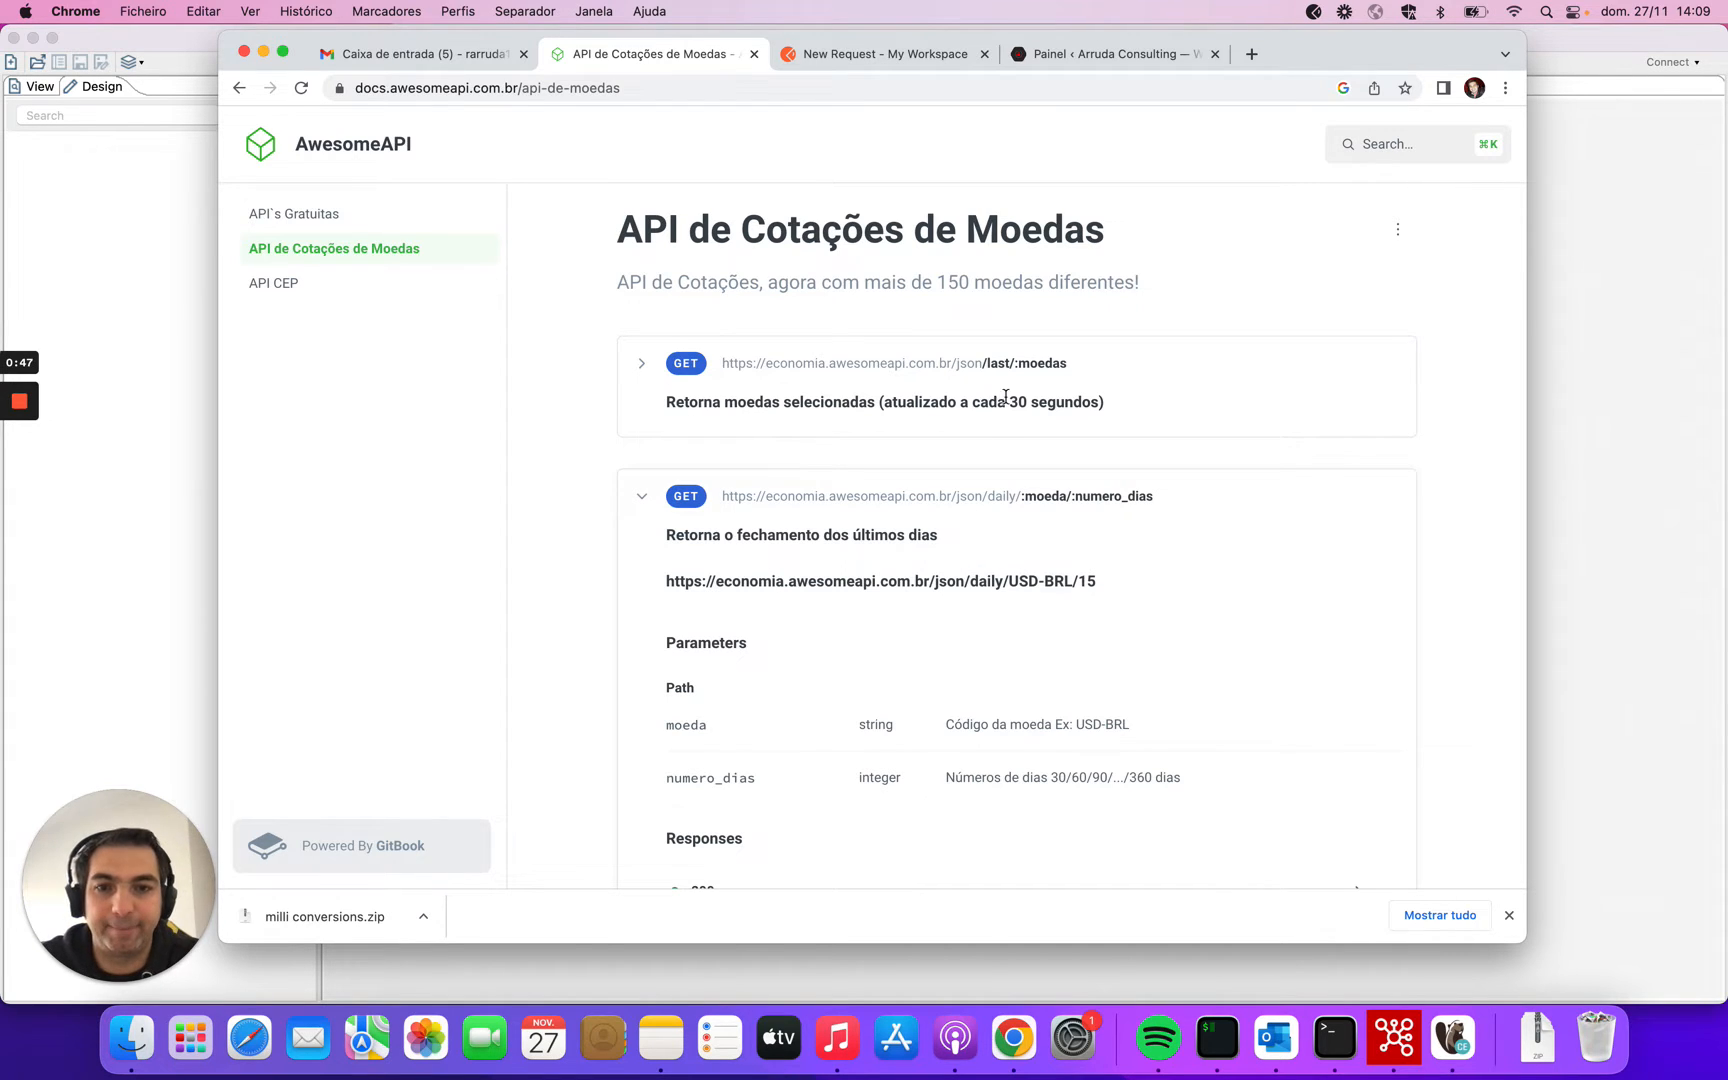
Examine the description, parameters and responses of the currency API endpoint that returns the latest quotes for selected currencies.
scroll(900, 407, "down", 1)
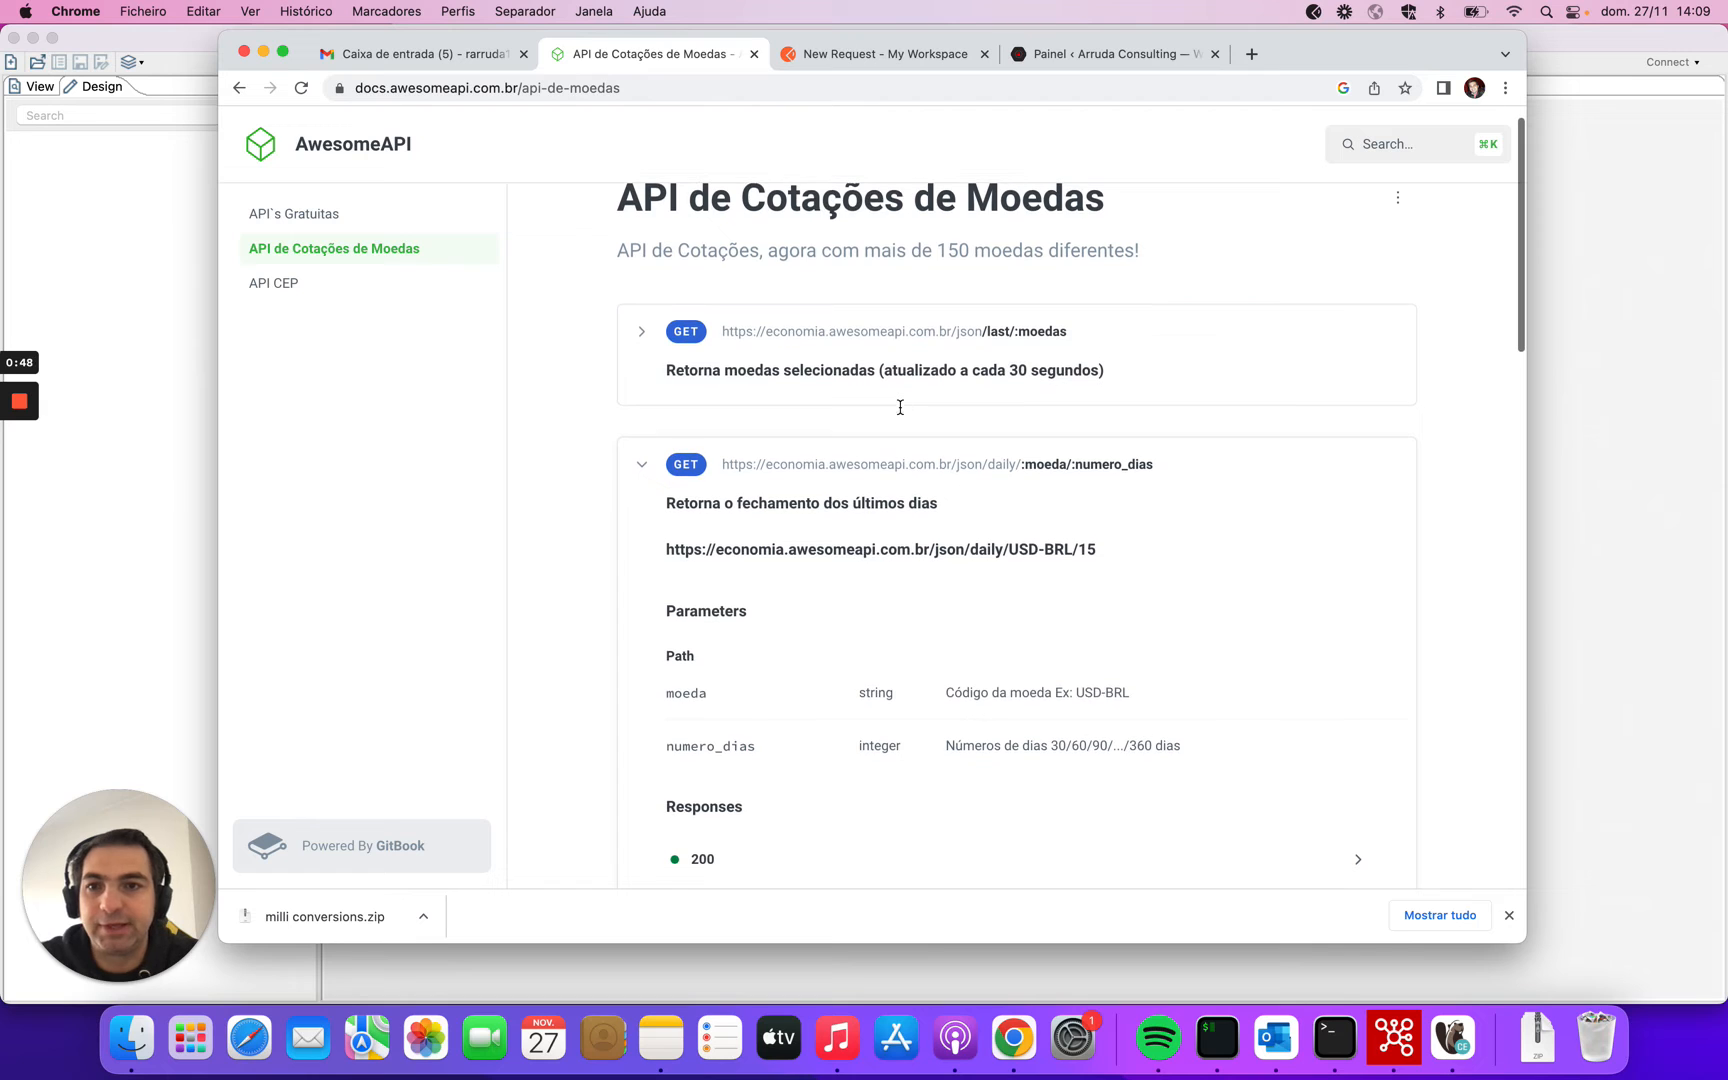
left_click(745, 90)
scroll(806, 548, "down", 3)
scroll(806, 546, "up", 2)
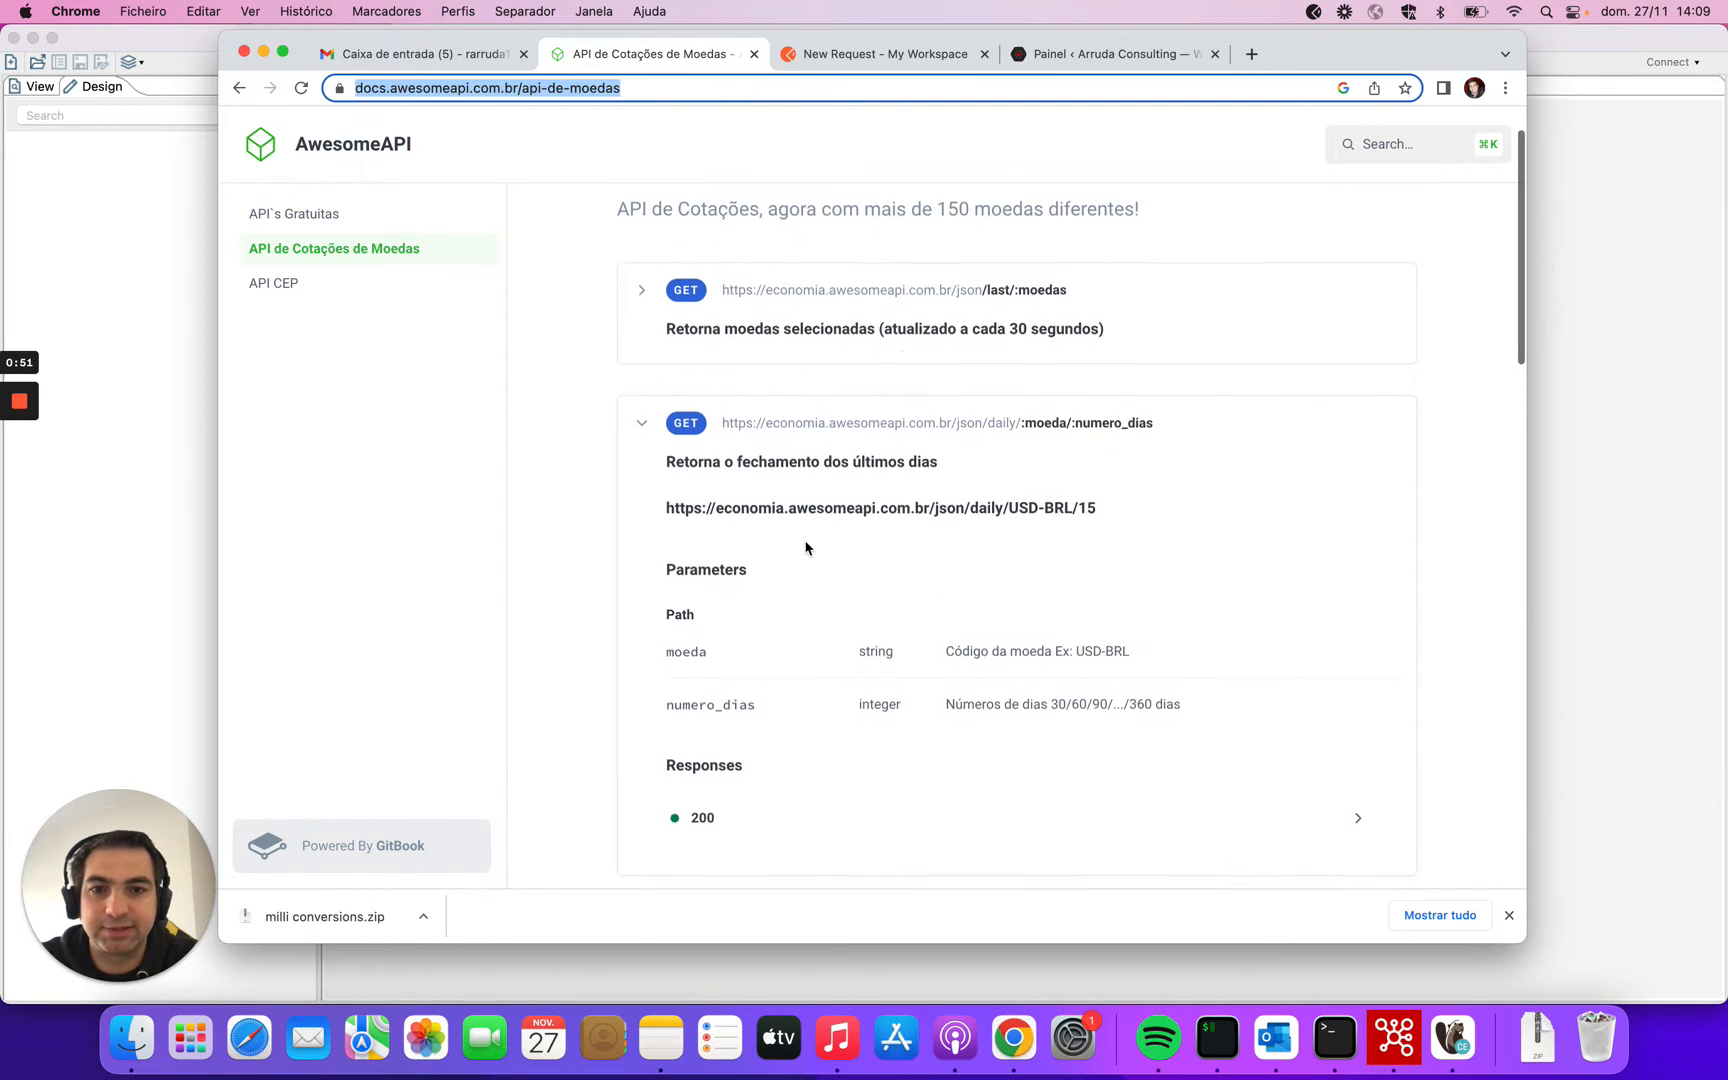
left_click(641, 298)
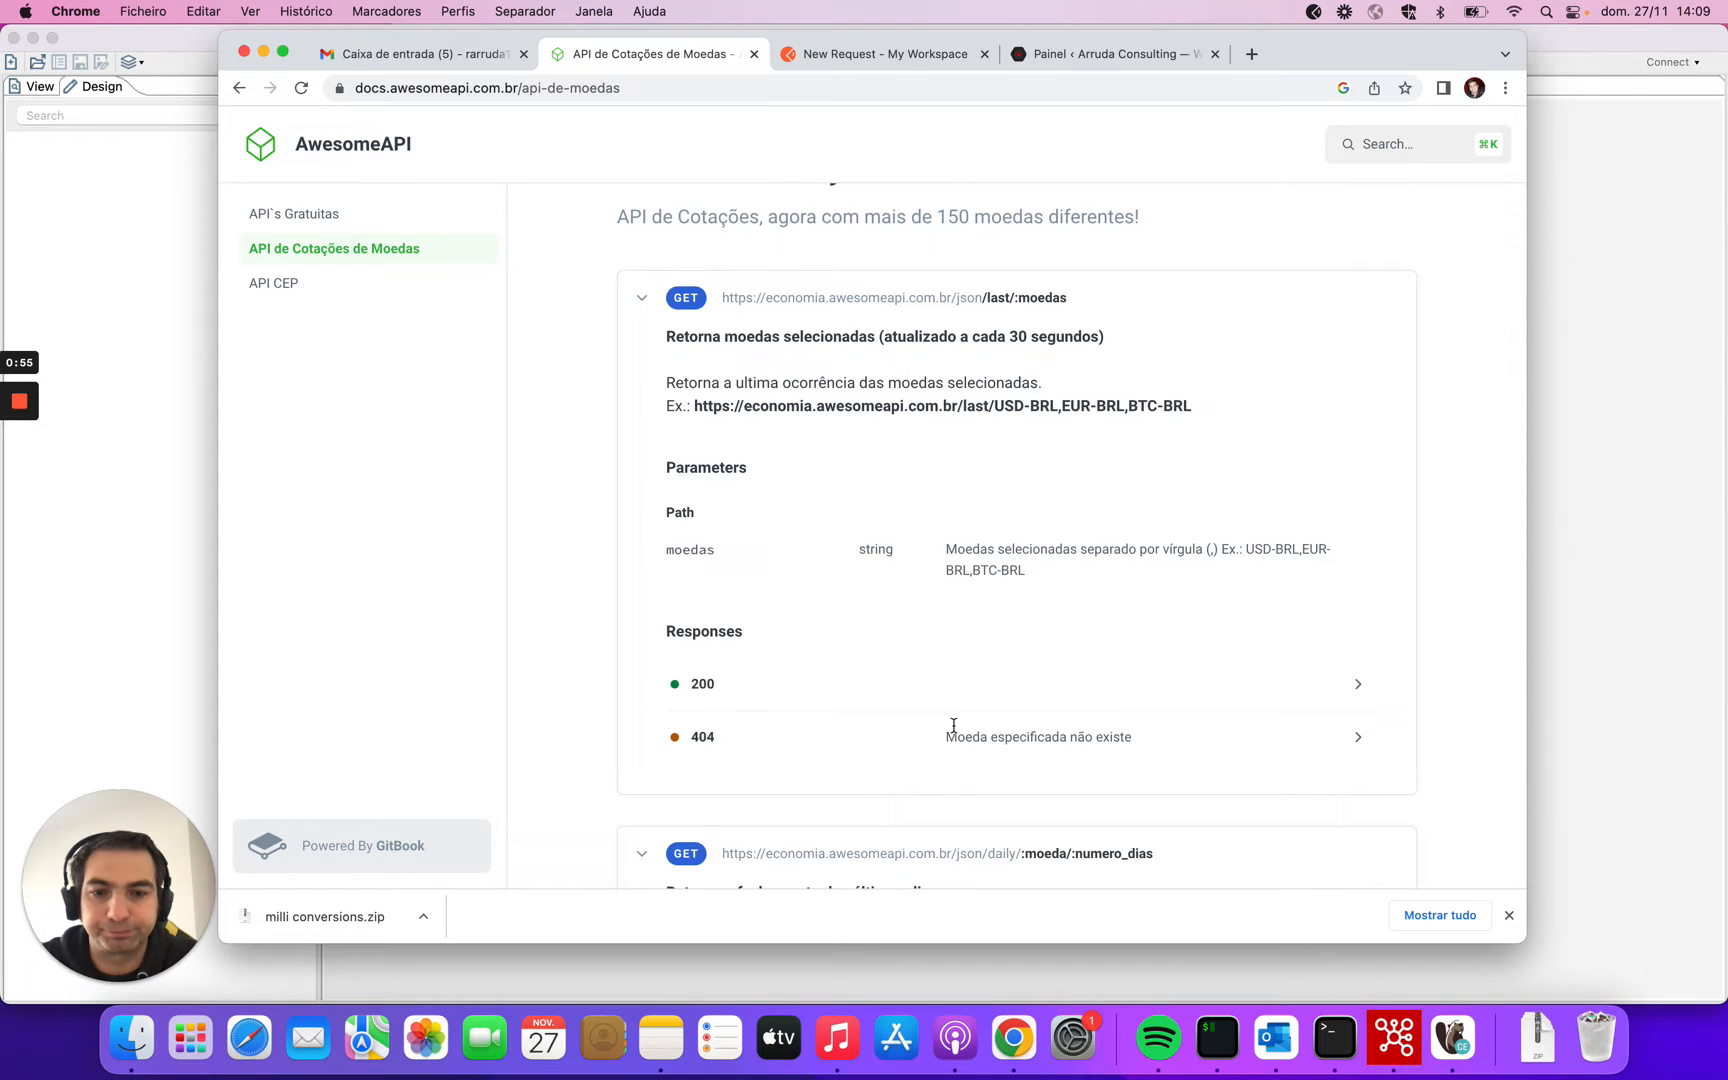
scroll(987, 640, "down", 5)
scroll(975, 632, "up", 5)
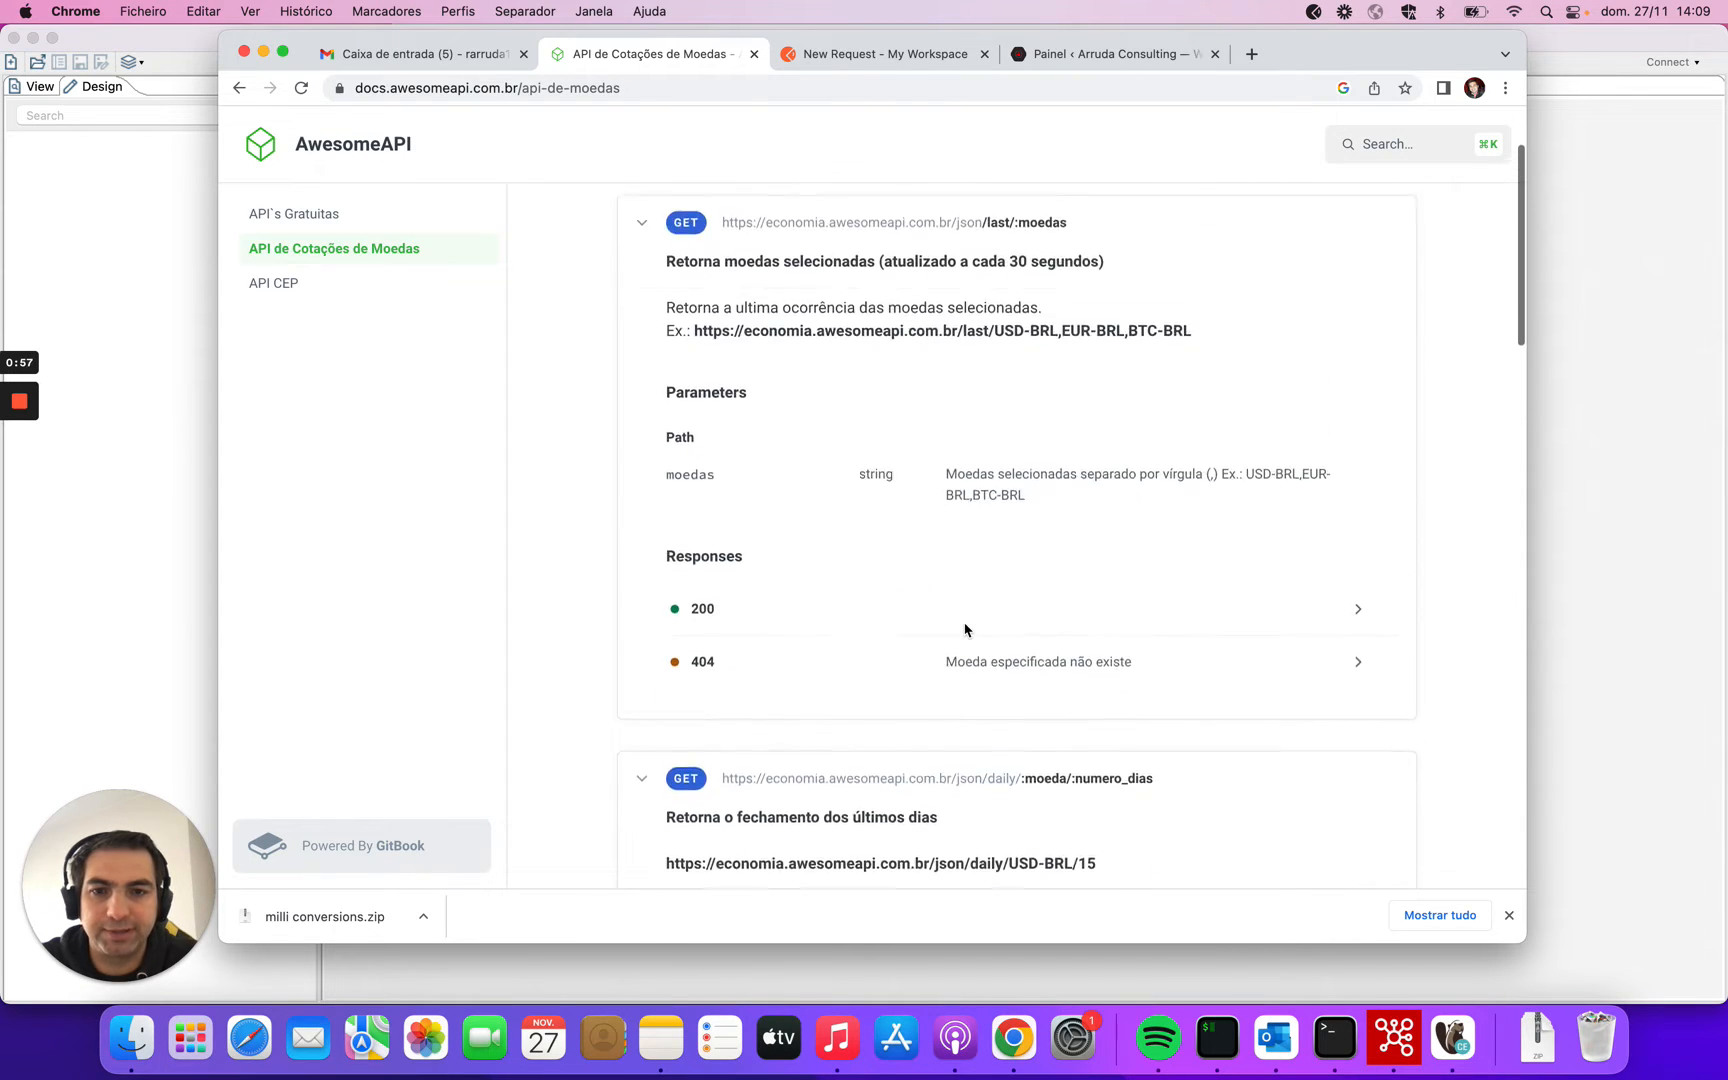
scroll(966, 630, "down", 5)
scroll(966, 630, "up", 4)
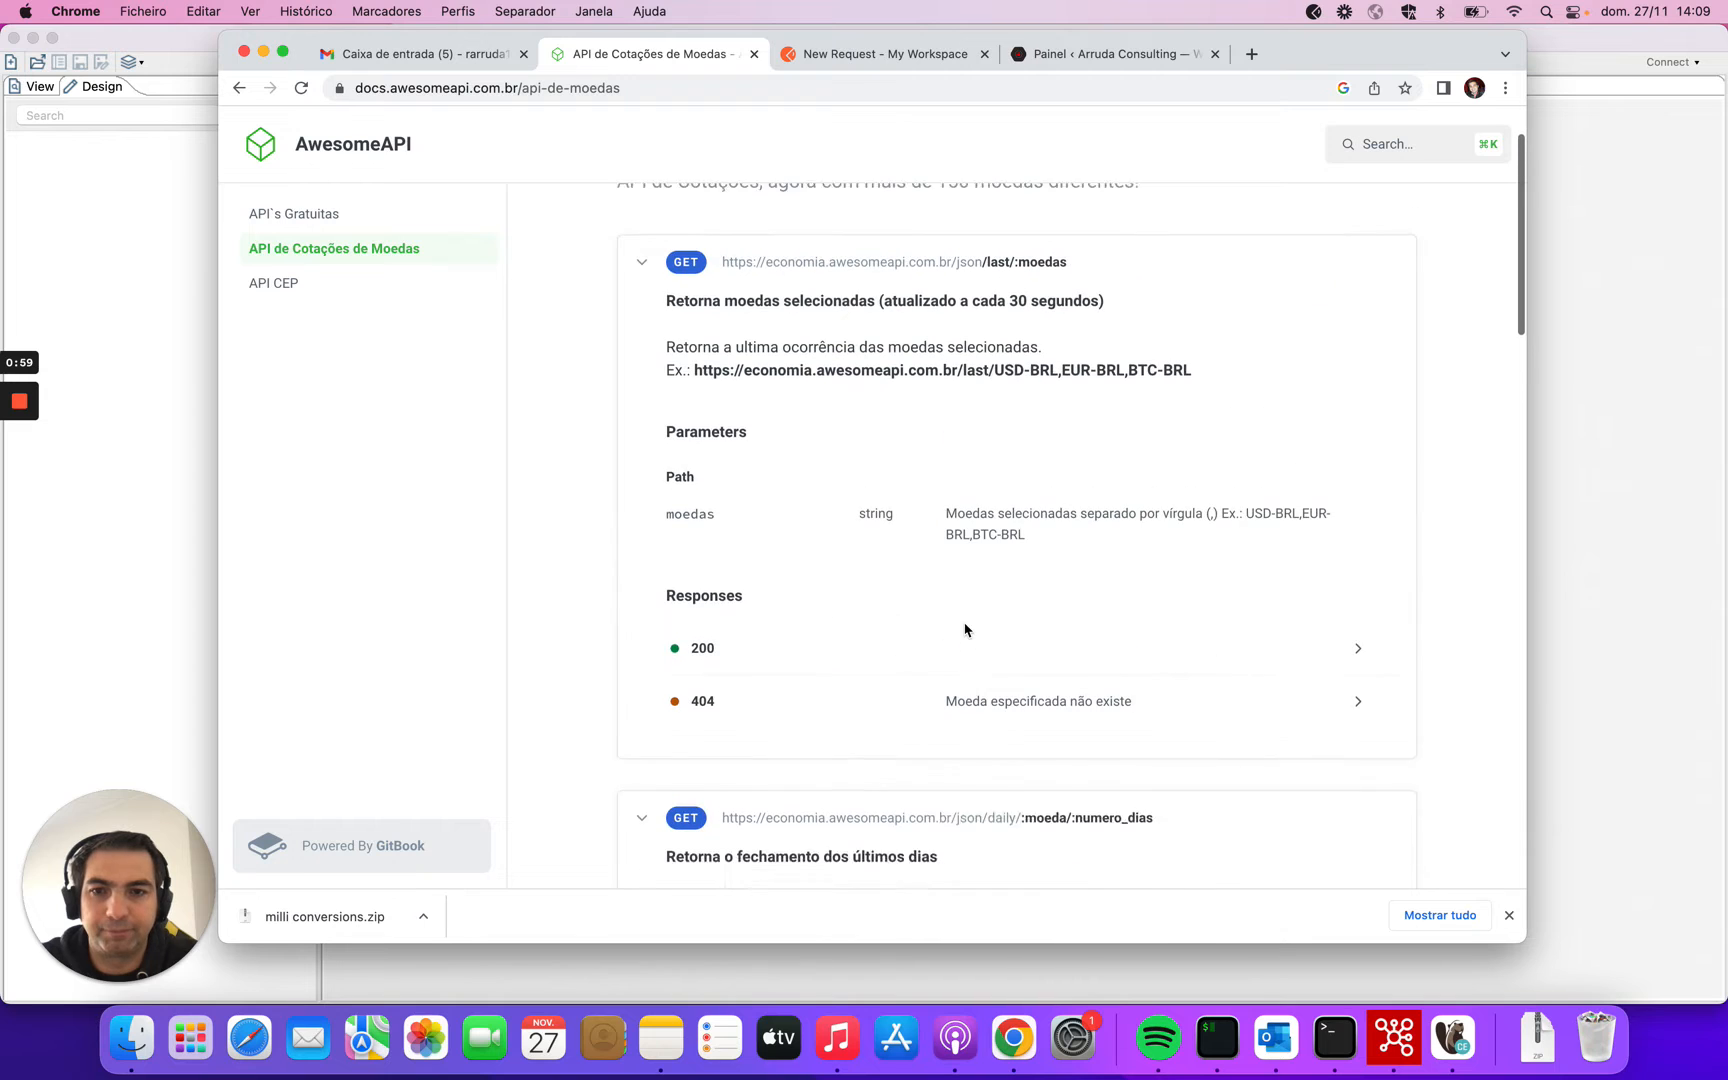
double_click(962, 535)
Examine the parameters of the endpoint for closing quotes of a specific period and the example URLs further down the documentation.
scroll(964, 609, "down", 15)
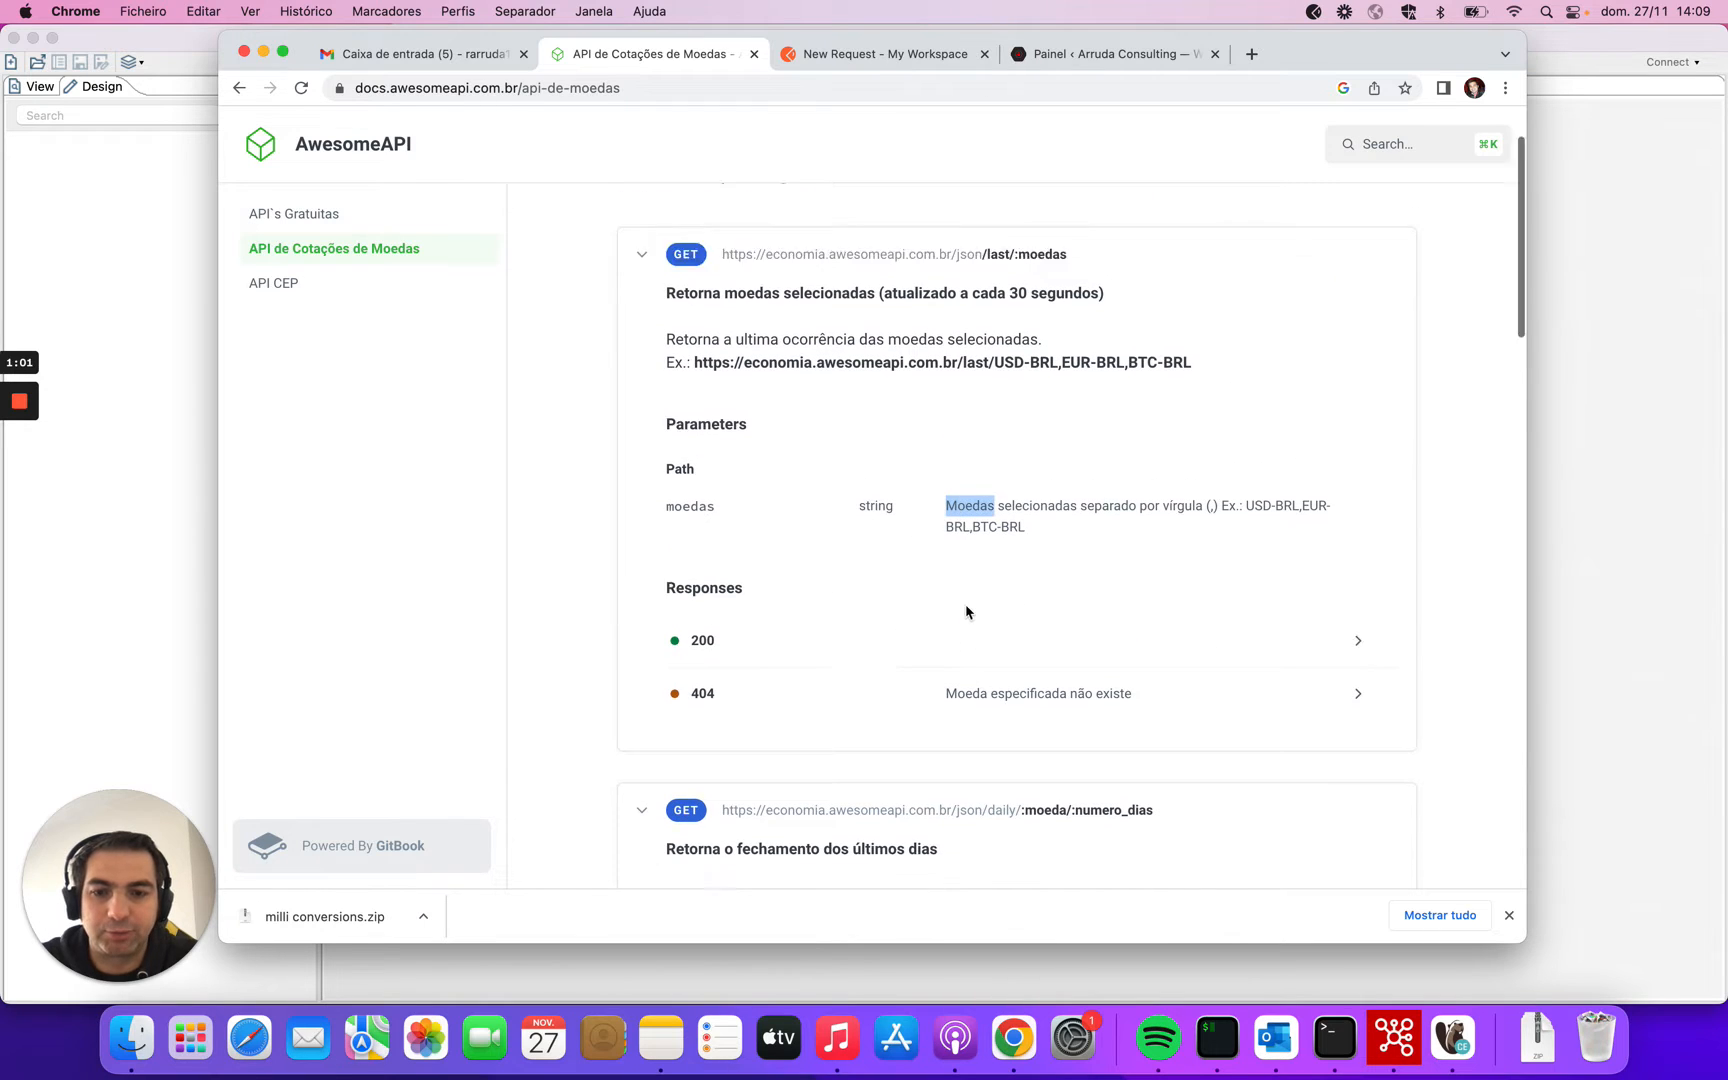
scroll(966, 611, "down", 2)
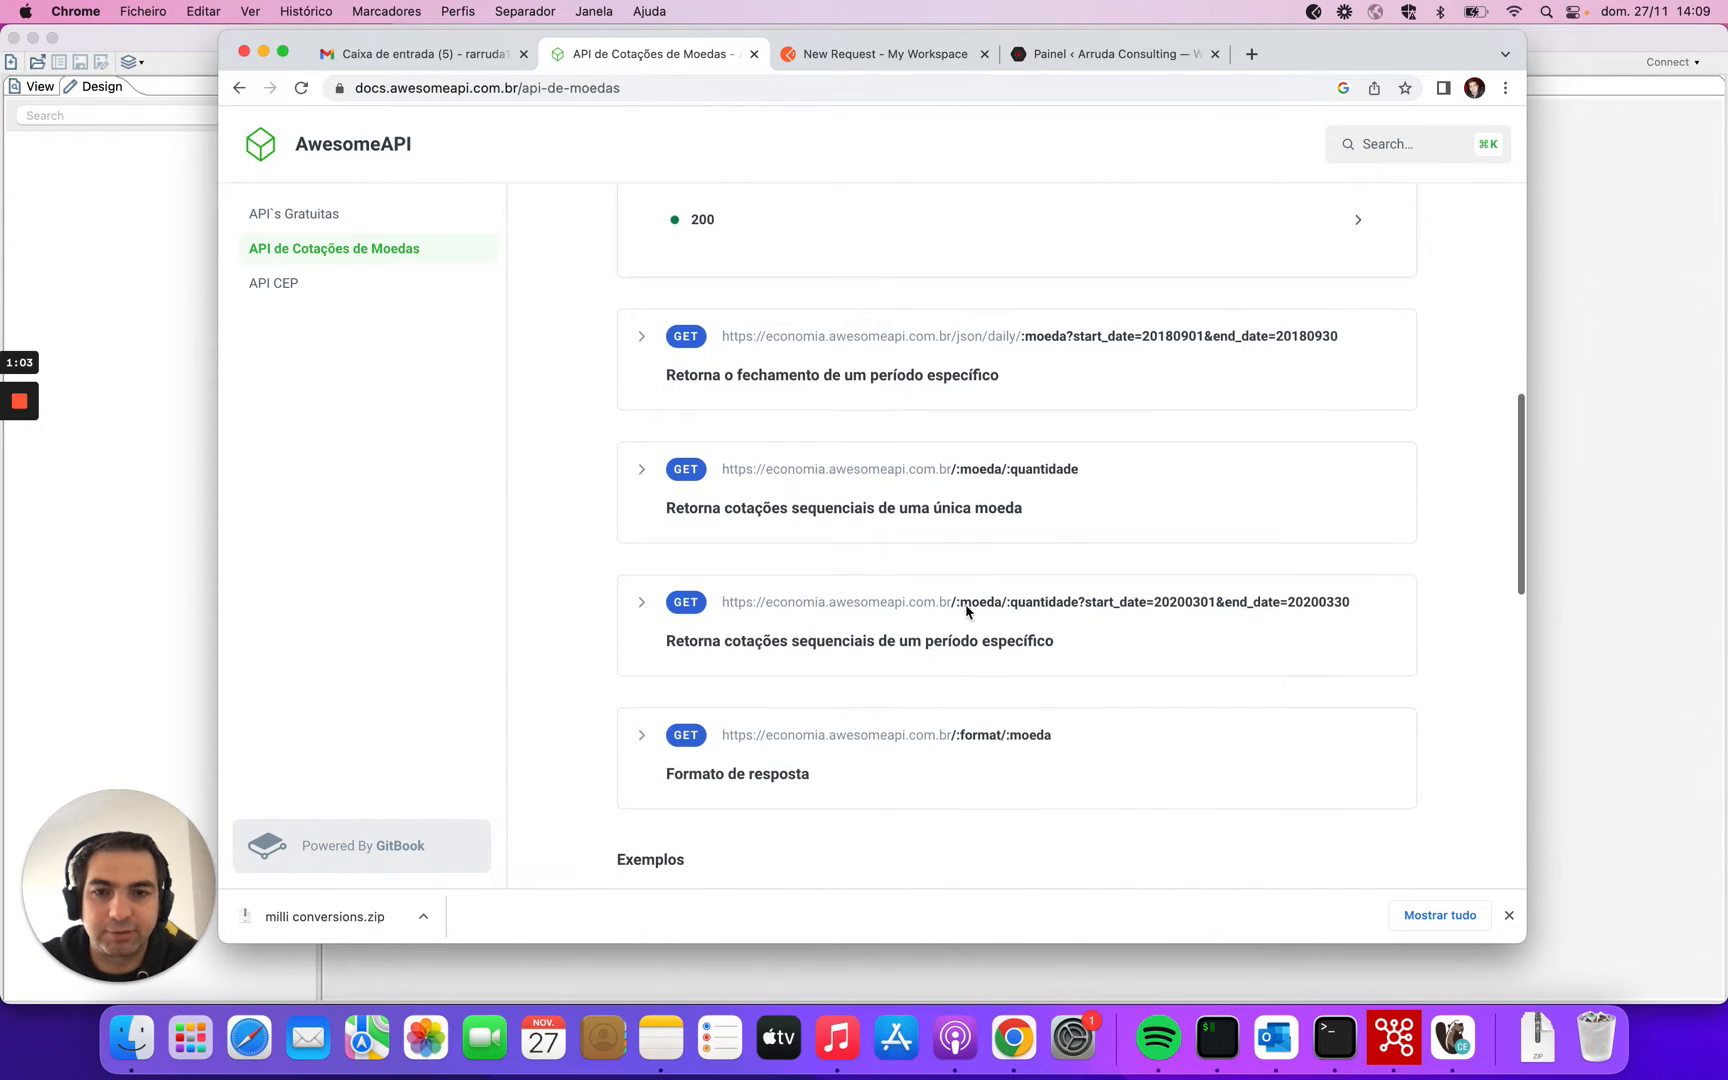
left_click(641, 341)
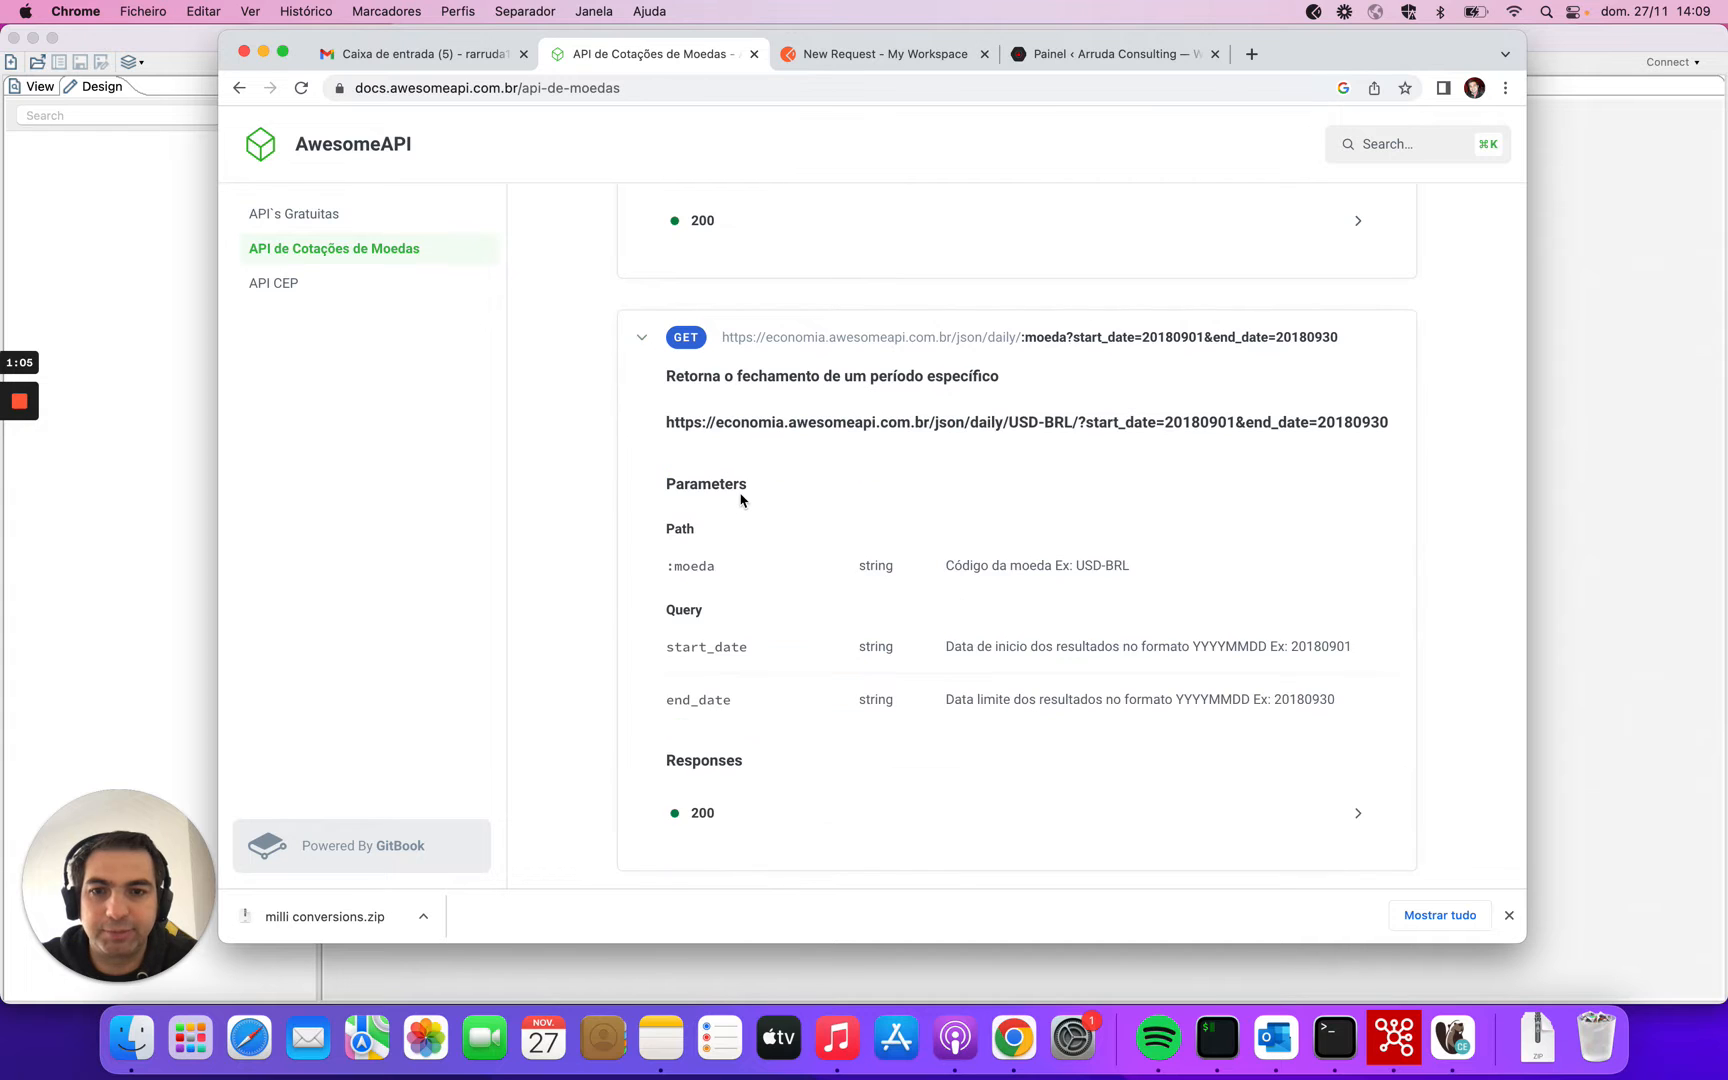
scroll(740, 494, "down", 5)
scroll(744, 584, "down", 4)
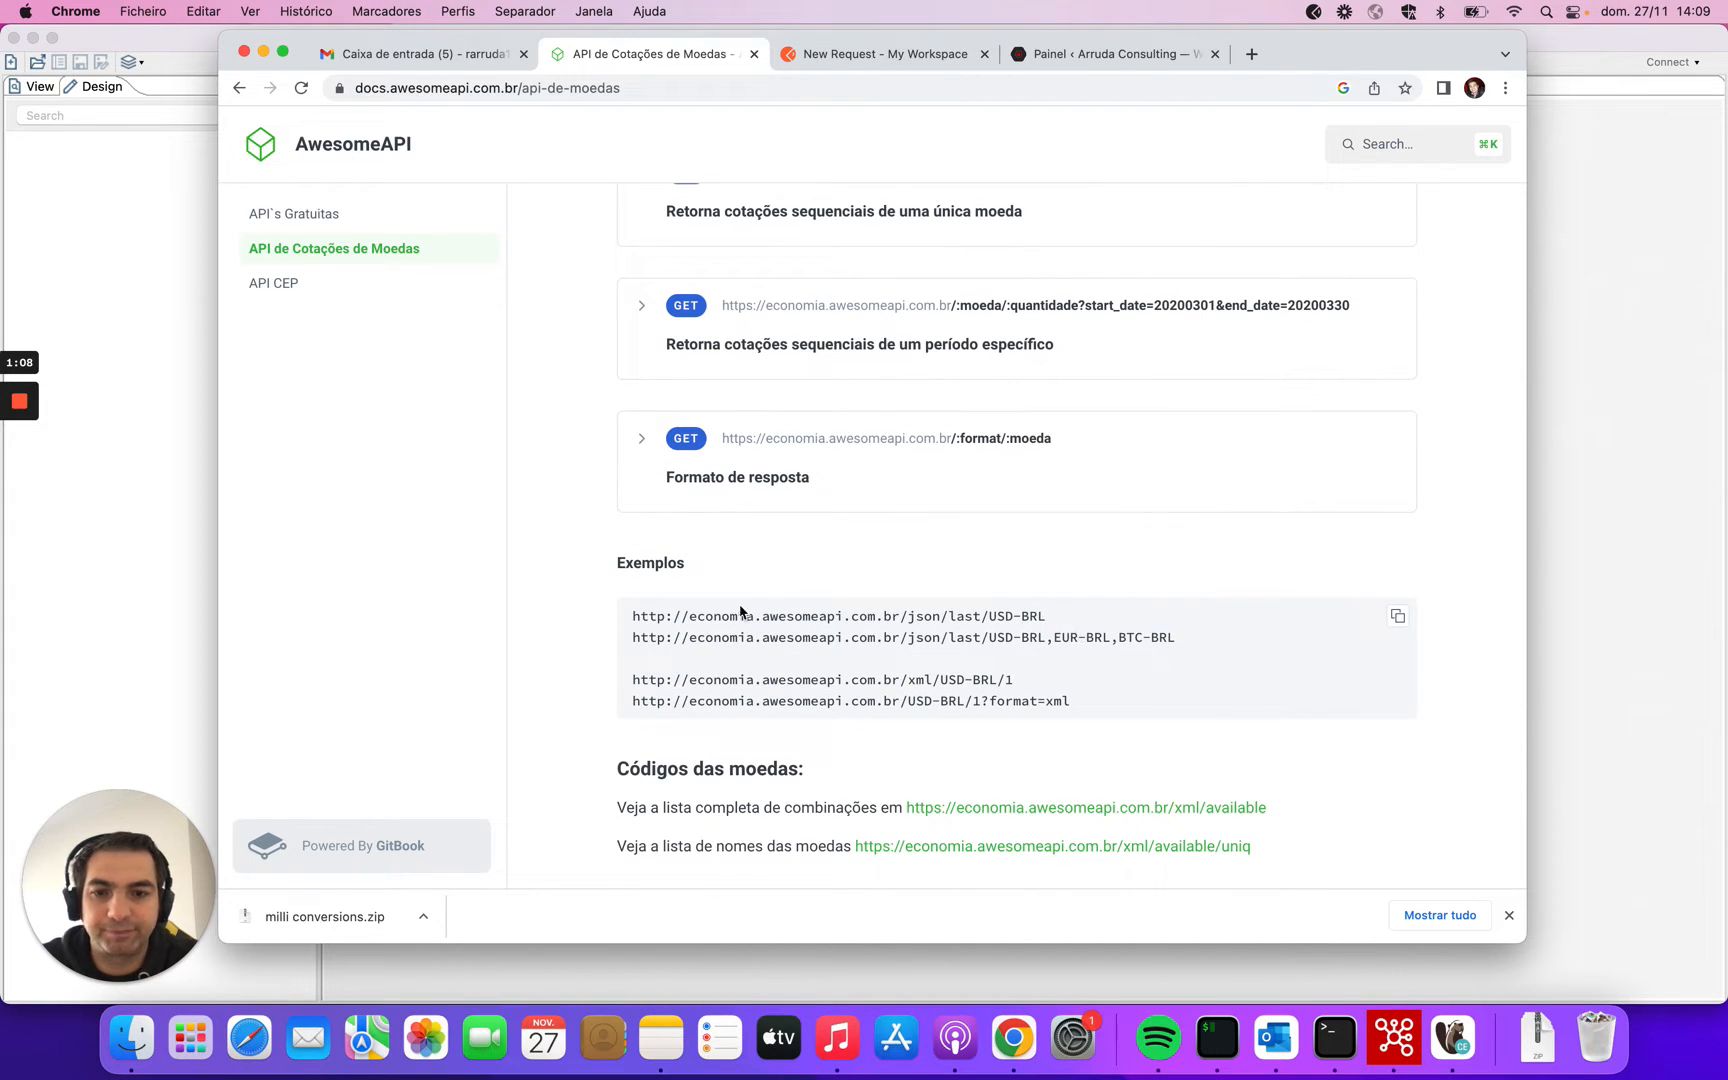
left_click_drag(632, 613, 1045, 620)
key("super+c")
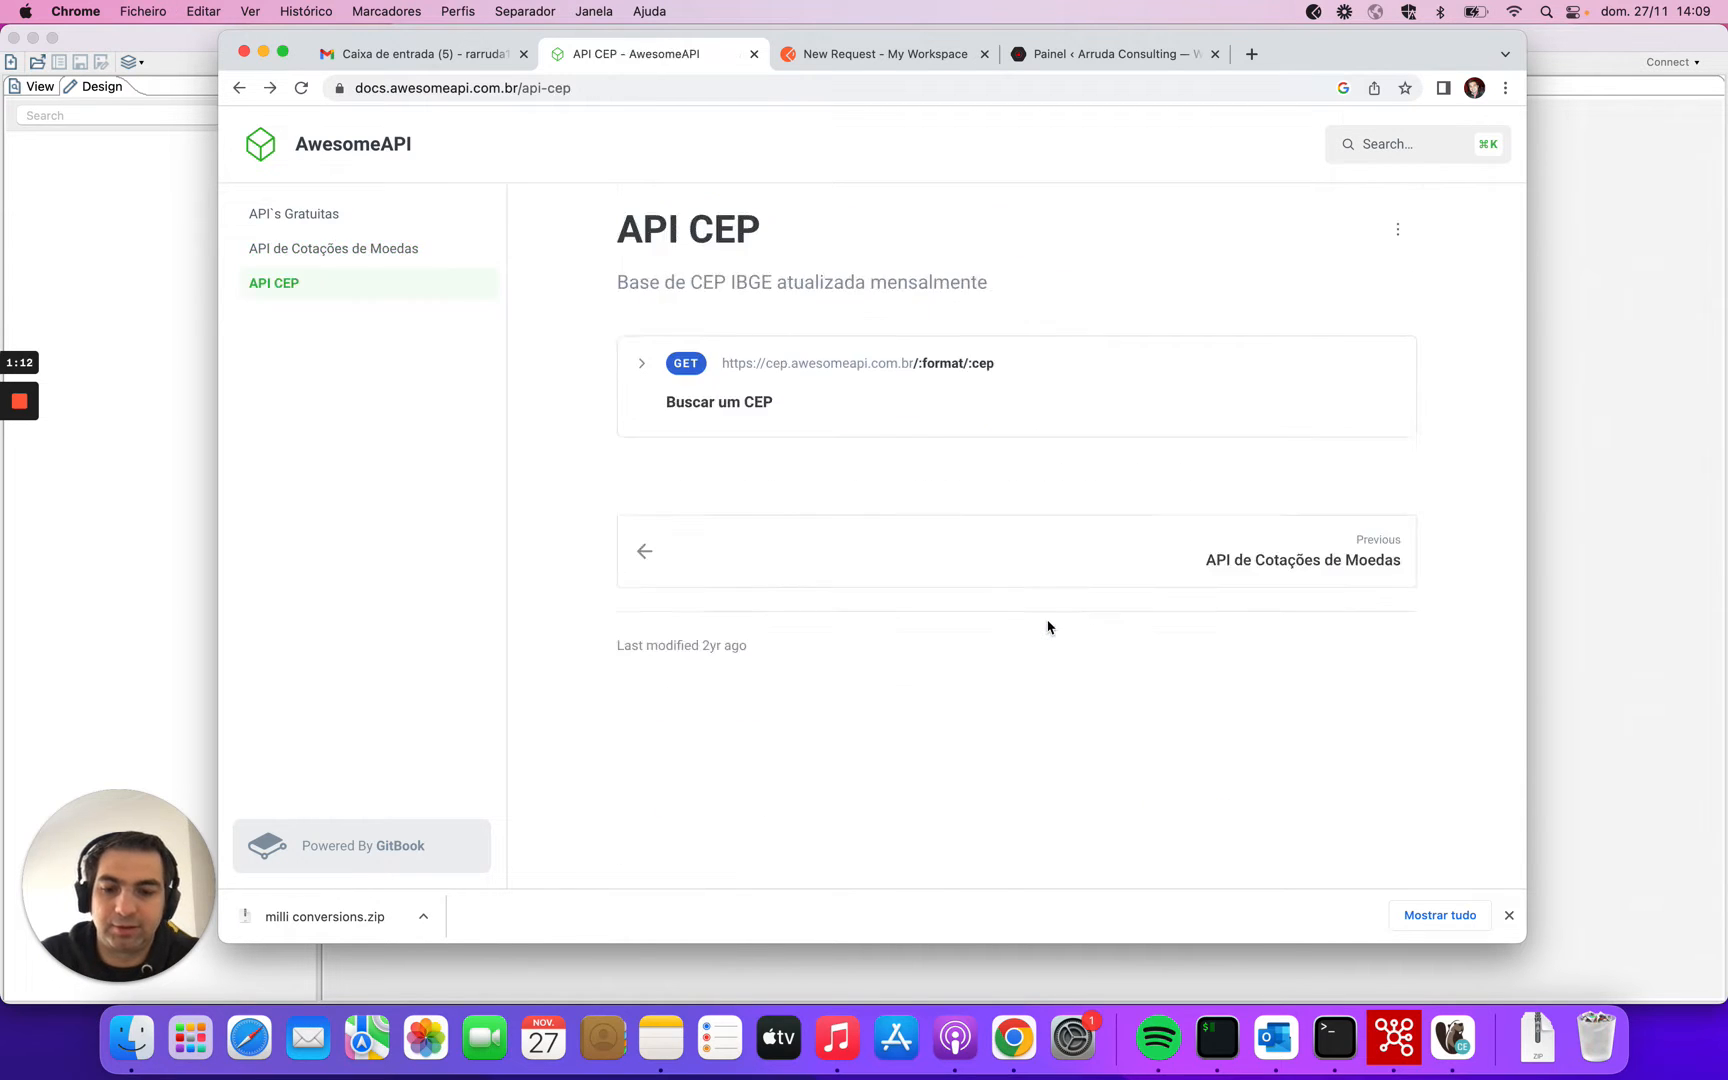
key("super+t")
key("super+v")
key("Return")
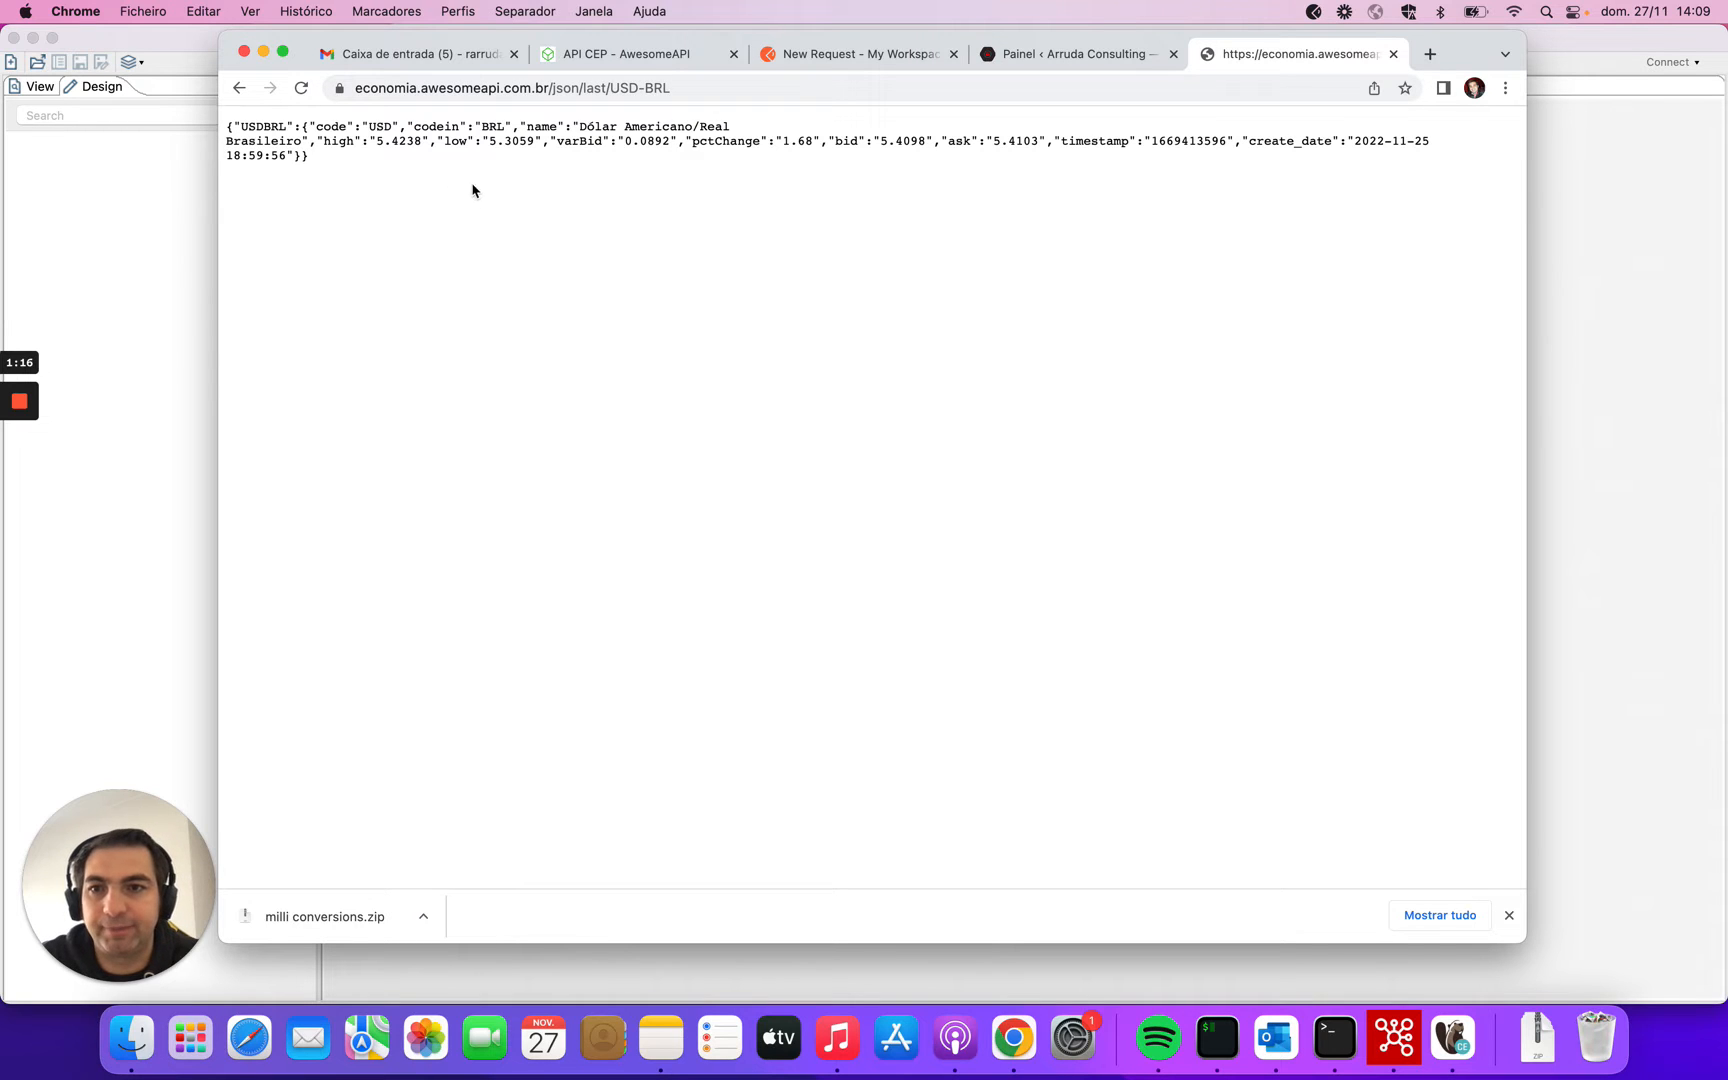
double_click(399, 141)
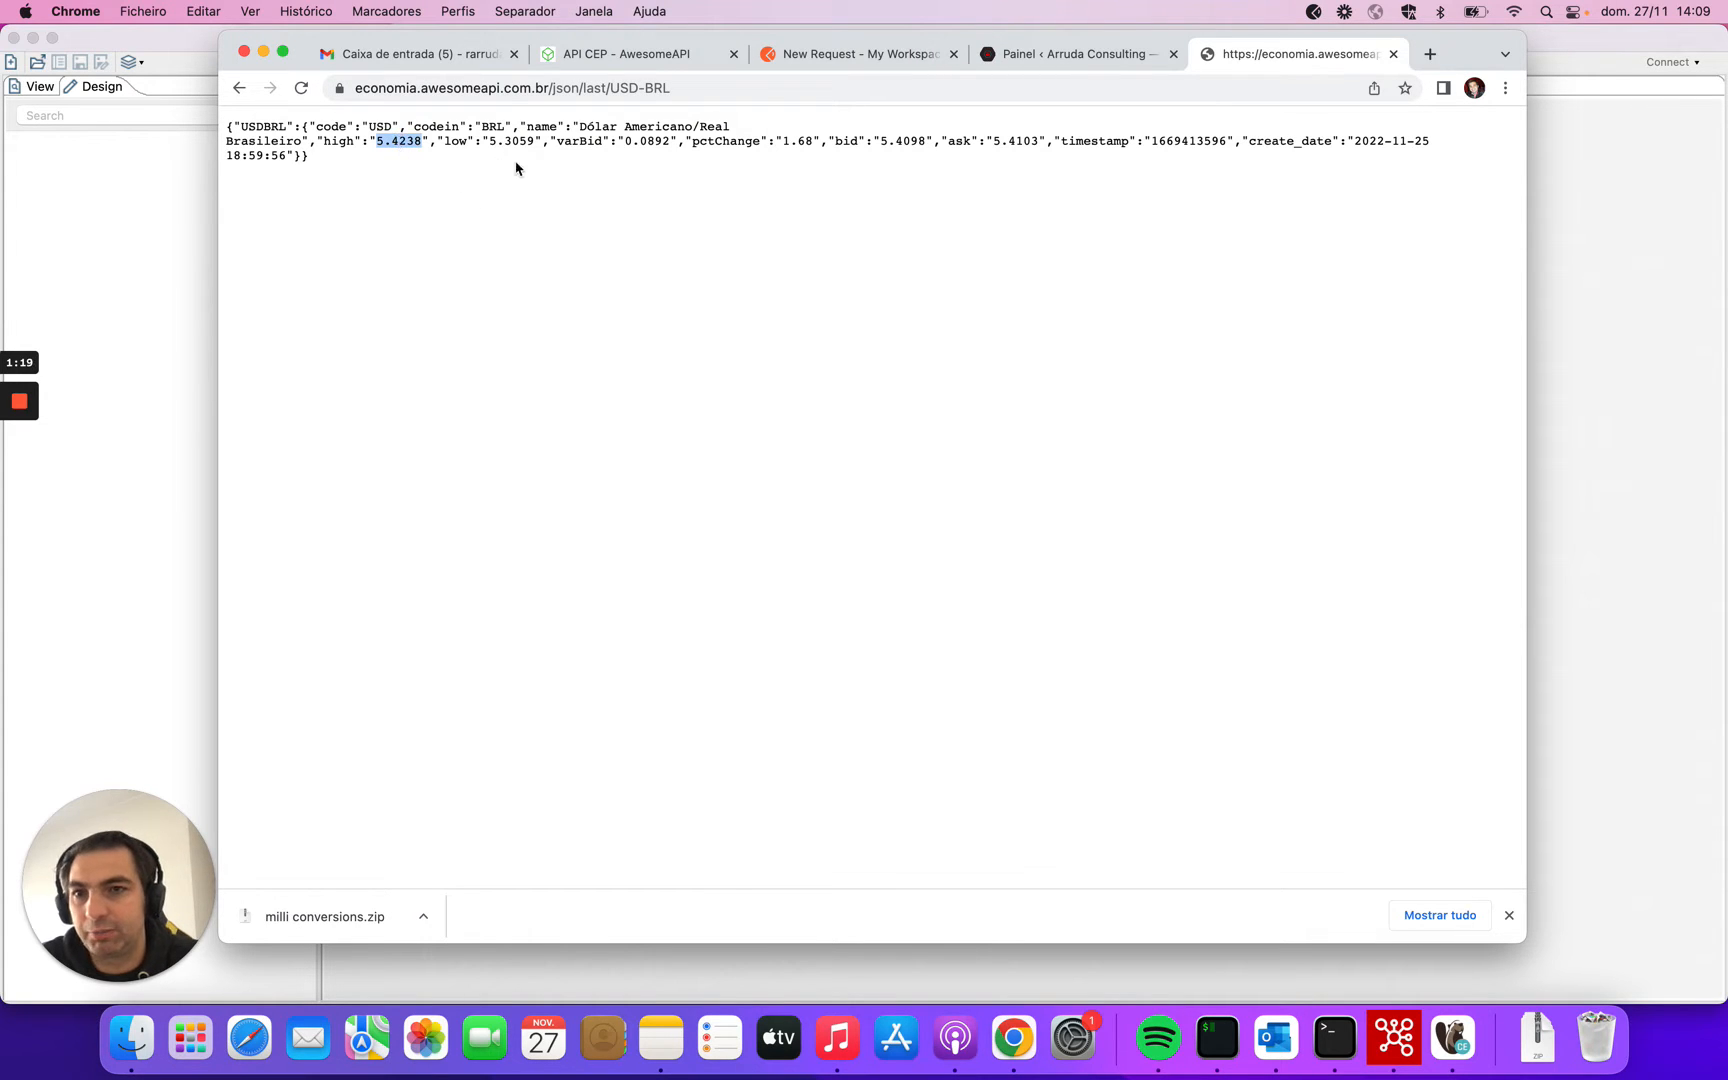
Change the currency pair in the request URL to EUR-BRL, load it and inspect the returned JSON.
double_click(638, 87)
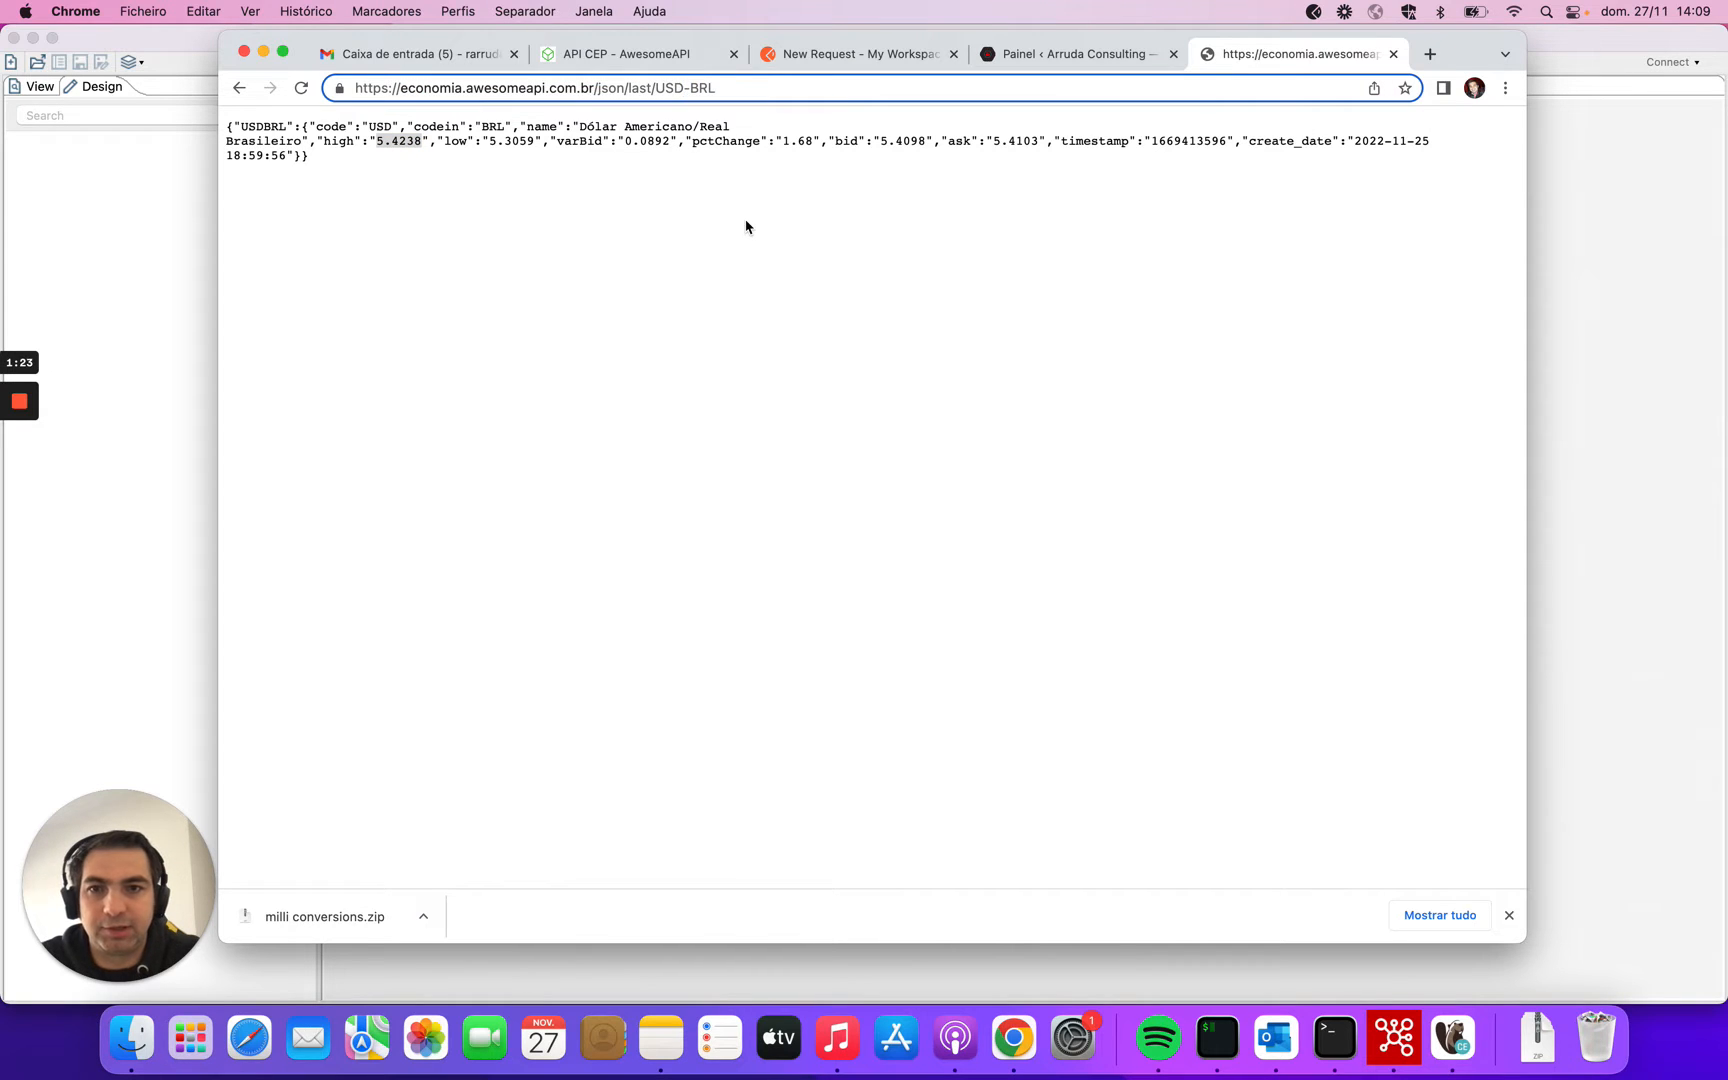
key("BackSpace")
type("EUR")
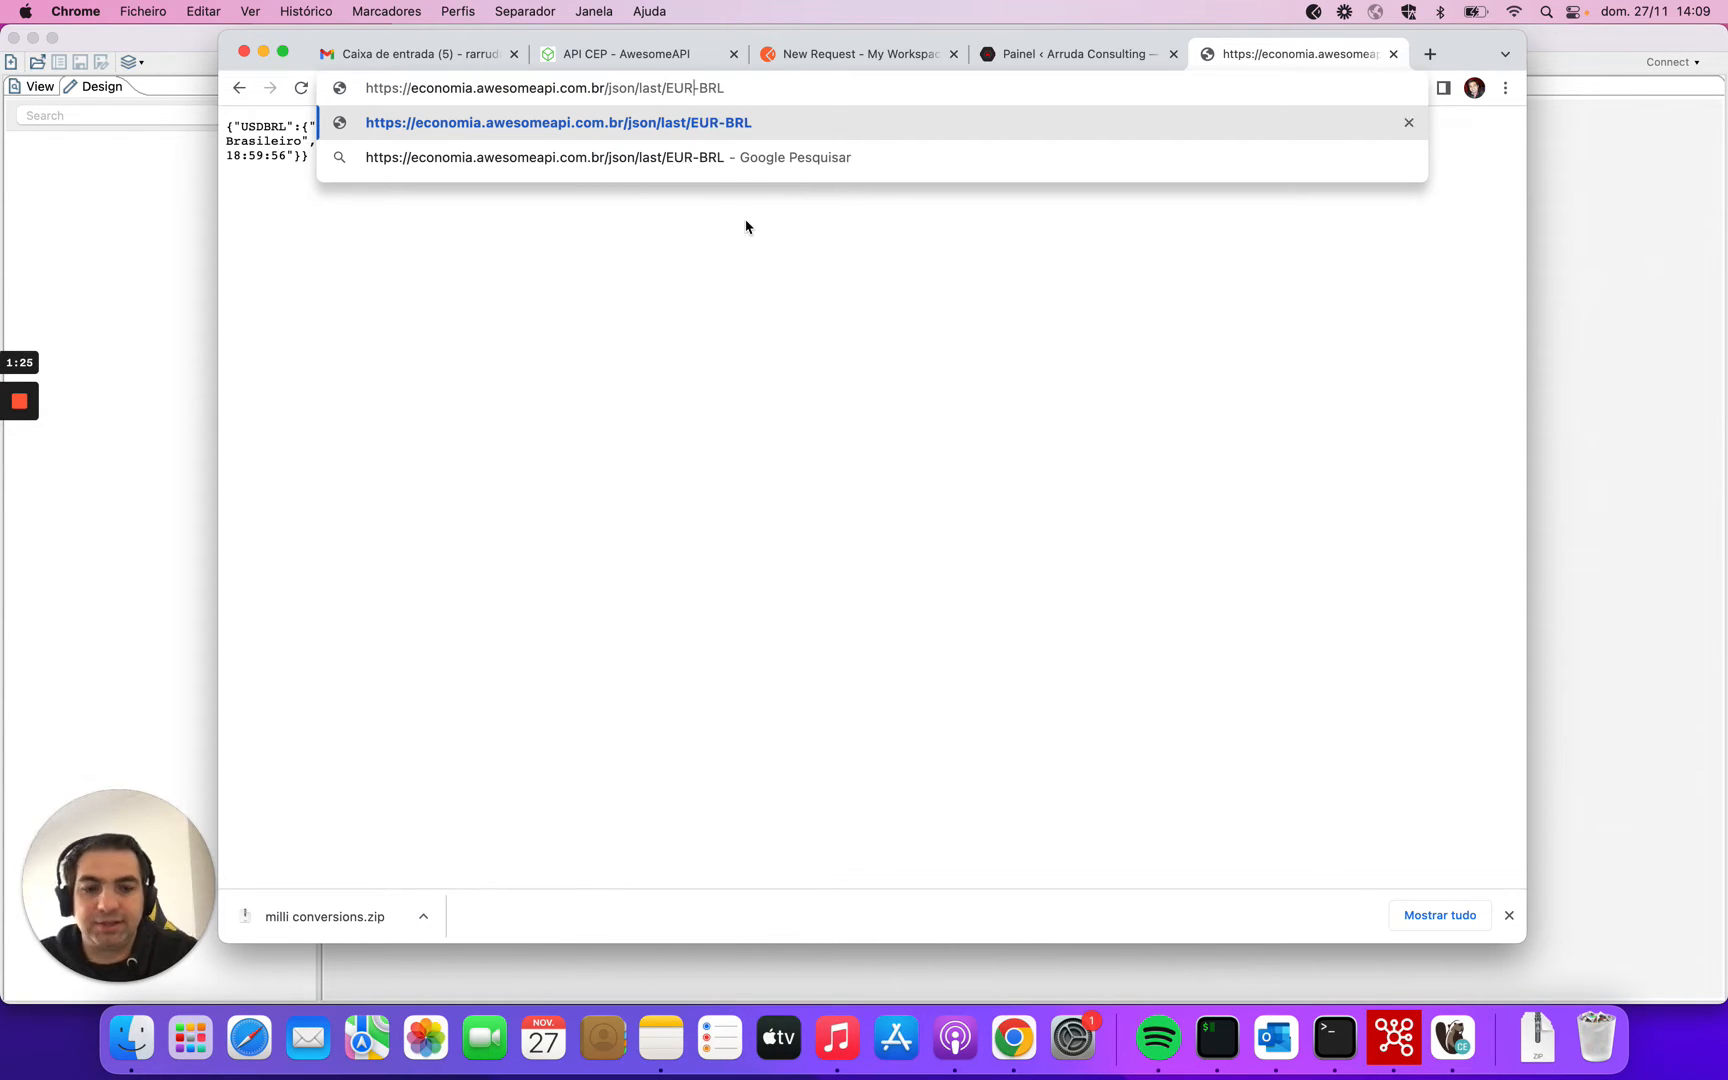
key("Return")
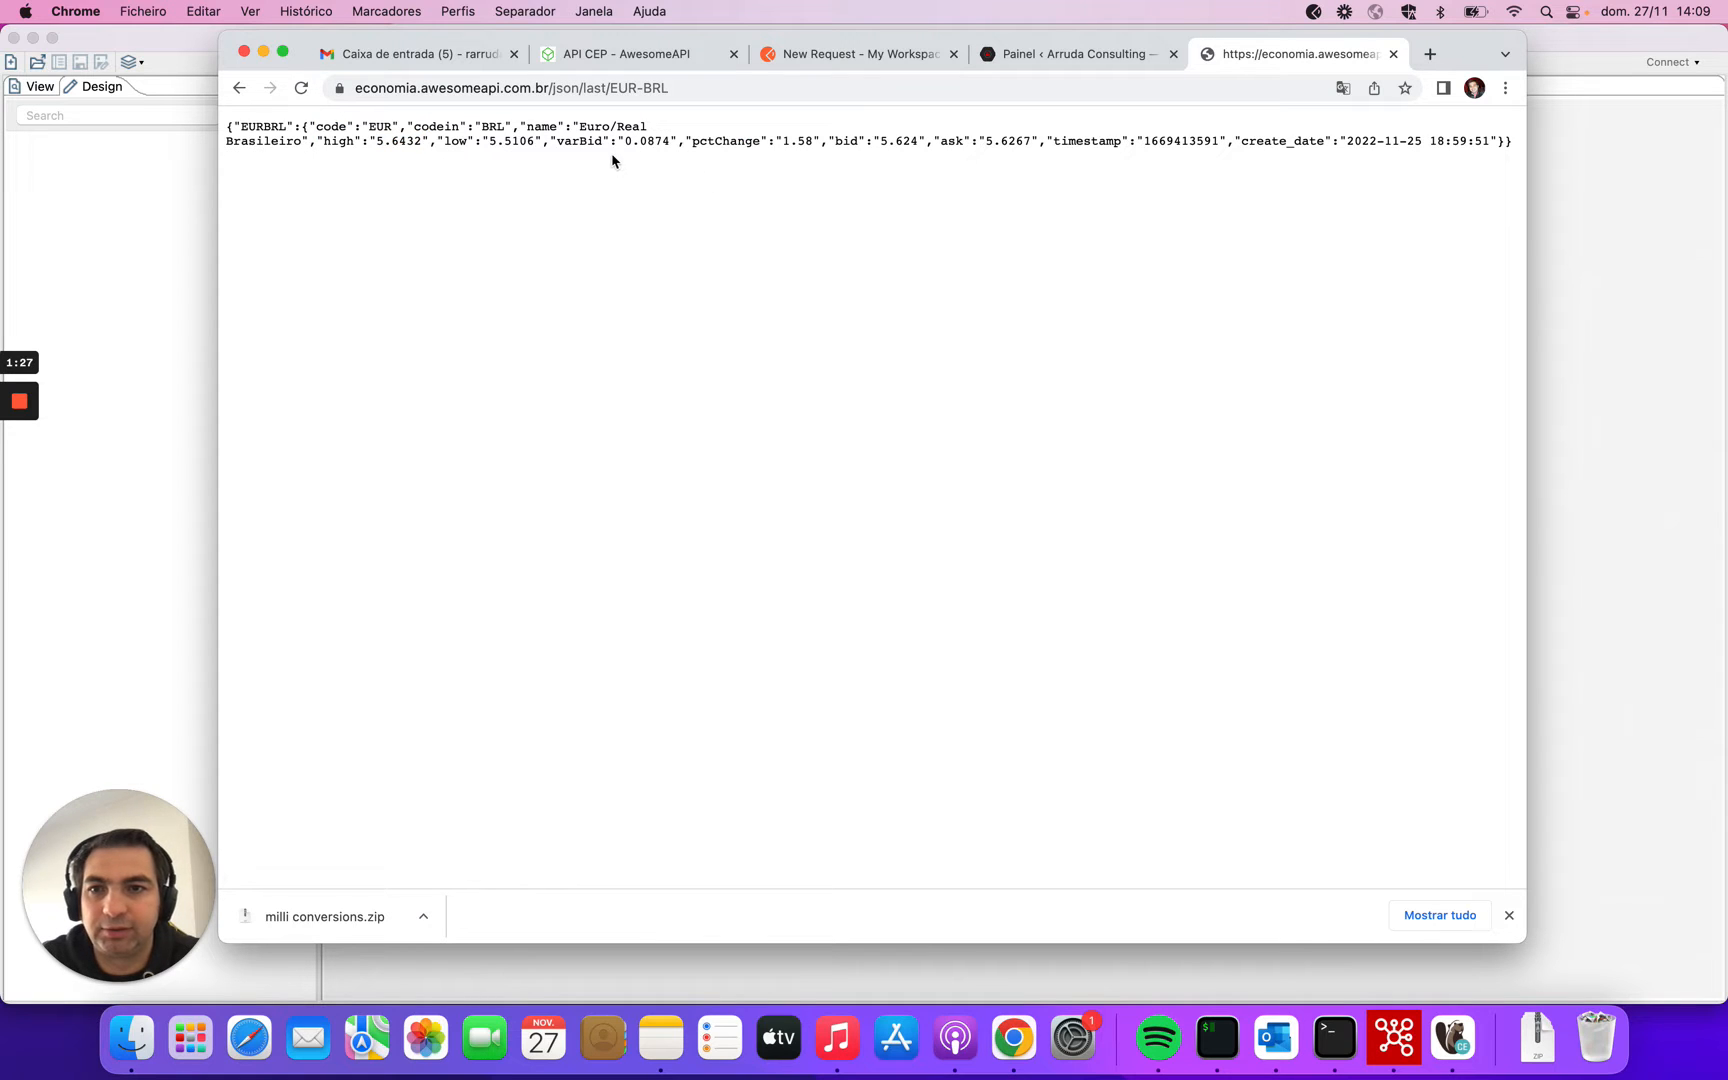
double_click(413, 142)
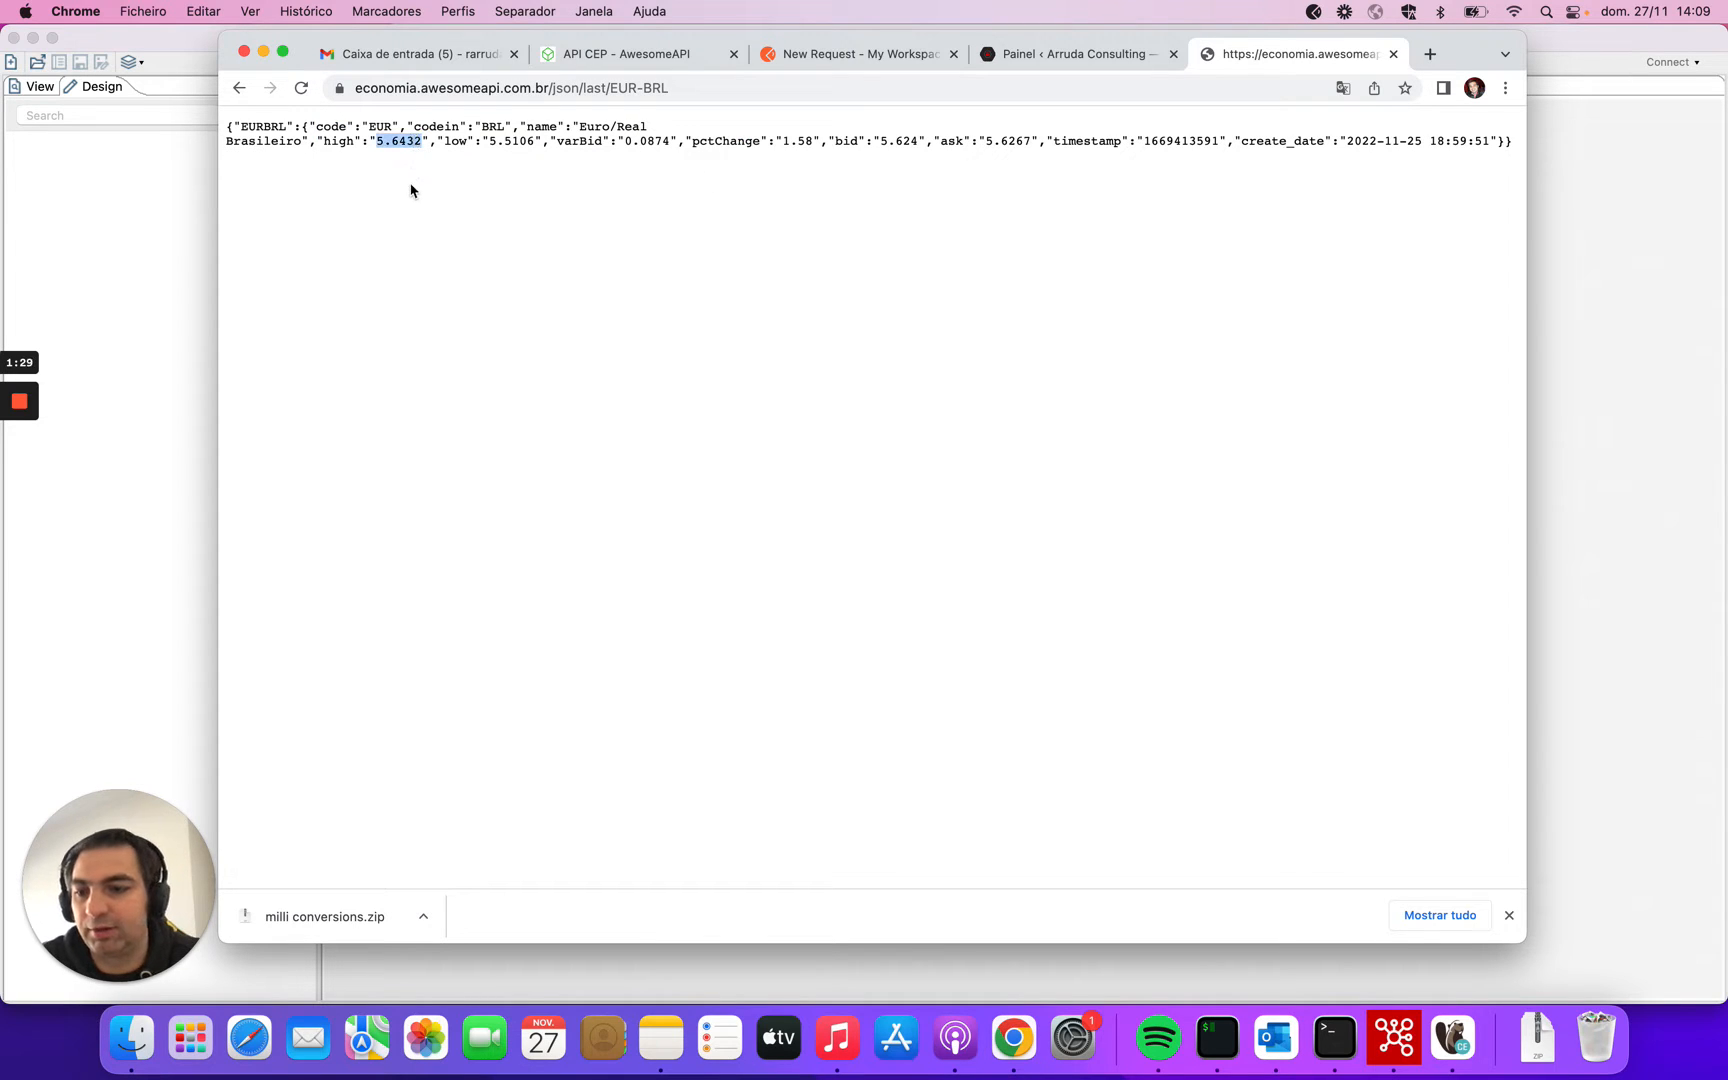
left_click(409, 190)
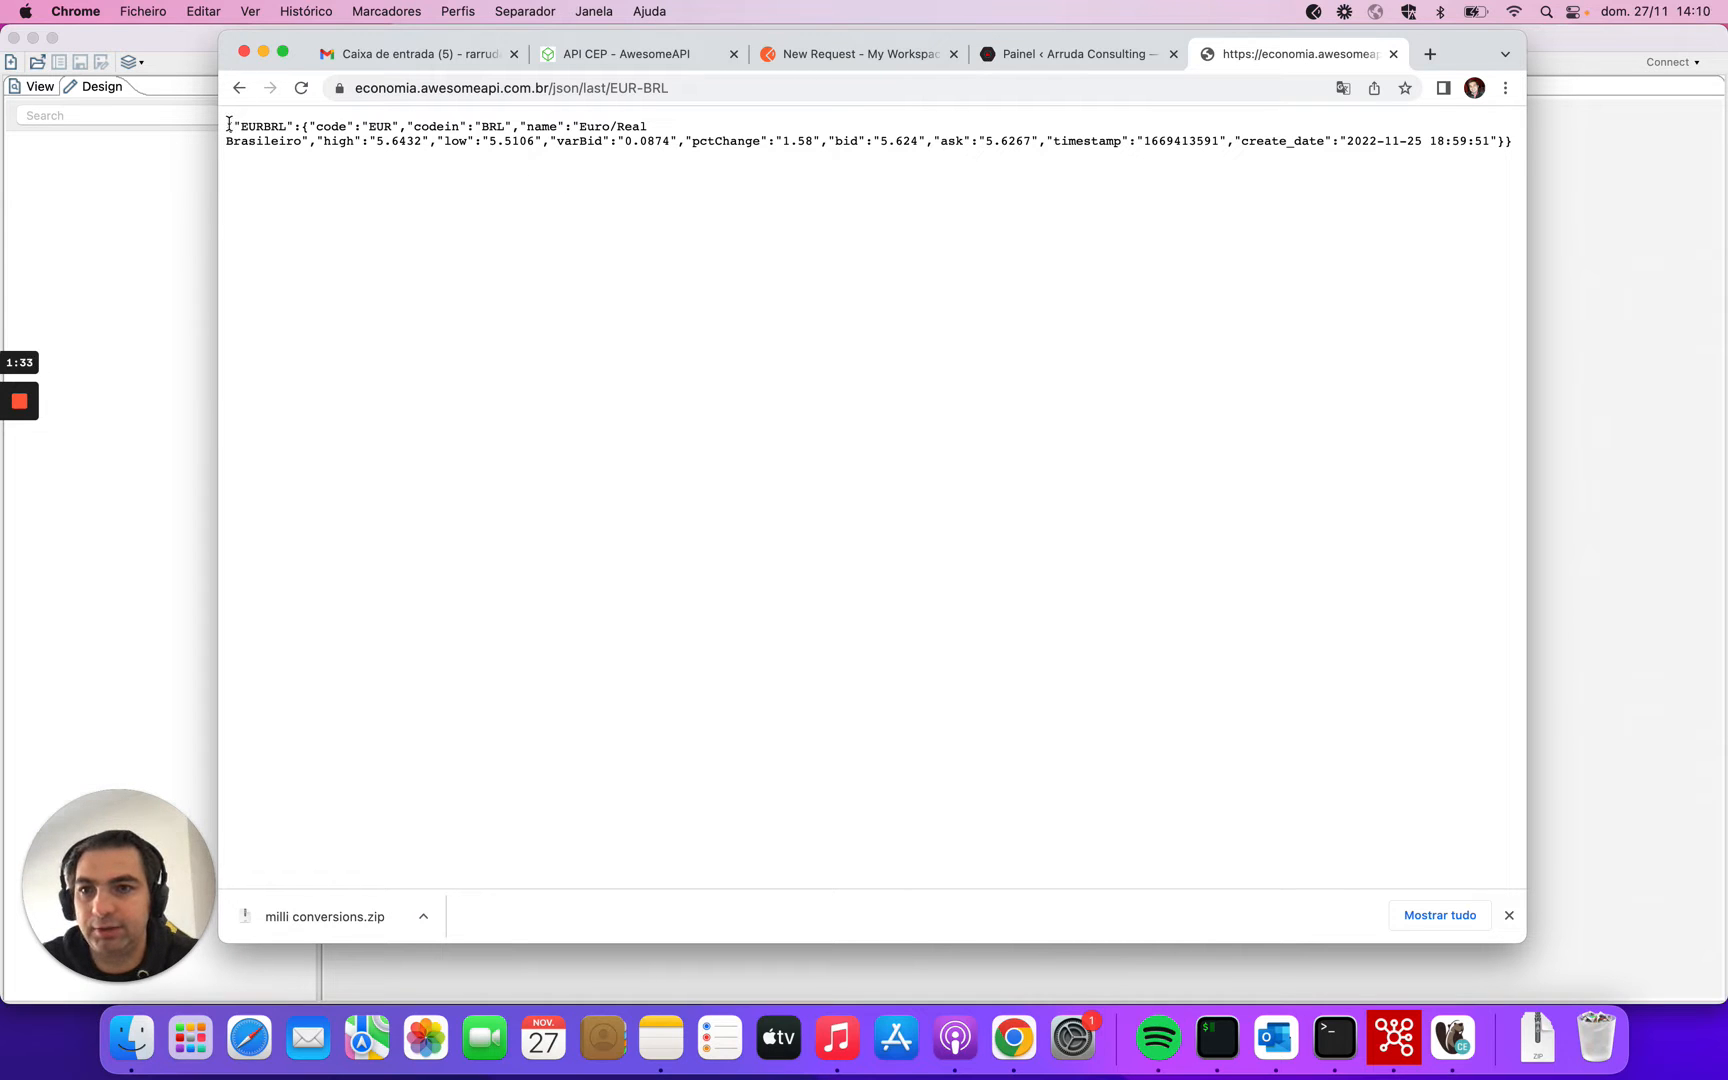
left_click_drag(228, 126, 1296, 130)
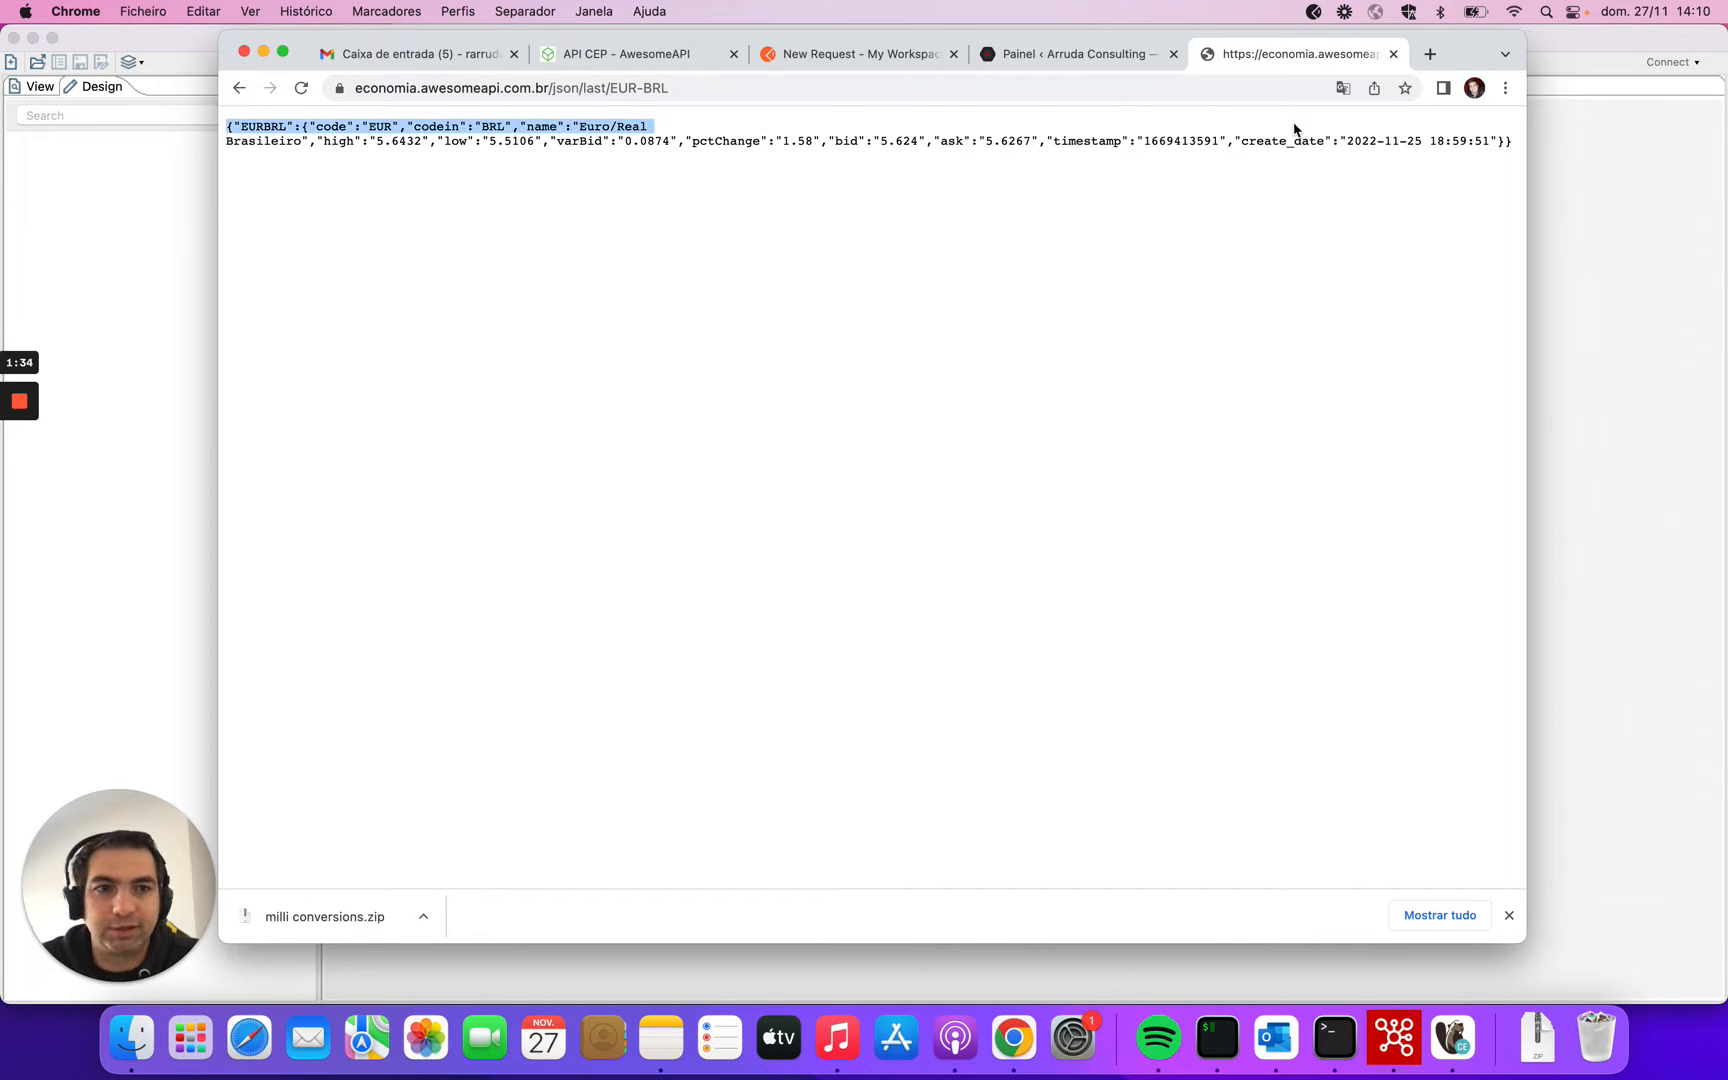
left_click(1508, 140)
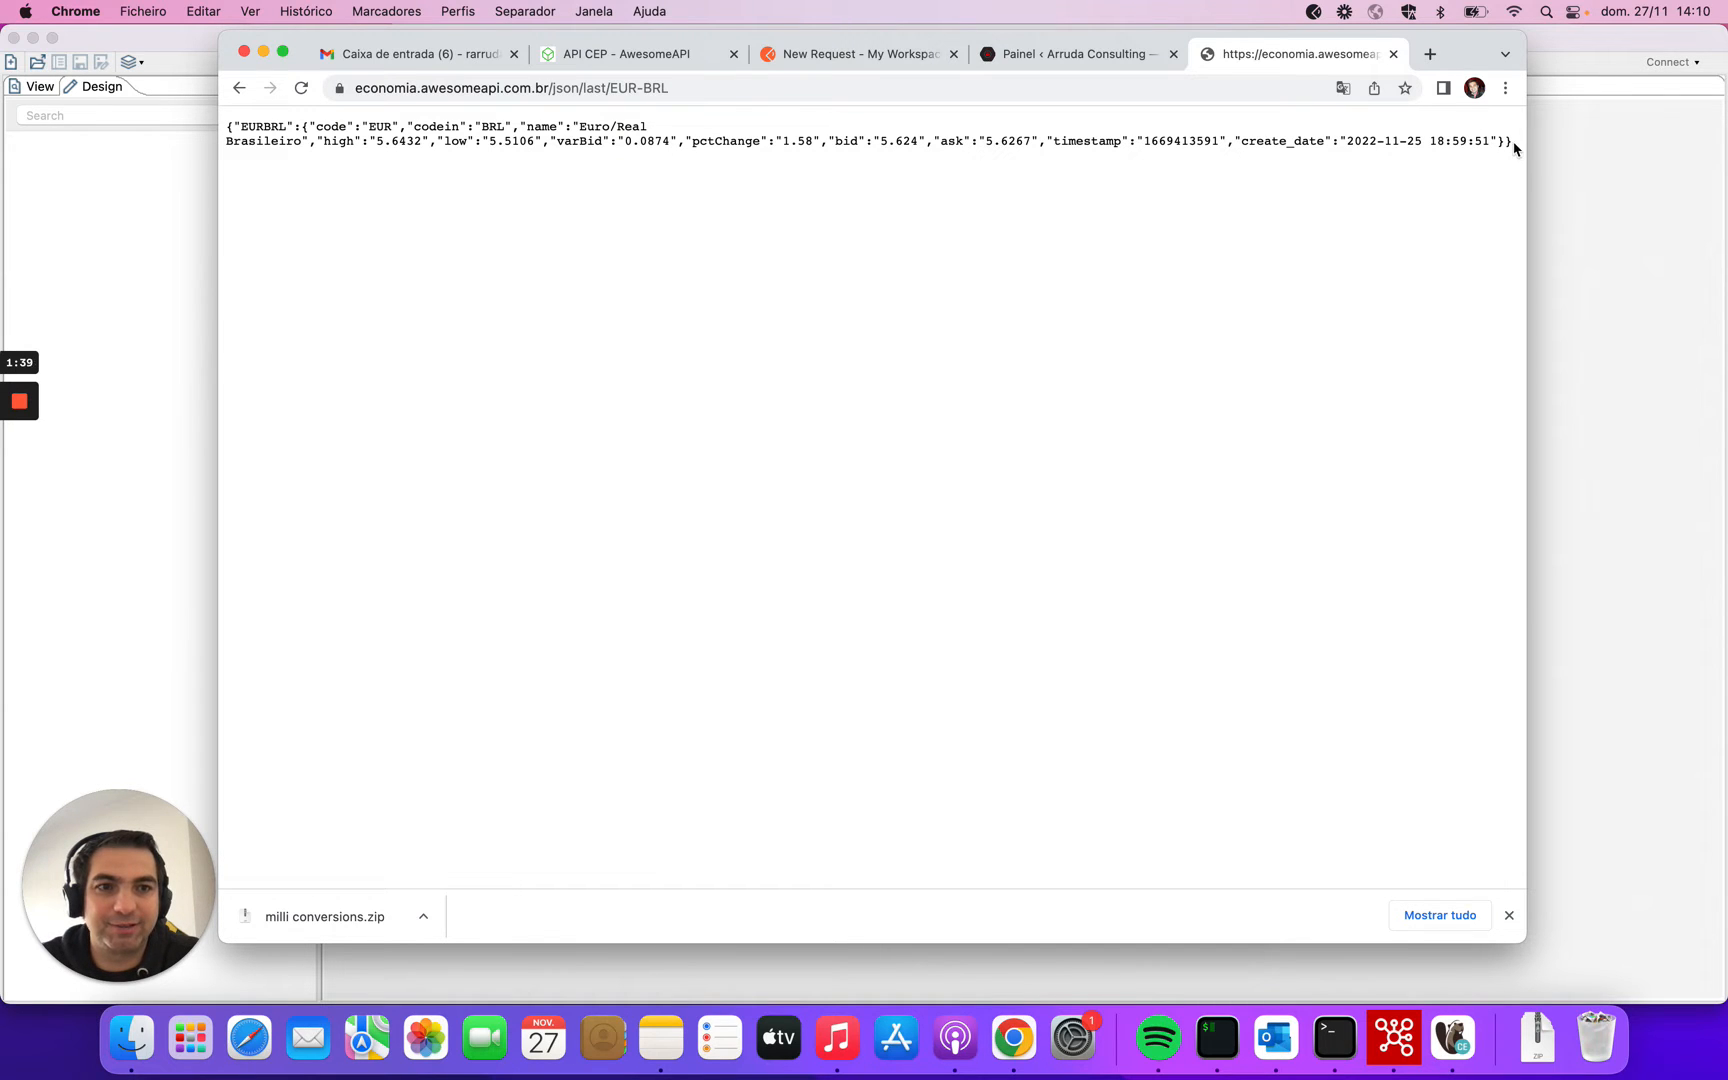
left_click_drag(1510, 142, 377, 143)
Copy the EUR-BRL request URL, switch to Postman and close the open New Request without saving its changes.
left_click(692, 87)
key("super+c")
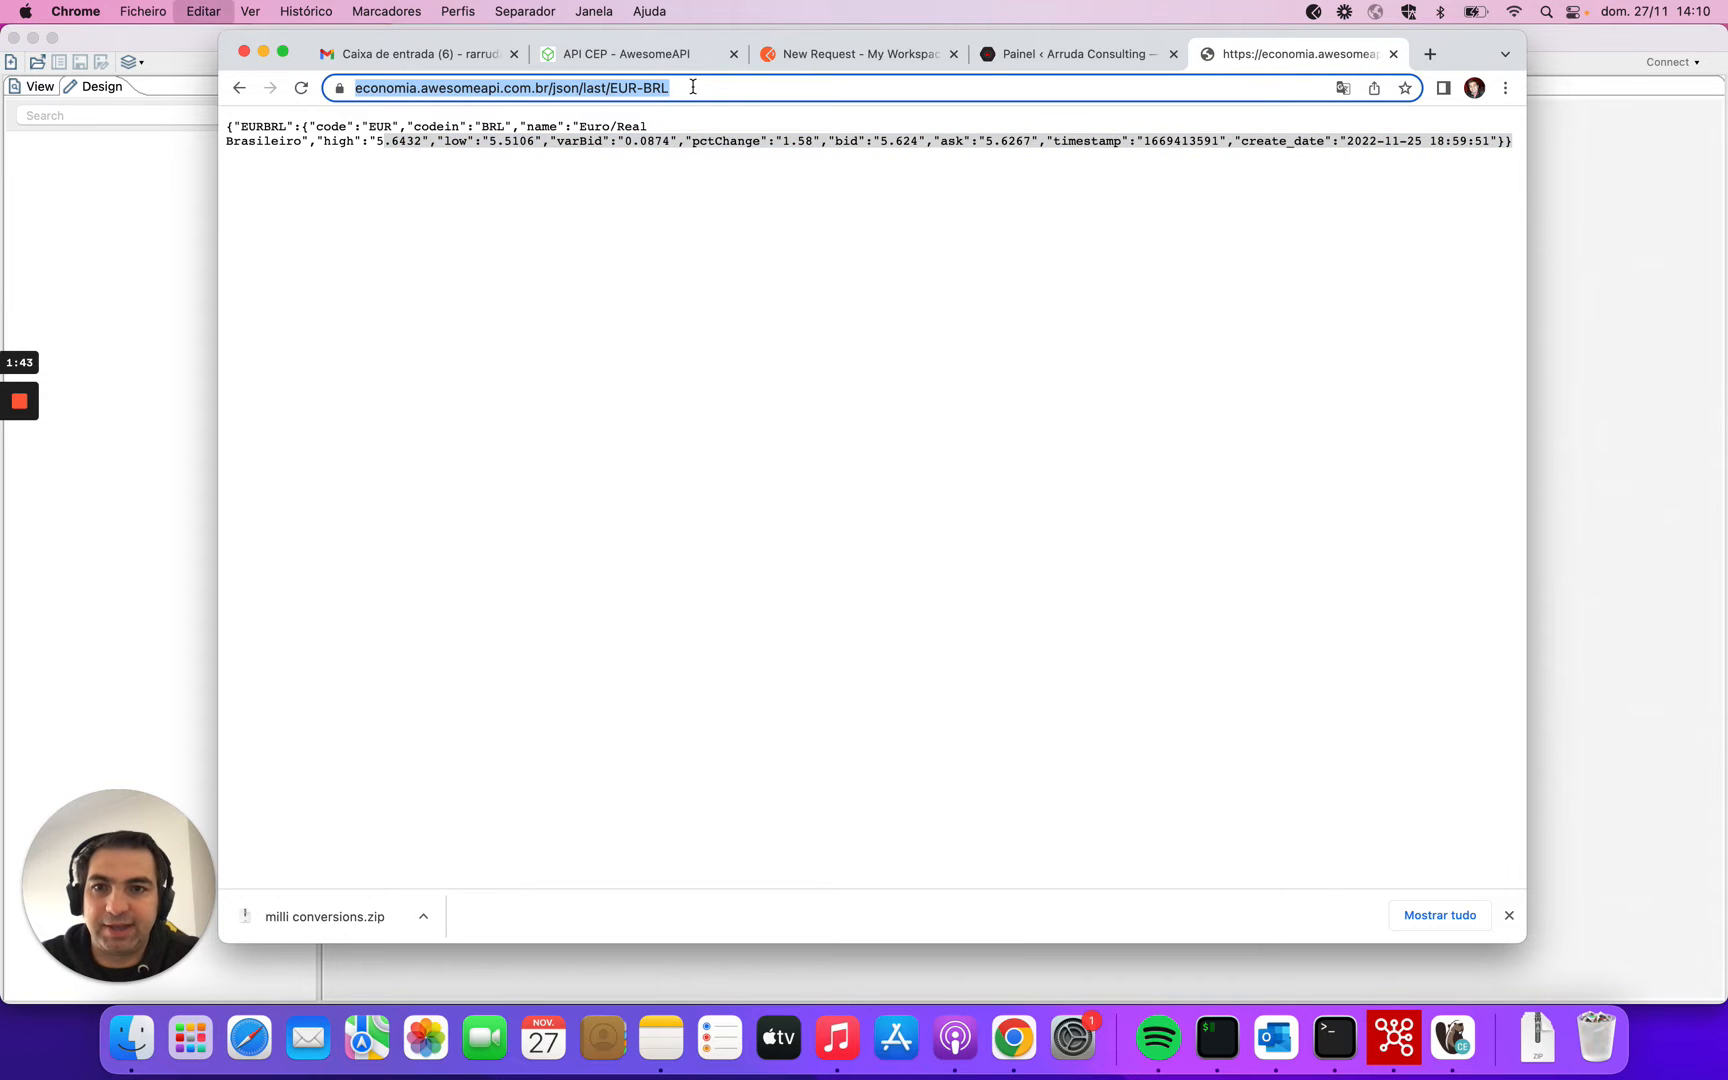
left_click(845, 55)
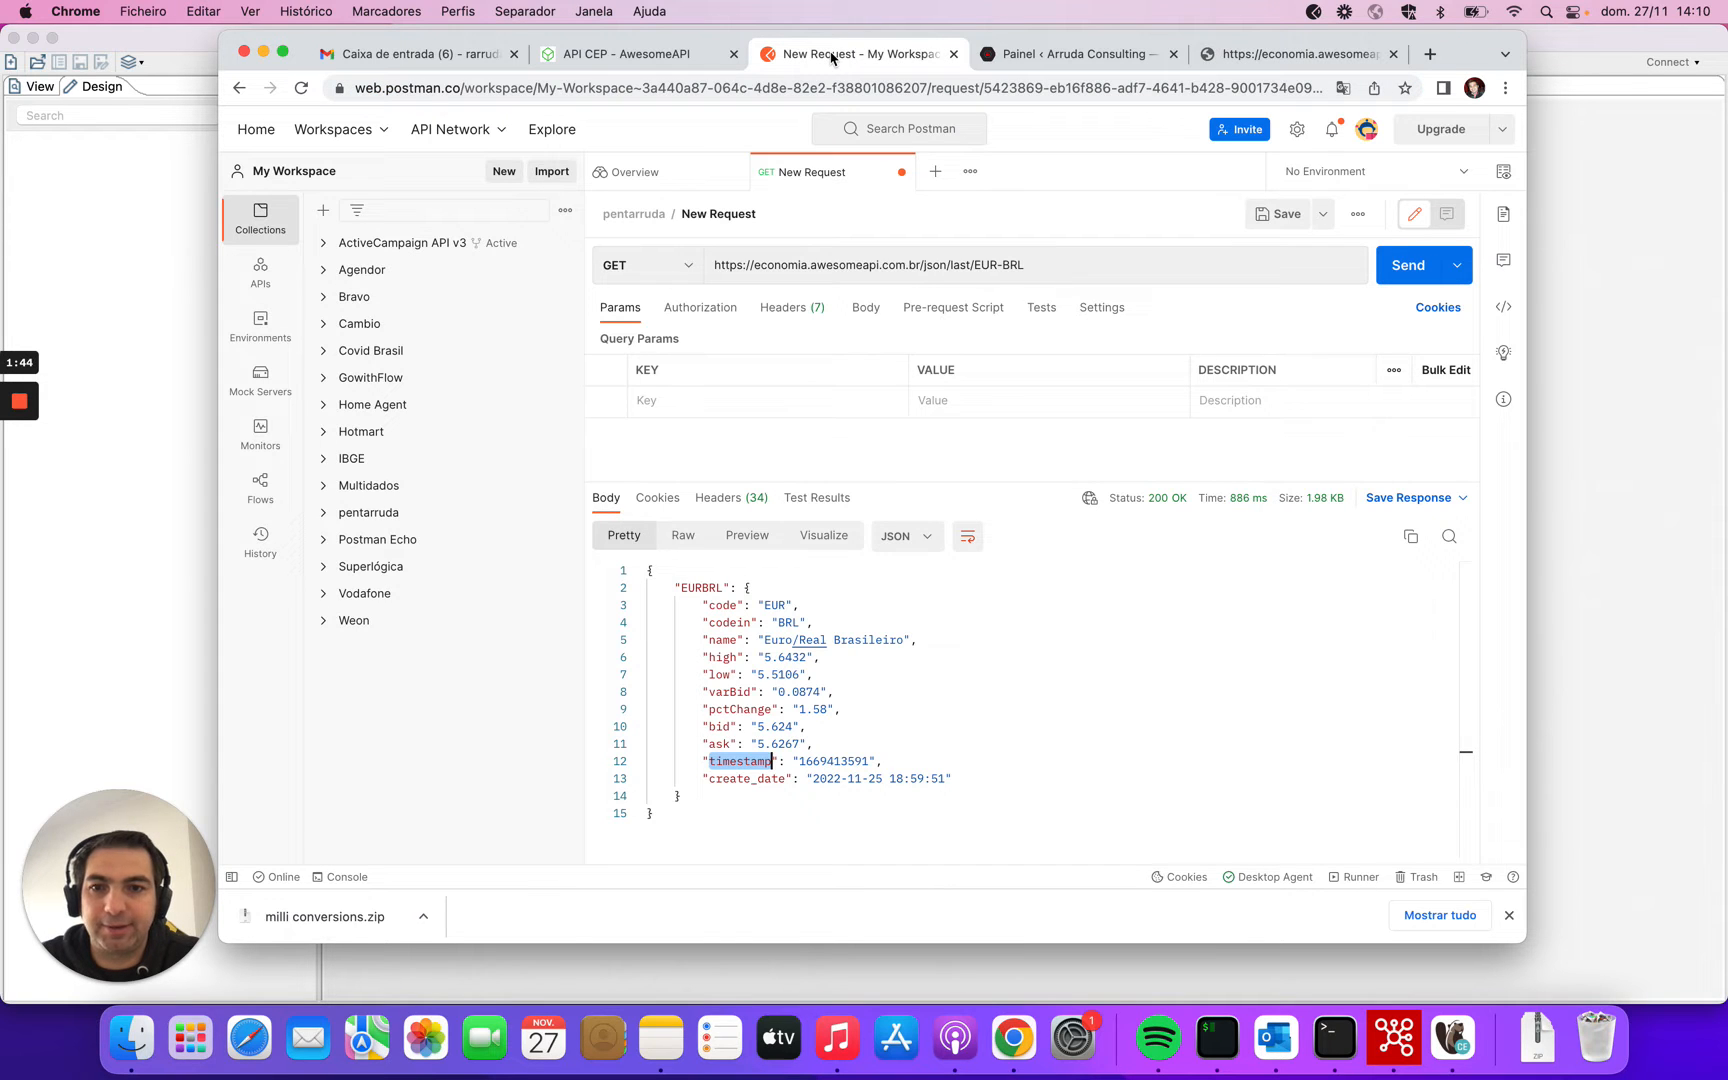
left_click(902, 172)
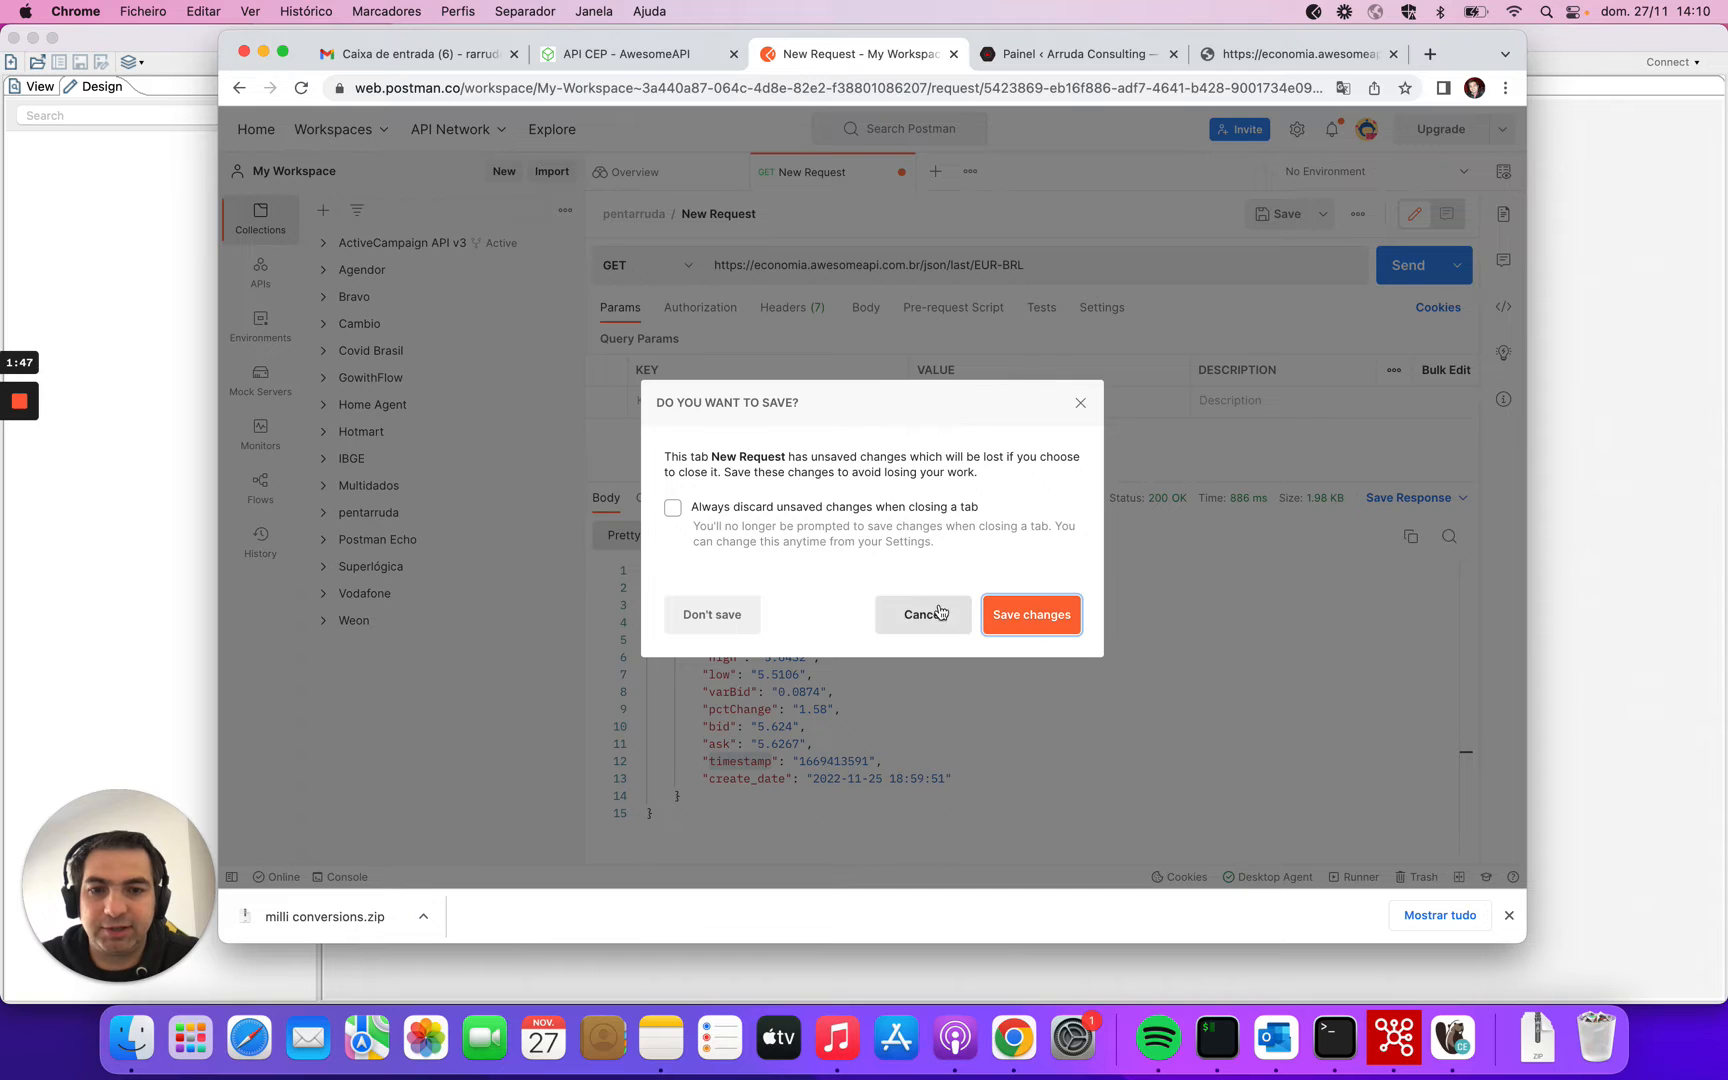
left_click(712, 612)
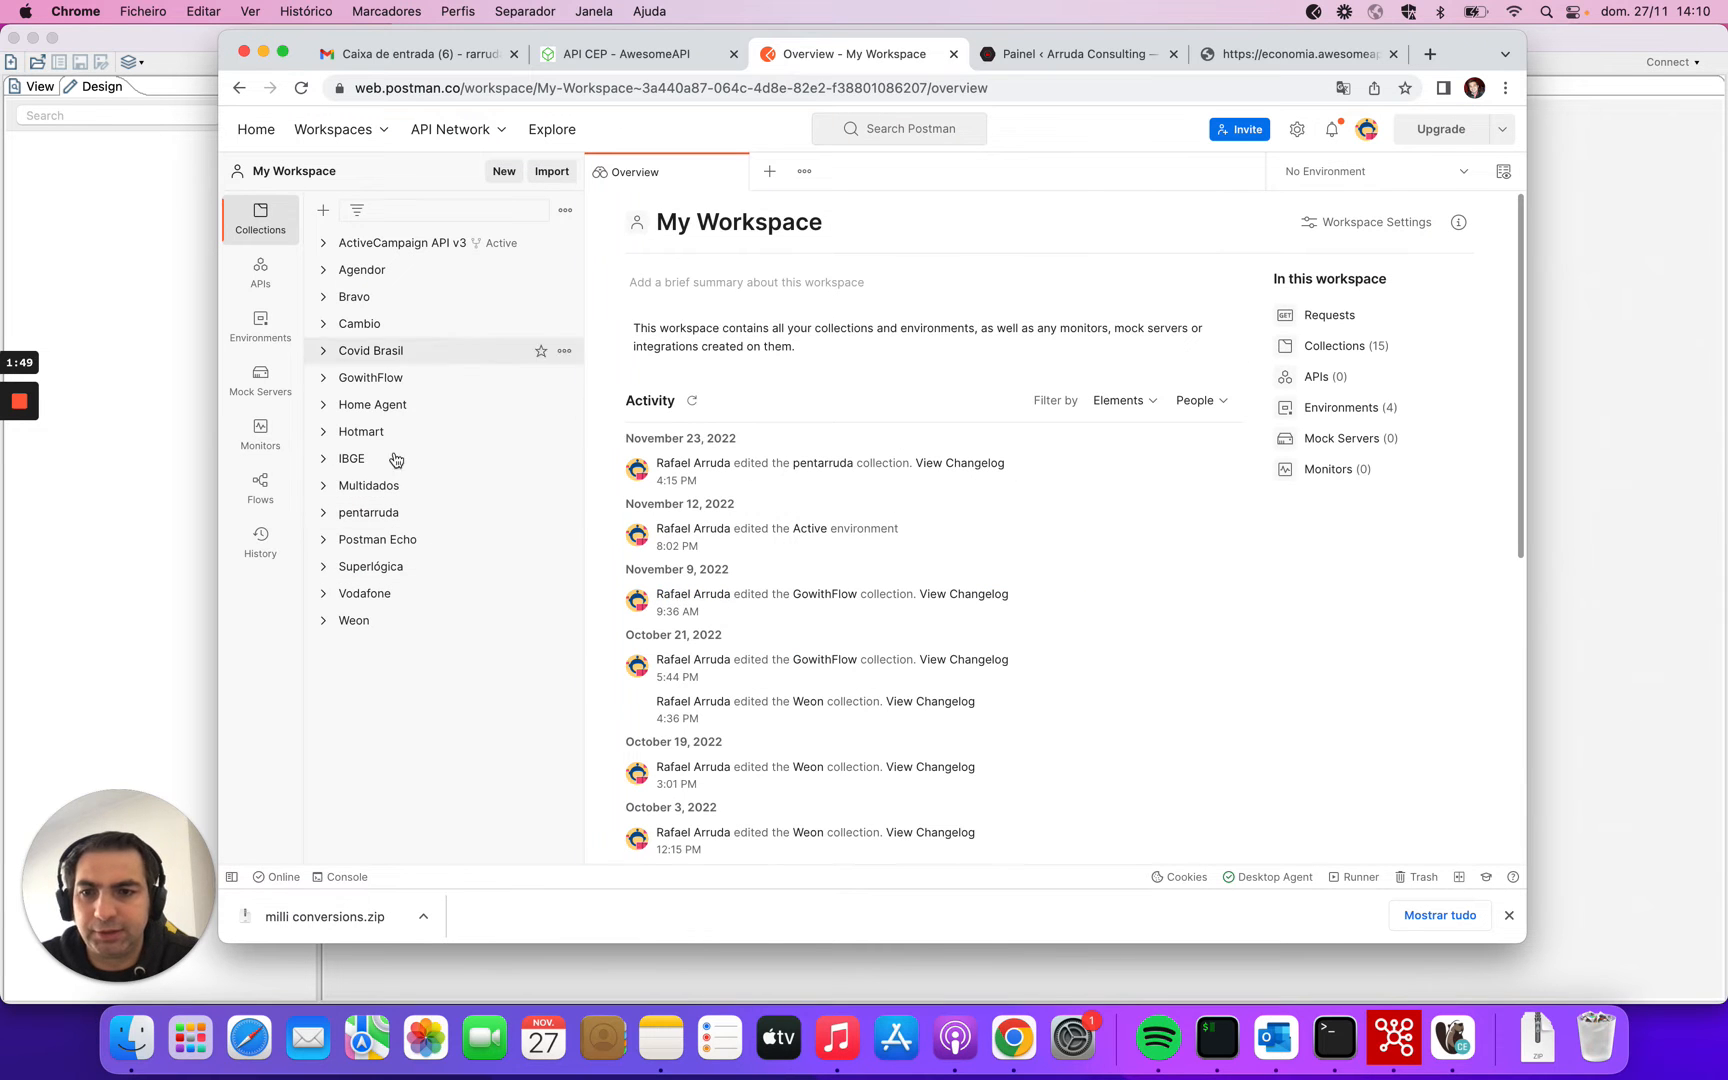
Add a new request to the pentarruda collection and collapse the collection.
left_click(392, 514)
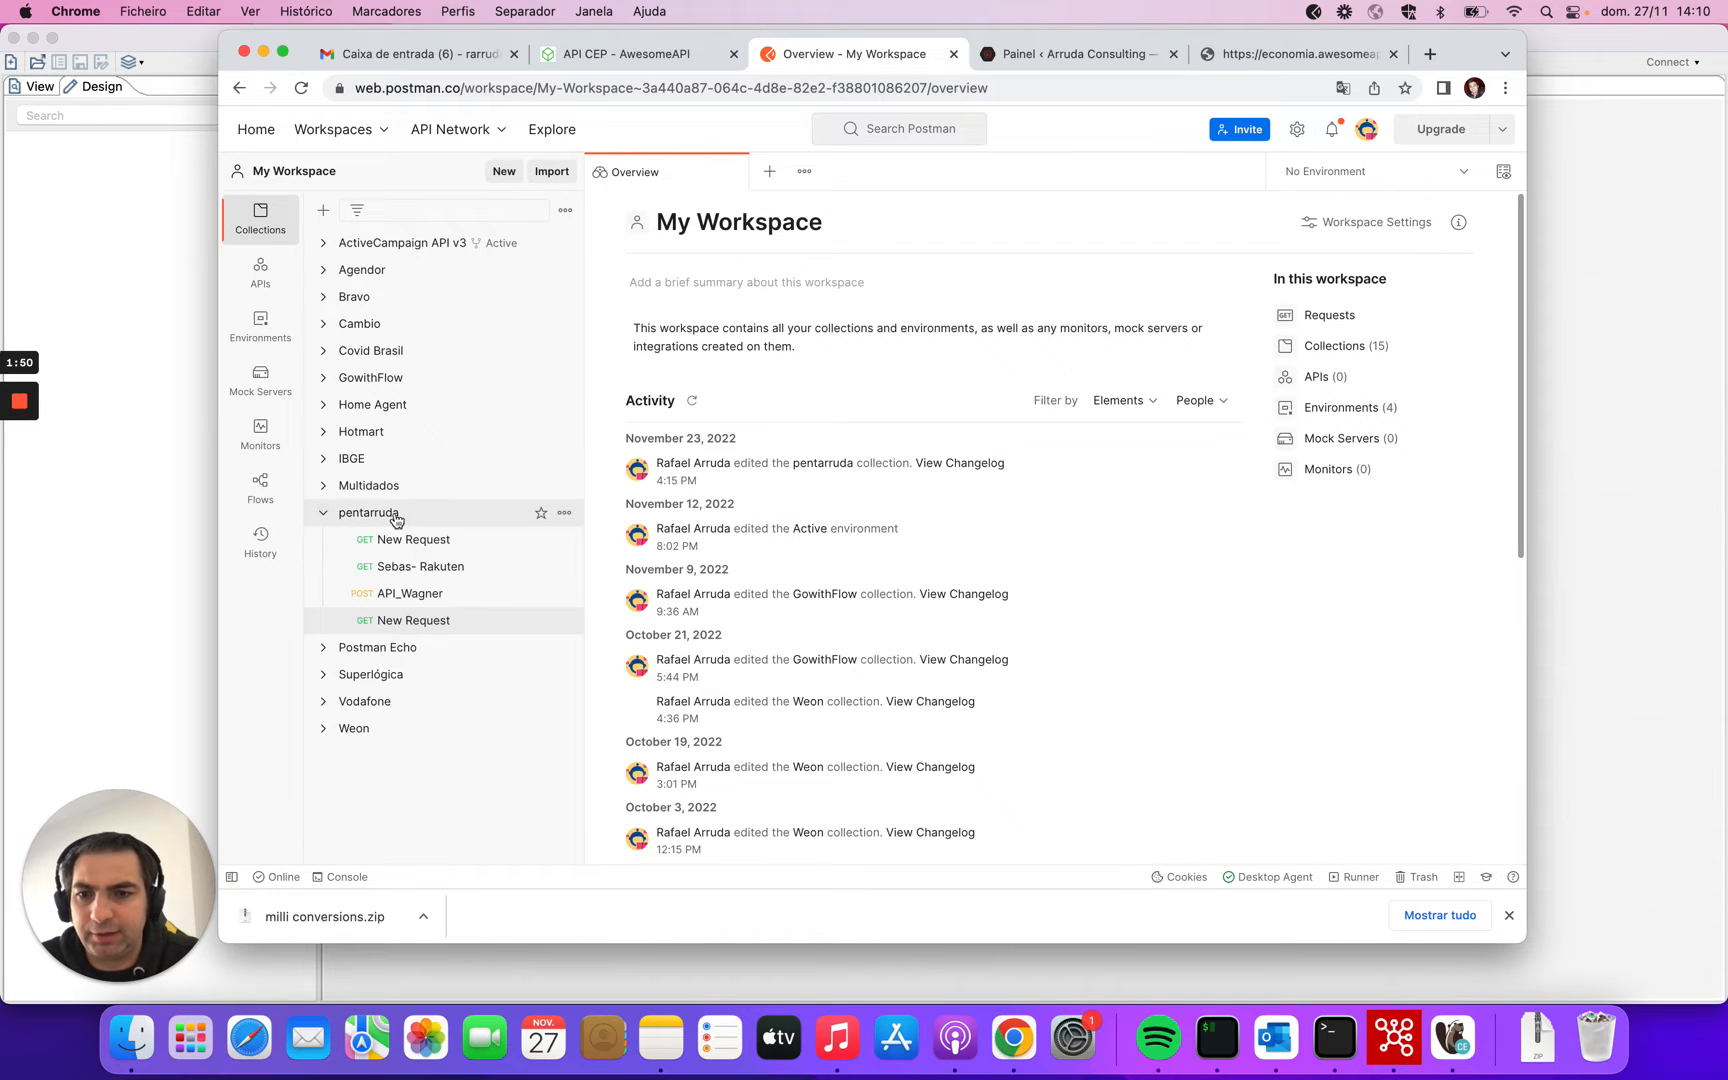
left_click(564, 512)
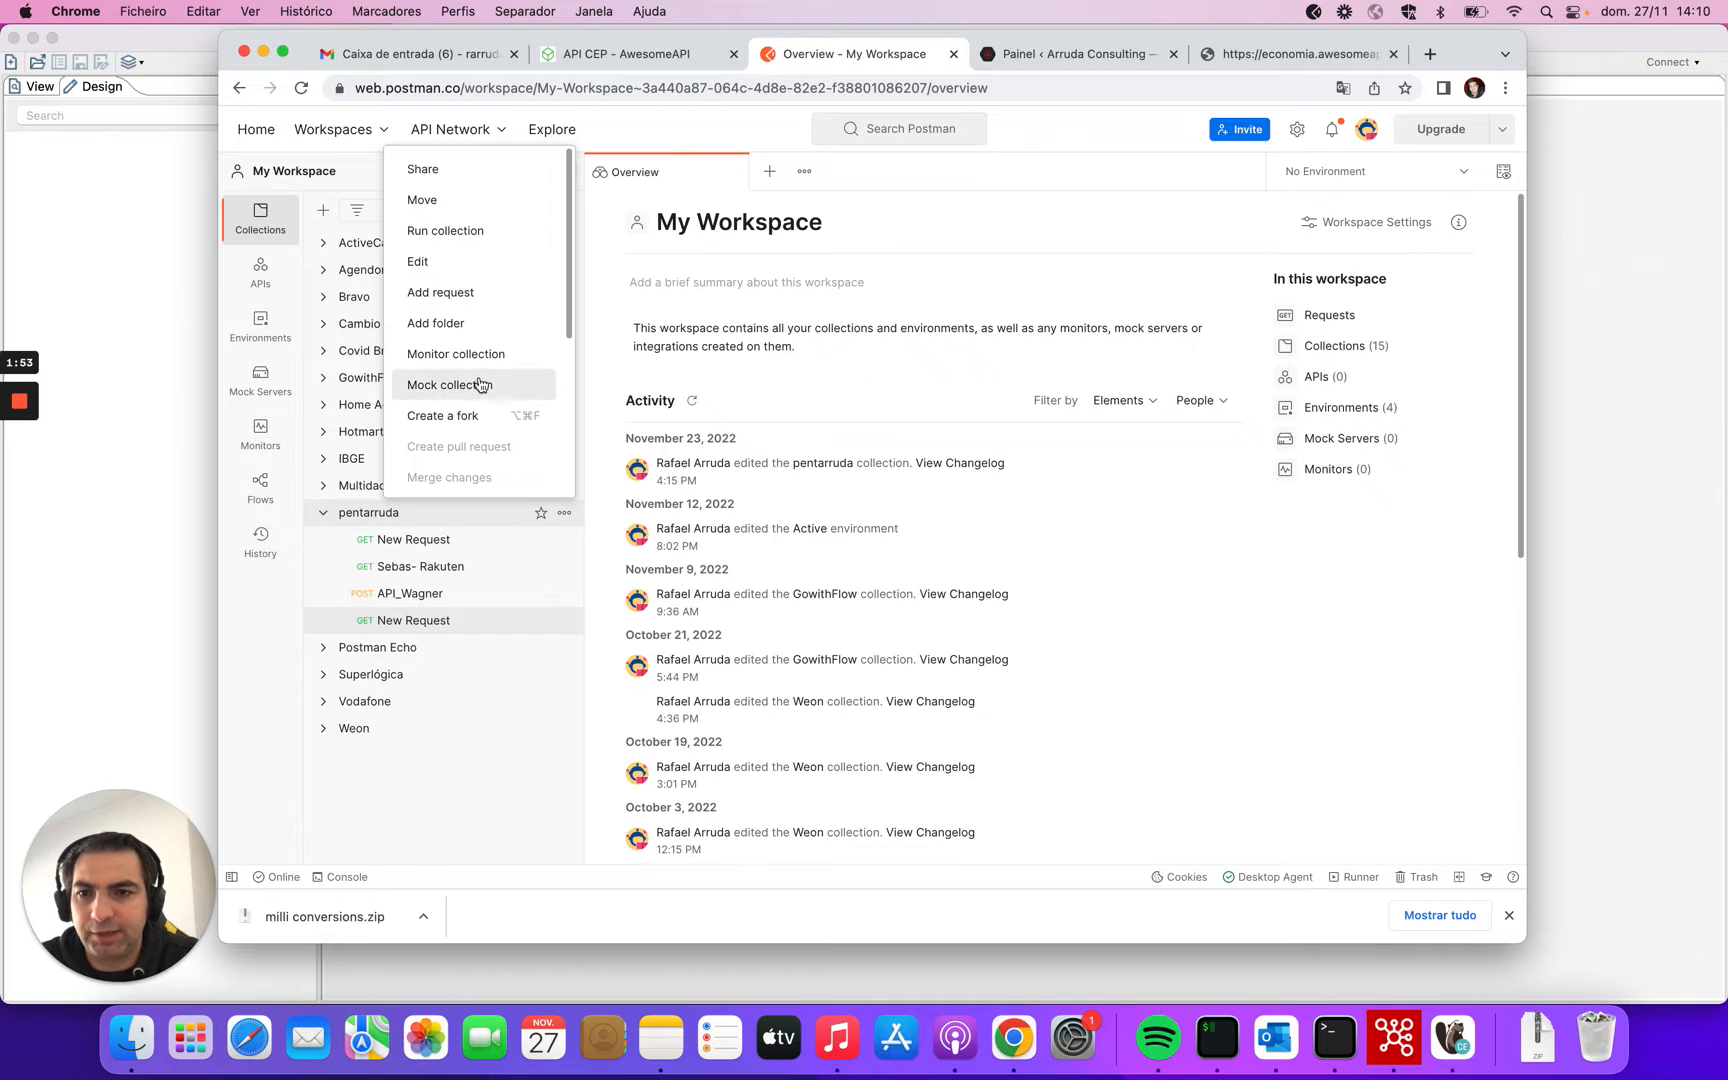
scroll(478, 378, "down", 4)
scroll(478, 378, "up", 4)
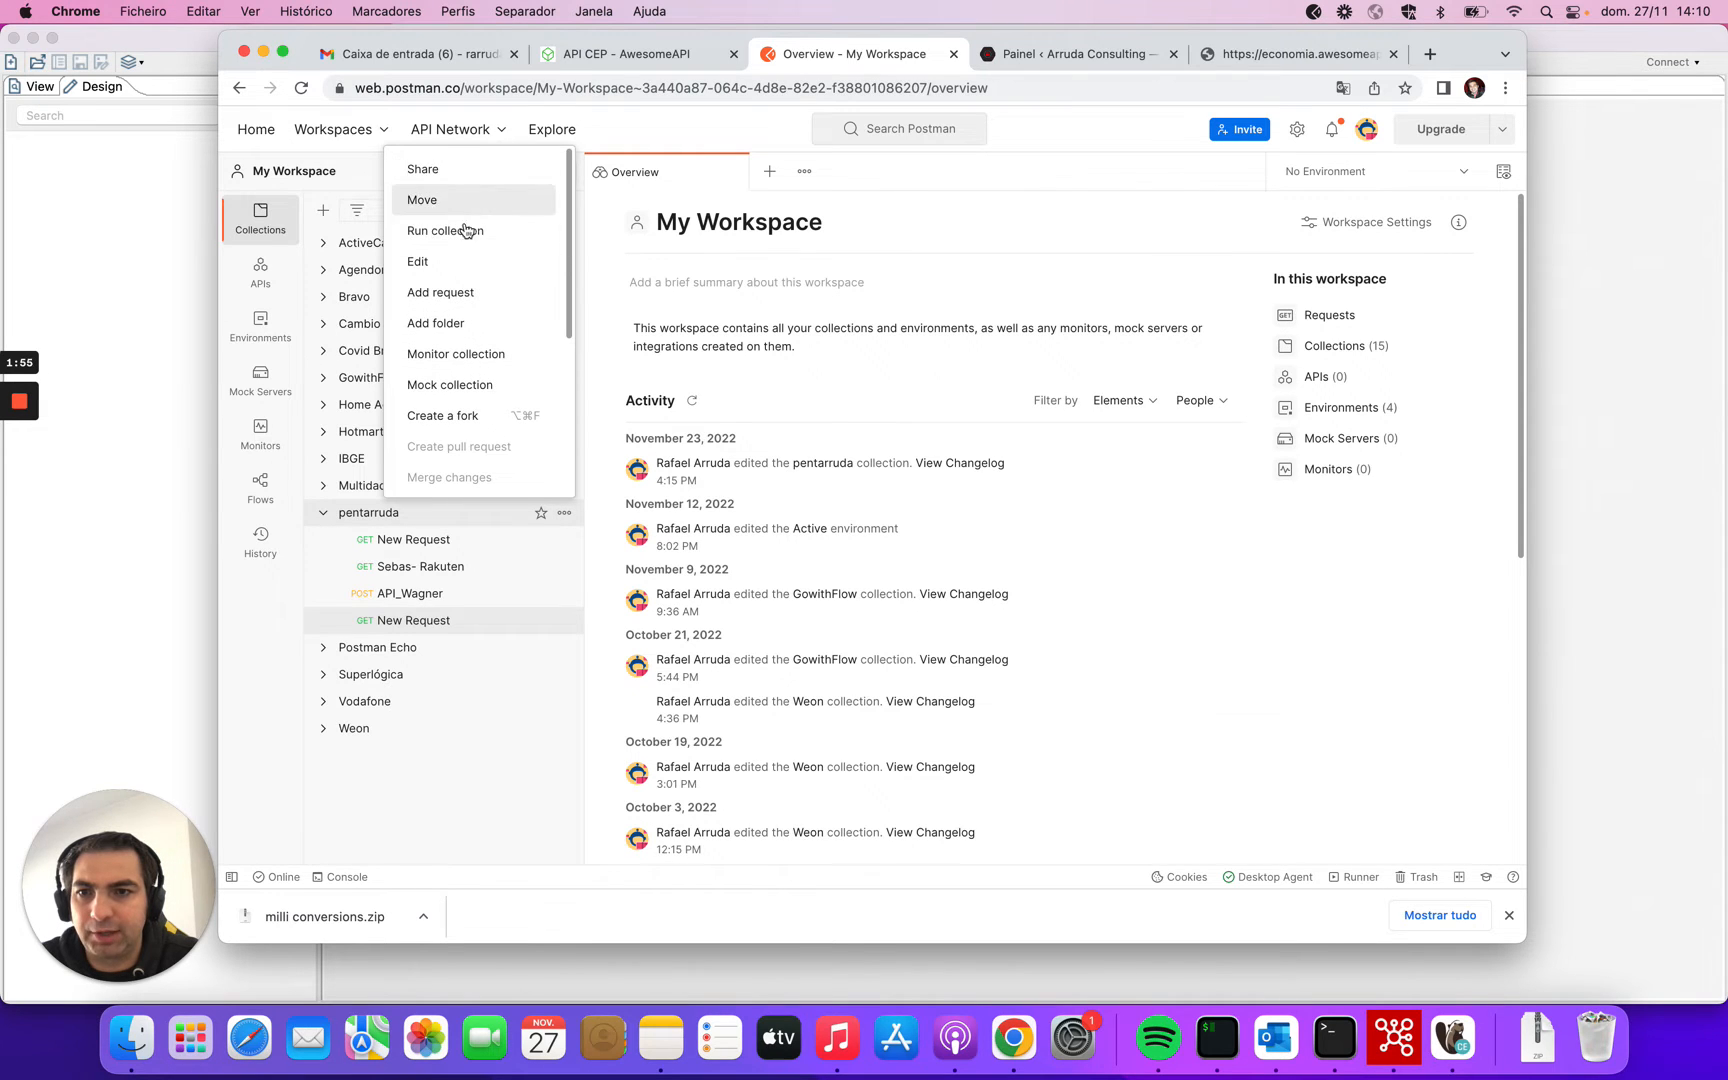
left_click(463, 292)
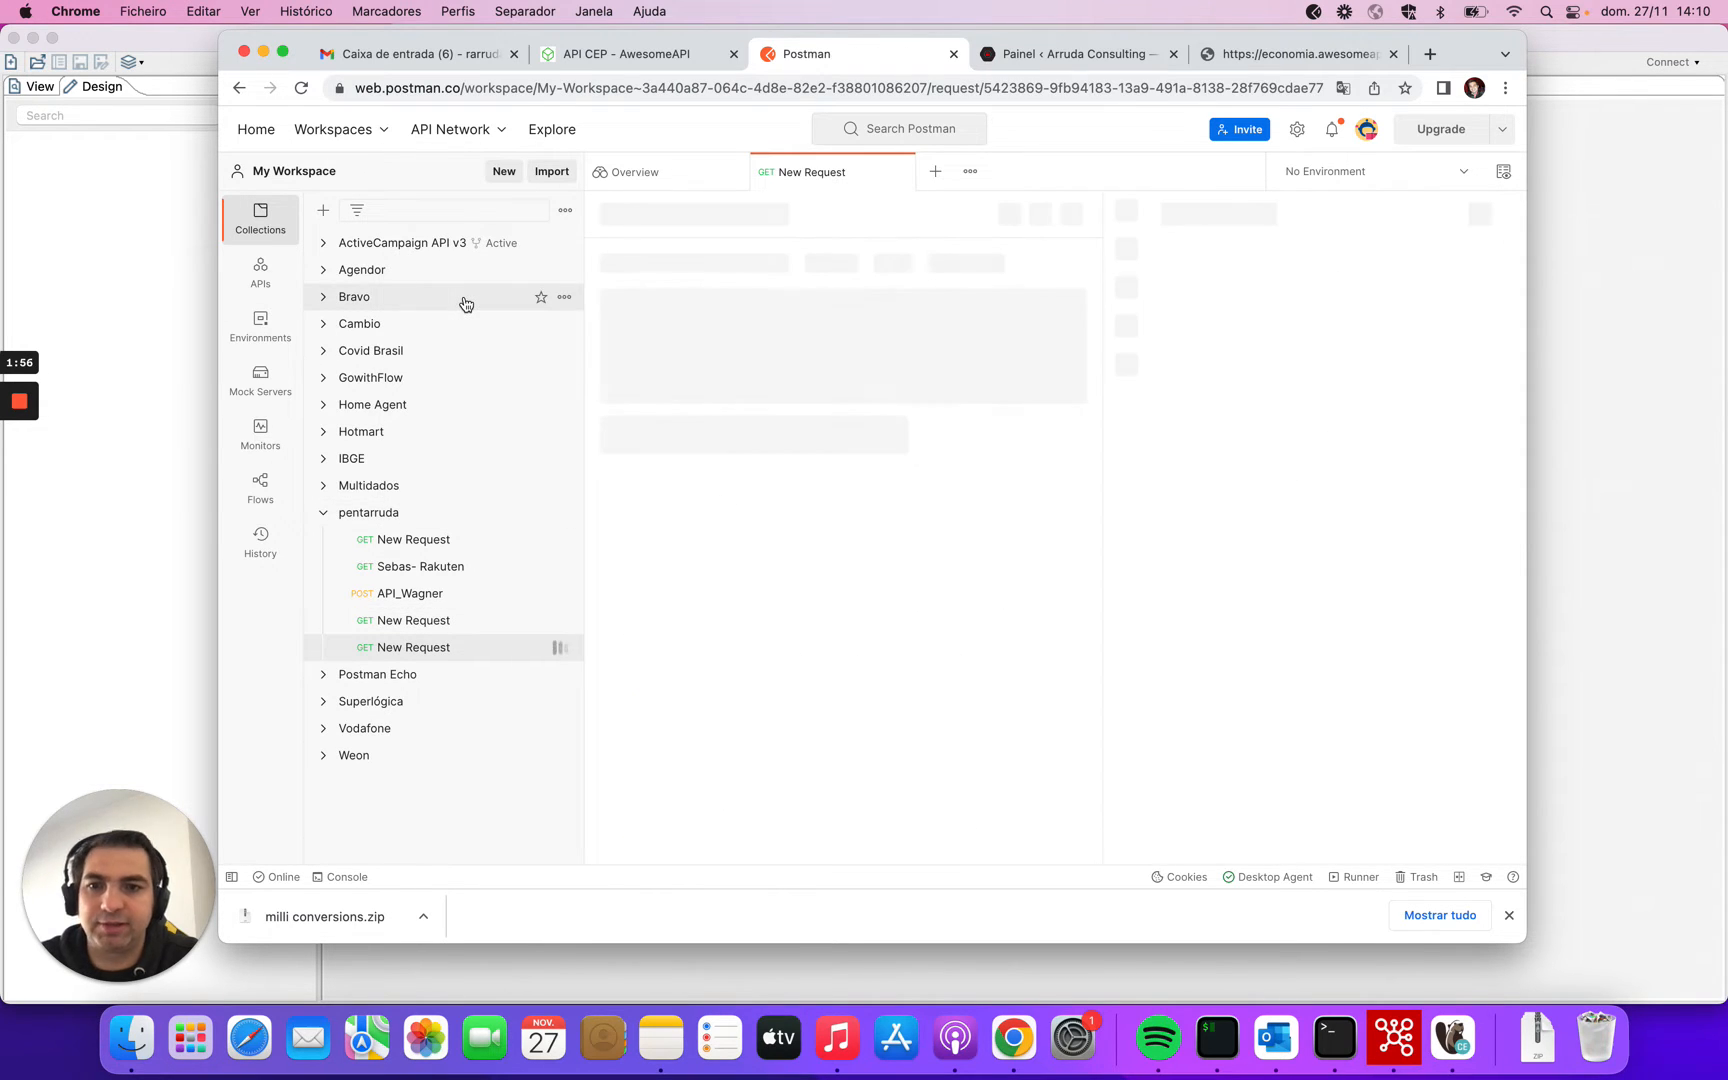
left_click(324, 513)
left_click(822, 268)
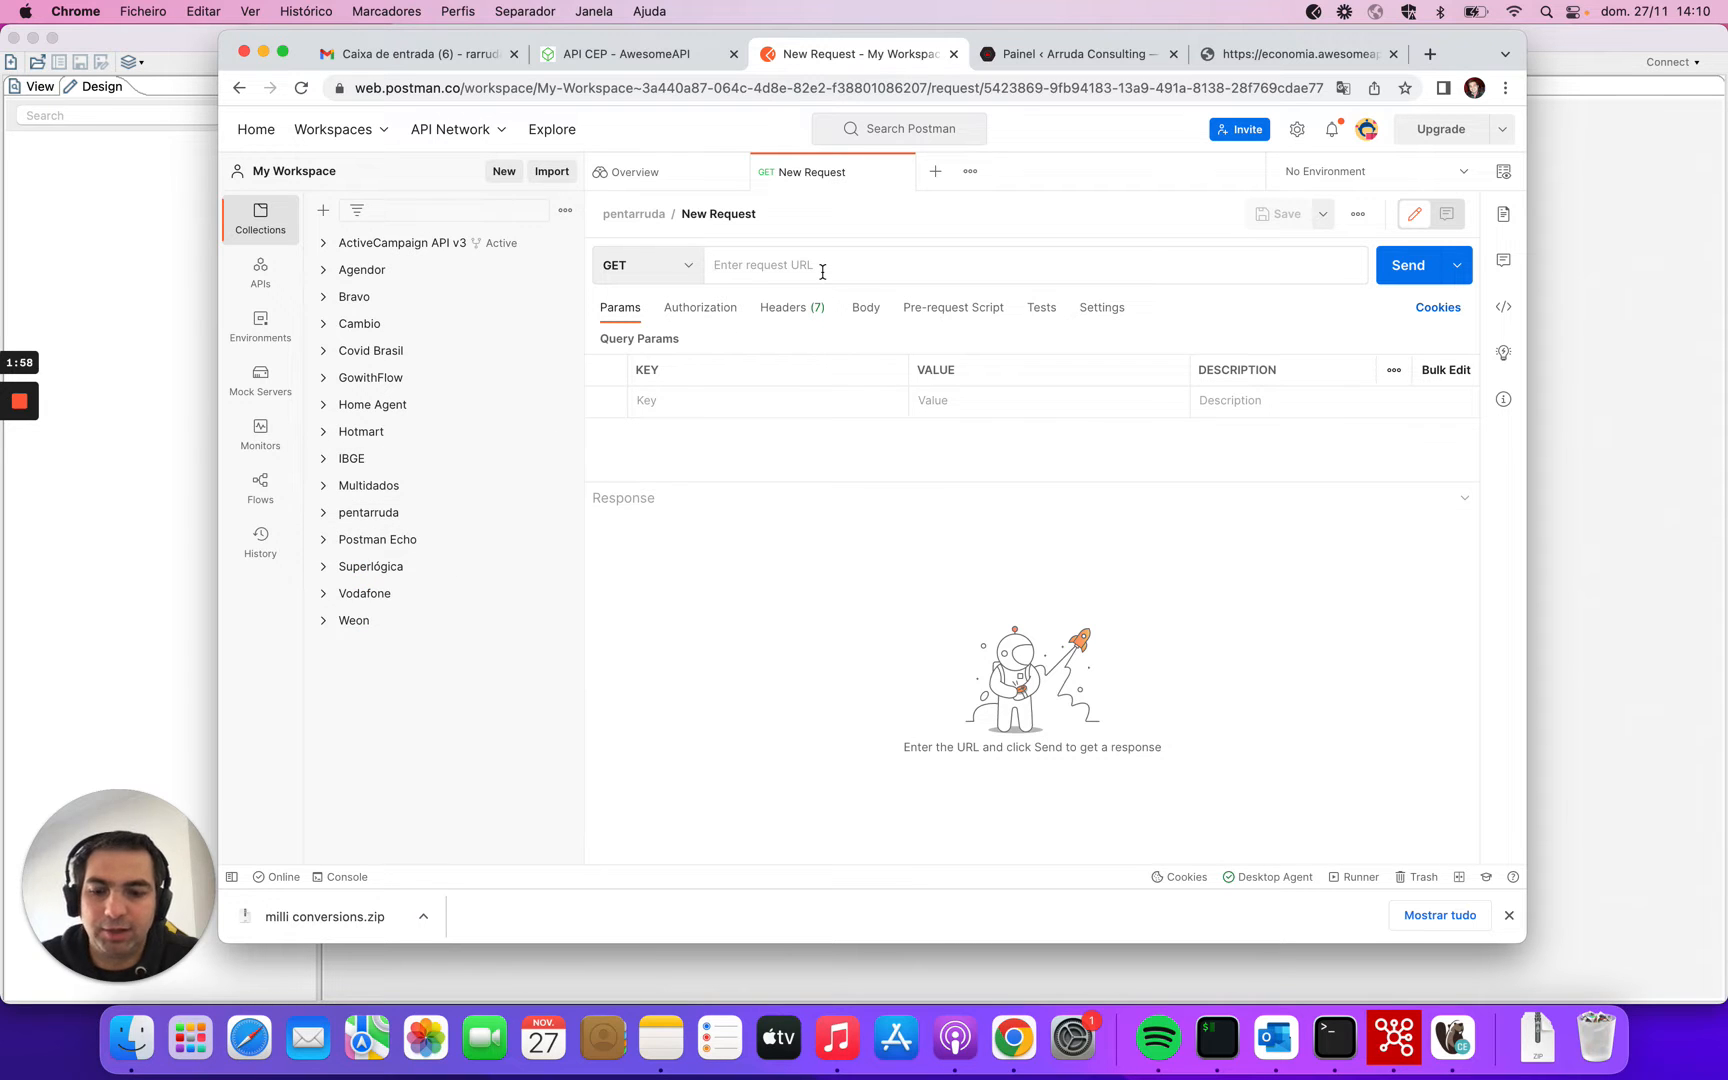
type("https://economia.awesomeapi.com.br/json/last/EUR-BRL")
left_click(1407, 272)
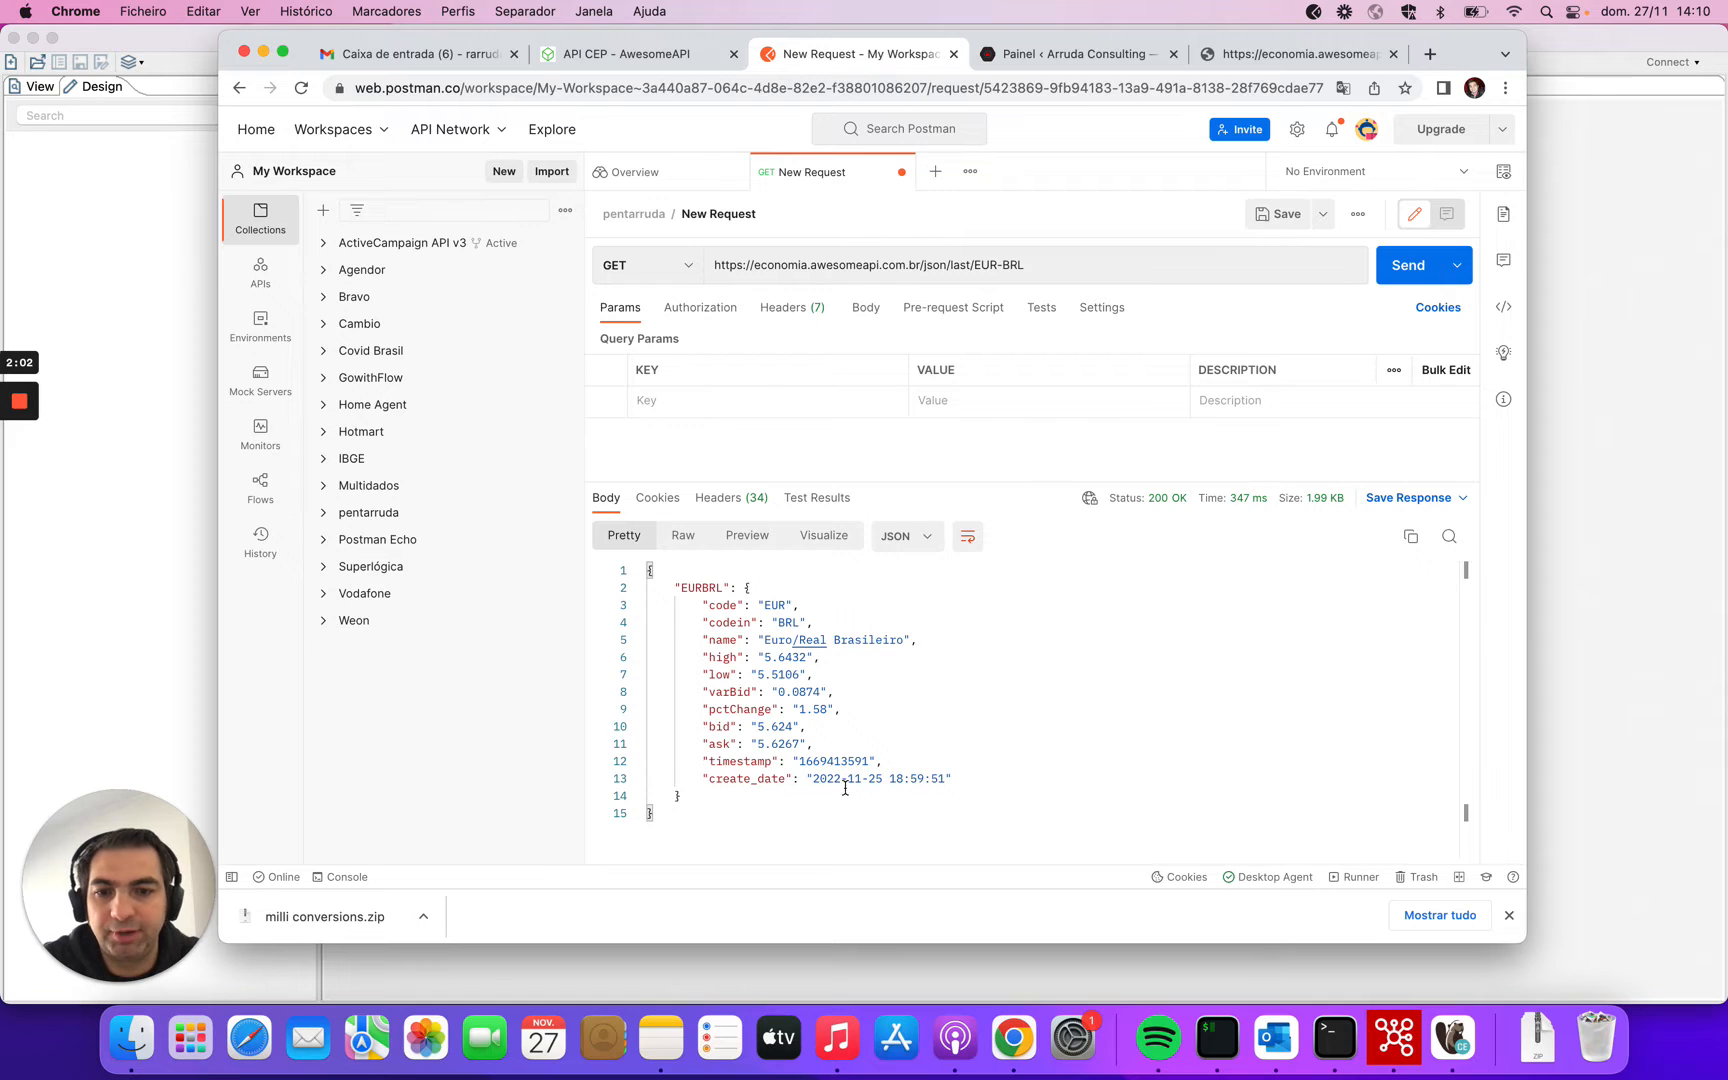
Compare the formatted JSON response in Postman with the raw browser output, examining the timestamp, high and code fields.
double_click(741, 762)
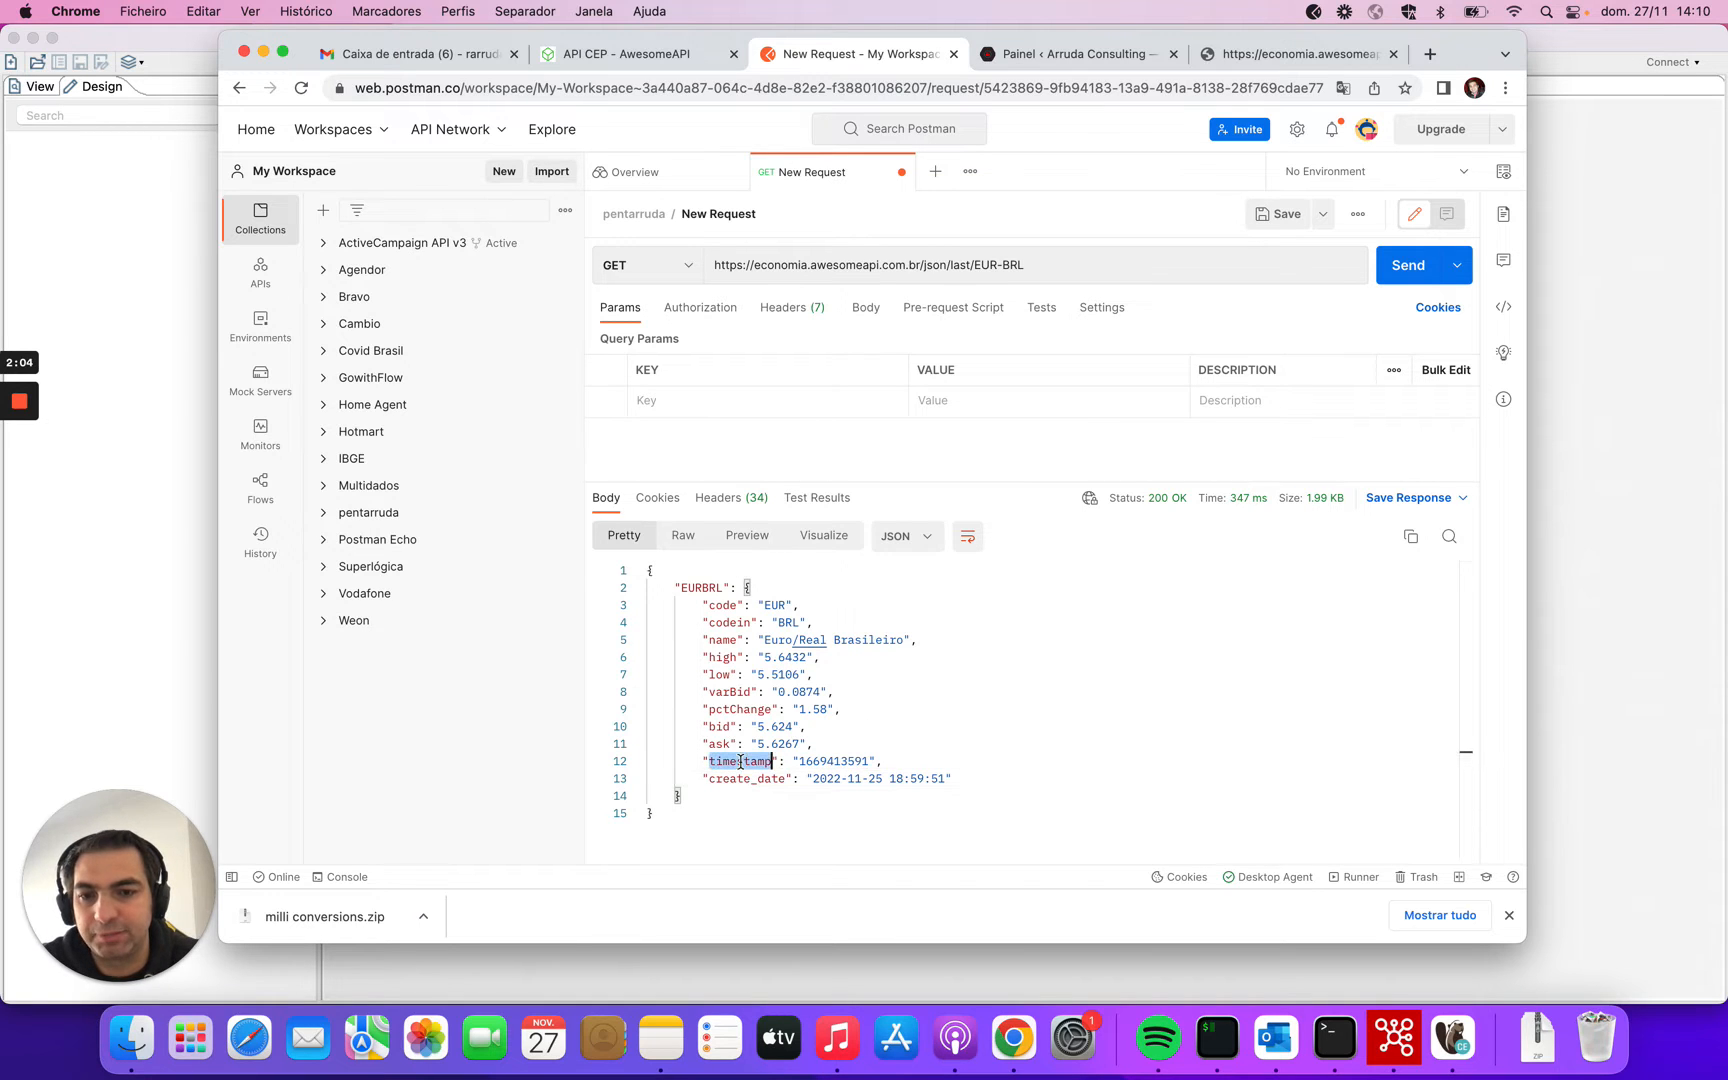
left_click(651, 56)
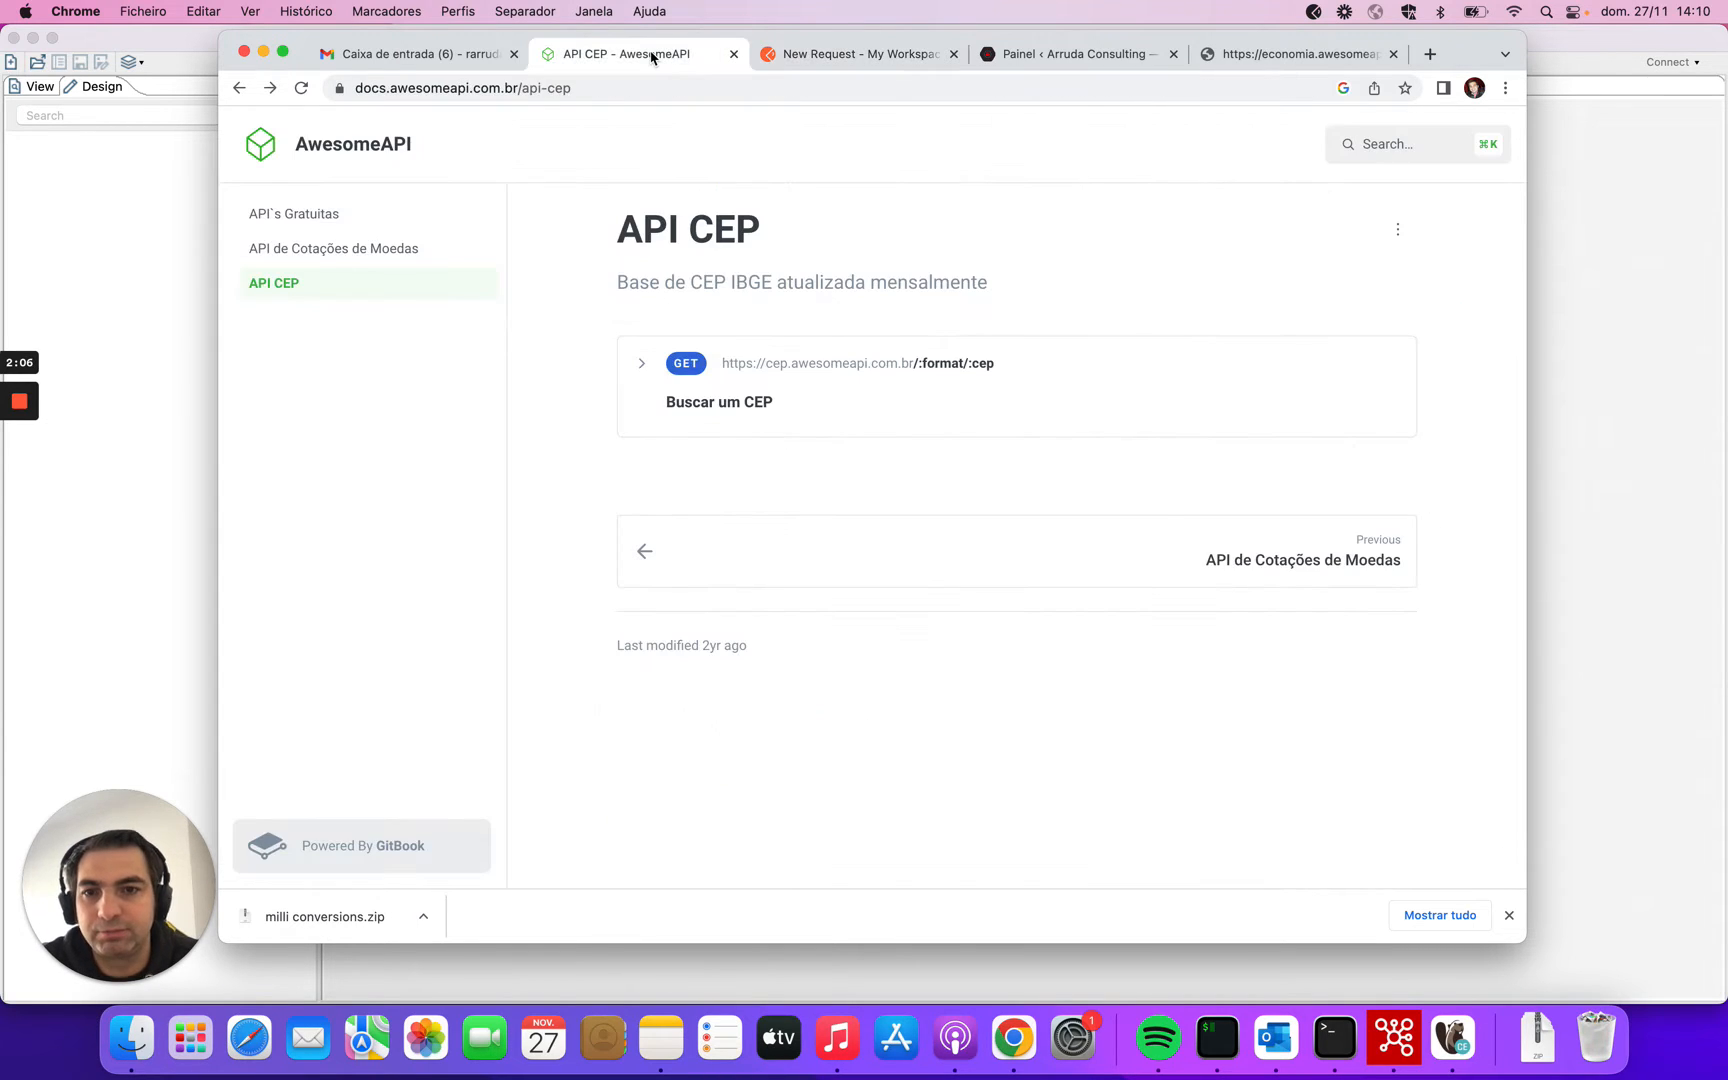
left_click(1230, 56)
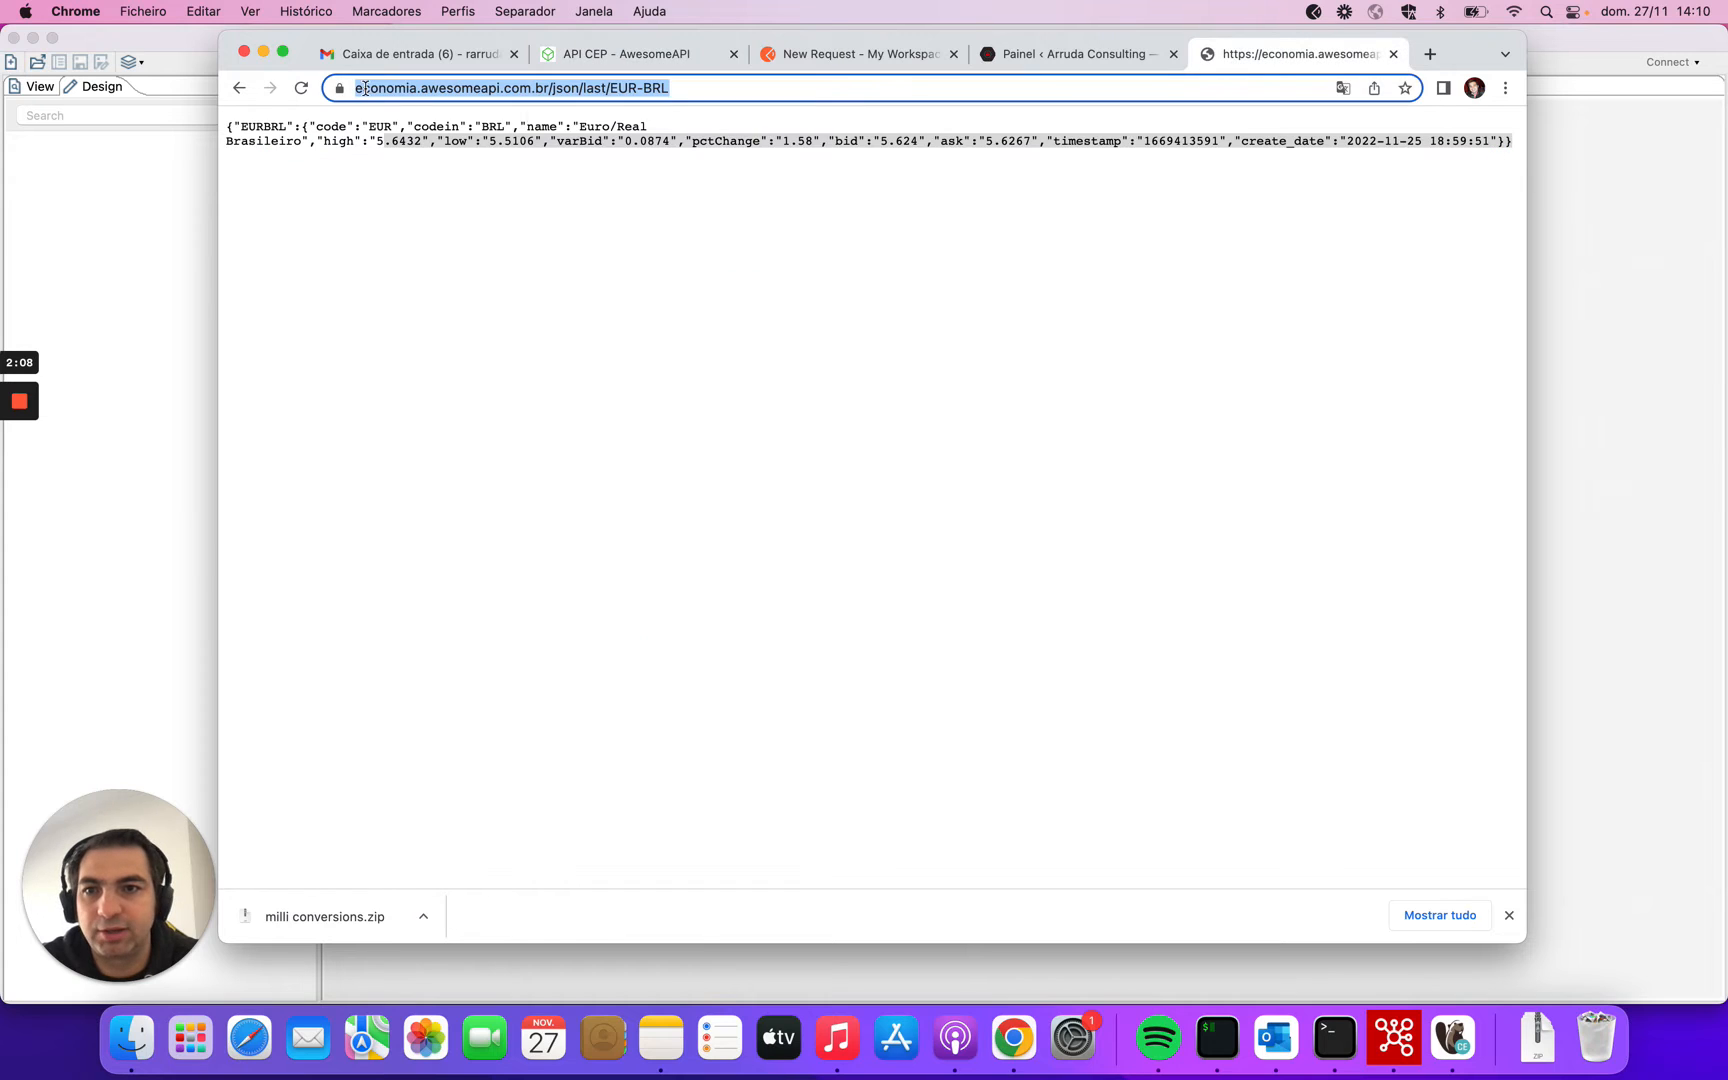
left_click(341, 156)
left_click(912, 66)
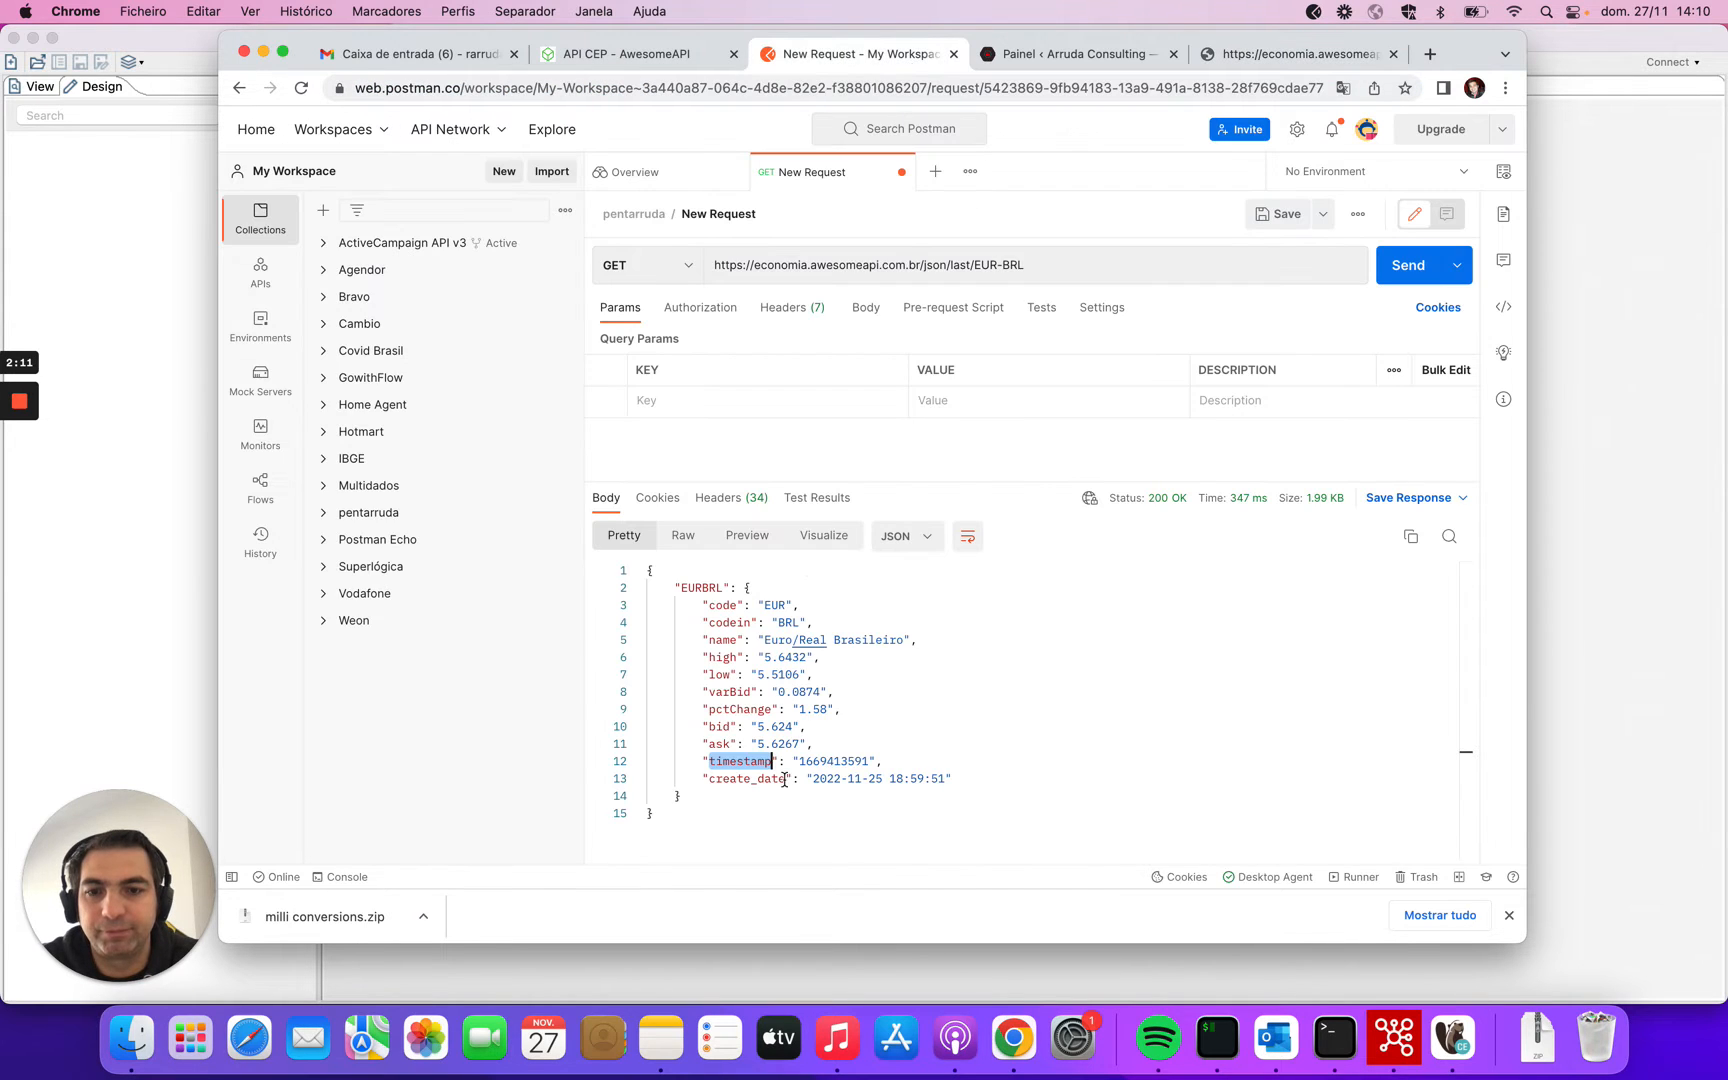
double_click(723, 657)
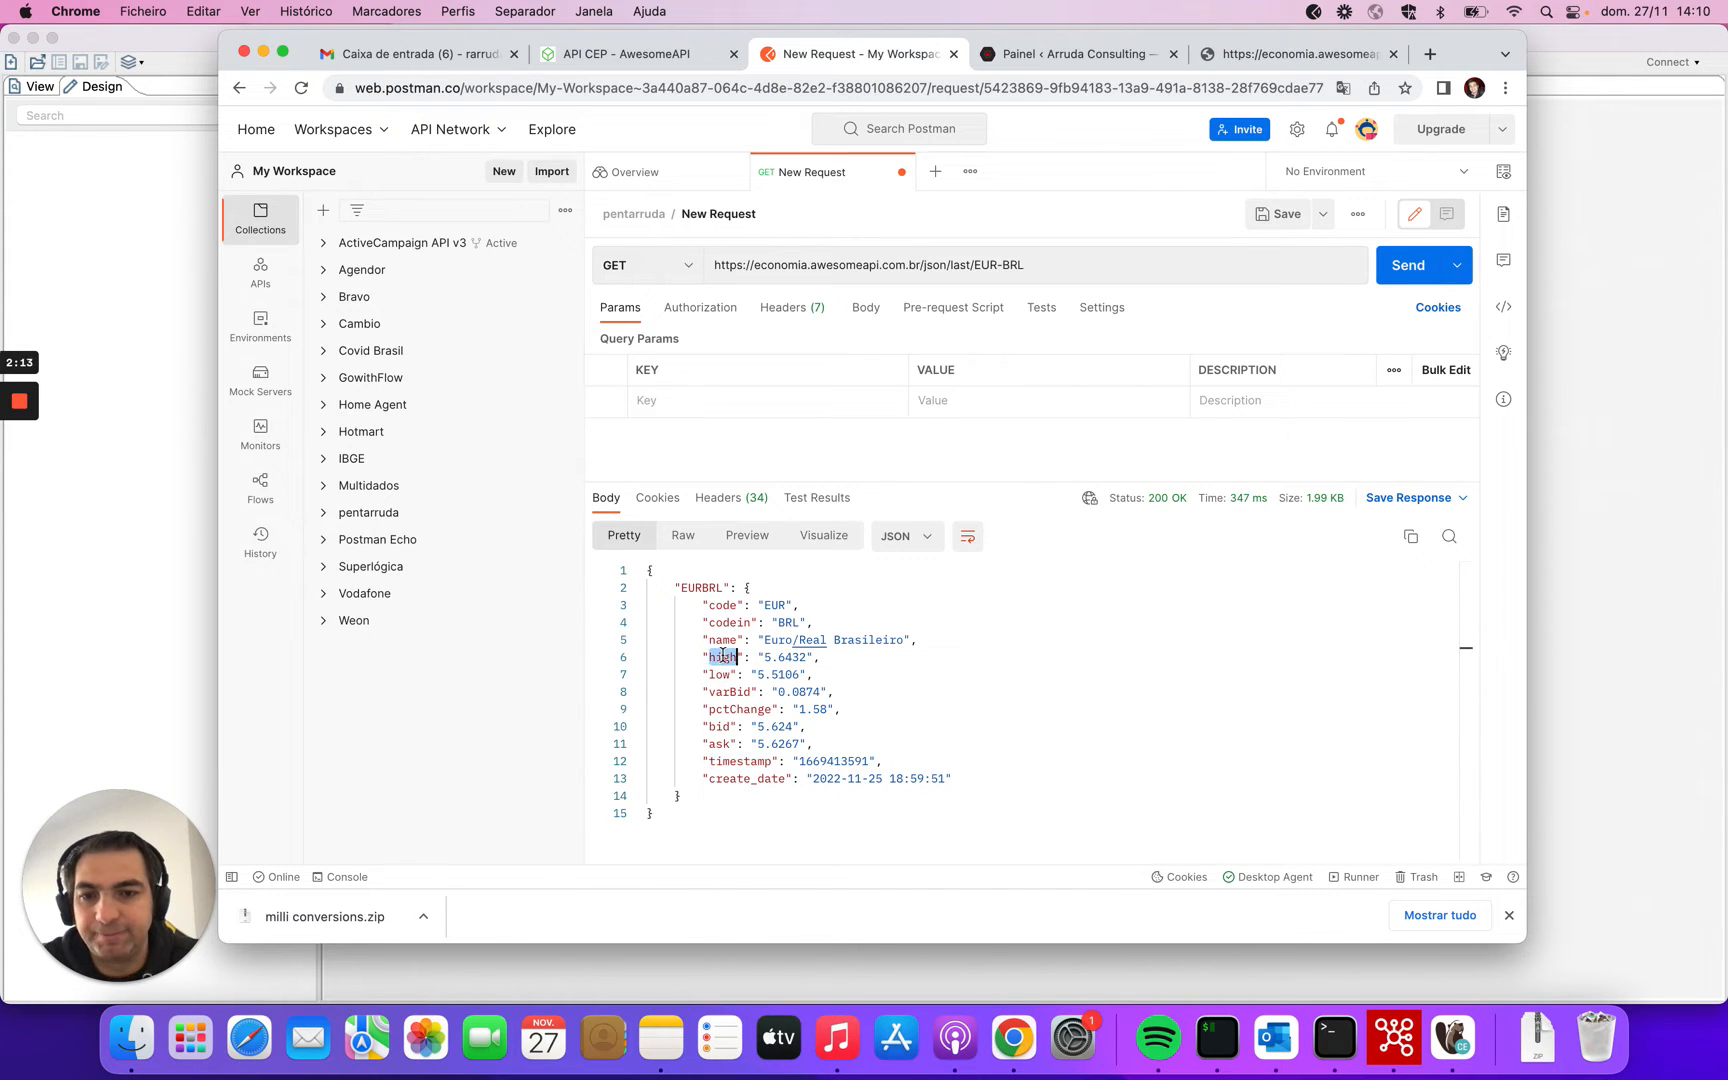
double_click(723, 606)
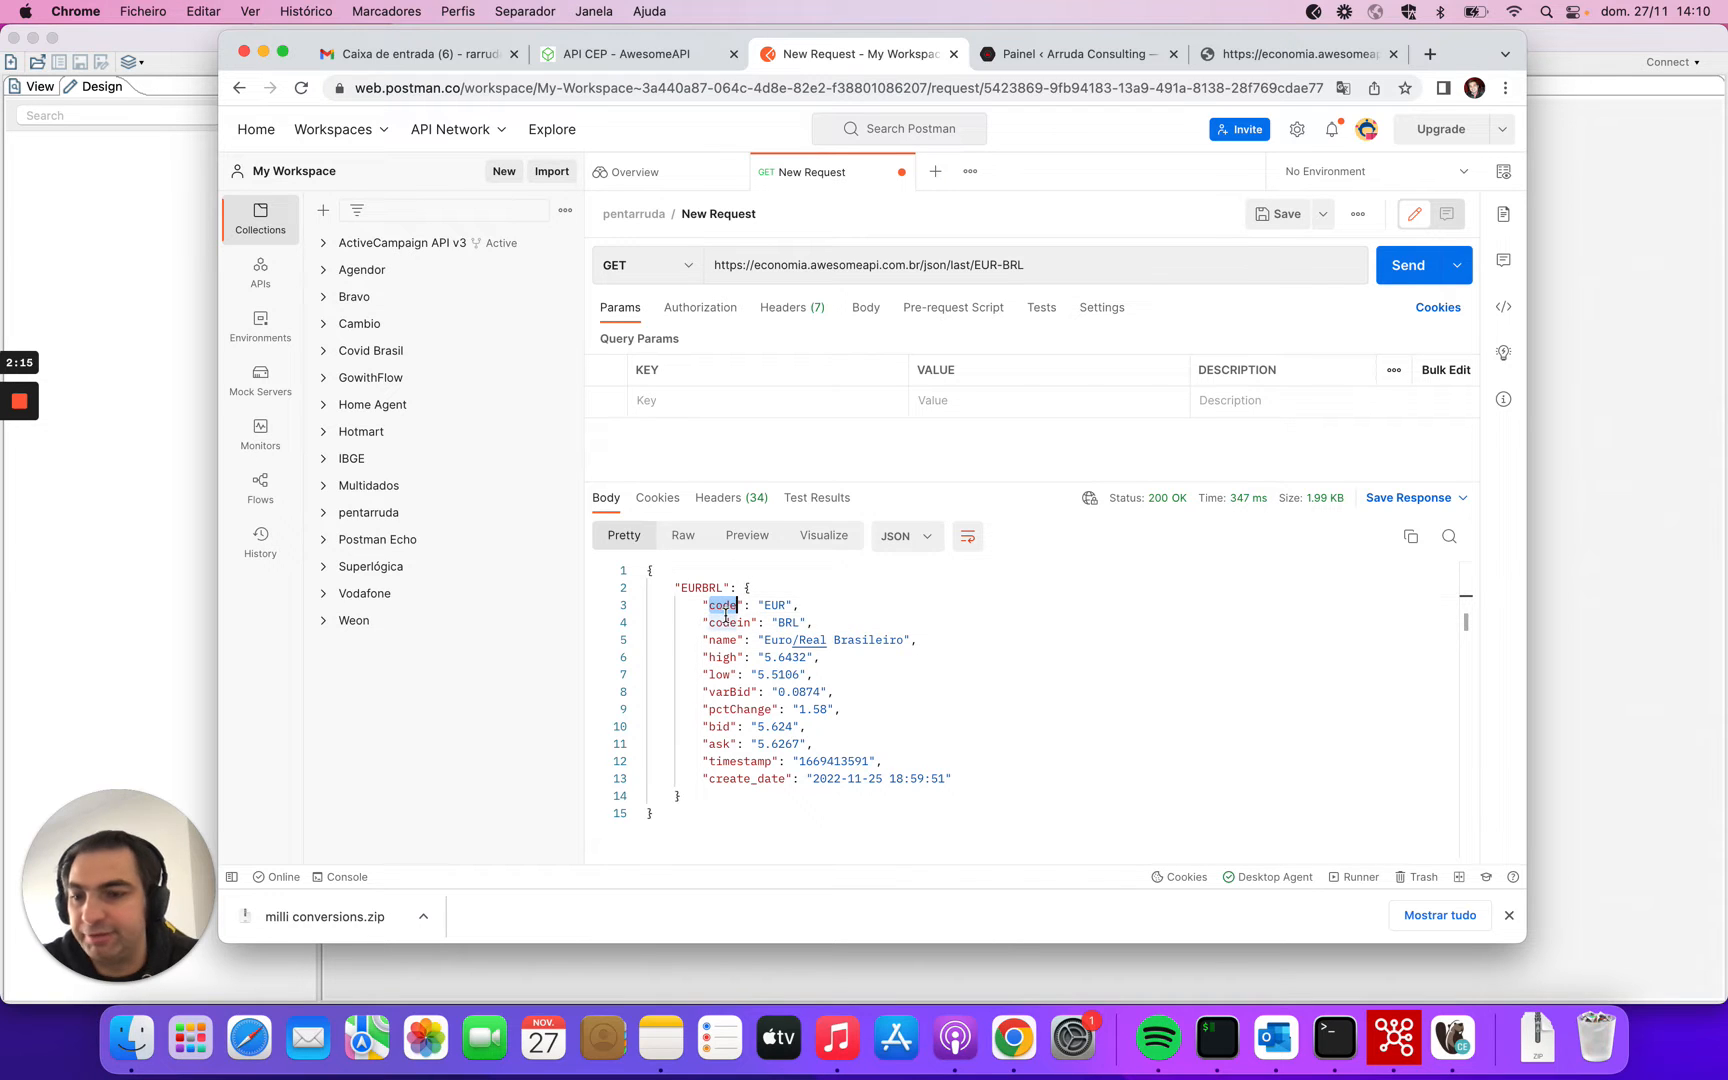
Examine the EURBRL response fields from code and codein through name, high, low, varBid, pctChange and bid.
double_click(723, 657)
left_click(722, 674)
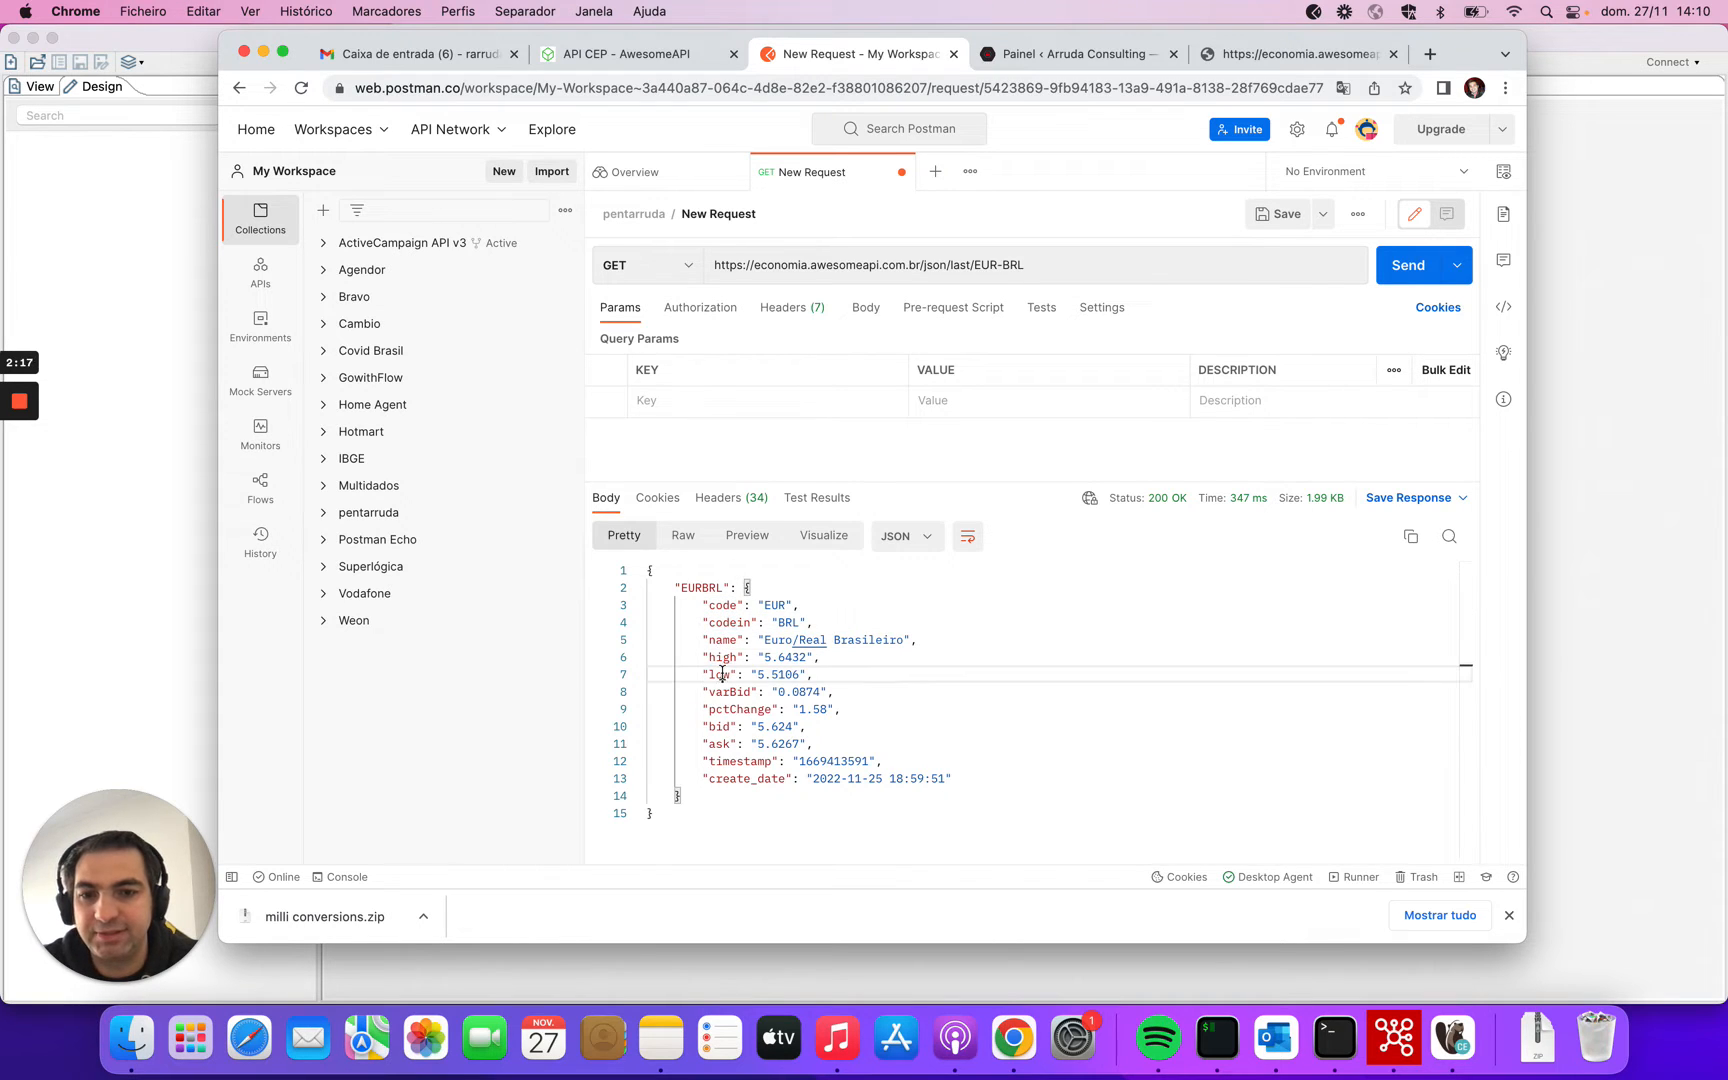
left_click(722, 690)
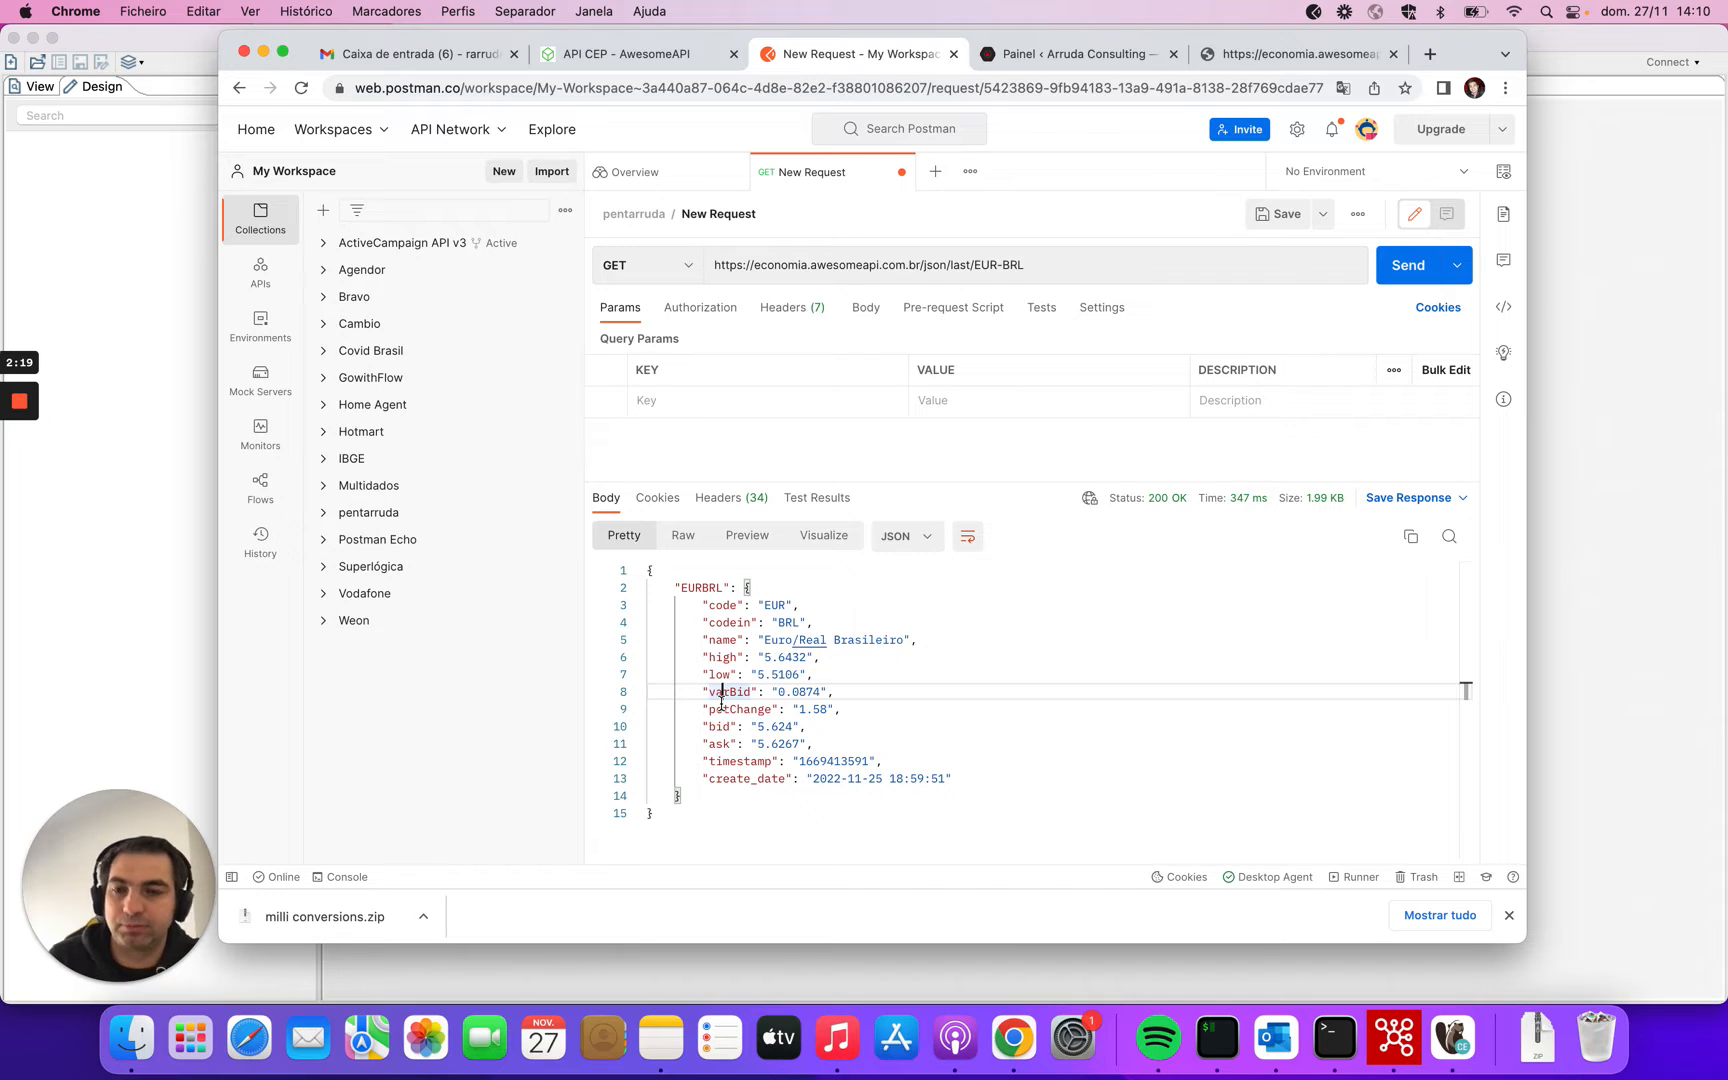
left_click(811, 712)
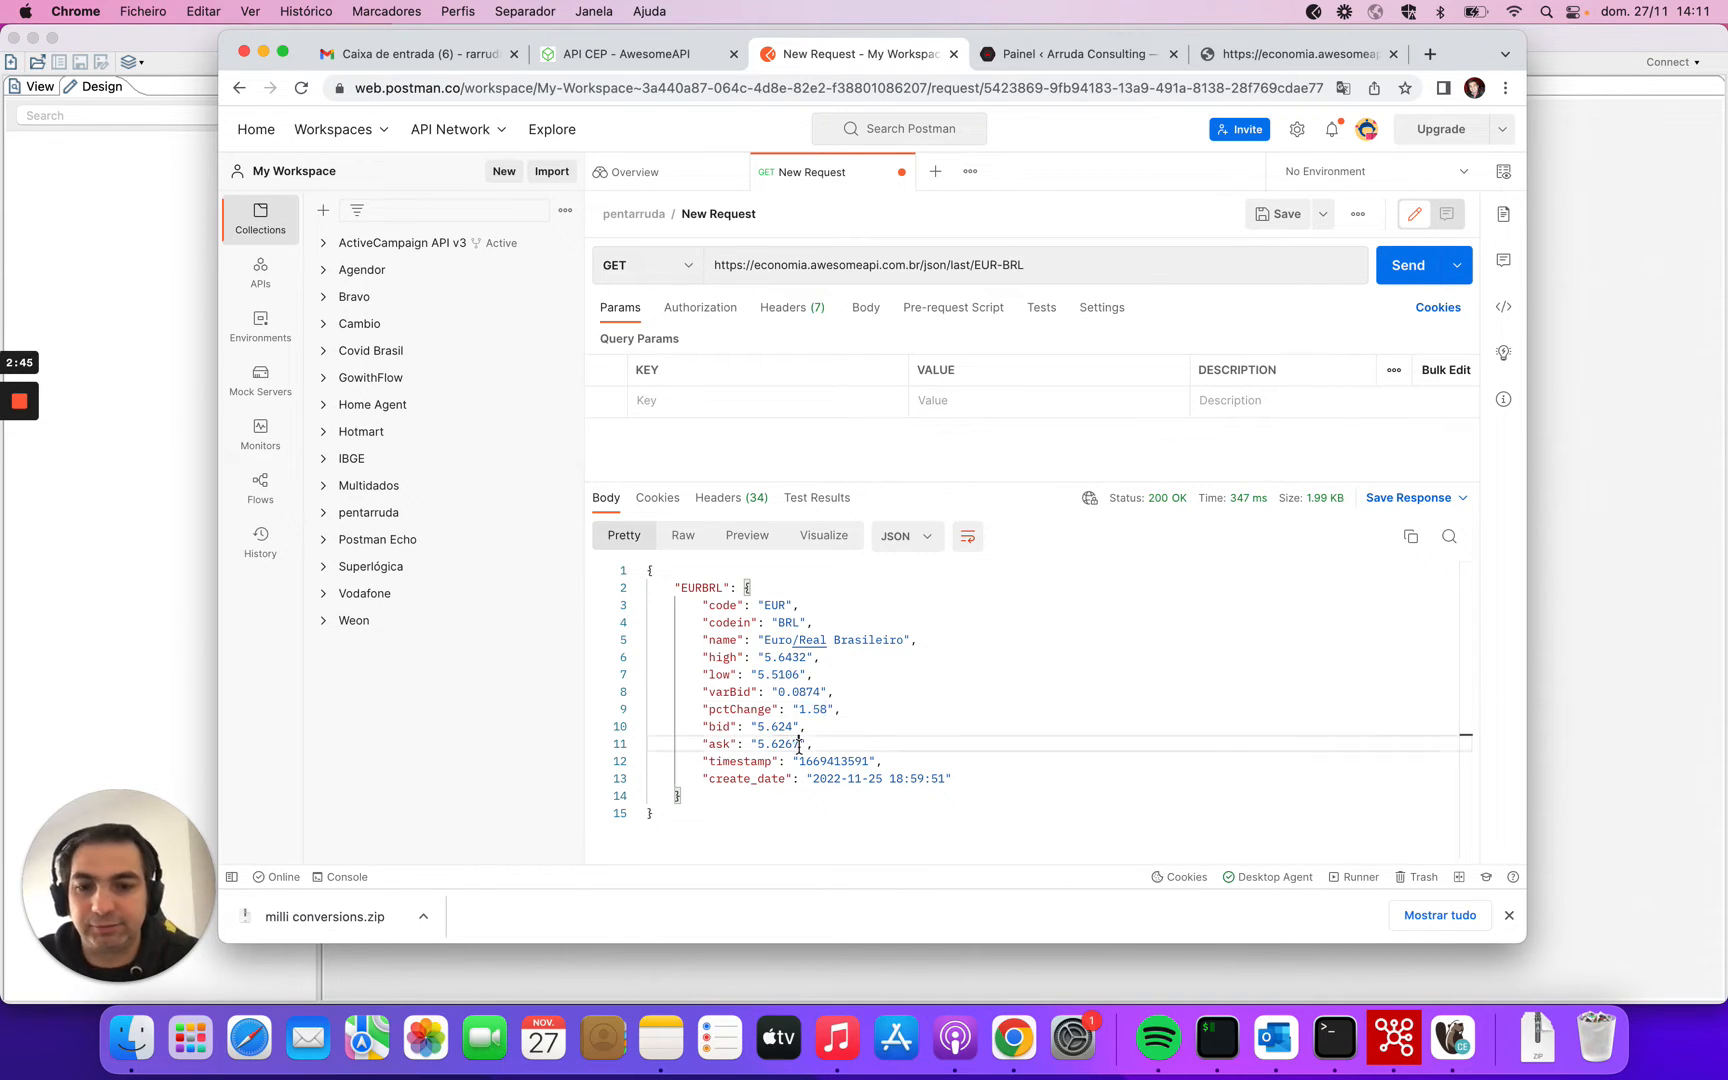
left_click(752, 644)
left_click(725, 626)
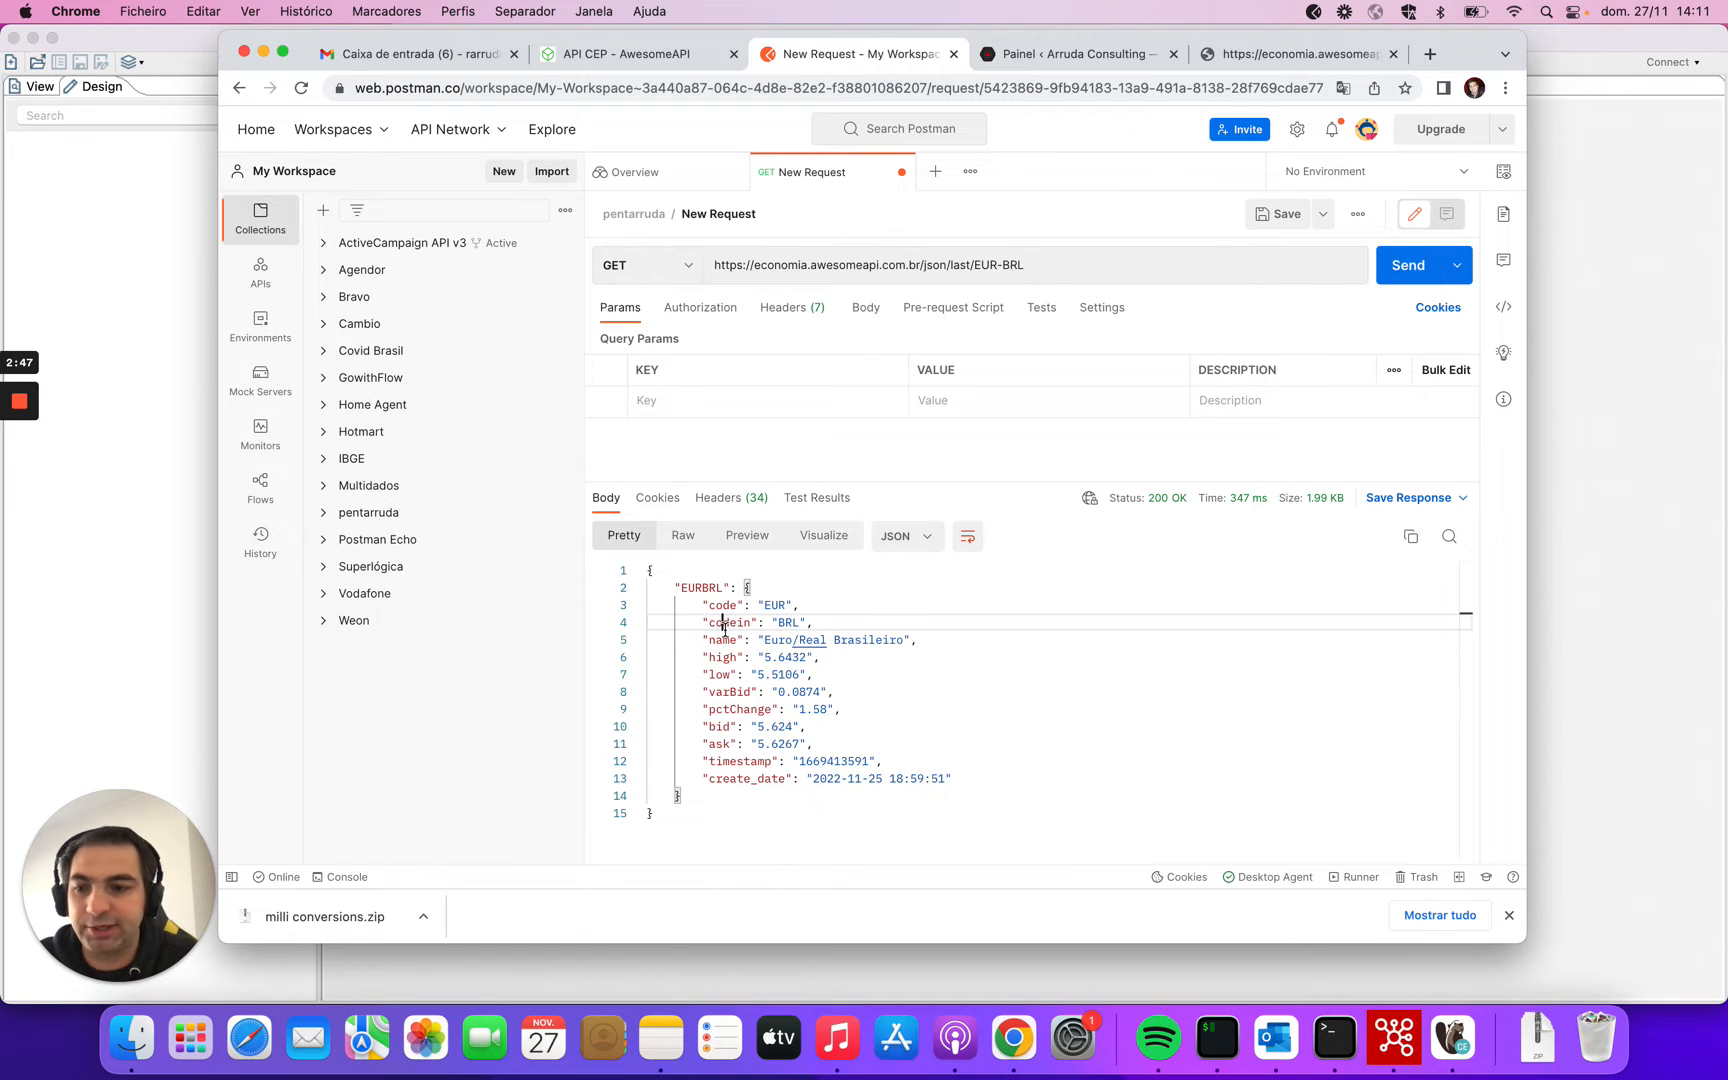
double_click(726, 608)
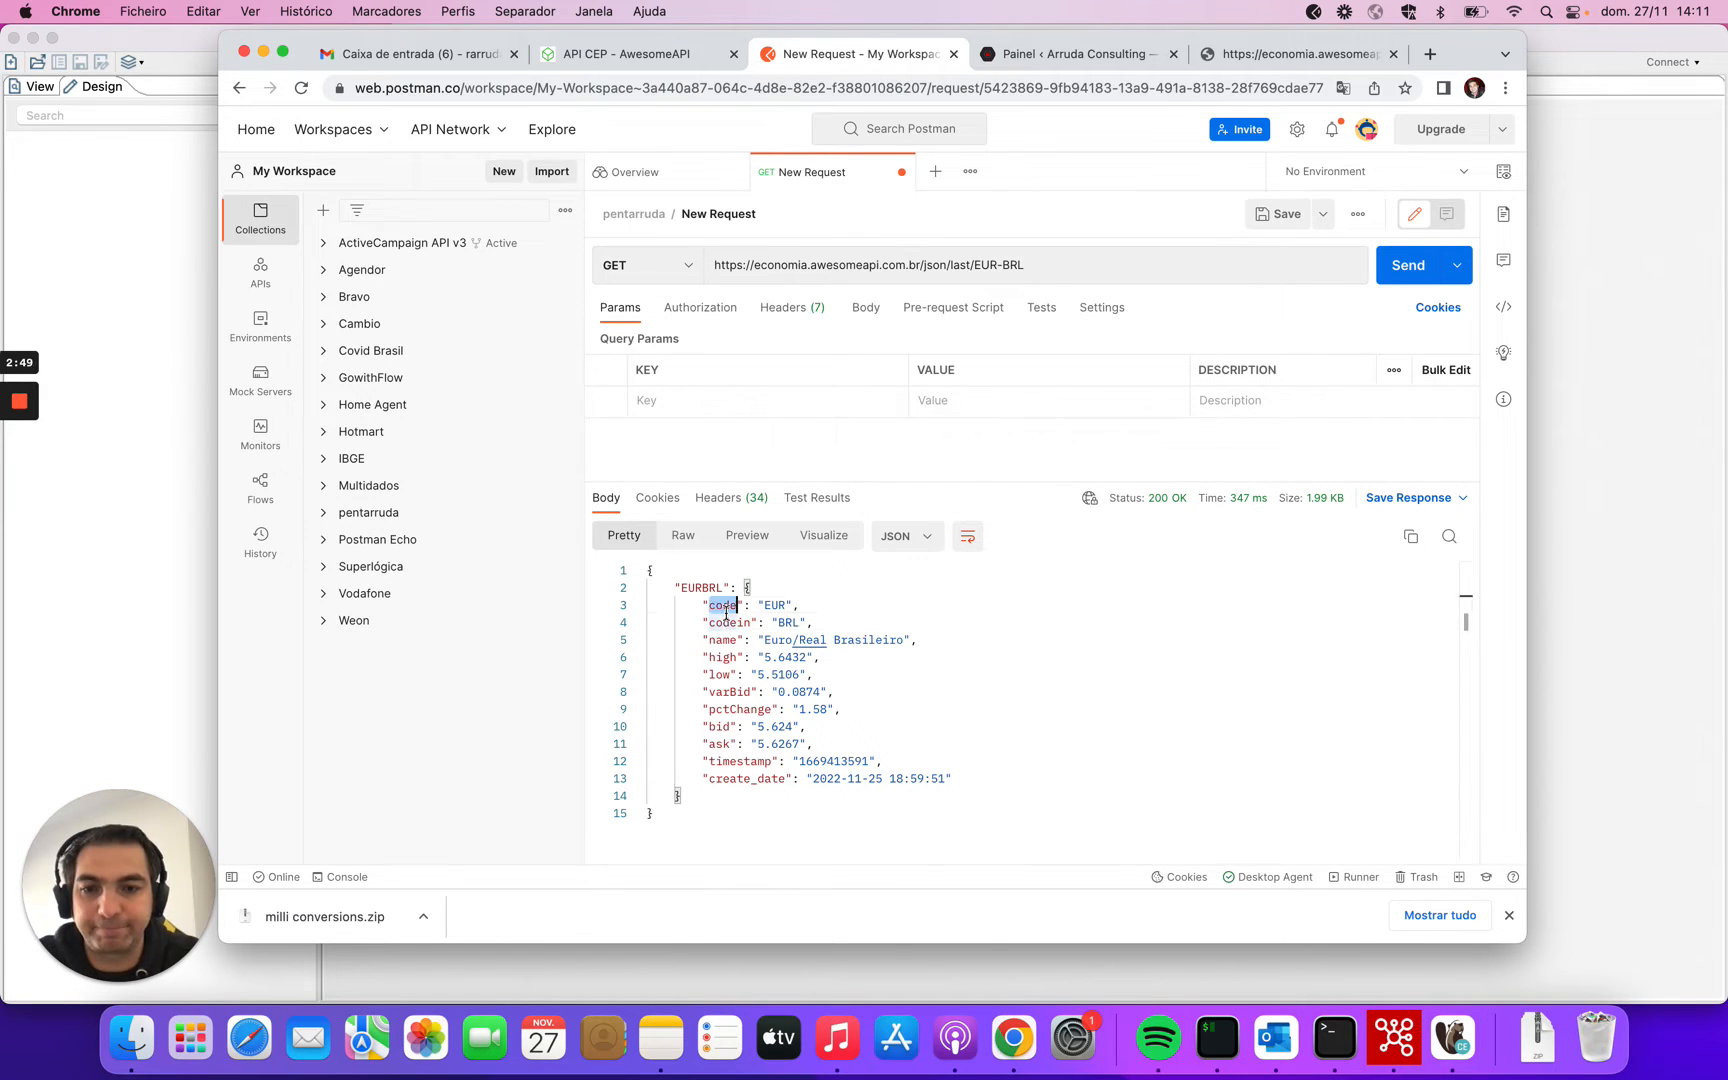
left_click(722, 643)
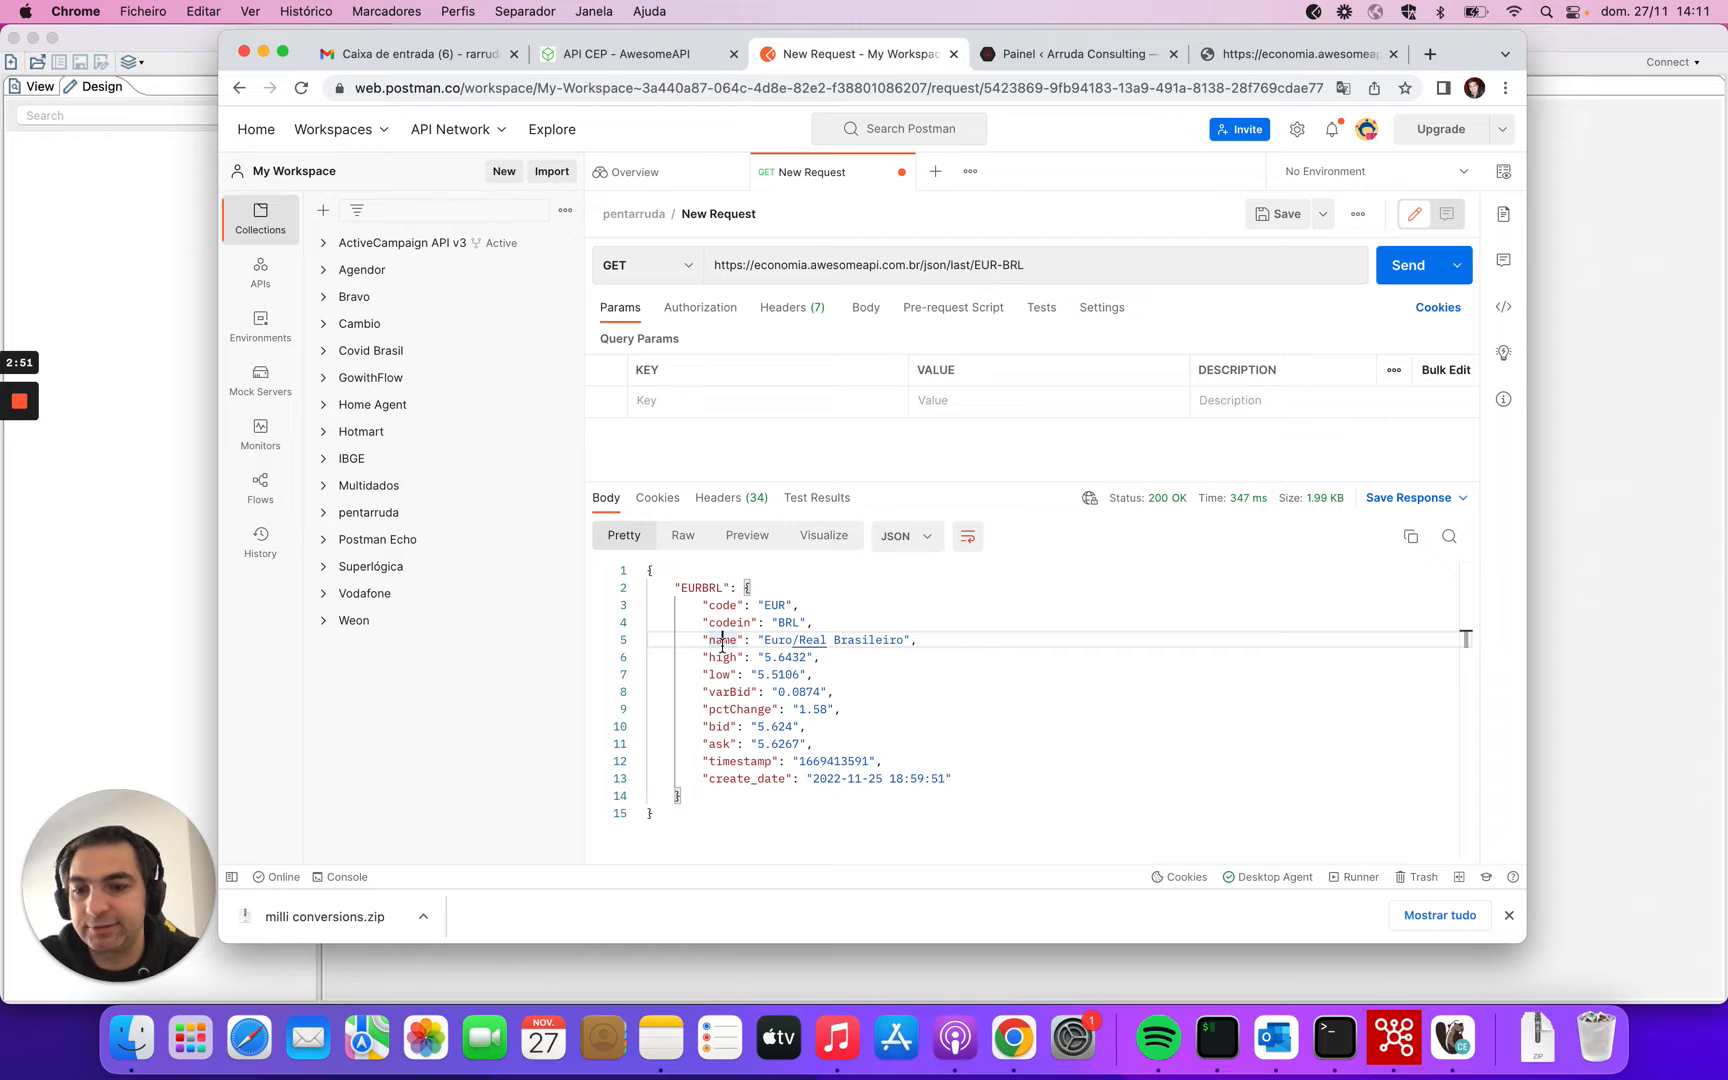
left_click(762, 729)
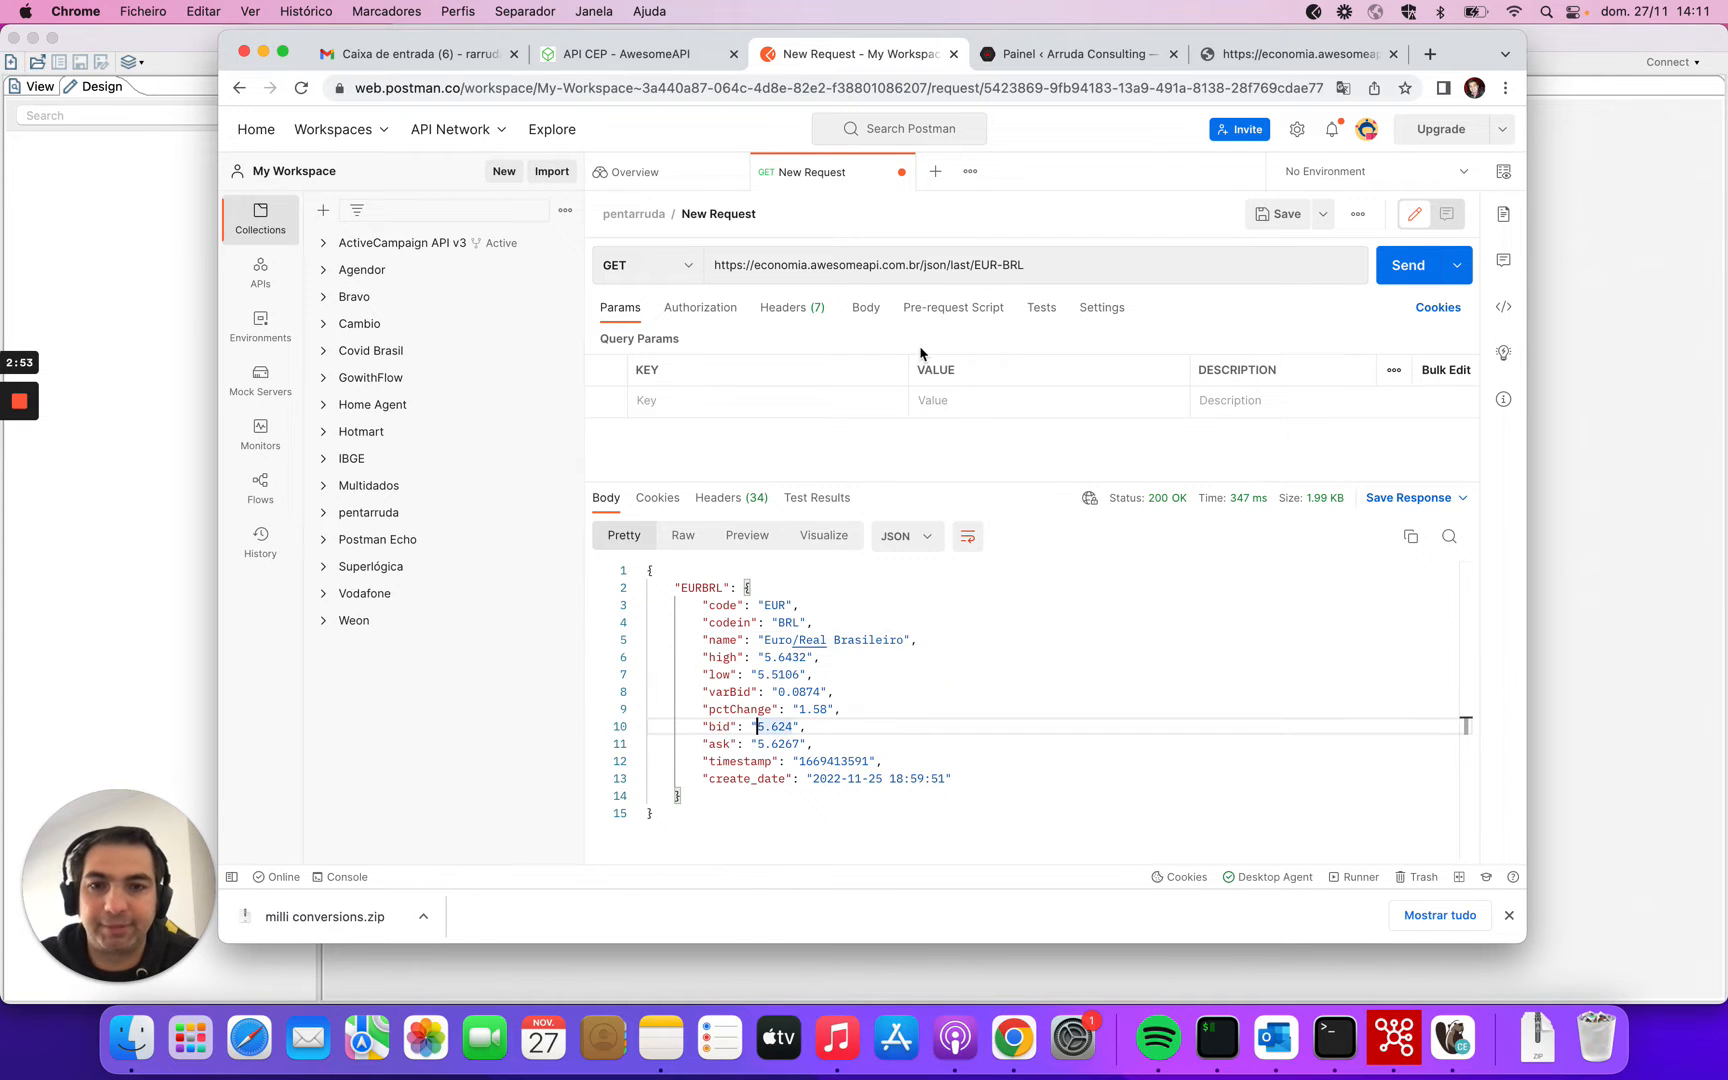
left_click(1055, 268)
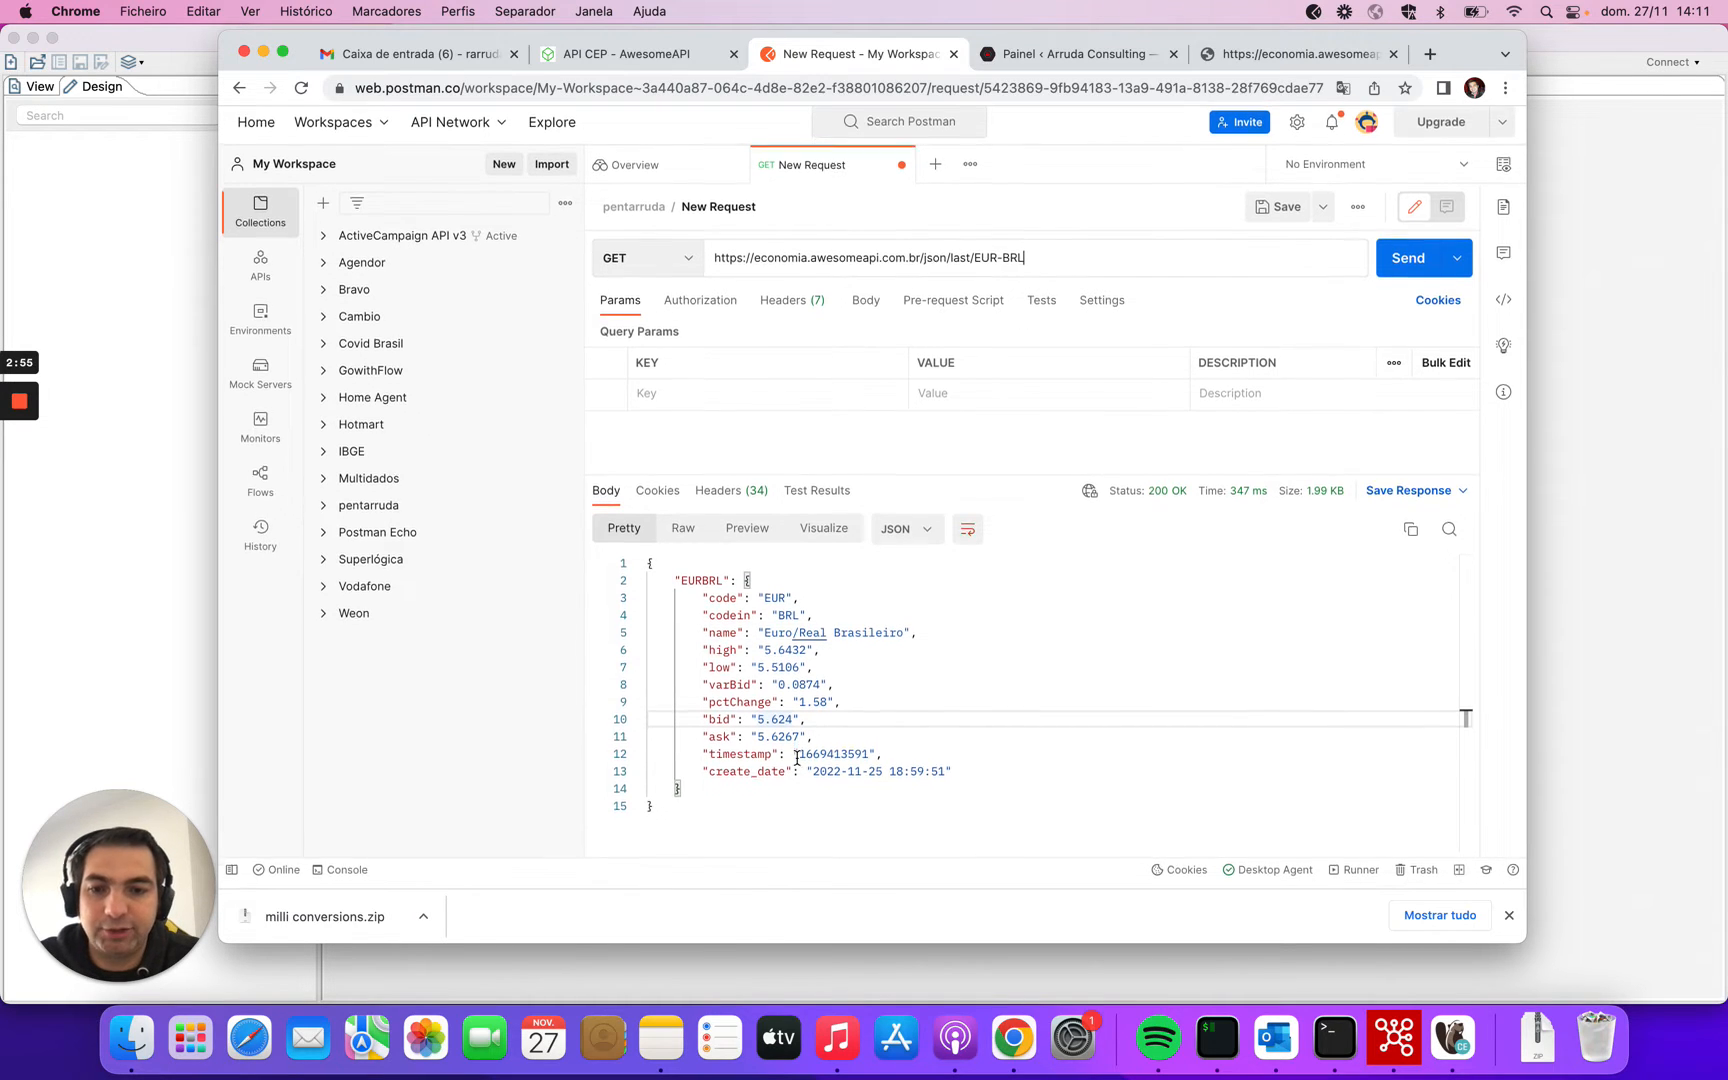
left_click(733, 676)
double_click(723, 640)
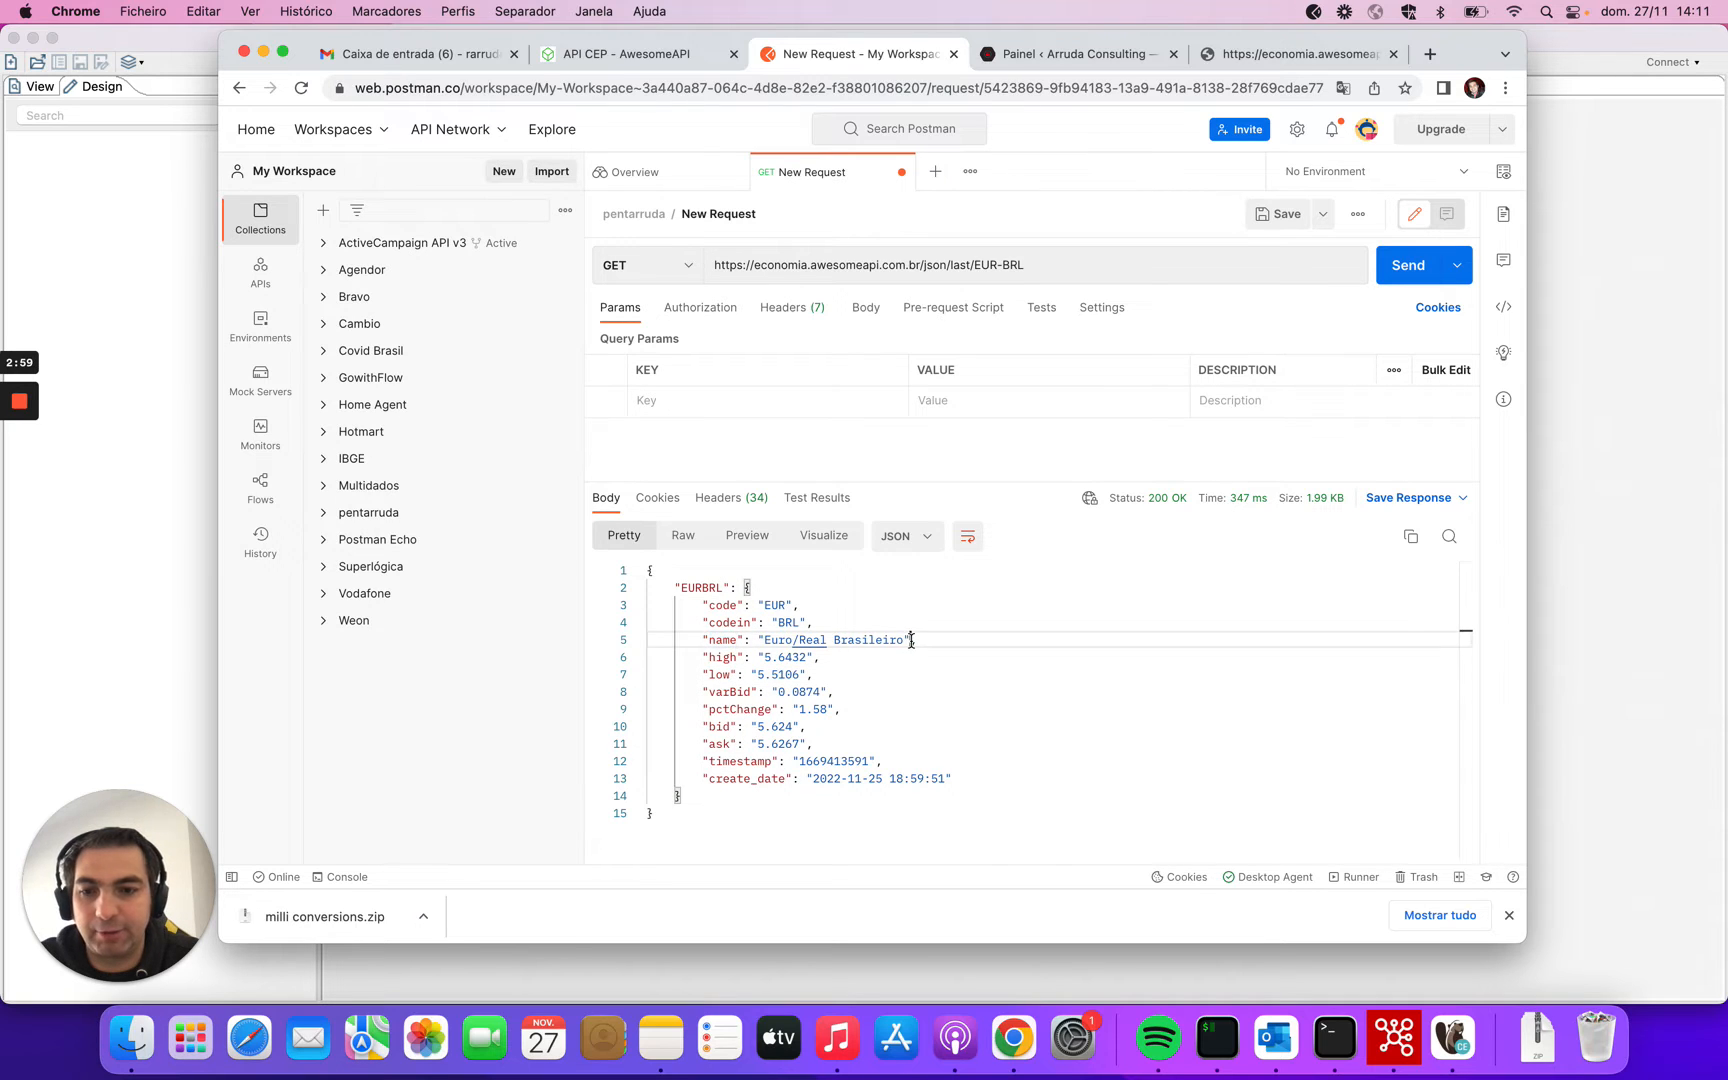
left_click_drag(910, 640, 757, 645)
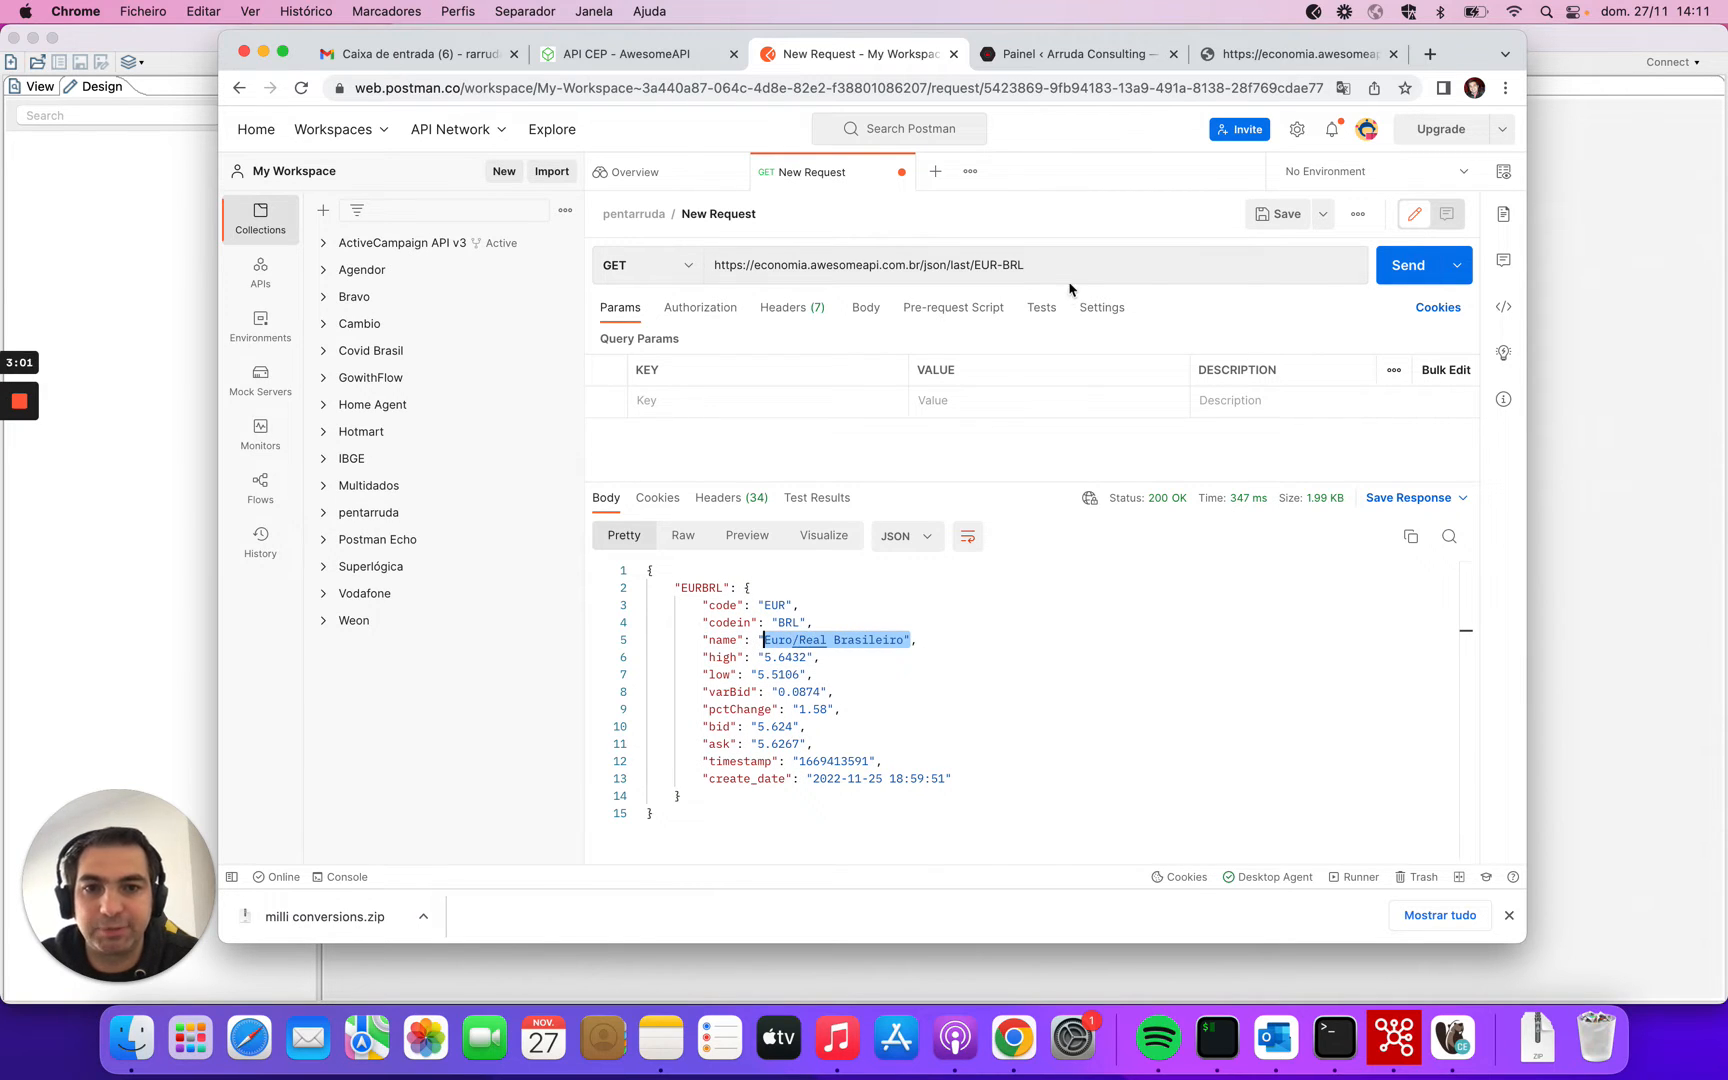
Copy the EUR-BRL request URL, switch to Pentaho Data Integration and open the api_moedas transformation.
left_click_drag(1072, 265, 703, 272)
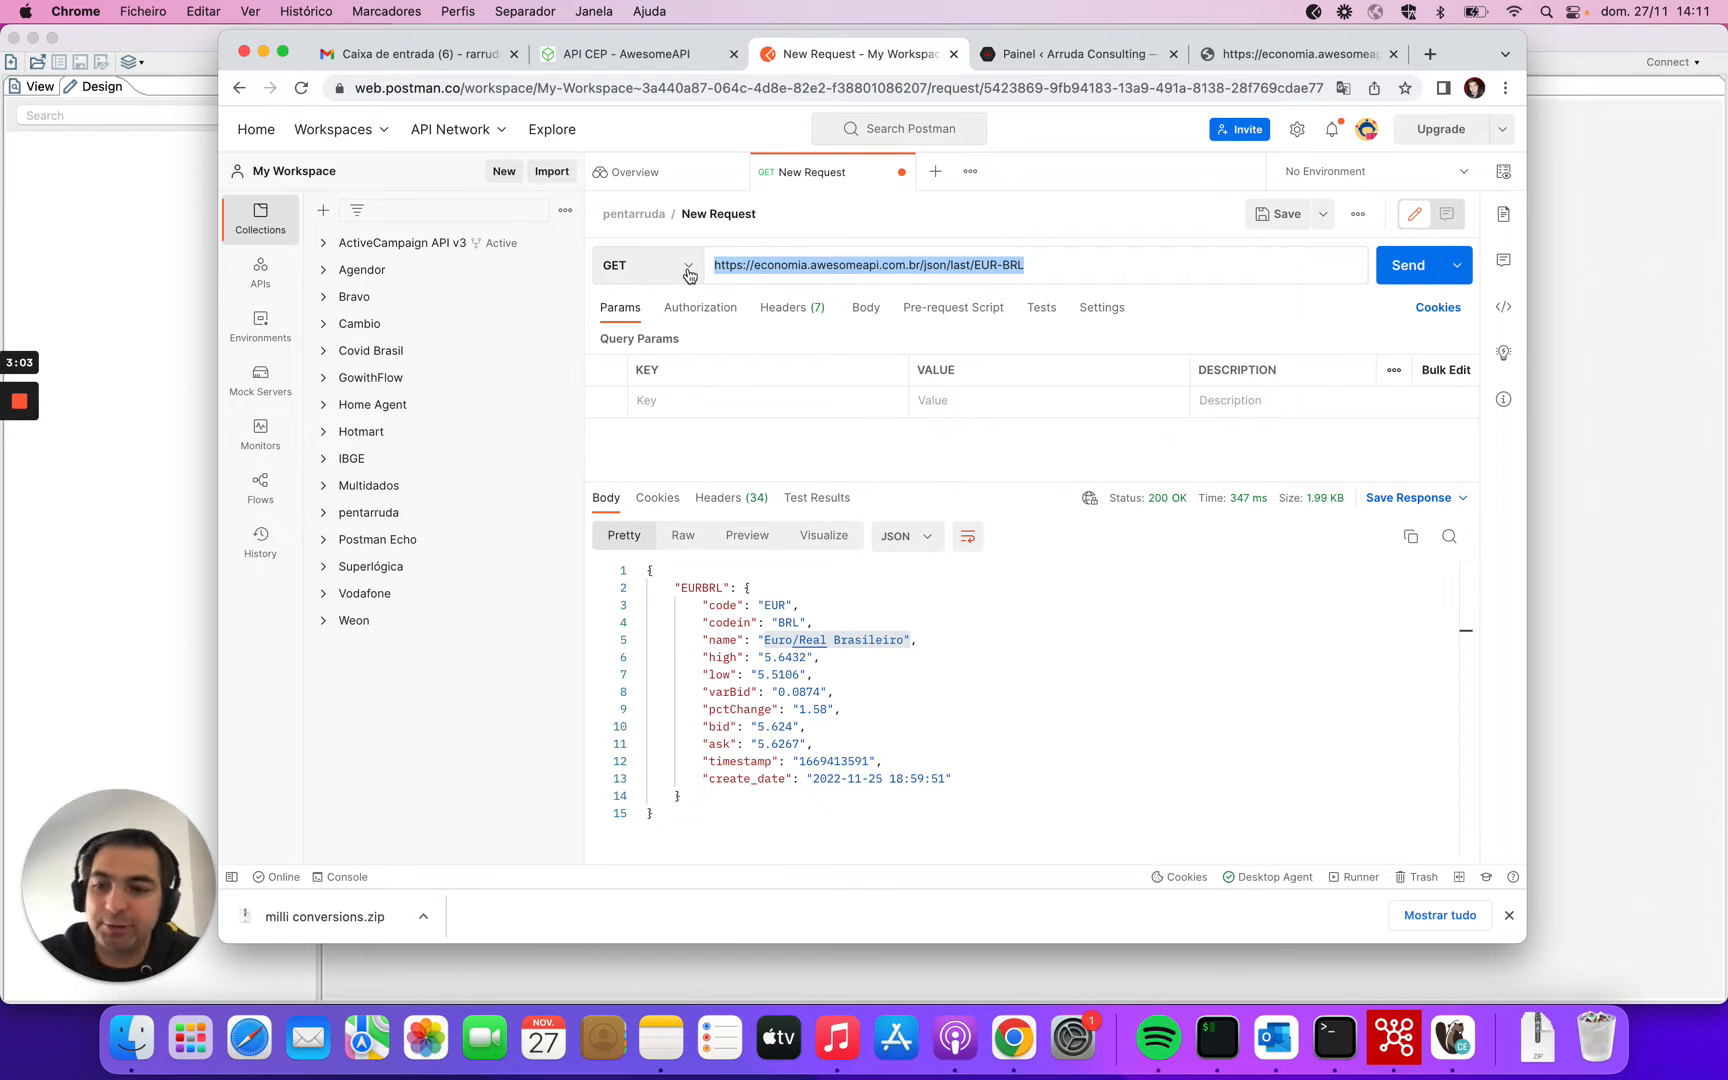
left_click(1013, 208)
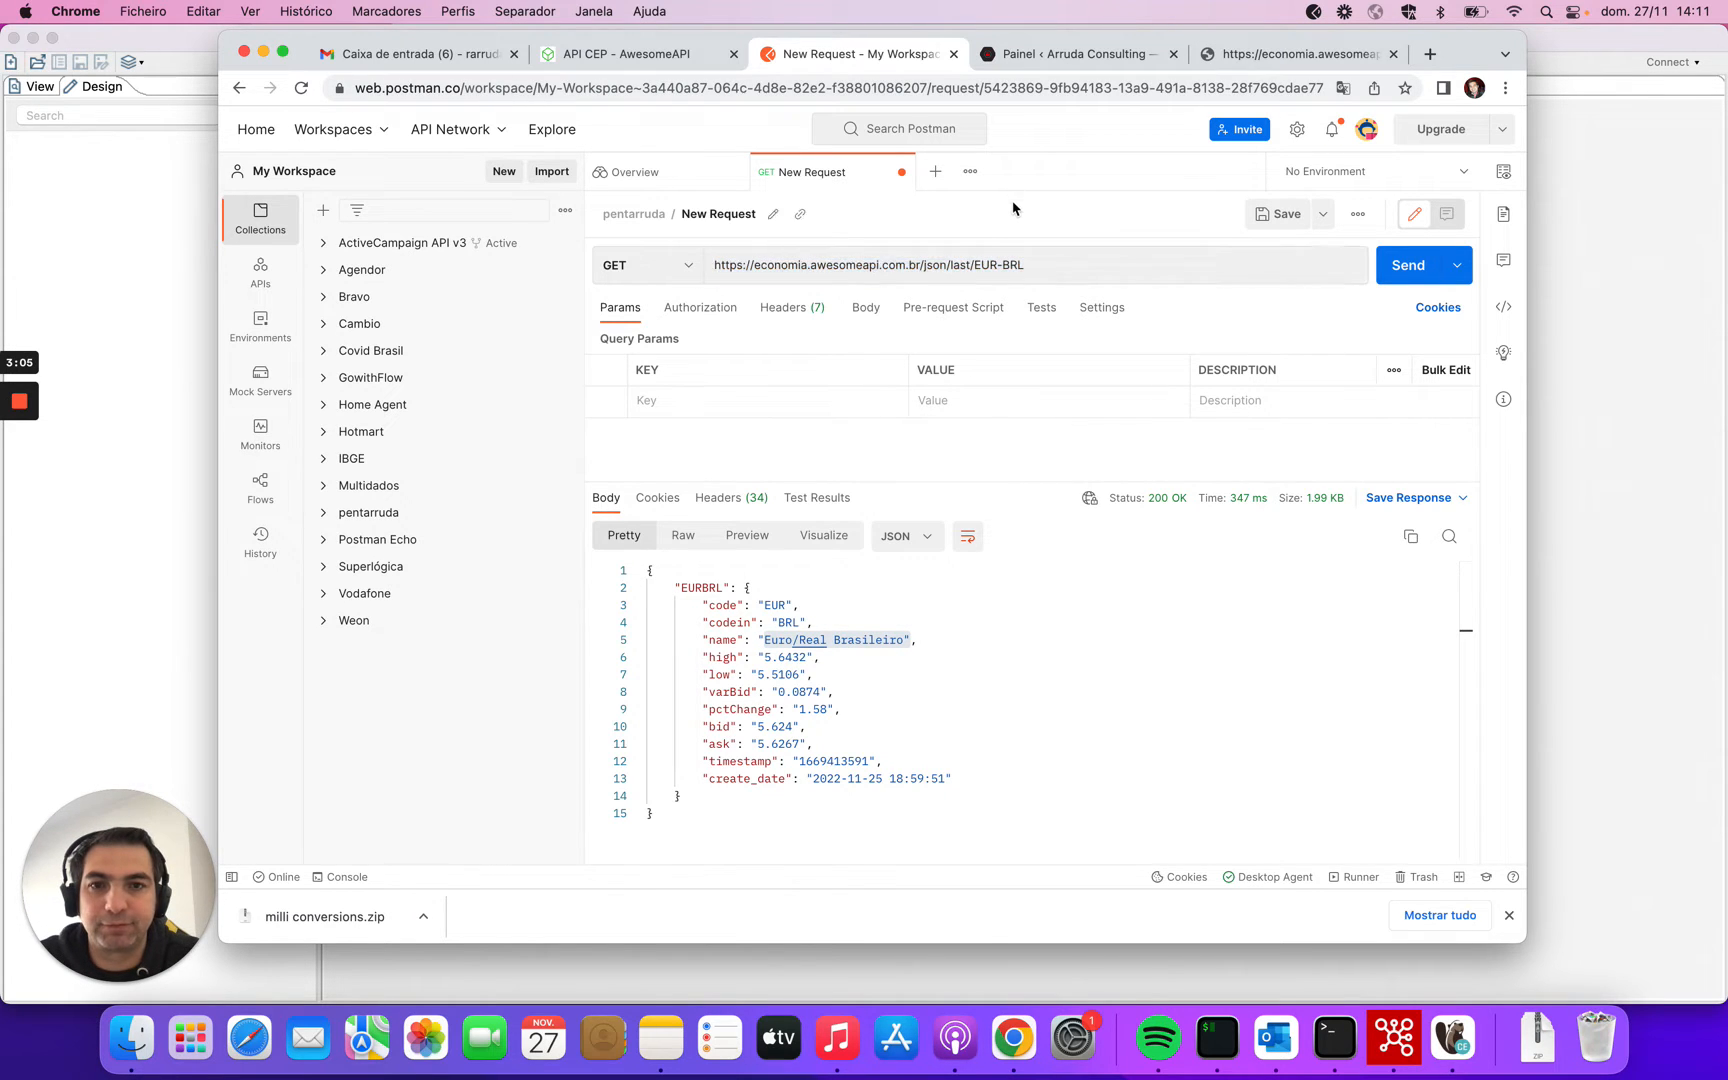
triple_click(1062, 268)
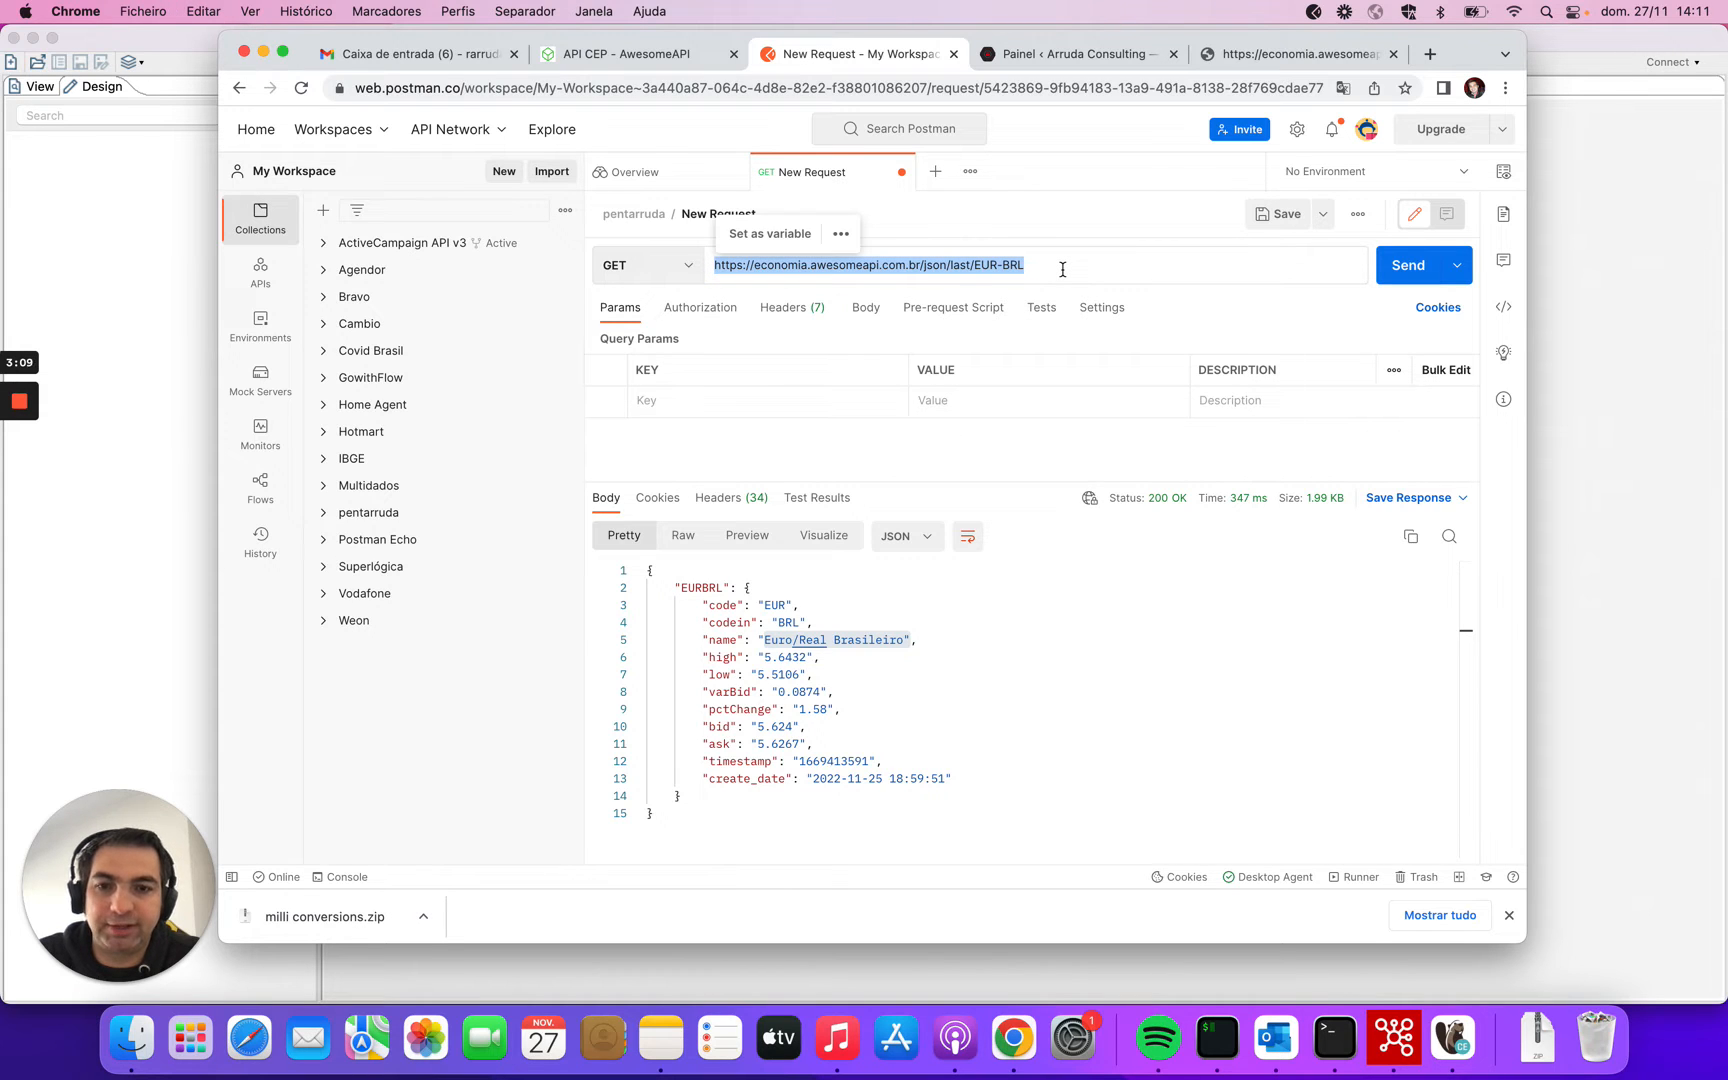
left_click_drag(957, 791, 618, 597)
left_click(1585, 456)
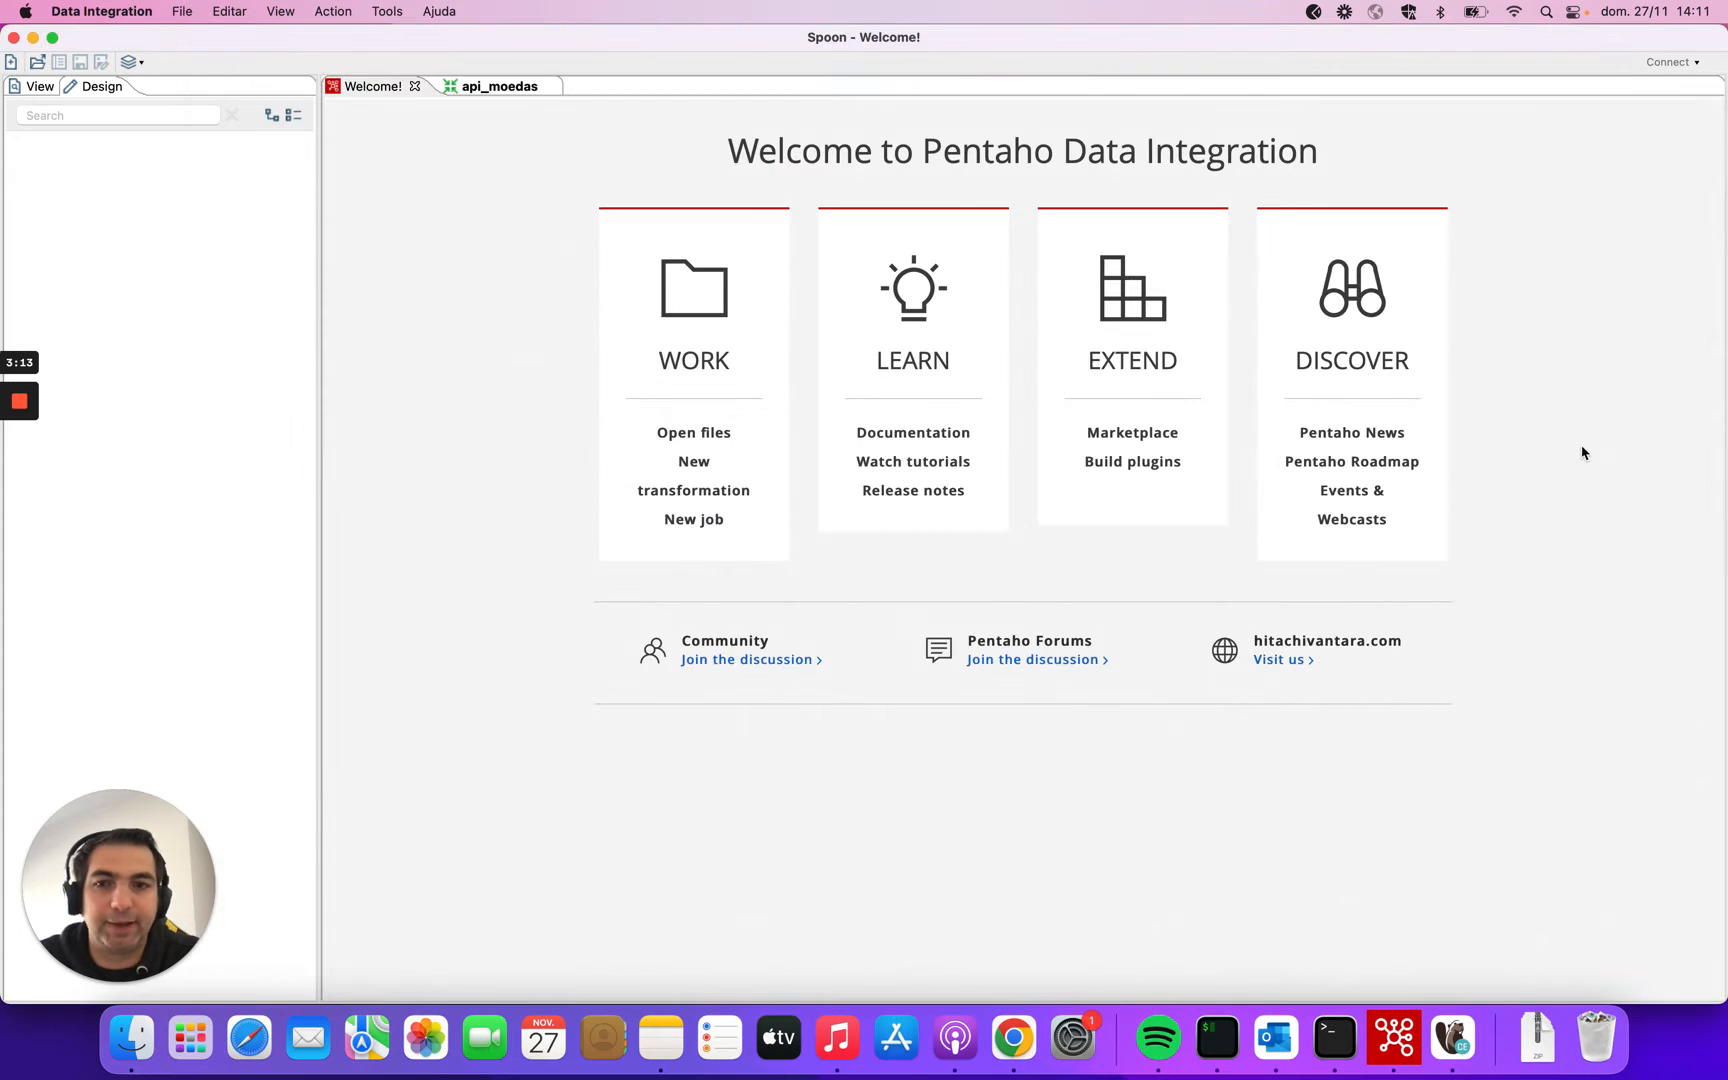
left_click(494, 88)
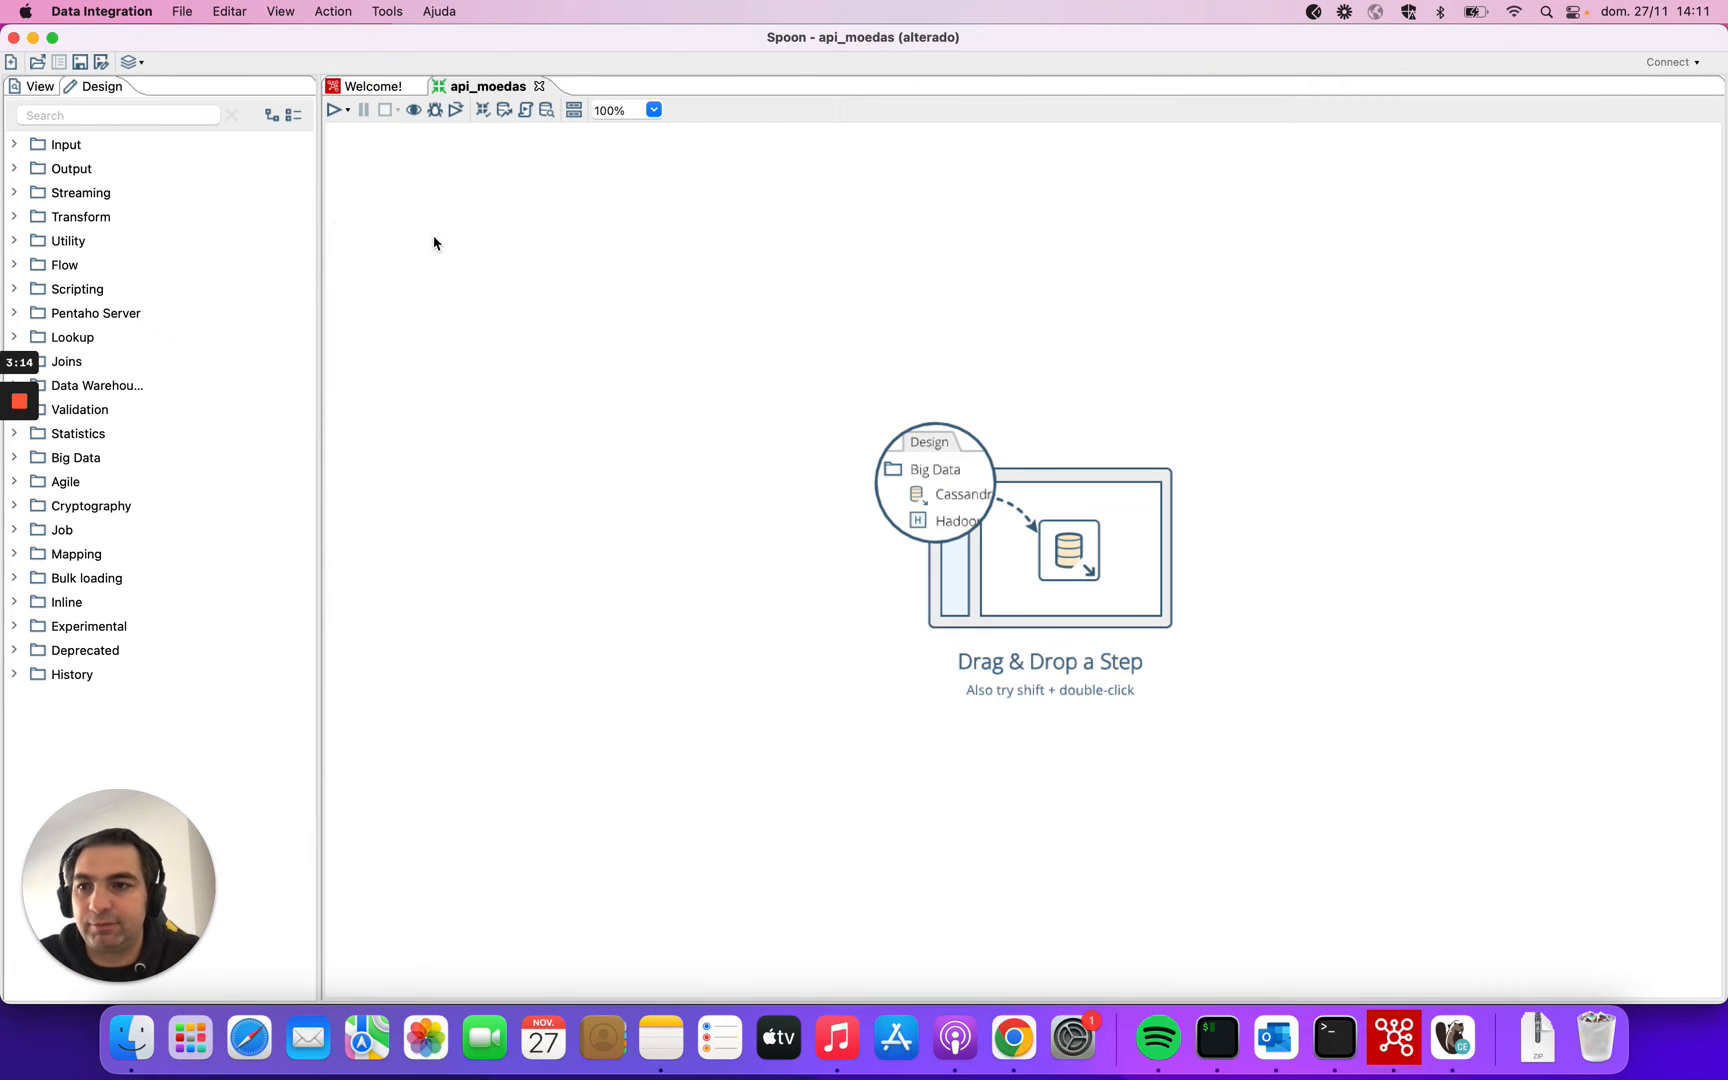
Search the design steps for "gene" and place a Generate rows step on the api_moedas canvas.
left_click(16, 146)
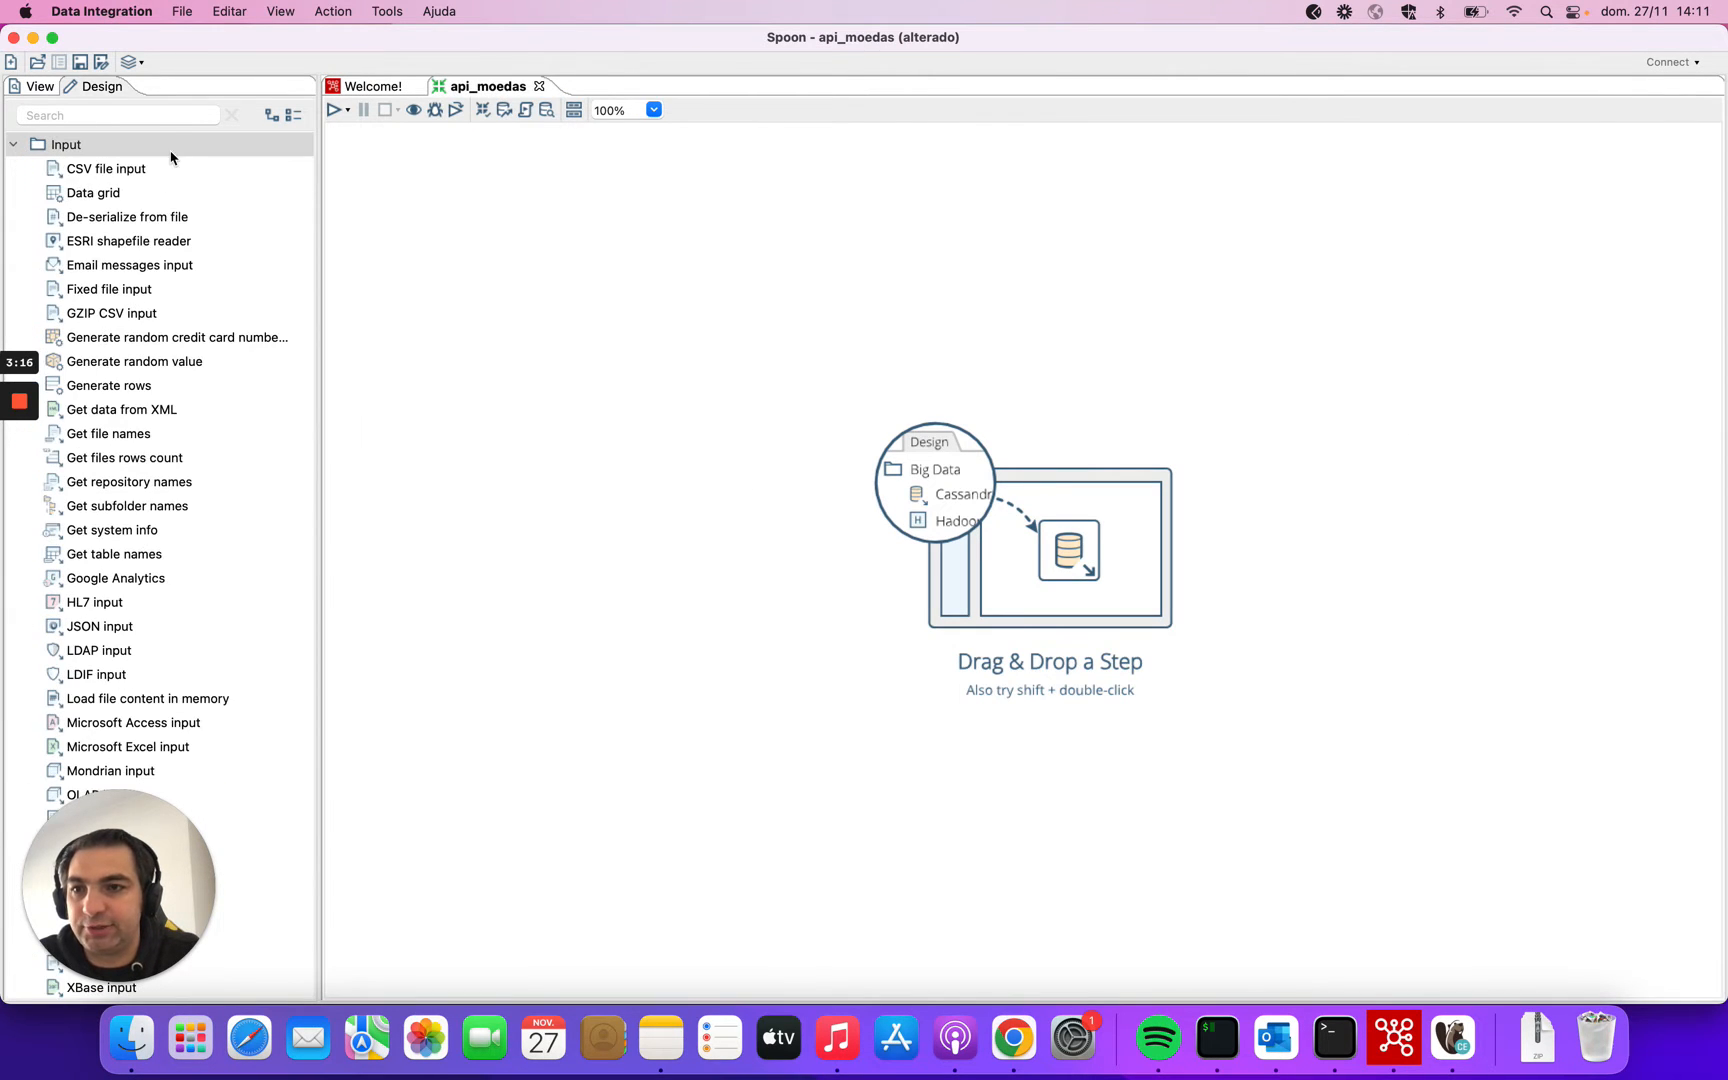
left_click(172, 115)
type("gene")
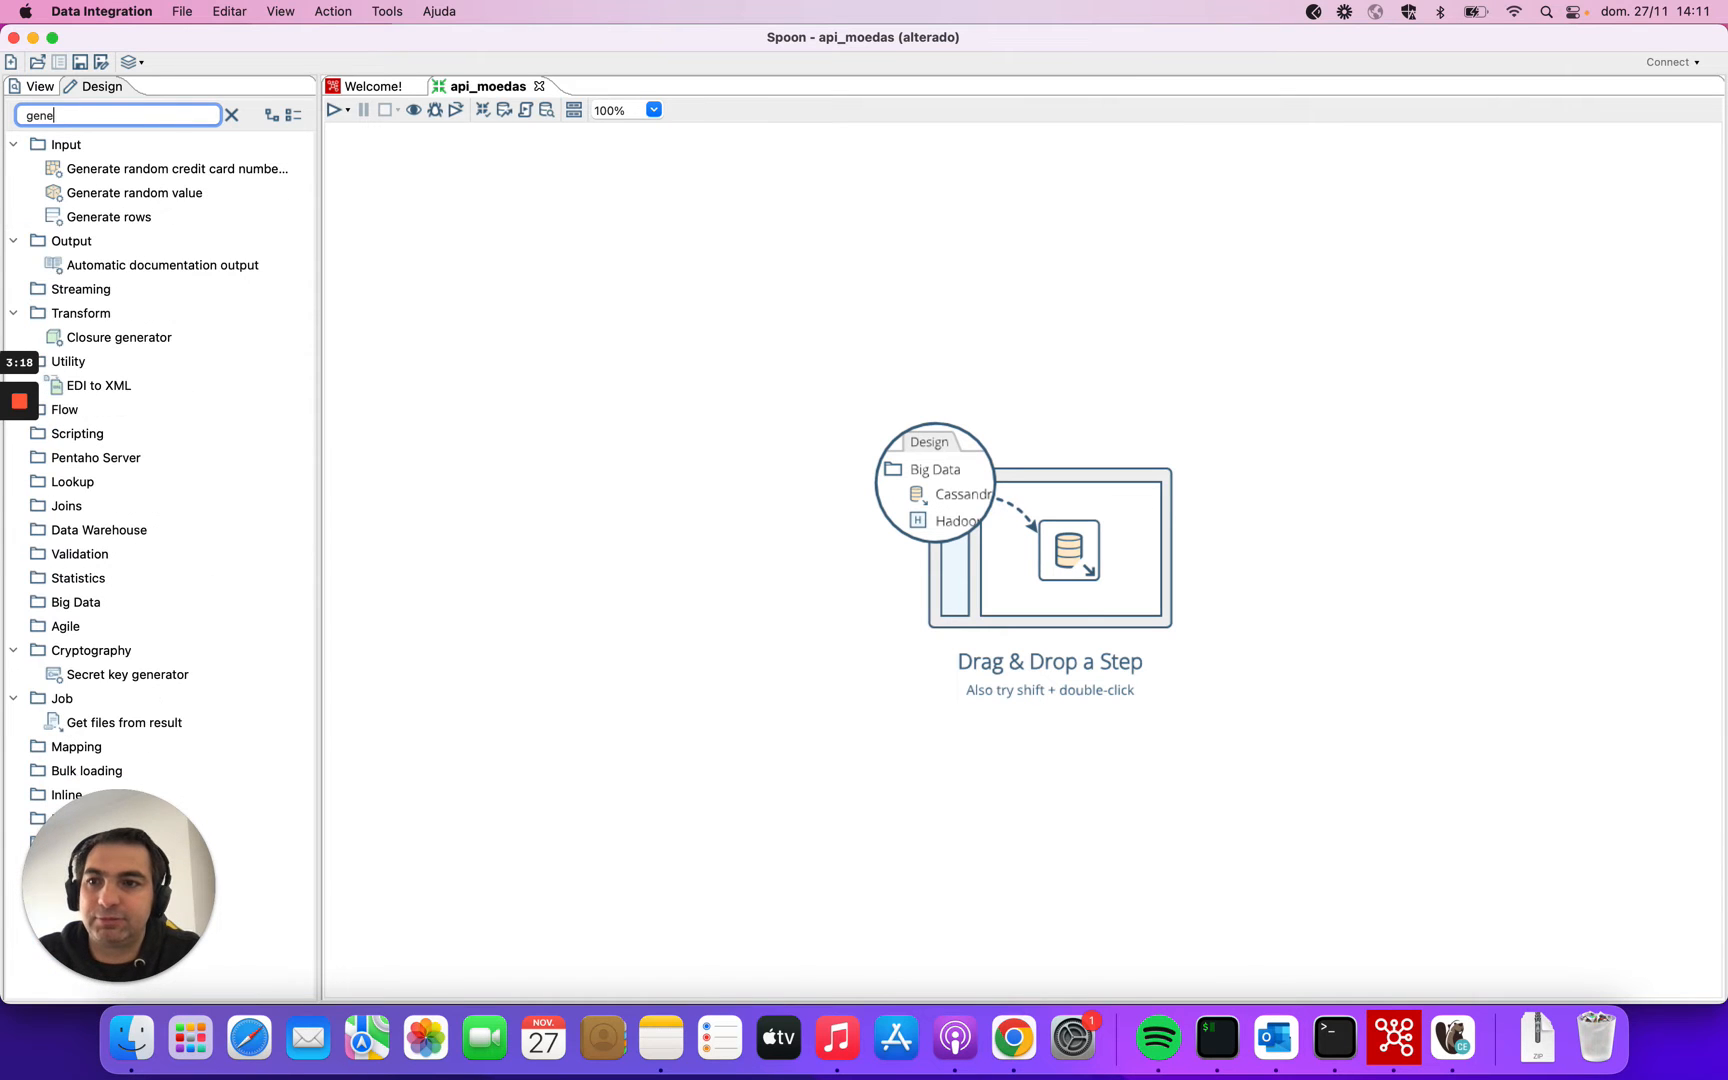
left_click_drag(137, 220, 533, 235)
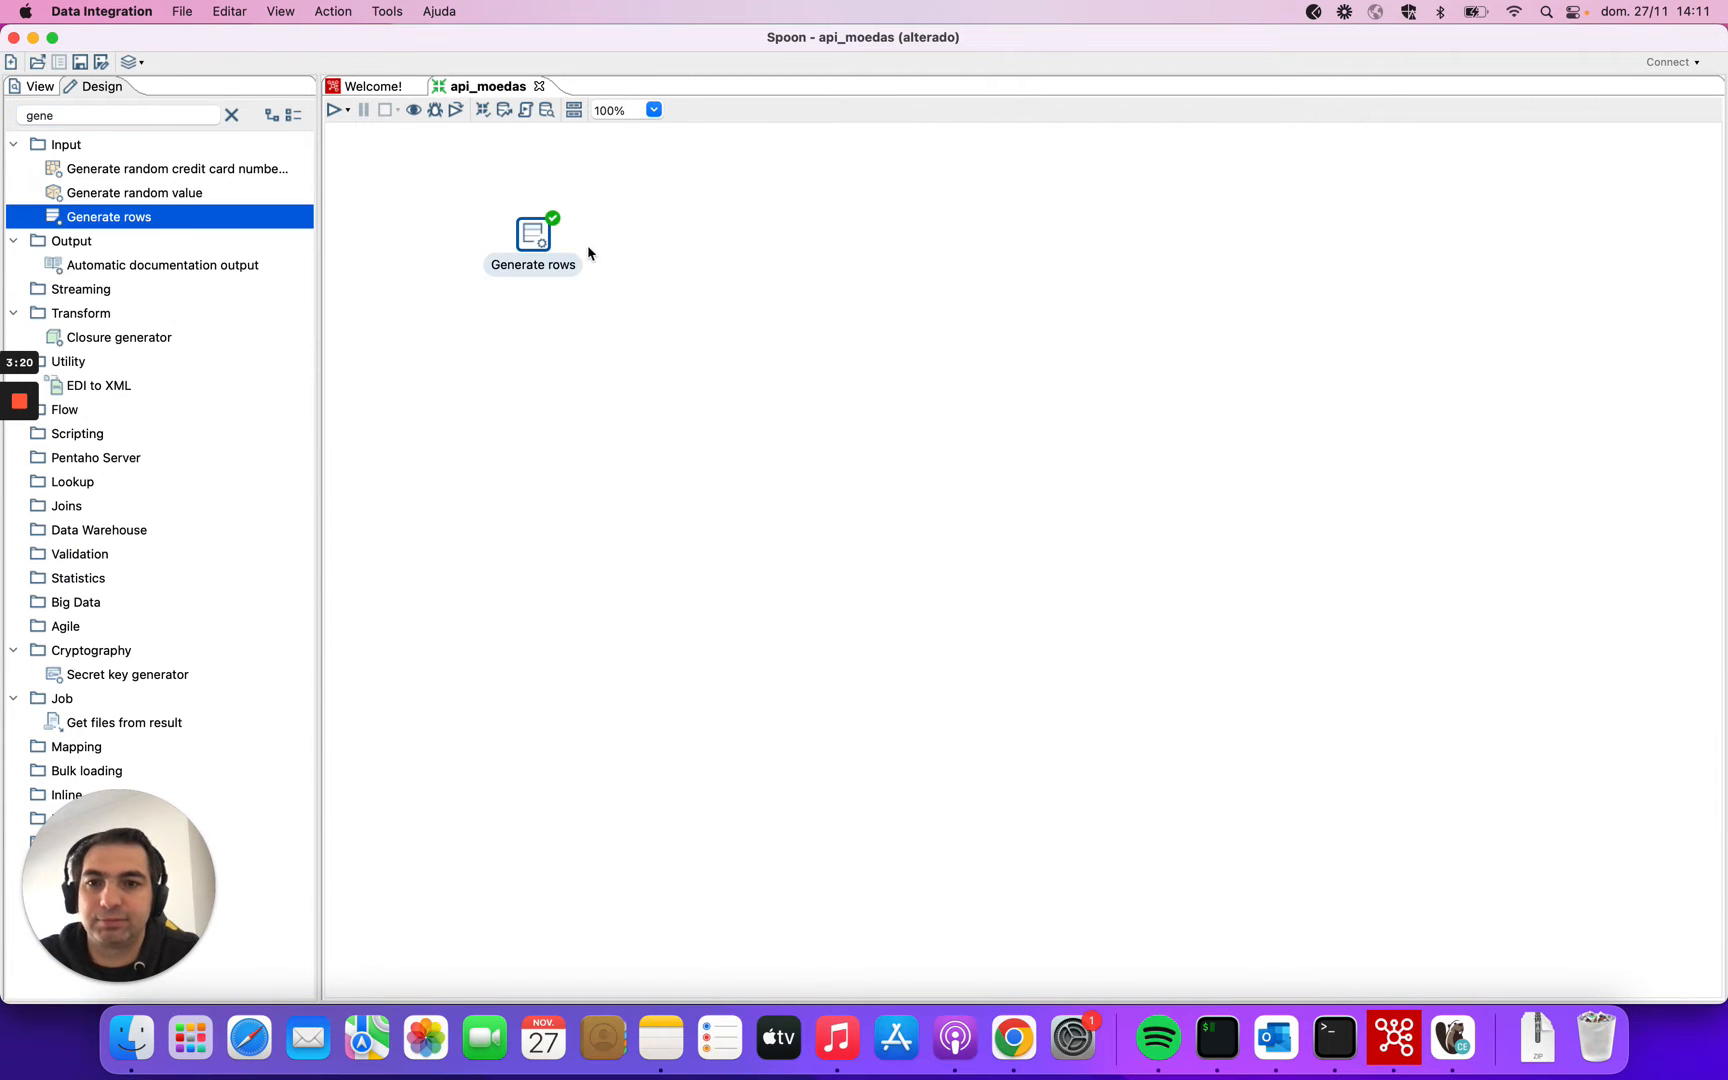
Open the Generate rows step's settings and set its row limit to 1.
double_click(533, 236)
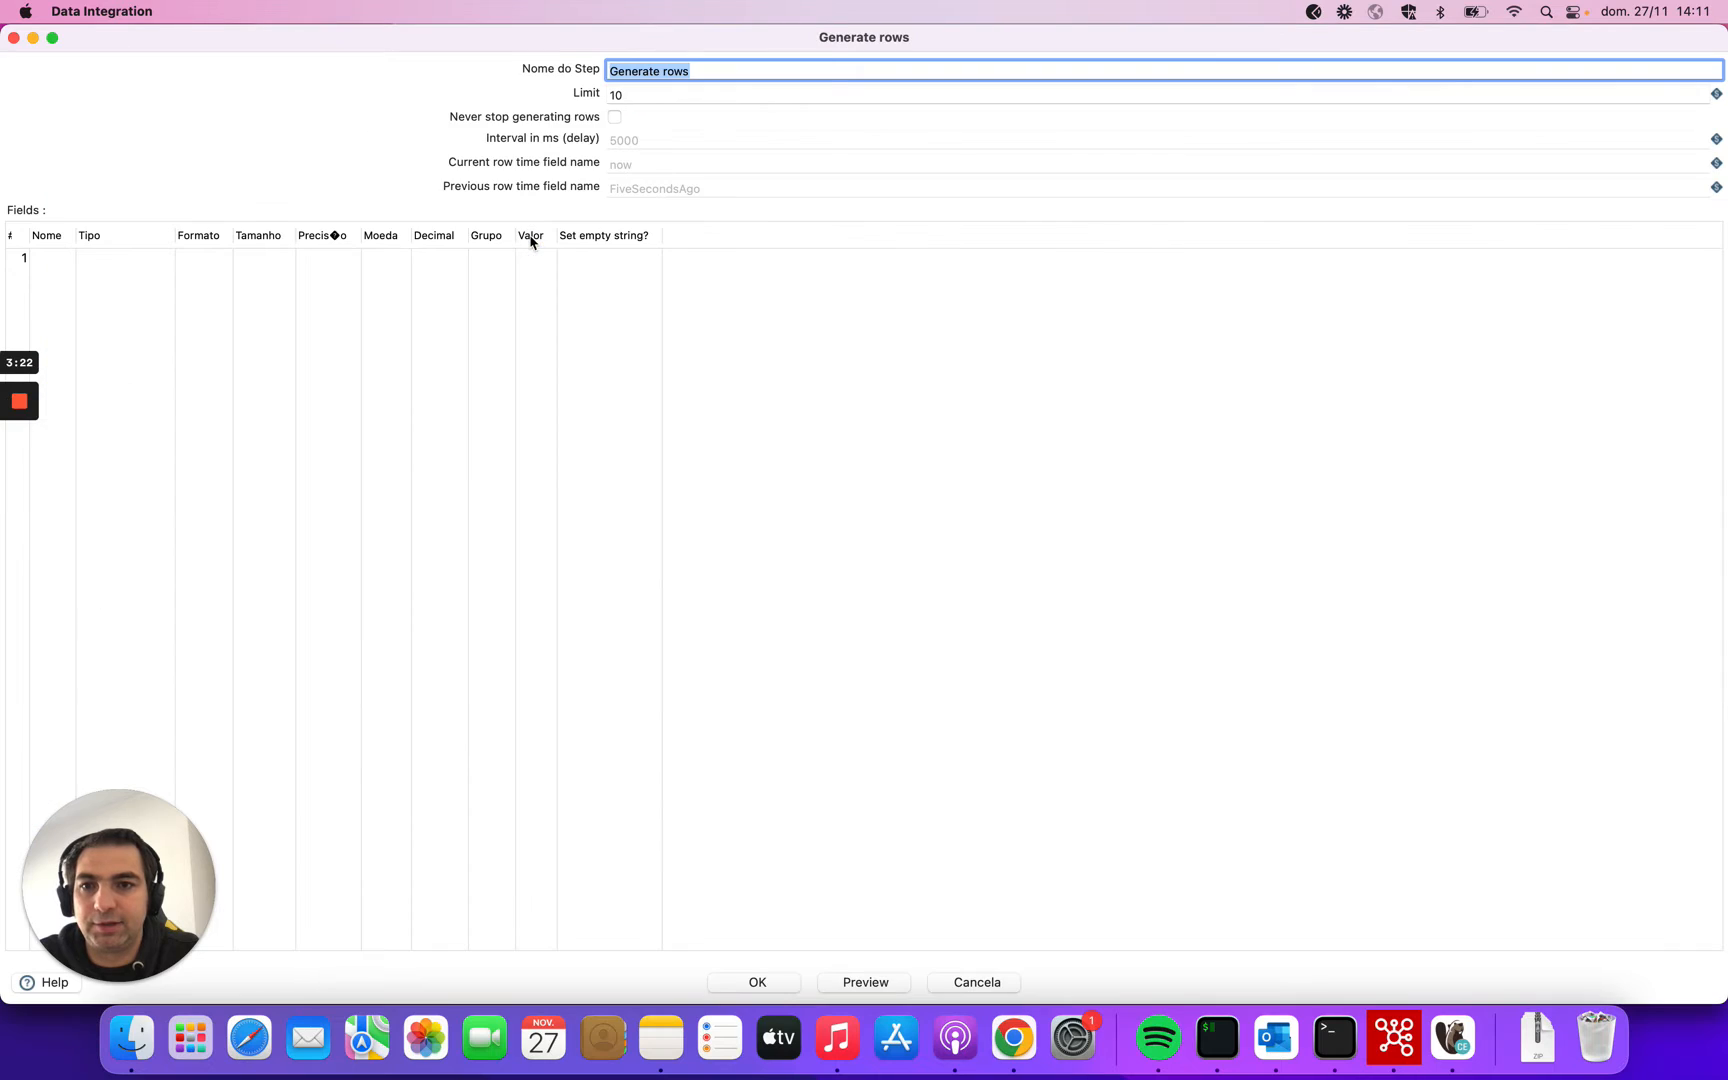
left_click(832, 96)
key("BackSpace")
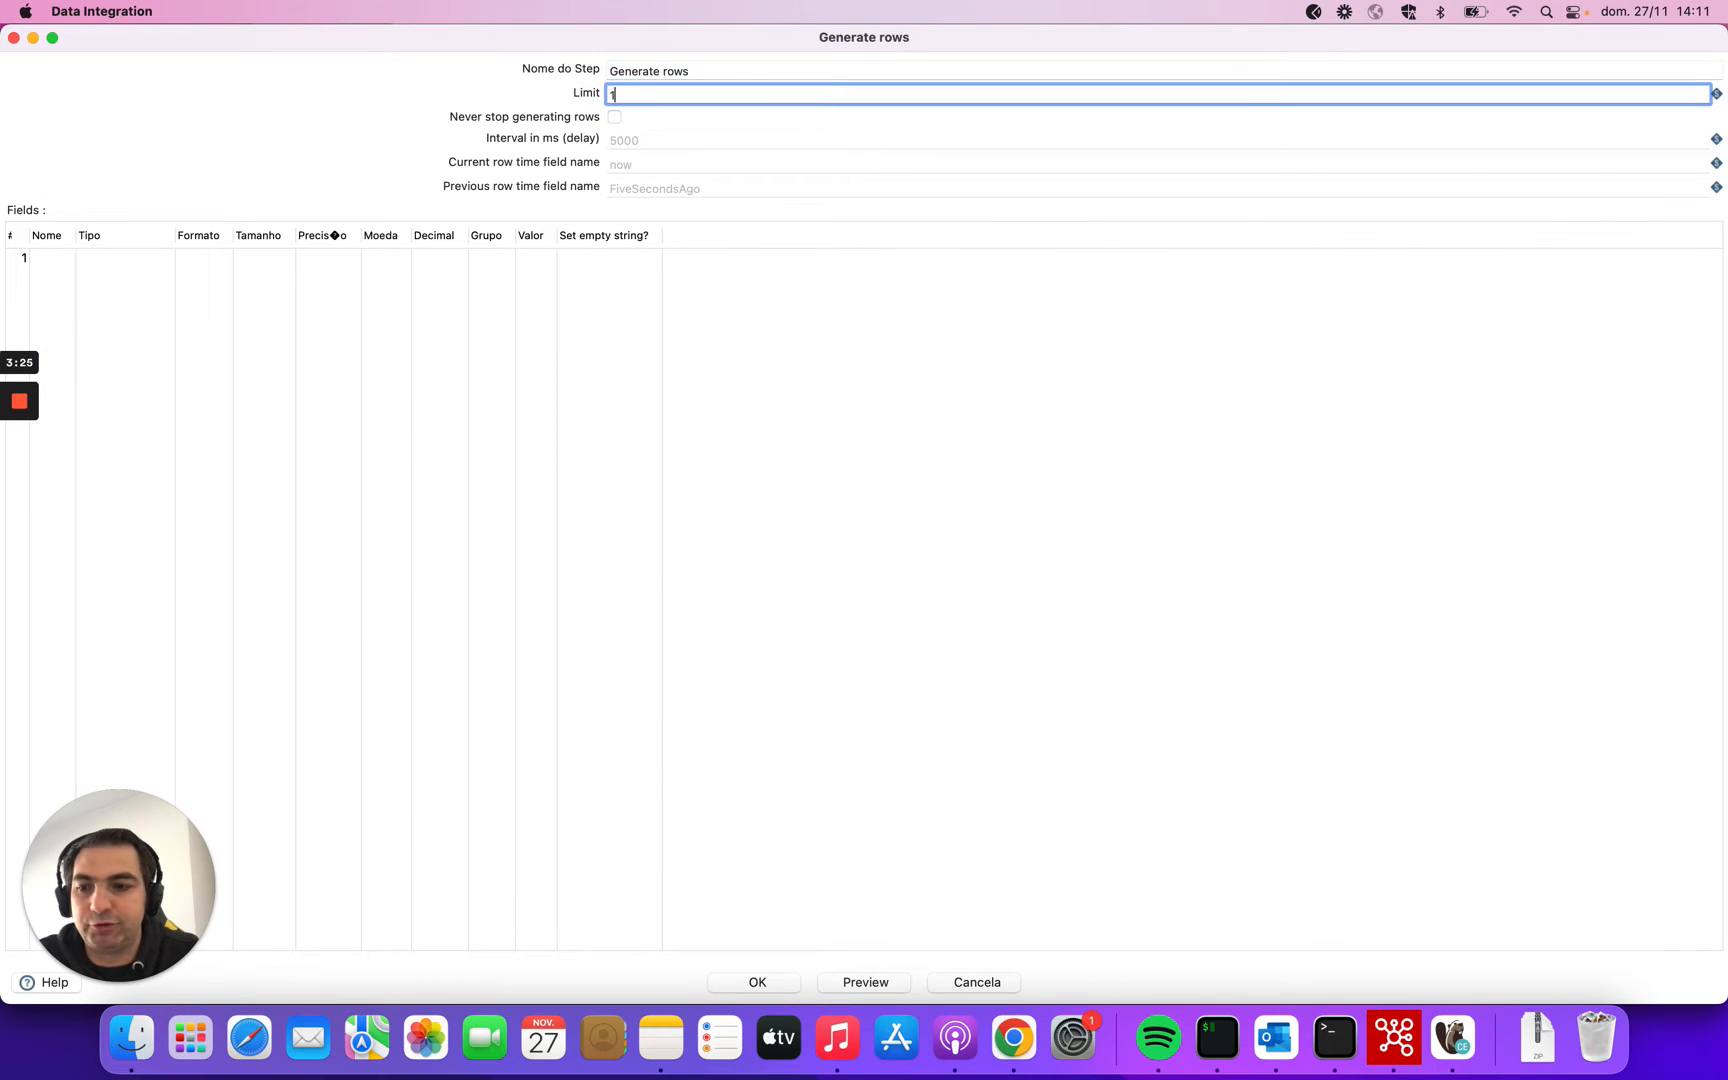
left_click(66, 258)
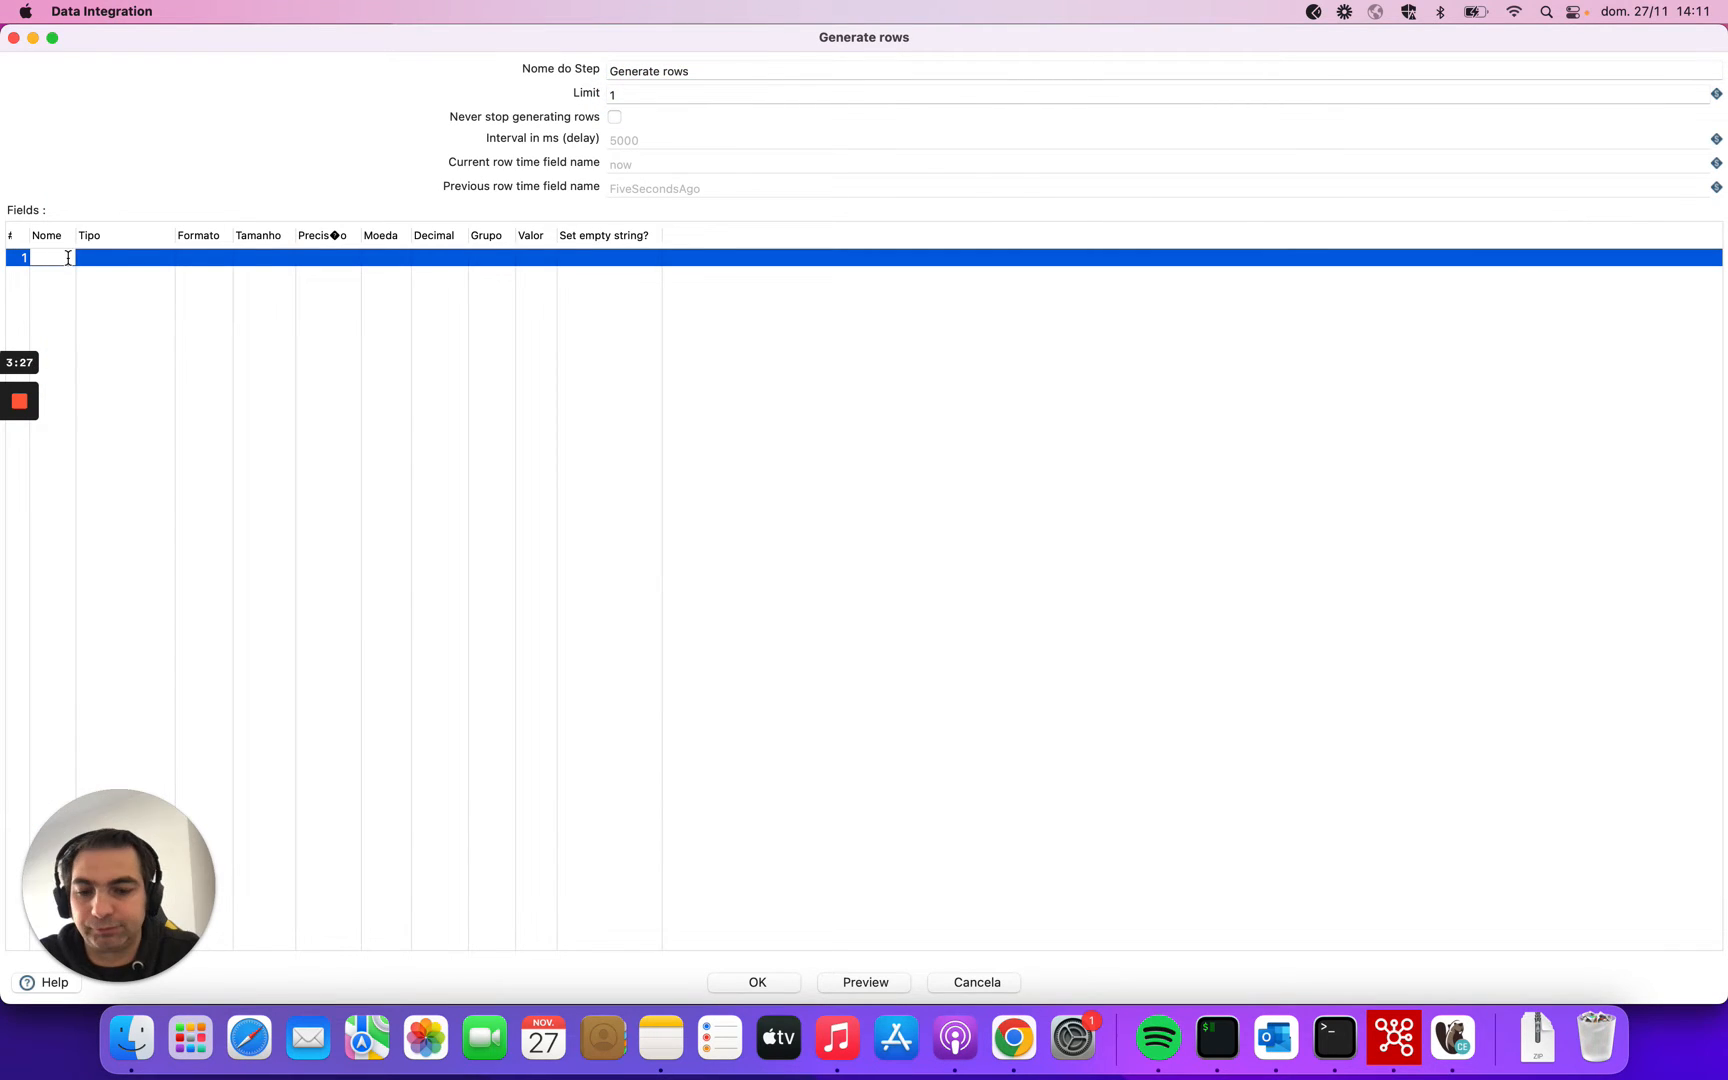
type("url")
left_click(150, 258)
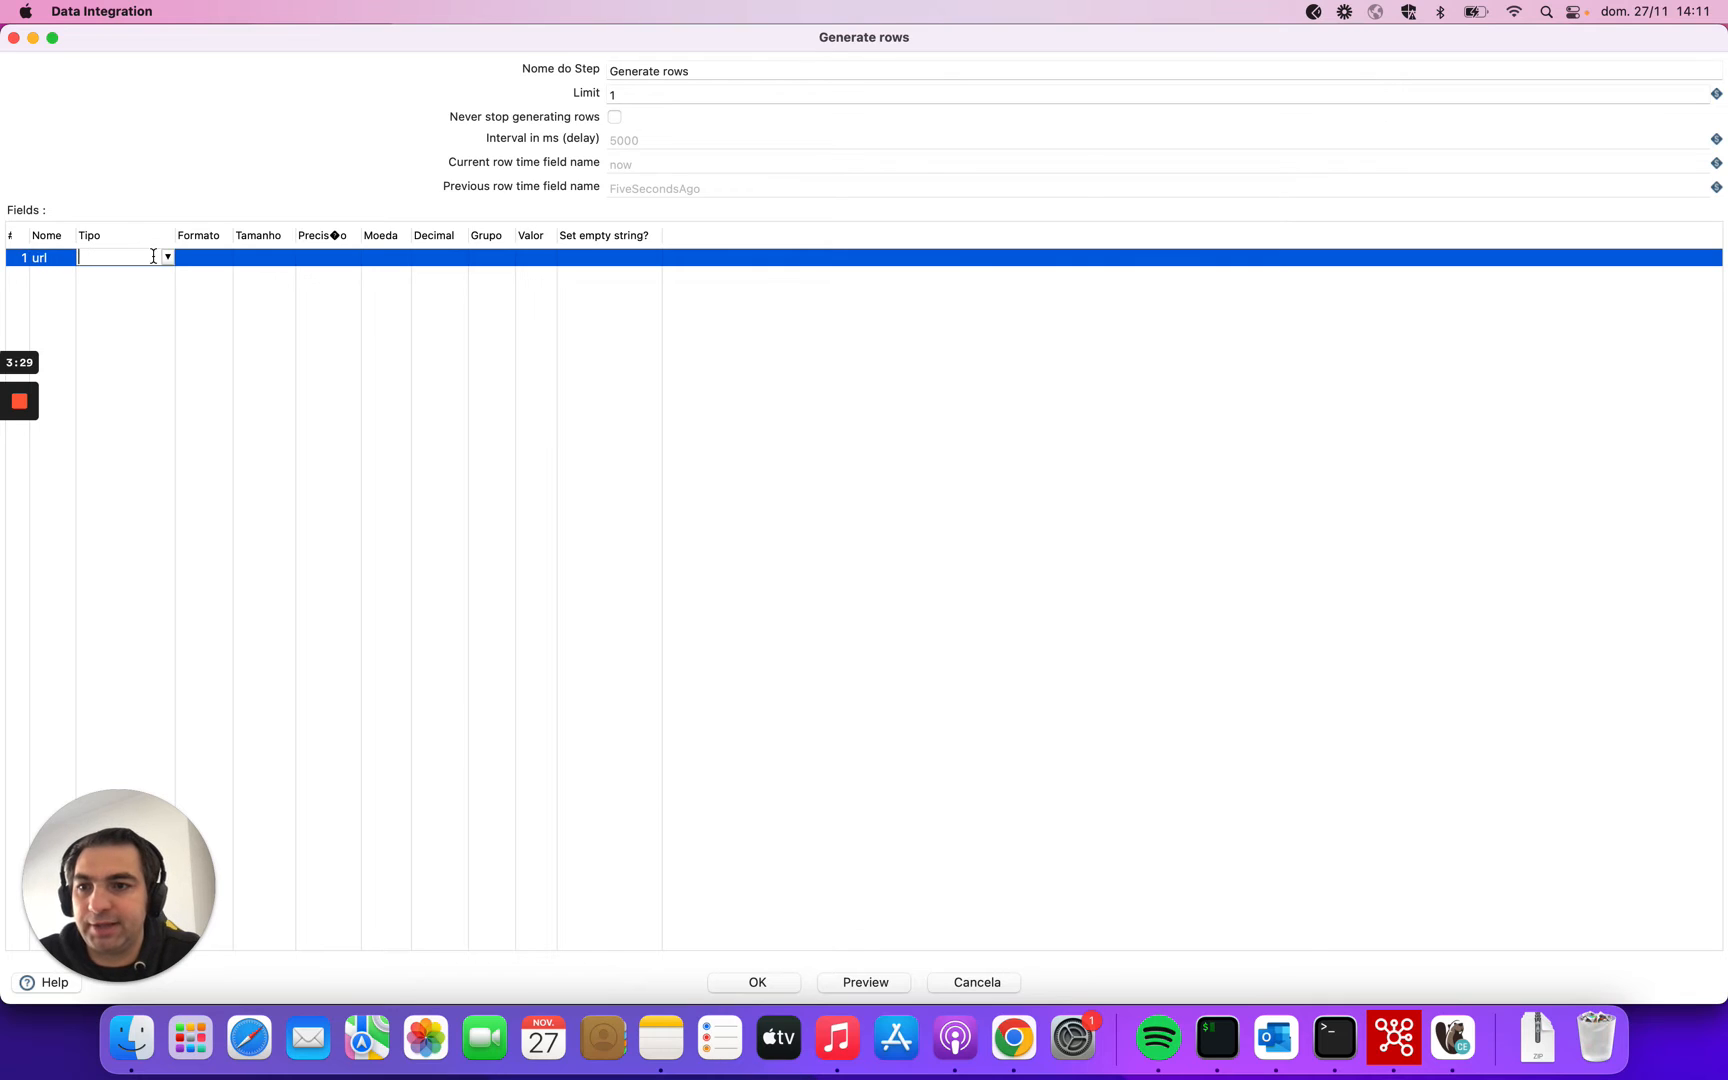
left_click(167, 257)
left_click(110, 398)
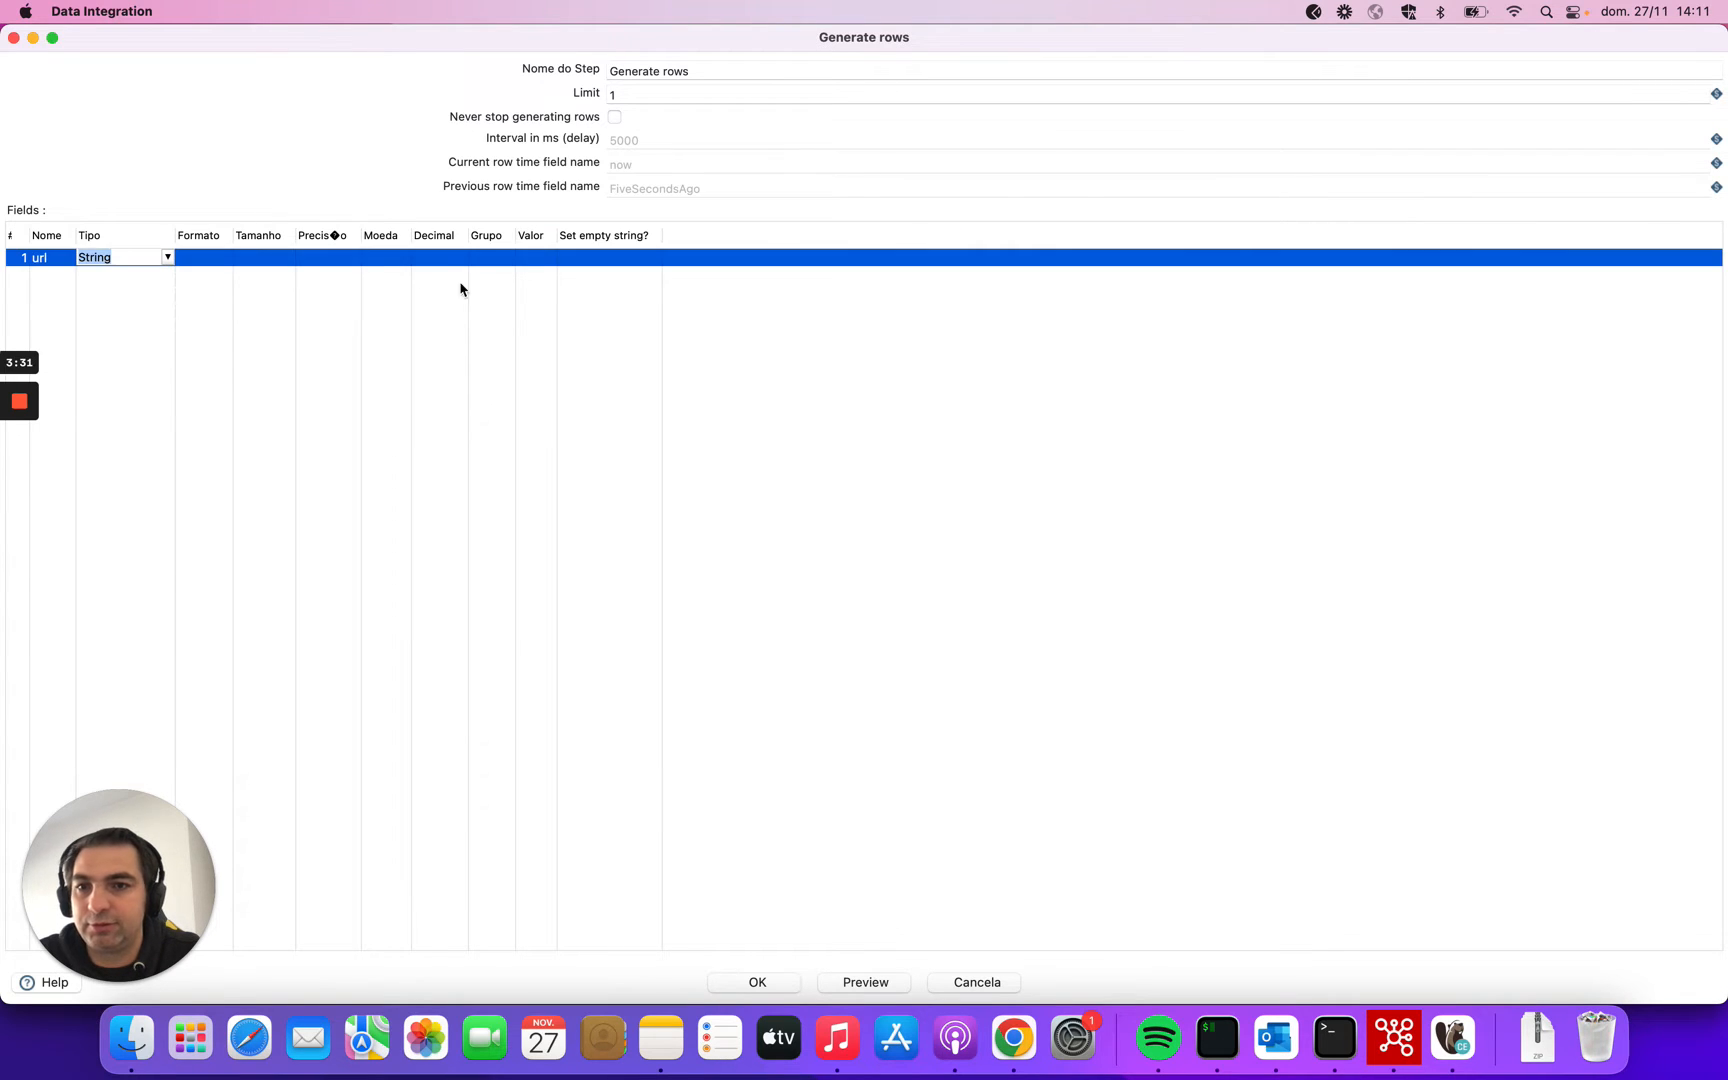
left_click(540, 258)
type("https://economia.awesomeapi.com.br/json/last/EUR-BRL")
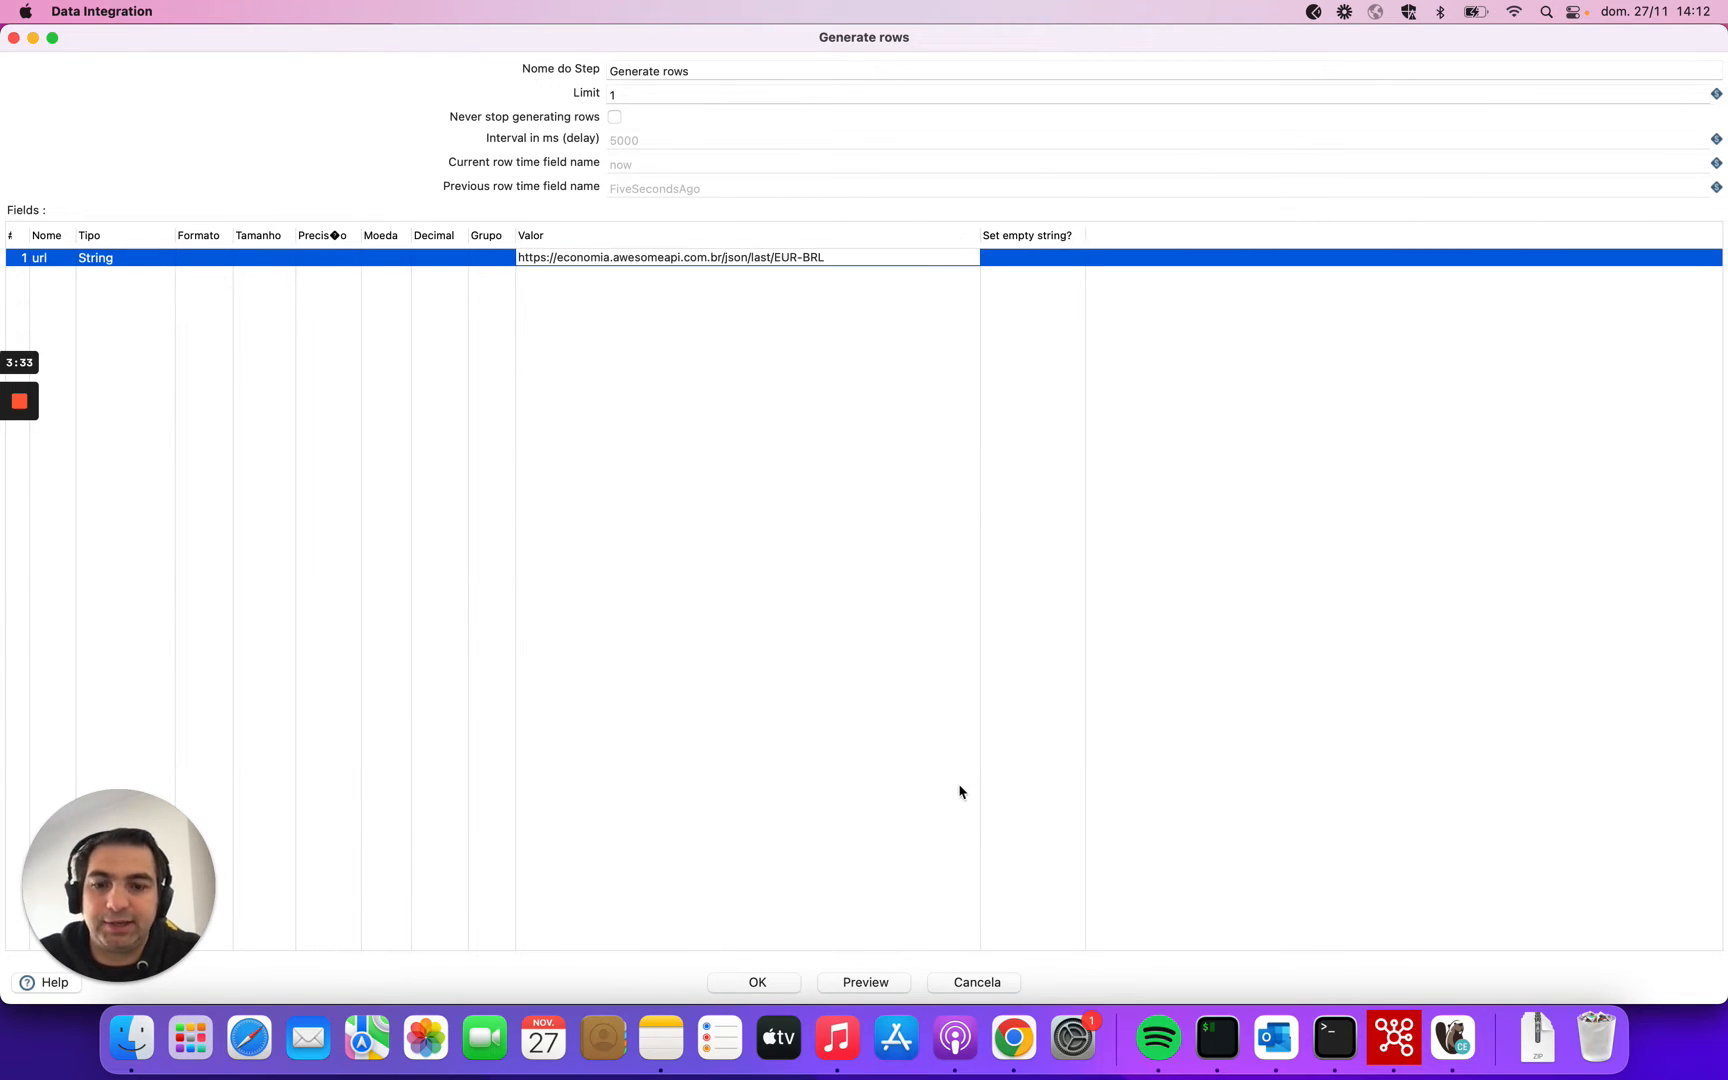
left_click(776, 983)
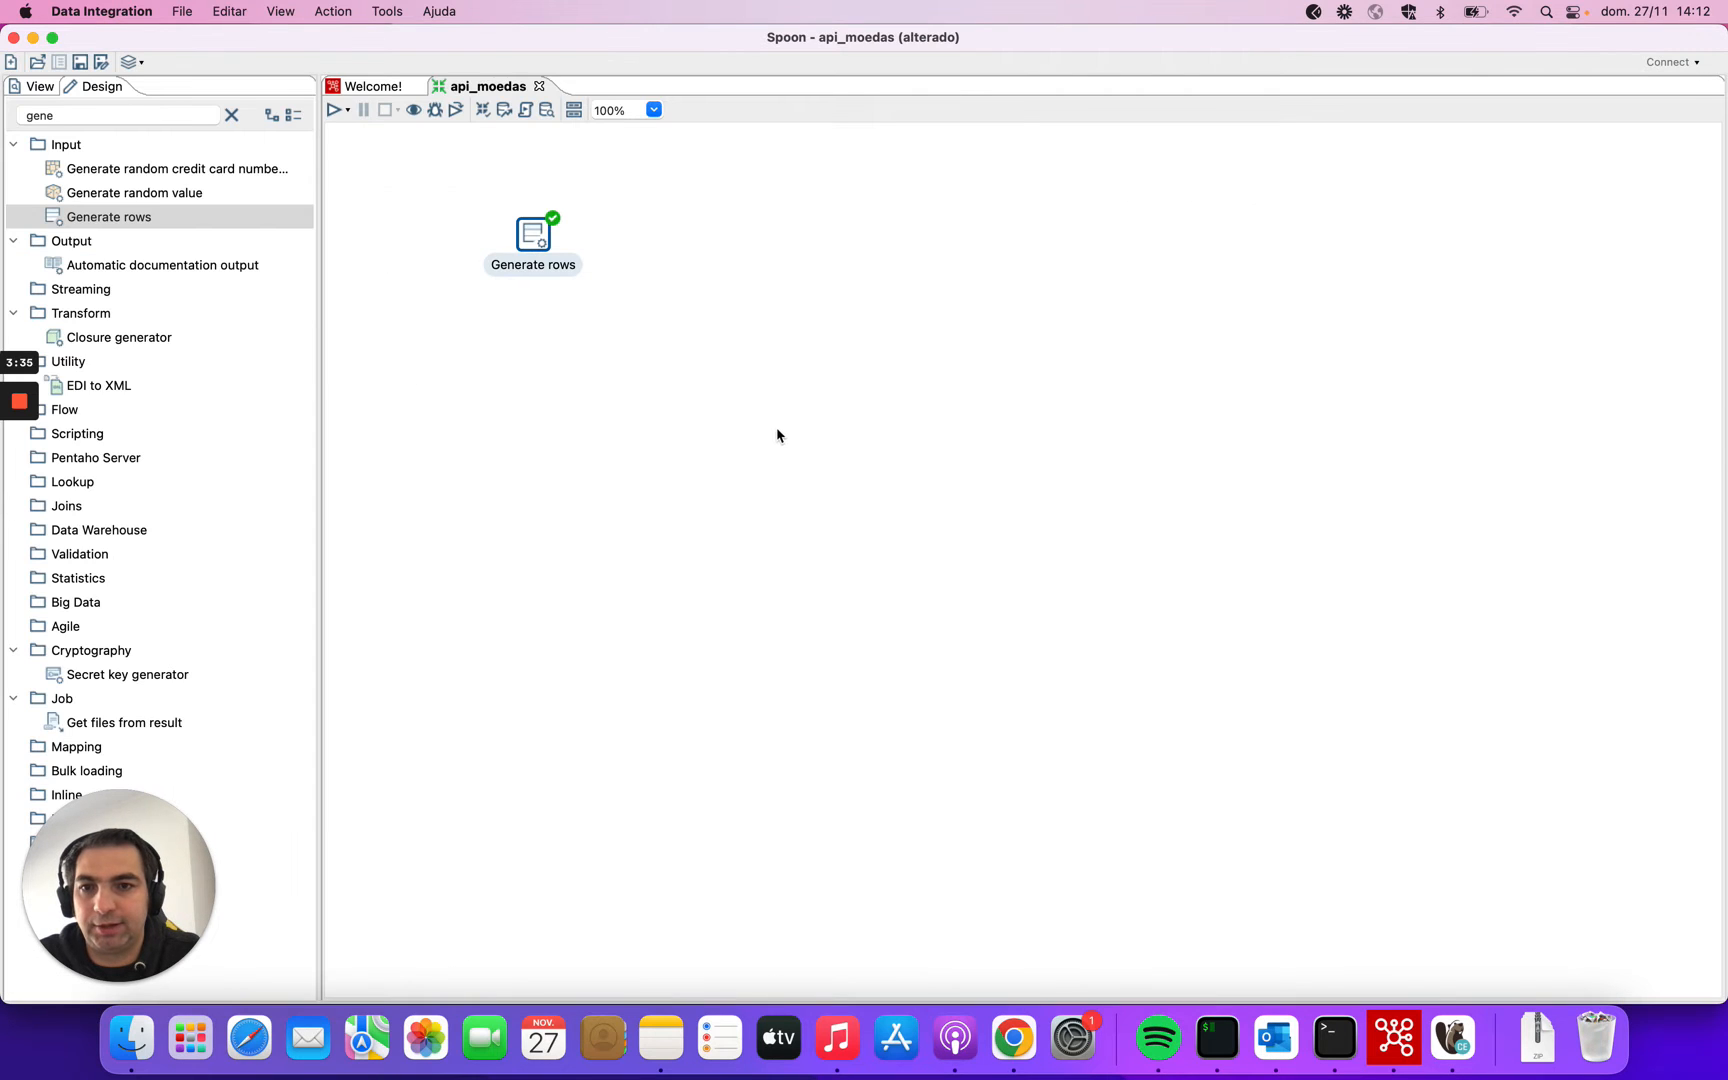
Shift the Generate rows step slightly left on the canvas and run the transformation with the Pentaho local configuration.
left_click_drag(545, 240, 462, 236)
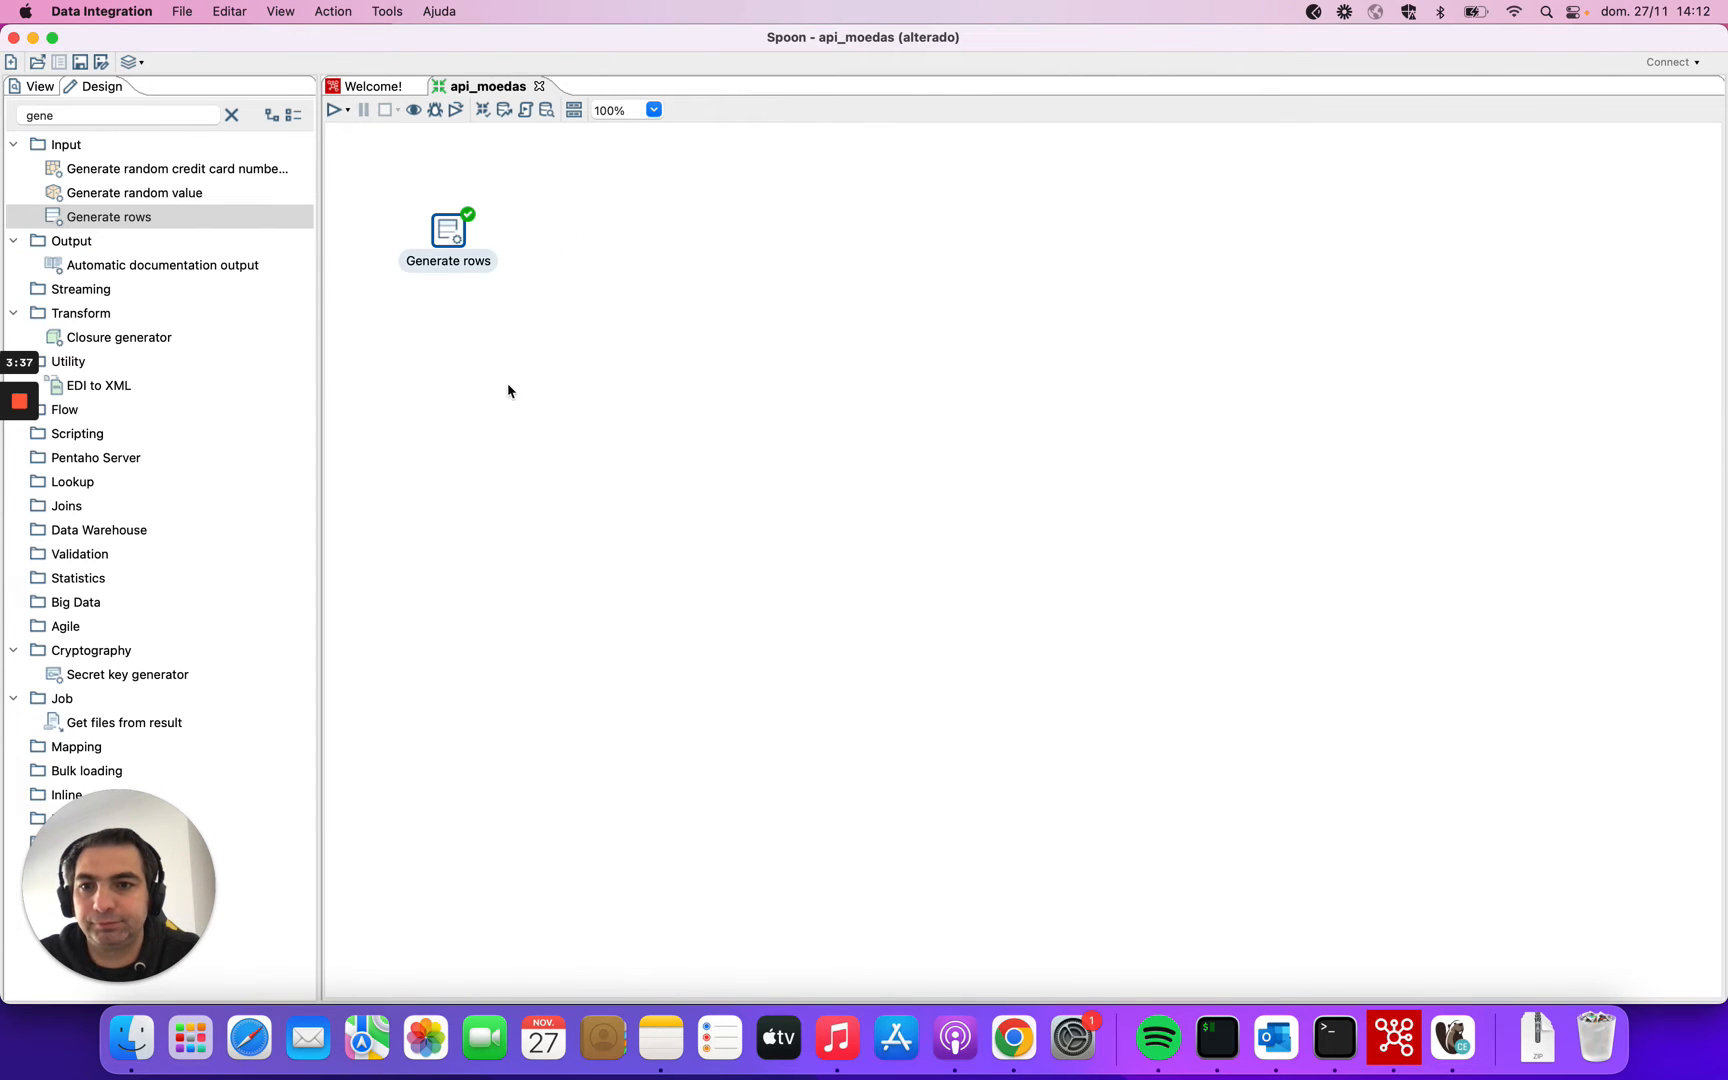
left_click(334, 112)
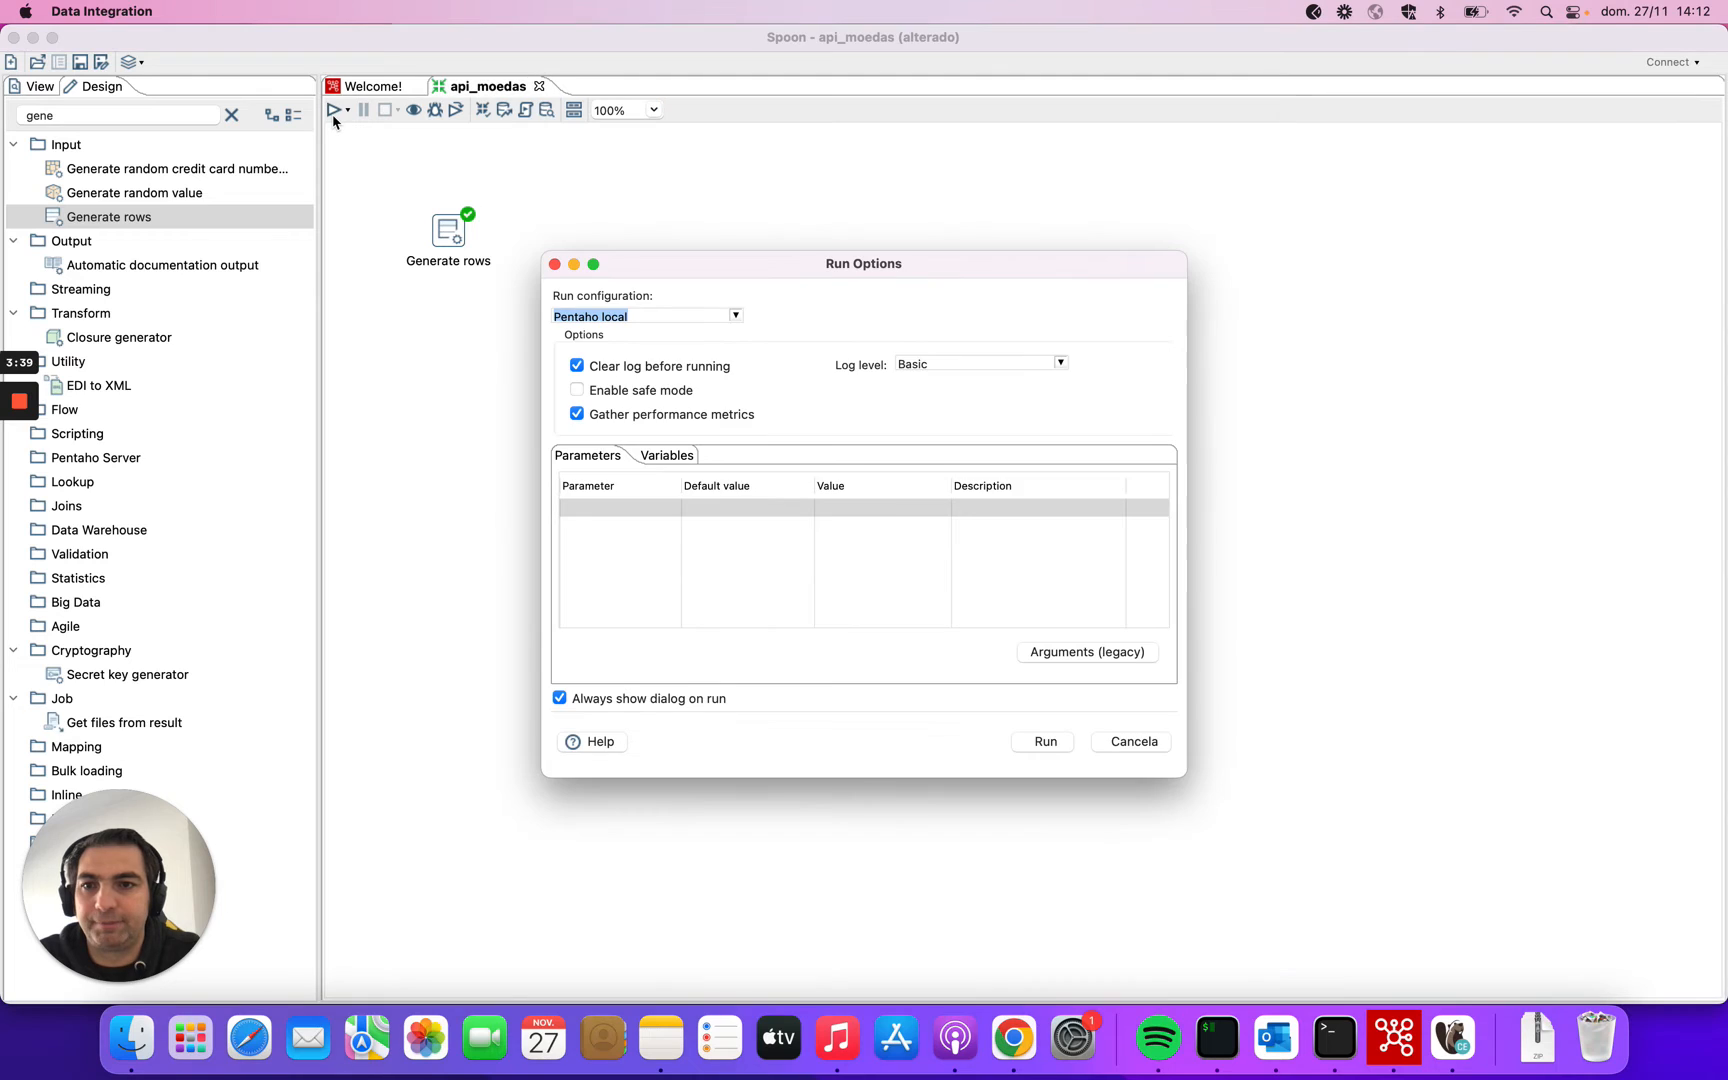
left_click(1045, 742)
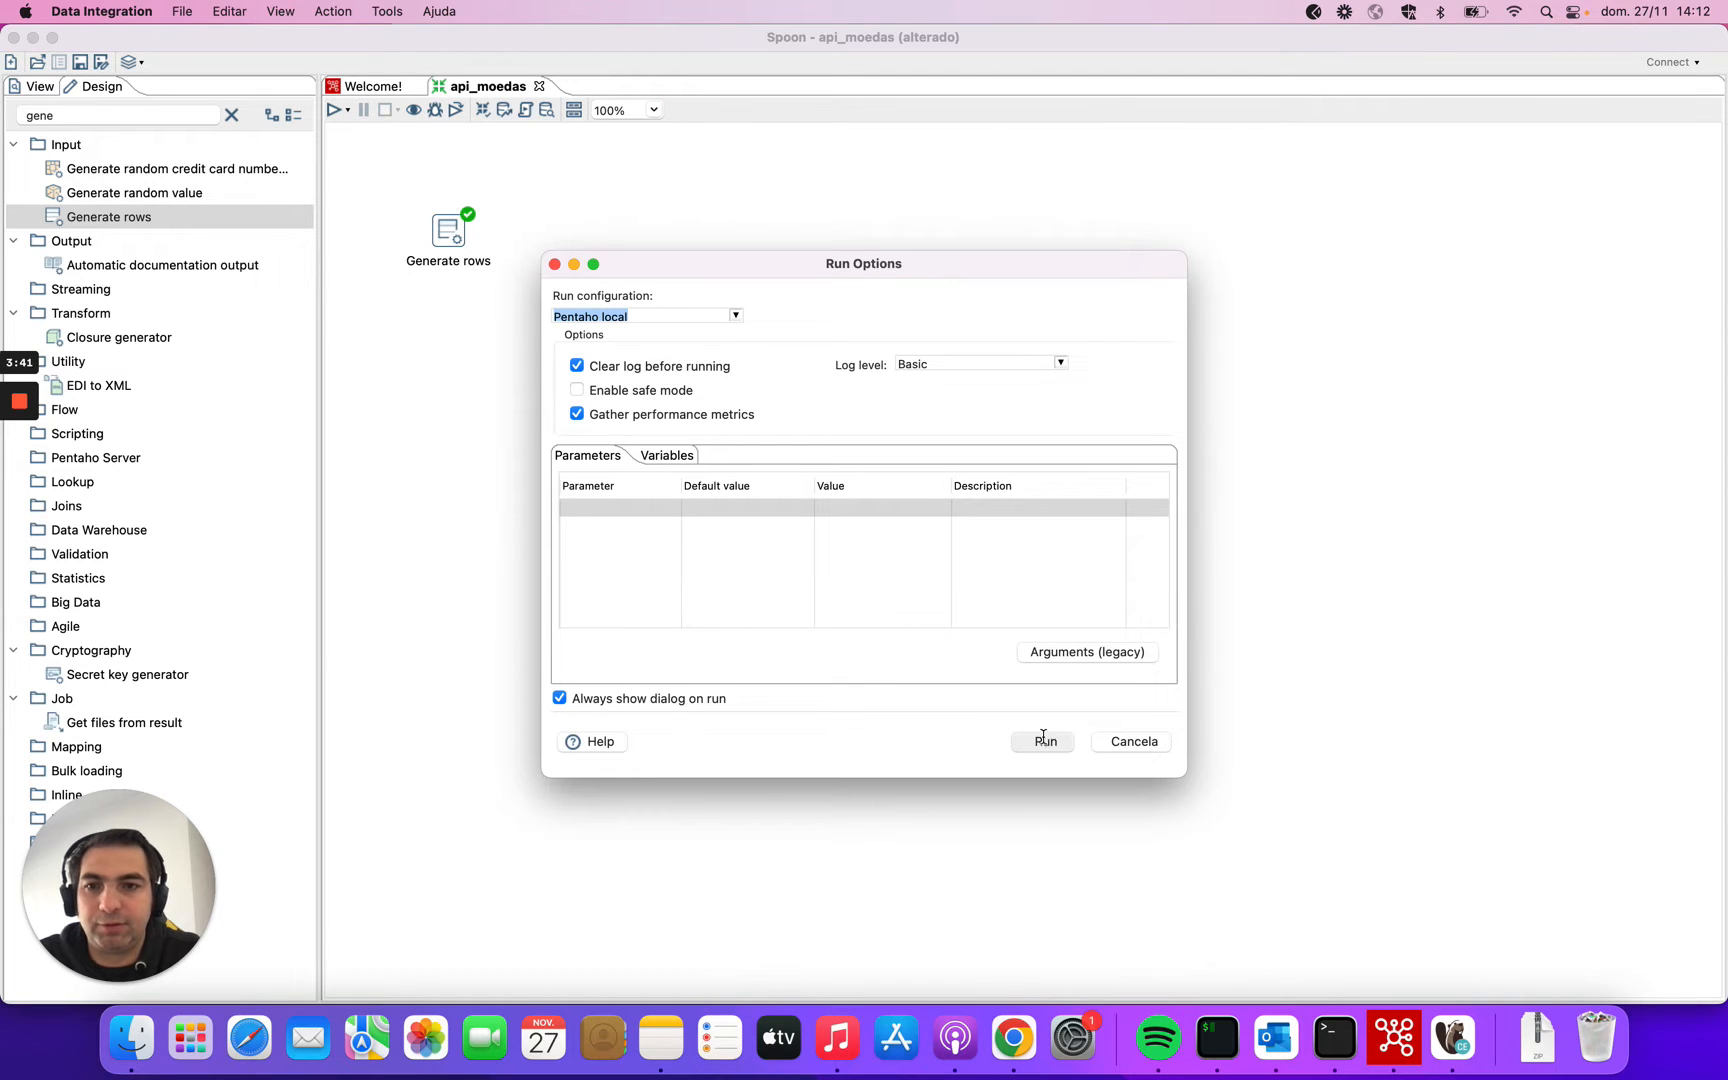
Preview the Generate rows output with the url column widened to show the full address, and clear the design step search.
left_click(457, 244)
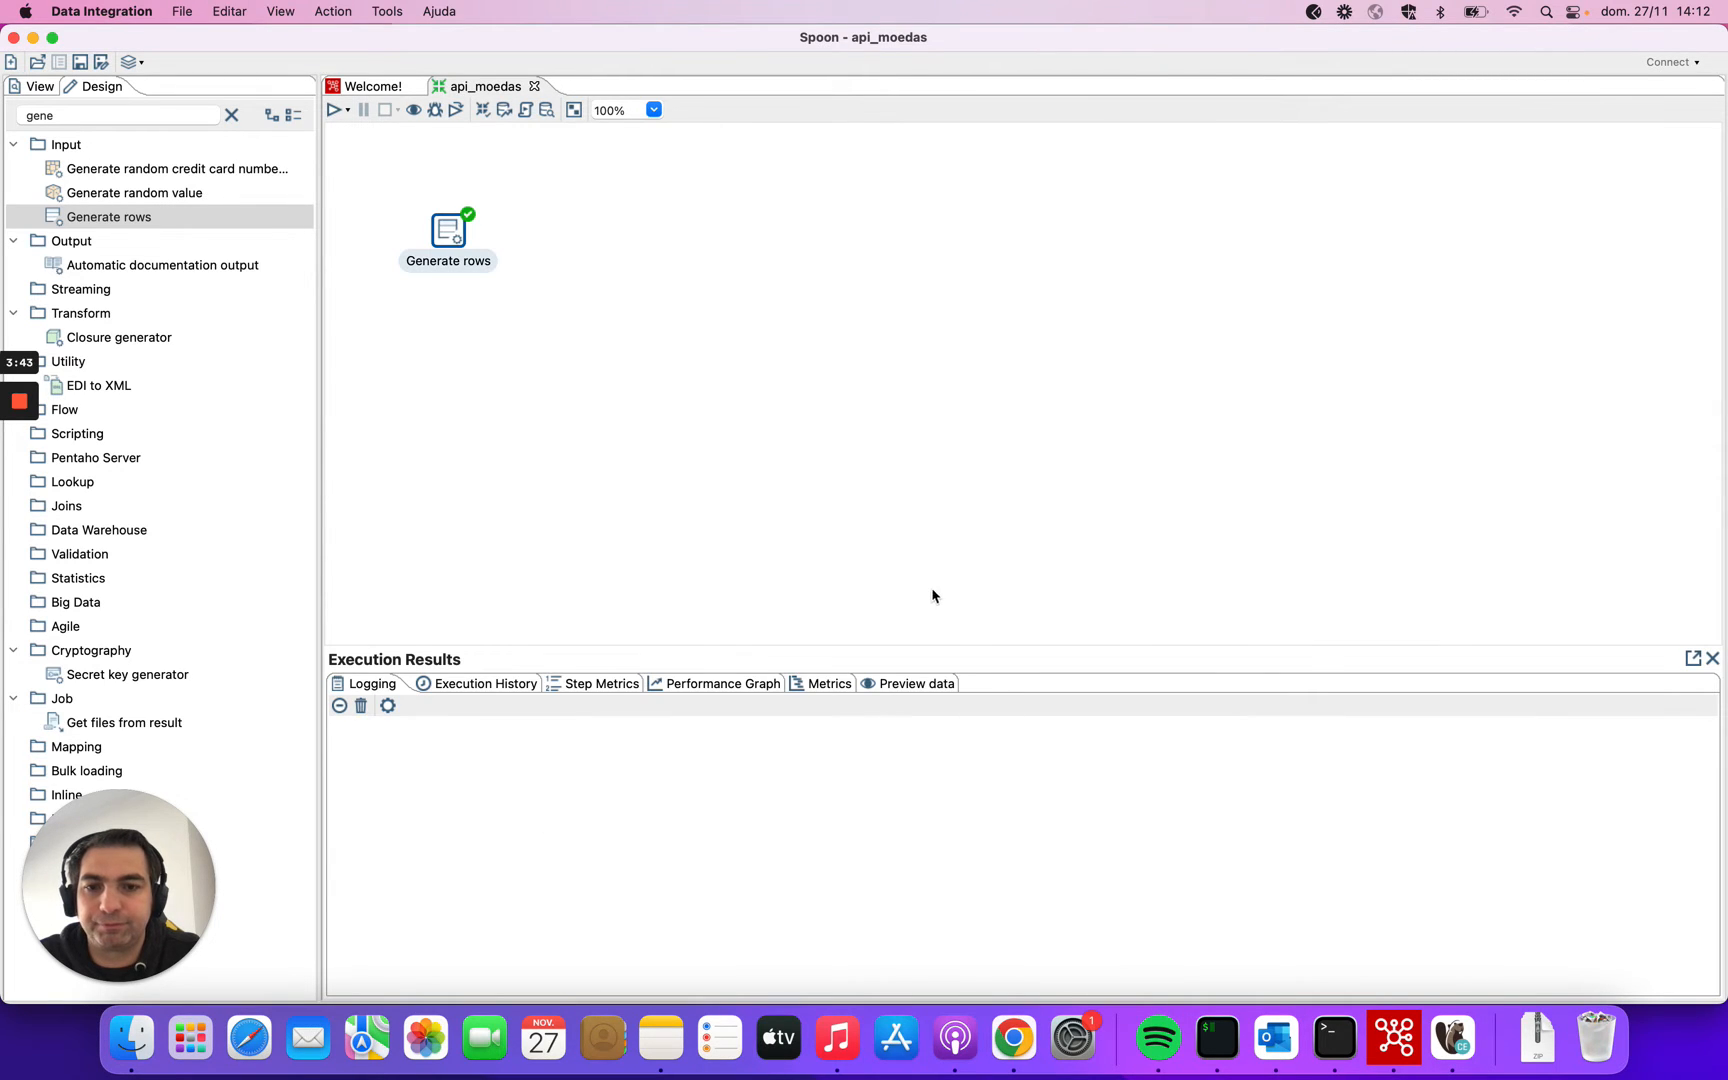
left_click(931, 684)
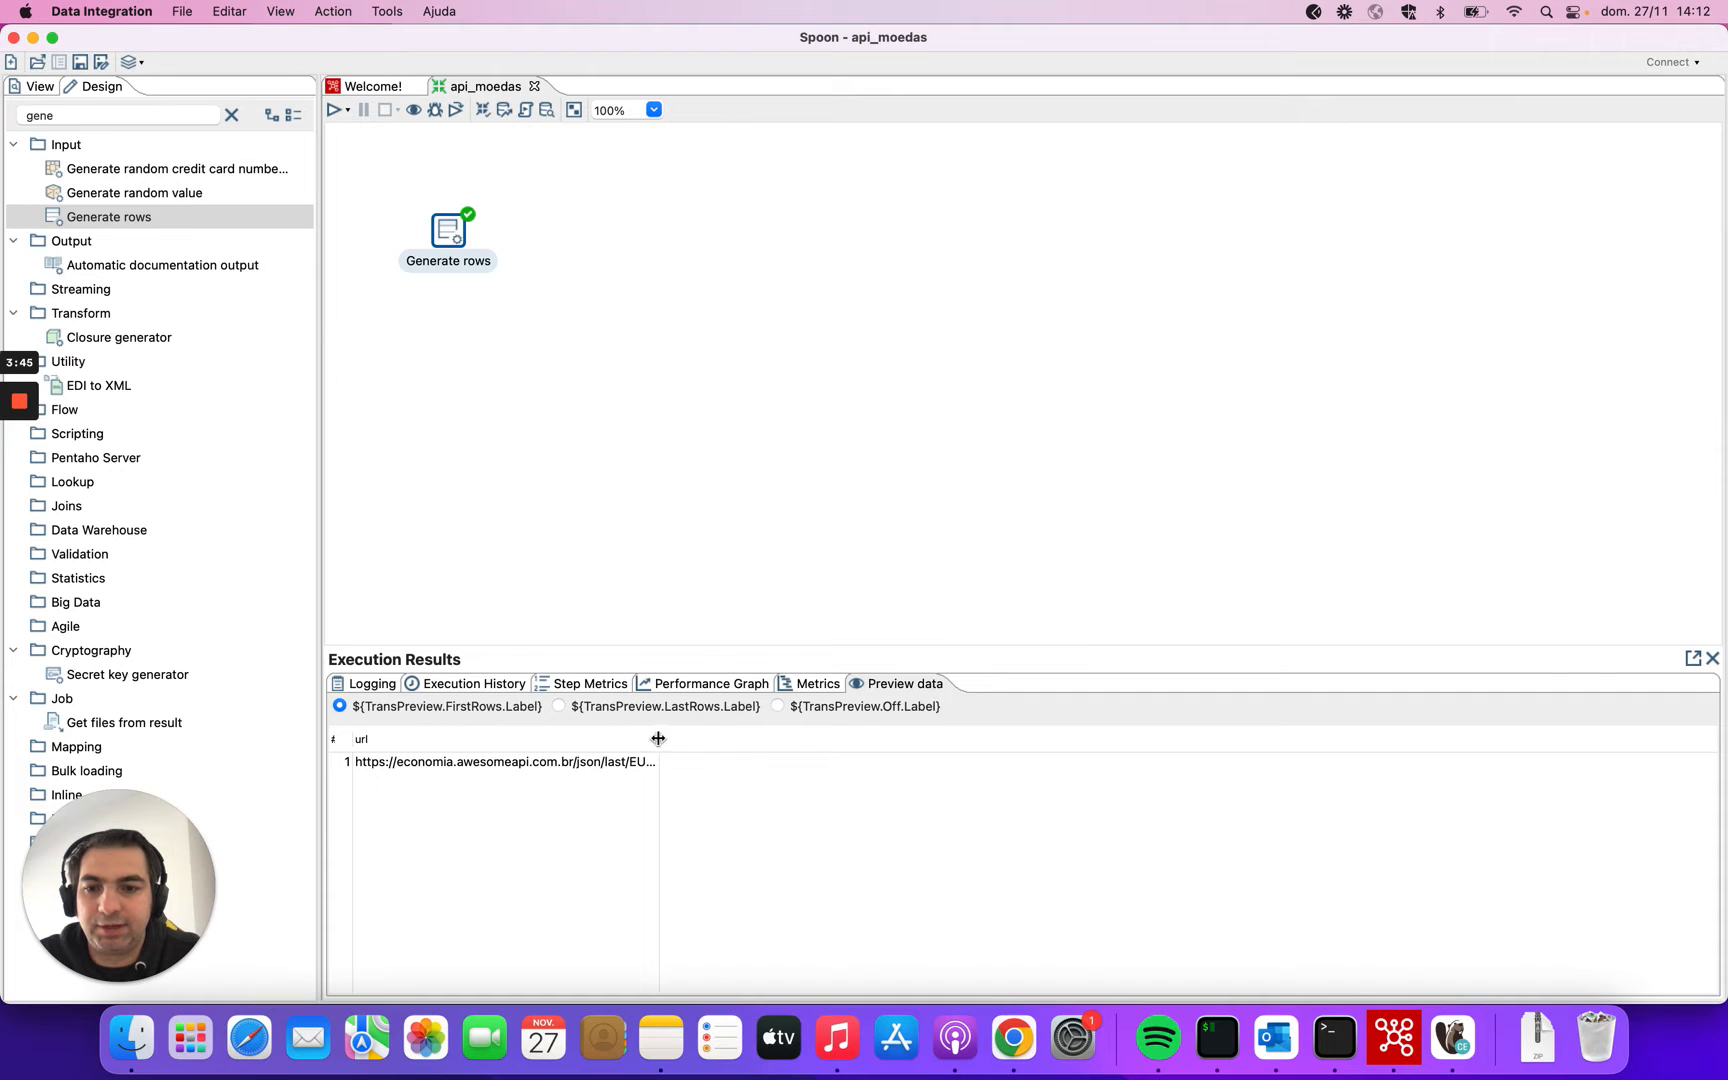
left_click_drag(659, 738, 917, 735)
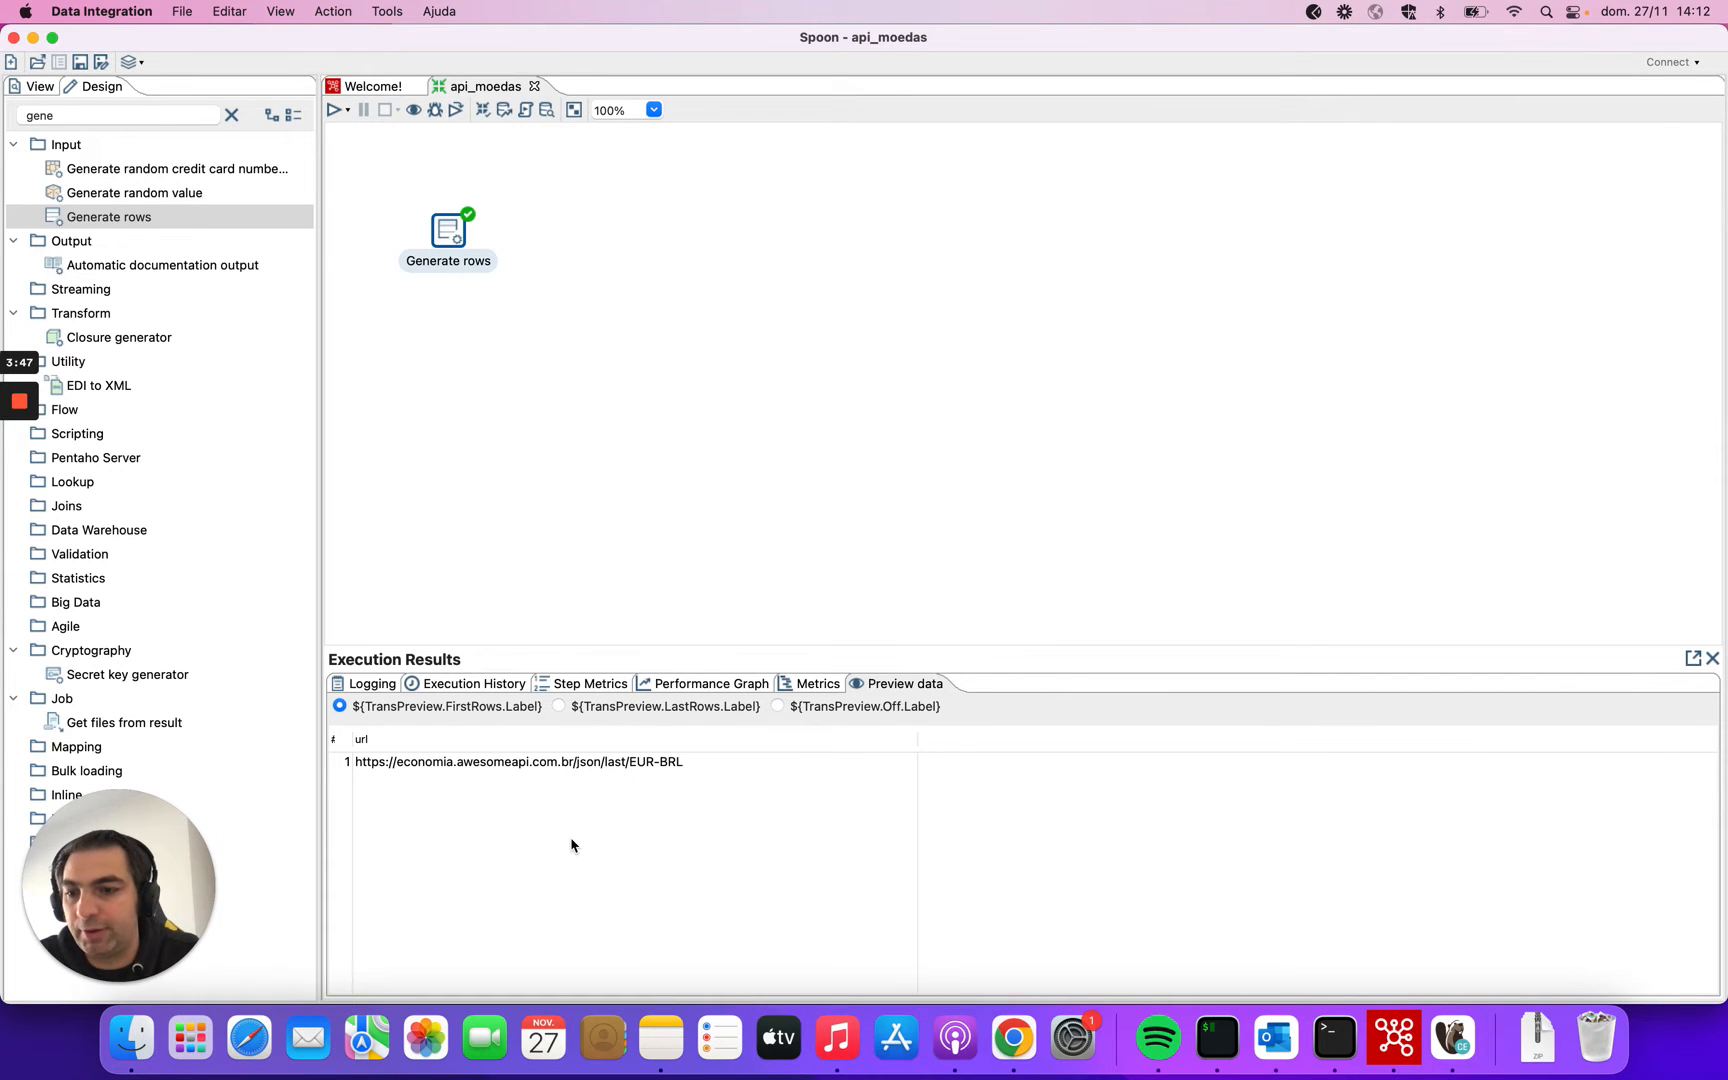
left_click(482, 484)
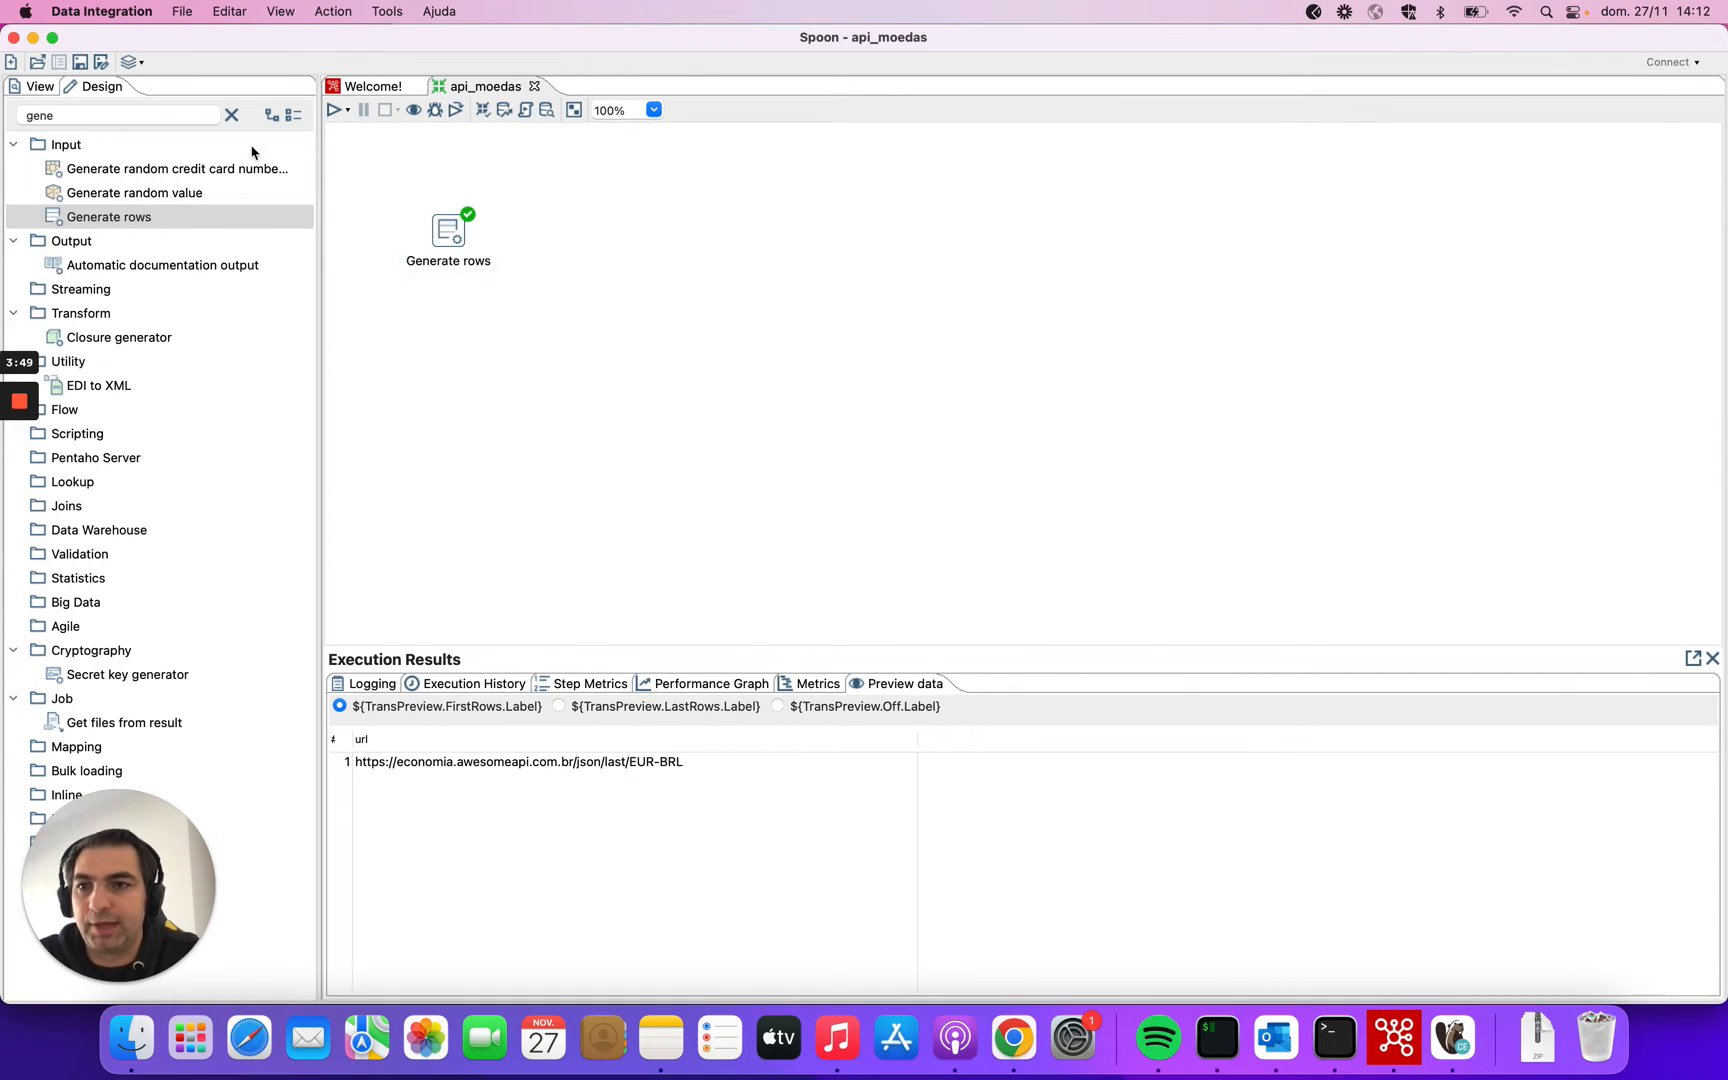
left_click(231, 115)
Switch to Postman in Chrome and review the EUR-BRL request URL above the JSON response.
left_click(1013, 1037)
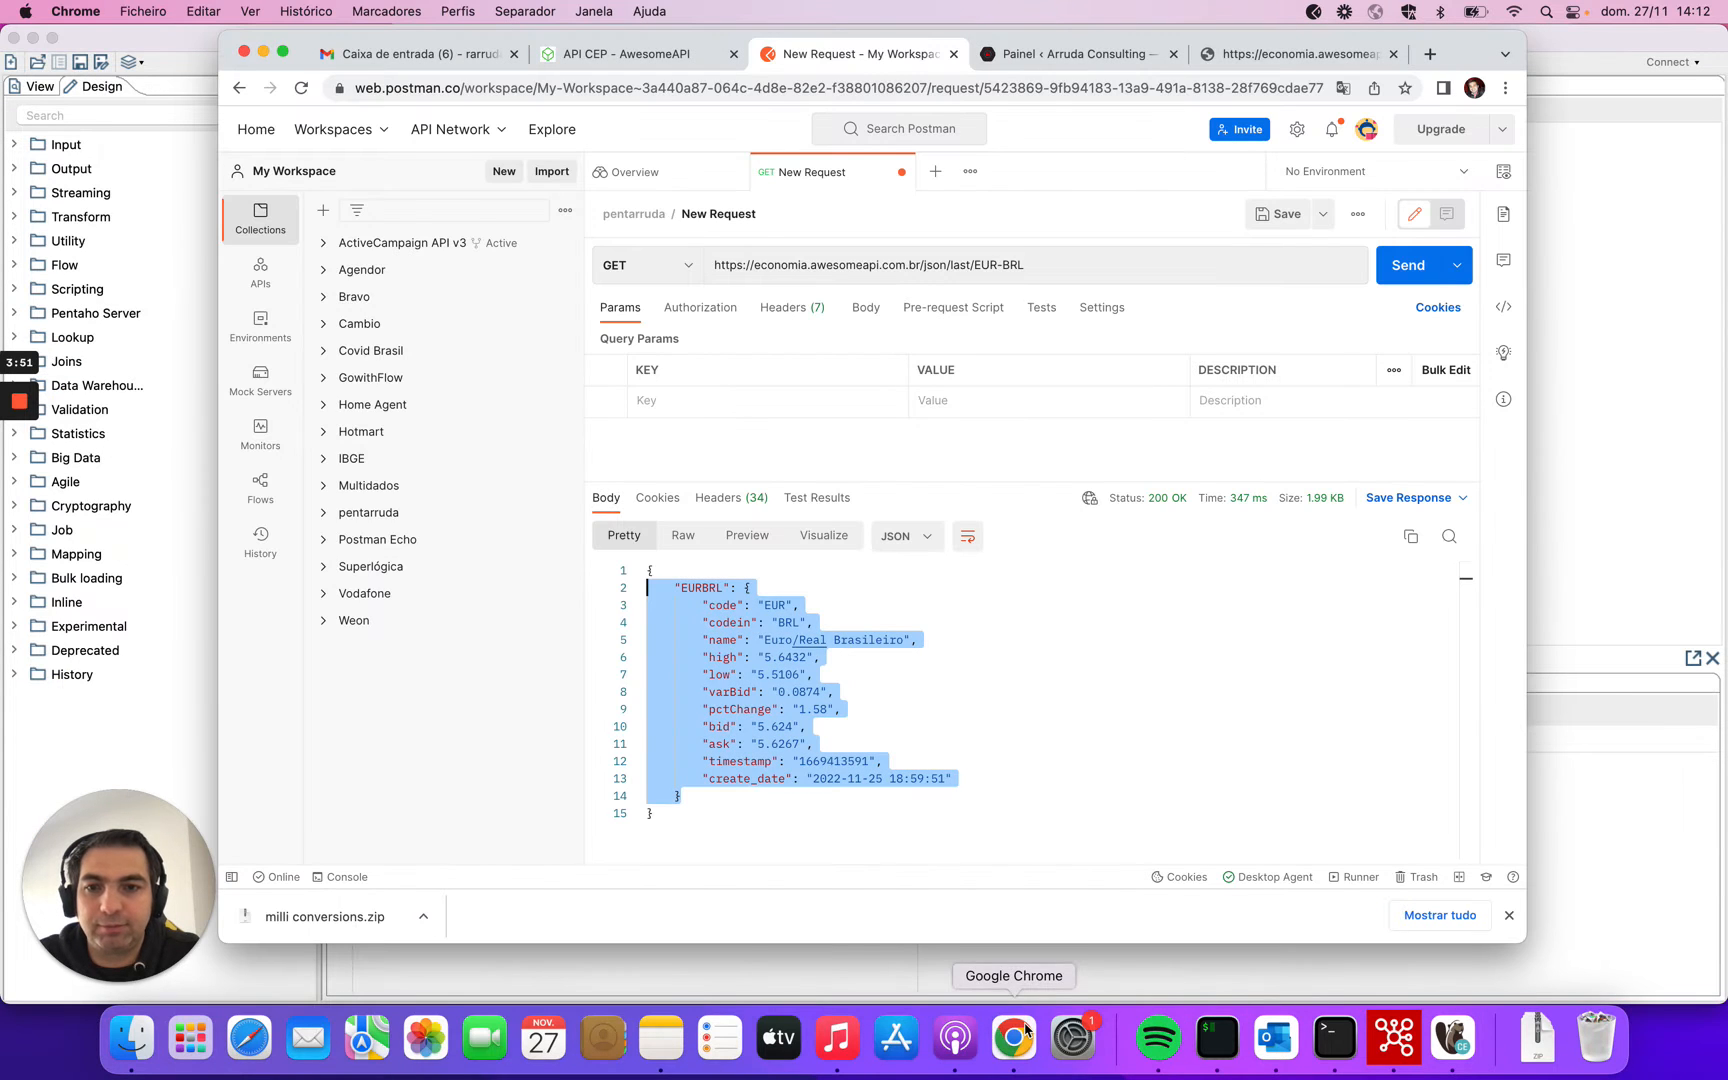
triple_click(1083, 280)
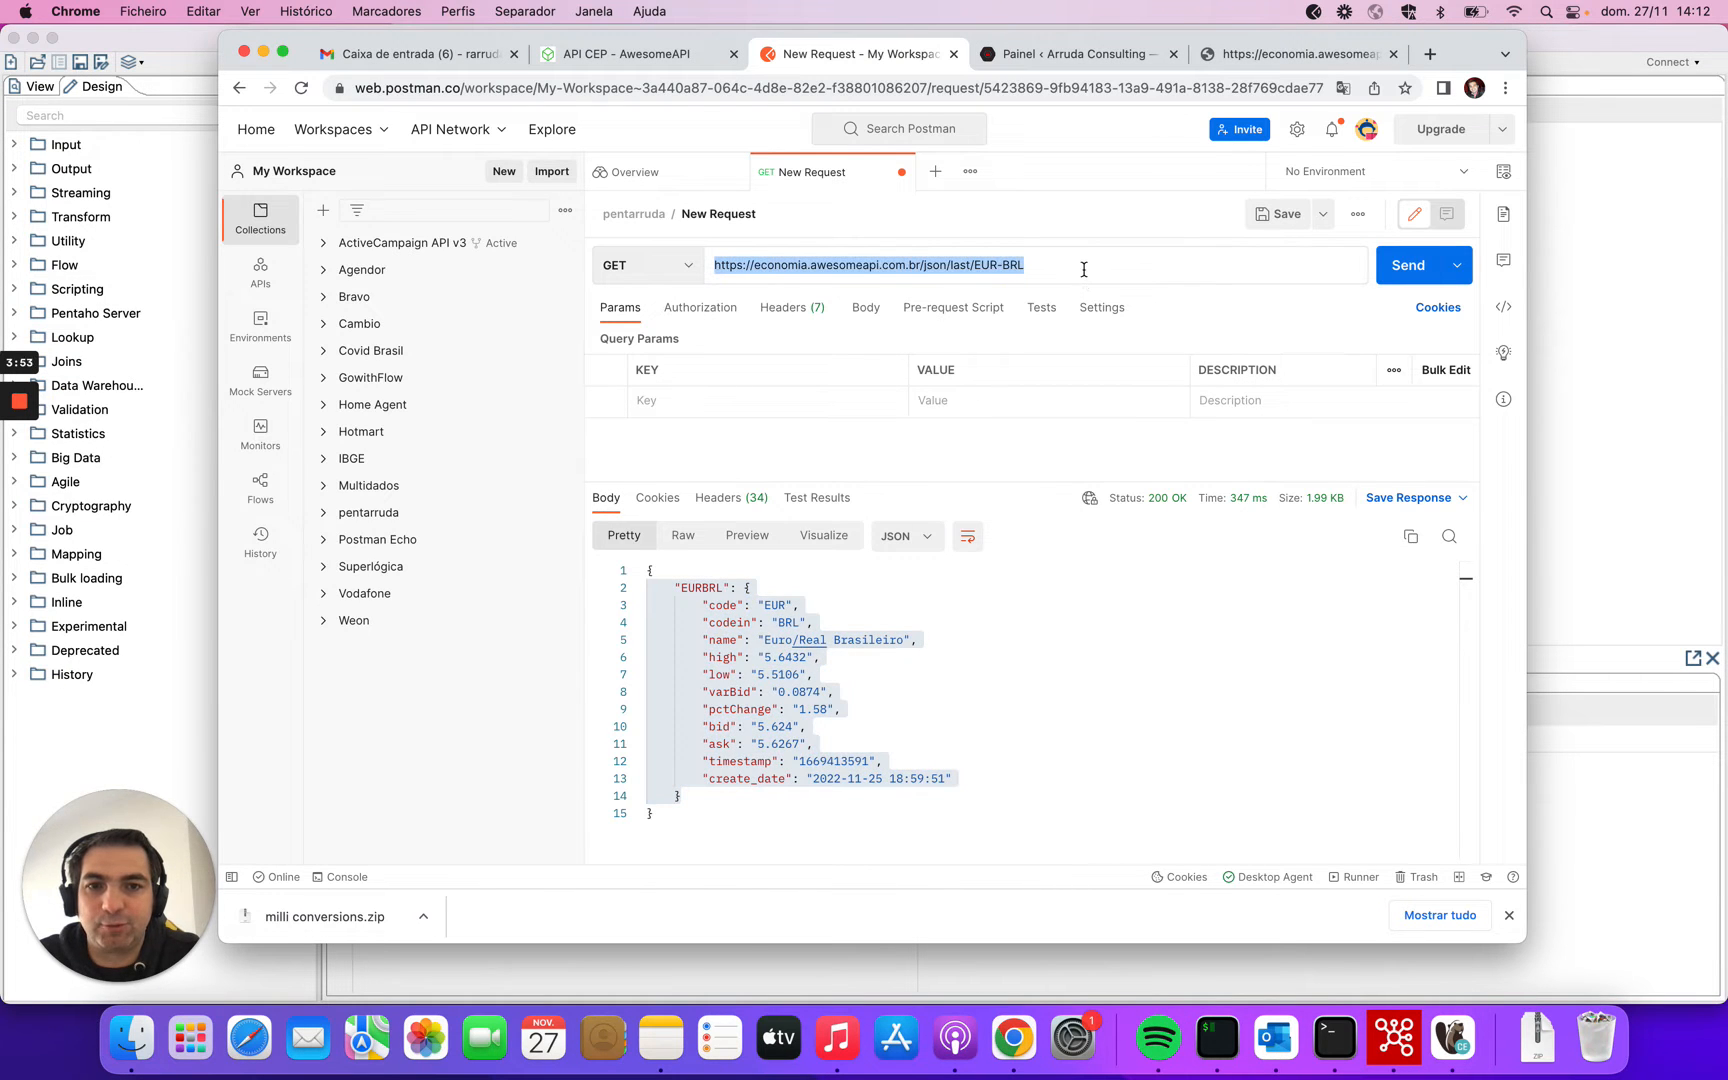
left_click_drag(1084, 269, 703, 284)
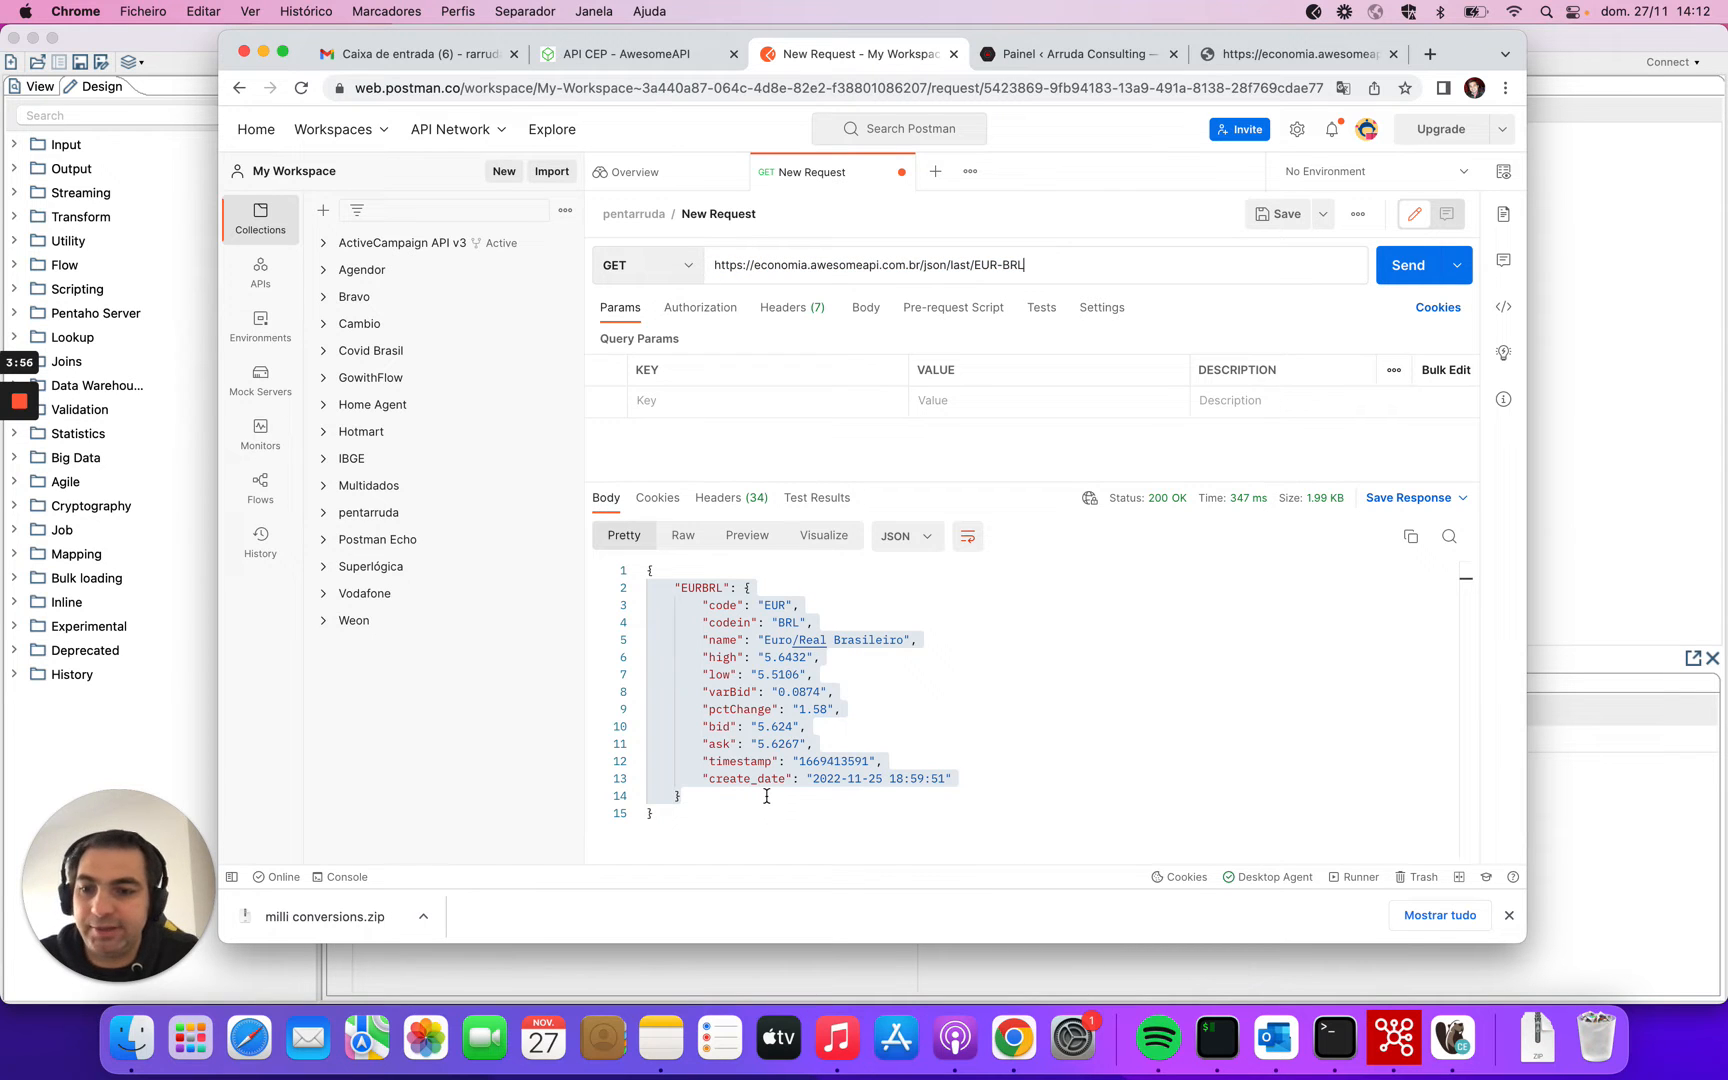
Switch to Pentaho Data Integration, add a REST client step fed by Generate rows, and move it closer to that step.
key("super+Tab")
left_click(204, 115)
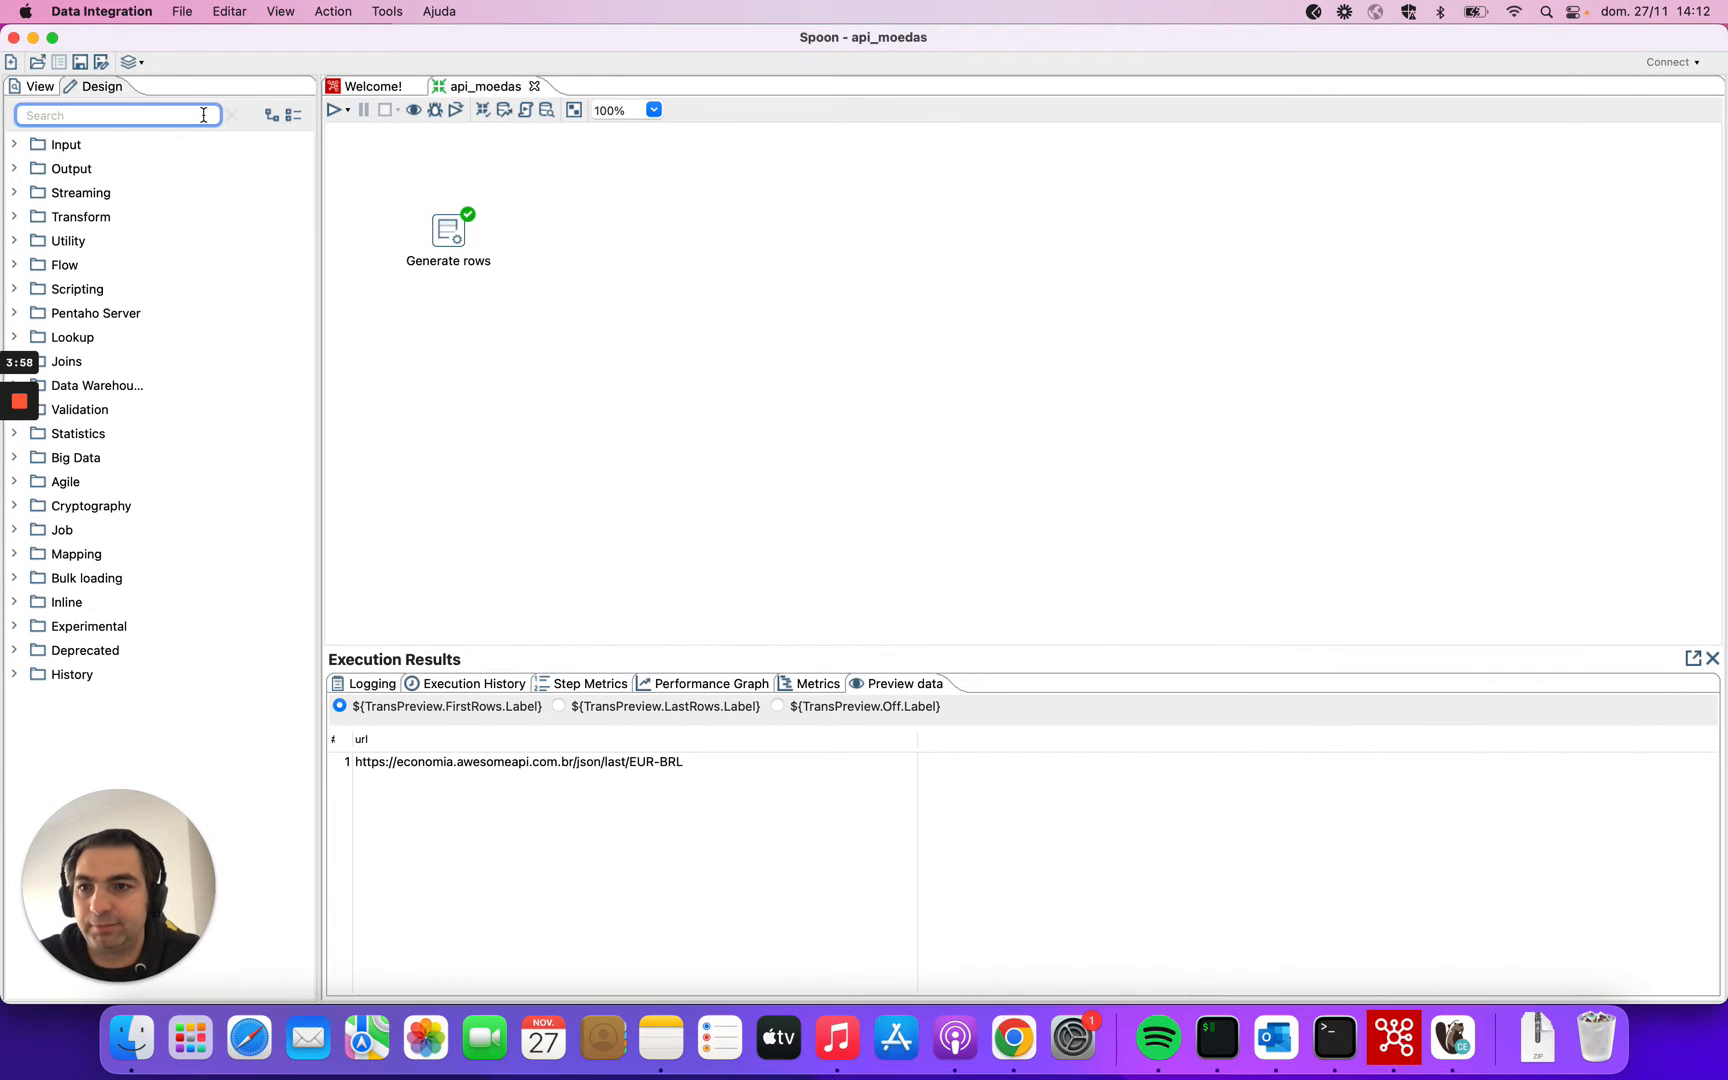
type("rest")
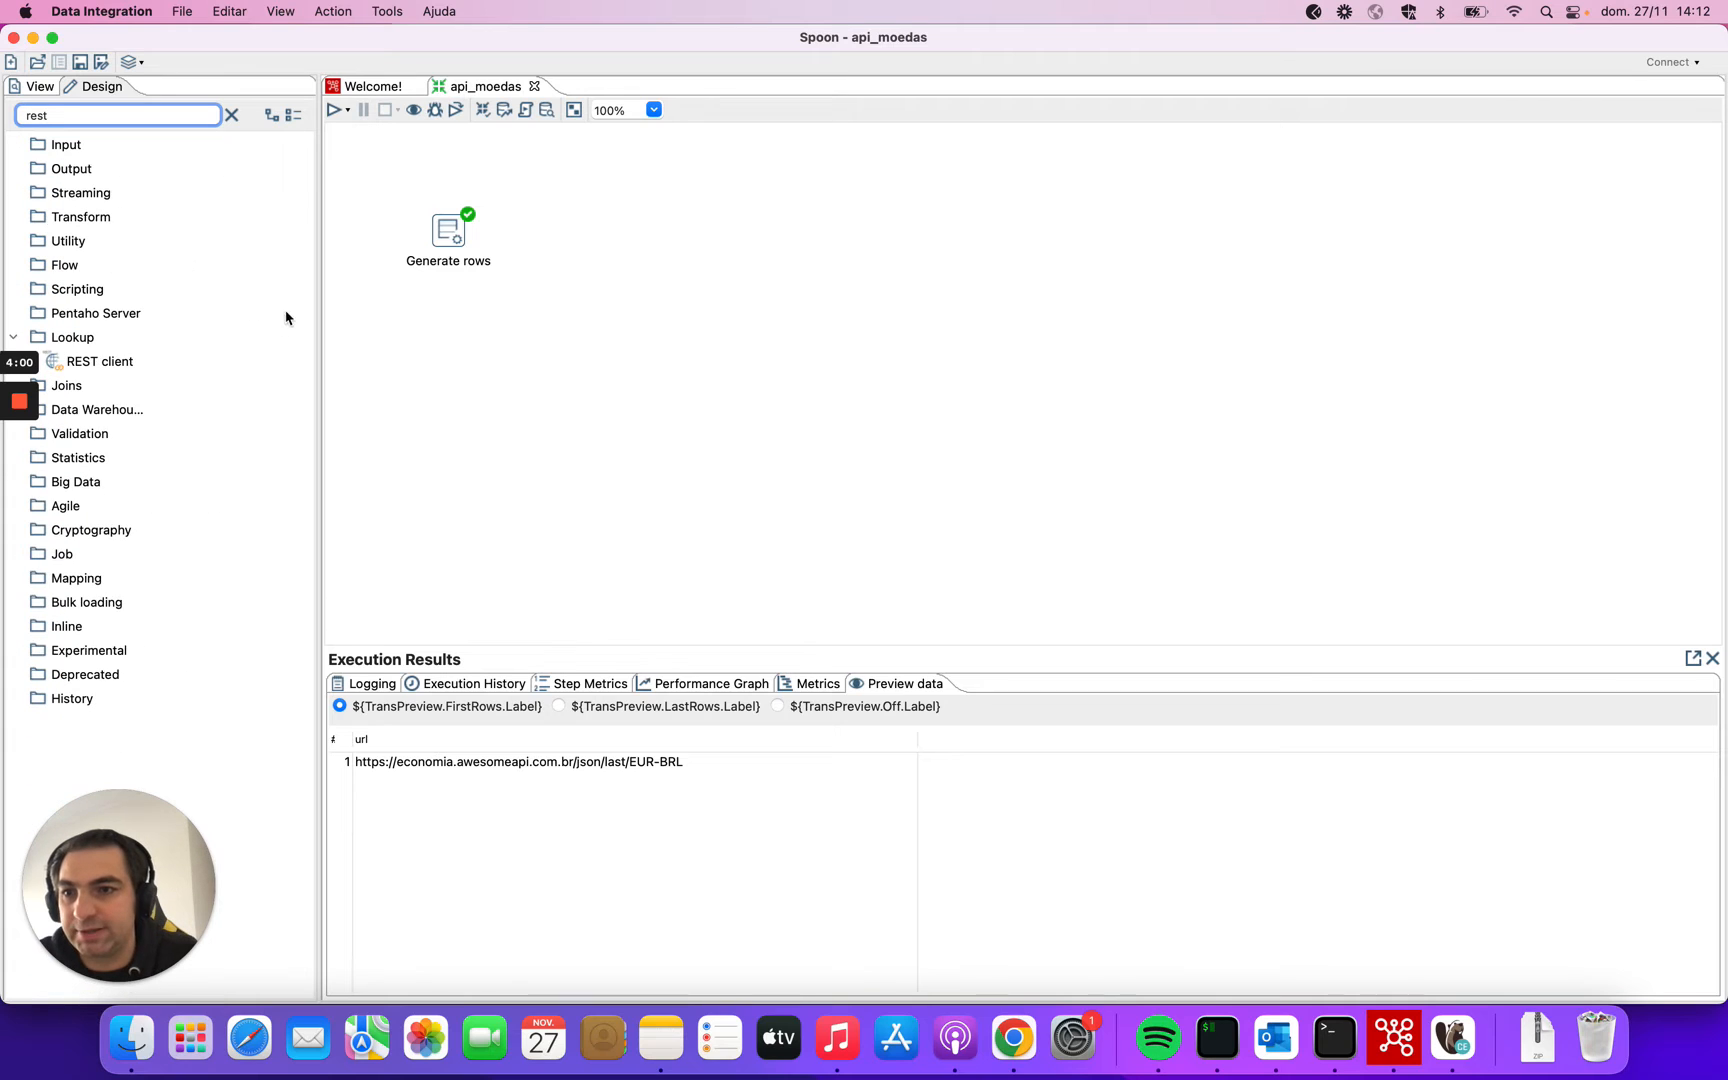
left_click(440, 236)
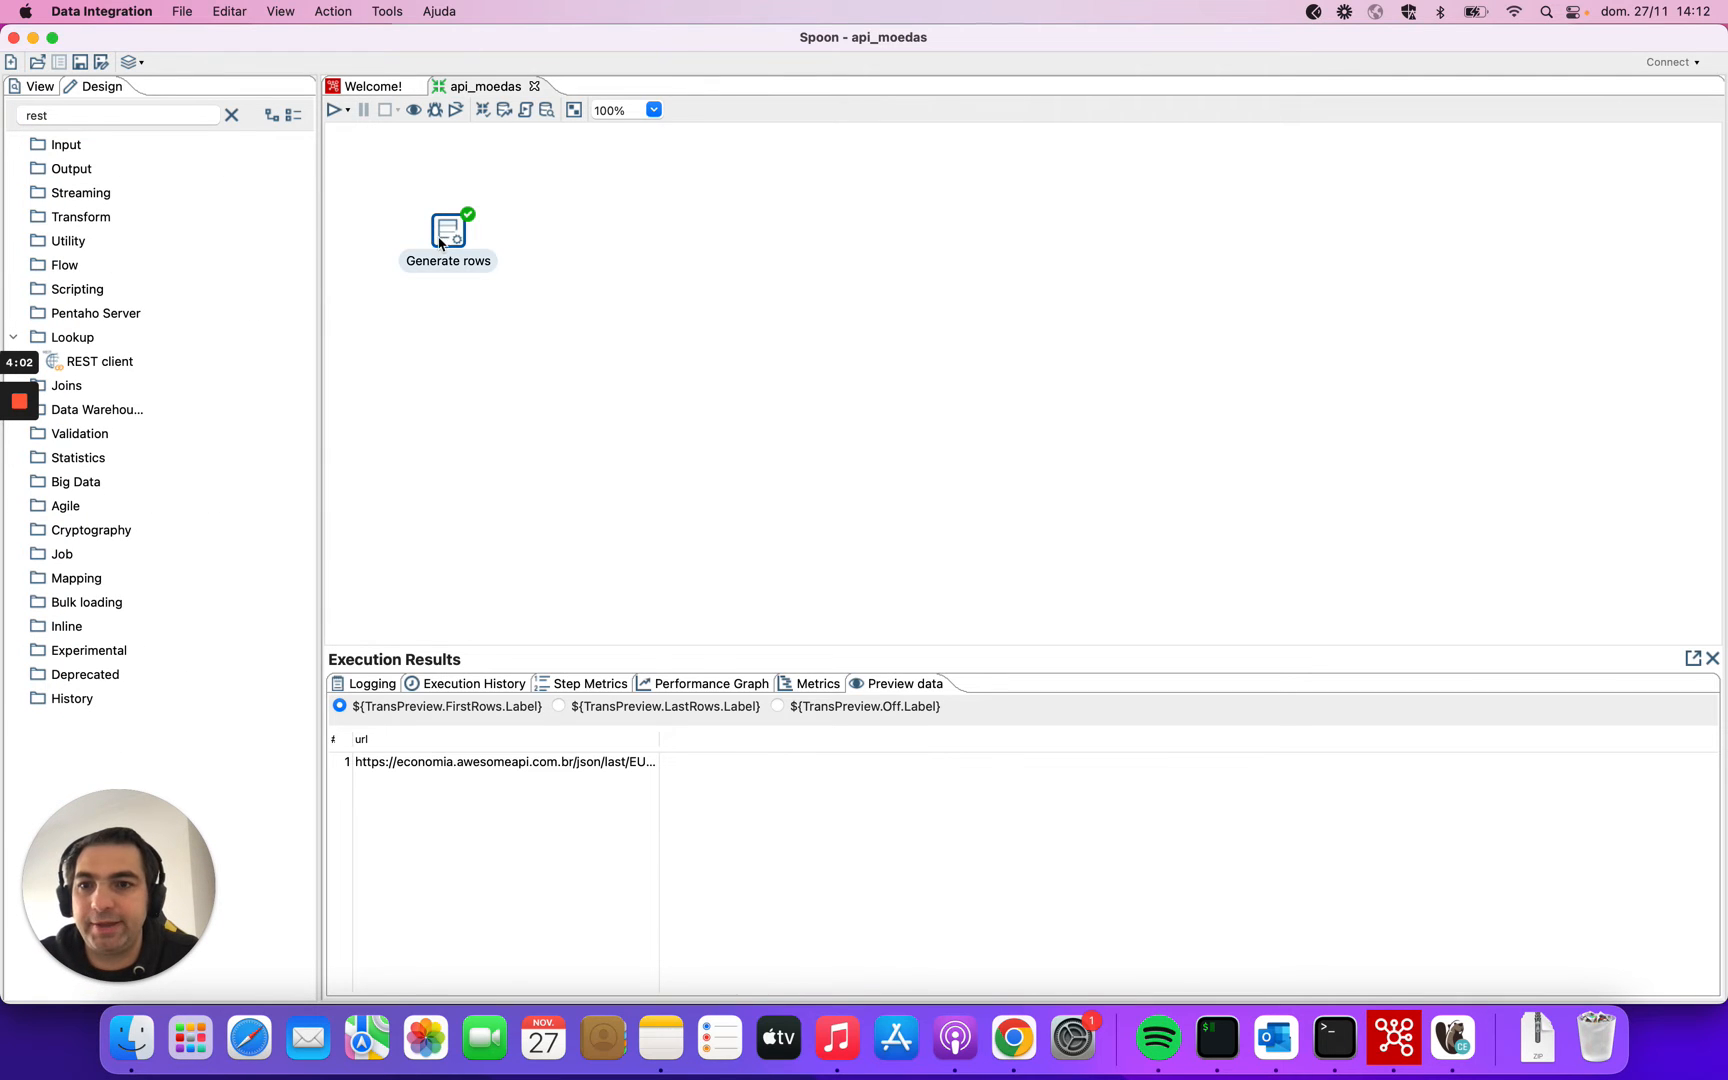
double_click(87, 369)
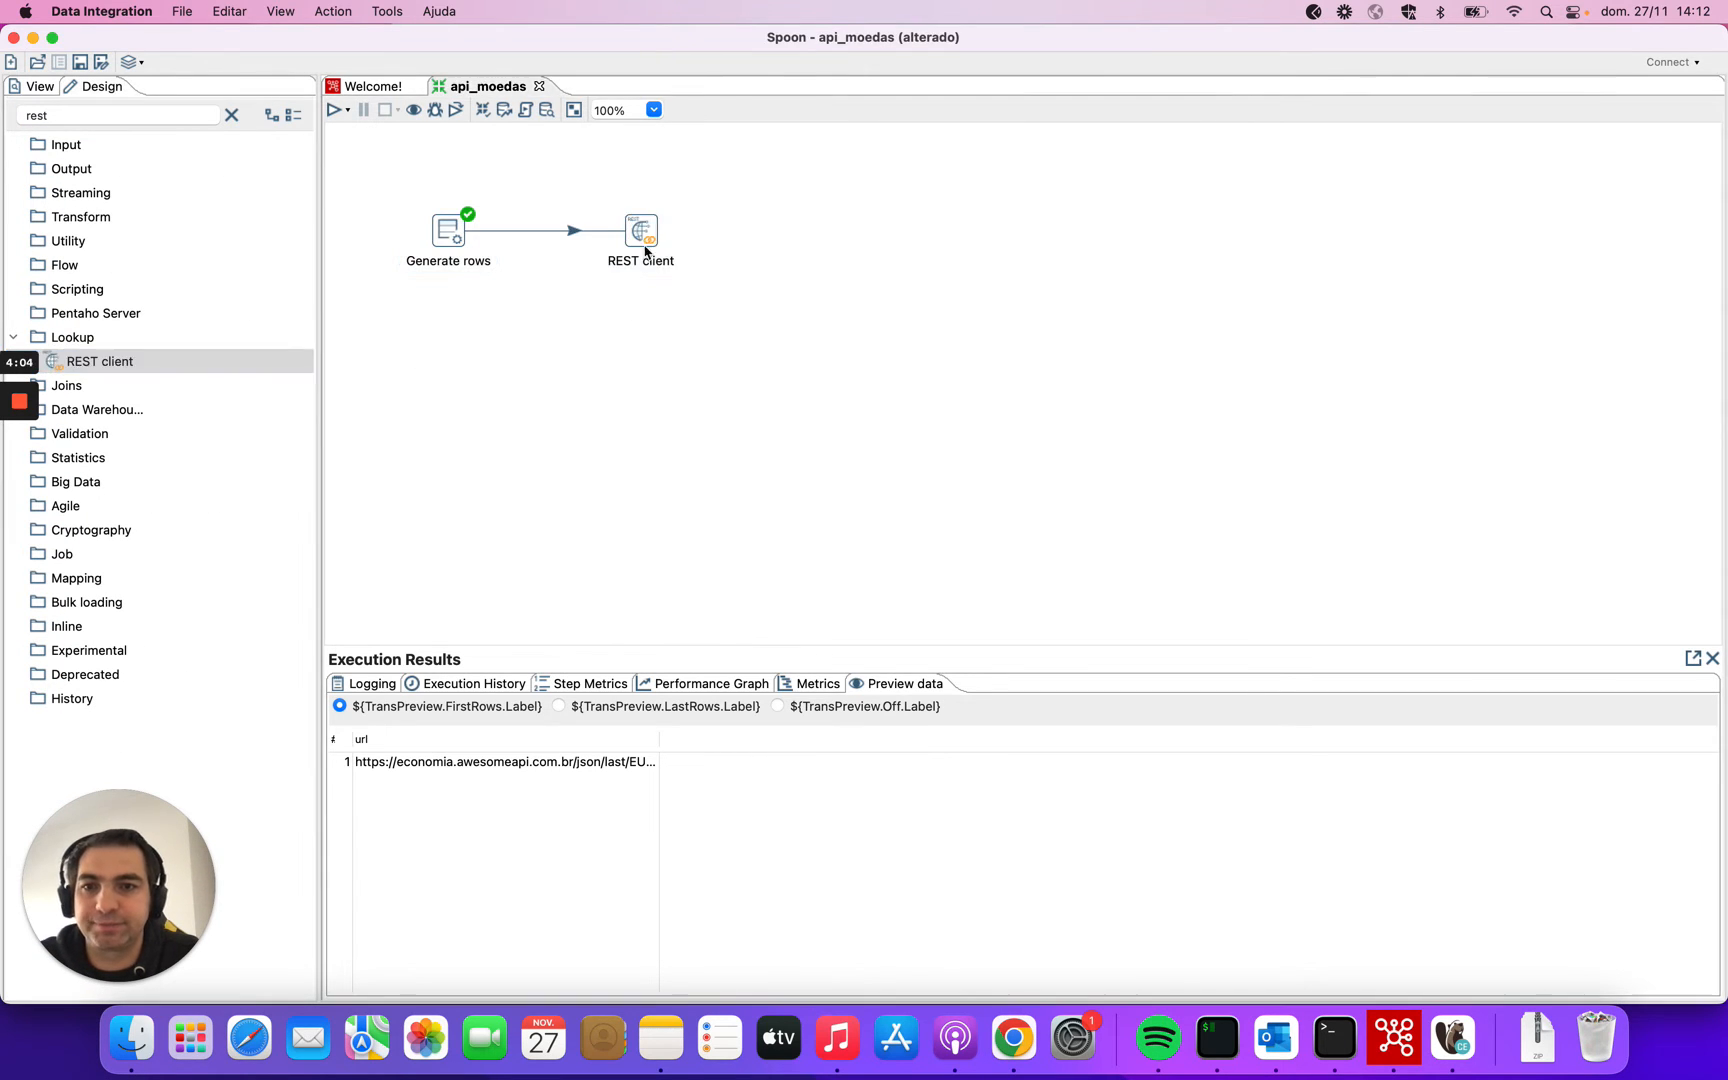
left_click_drag(657, 231, 572, 232)
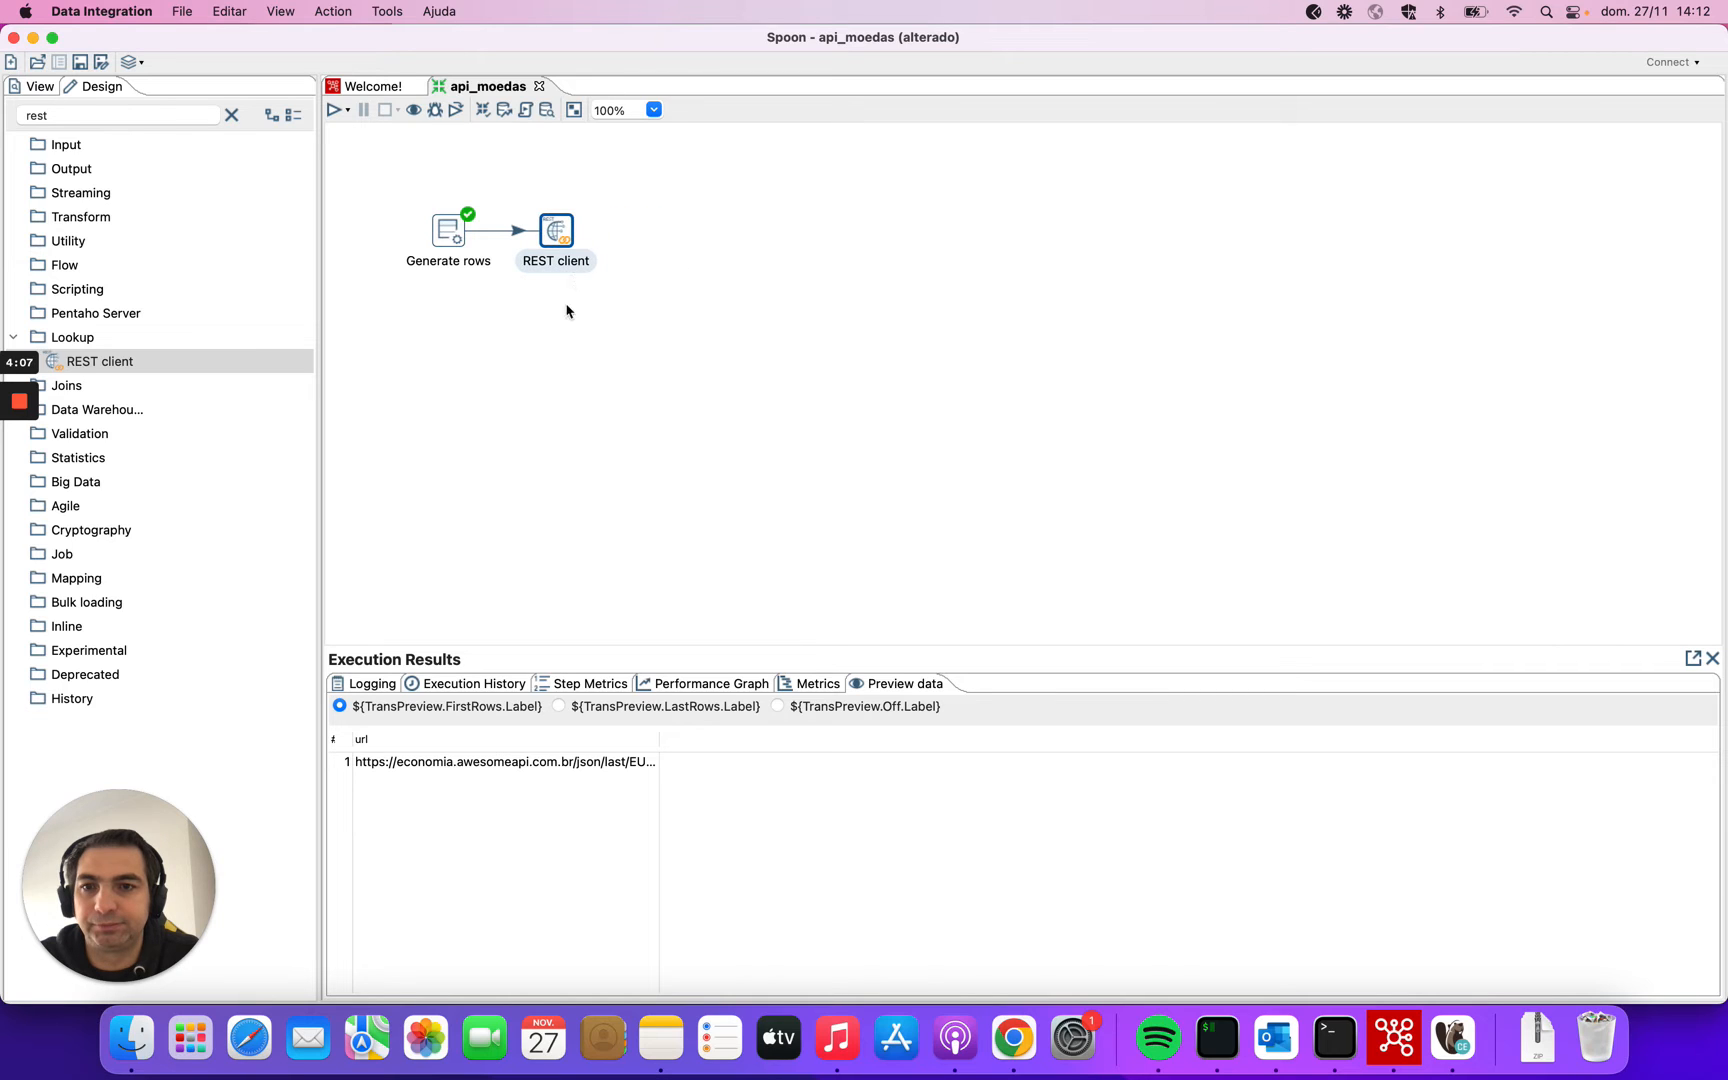
Set the REST client step to accept its URL from a field, using url as the URL field name.
double_click(557, 236)
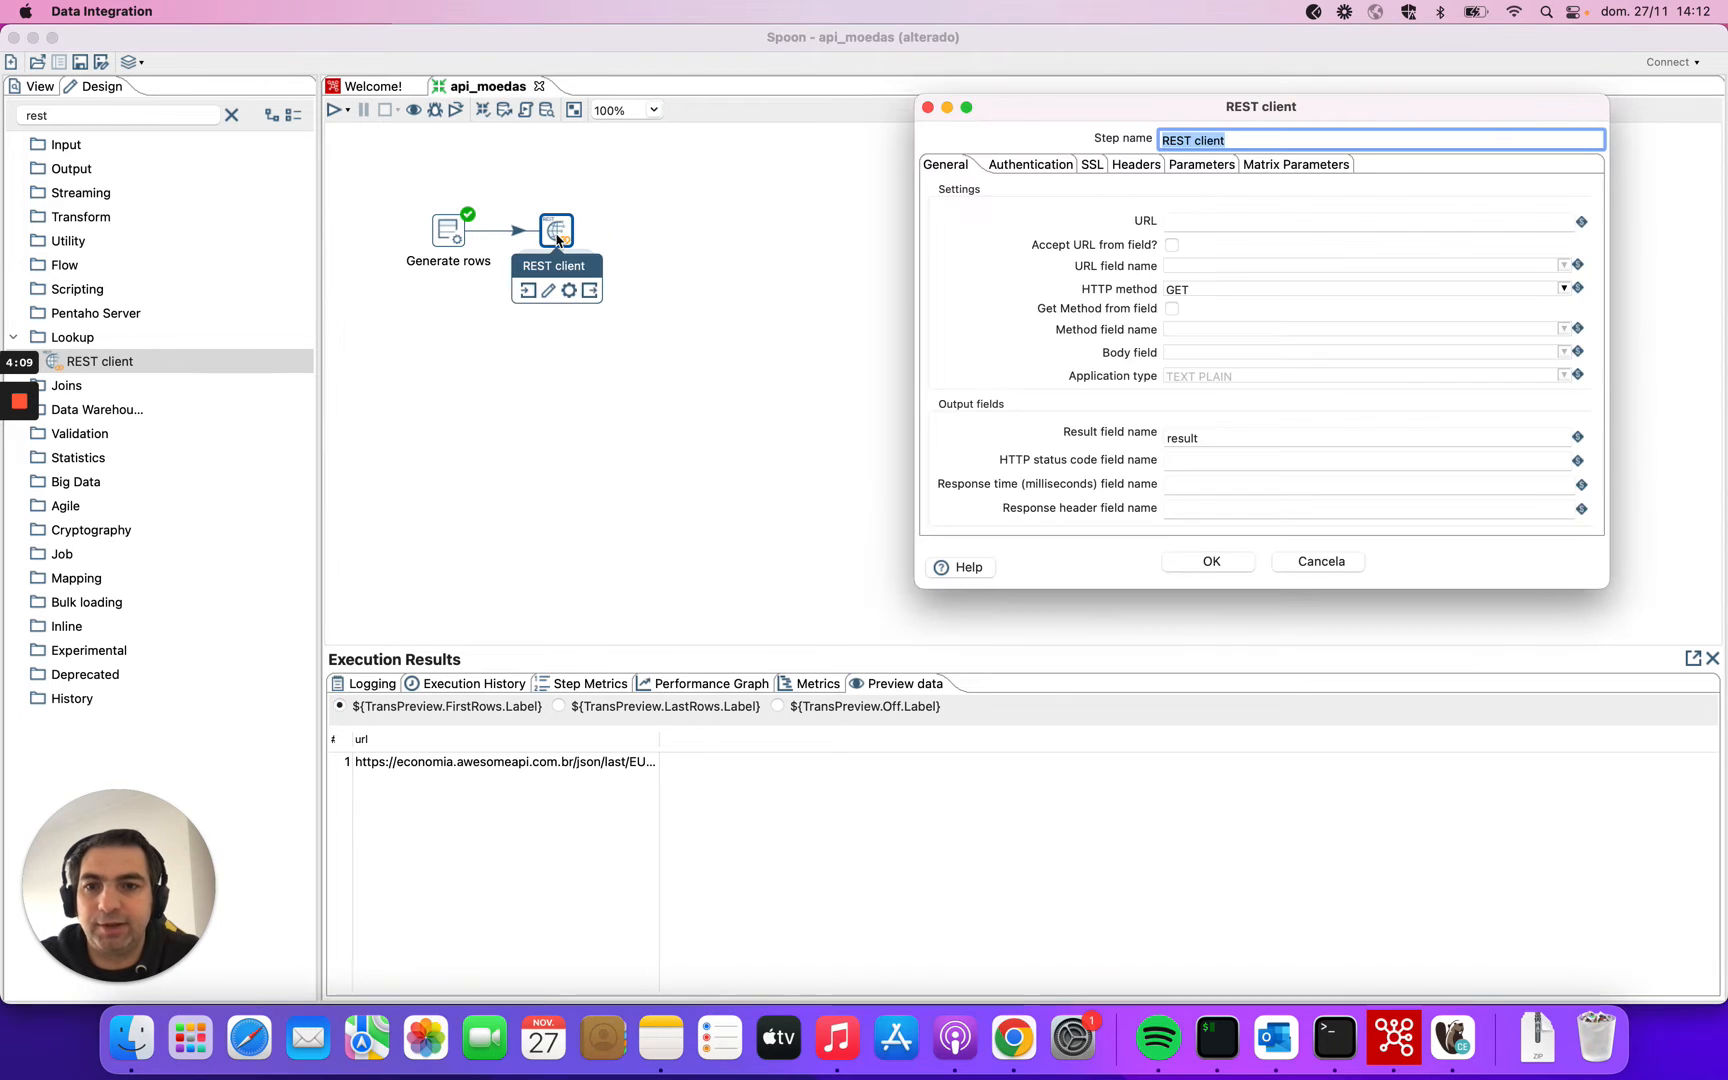
left_click(1172, 245)
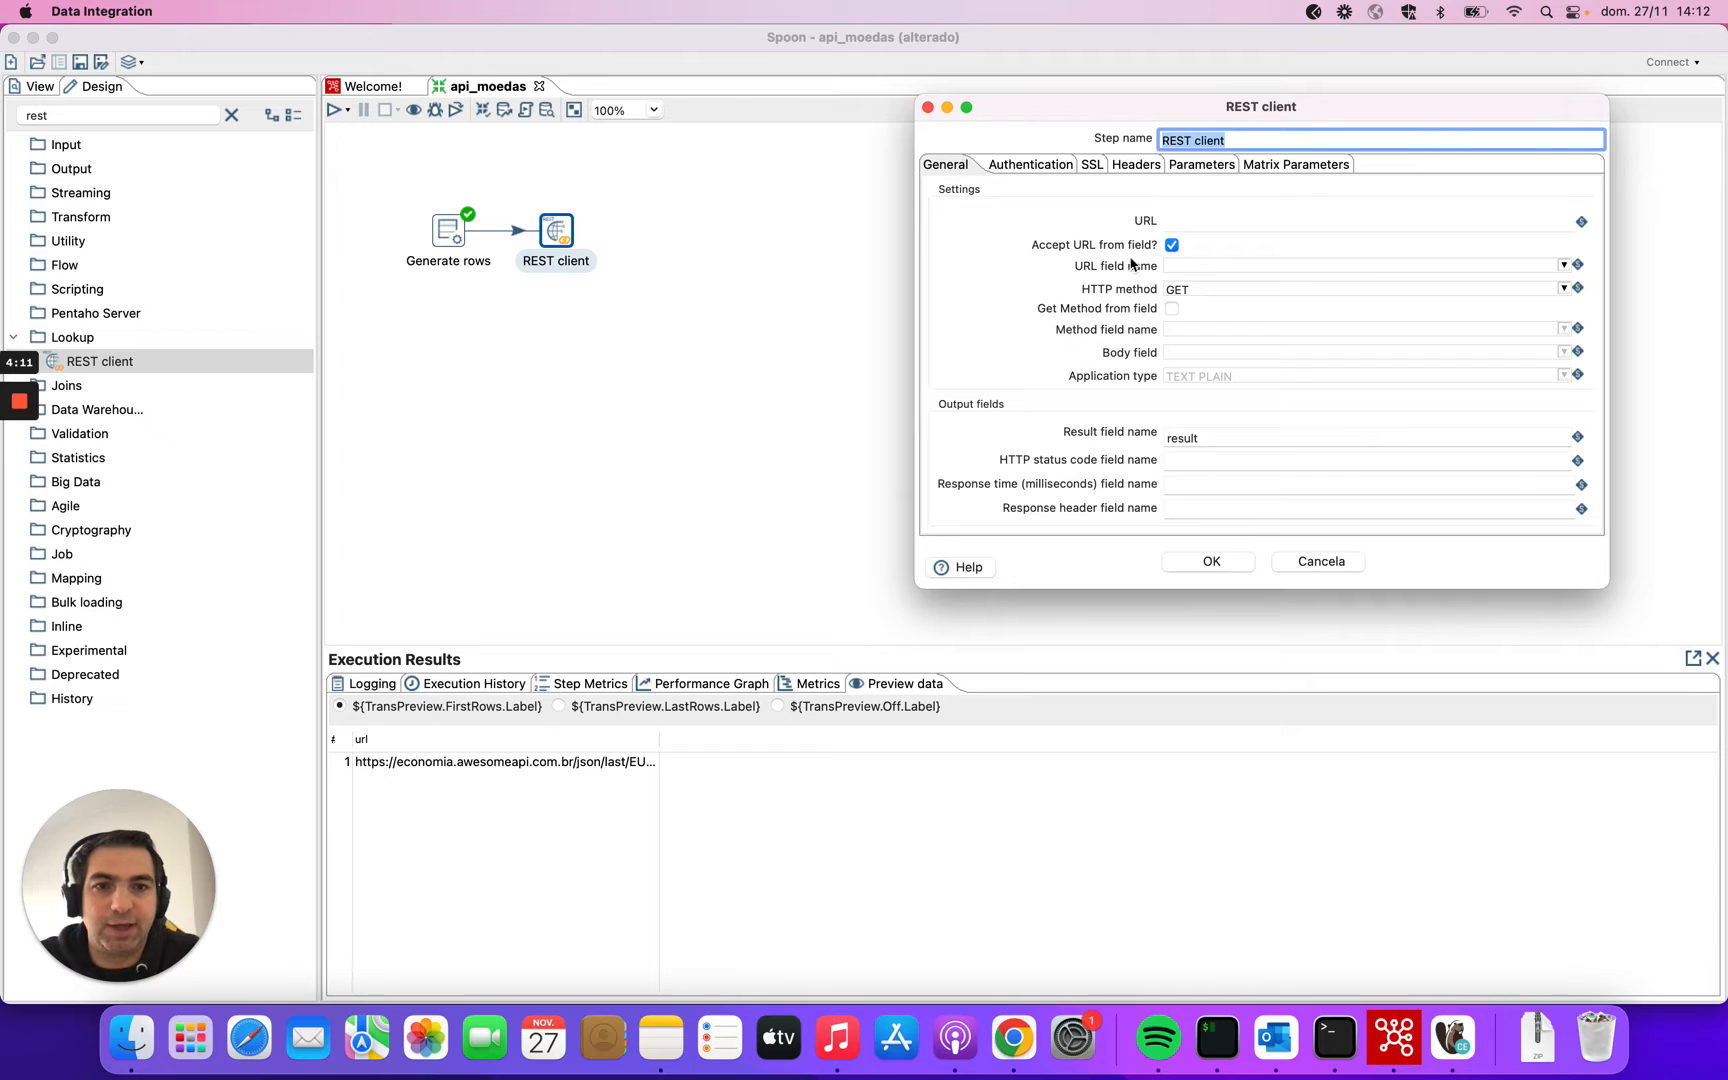
left_click(1563, 266)
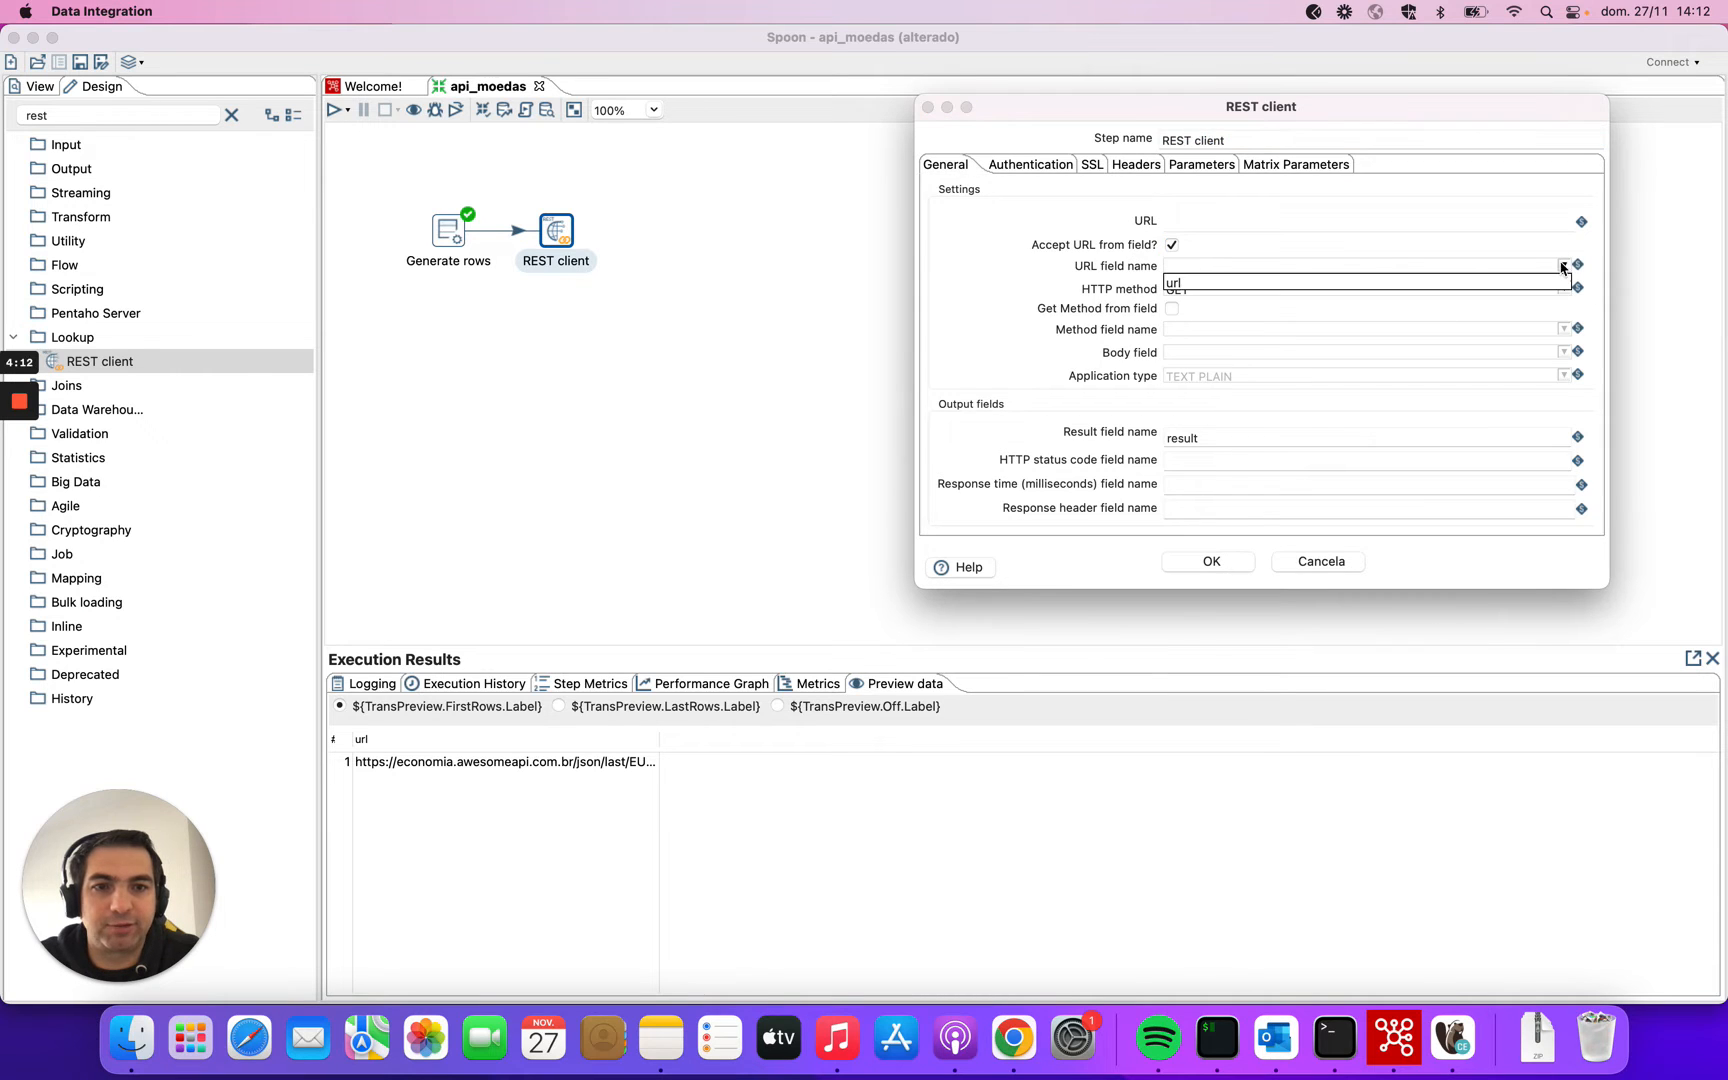
left_click(1228, 283)
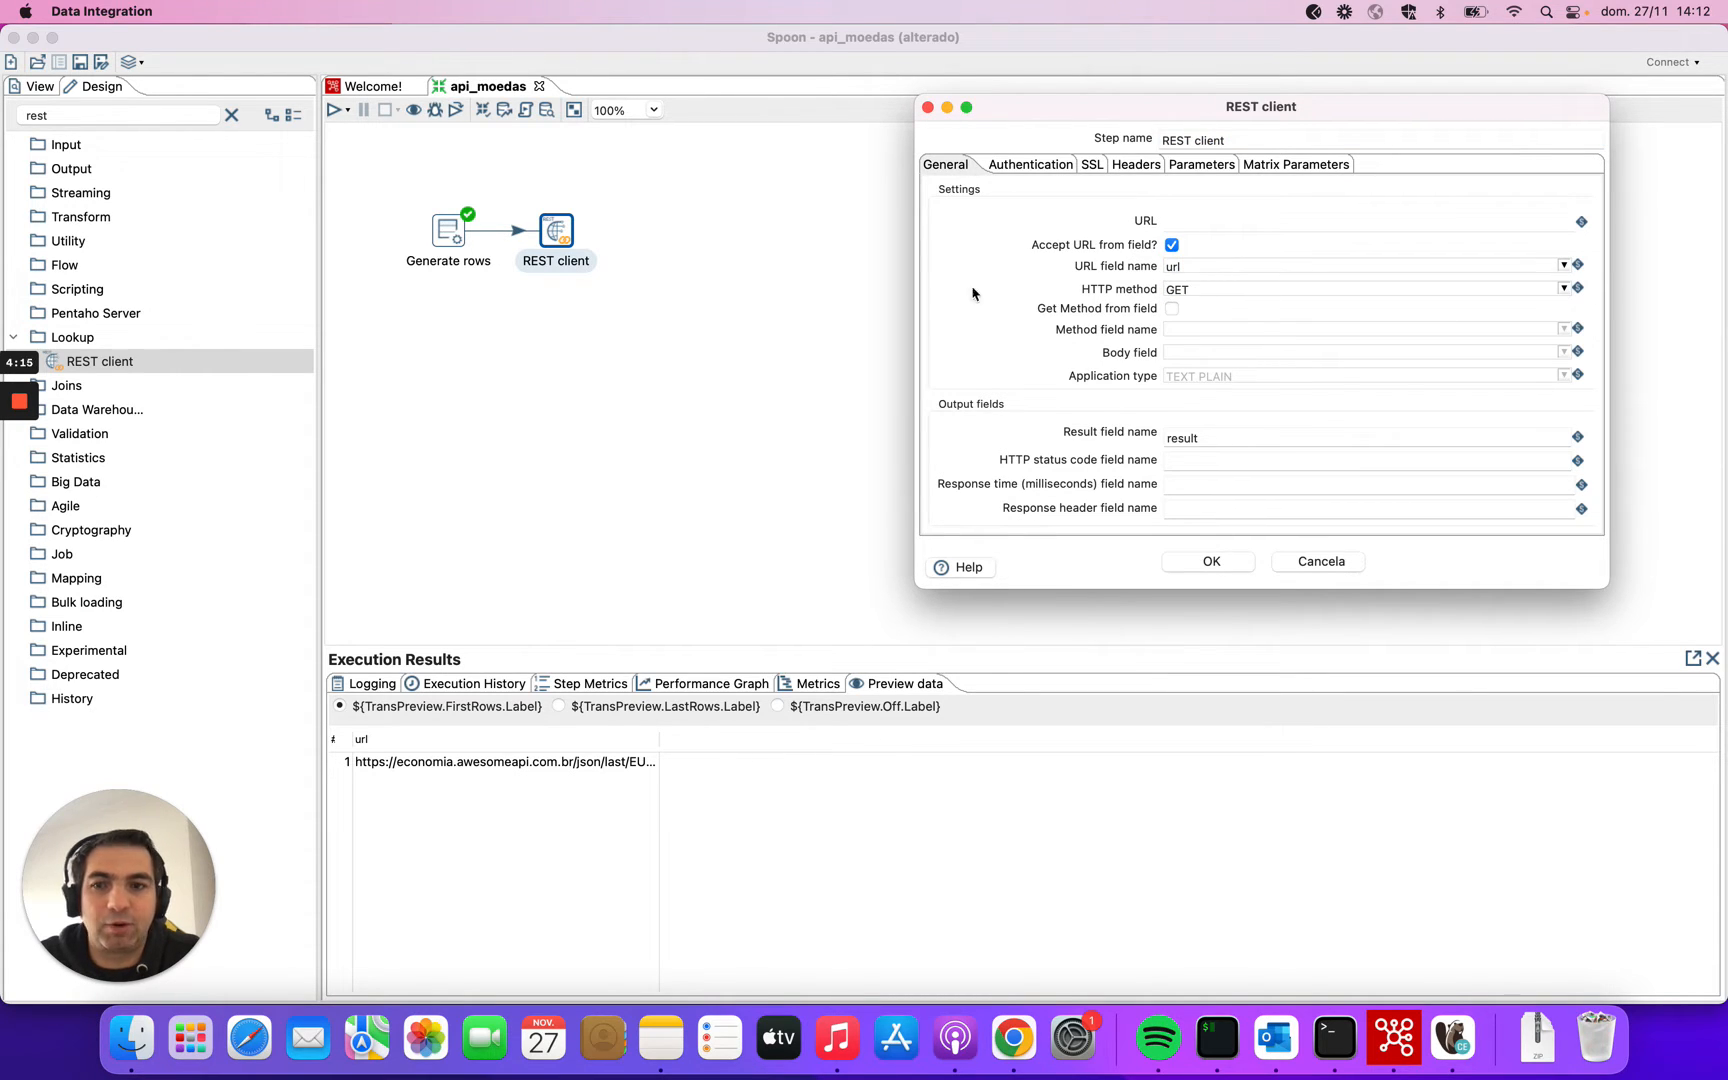
Mark the GET method in the REST client settings, and review the HTTP methods offered for the request in Postman in Chrome.
mouse_move(3, 511)
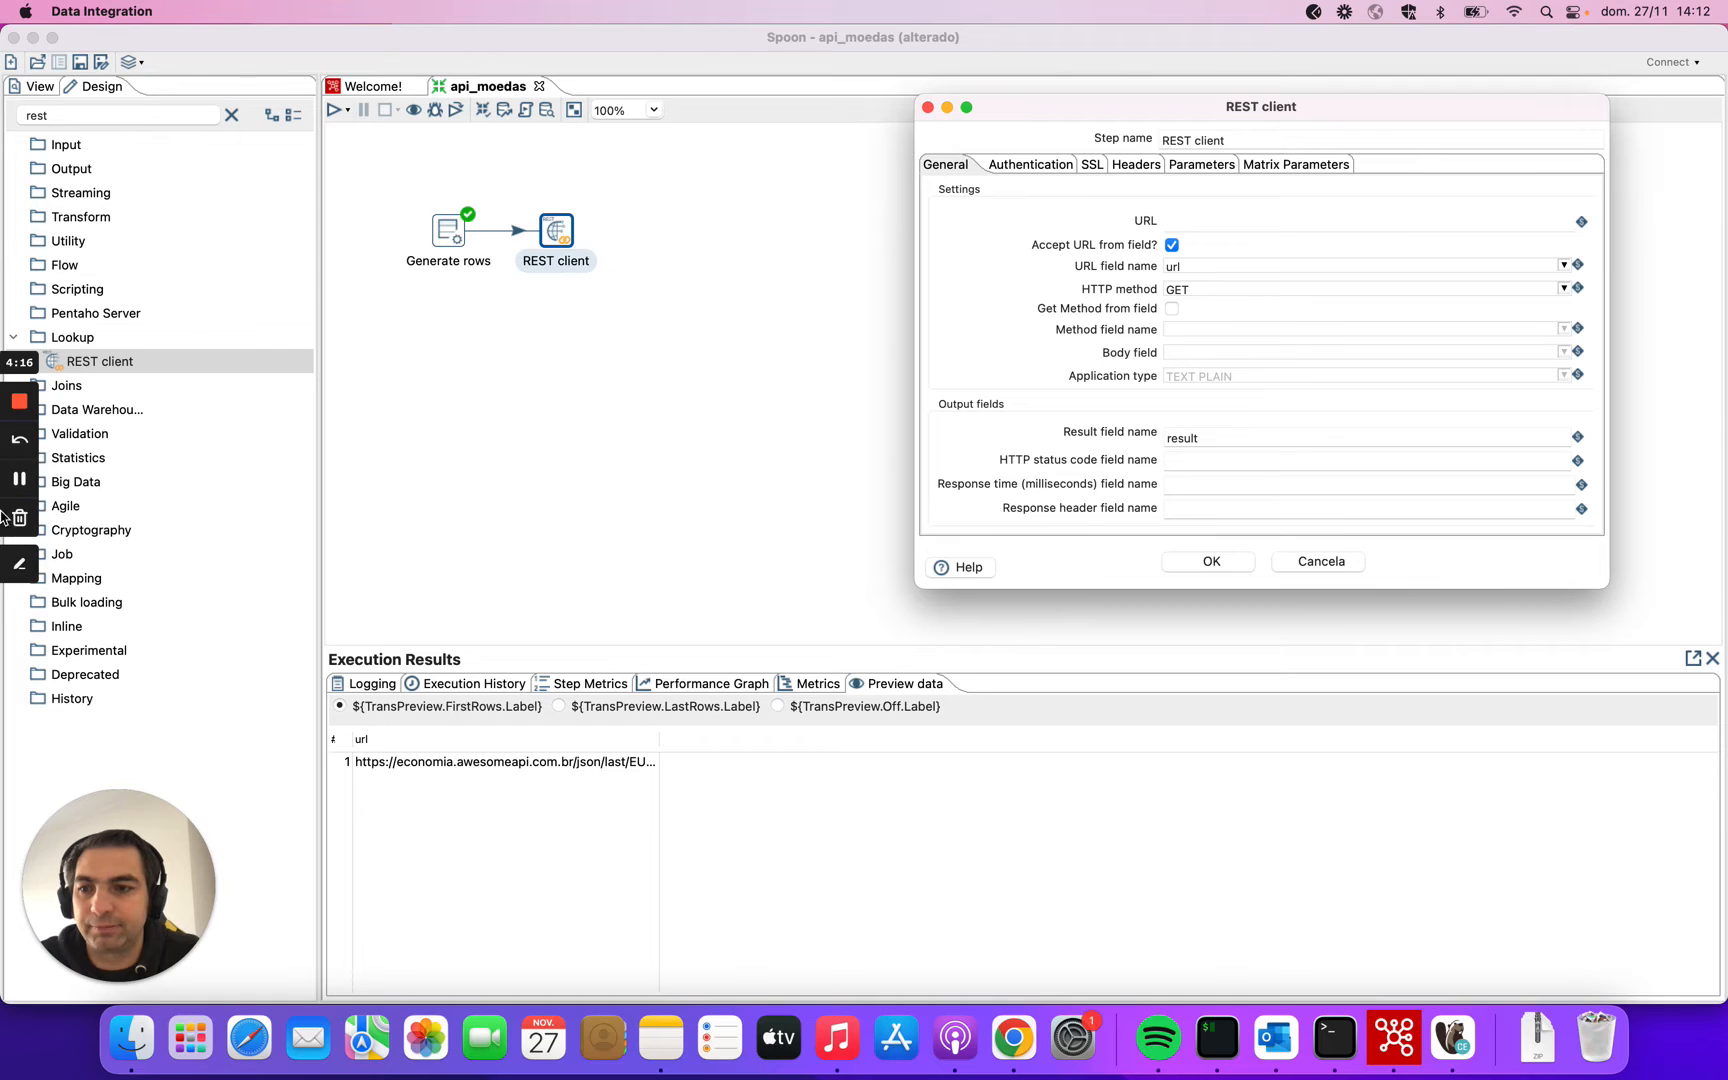
left_click(19, 565)
left_click_drag(1226, 287, 1190, 289)
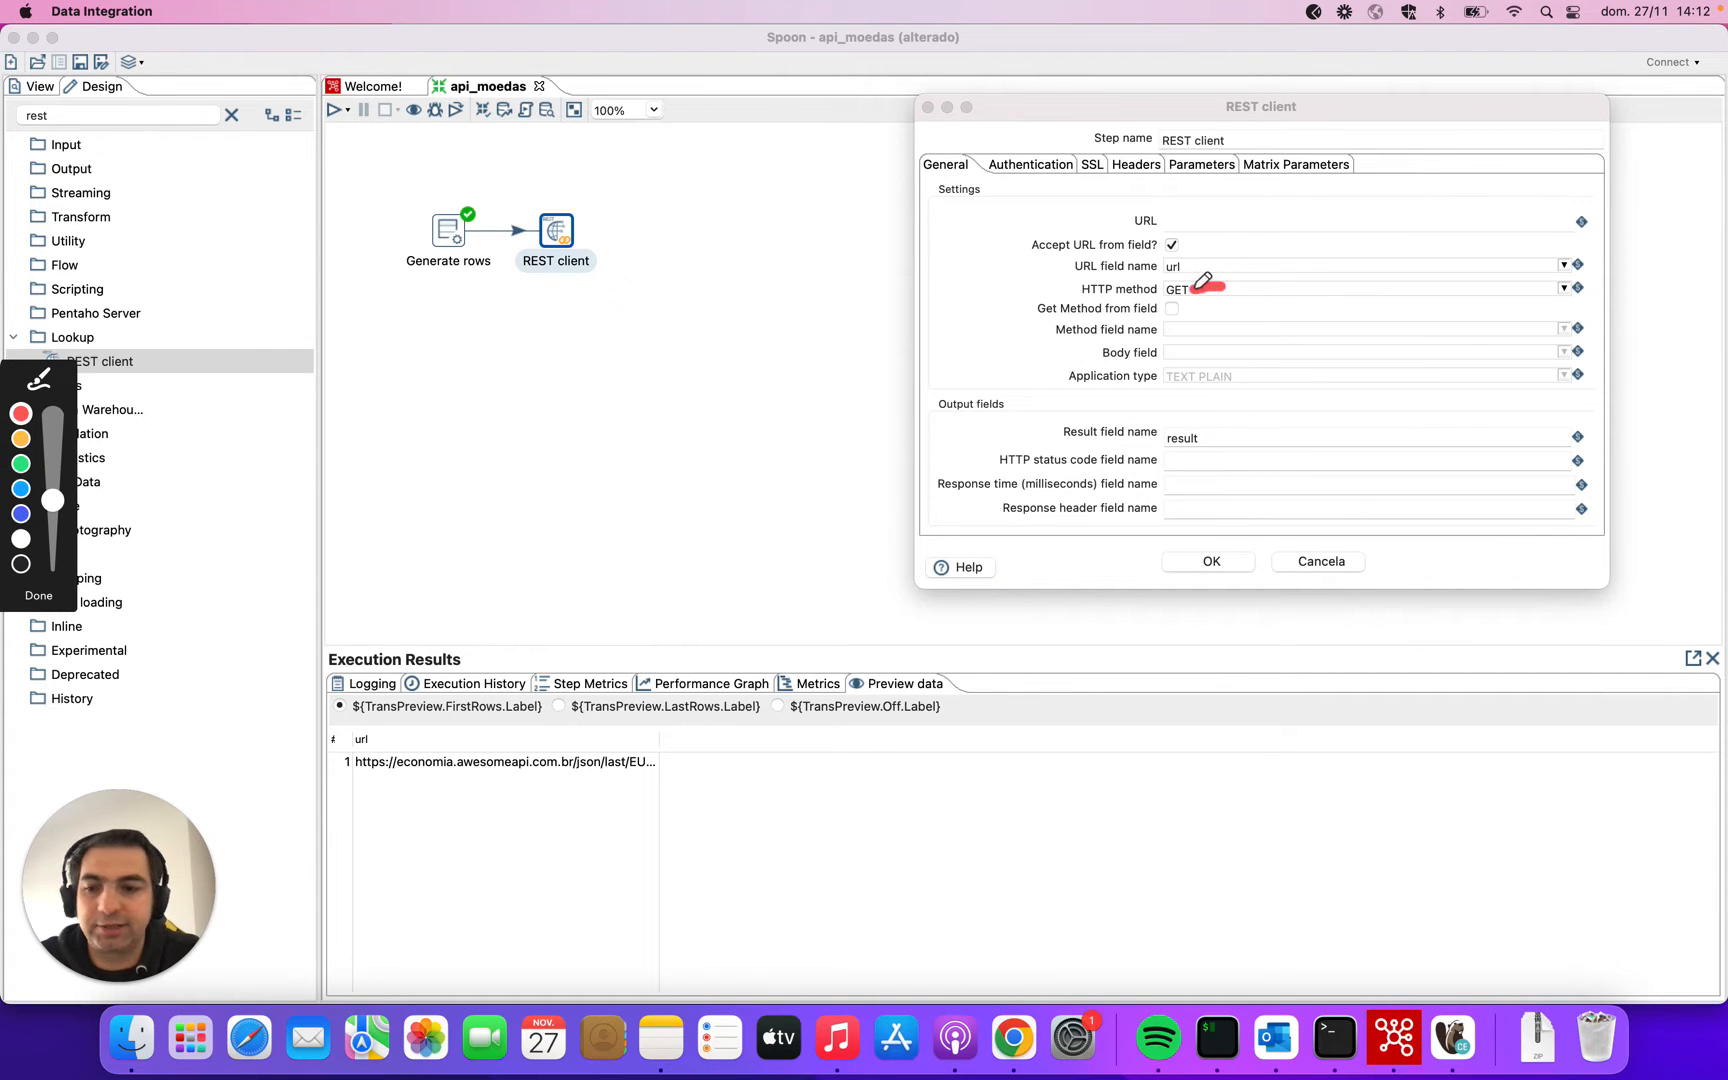
left_click(1022, 1024)
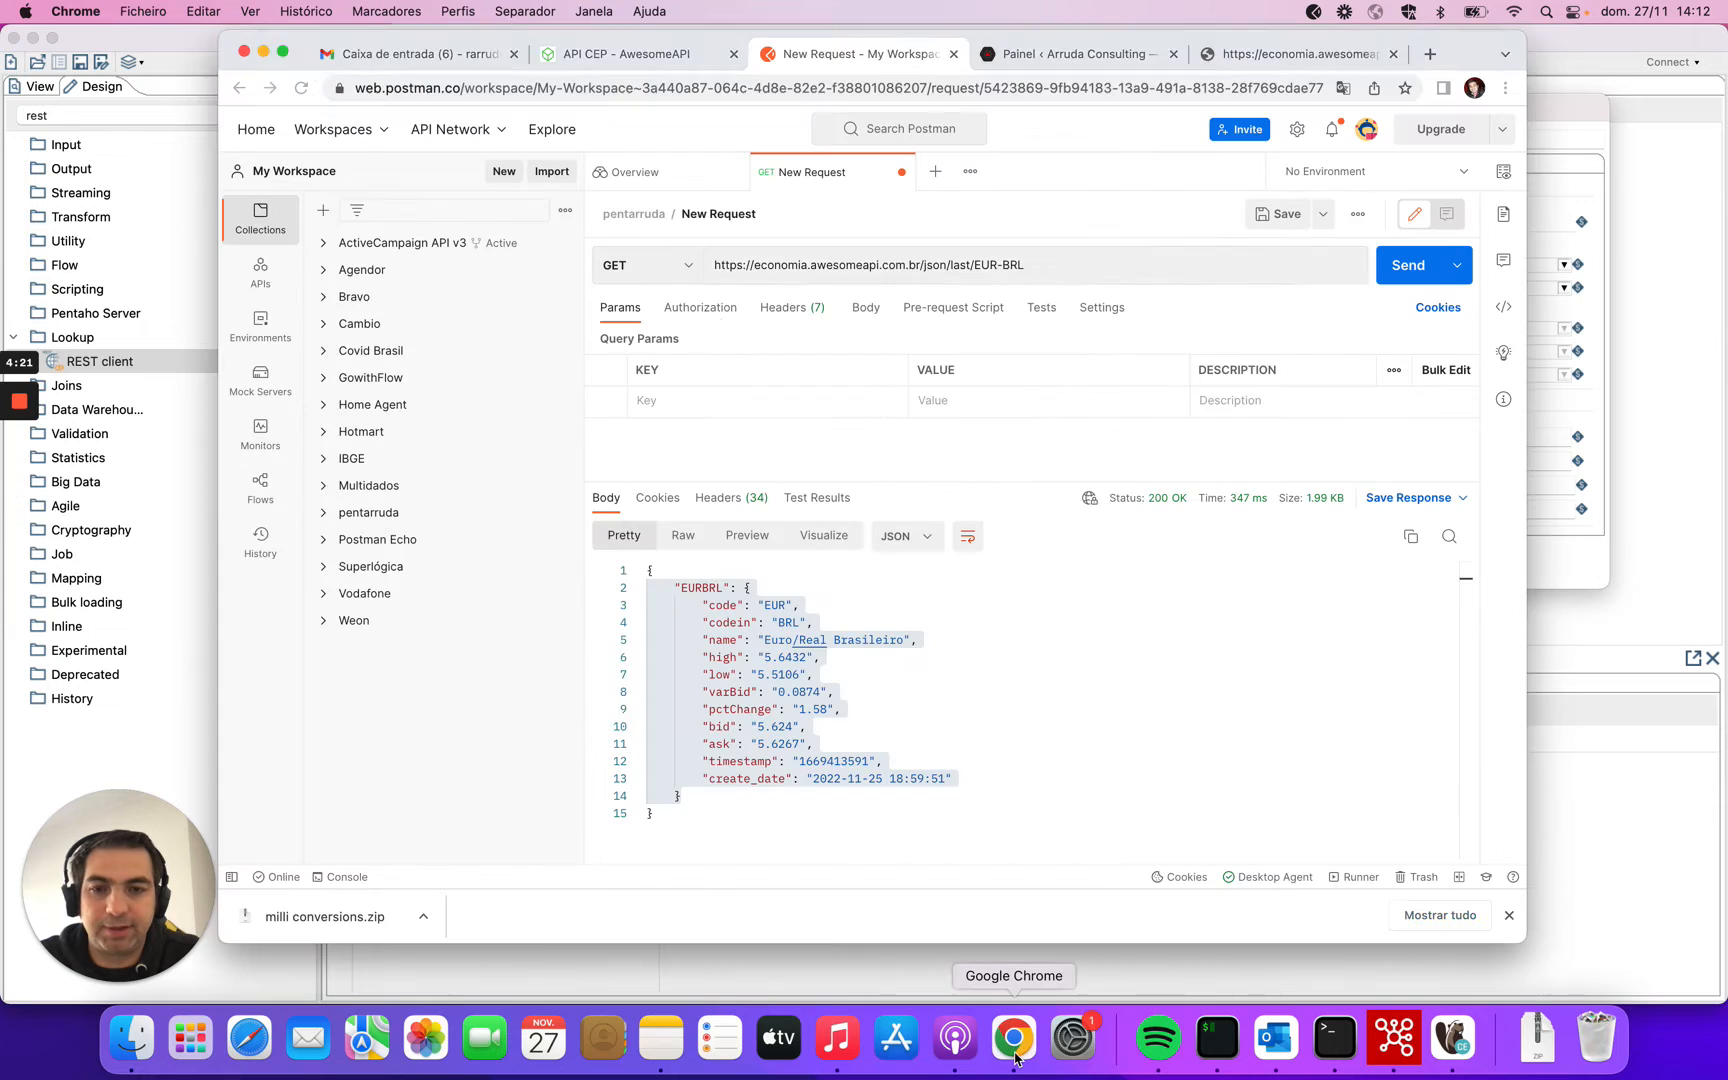
left_click(690, 266)
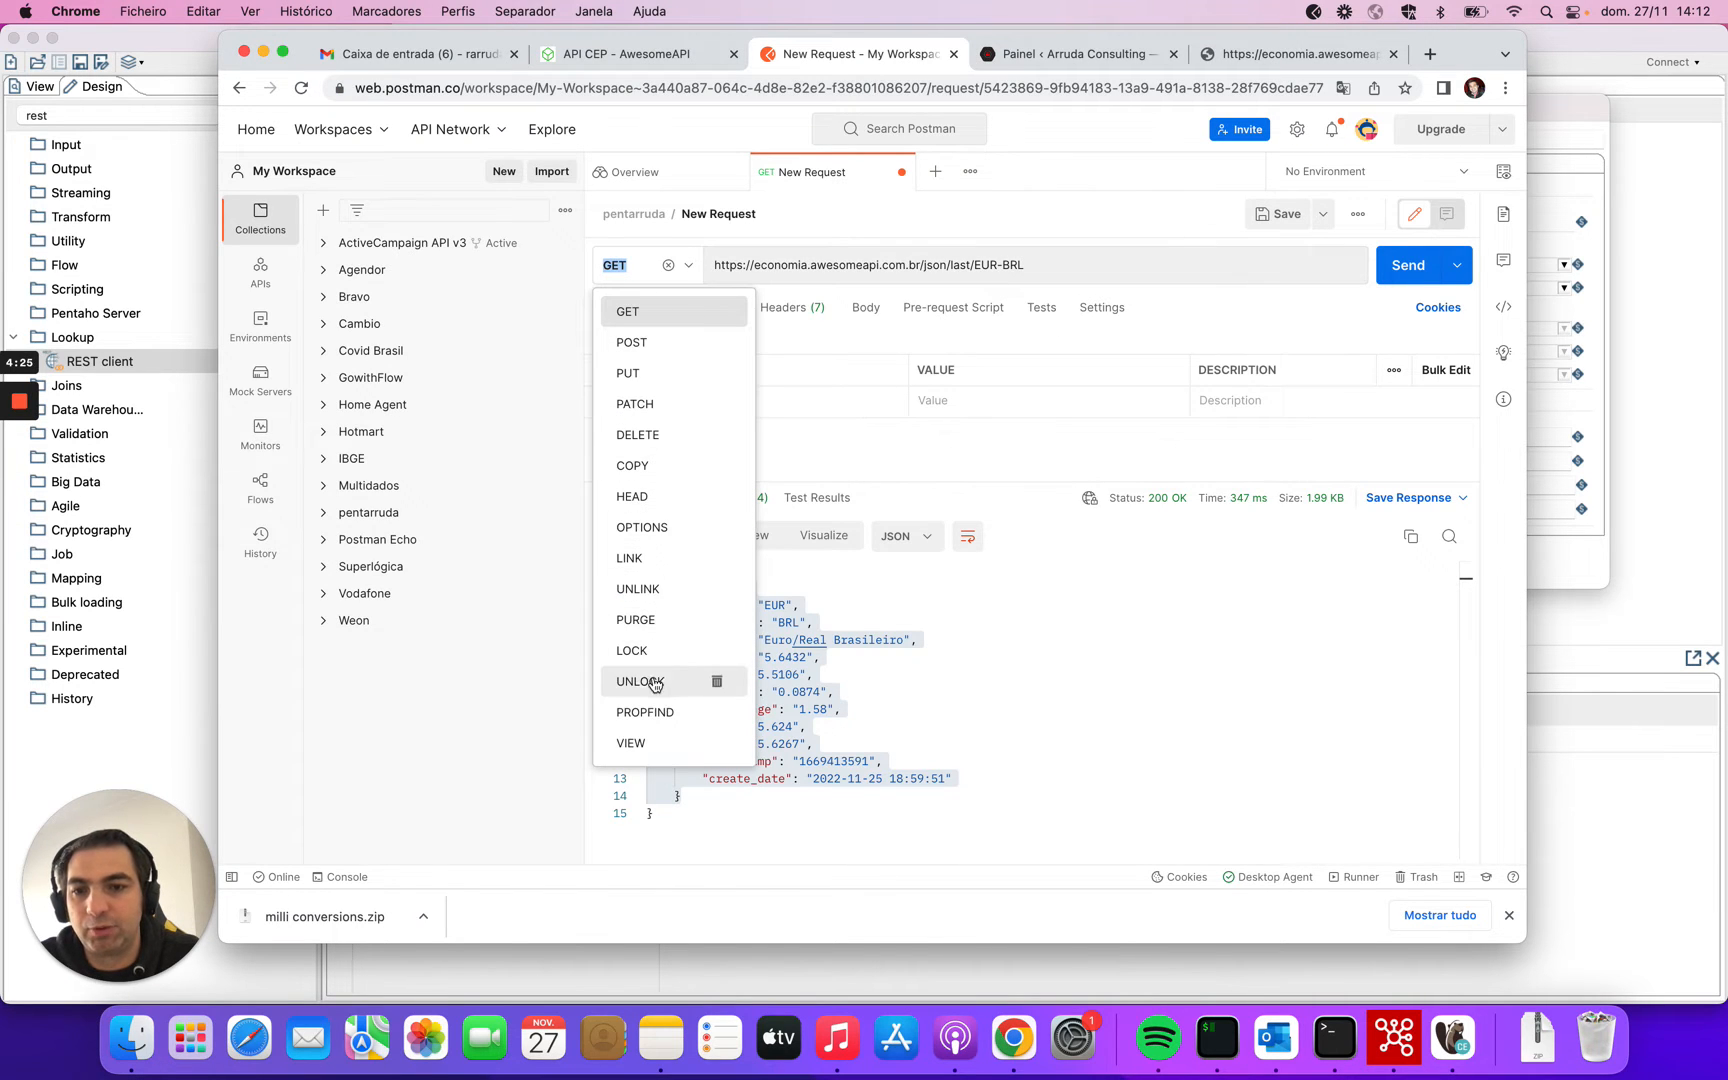
left_click(932, 220)
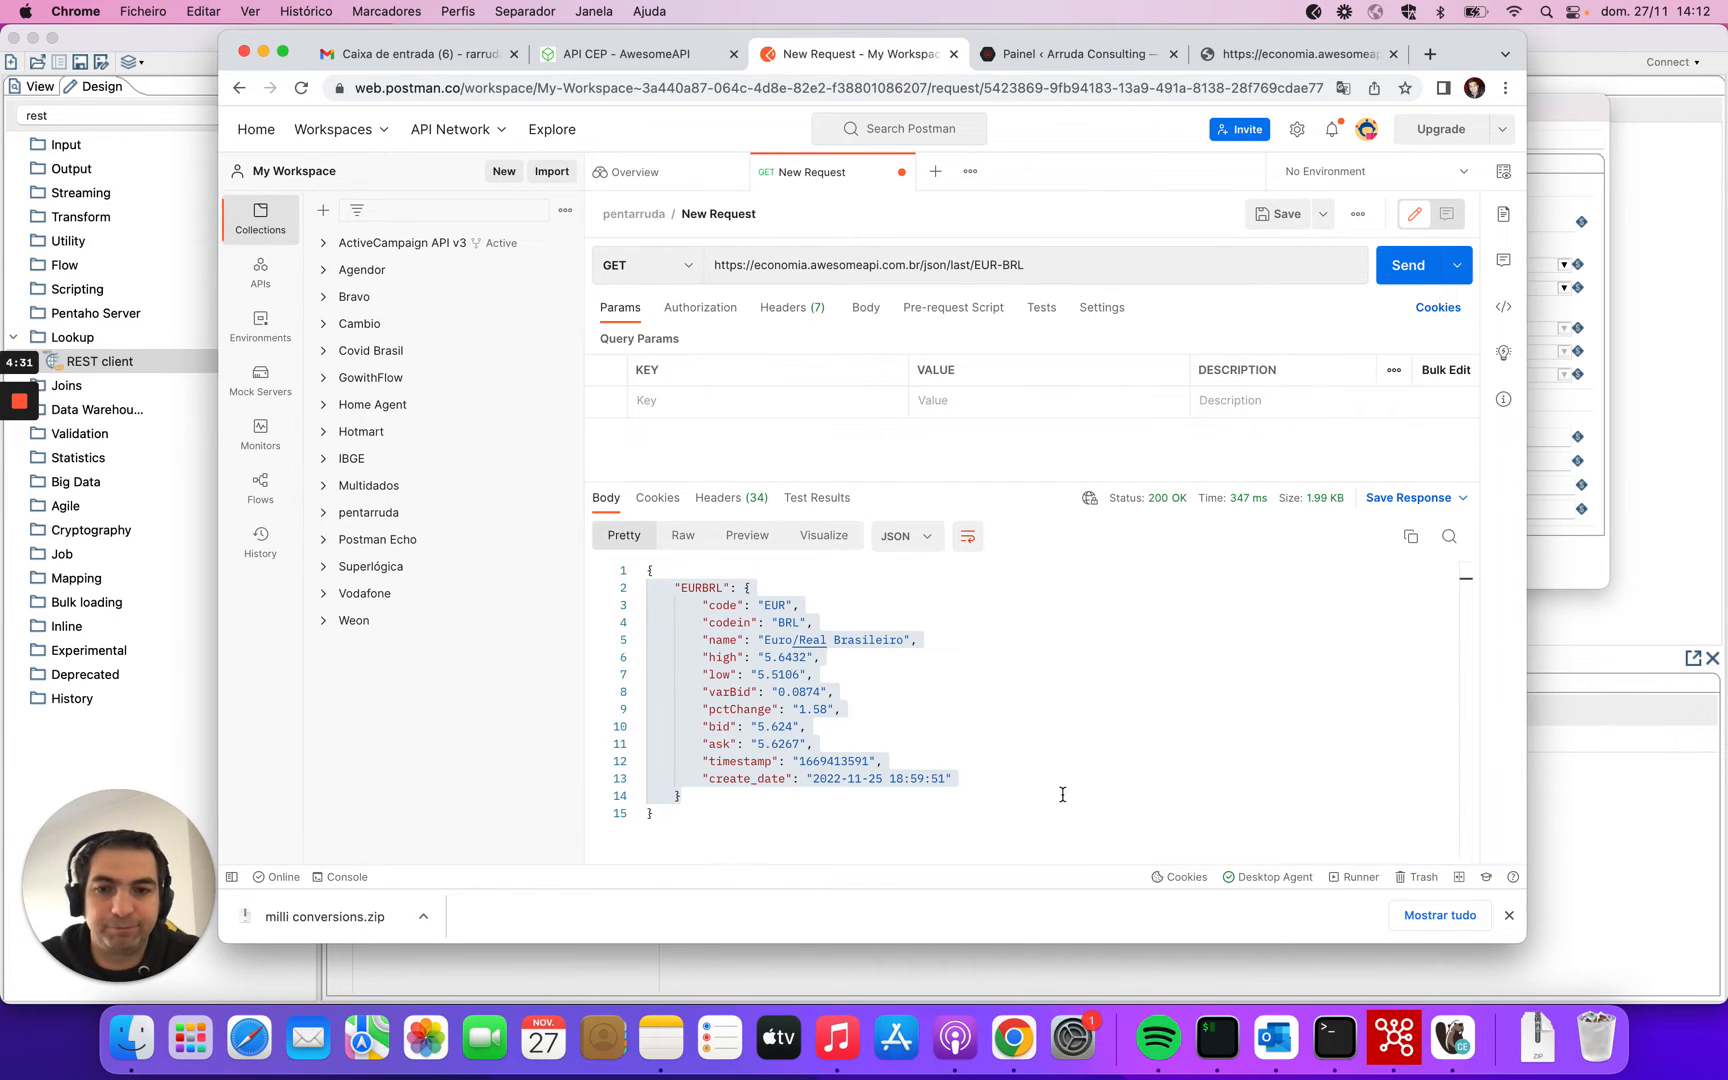
Return to Pentaho Data Integration and accept the REST client settings, keeping result as the result field name.
left_click(1394, 1037)
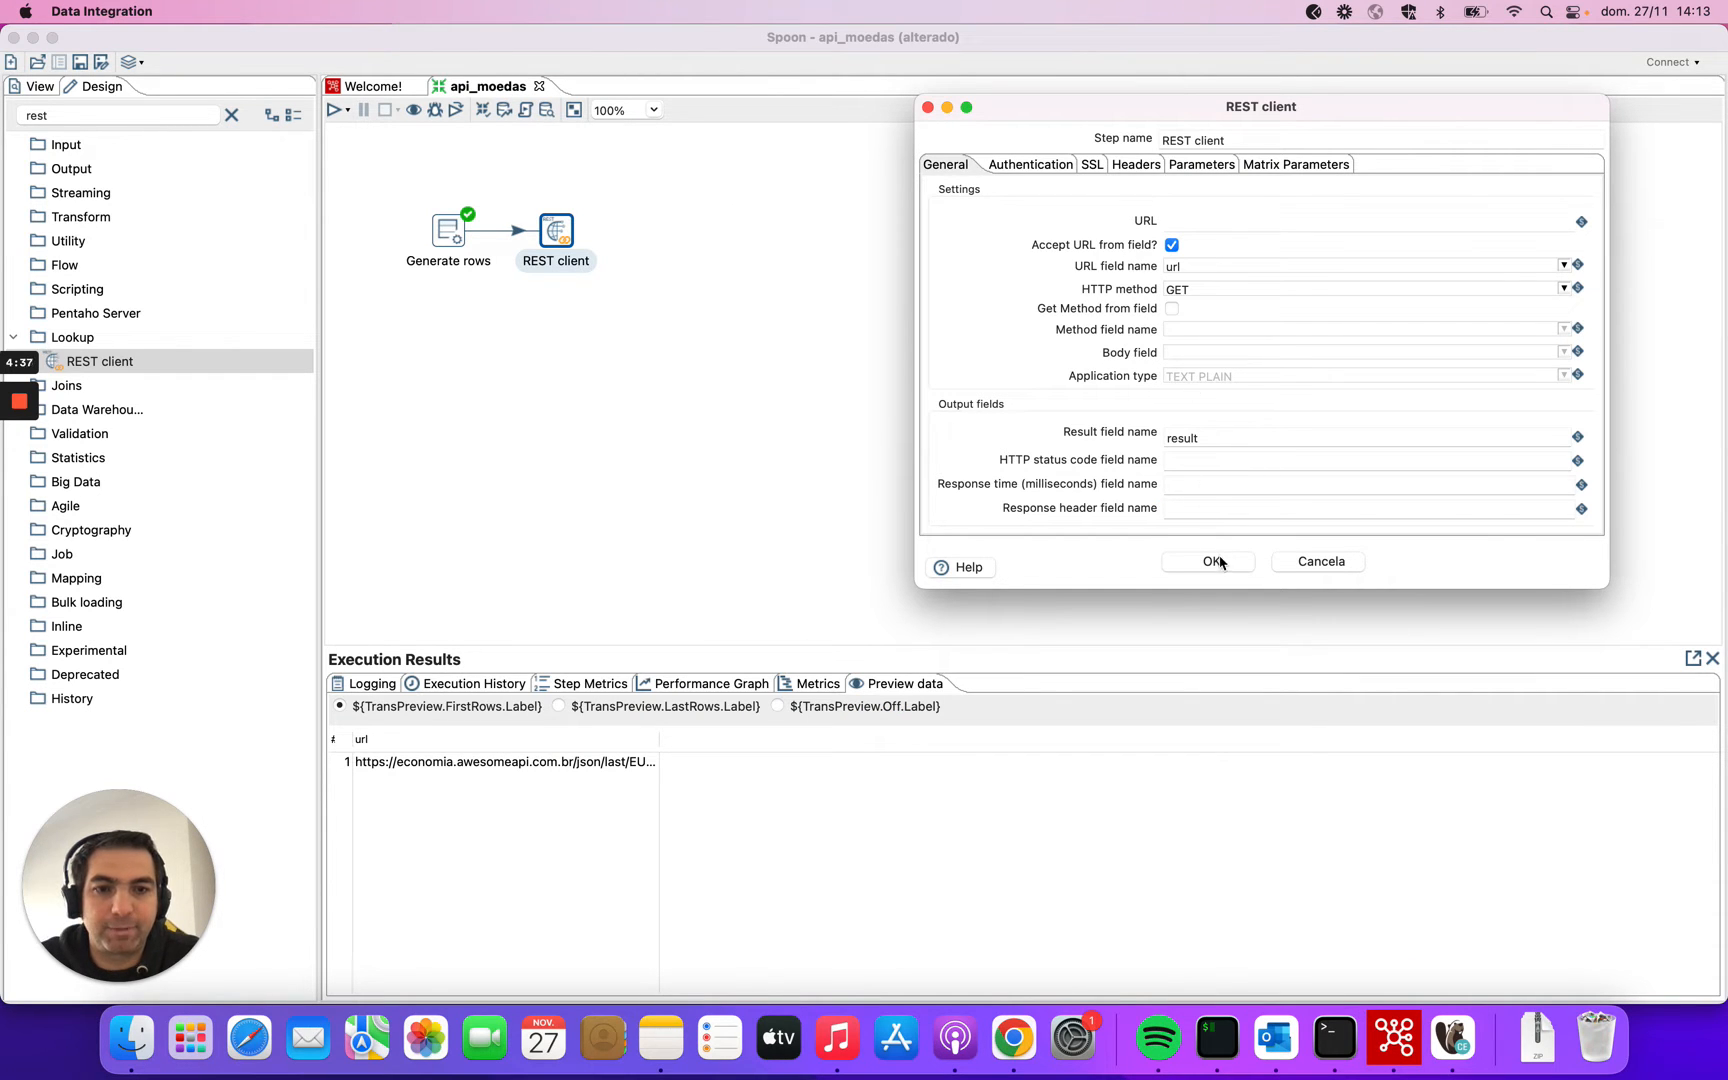
double_click(1231, 438)
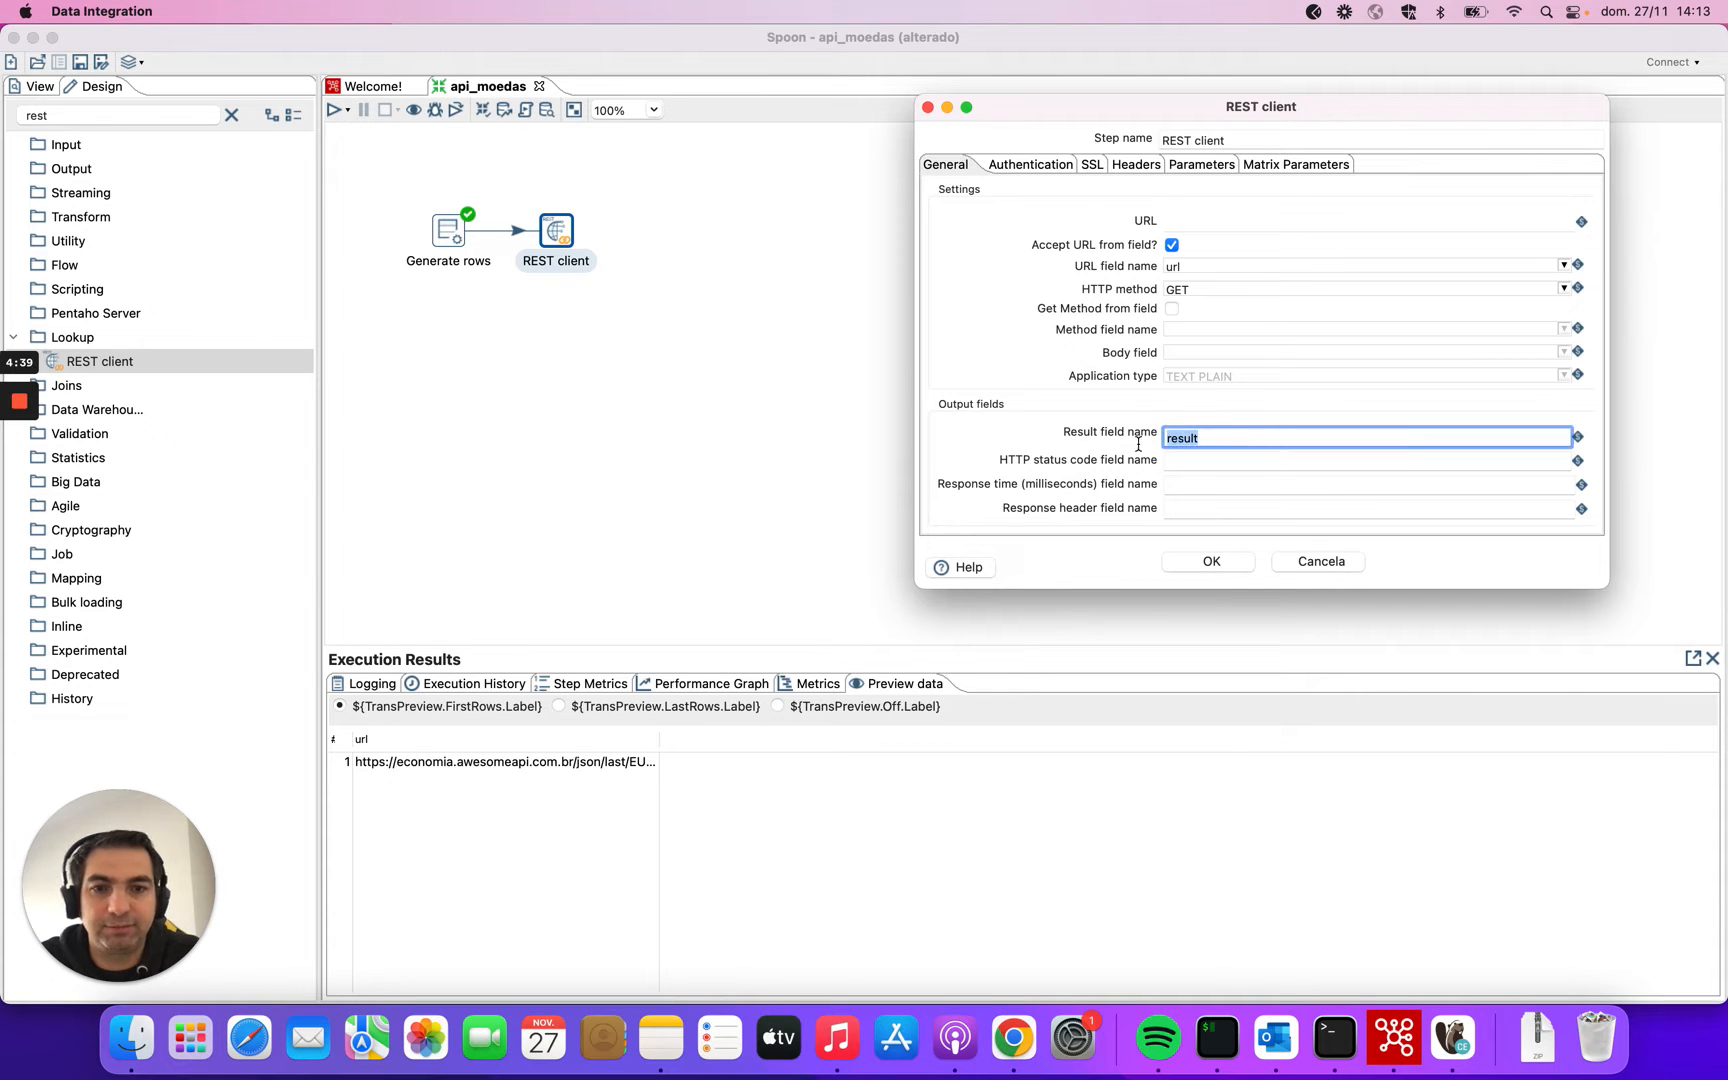
left_click(1219, 441)
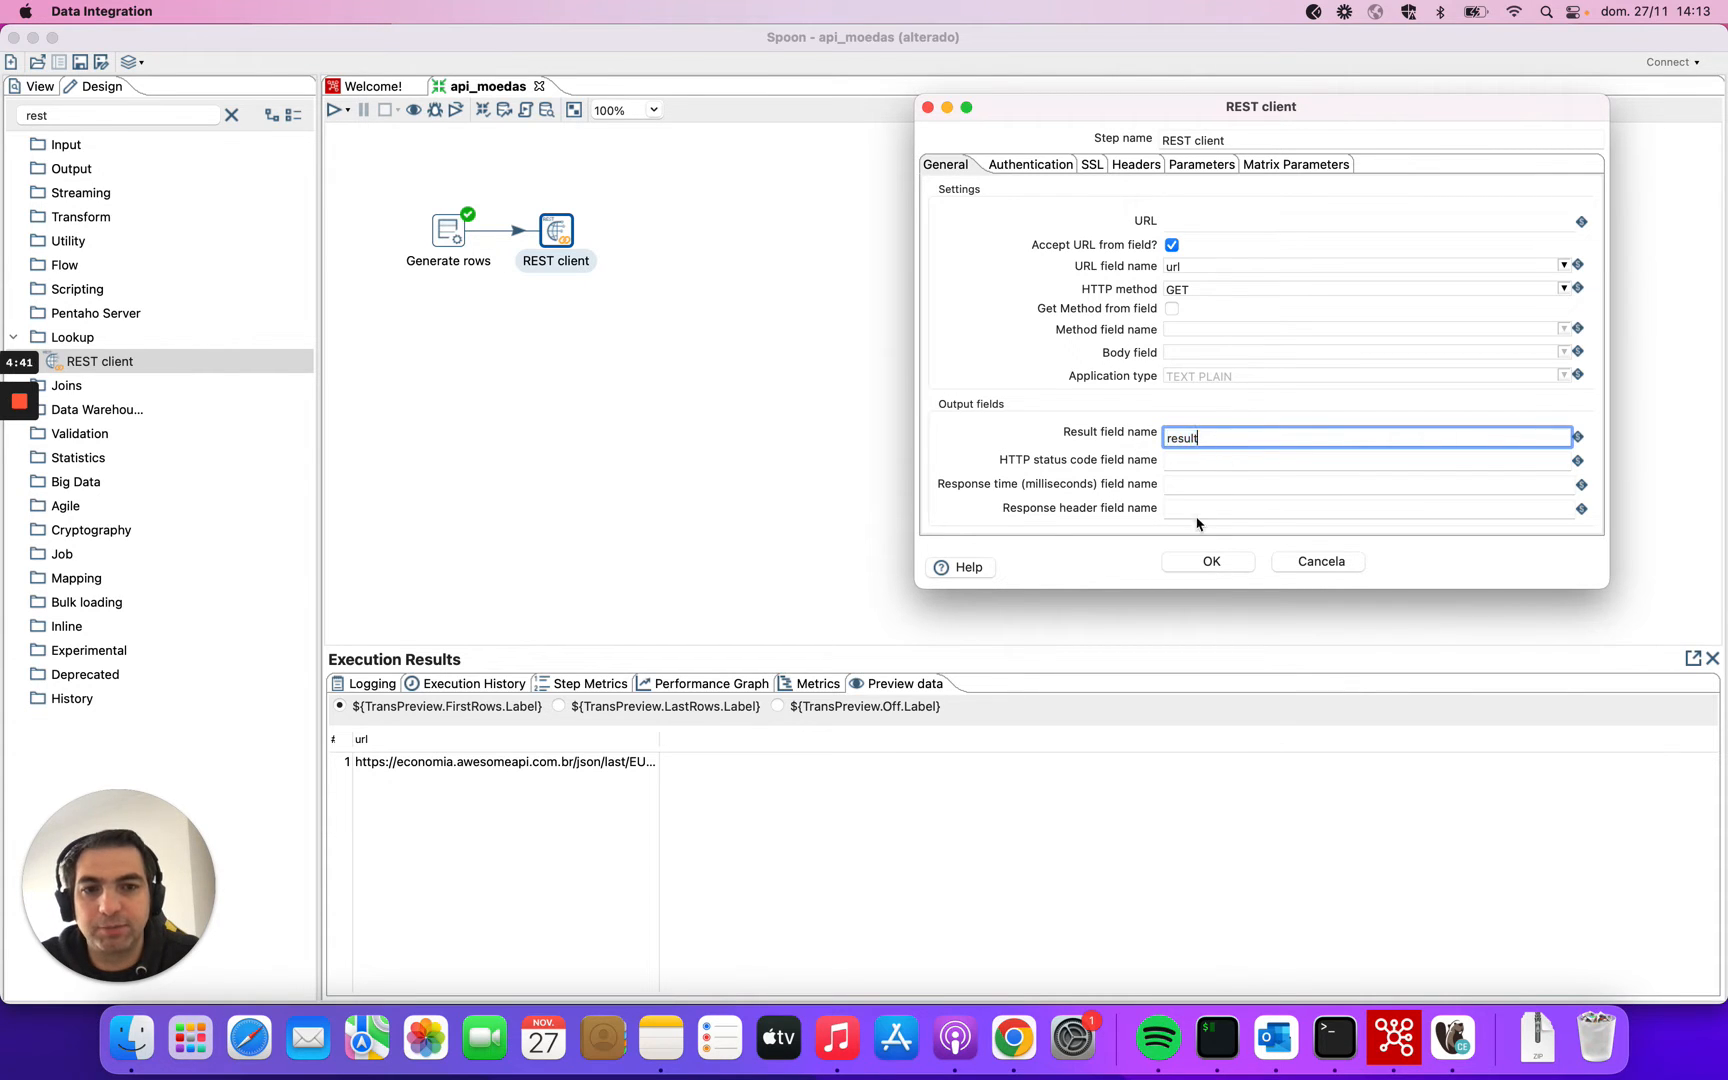
left_click(1207, 561)
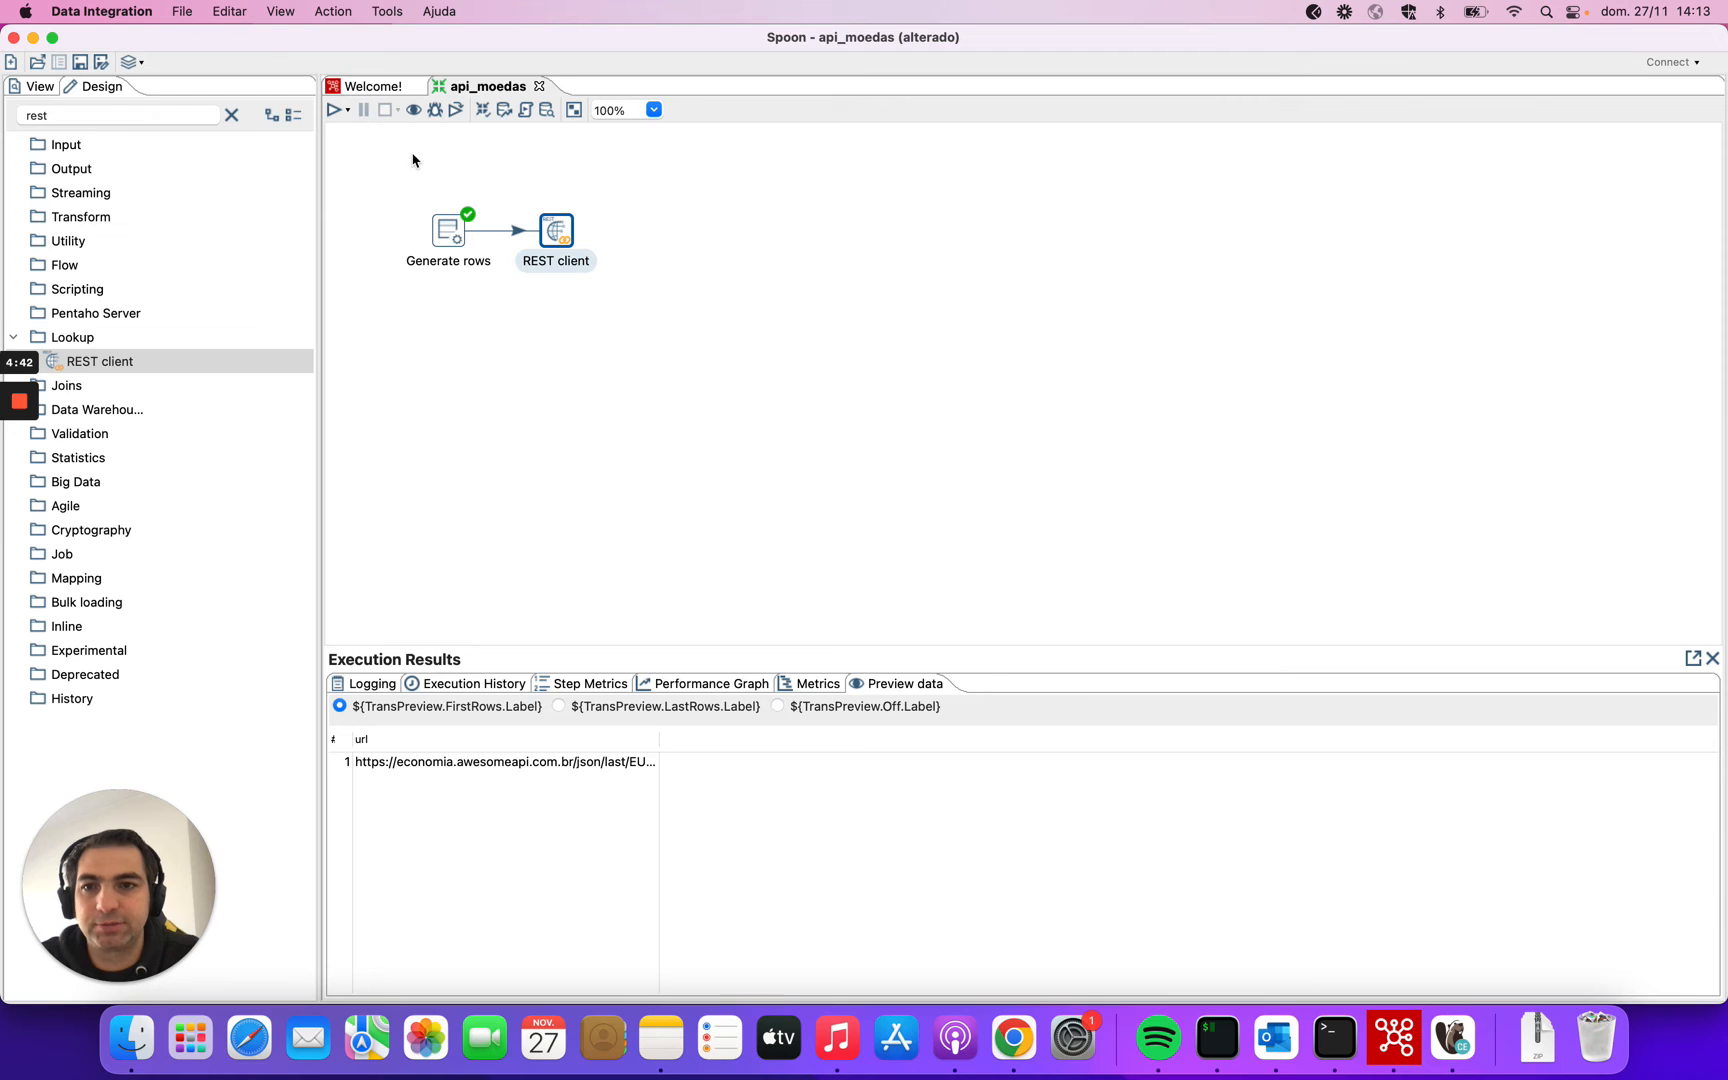
Run the transformation with the Pentaho local configuration and preview the REST client step's url and result output.
left_click(332, 112)
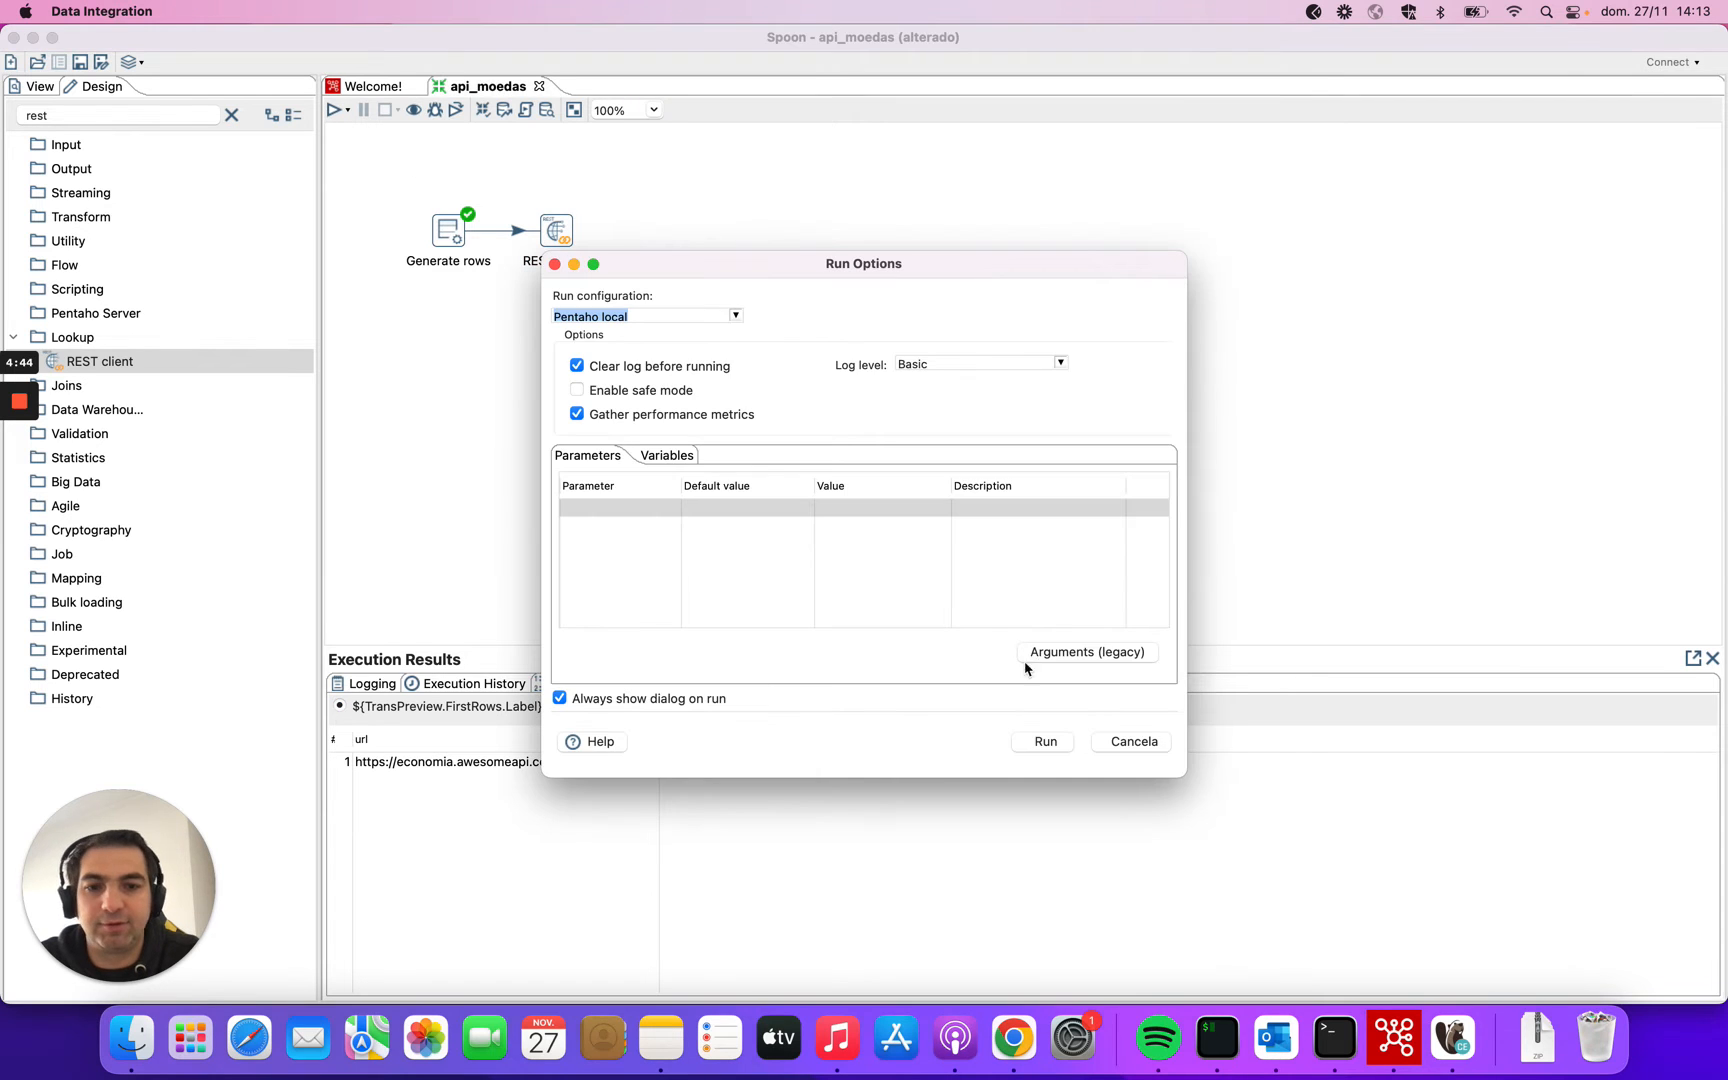
left_click(1048, 744)
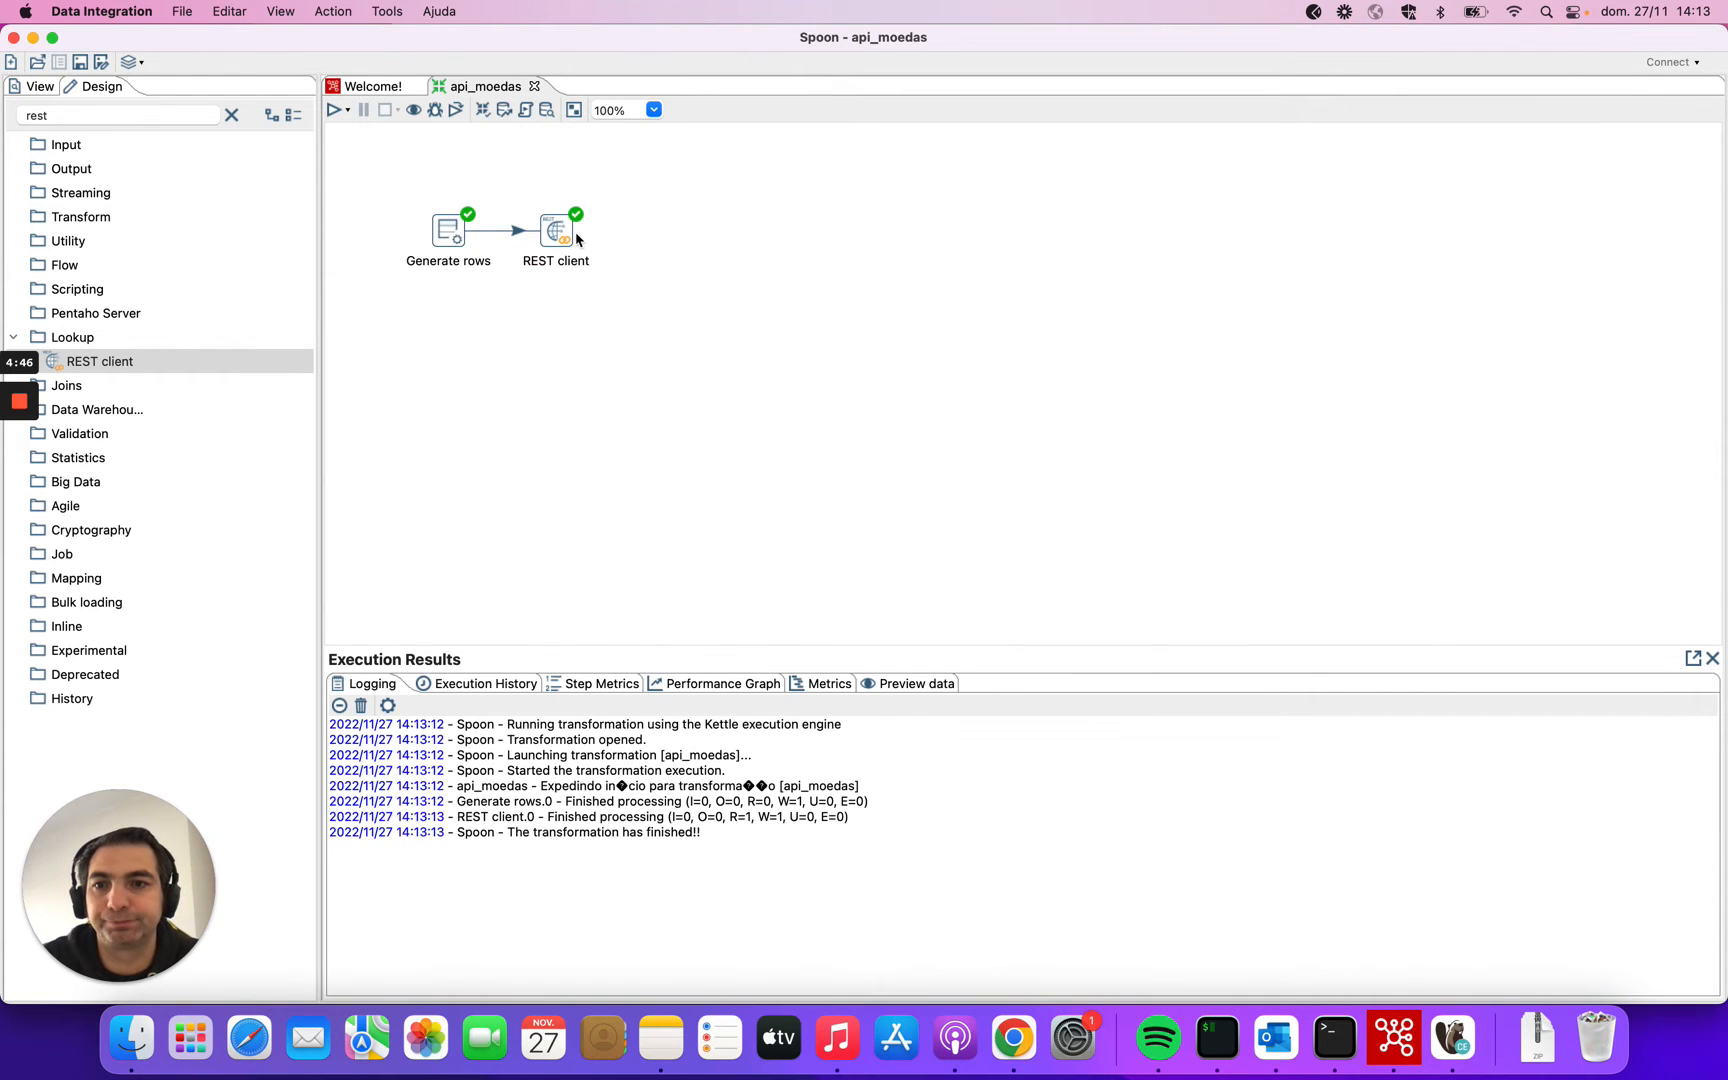
left_click(570, 234)
left_click(918, 682)
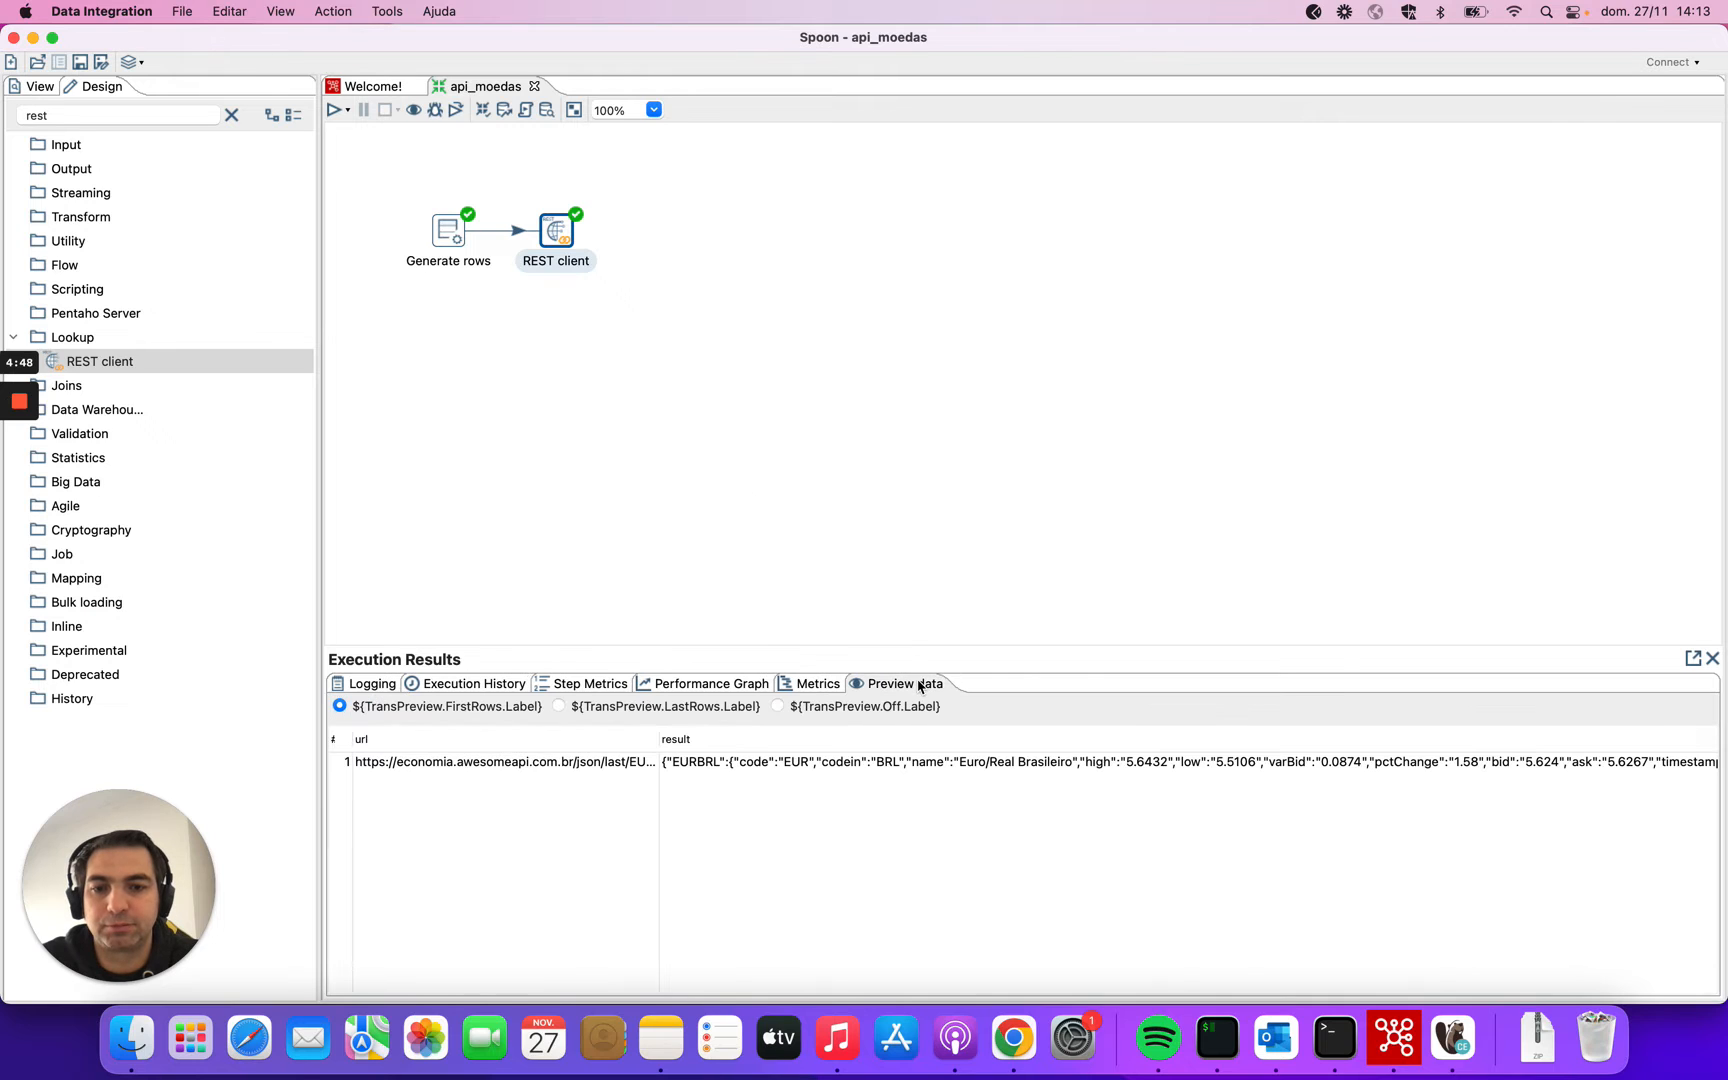
left_click(697, 763)
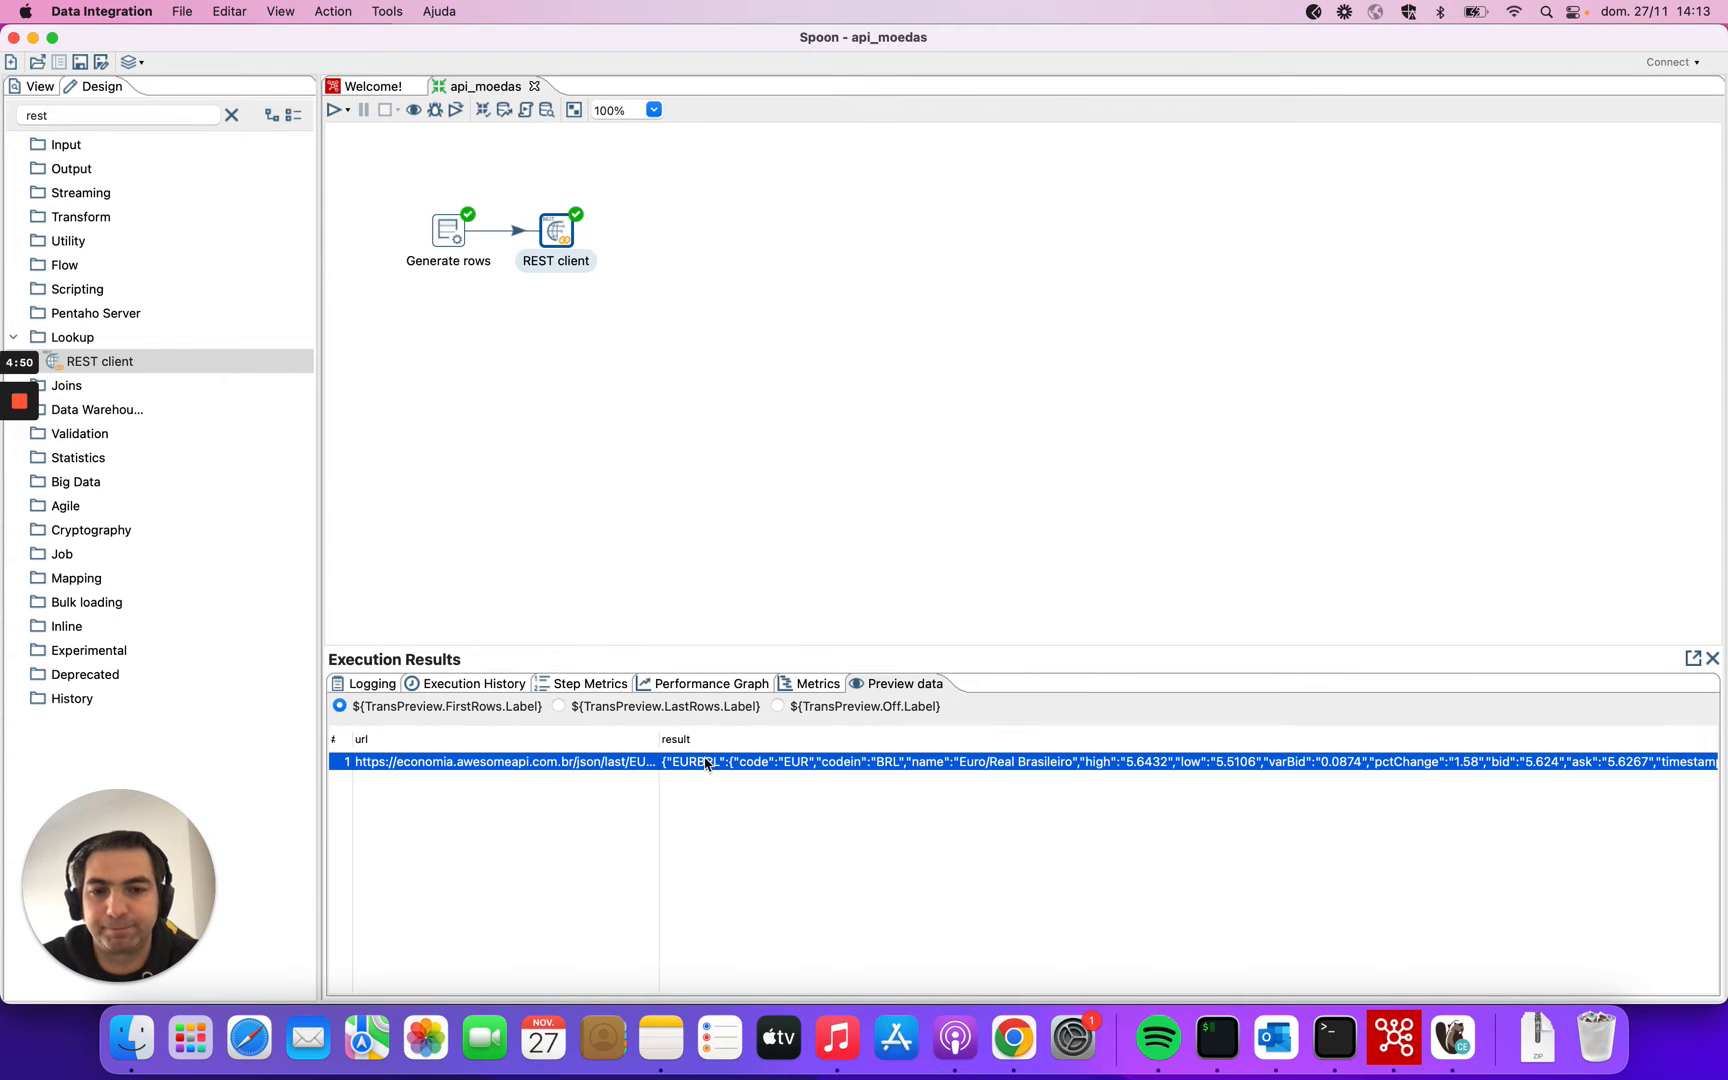
left_click(801, 786)
scroll(800, 795, "right", 3)
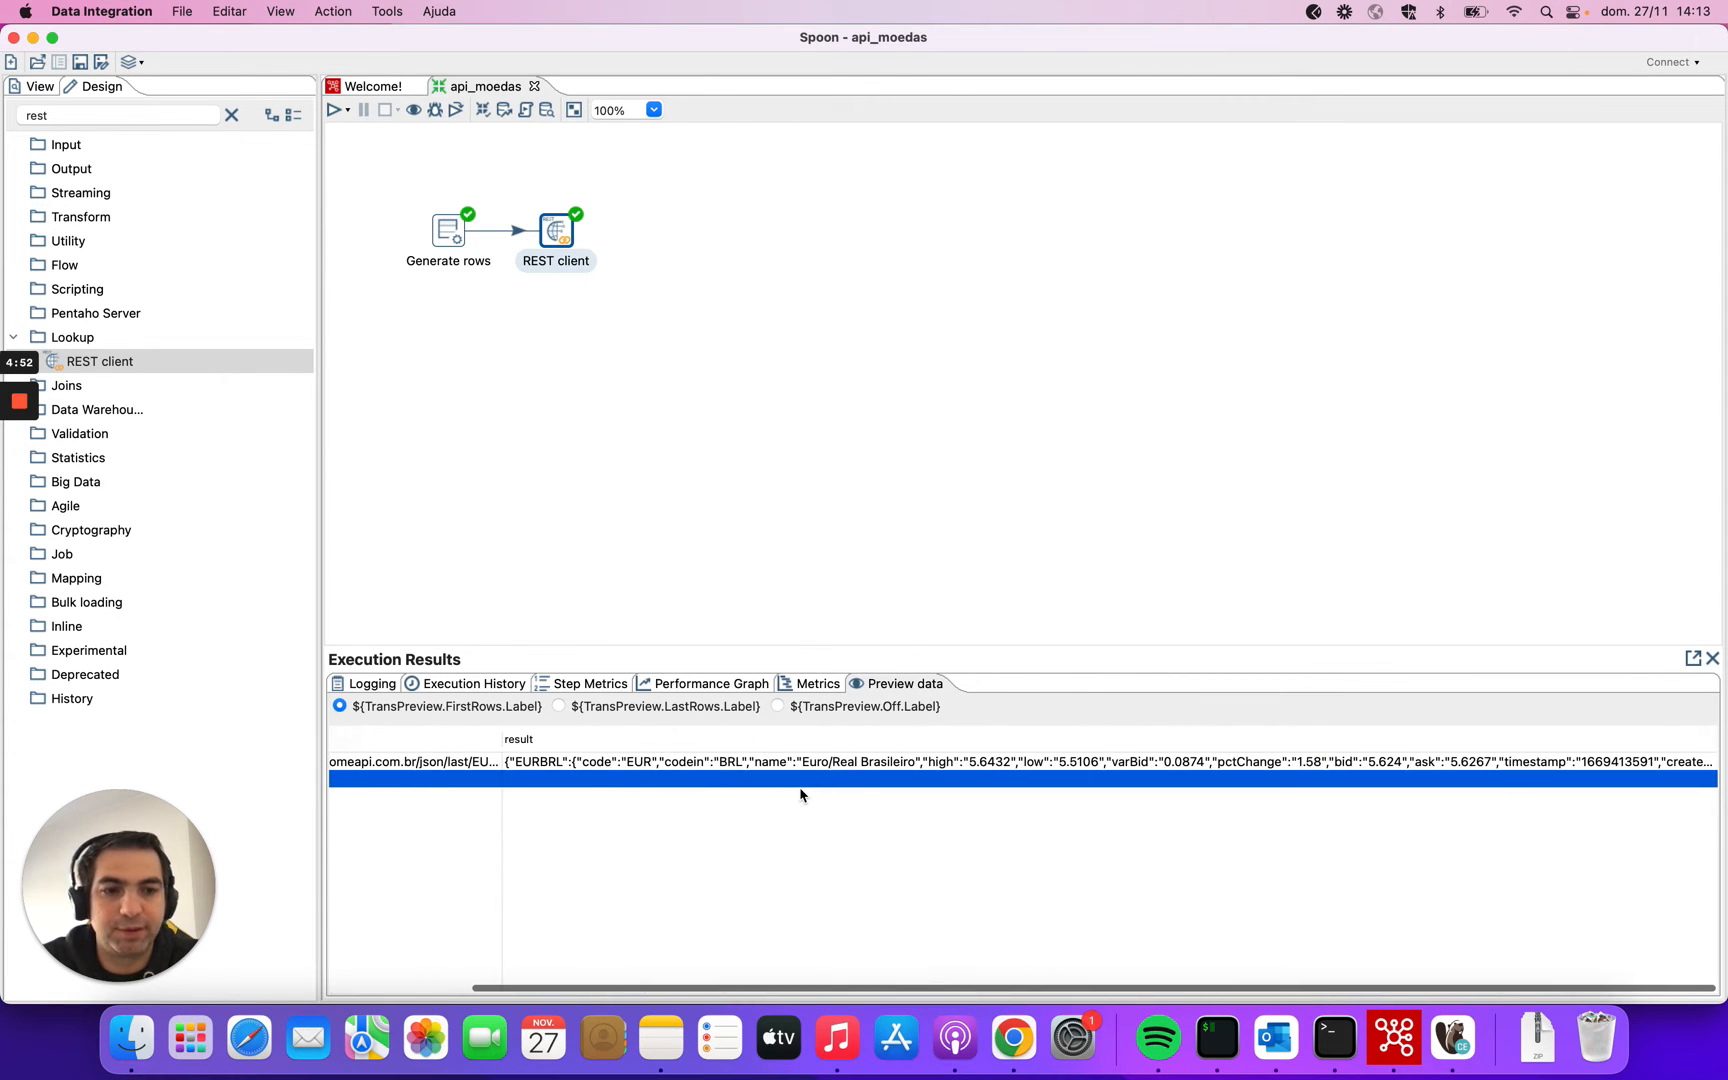
Compare the JSON response in Postman with the full result value in the REST client preview in Pentaho Data Integration.
left_click(1027, 1048)
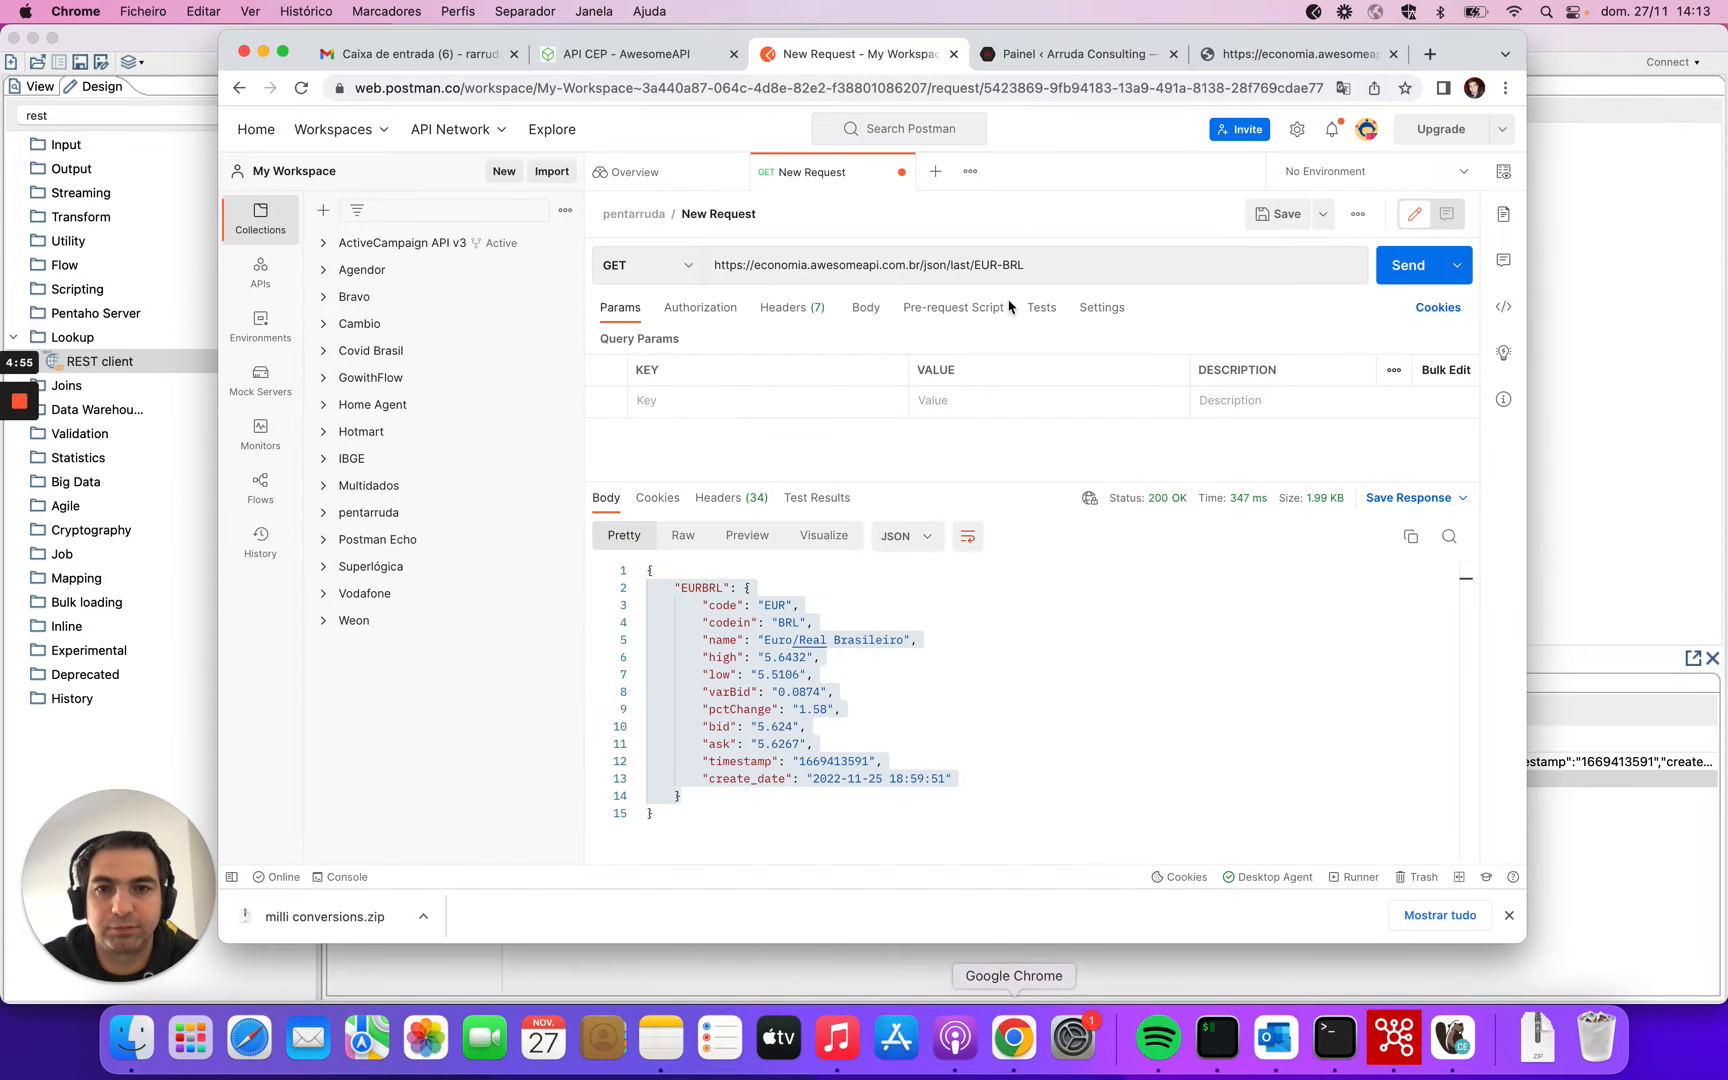
left_click(893, 653)
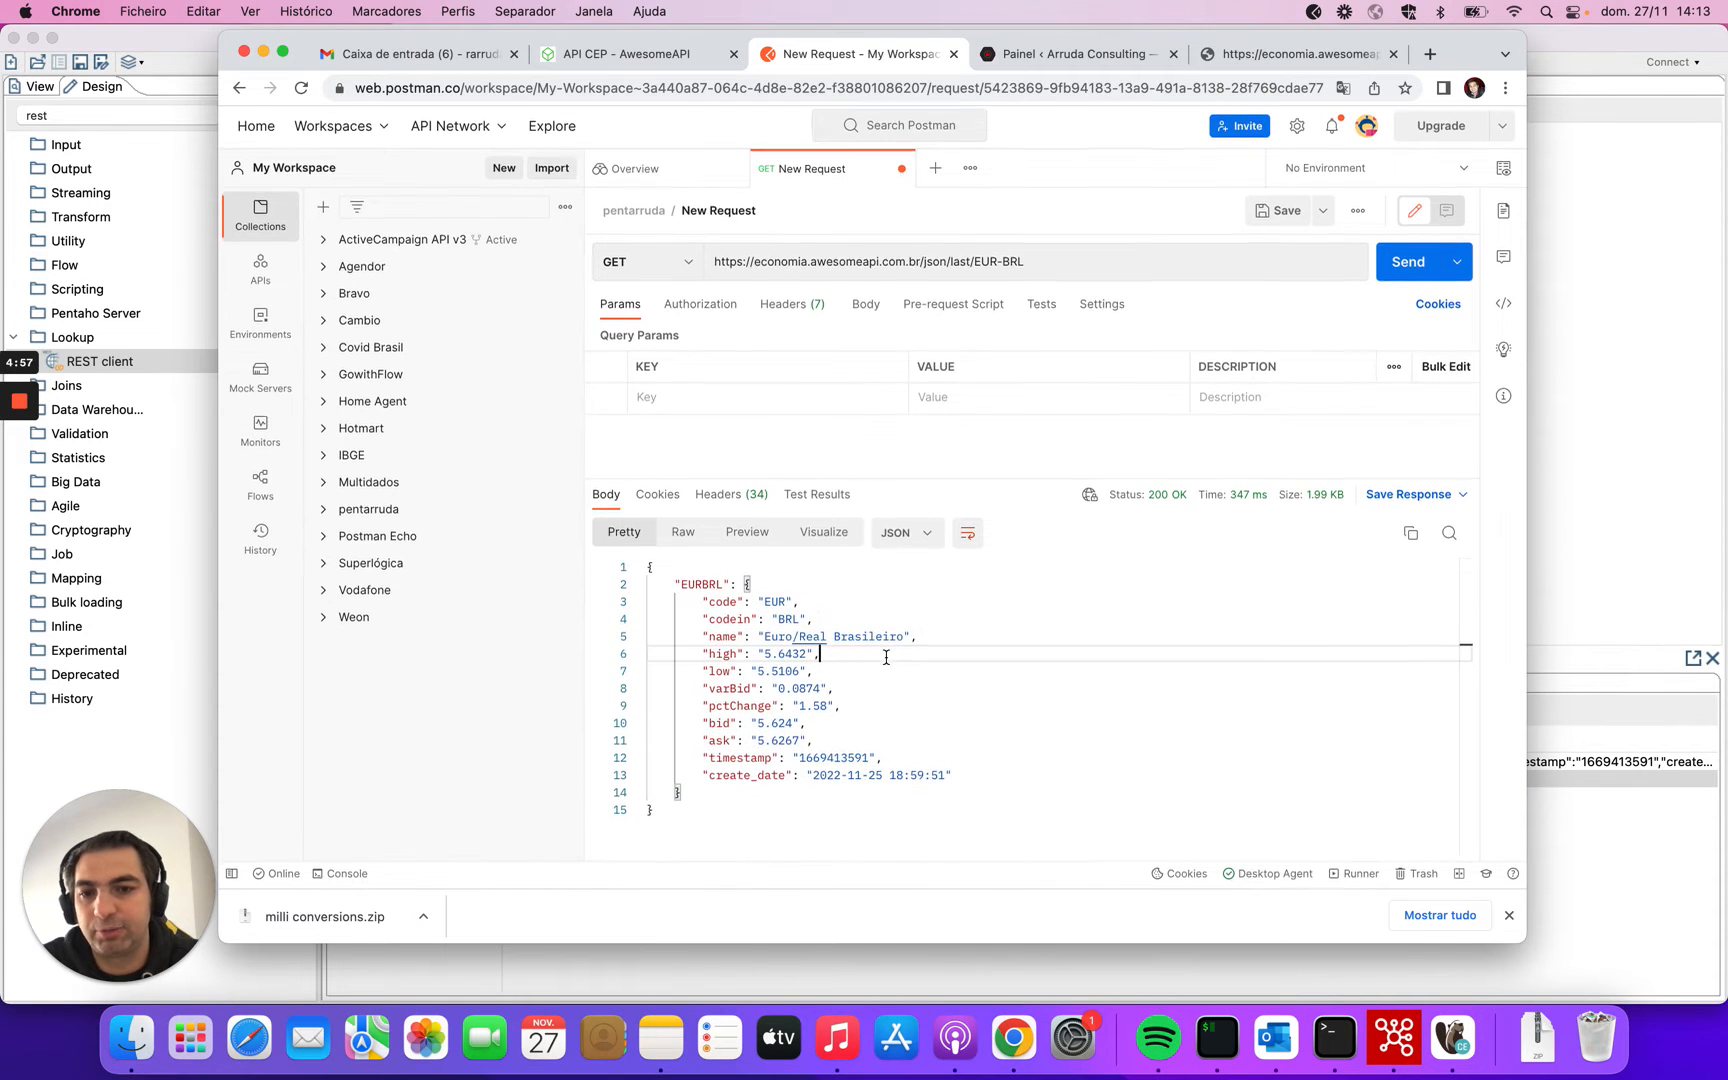
key("super+Tab")
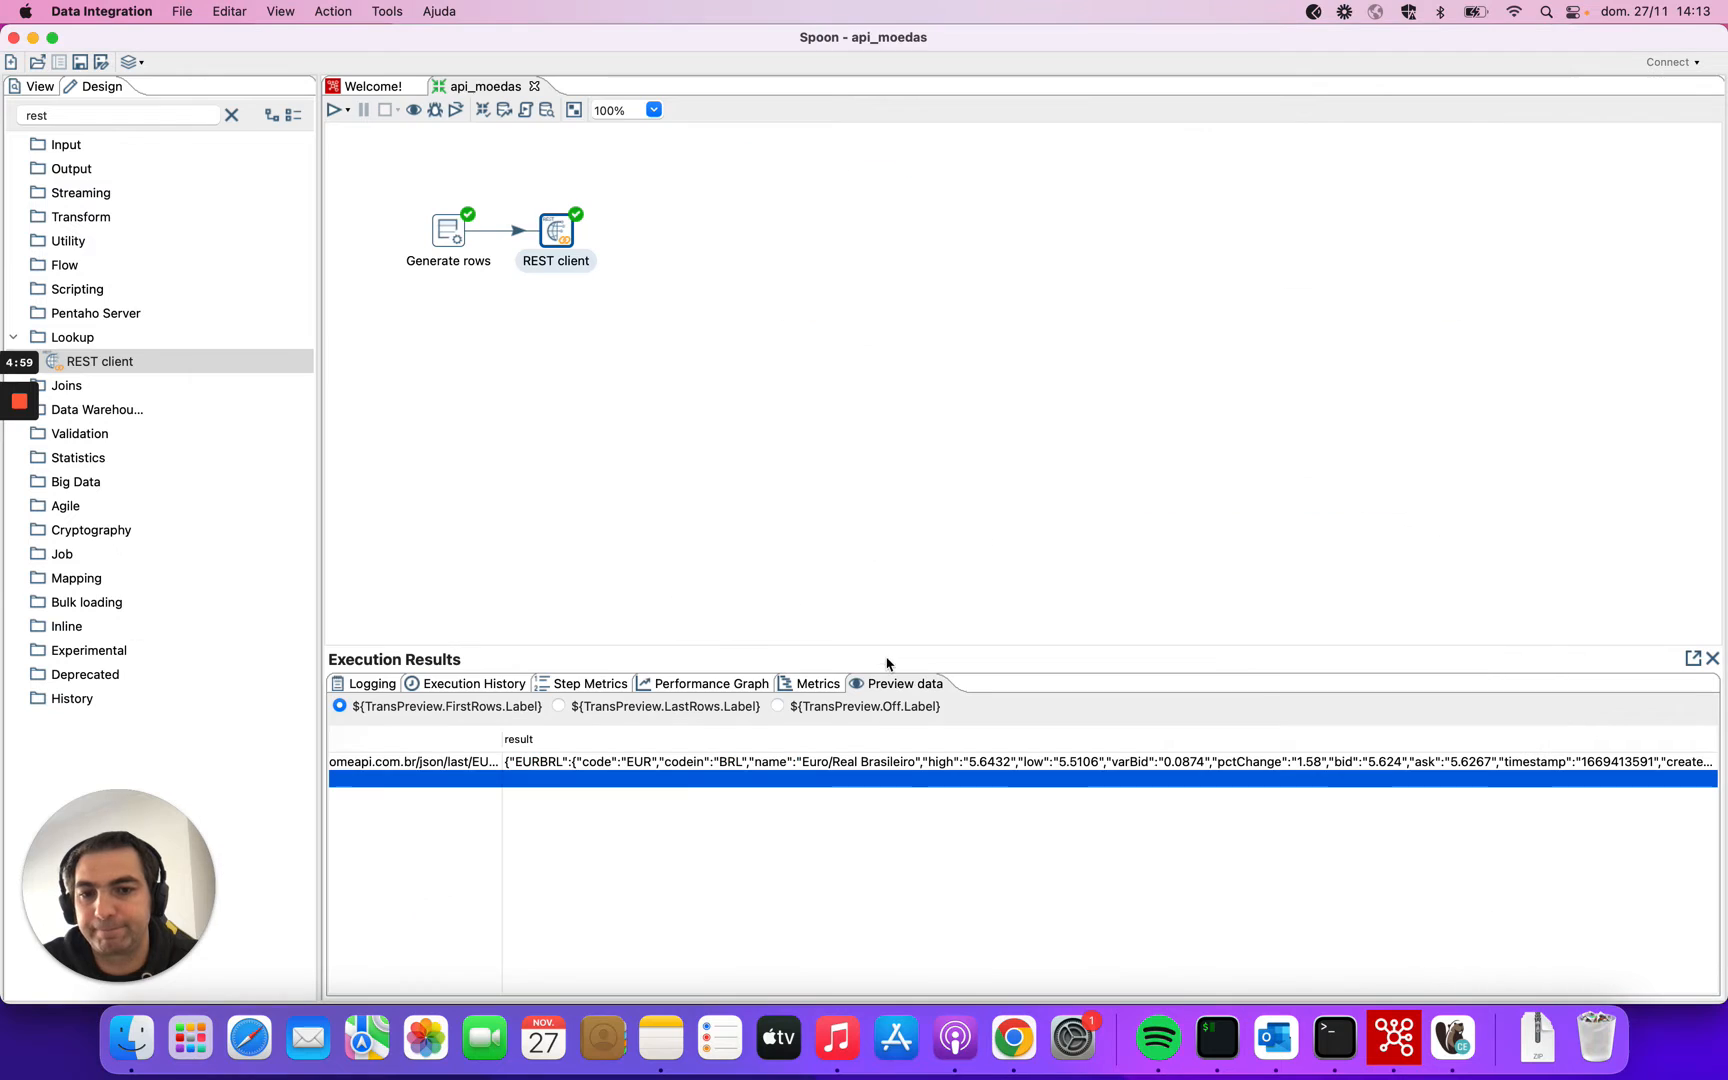
scroll(893, 770, "left", 5)
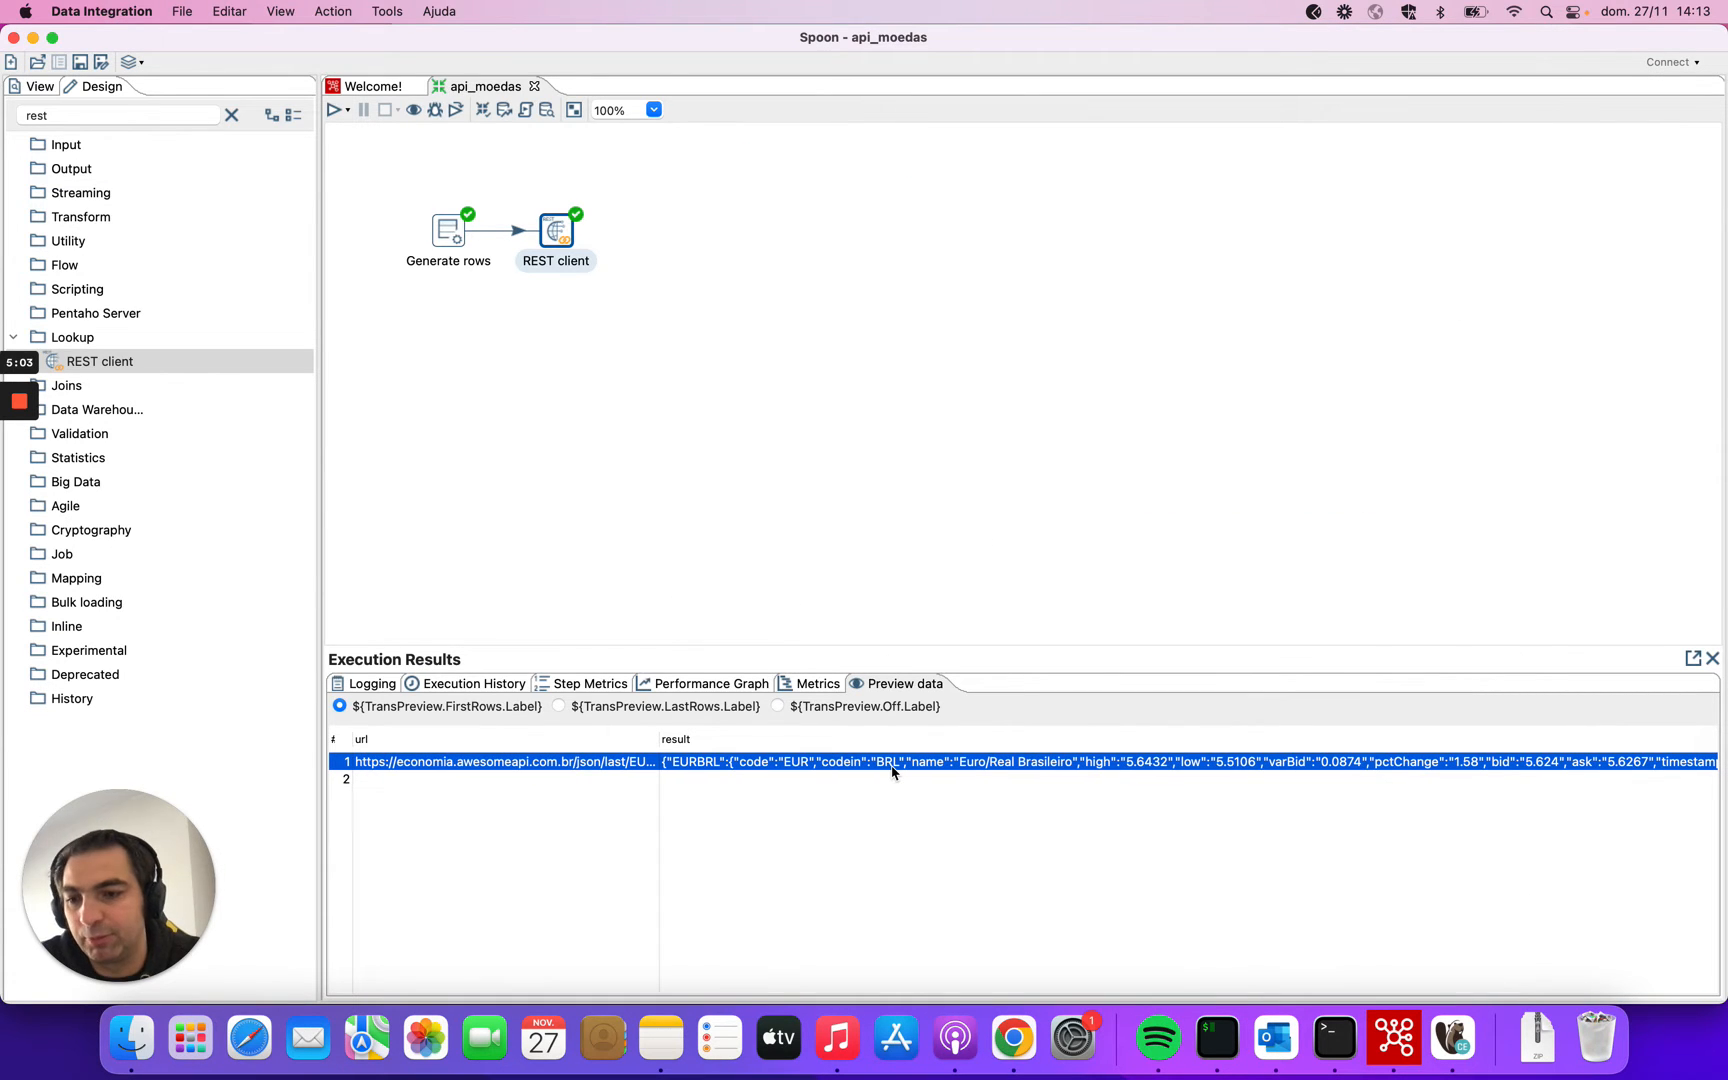
scroll(893, 770, "right", 4)
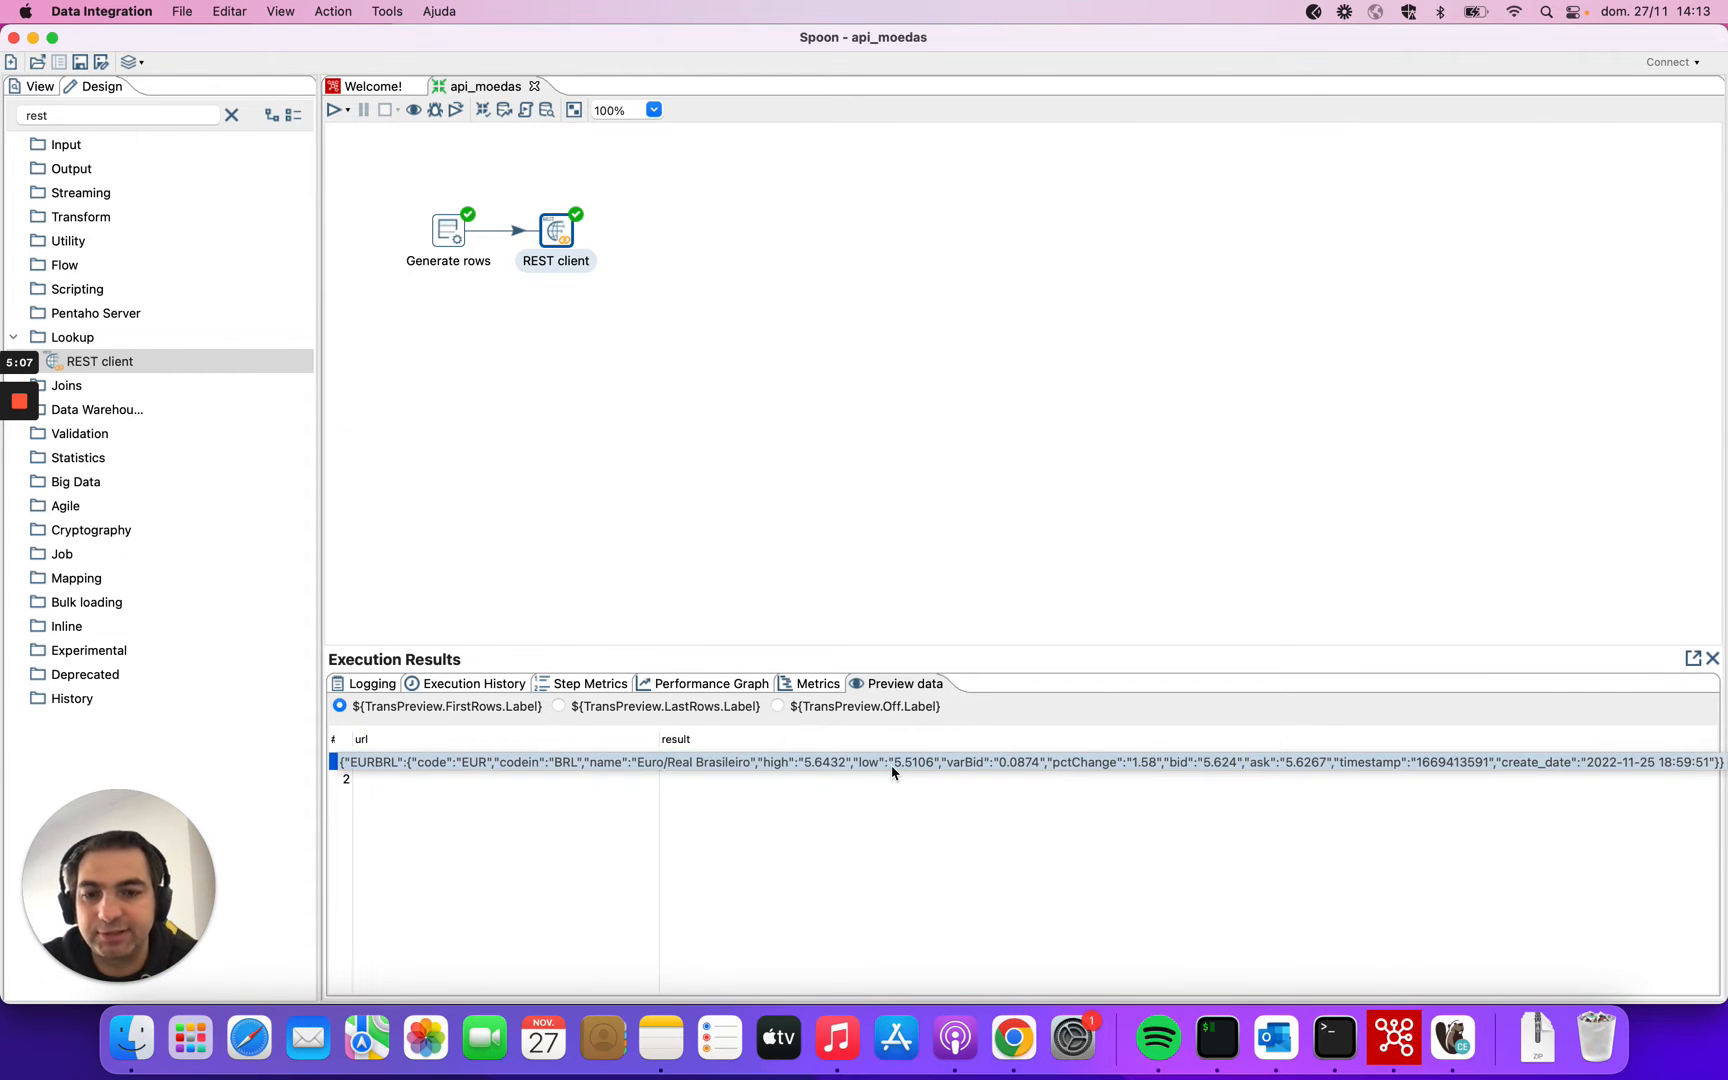
left_click(893, 771)
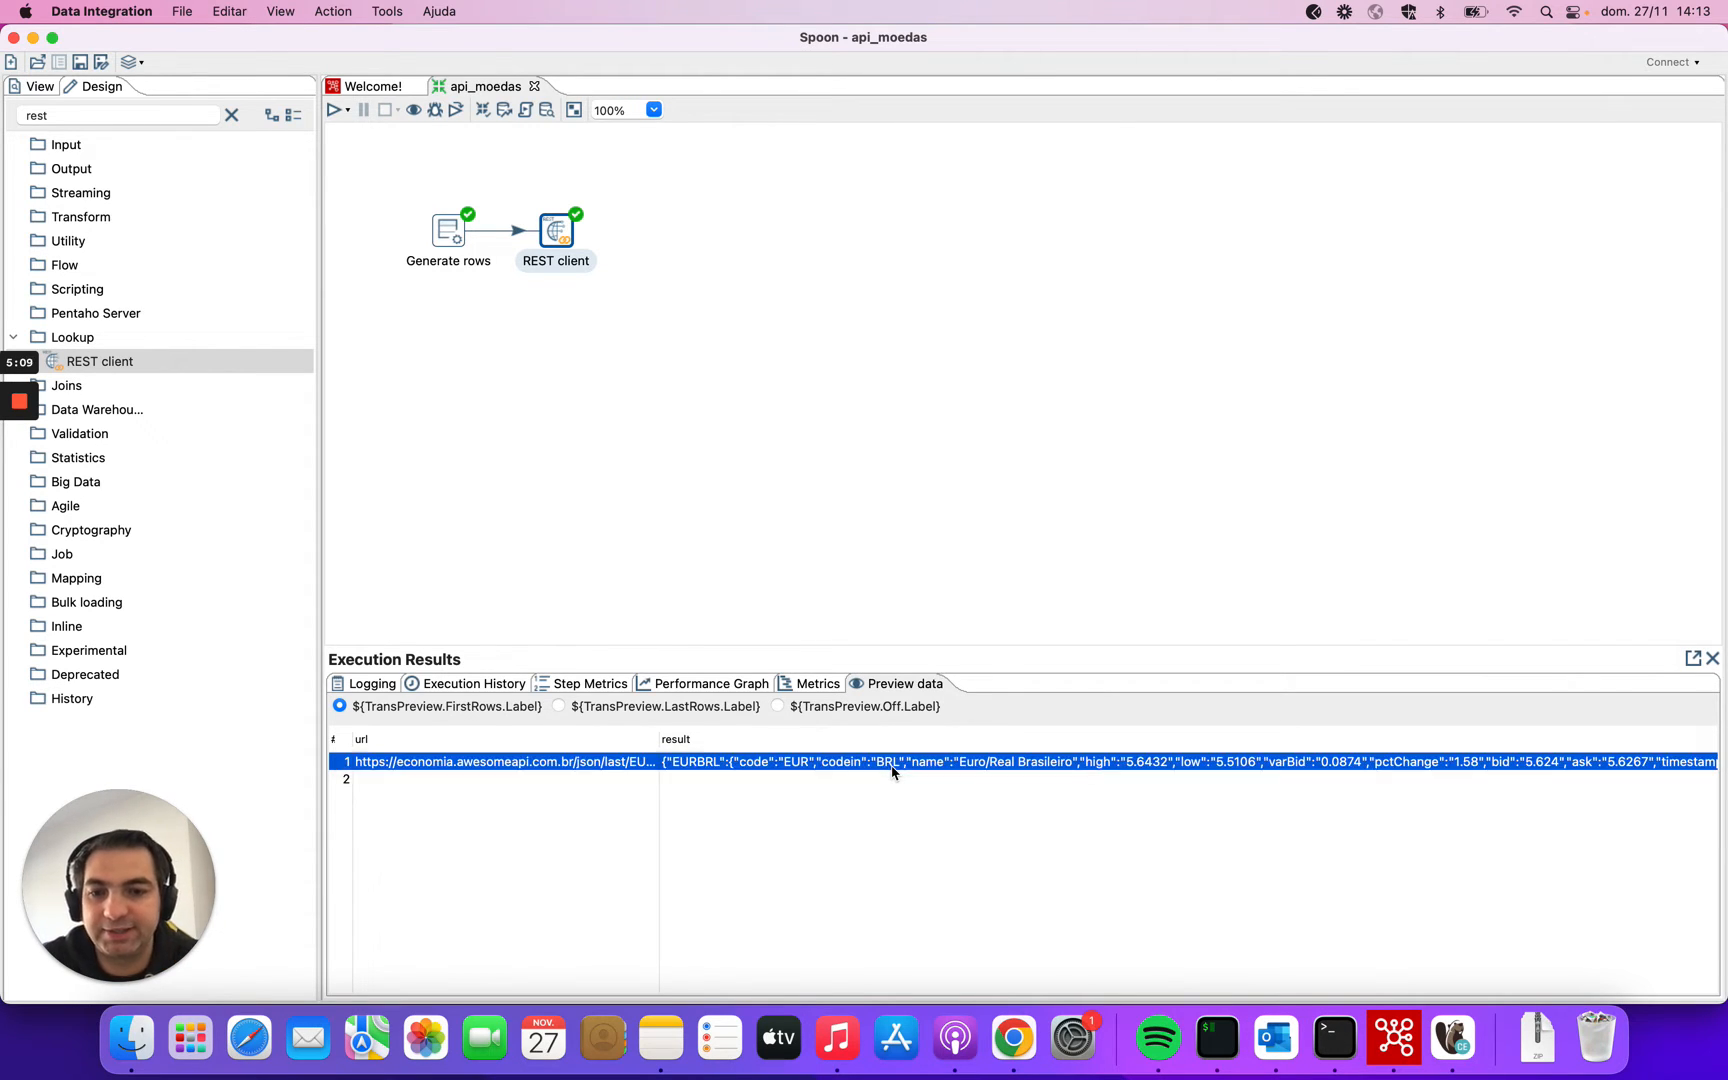
scroll(893, 771, "right", 2)
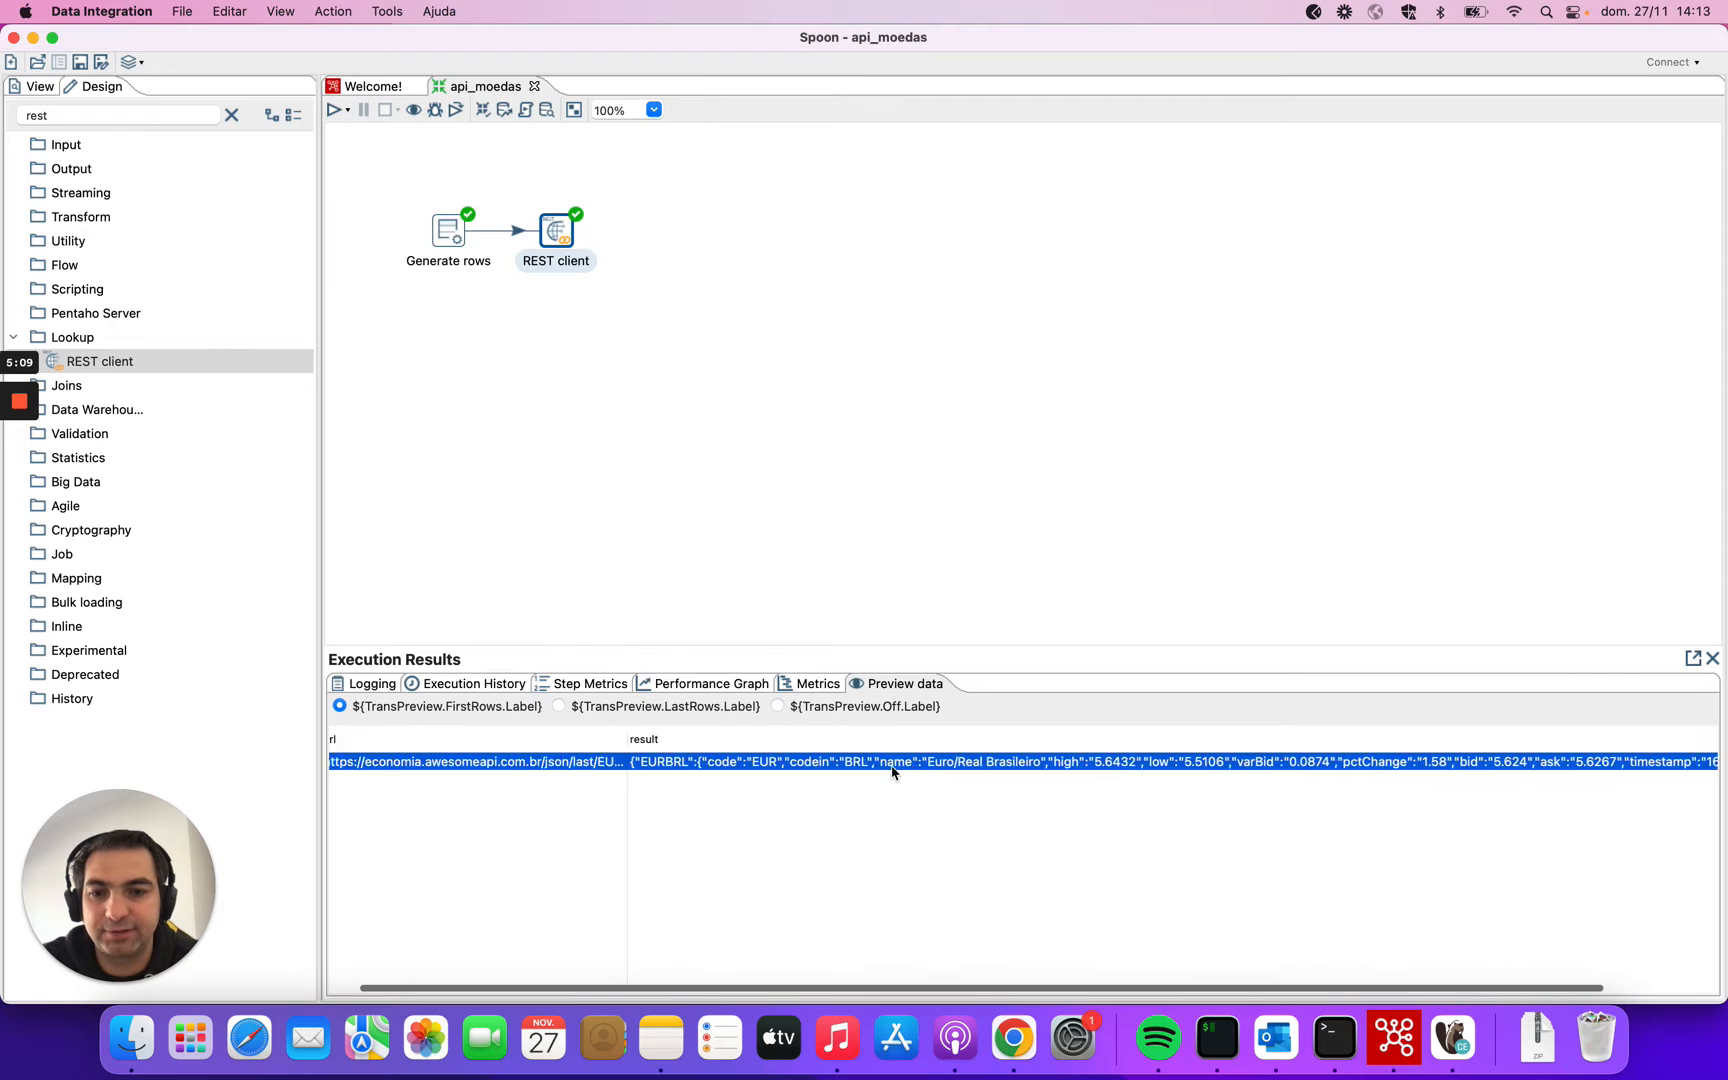
left_click(795, 458)
left_click_drag(405, 180, 640, 290)
left_click(558, 237)
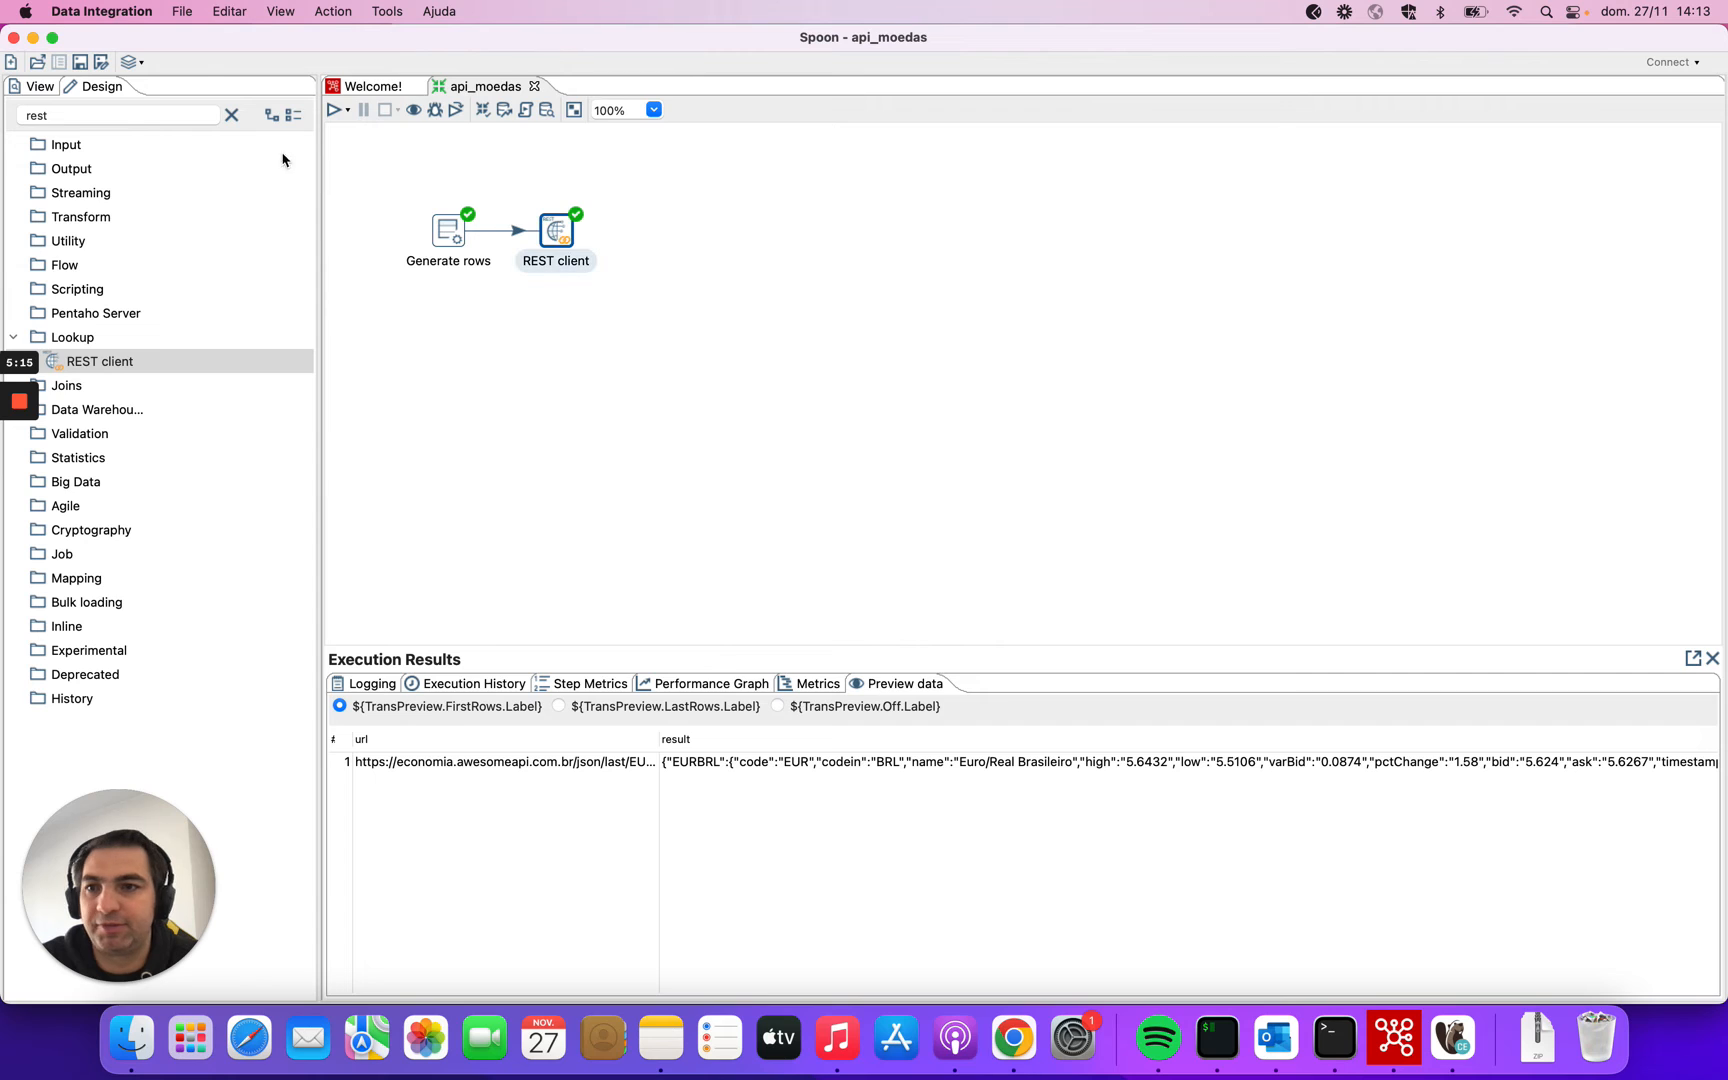
Search the design steps for json and place a JSON input step on the canvas beside REST client.
left_click(231, 116)
left_click(198, 117)
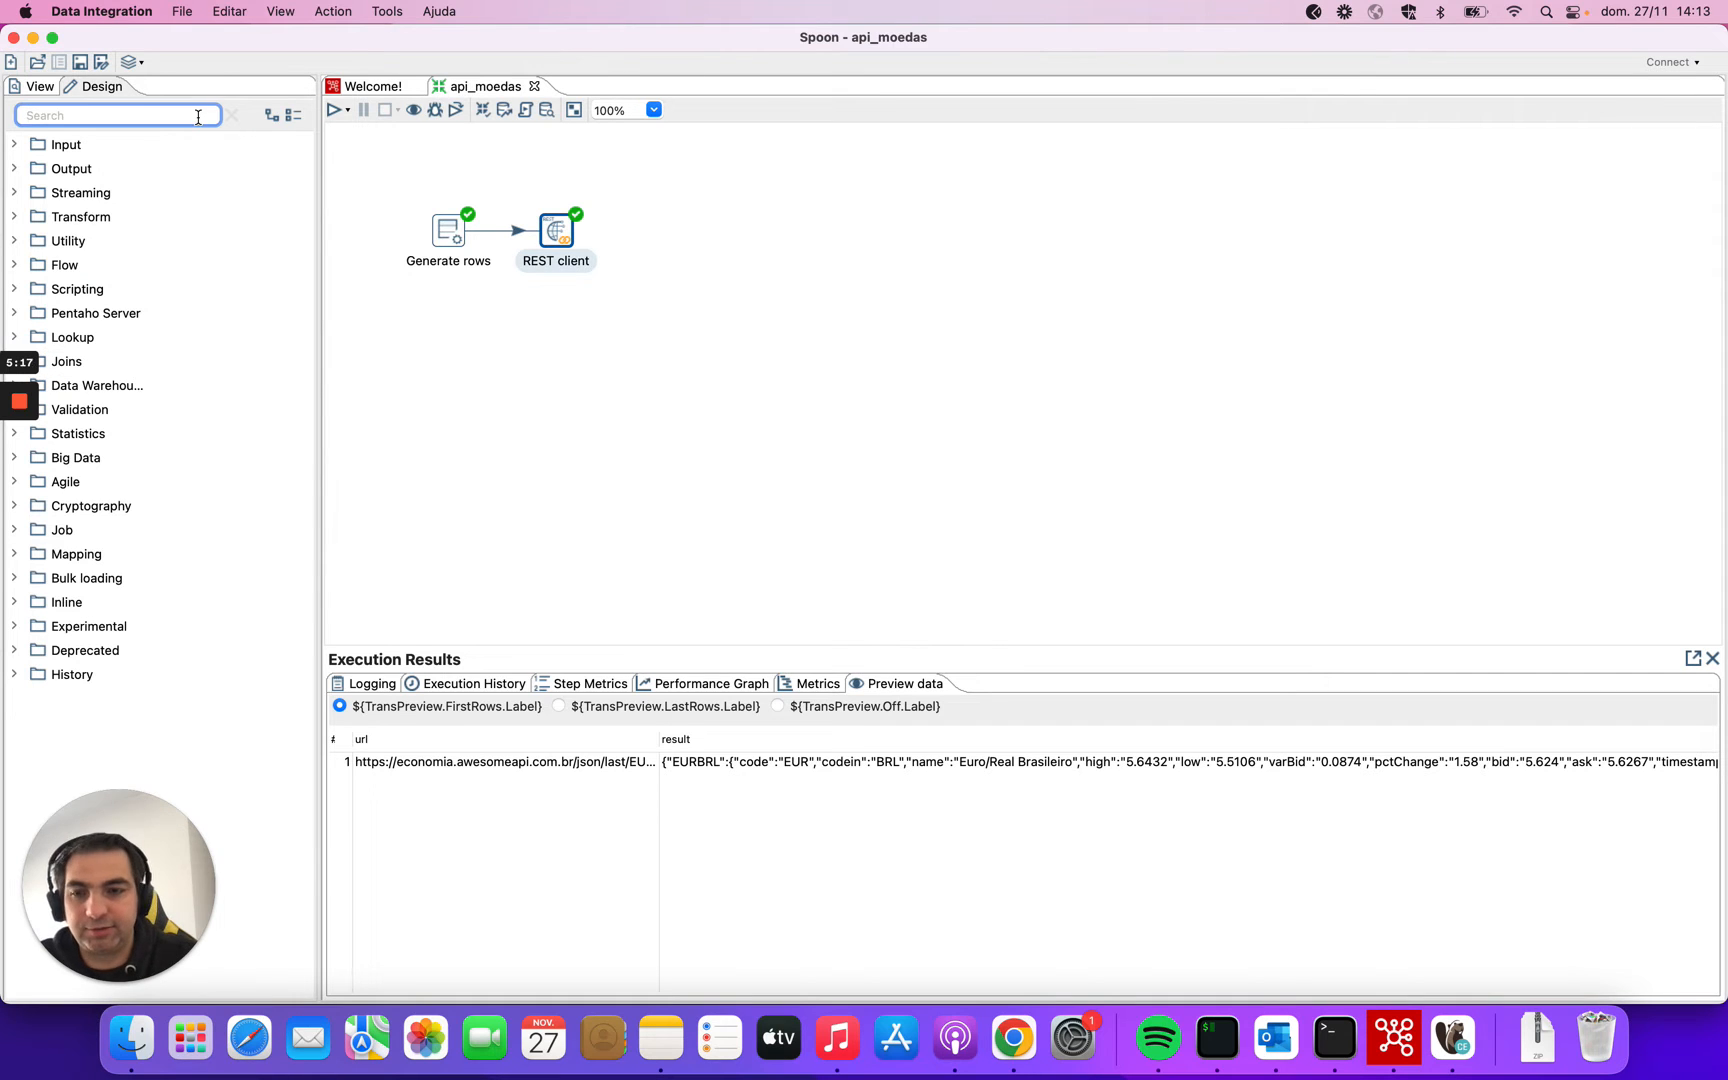
type("json")
left_click(125, 172)
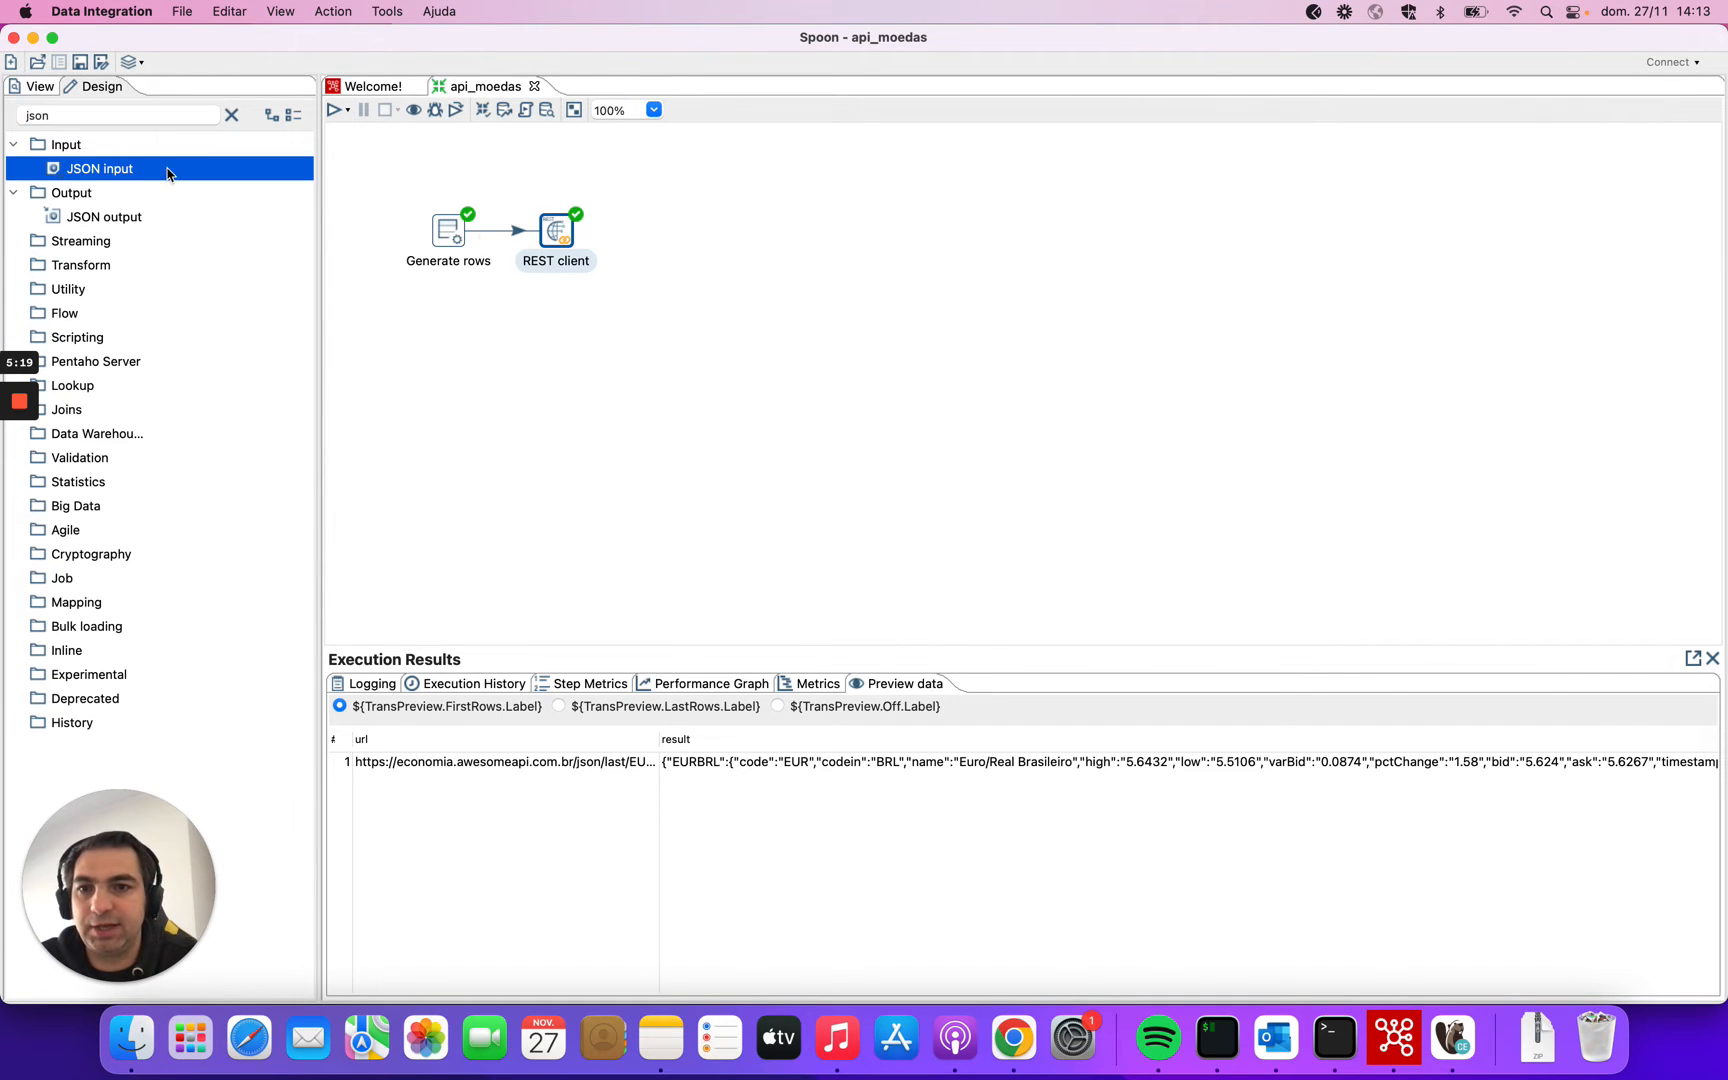
left_click_drag(167, 174, 752, 231)
Switch to Postman in Chrome and examine the keys under EURBRL in the JSON response, including code, codein and name.
left_click(1013, 1037)
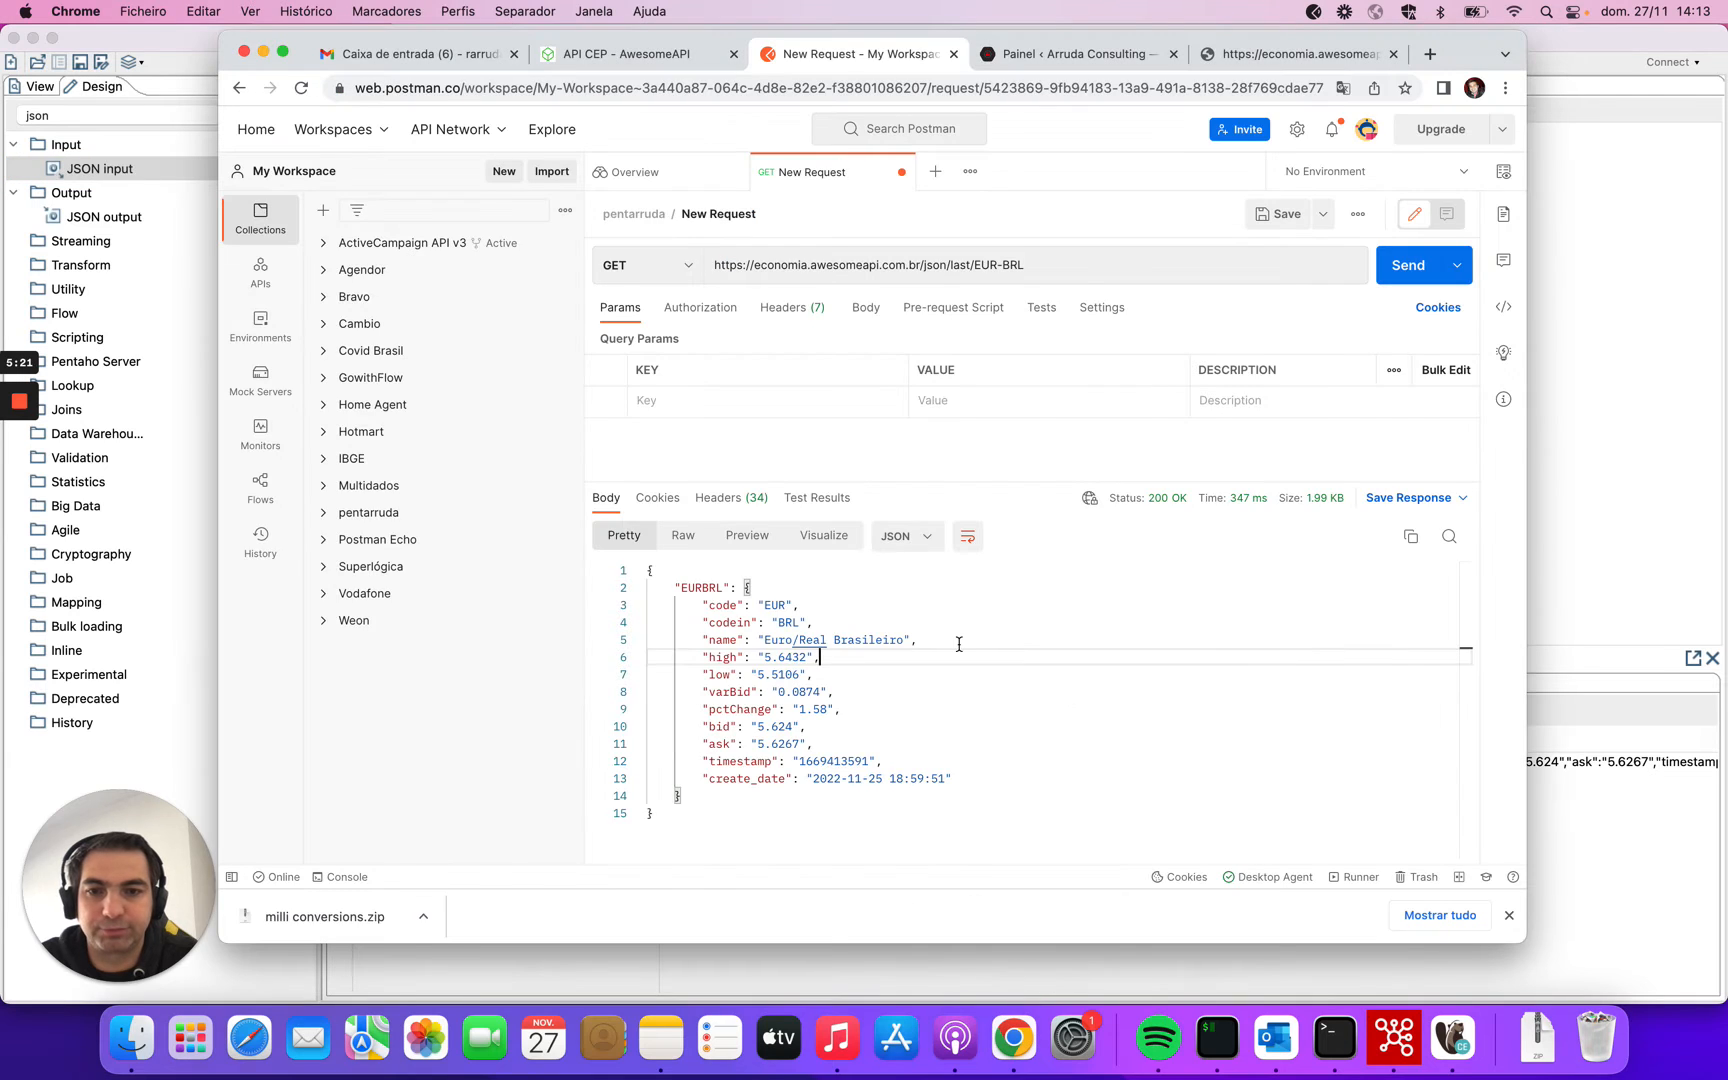
double_click(786, 675)
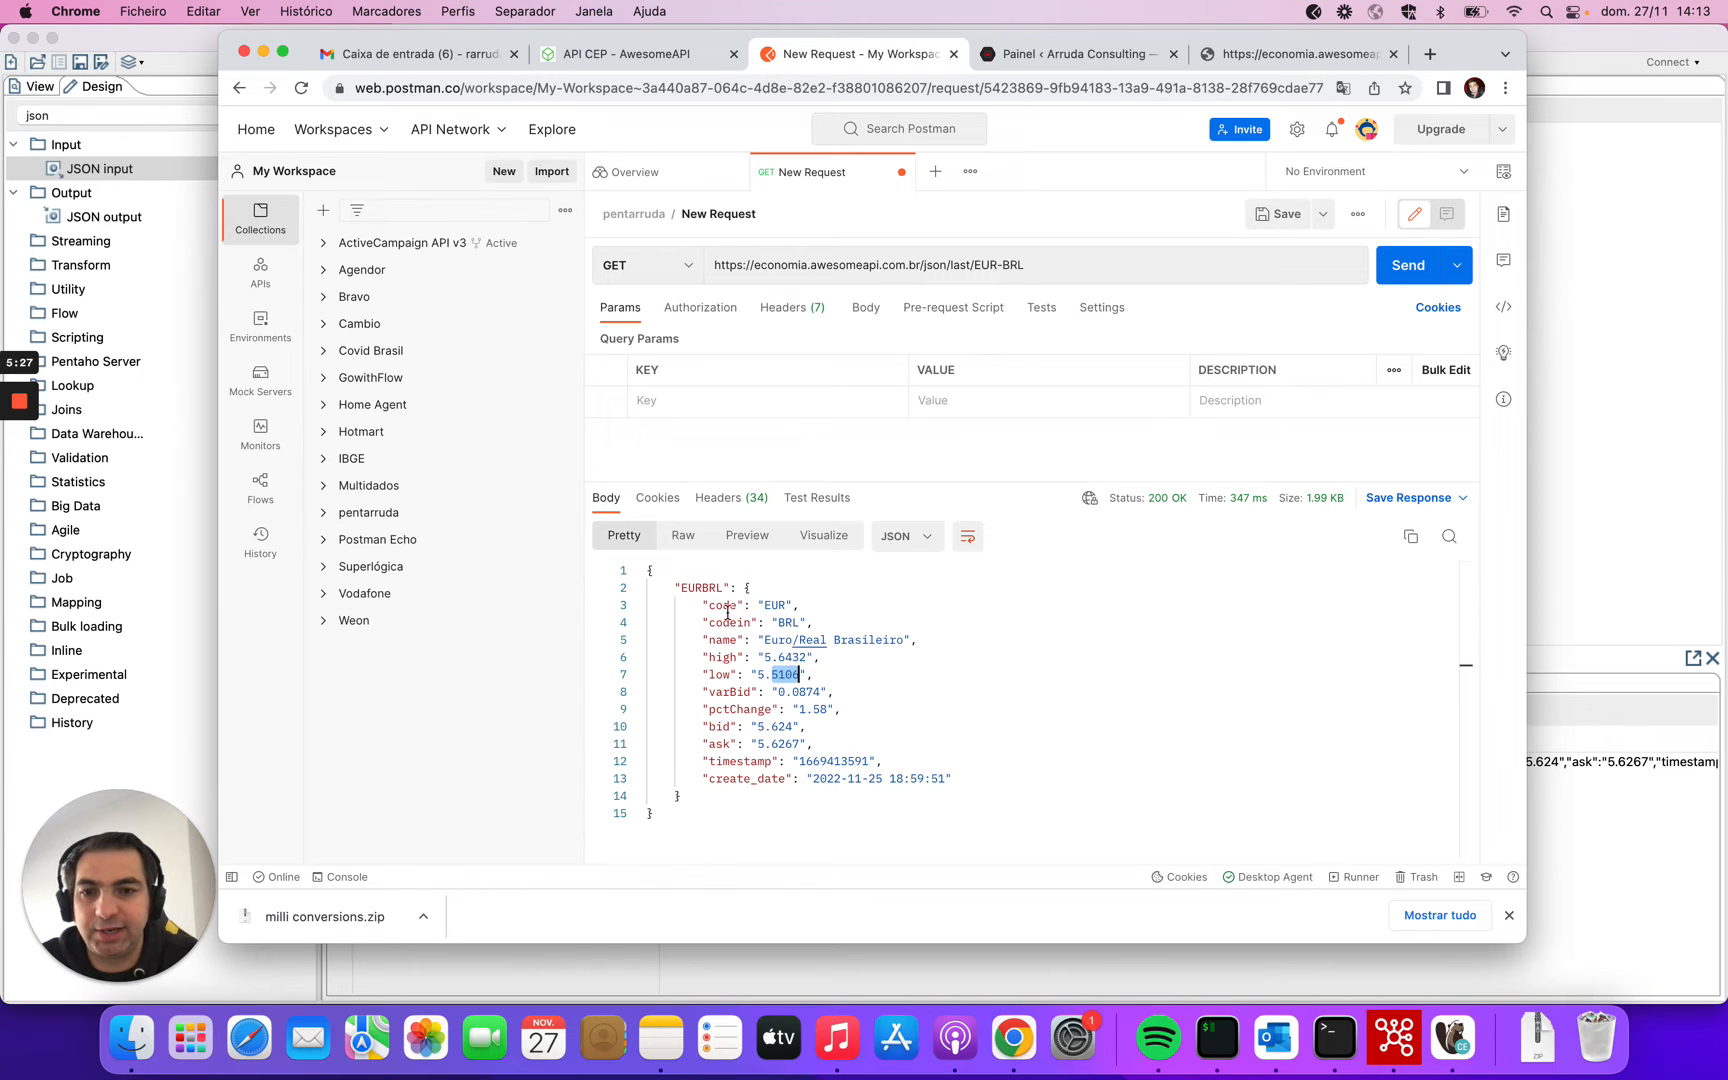
left_click_drag(677, 588, 966, 783)
left_click(730, 693)
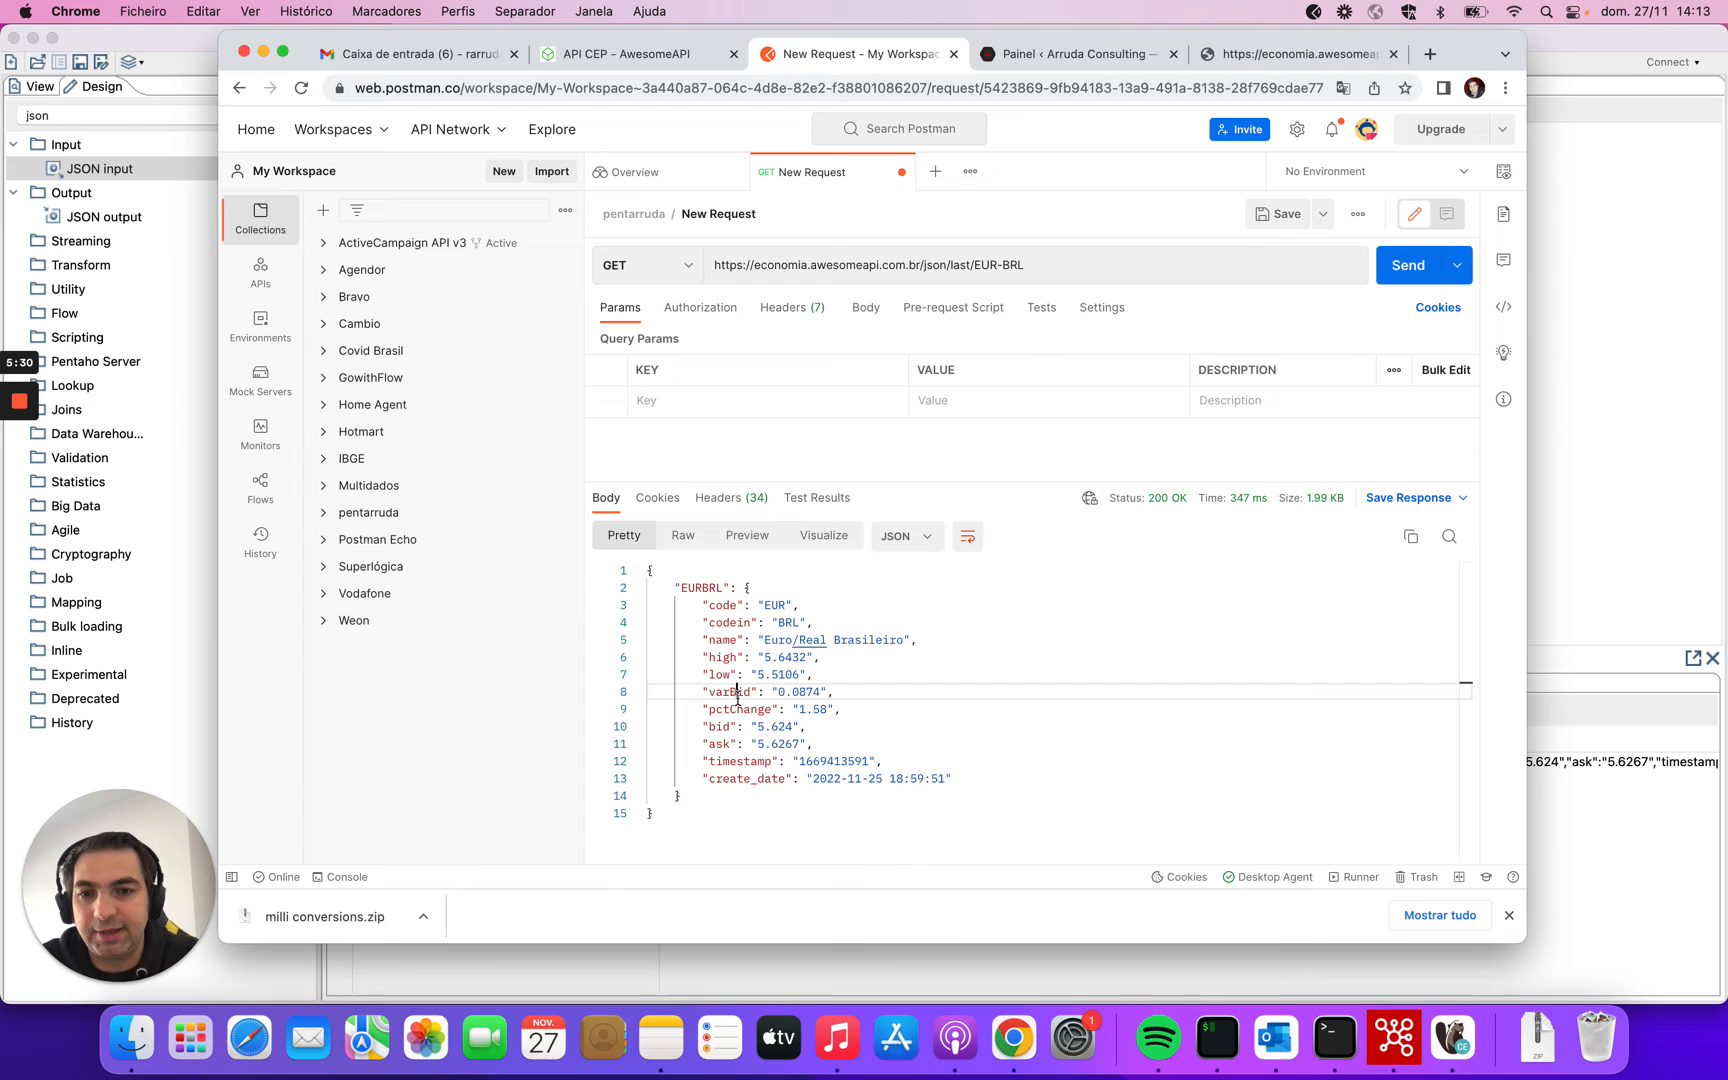
left_click(722, 605)
double_click(723, 623)
double_click(721, 640)
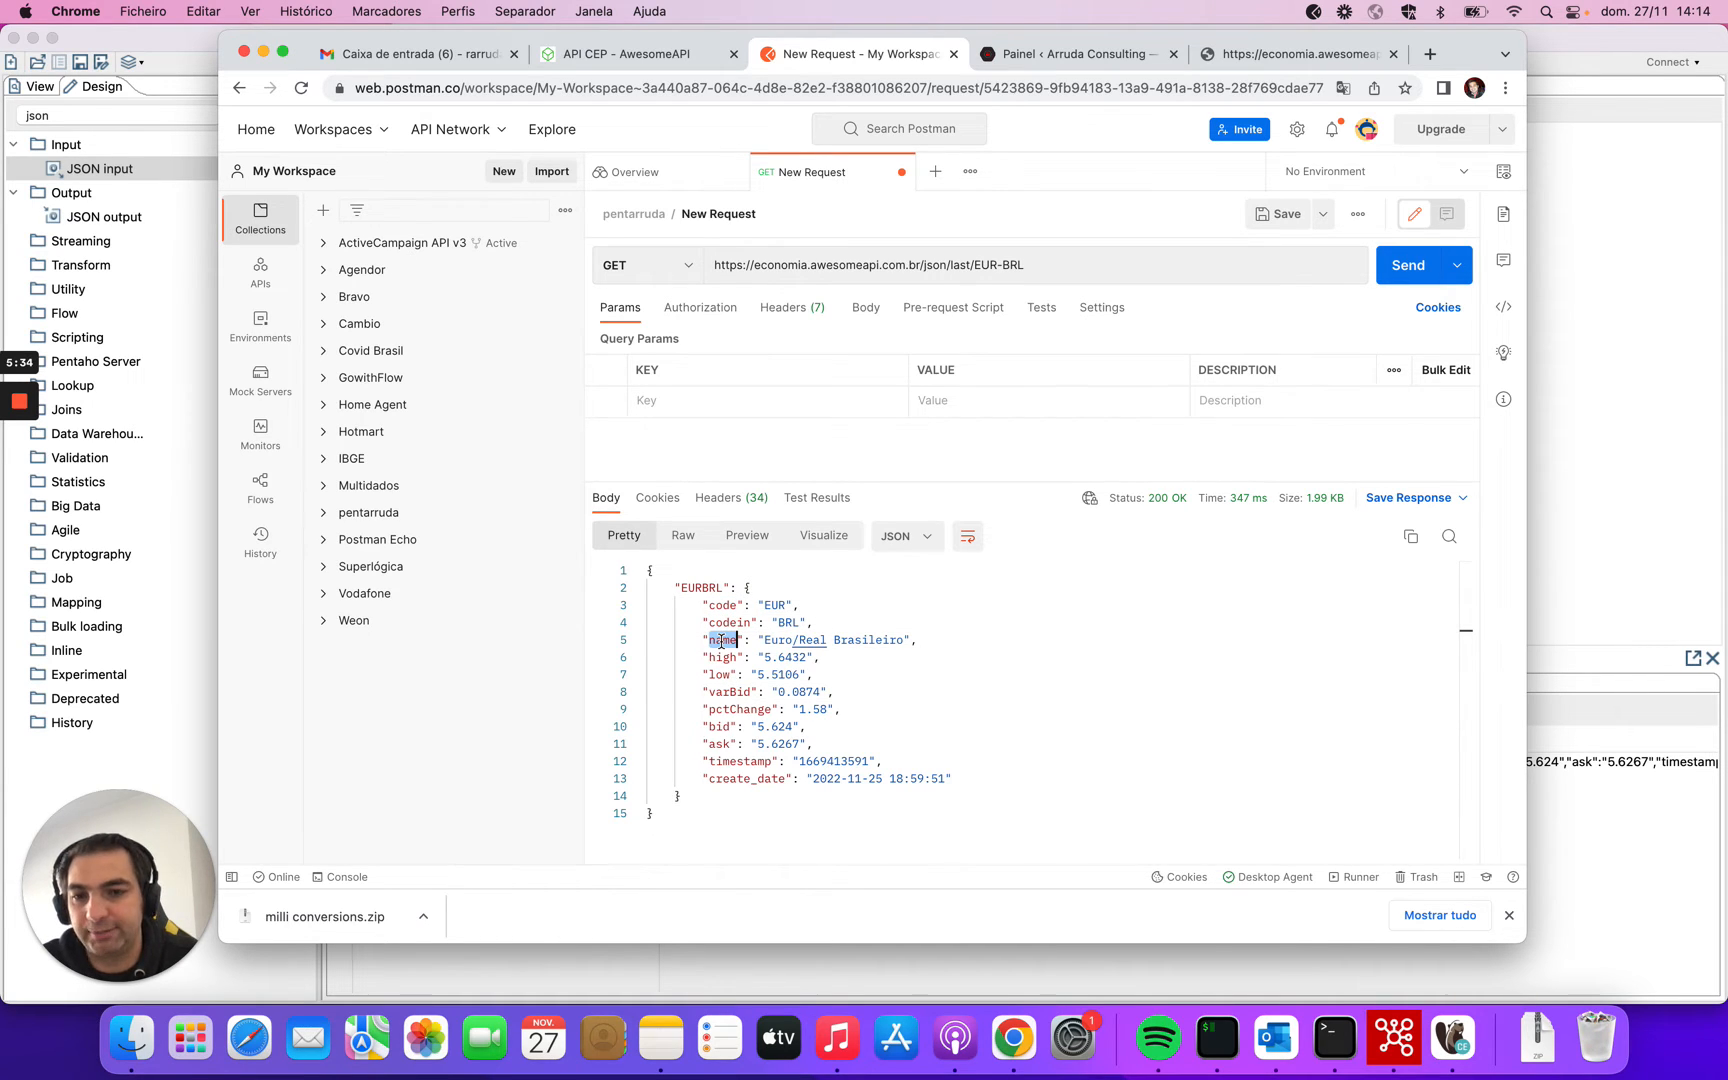
key("super+Tab")
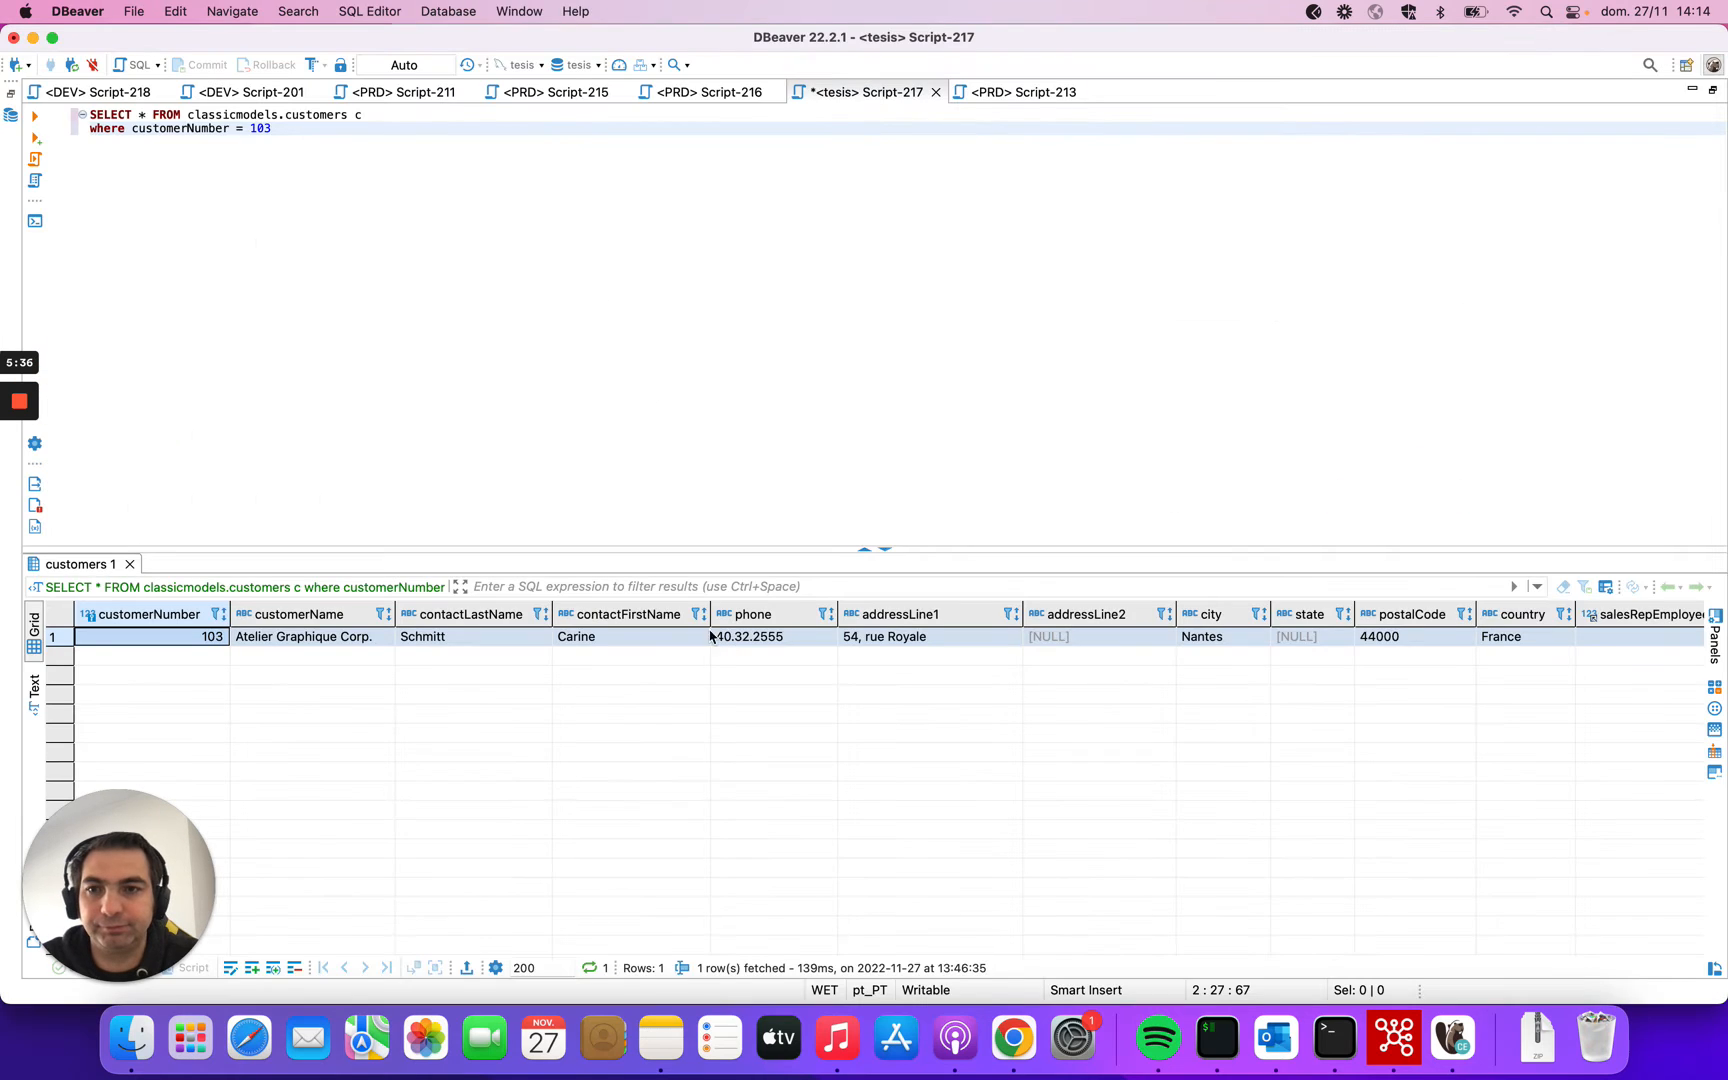
key("super+Tab")
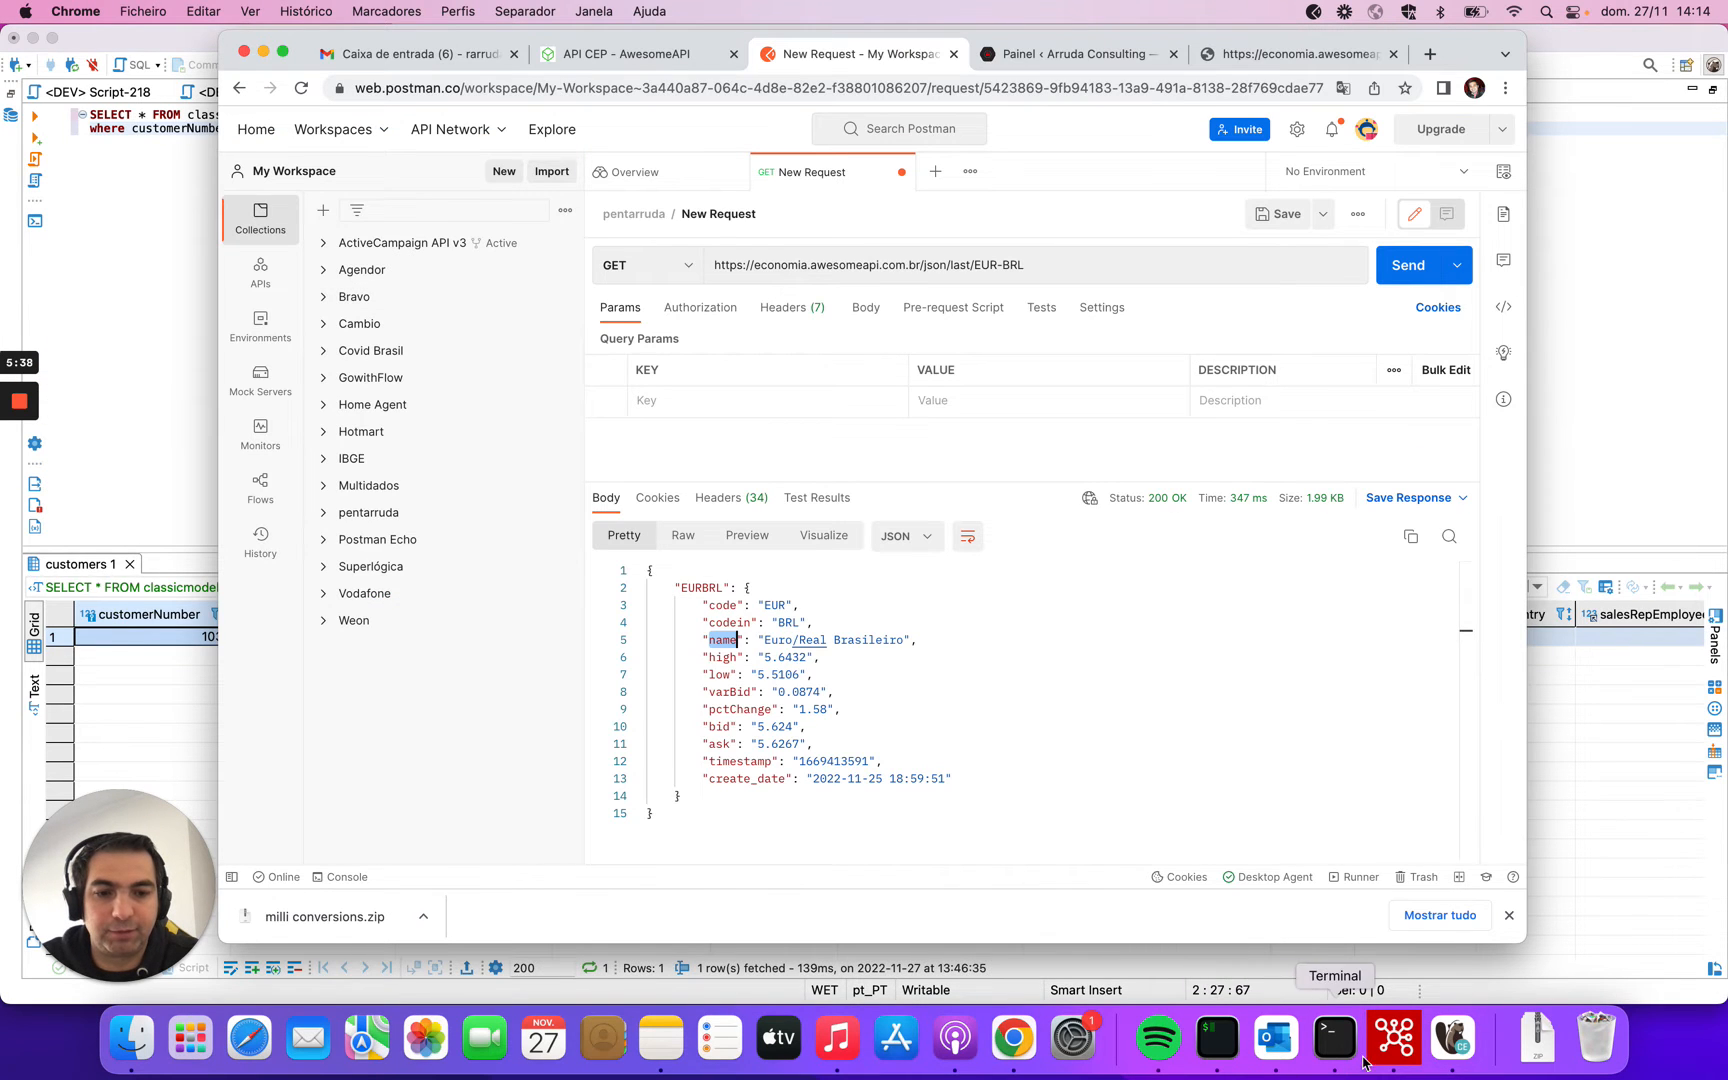
Return to Pentaho Data Integration, position JSON input beside REST client and set its source to the previous step's result field.
left_click(1393, 1040)
left_click_drag(750, 232, 705, 238)
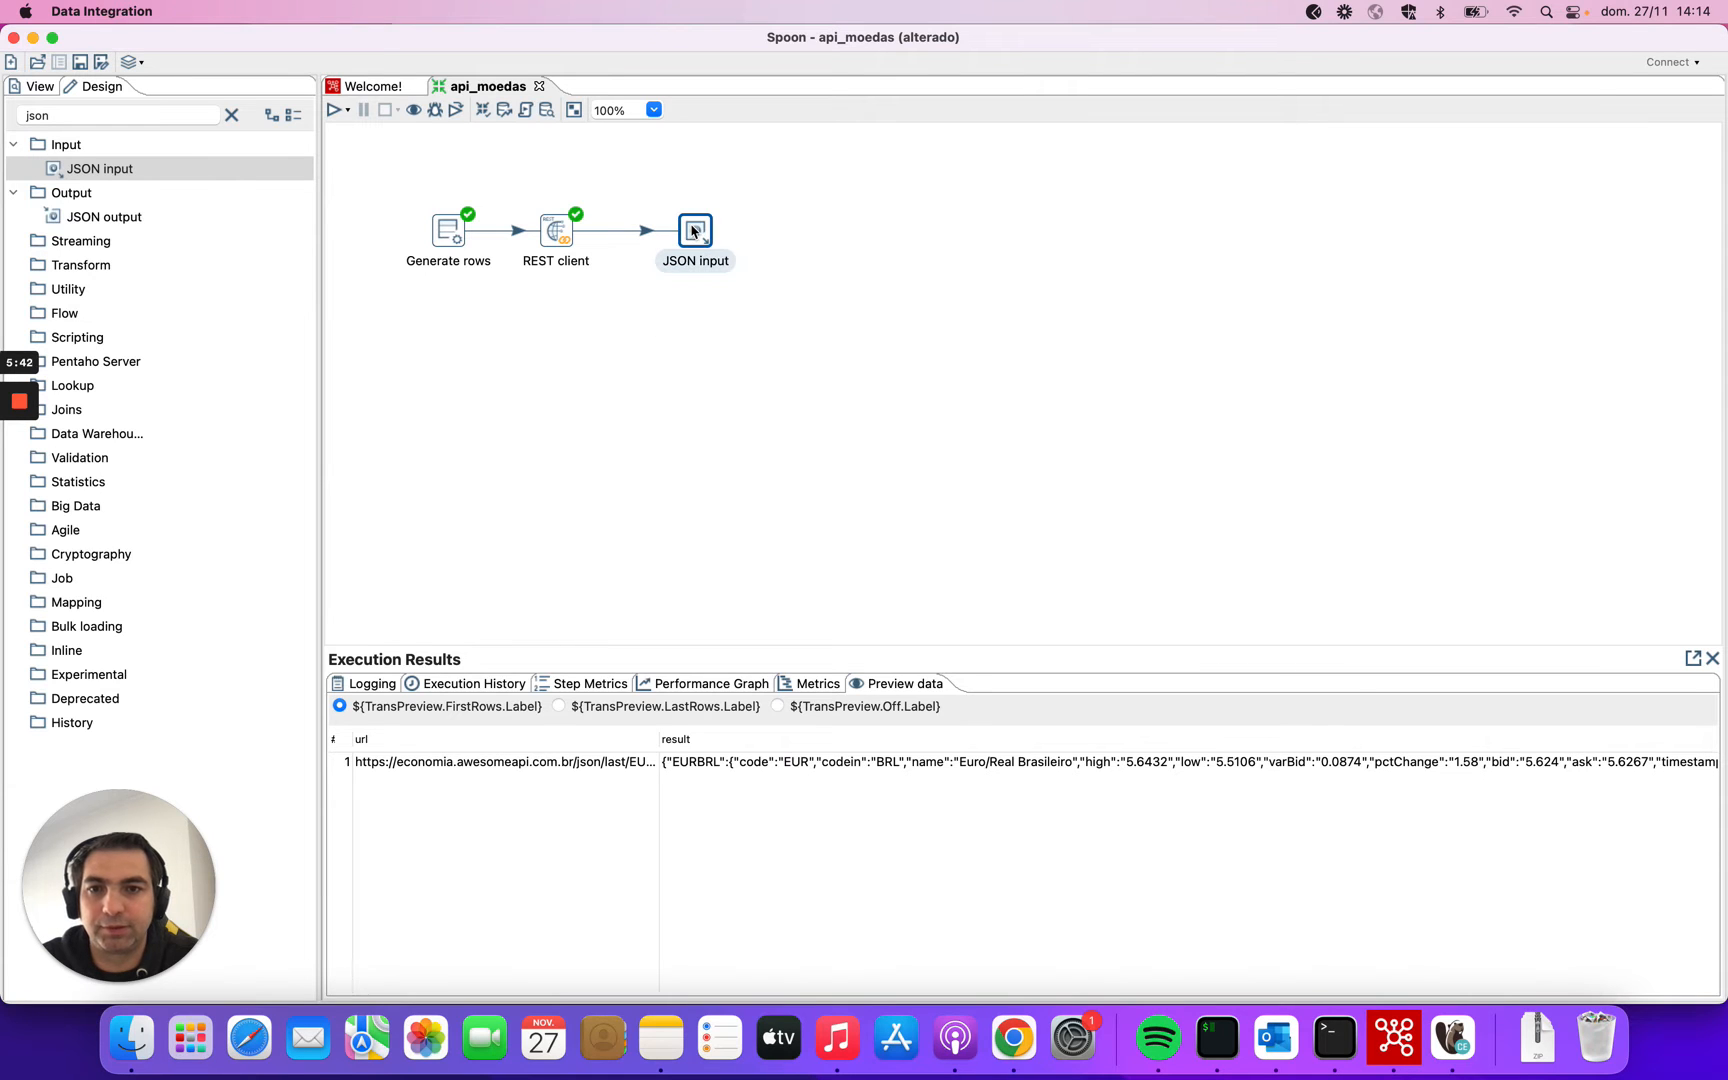
double_click(696, 232)
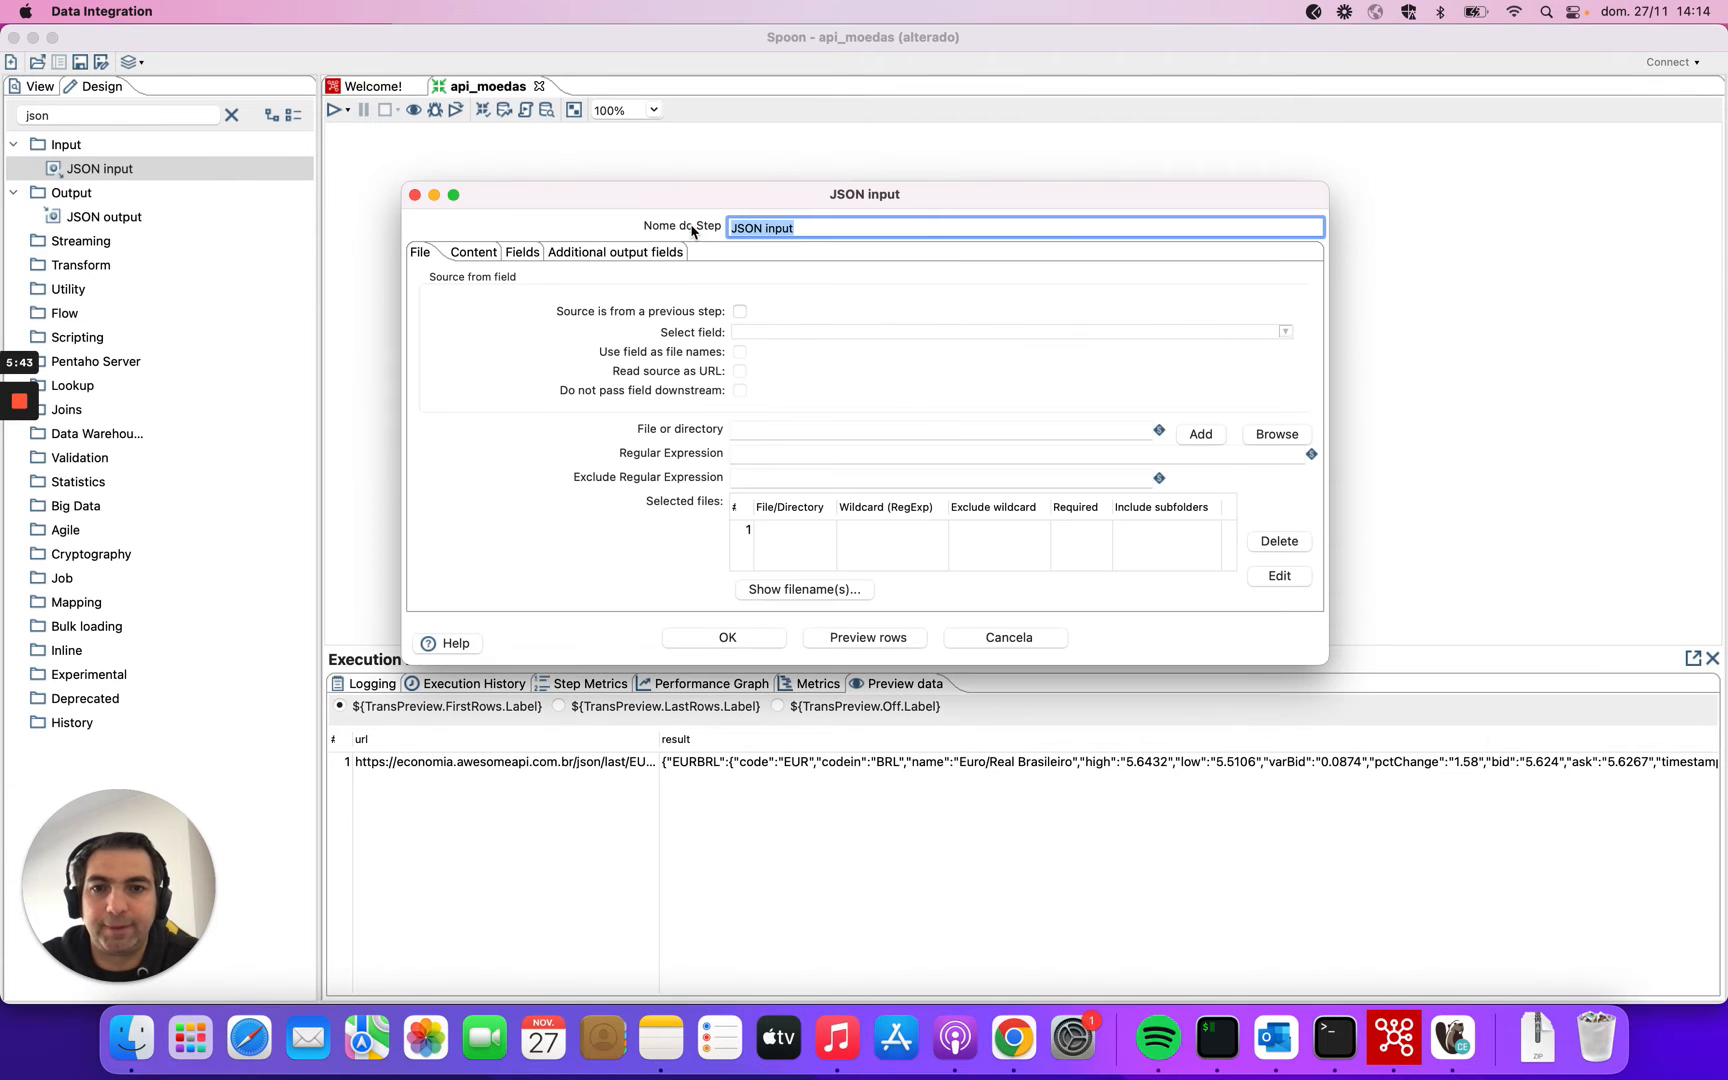
left_click(910, 433)
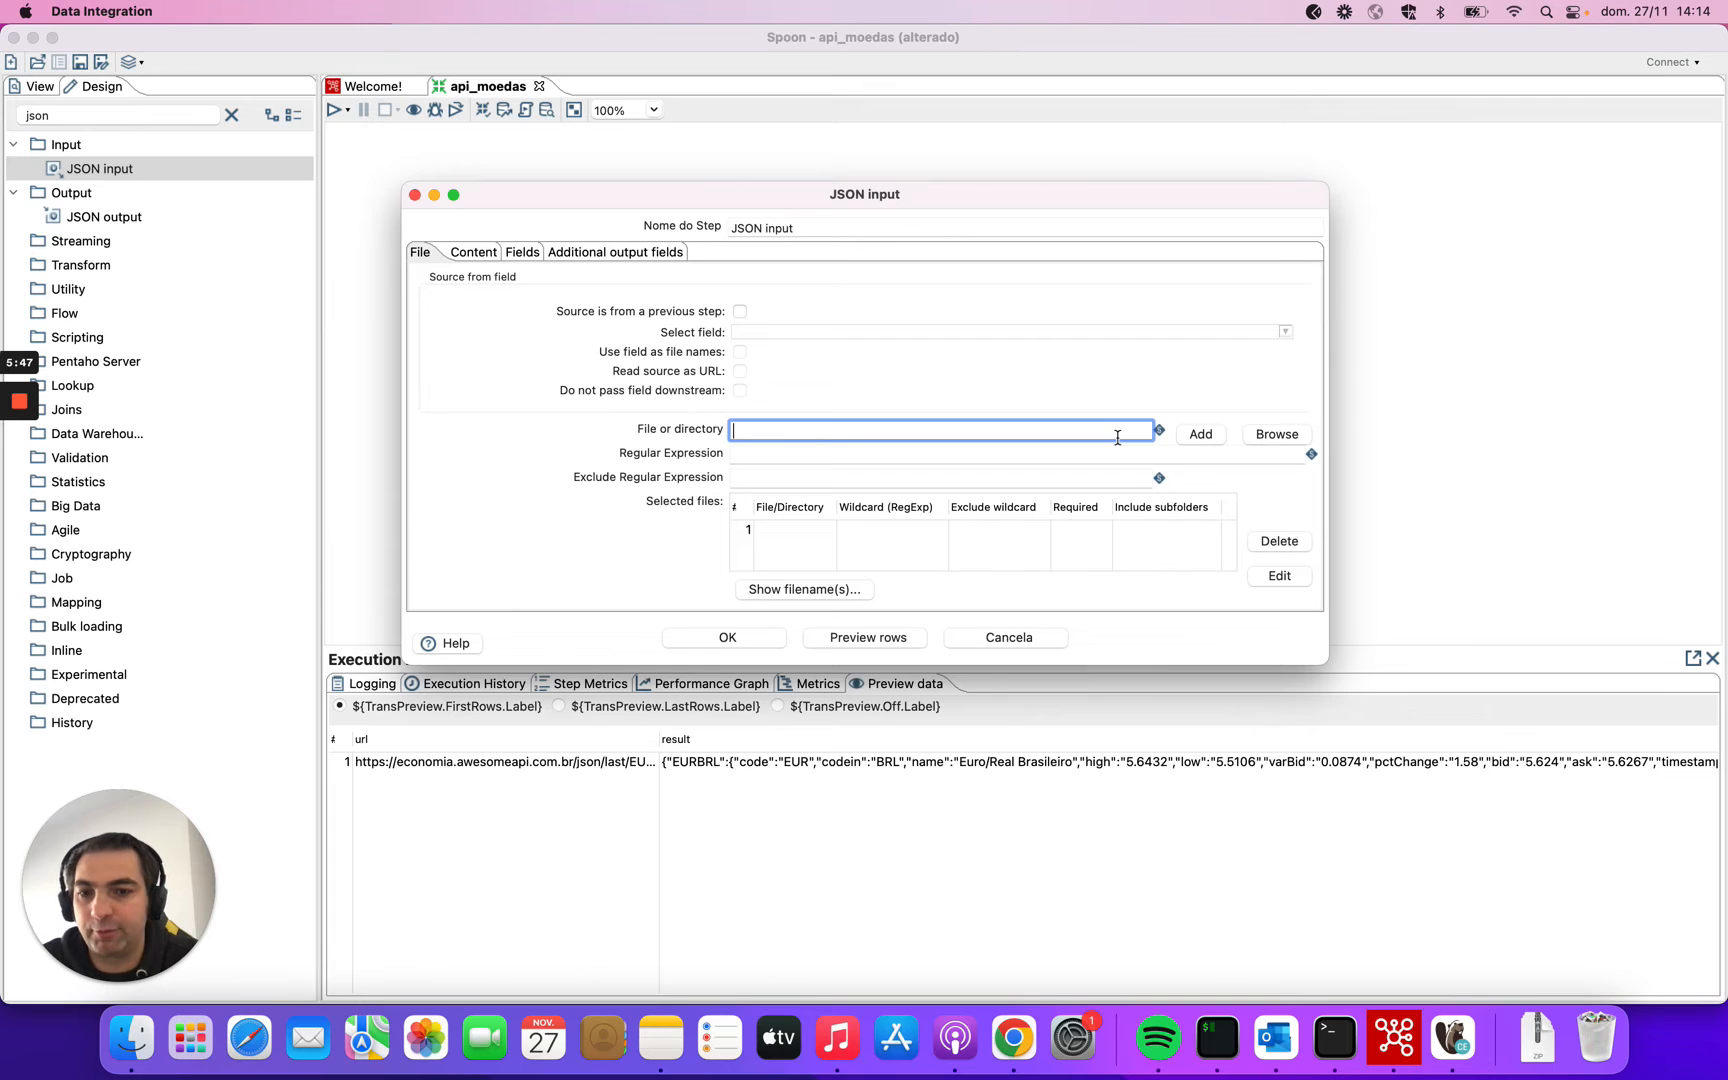
left_click(739, 312)
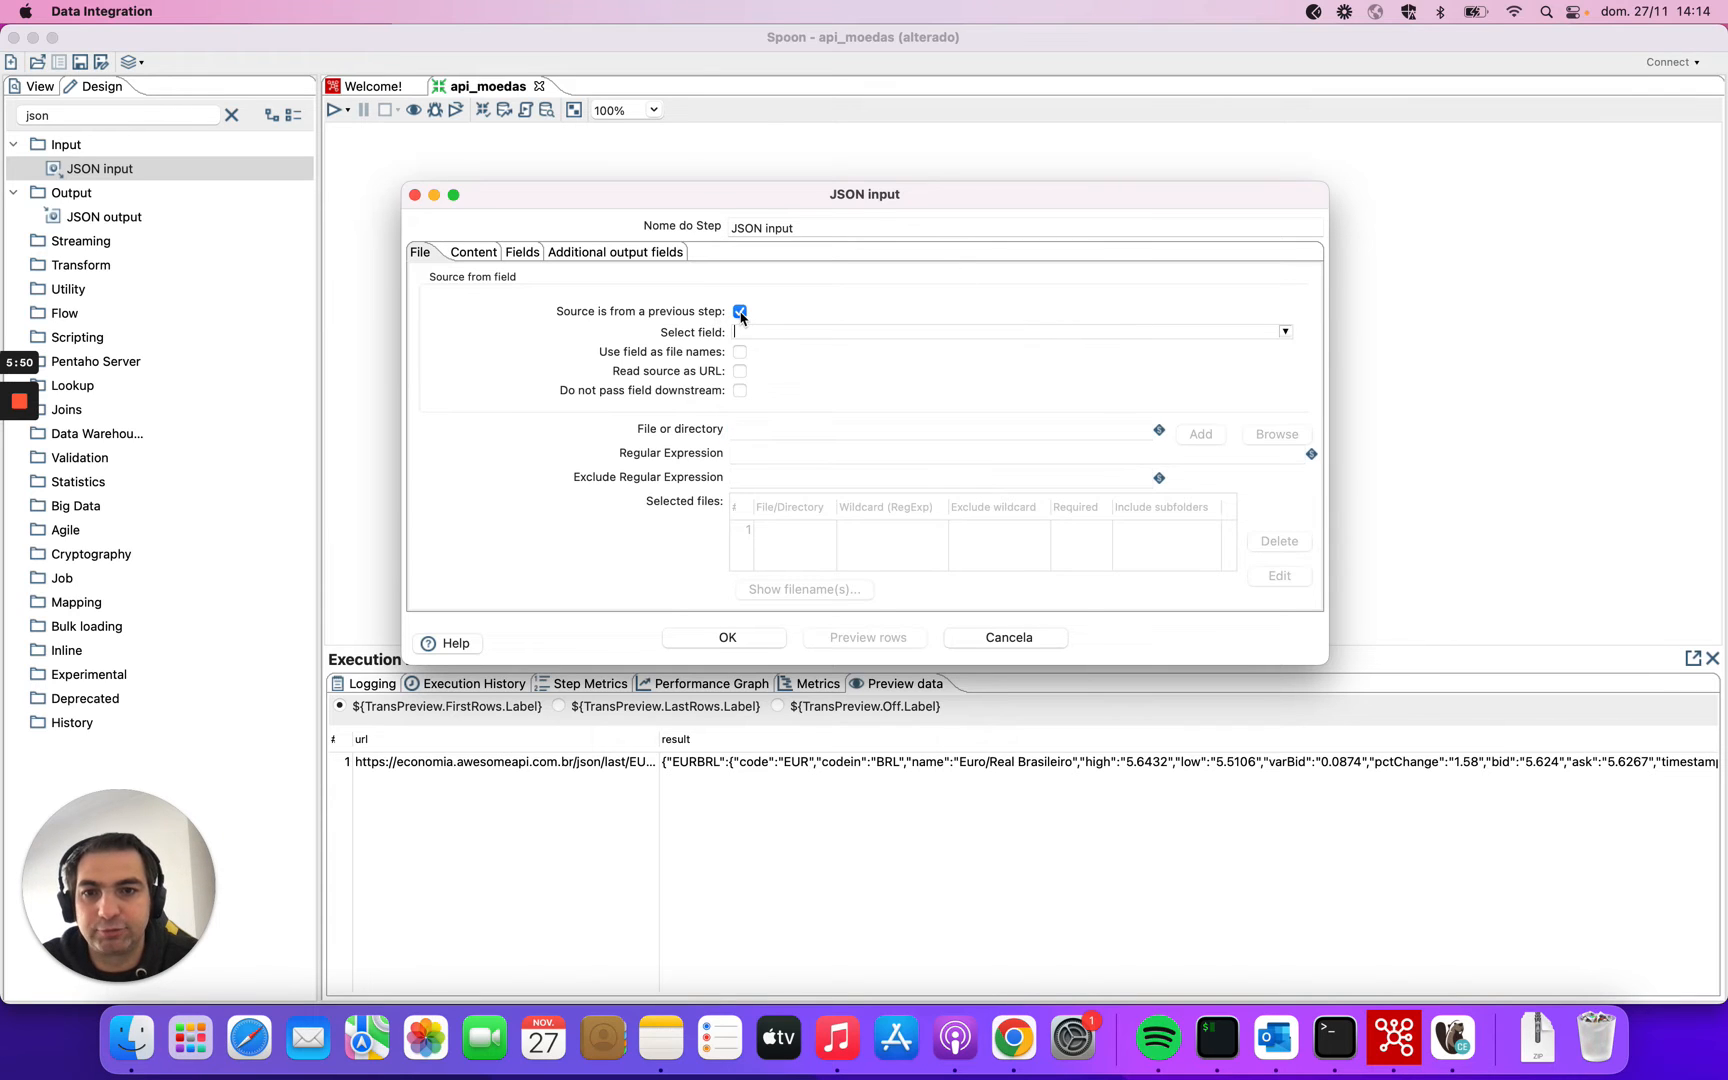
left_click(1285, 331)
left_click(773, 368)
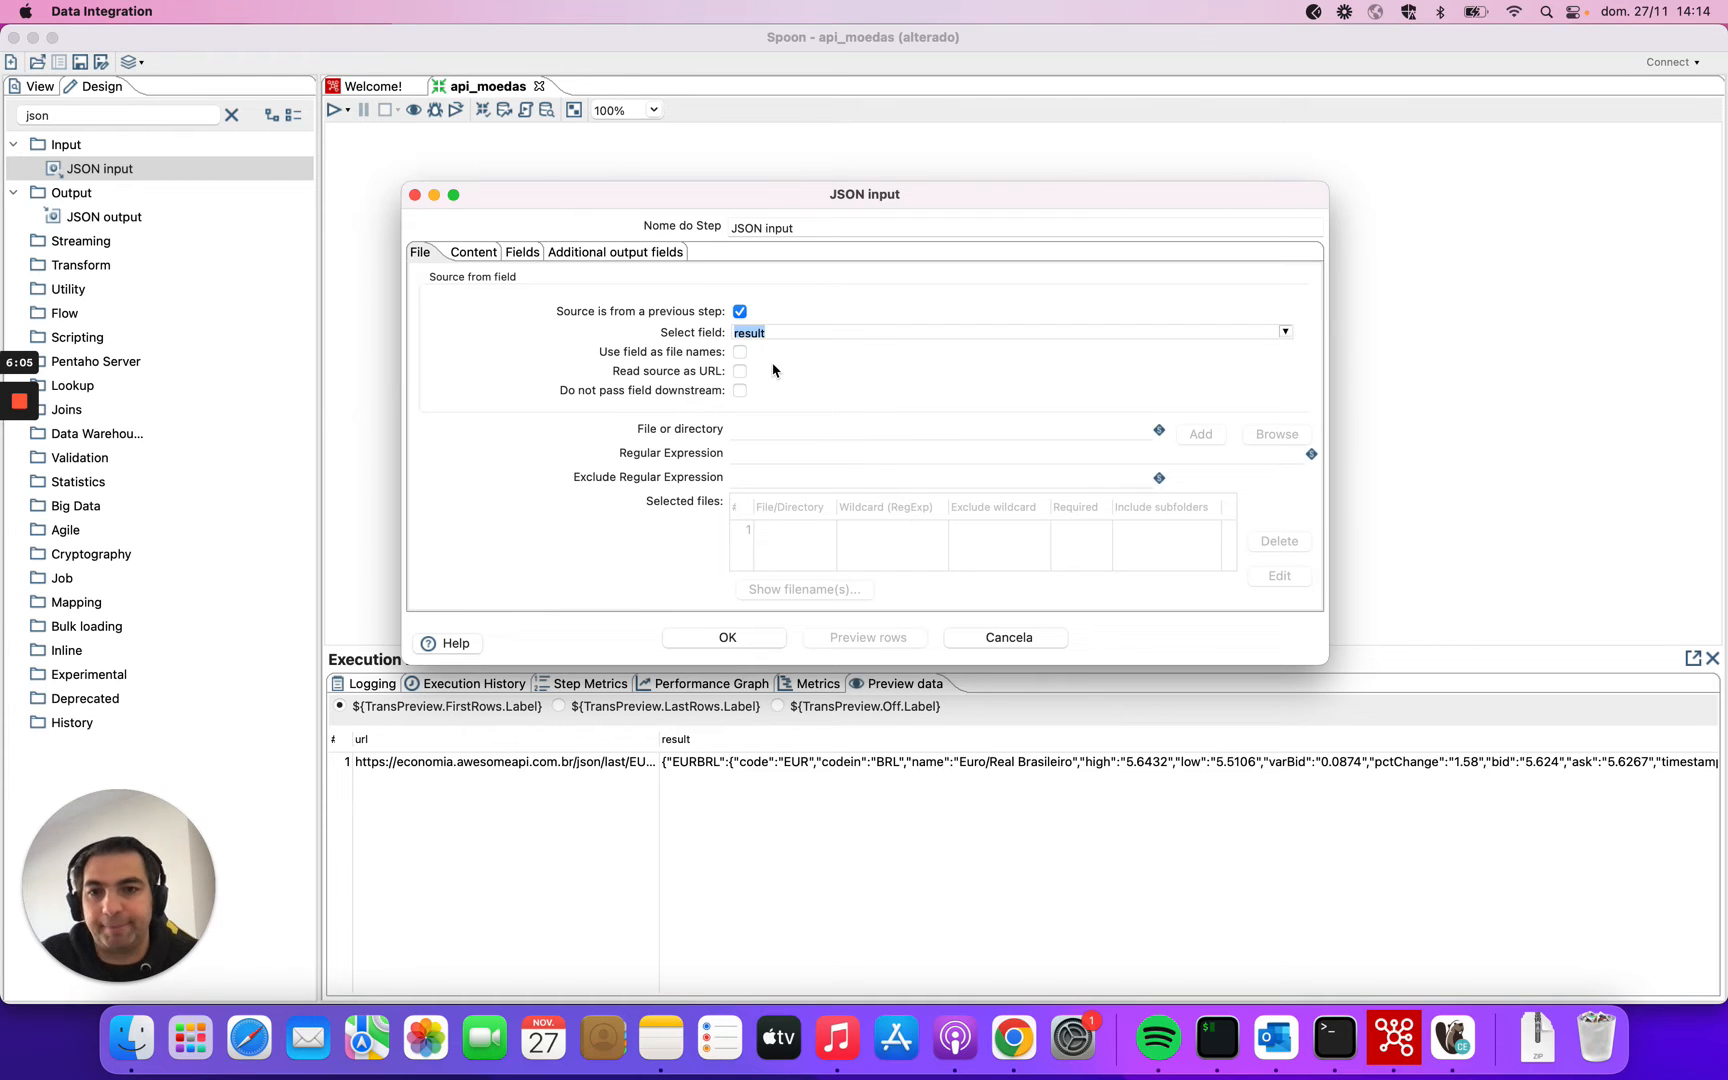
Copy the code key from the Postman response and use it as the name of the first JSON input field.
left_click(522, 254)
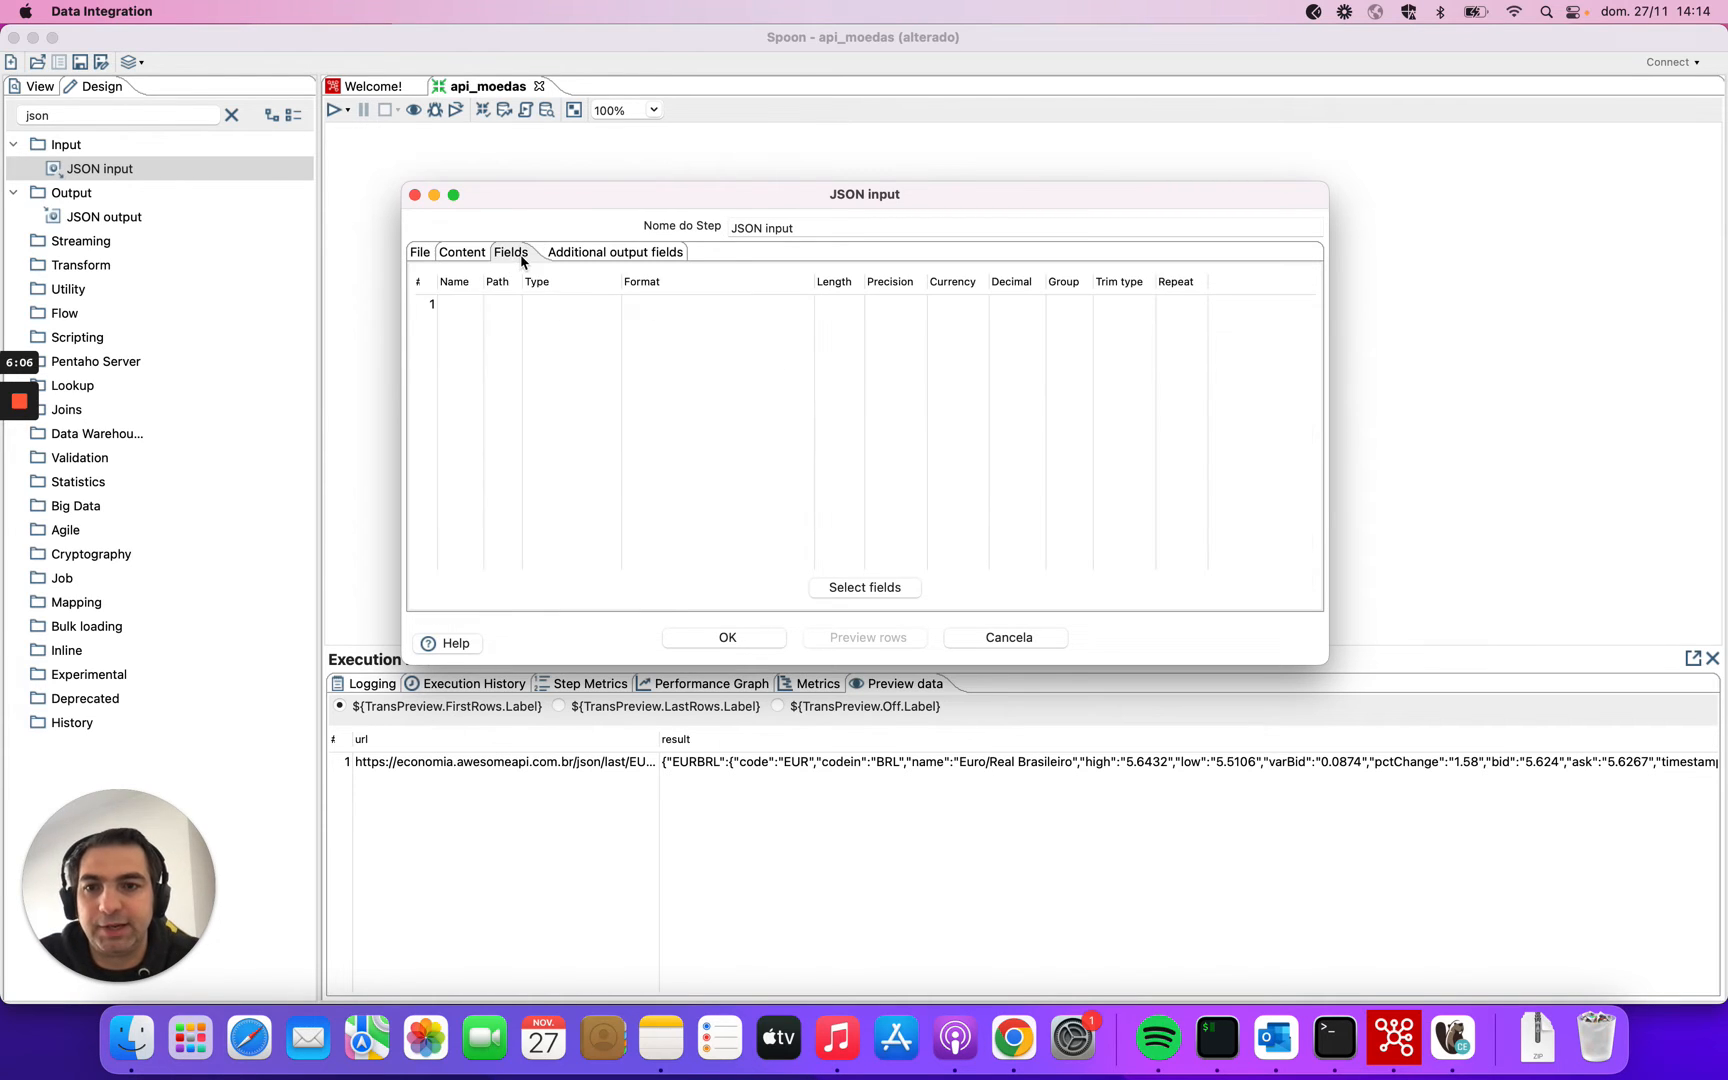
left_click(456, 307)
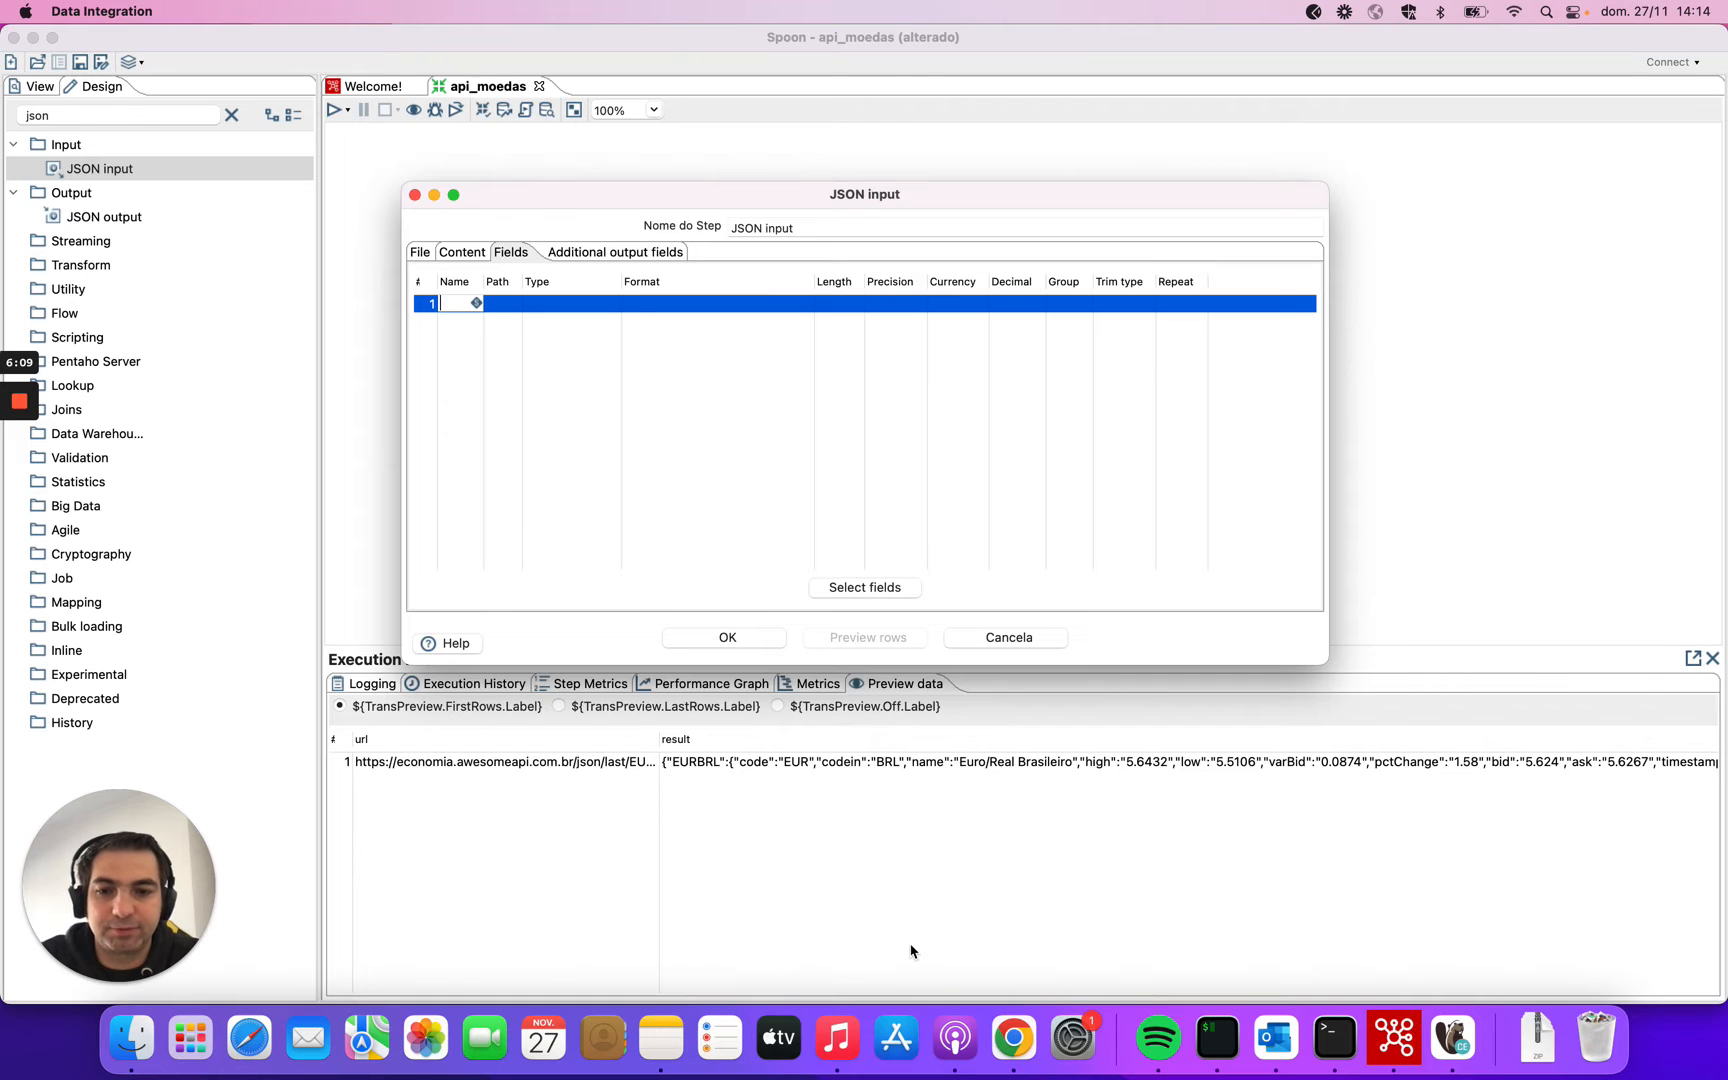
left_click(1030, 1055)
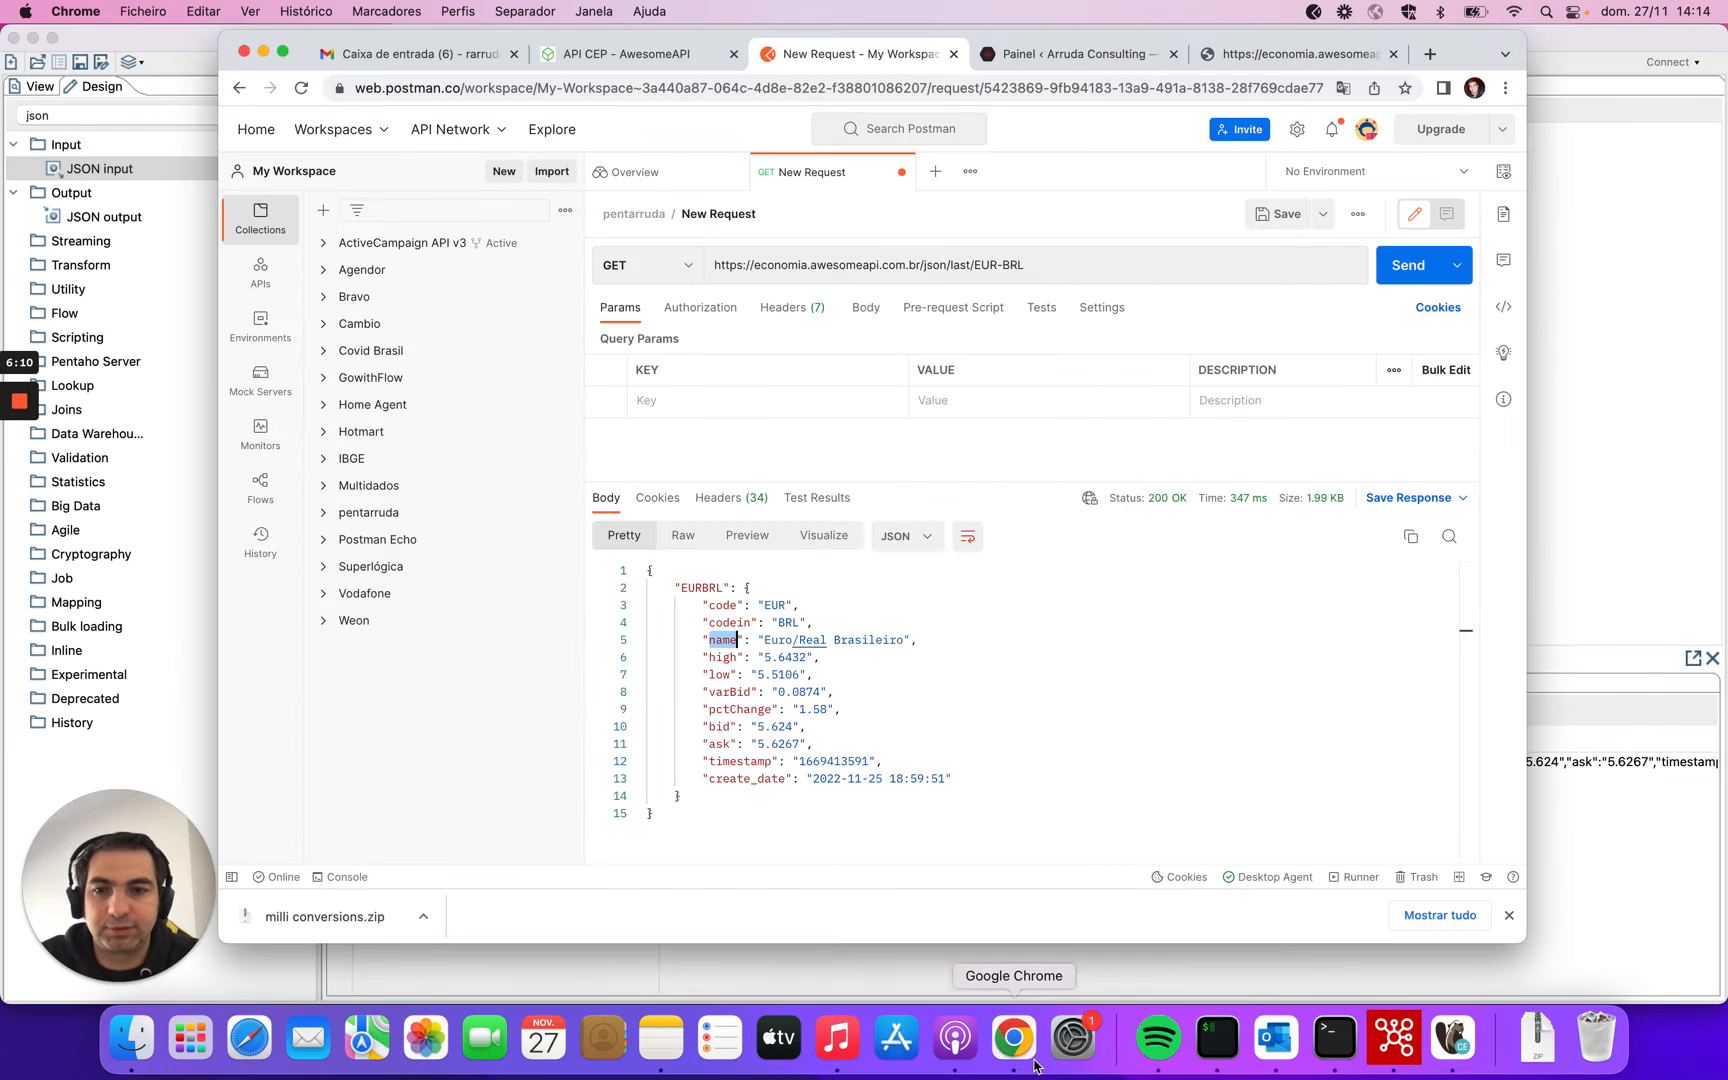
double_click(723, 606)
key("super+c")
key("super+Tab")
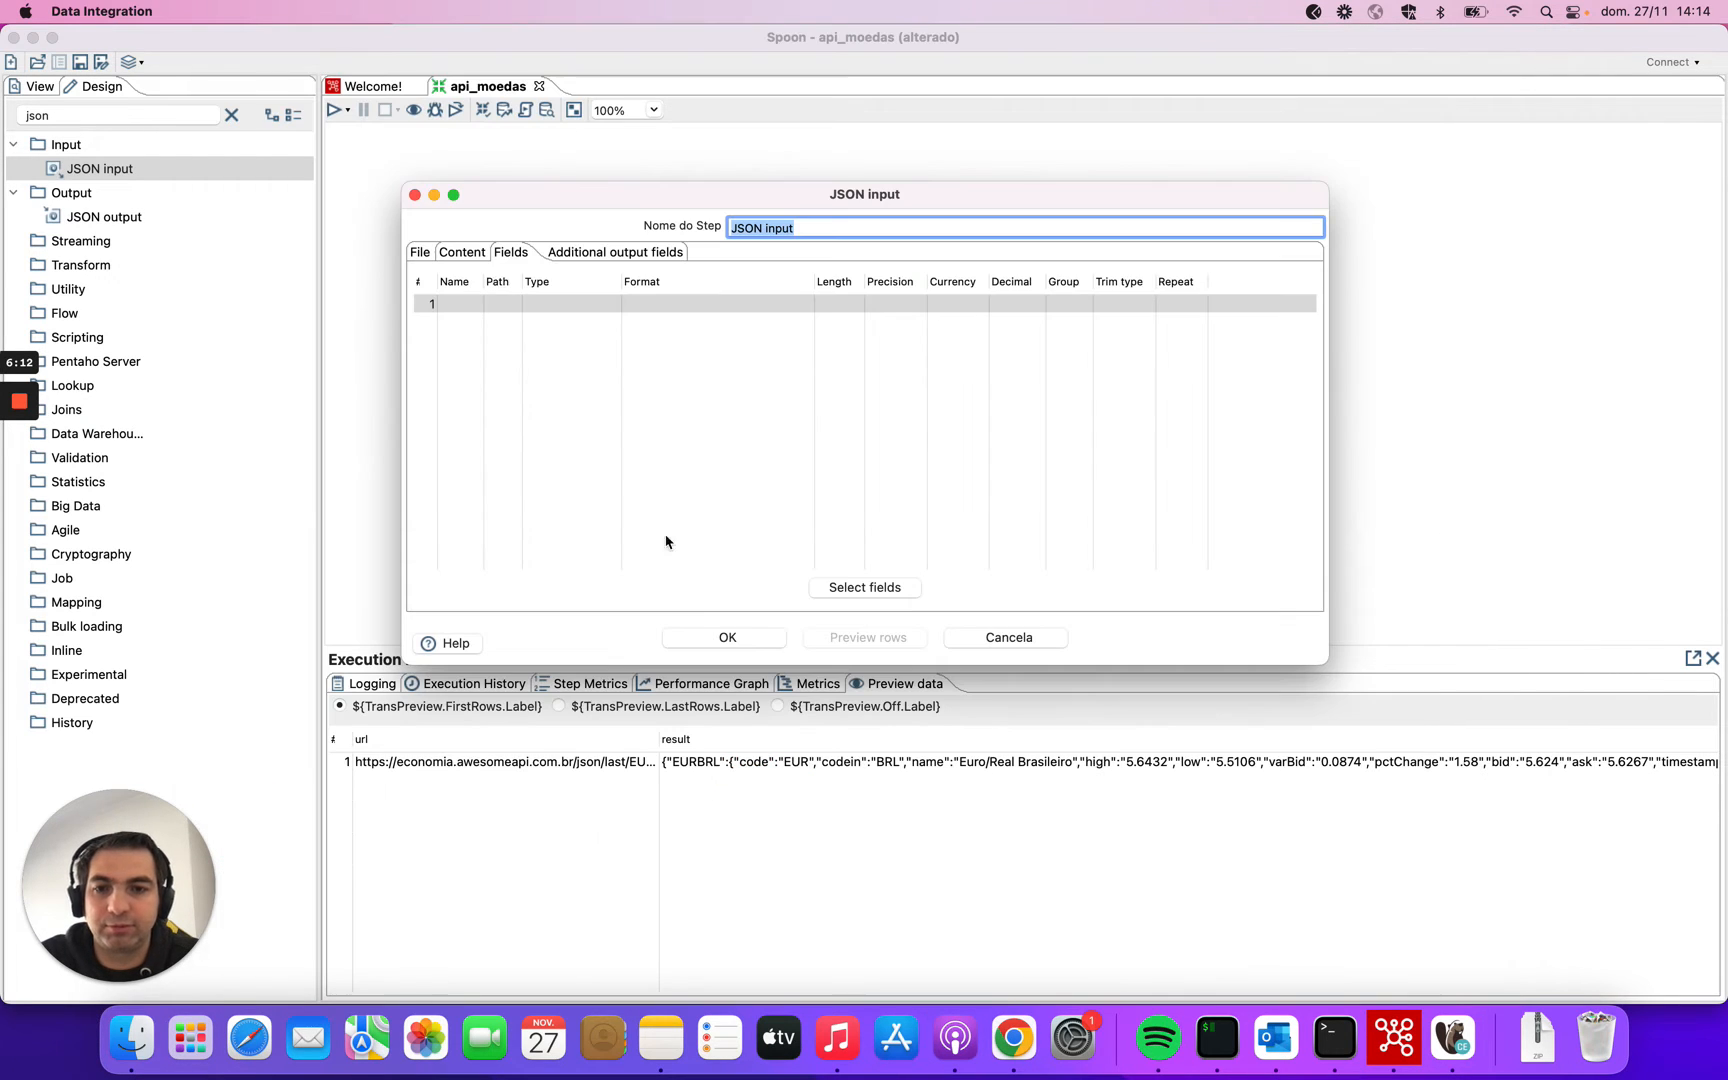
left_click(457, 303)
key("super+v")
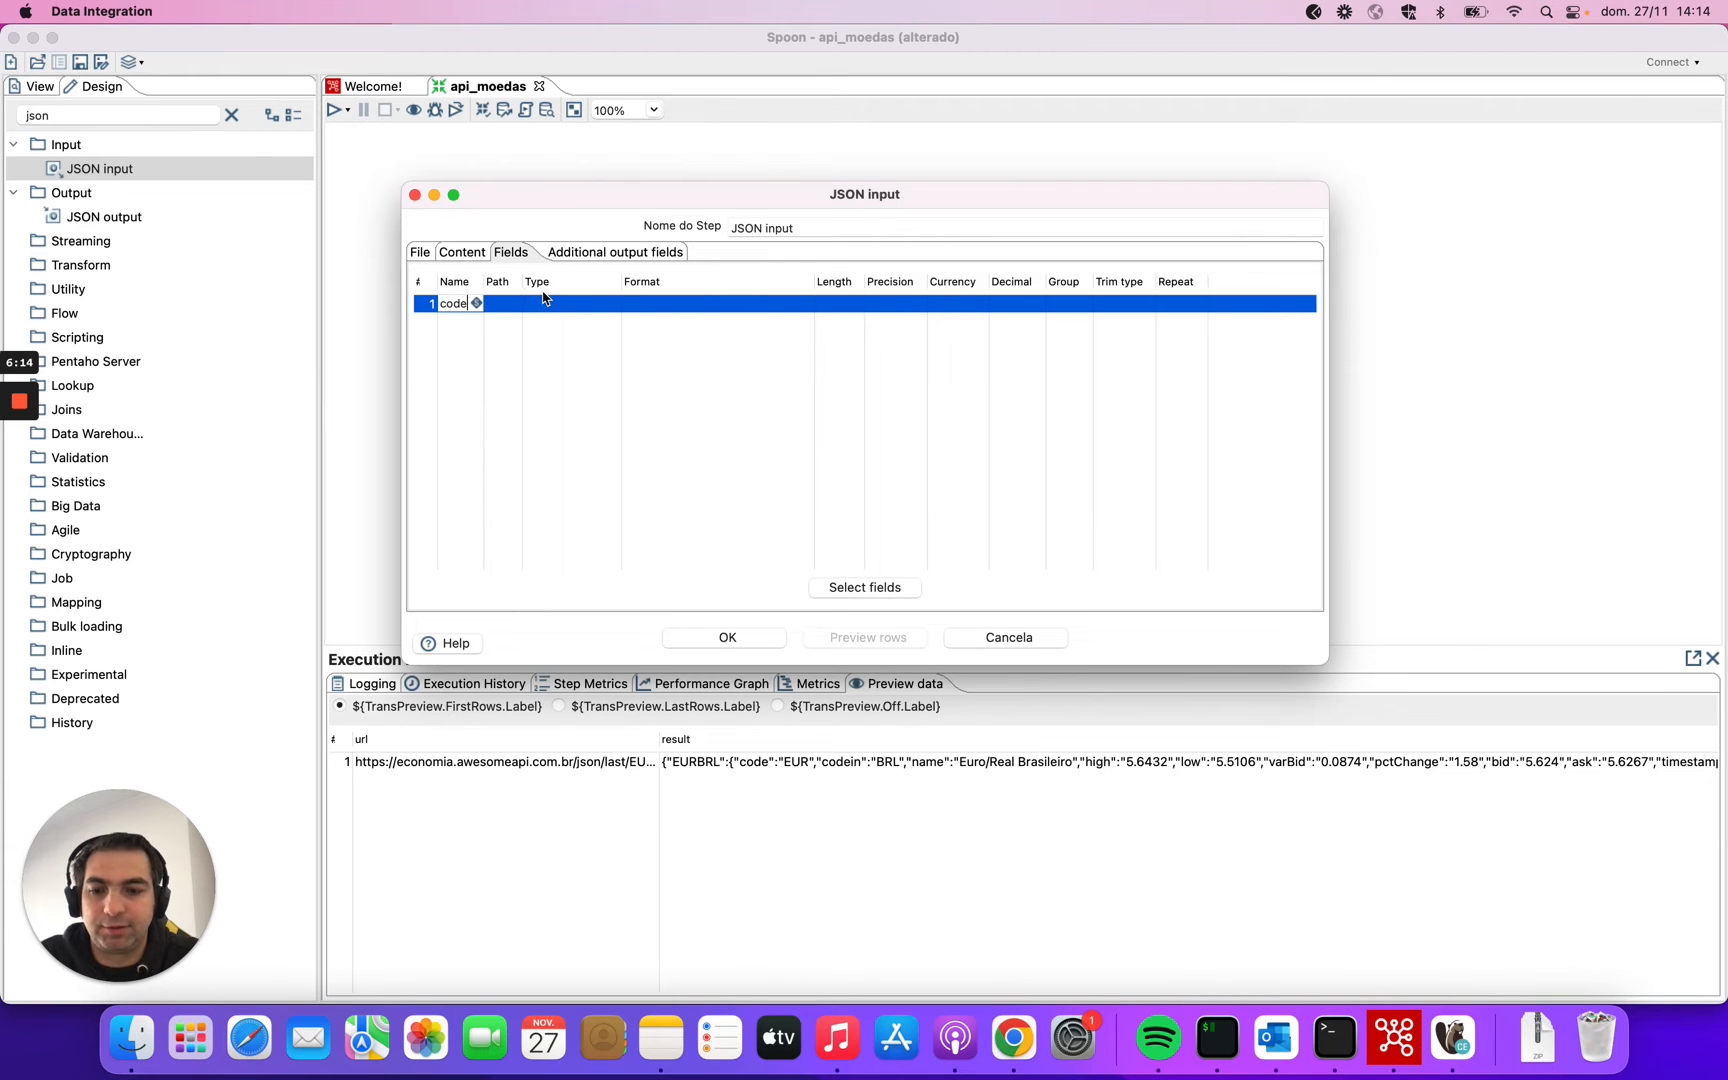
Set the code field's path to $..code and its type to String, and accept the JSON input settings.
left_click(498, 306)
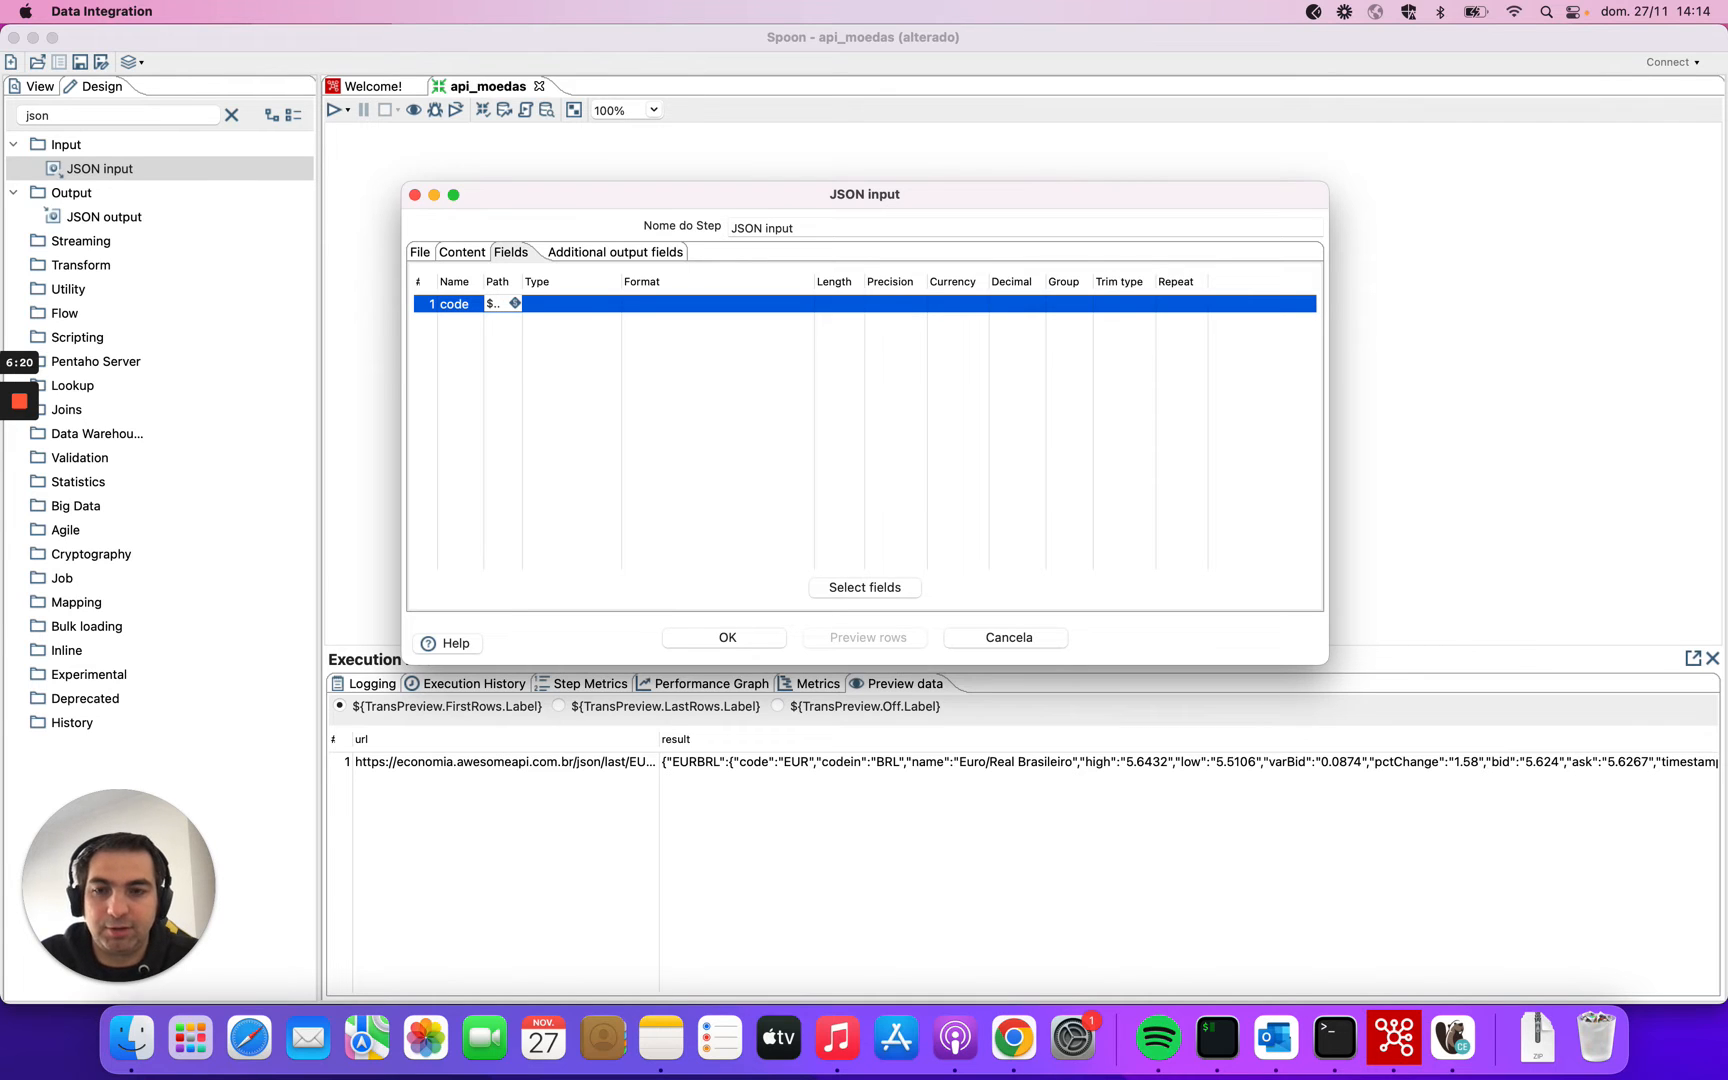
type("$..")
key("super+v")
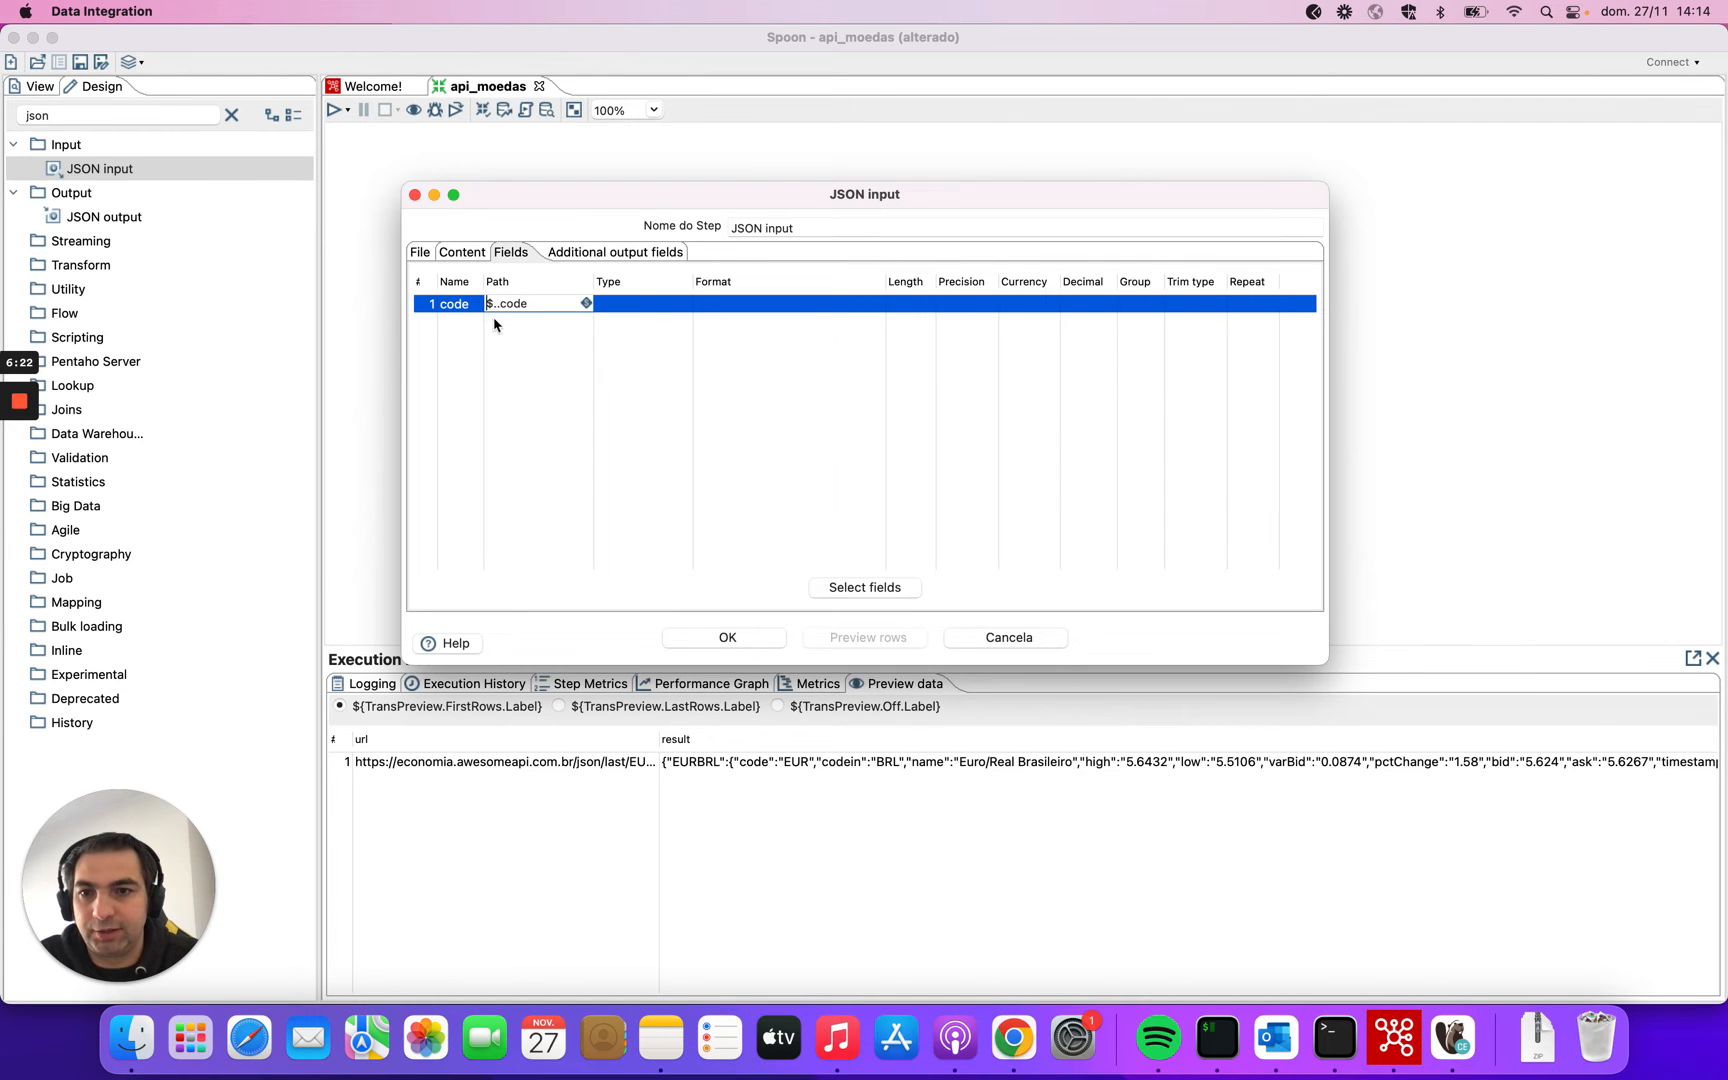
left_click(651, 307)
left_click(686, 308)
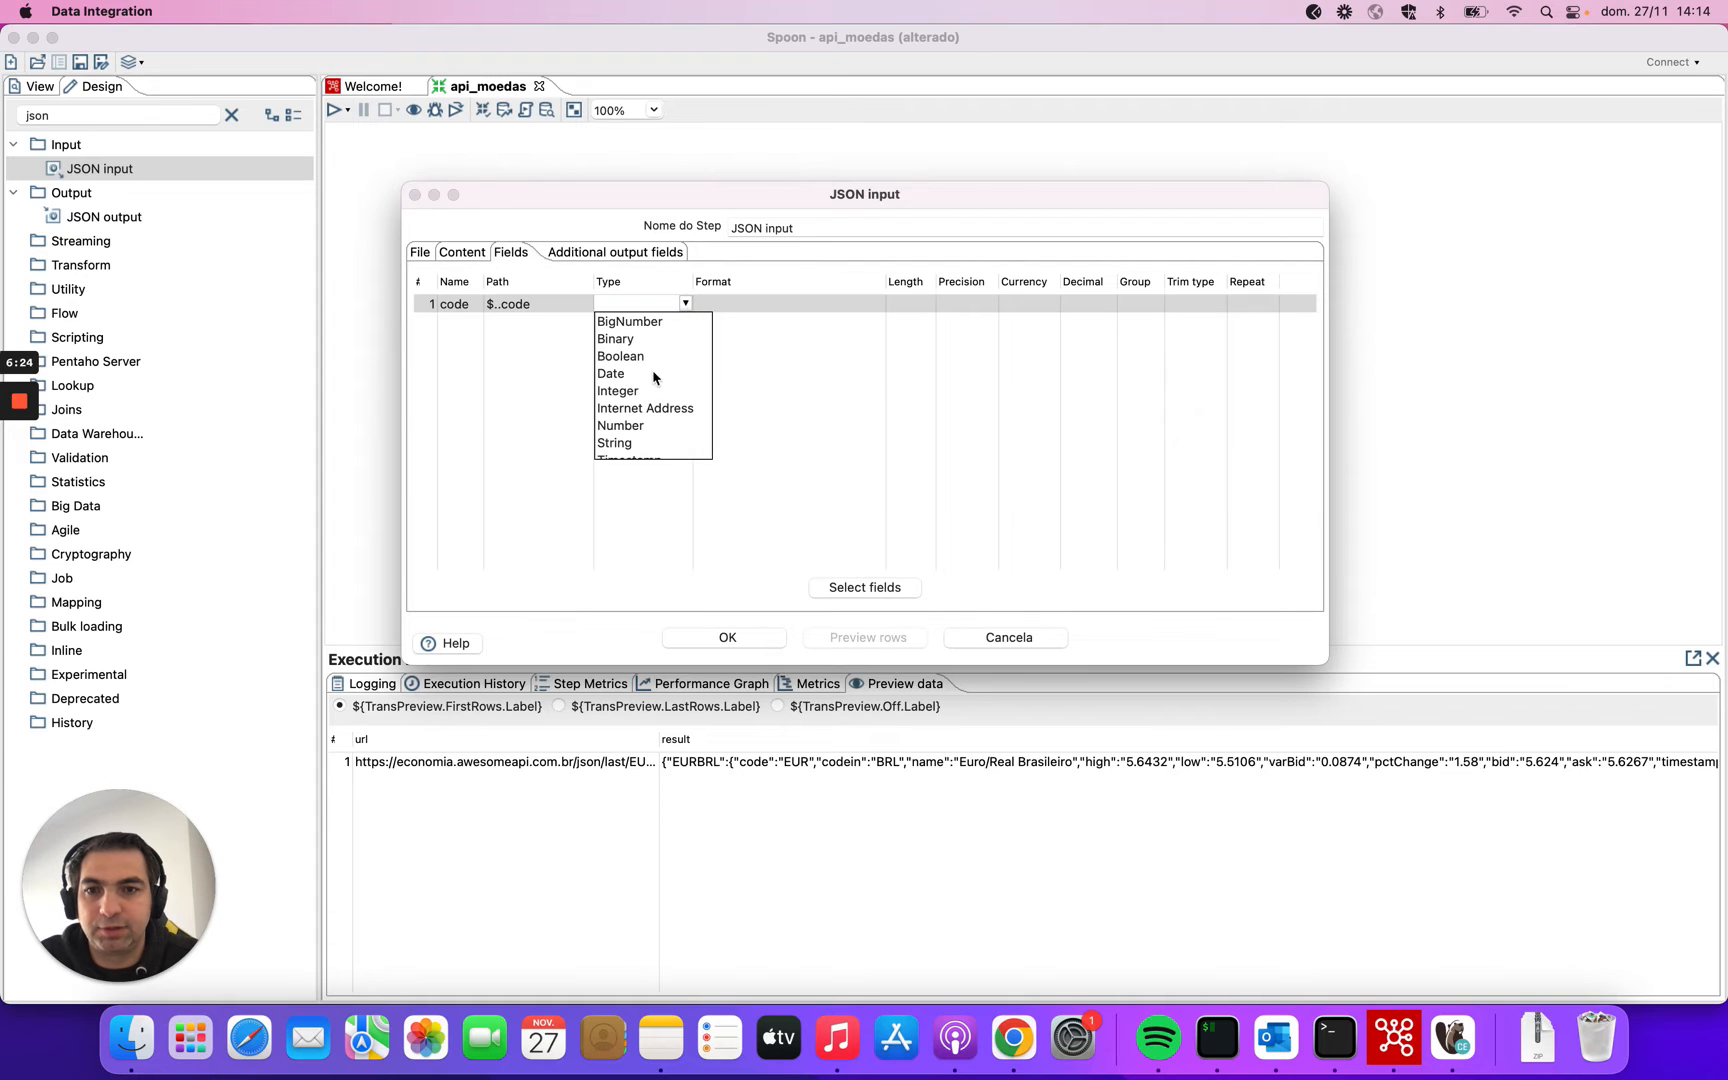
left_click(633, 447)
left_click(741, 641)
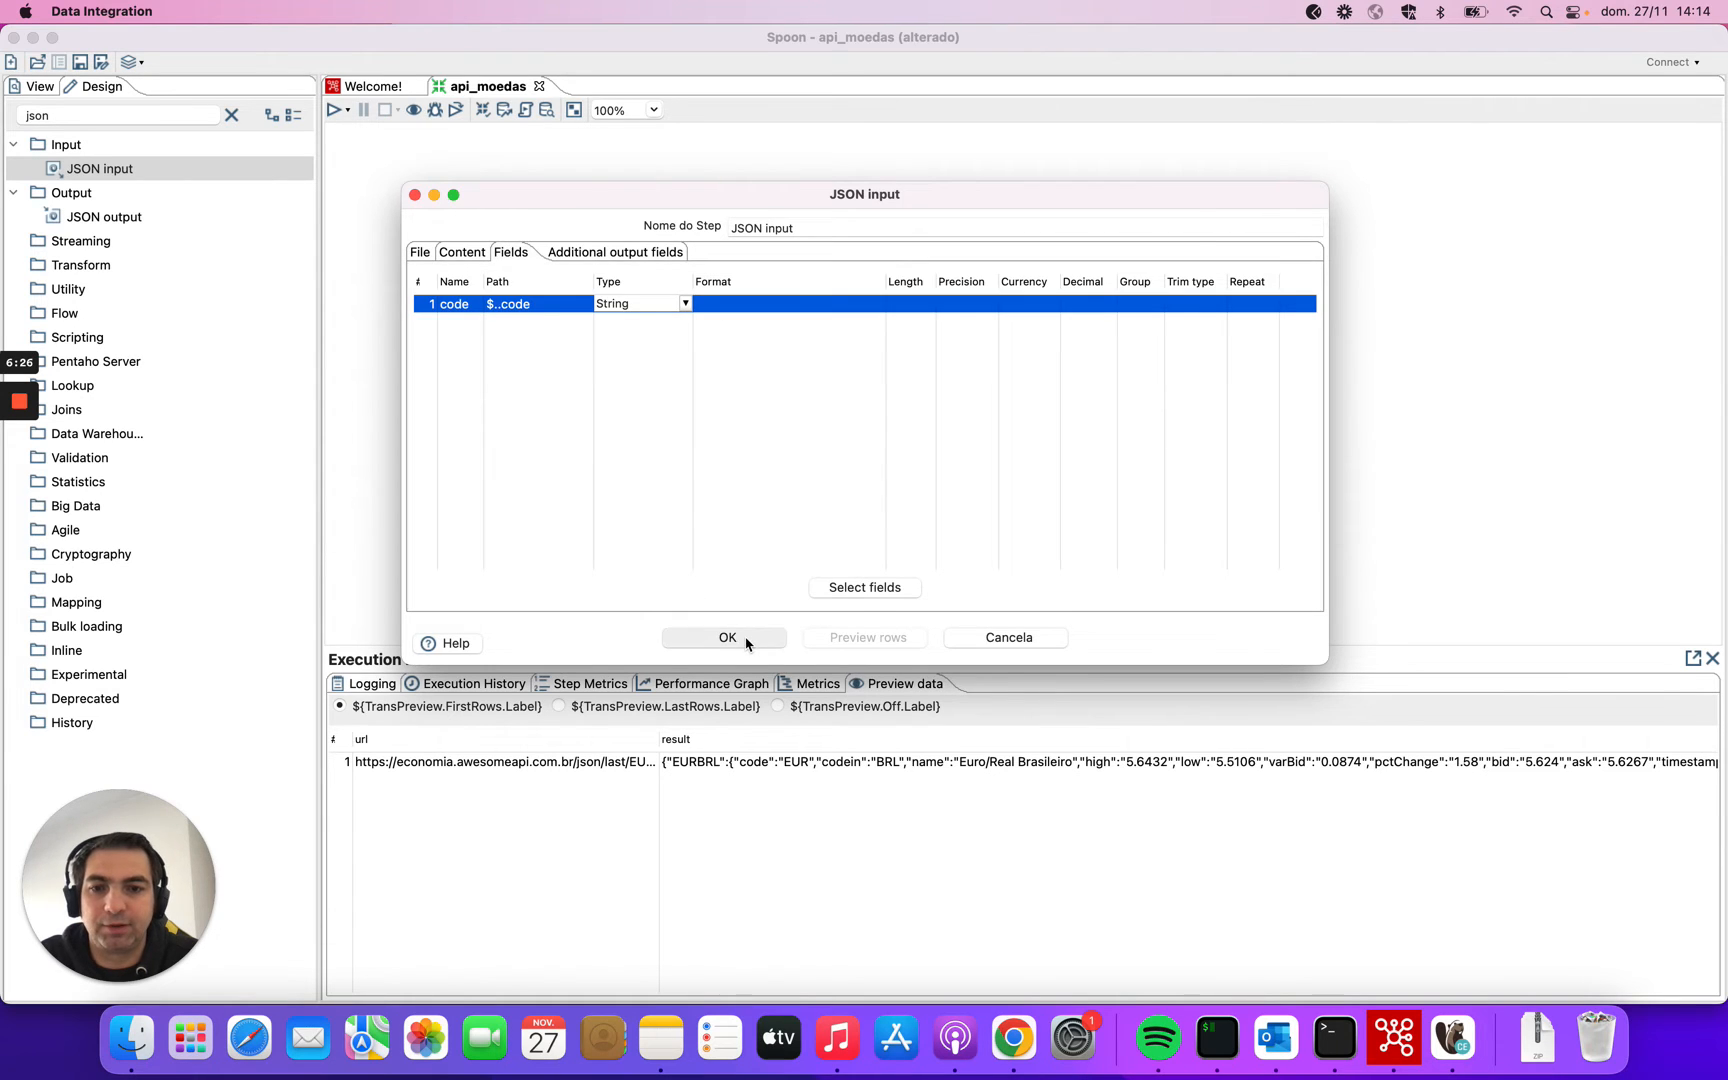
Run the transformation and preview the JSON input step's output, checking the extracted code column.
left_click(338, 110)
left_click(1044, 744)
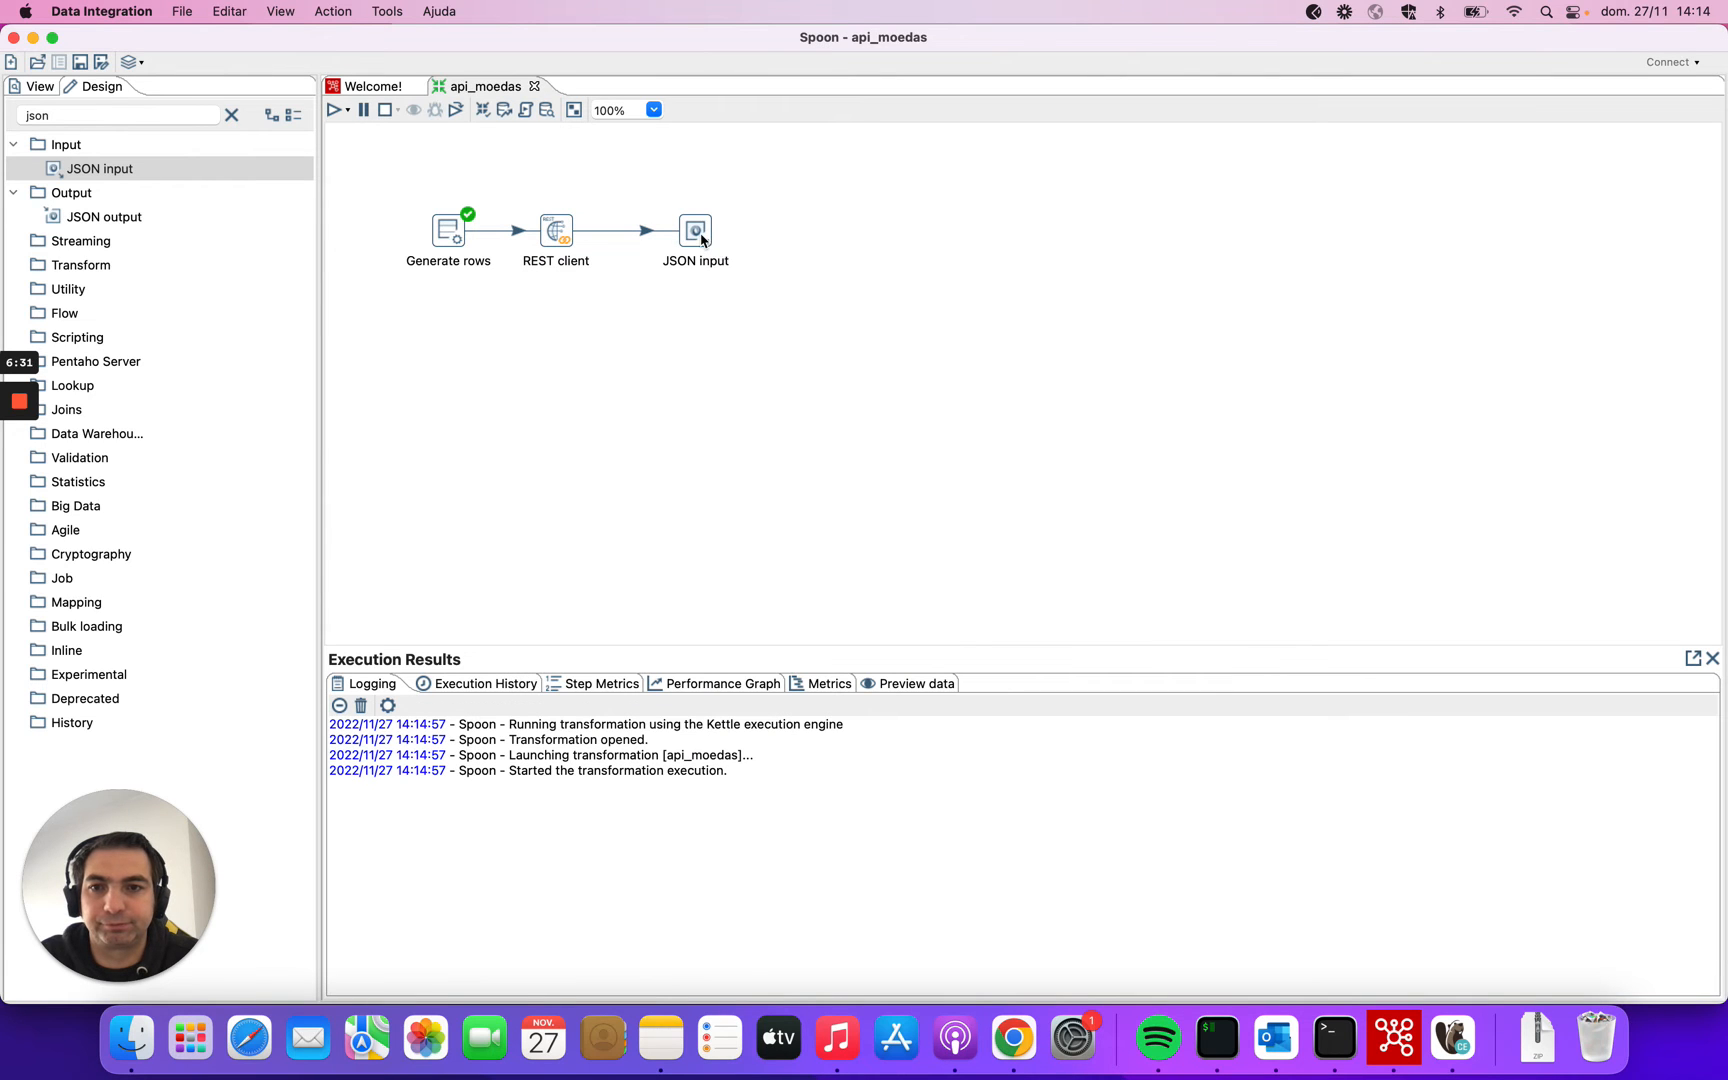
left_click(702, 240)
left_click(932, 683)
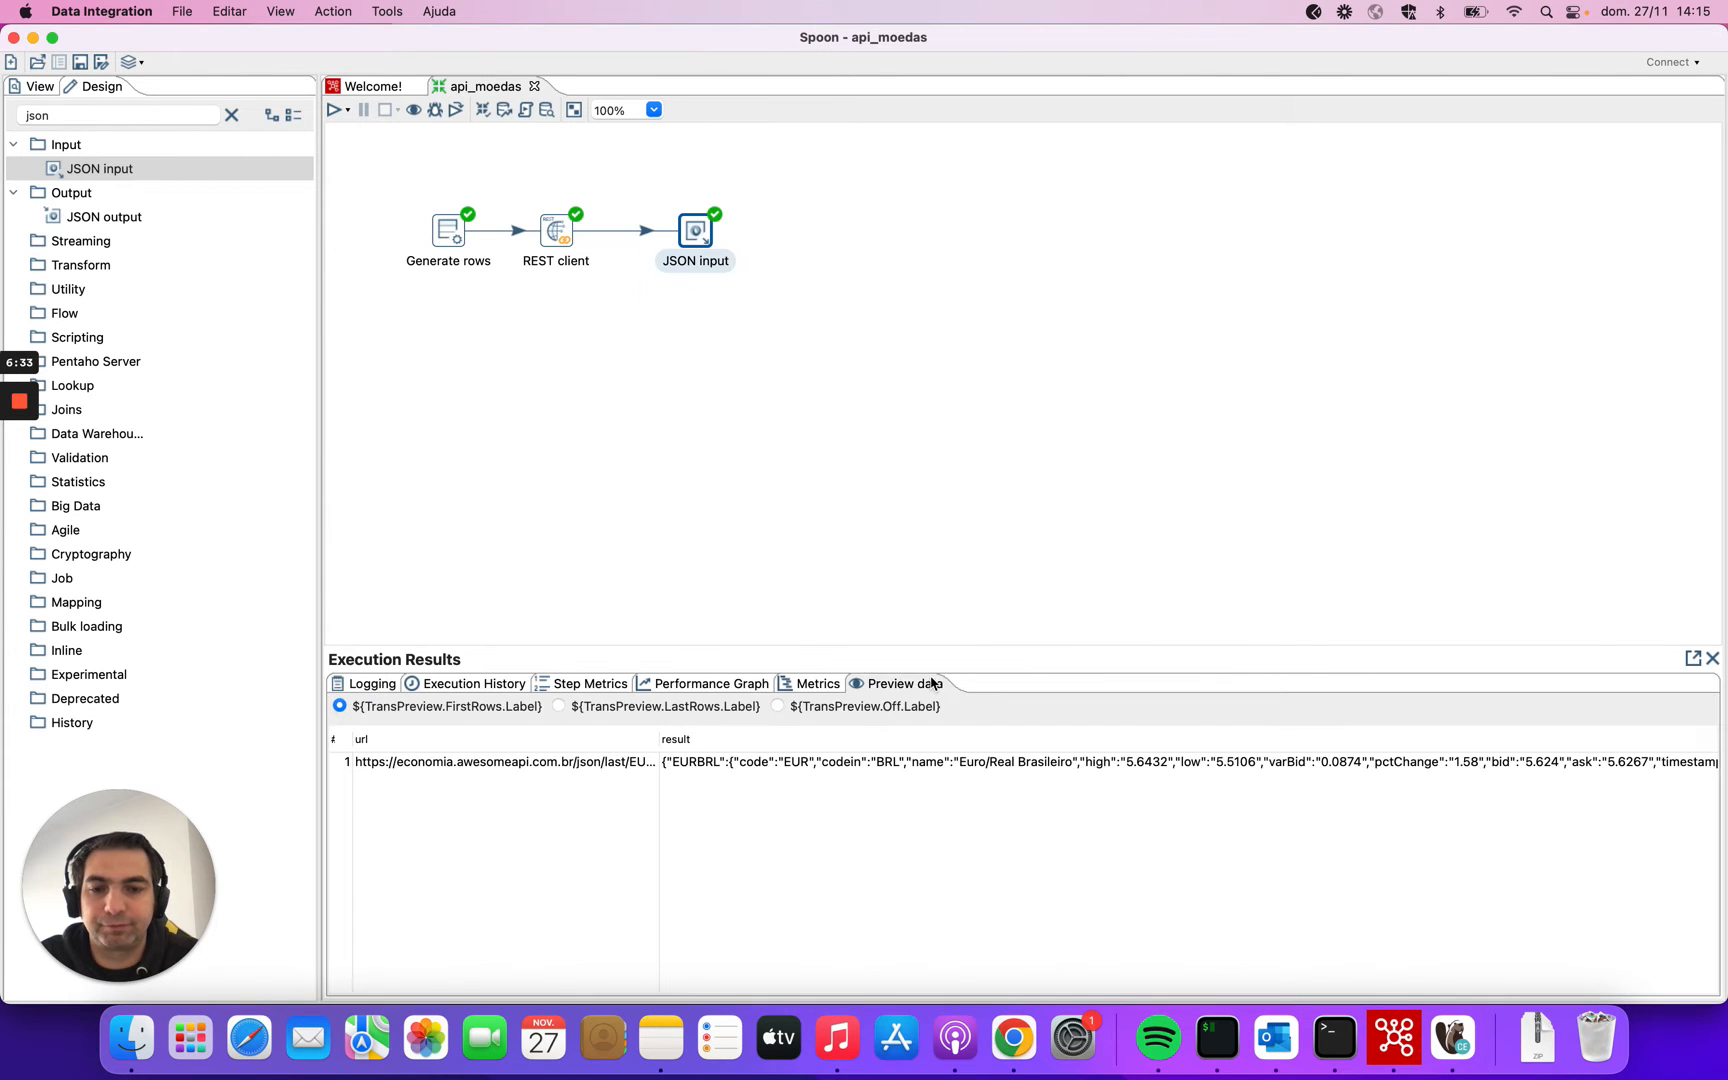
scroll(1261, 845, "right", 5)
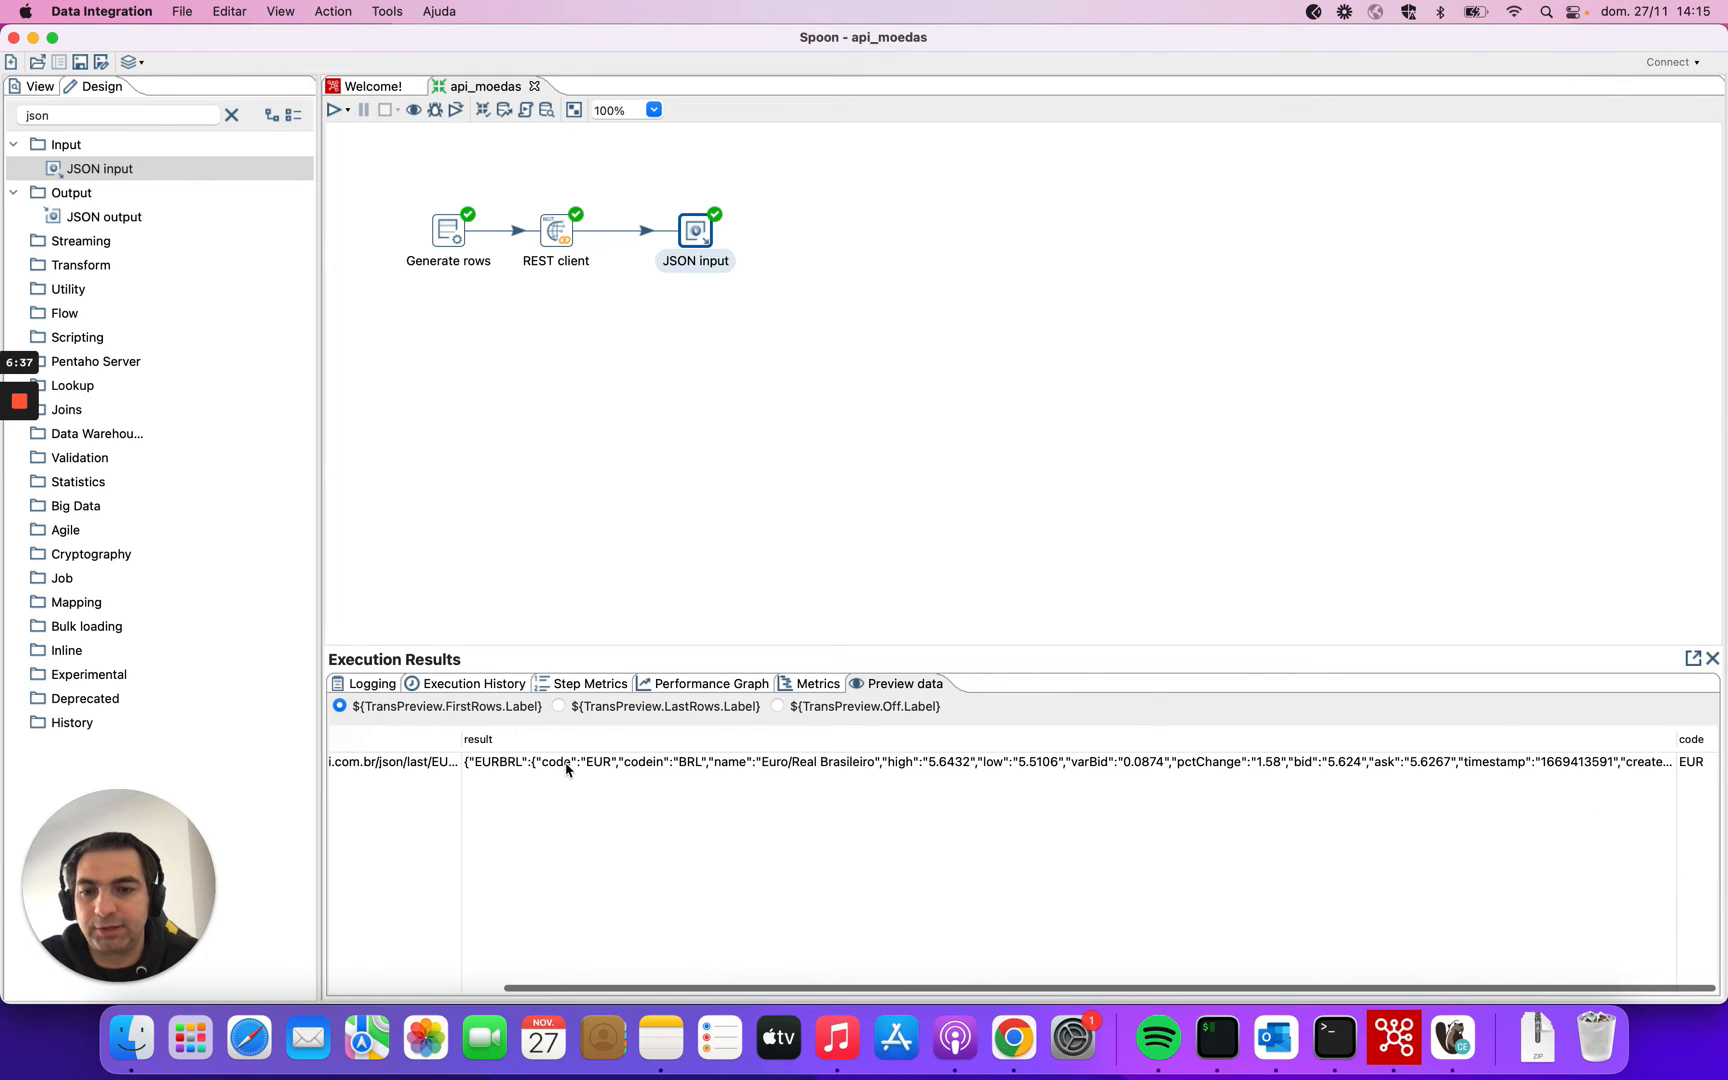
left_click(733, 370)
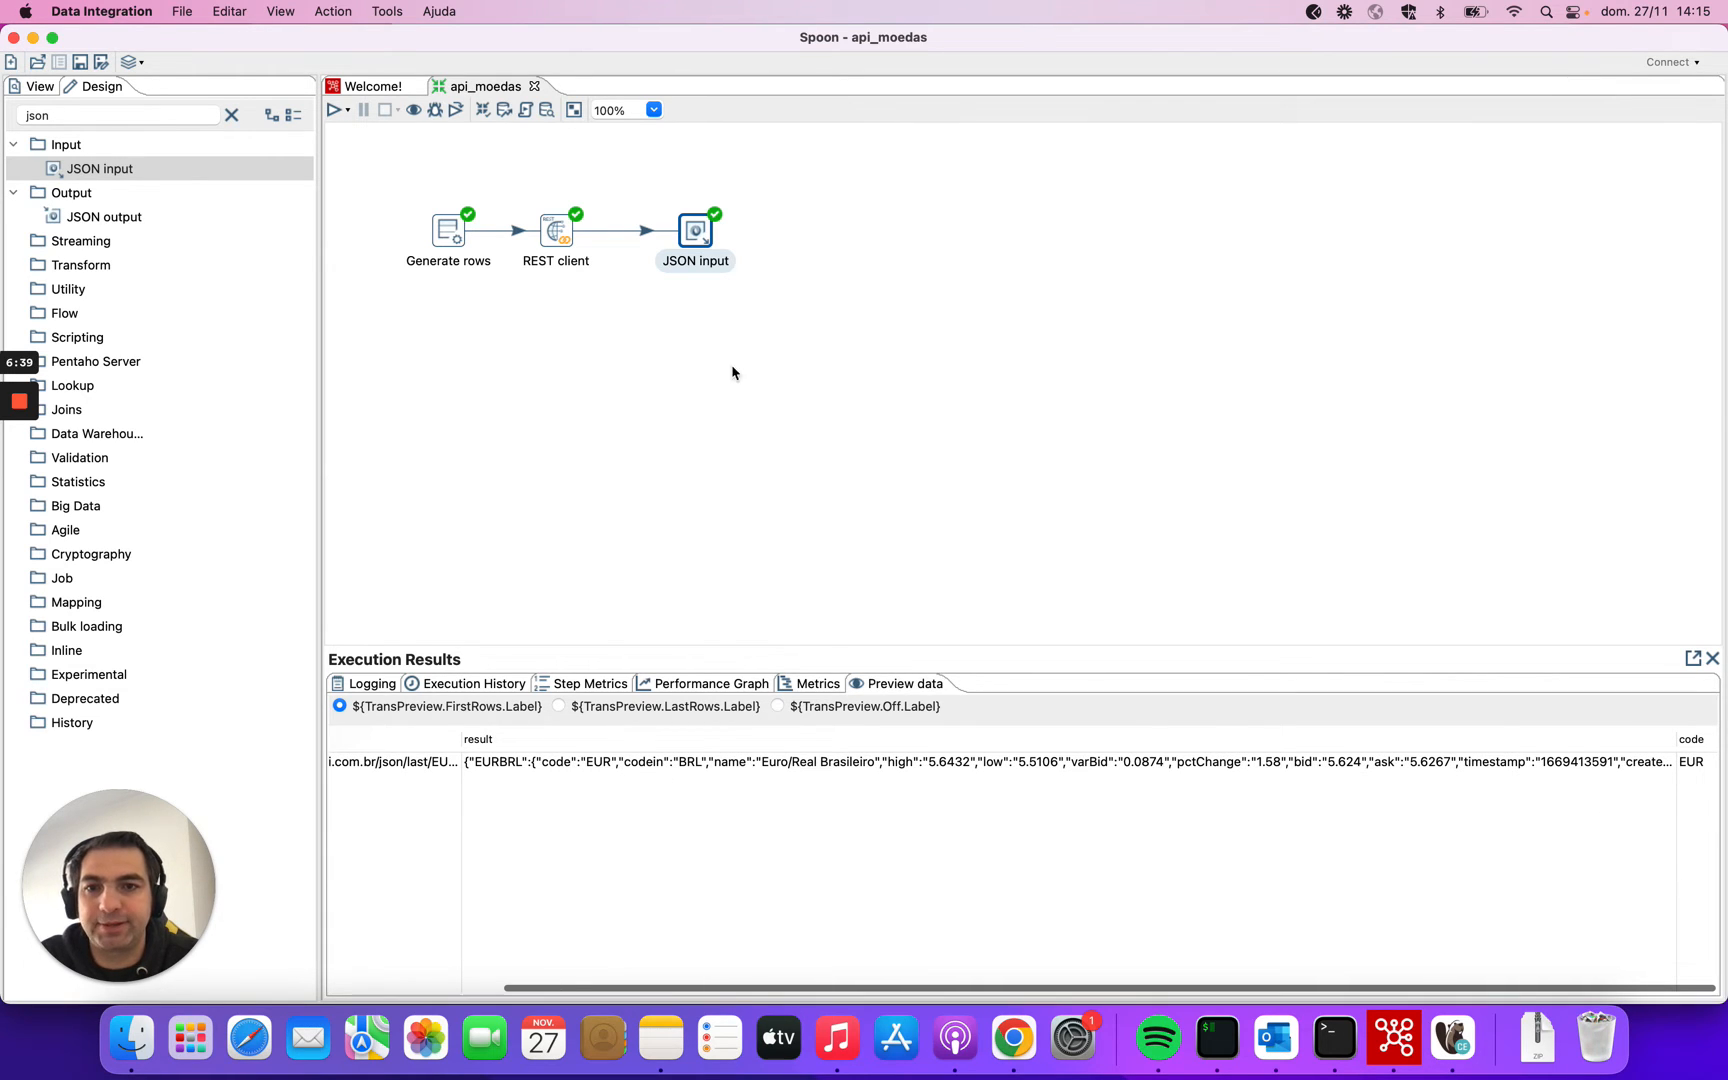
Reopen the JSON input field list and add a second field named codein, copying the key from the Postman response.
double_click(705, 236)
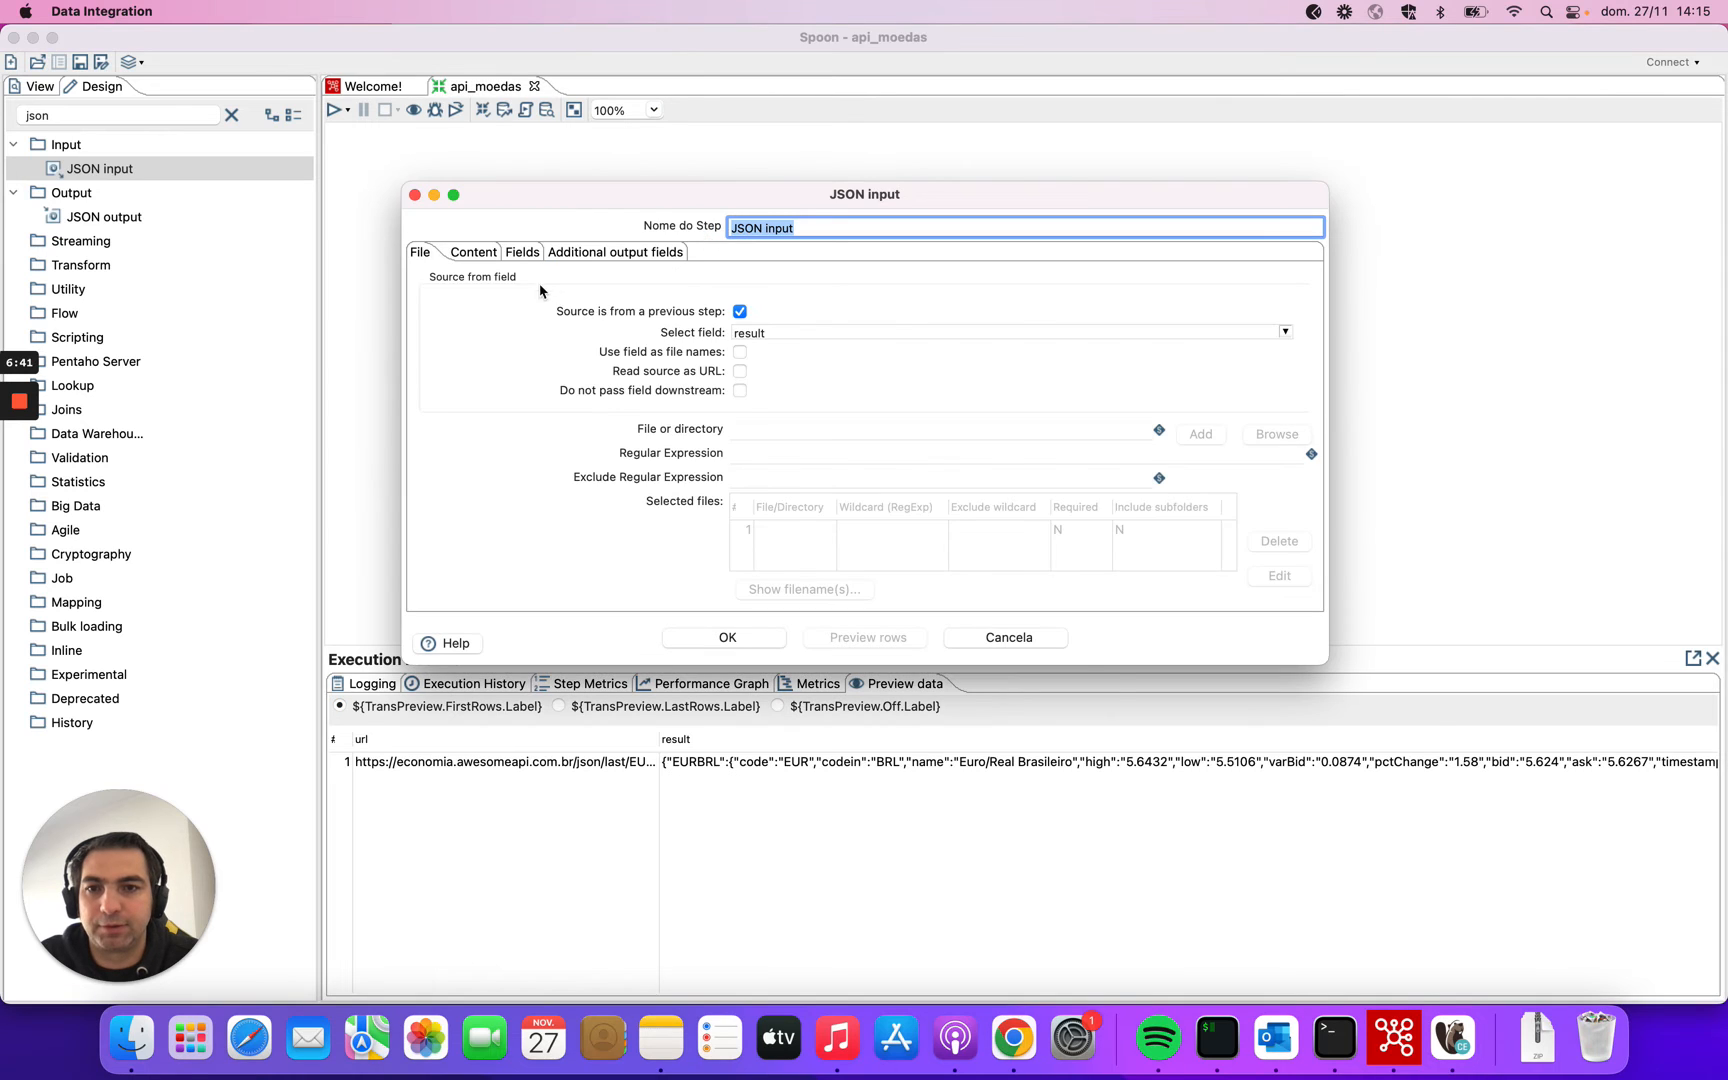
left_click(531, 255)
left_click(478, 323)
key("super+Tab")
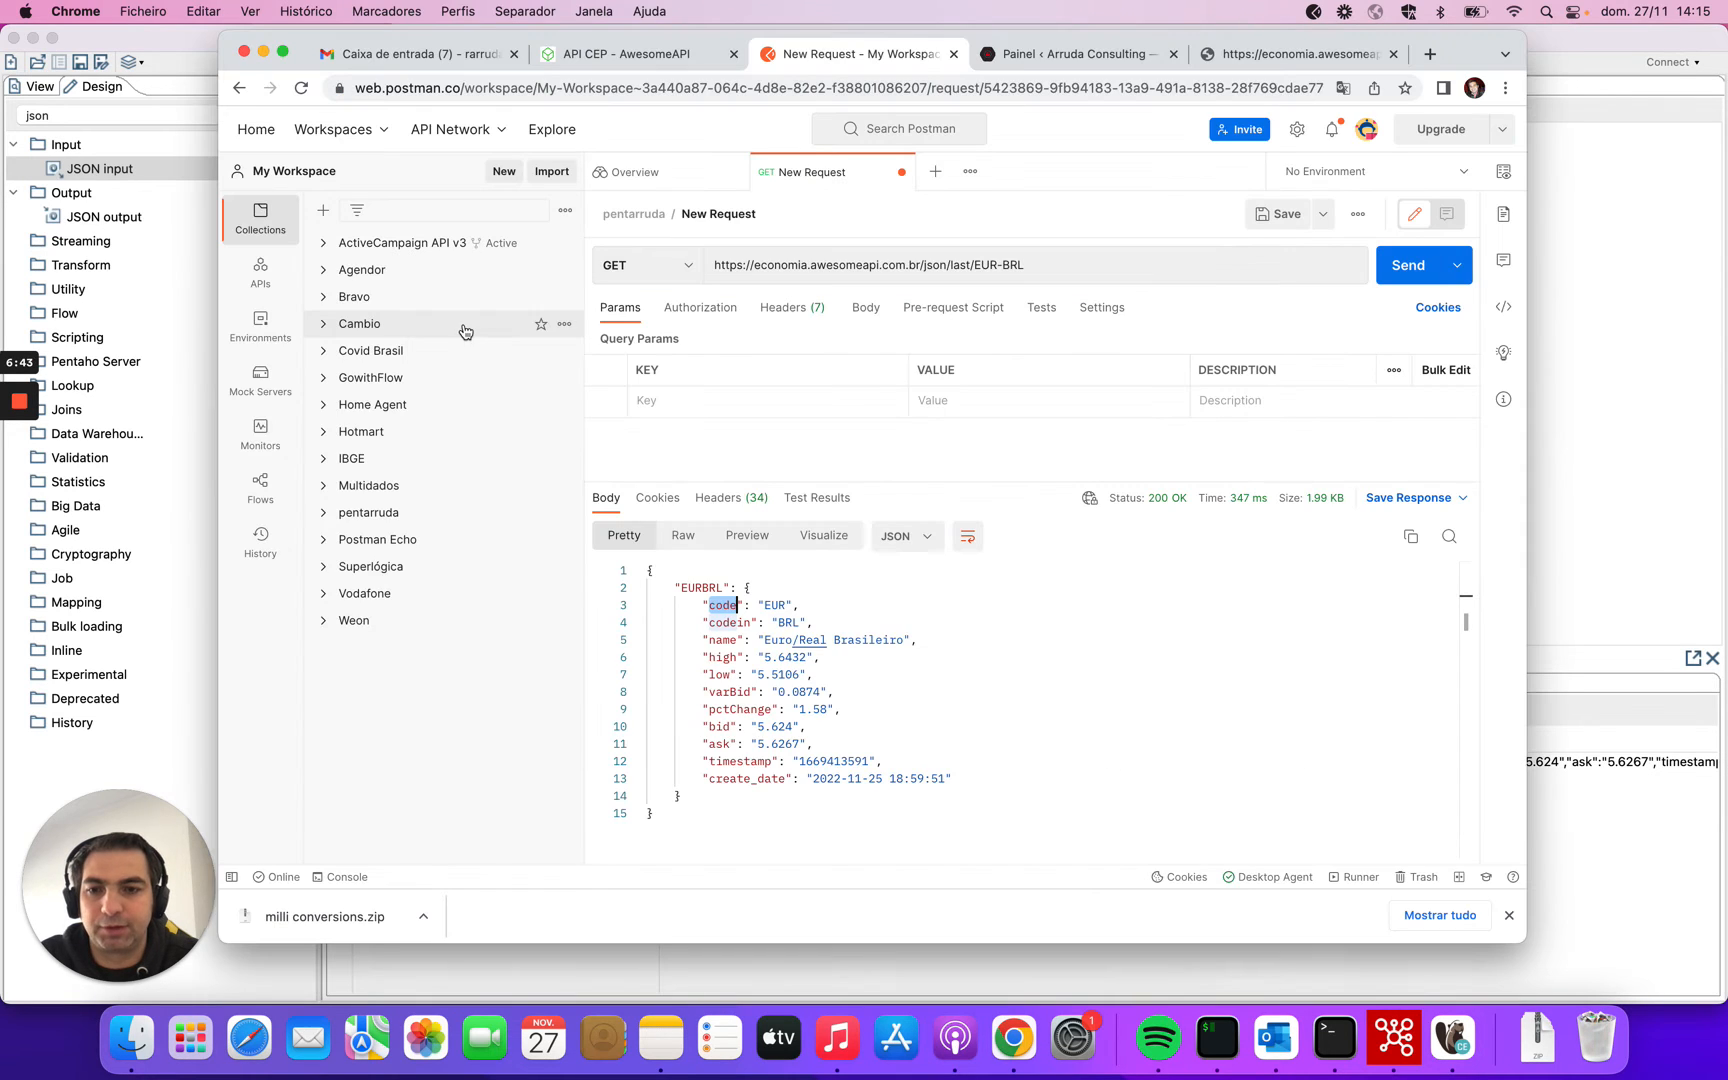
double_click(740, 622)
key("super+c")
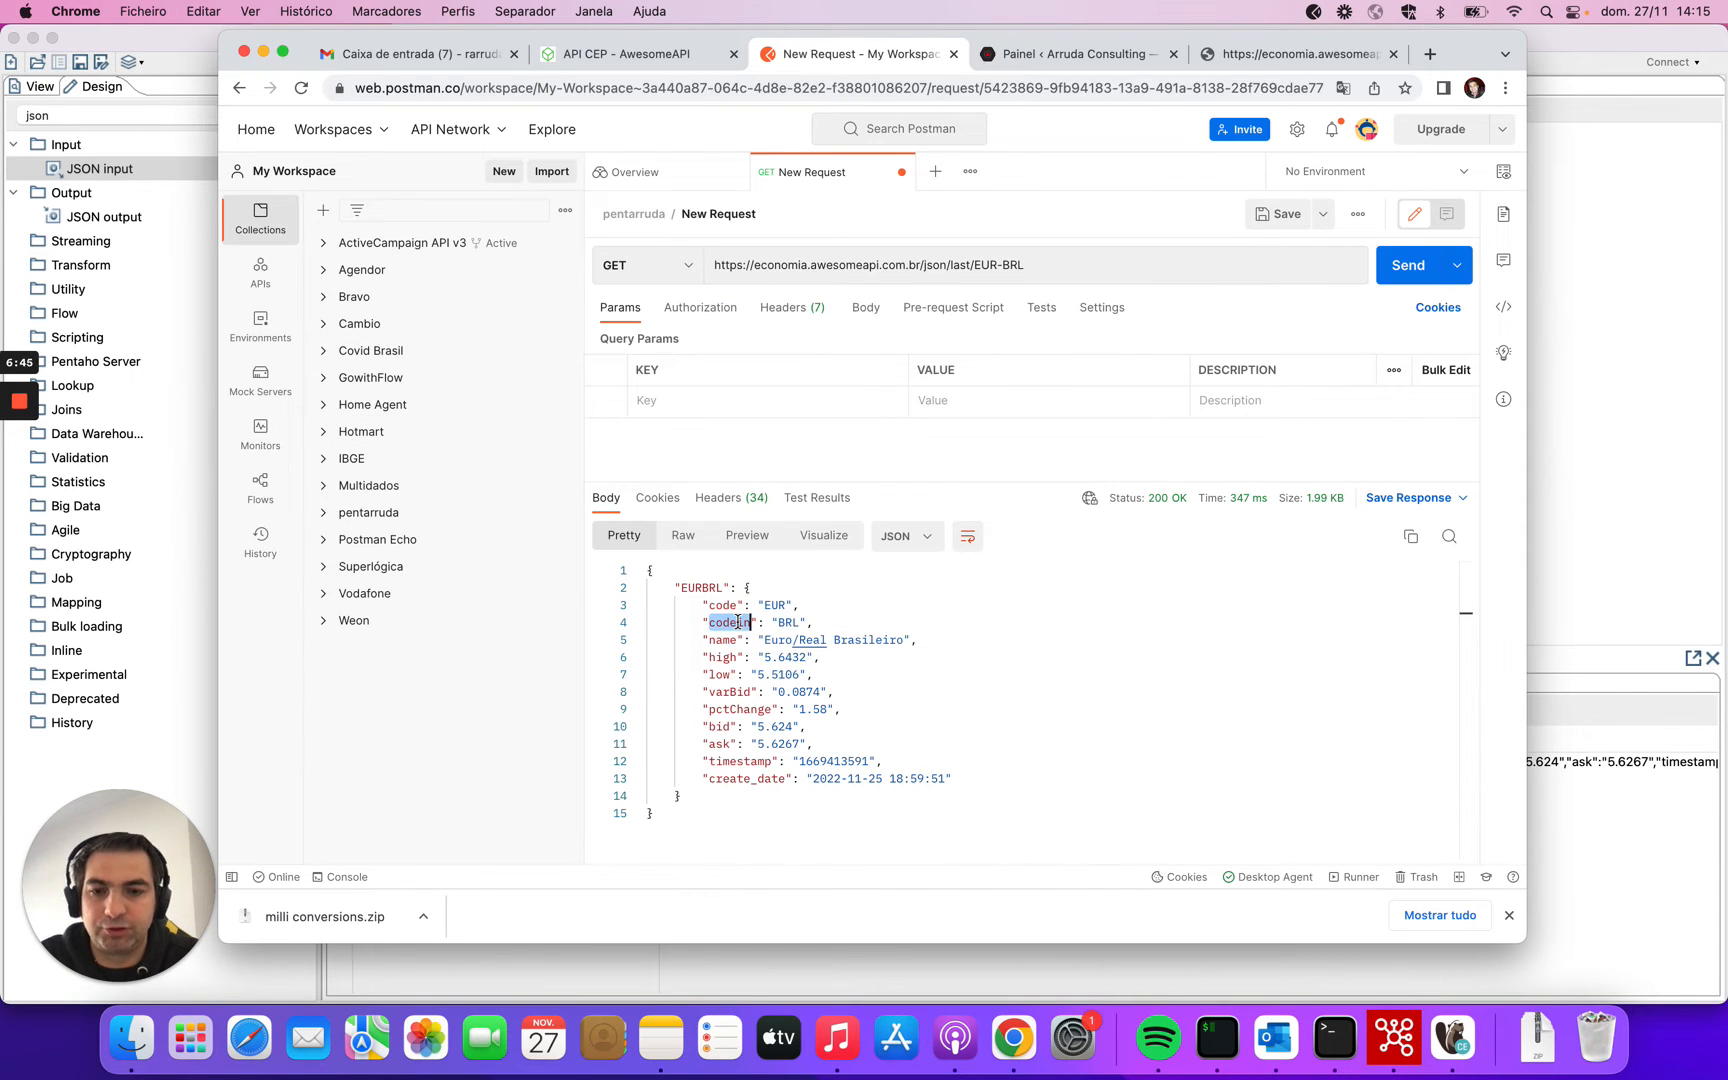
key("super+Tab")
left_click(469, 323)
key("super+v")
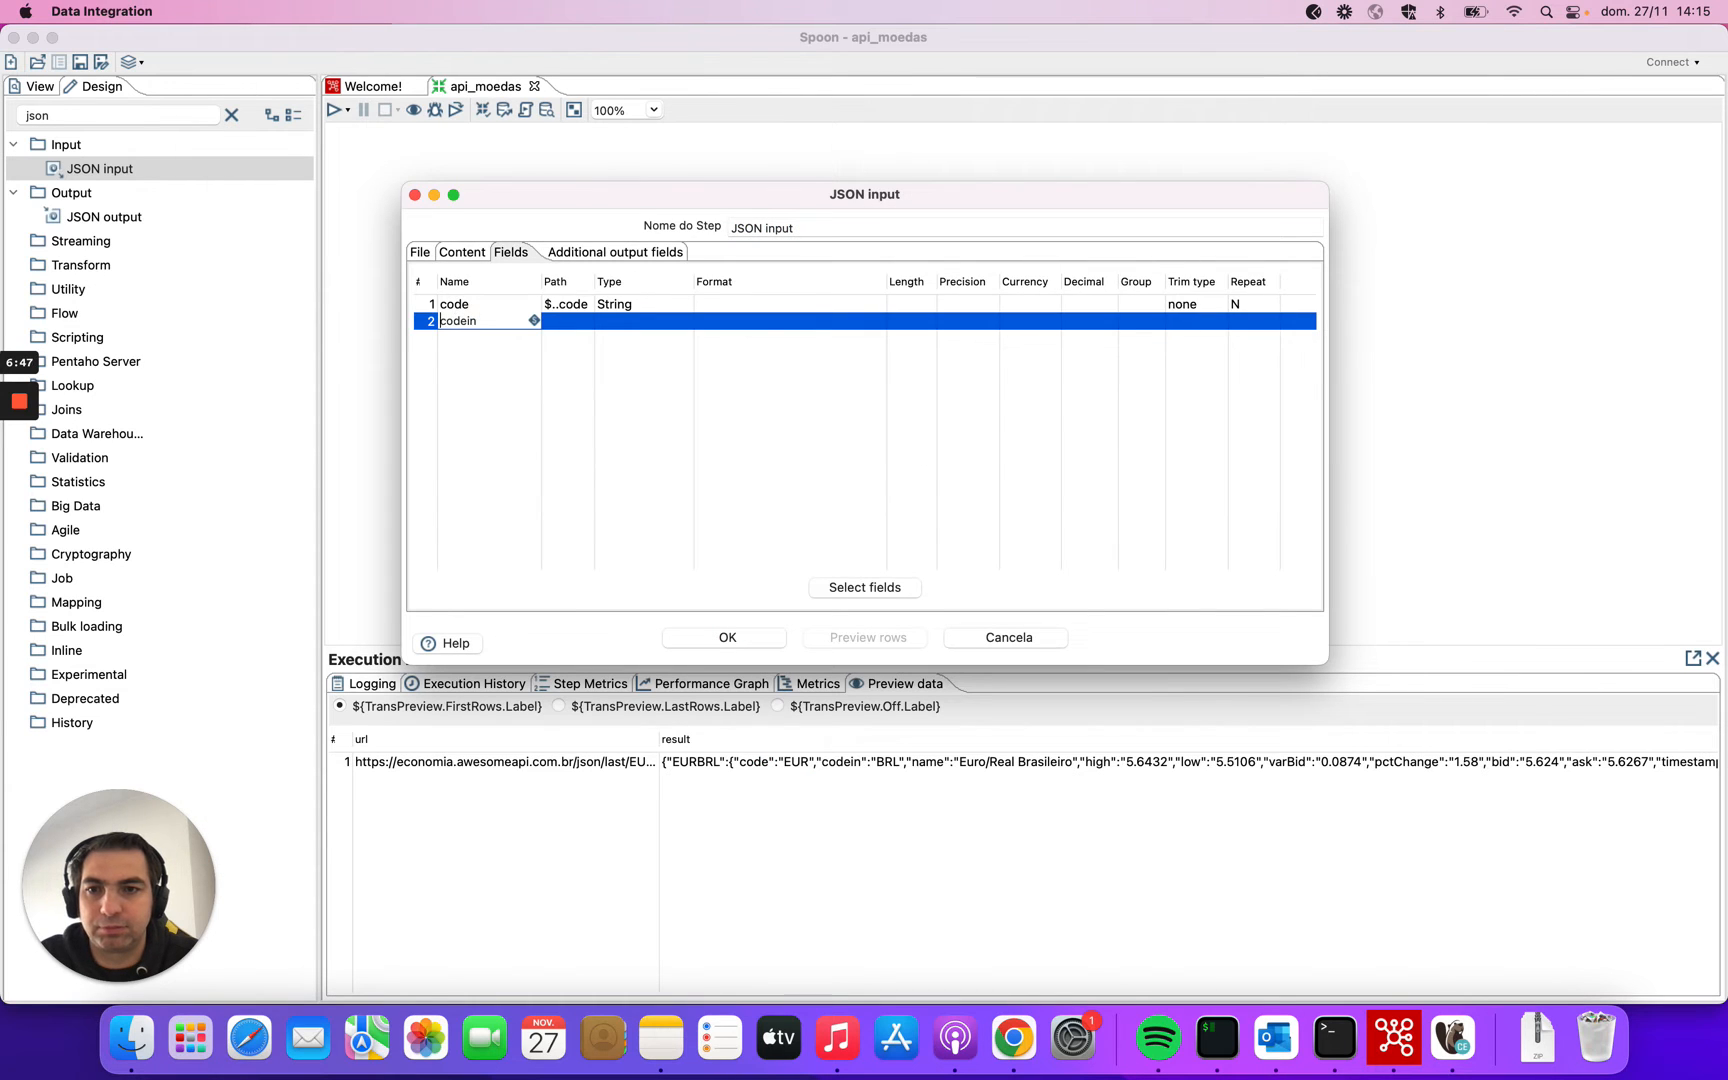
Set the codein field's path to $..codein and start a third field row.
key("Tab")
type("$..")
key("super+v")
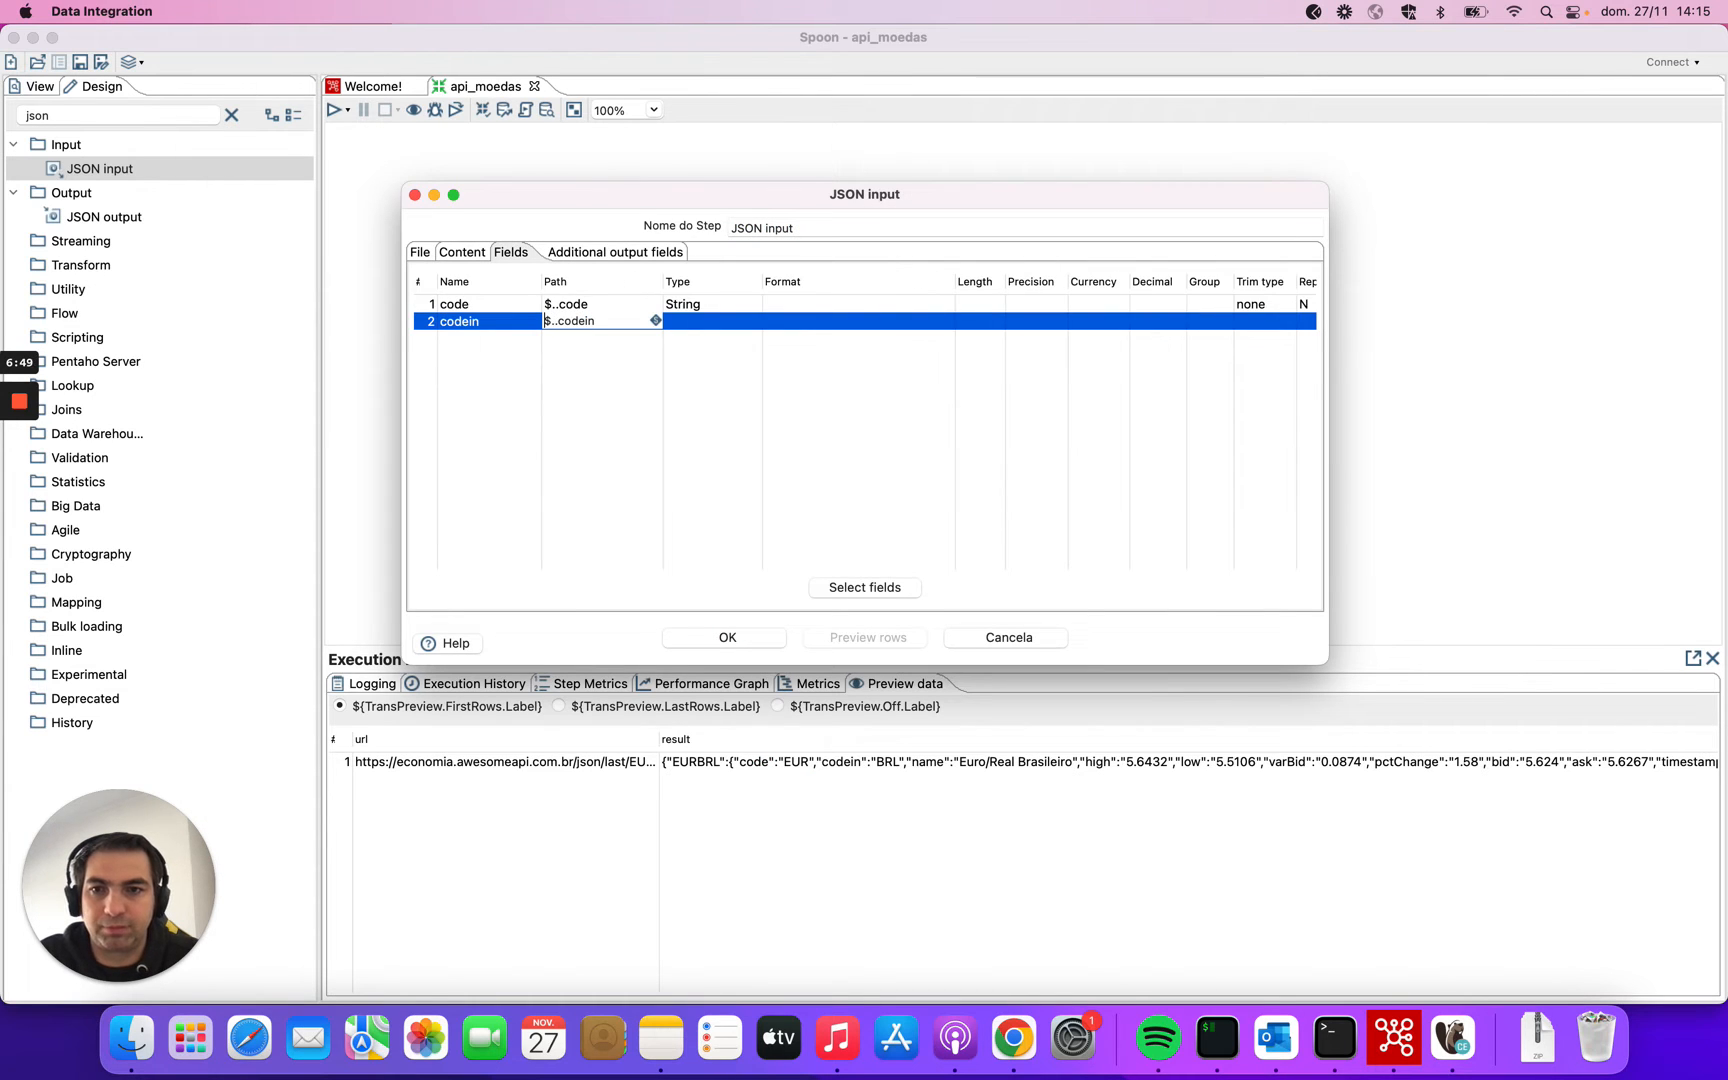
key("Return")
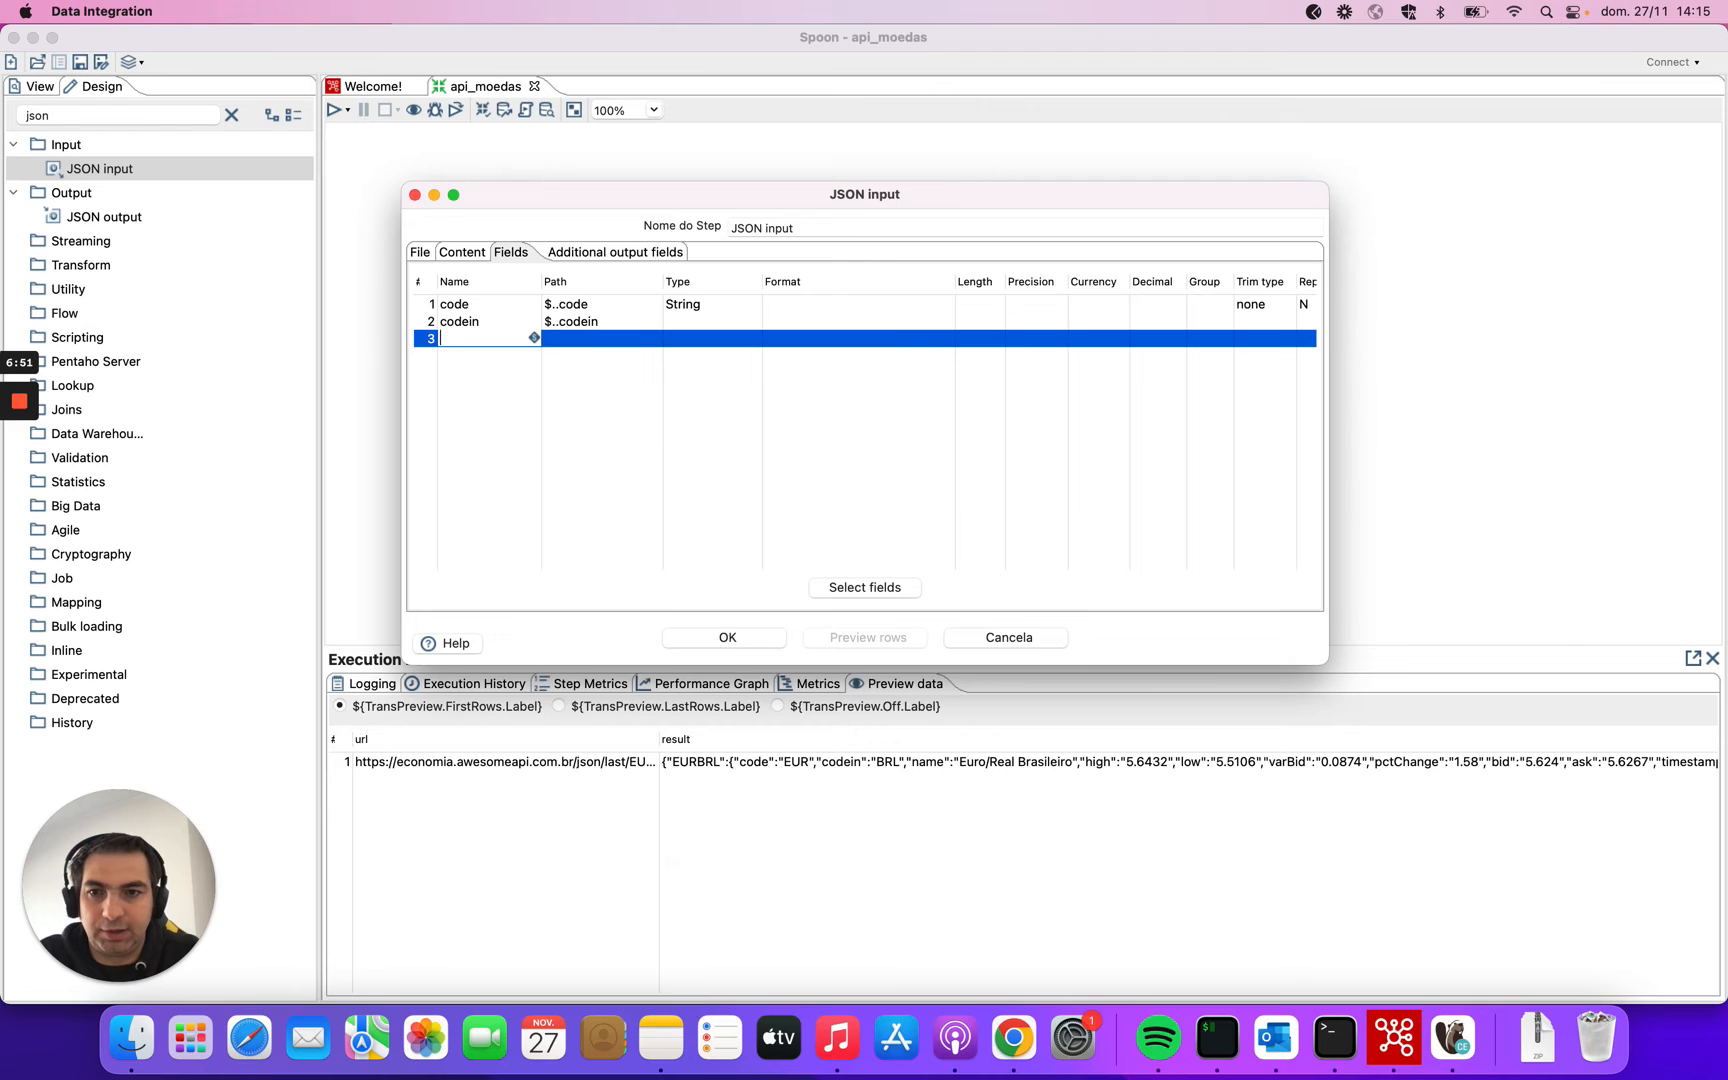
Check the next key in the Postman response and enter name as the third JSON input field's name.
key("super+Tab")
key("super+Tab")
type("na")
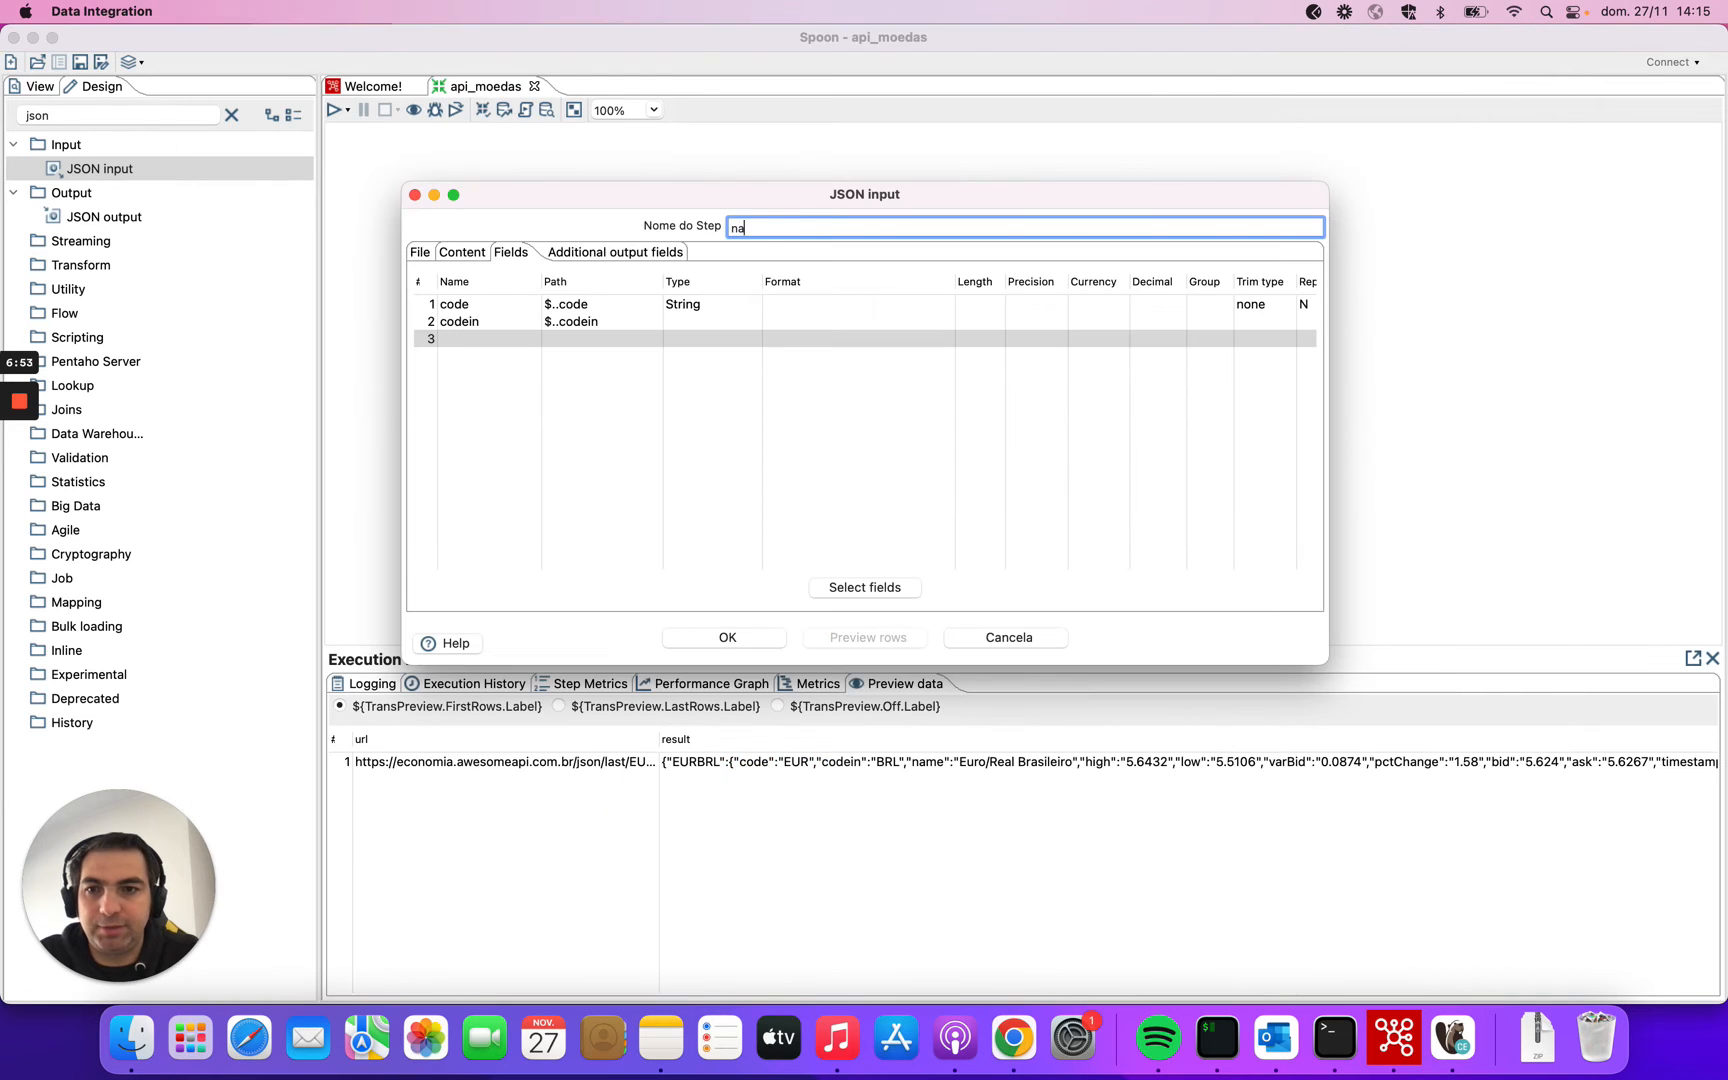
left_click(453, 338)
type("name")
key("Tab")
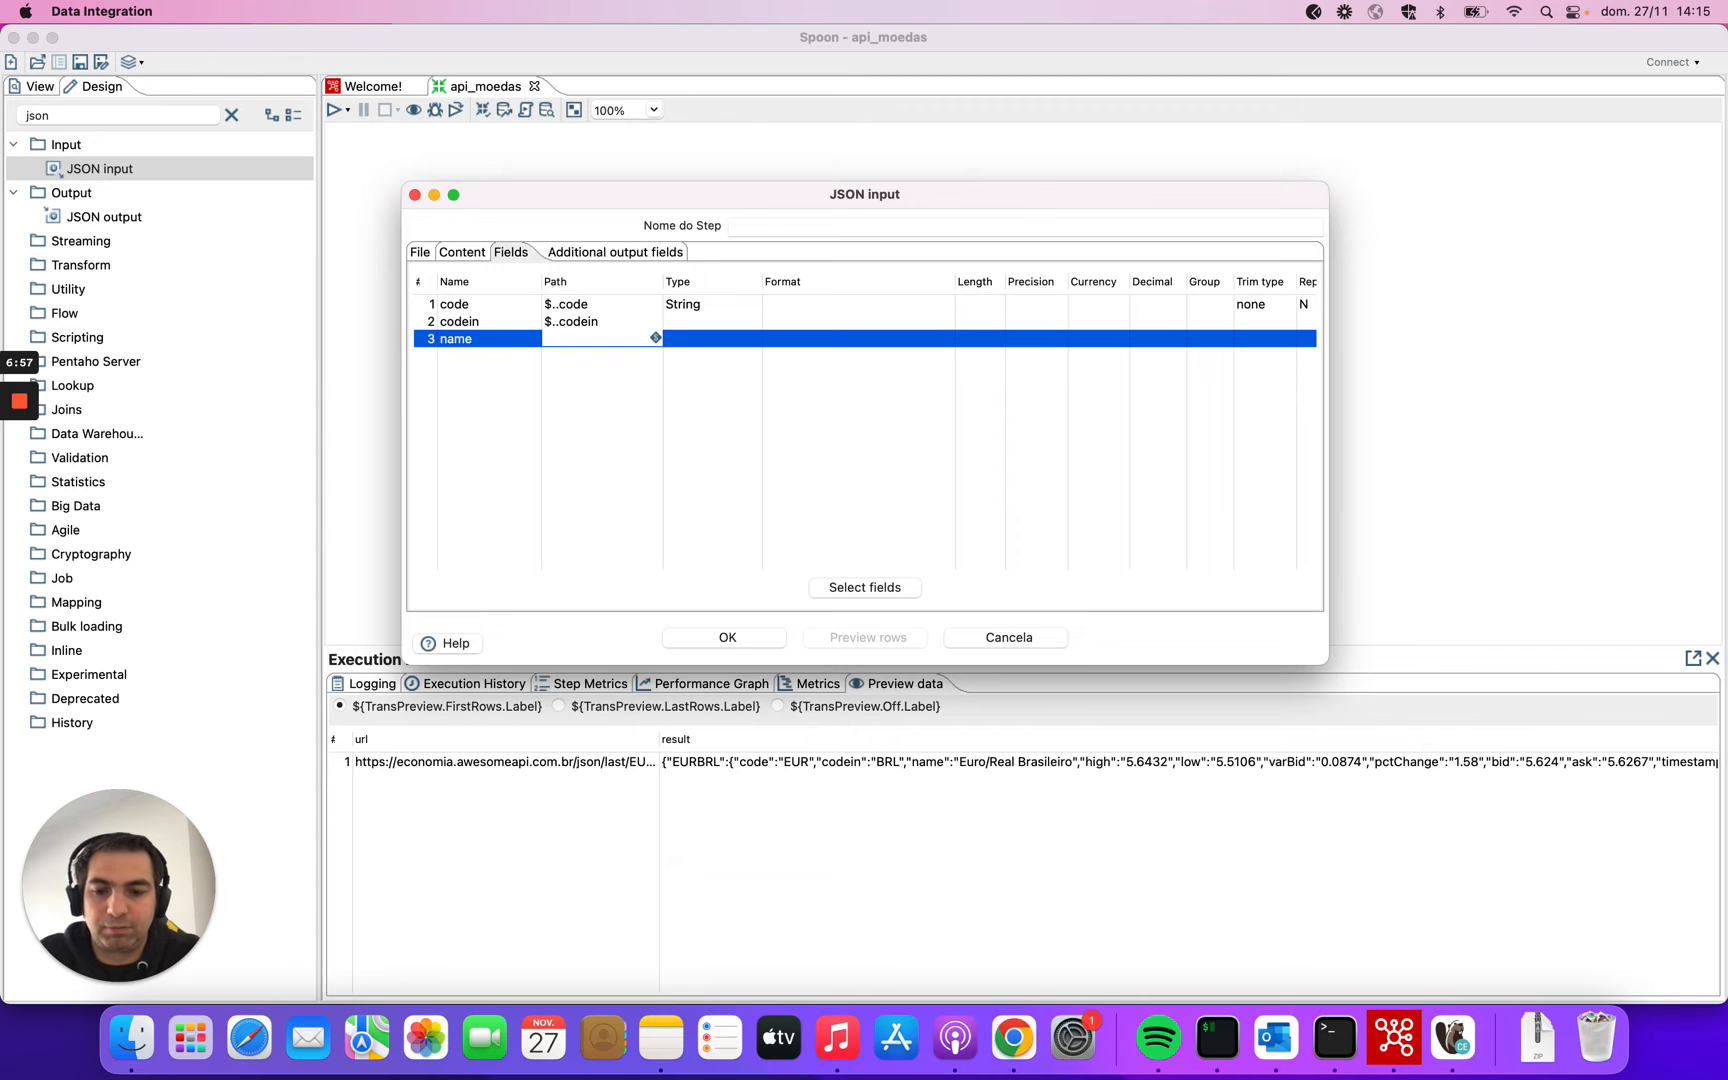
Set the path of the name field to $..name in the JSON input field list.
type("$..codein")
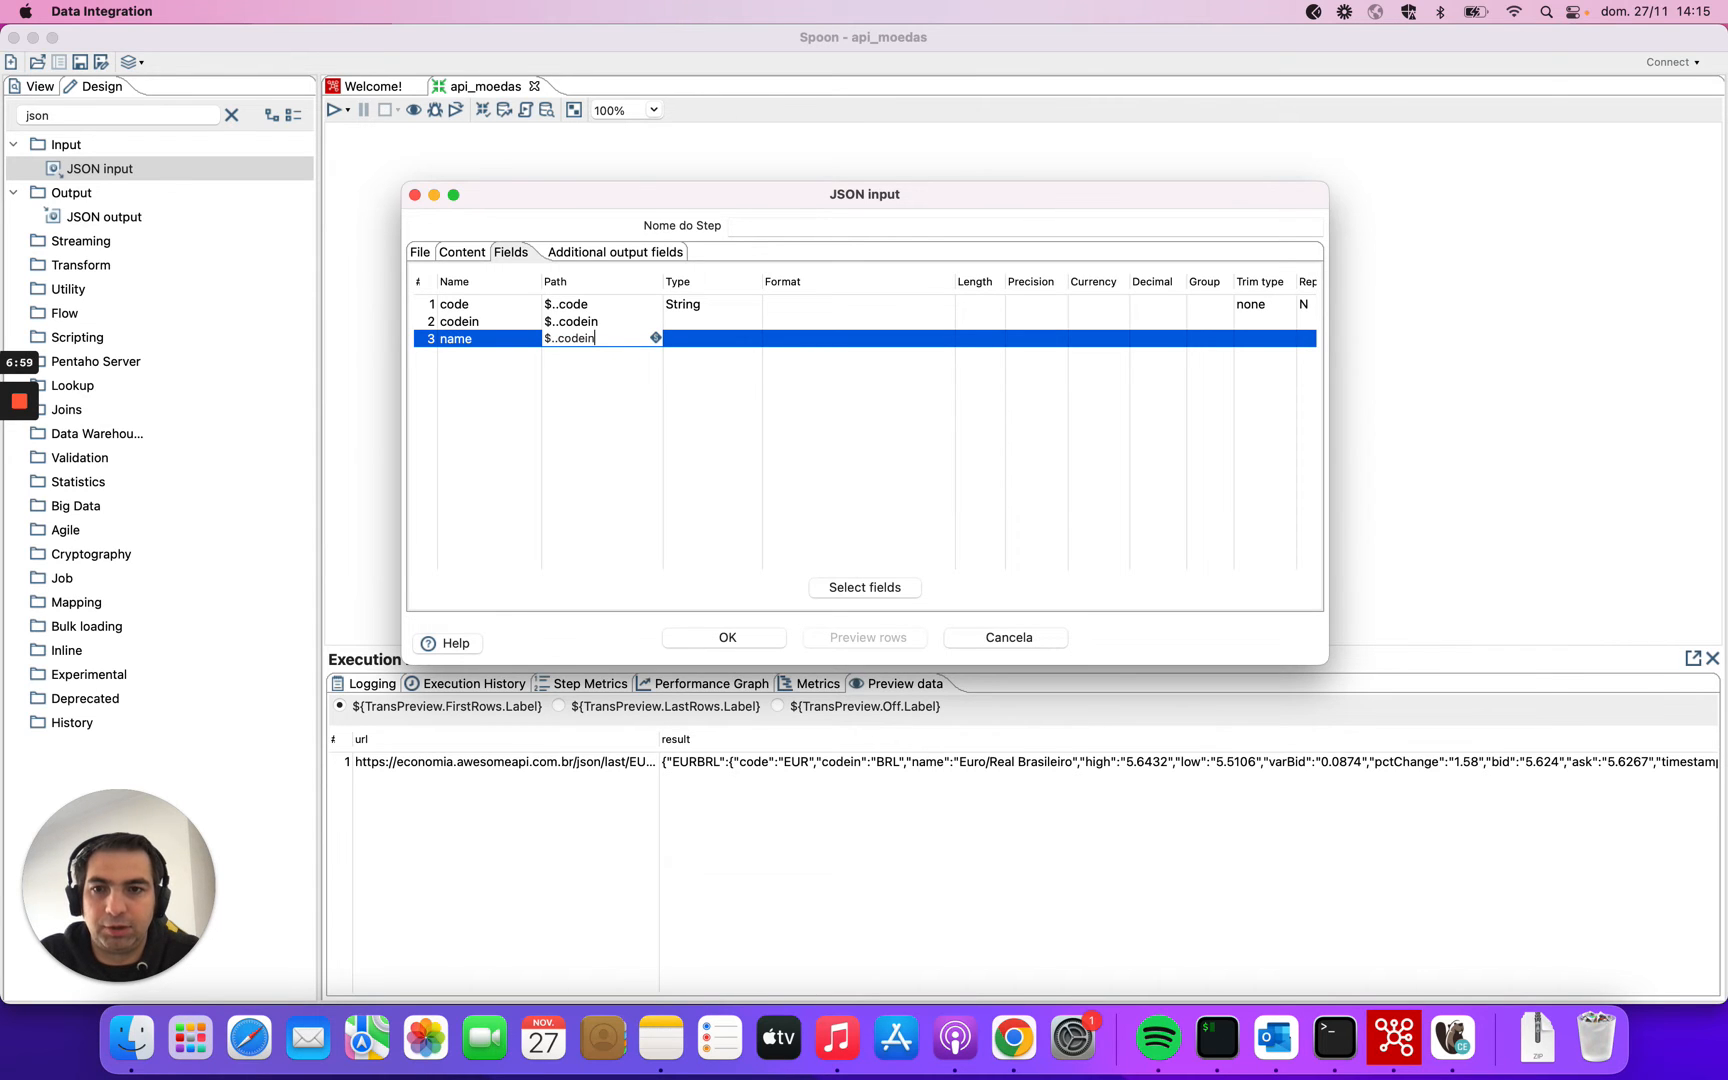
key("super+Tab")
key("super+Tab")
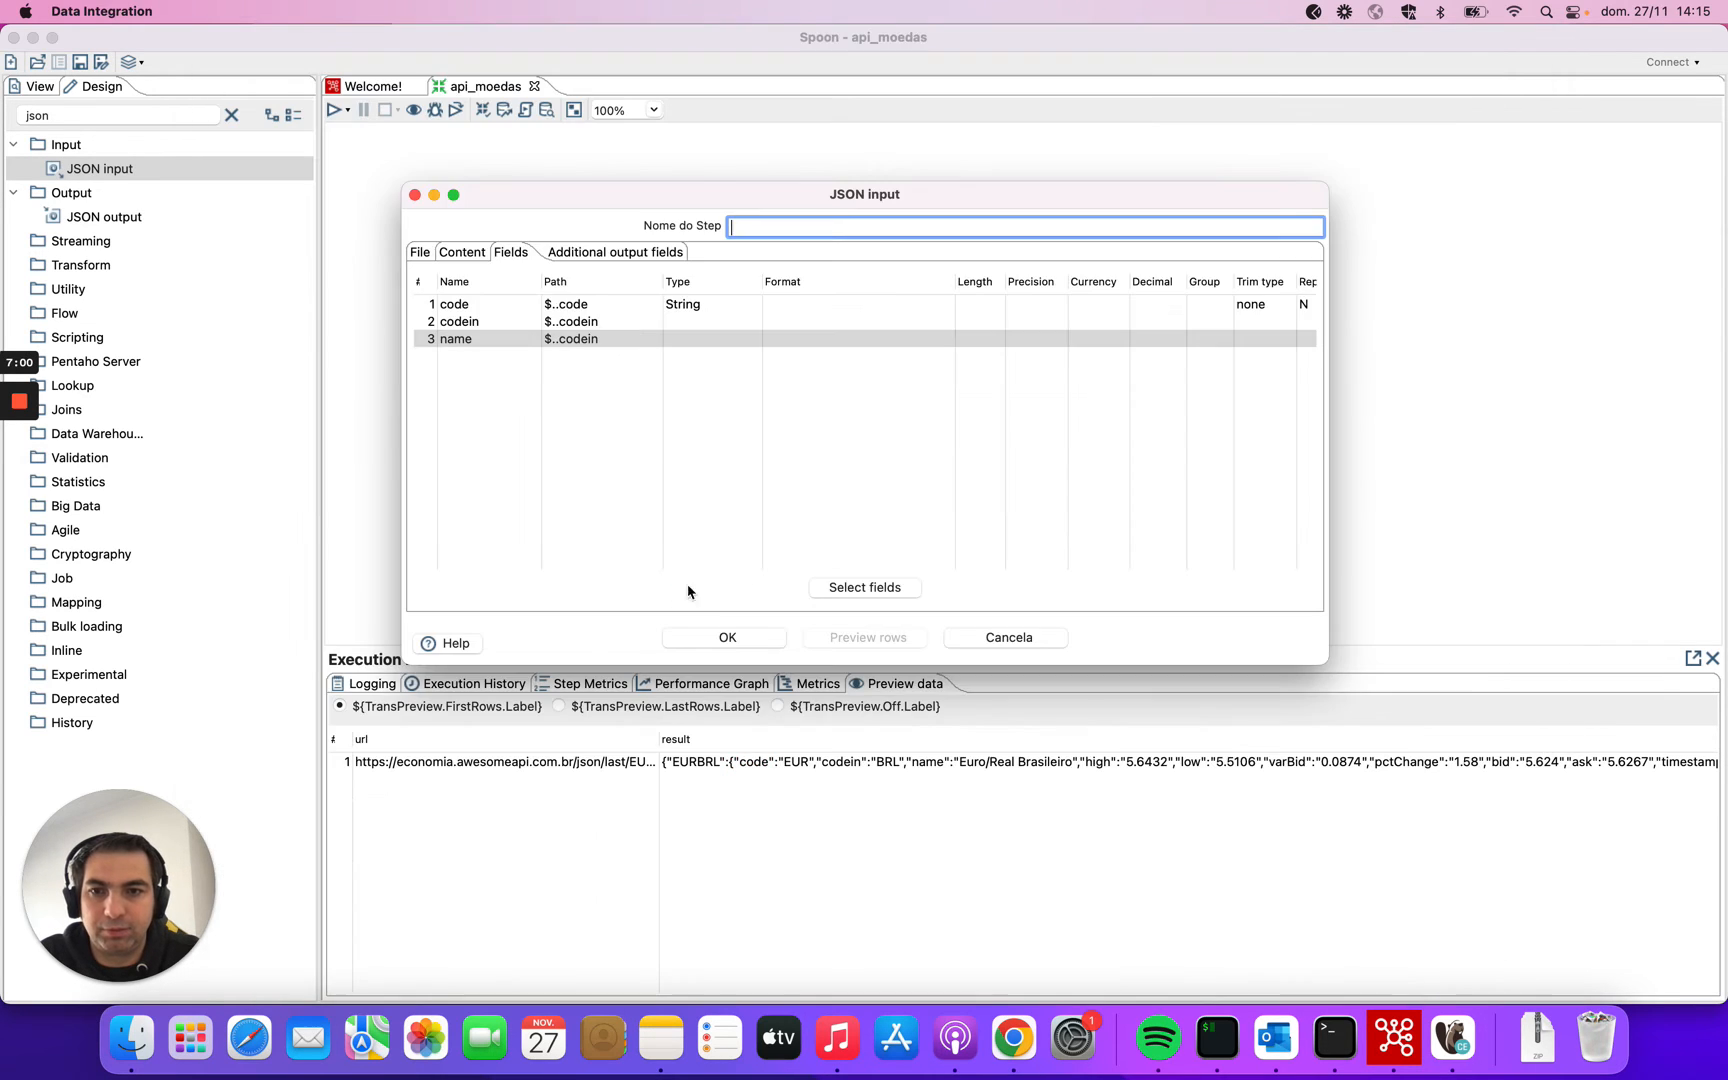
left_click(626, 338)
key("Right")
key("BackSpace")
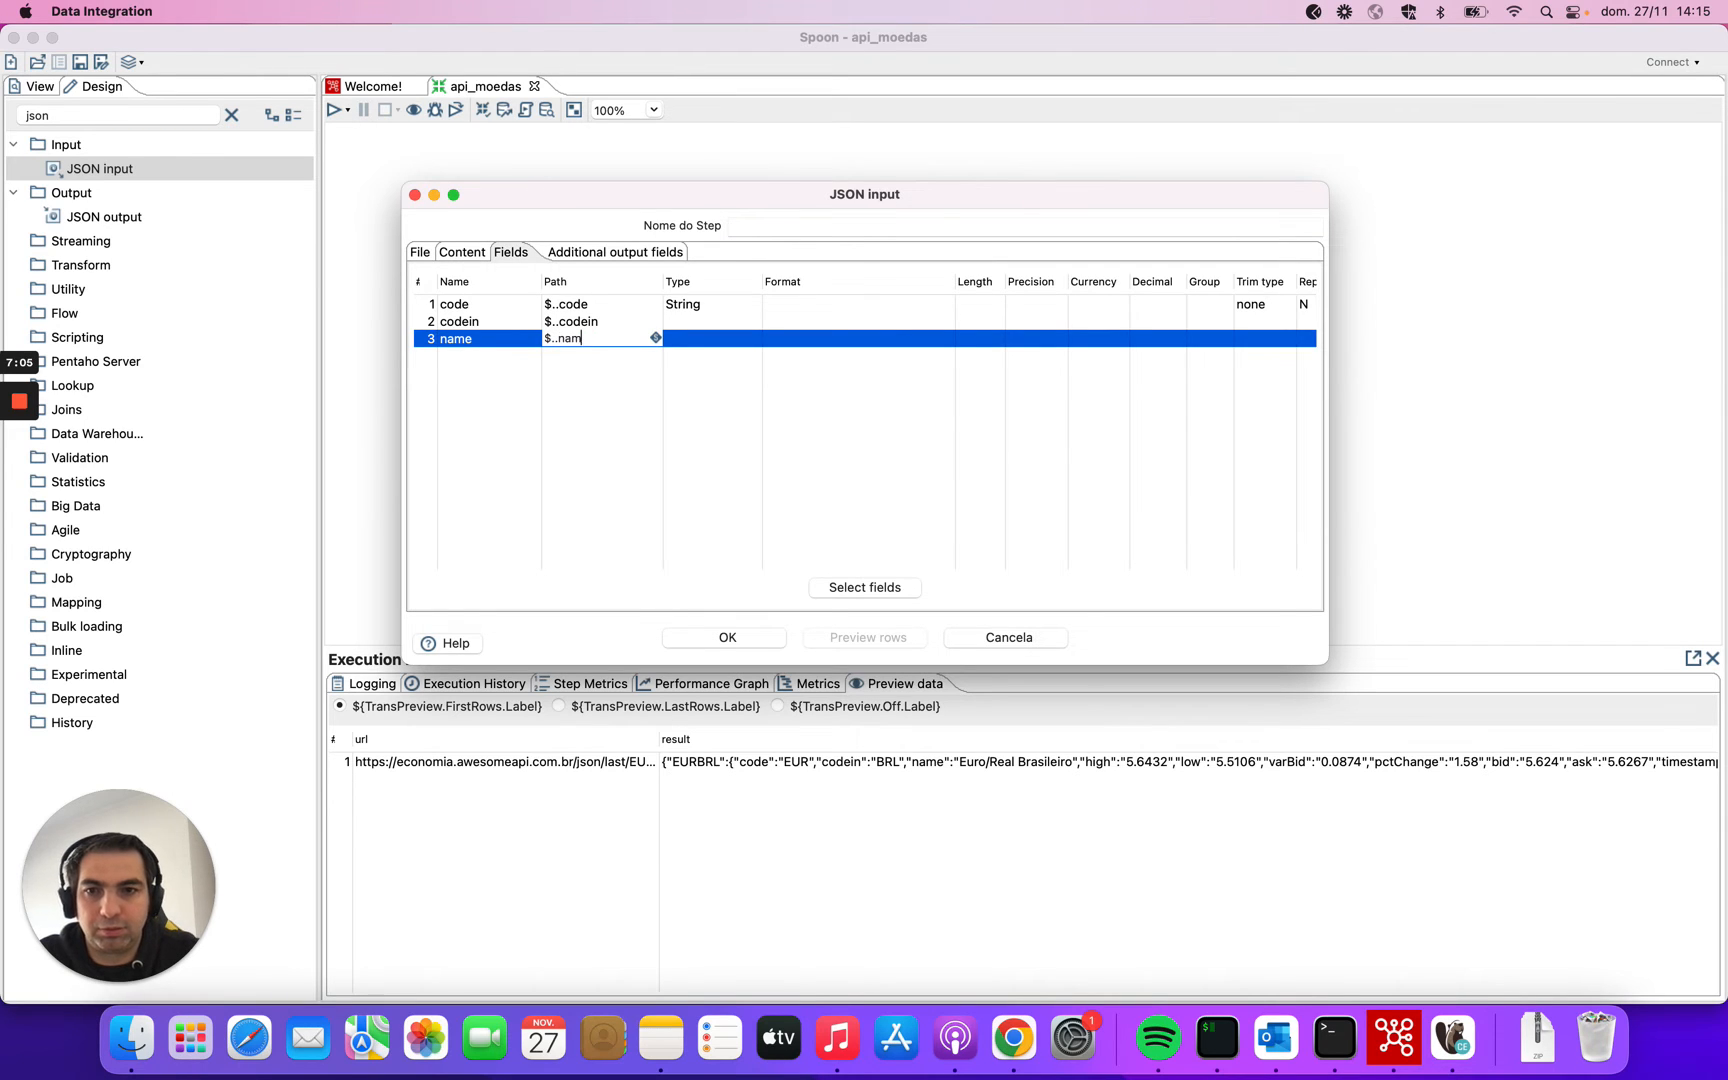
key("Return")
Add high and low as the fourth and fifth JSON input field names, copying the high key from the Postman response.
key("super+Tab")
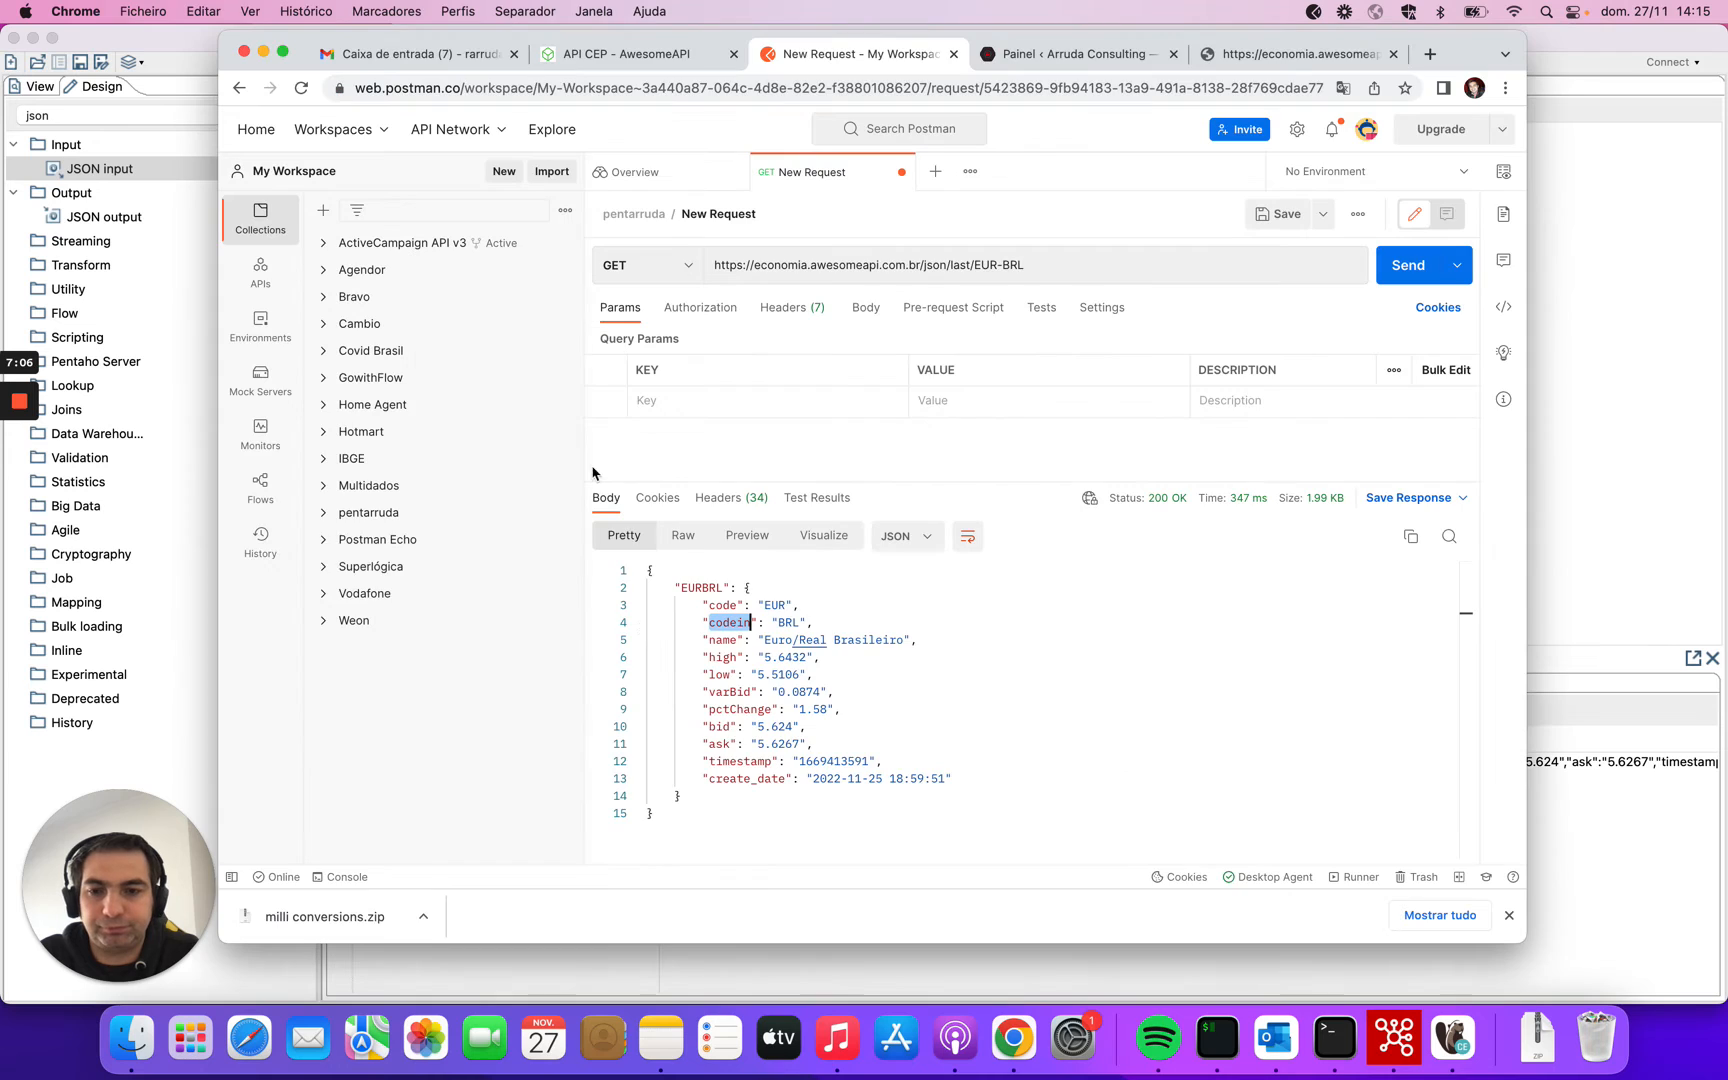
double_click(723, 657)
key("super+c")
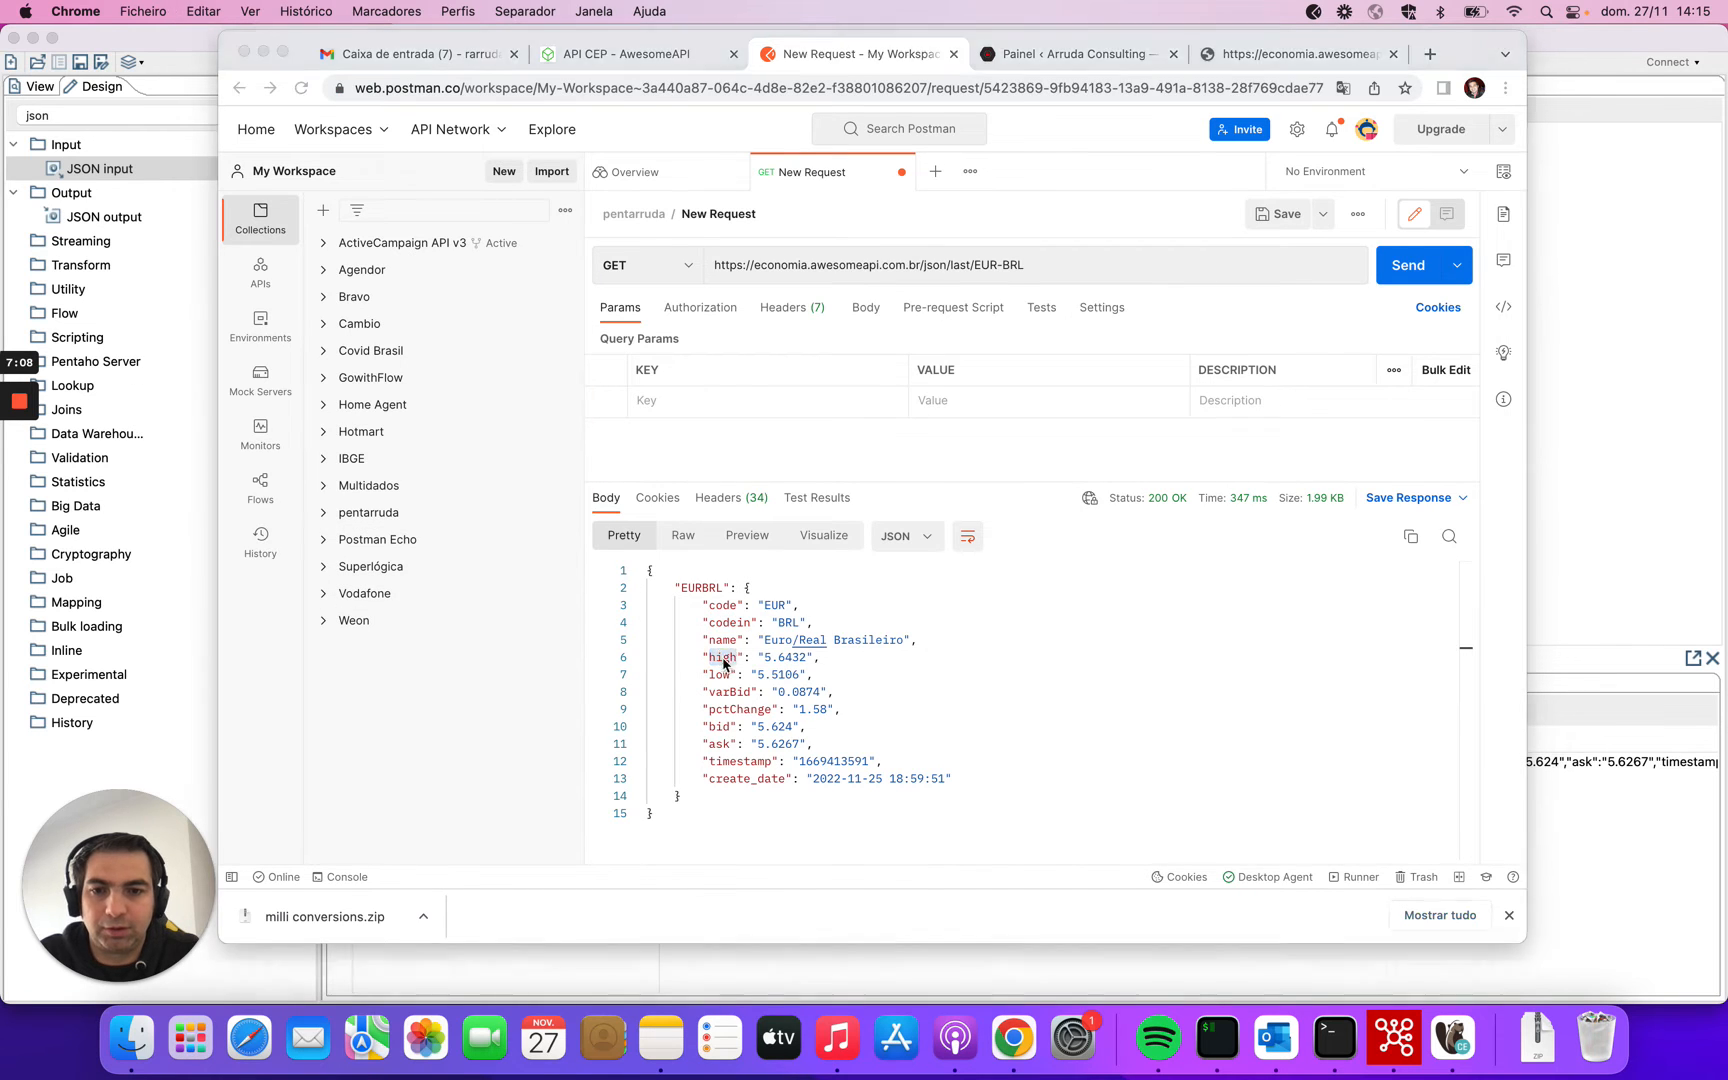
key("super+Tab")
left_click(518, 356)
key("super+v")
key("Return")
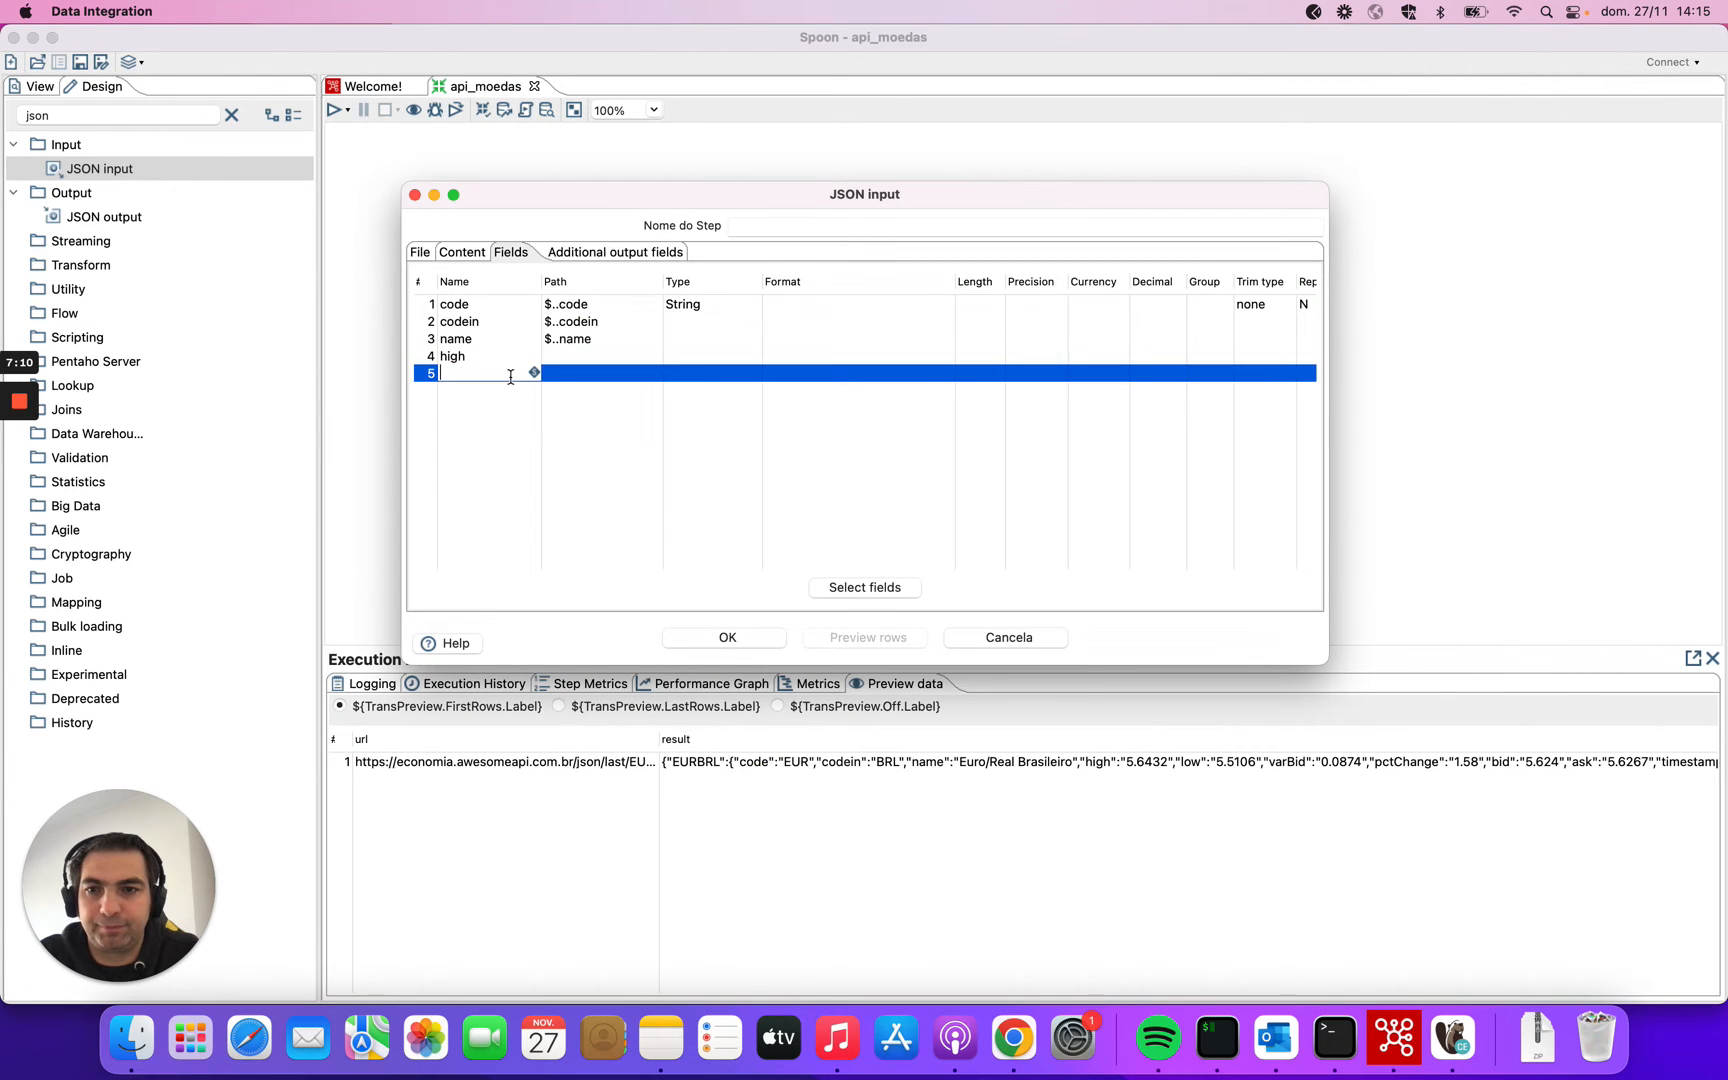
type("low")
Set the paths of the high and low fields to $..high and $..low.
left_click(583, 356)
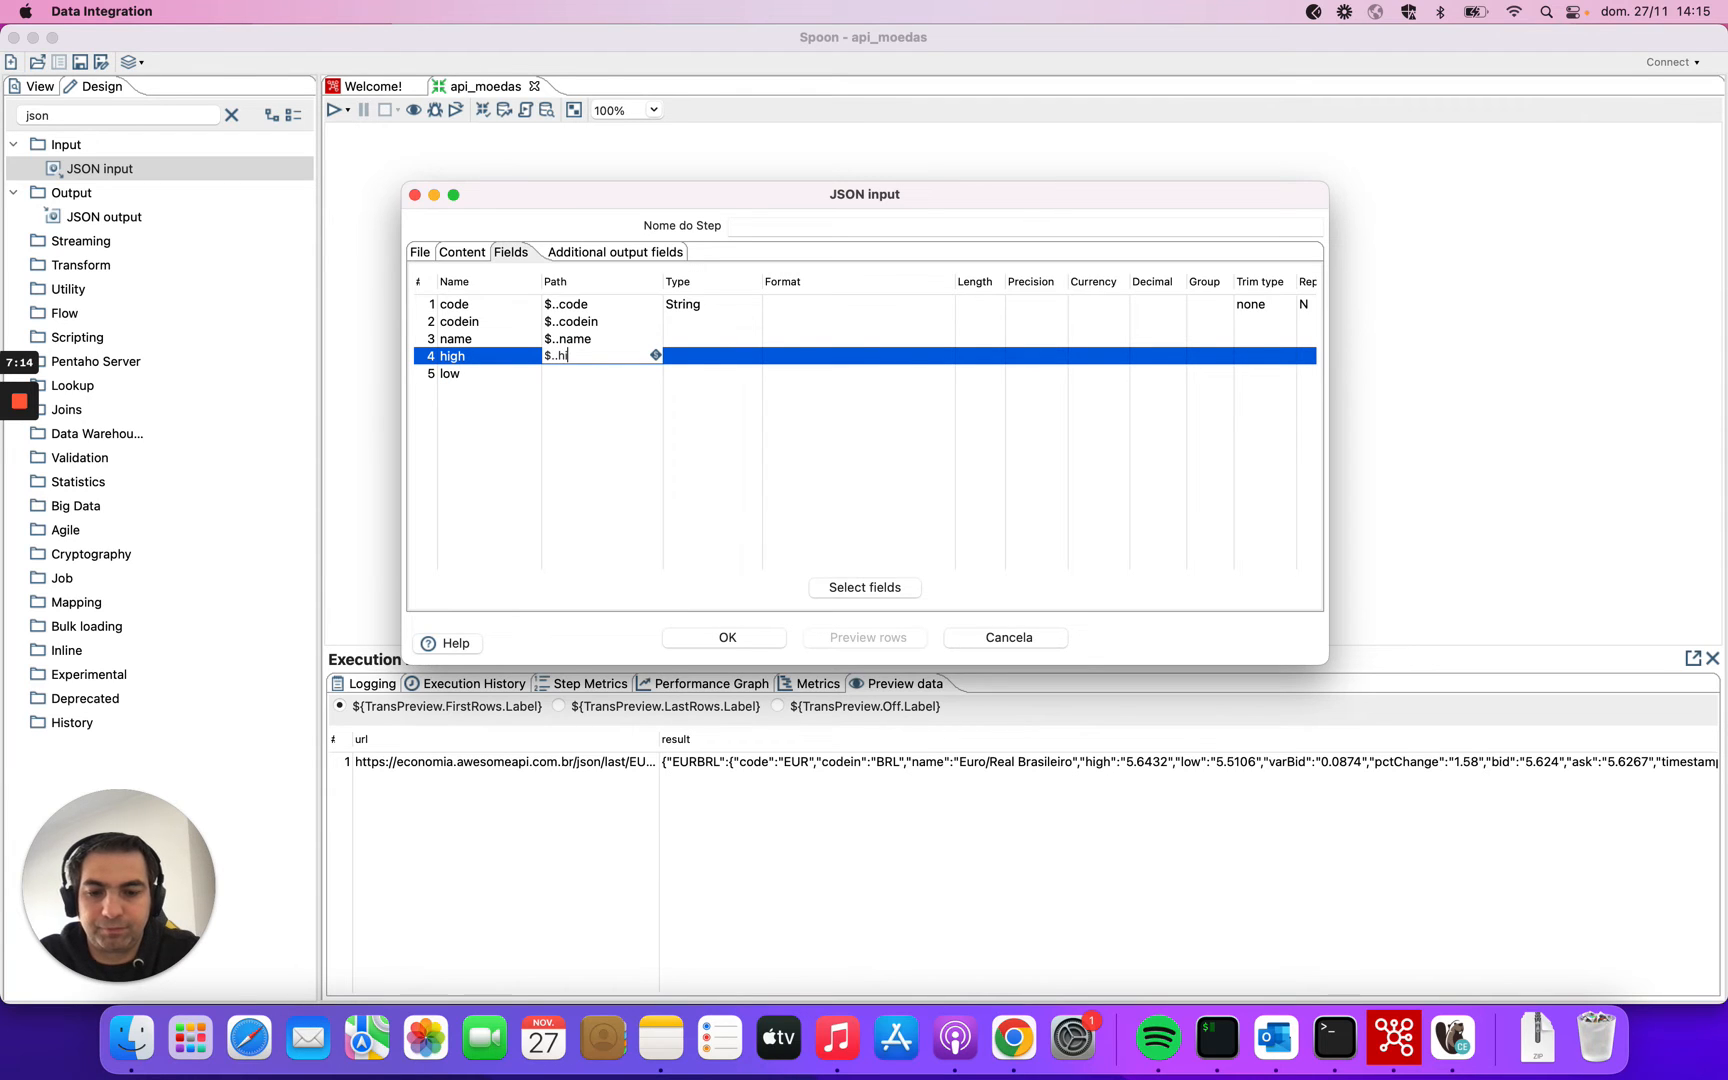
key("Return")
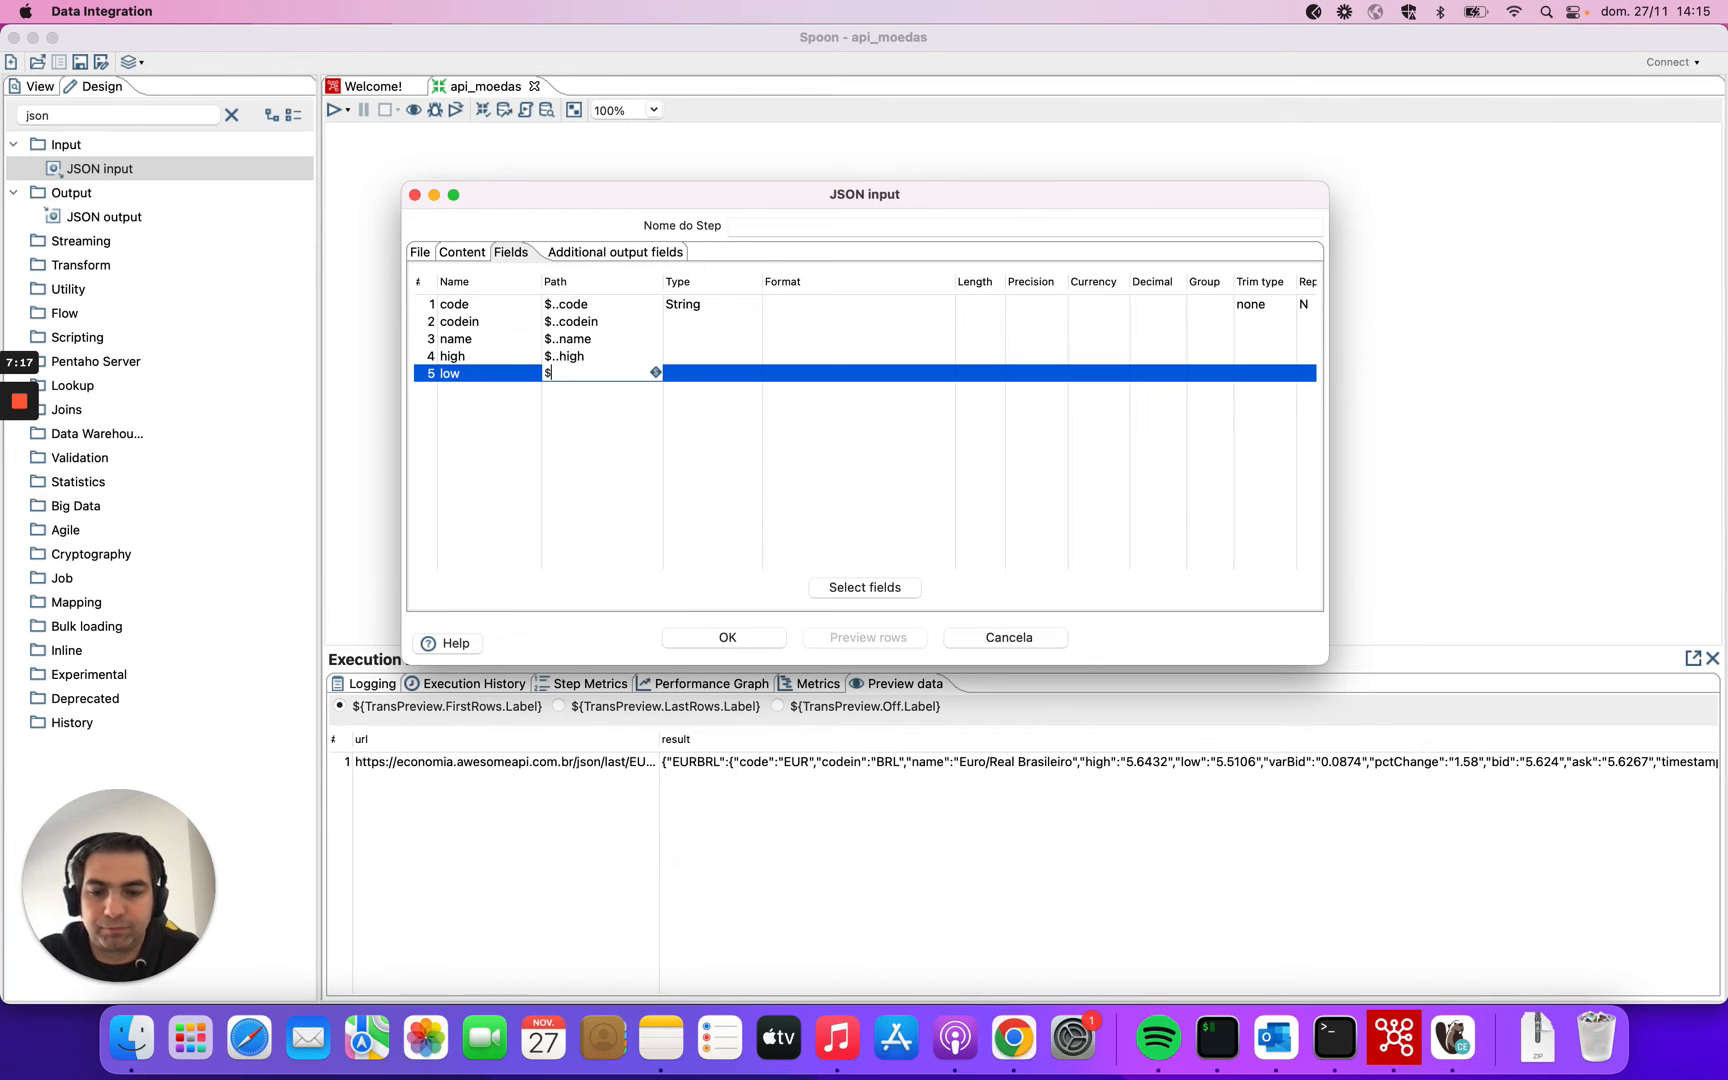
type("$..low")
key("Return")
Copy the varBid key from the Postman response and enter it as the sixth JSON input field's name.
key("super+Tab")
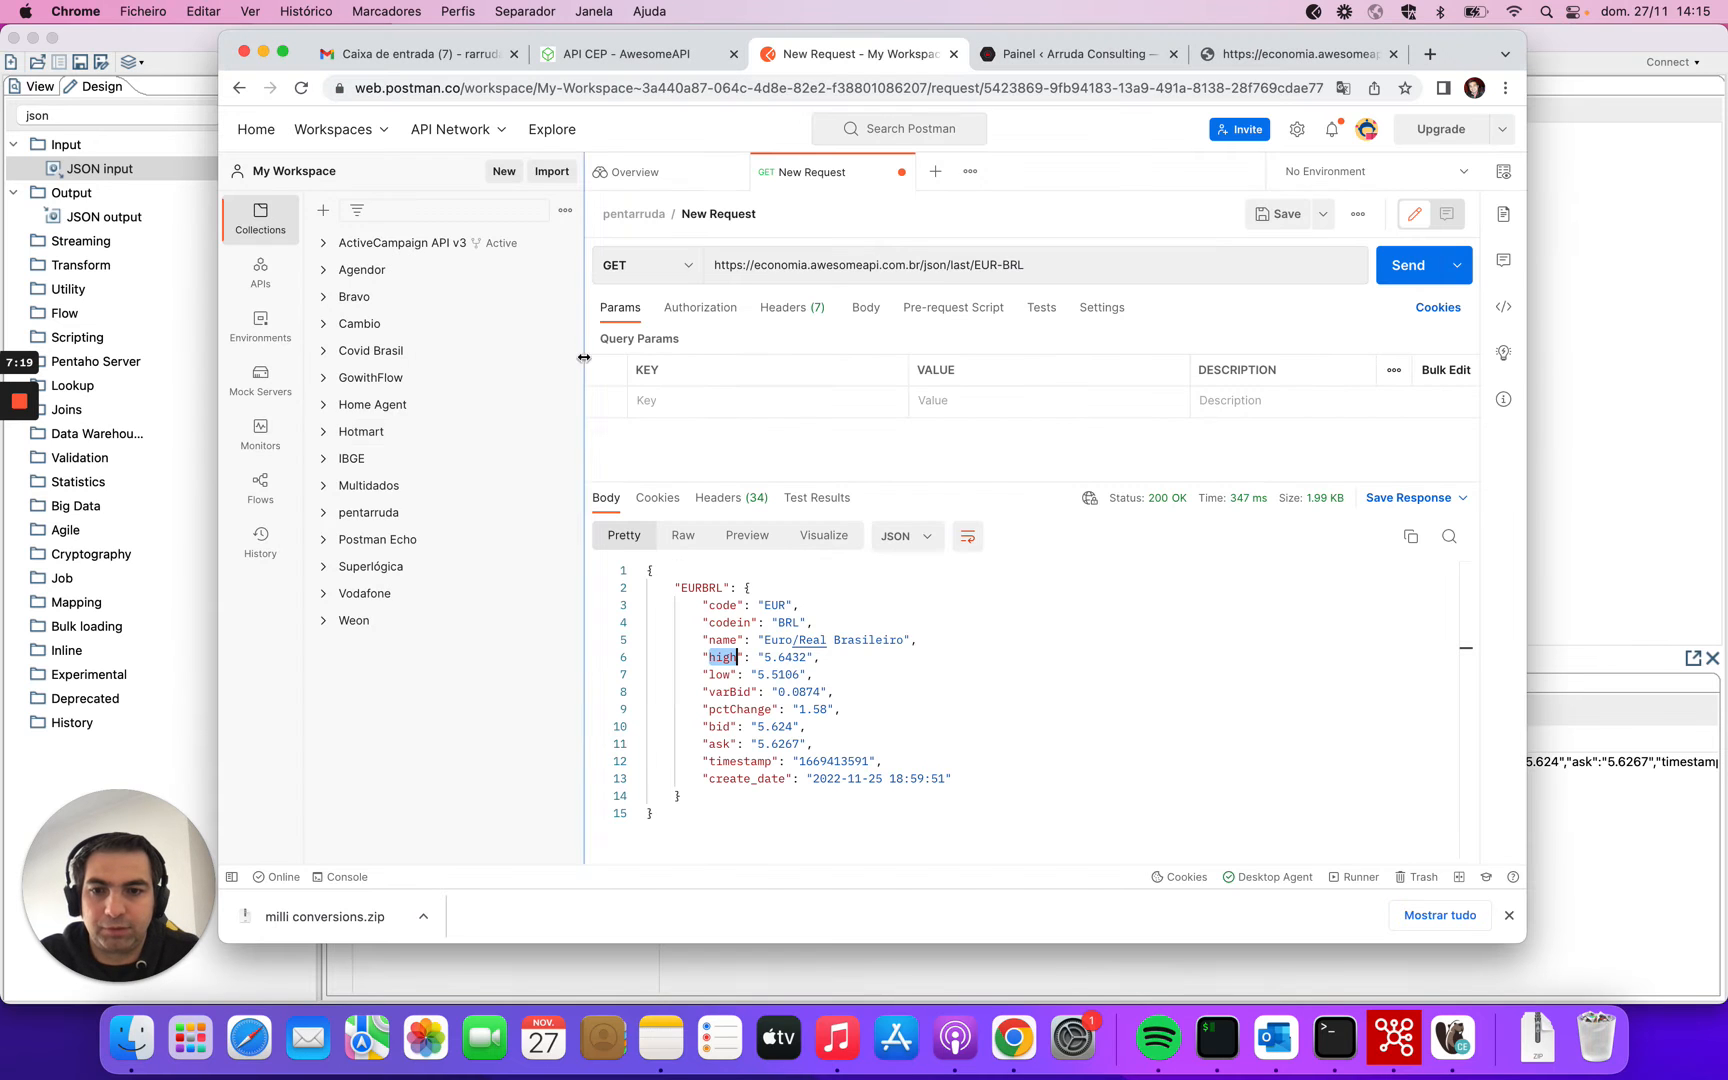
double_click(731, 692)
key("super+c")
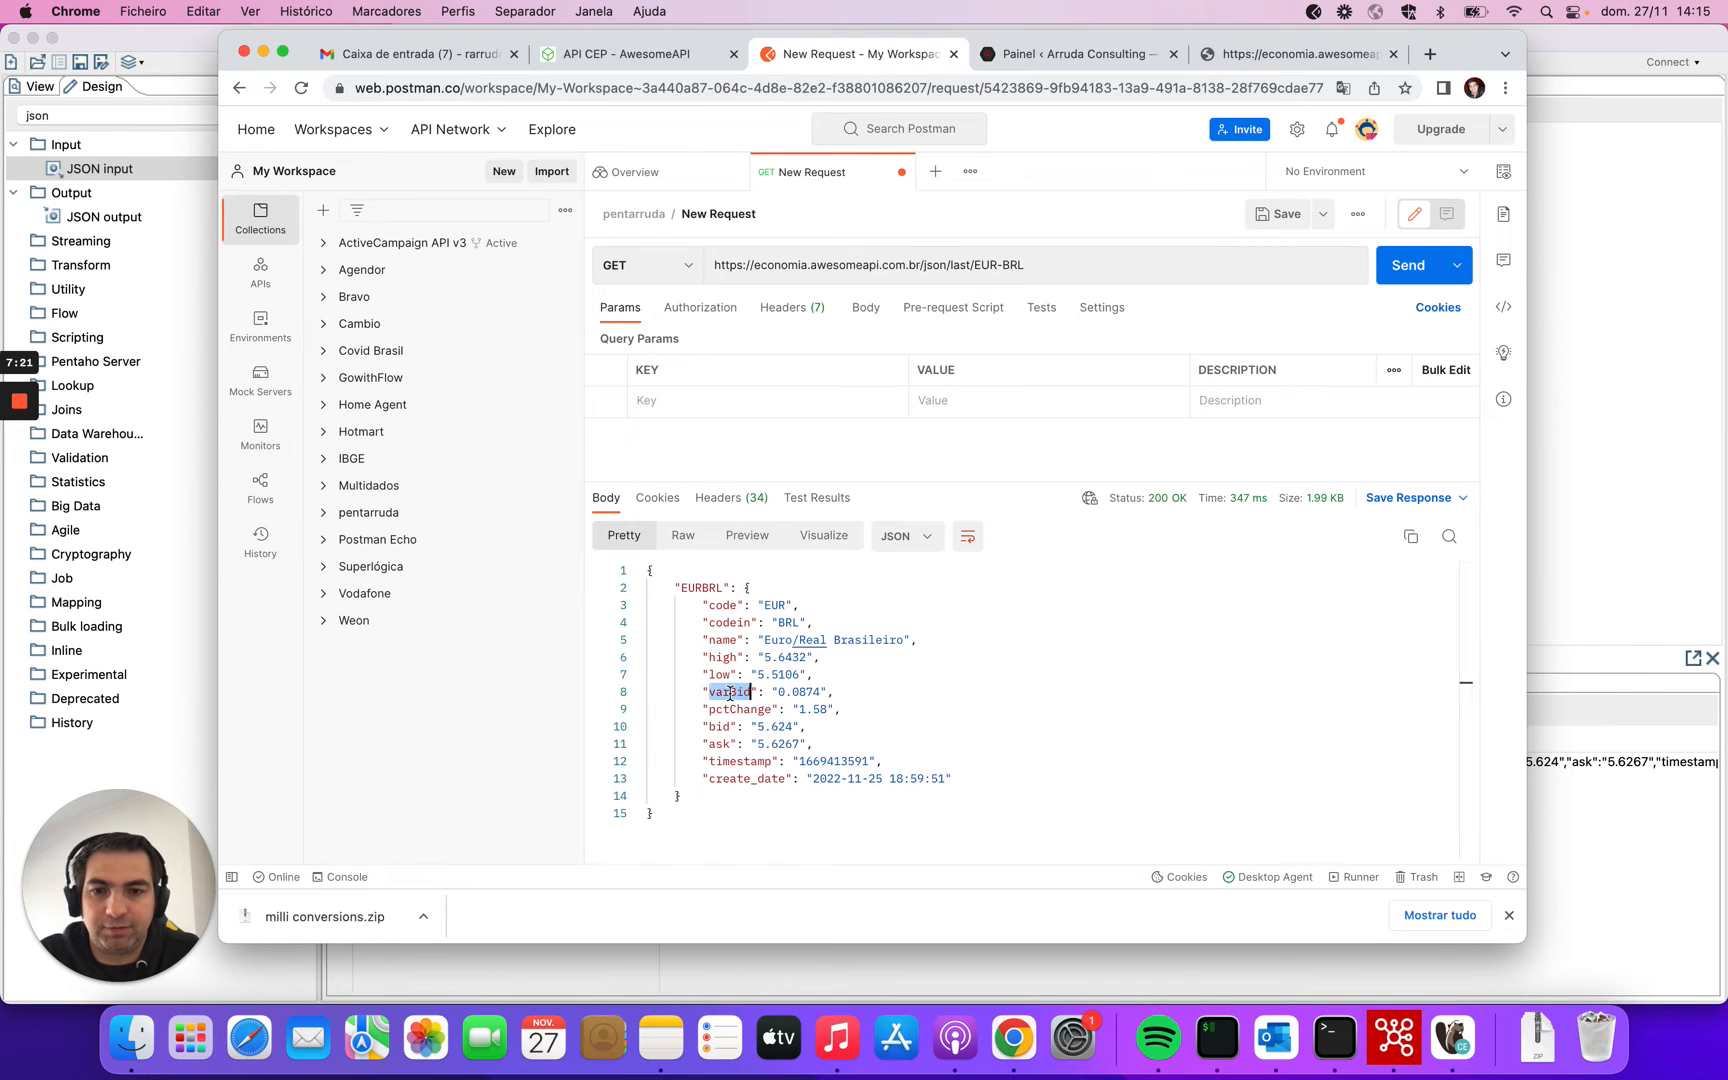
key("super+Tab")
left_click(502, 392)
left_click(502, 390)
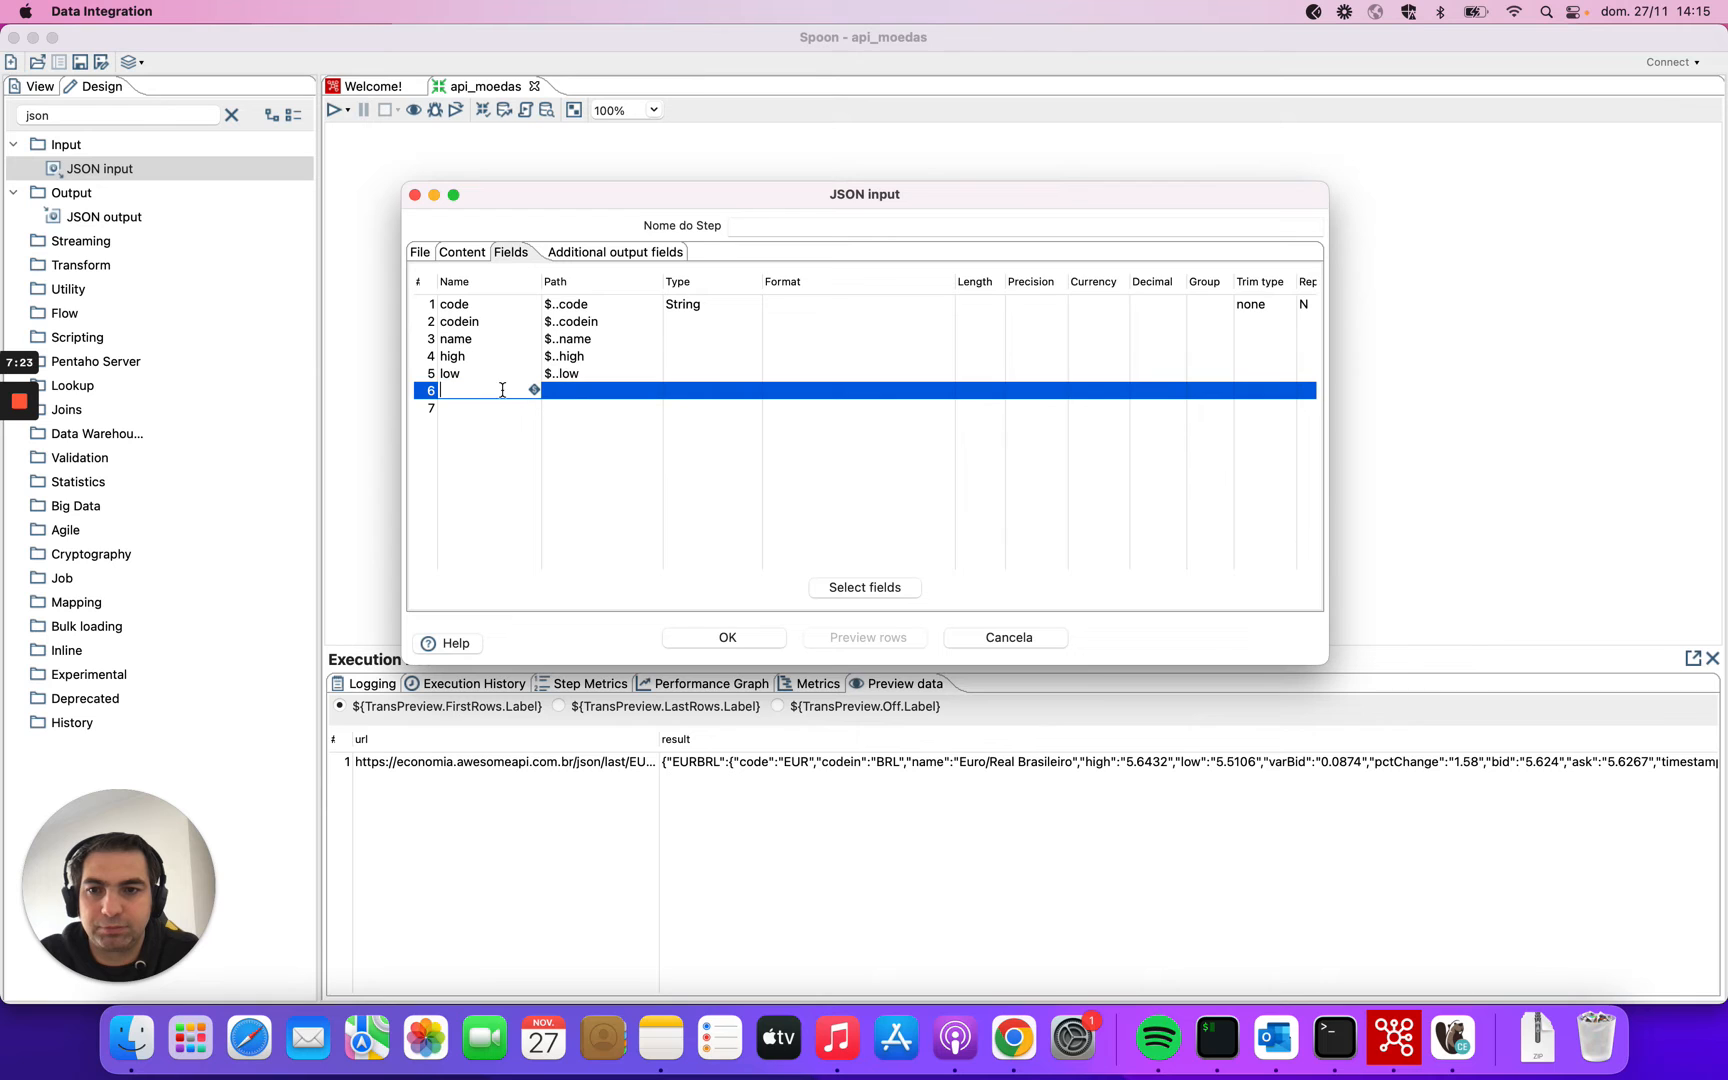
key("super+v")
Copy the pctChange key from the Postman response as the seventh field name and name the eighth field bid.
key("super+Tab")
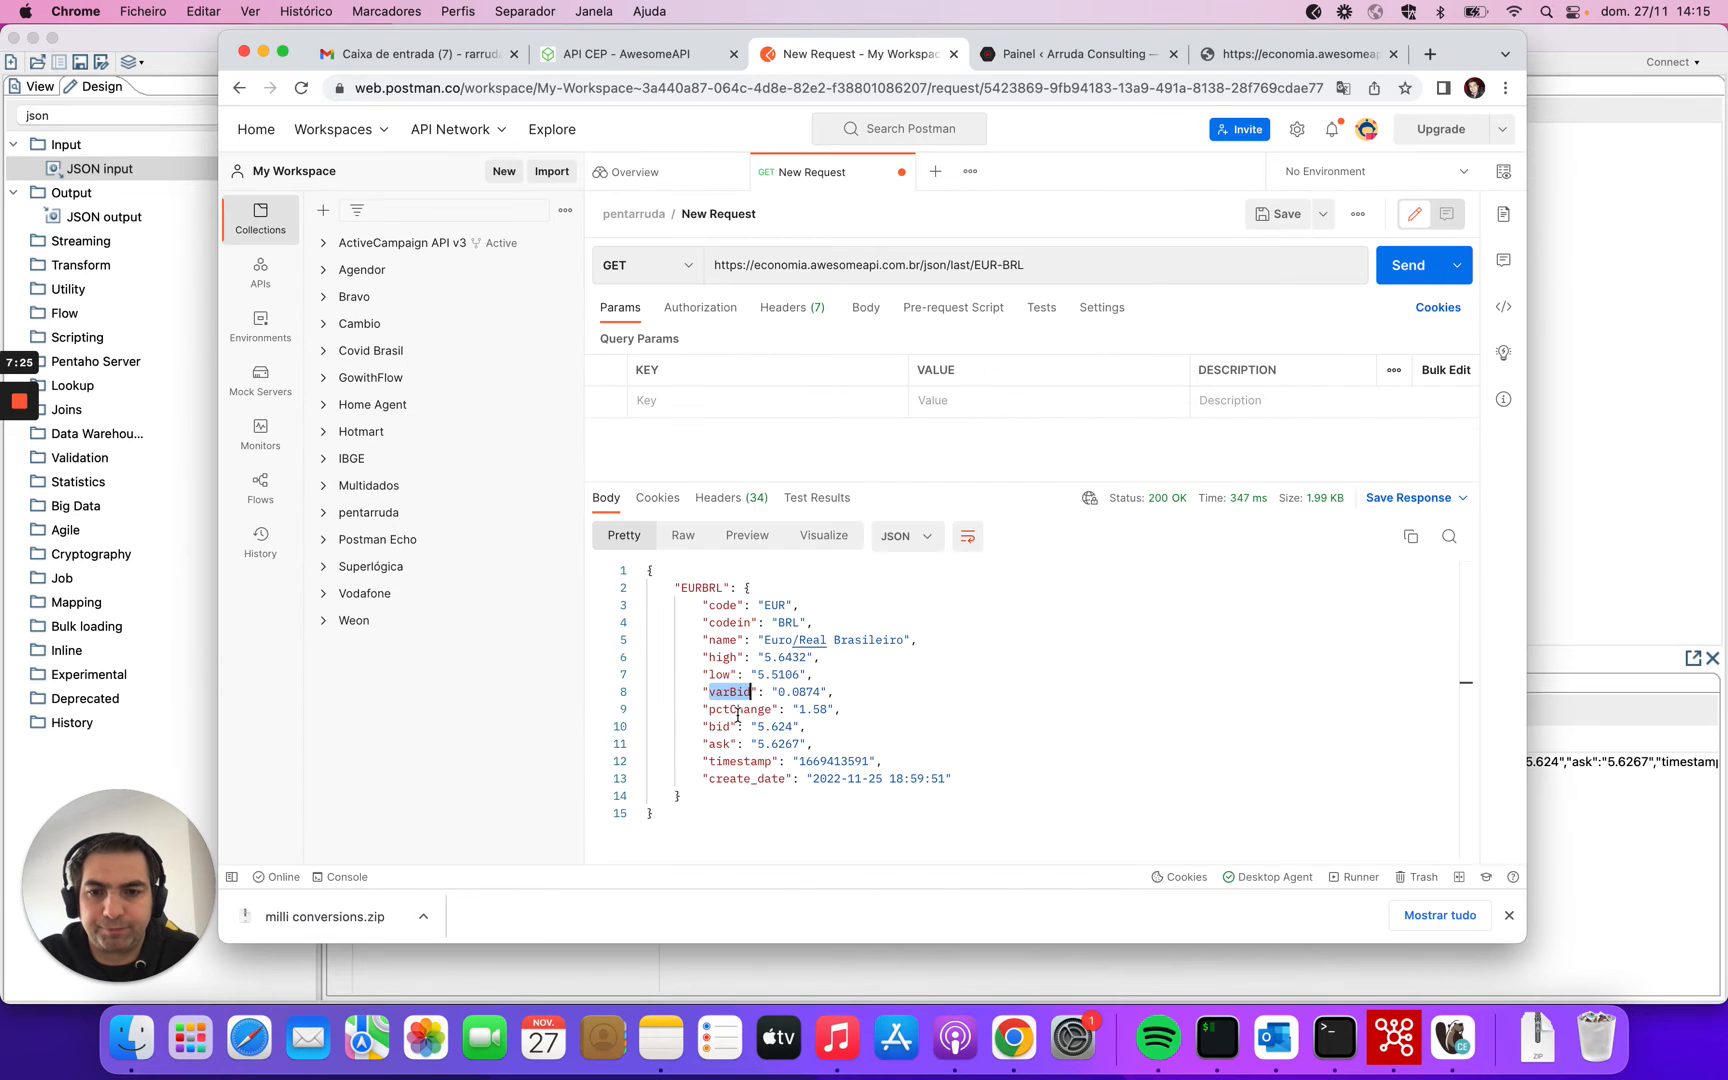
key("super+Tab")
left_click(469, 405)
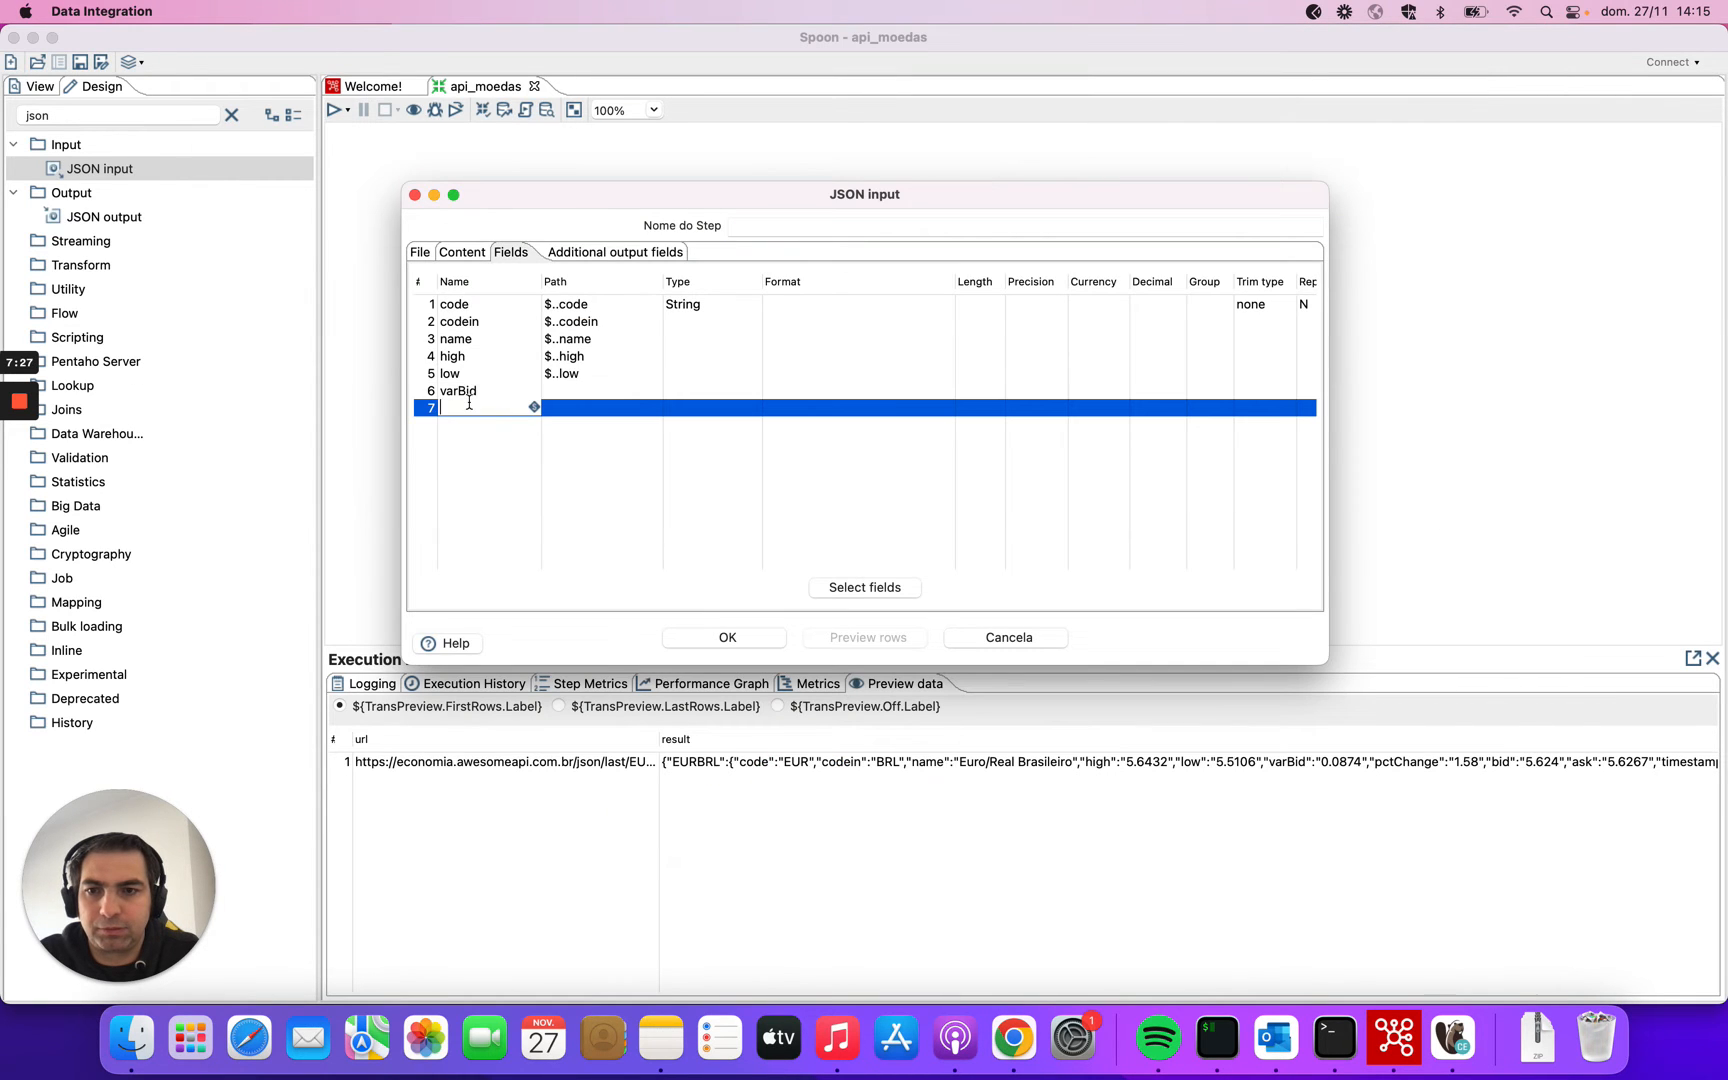
type("pctChange")
key("Return")
type("bi")
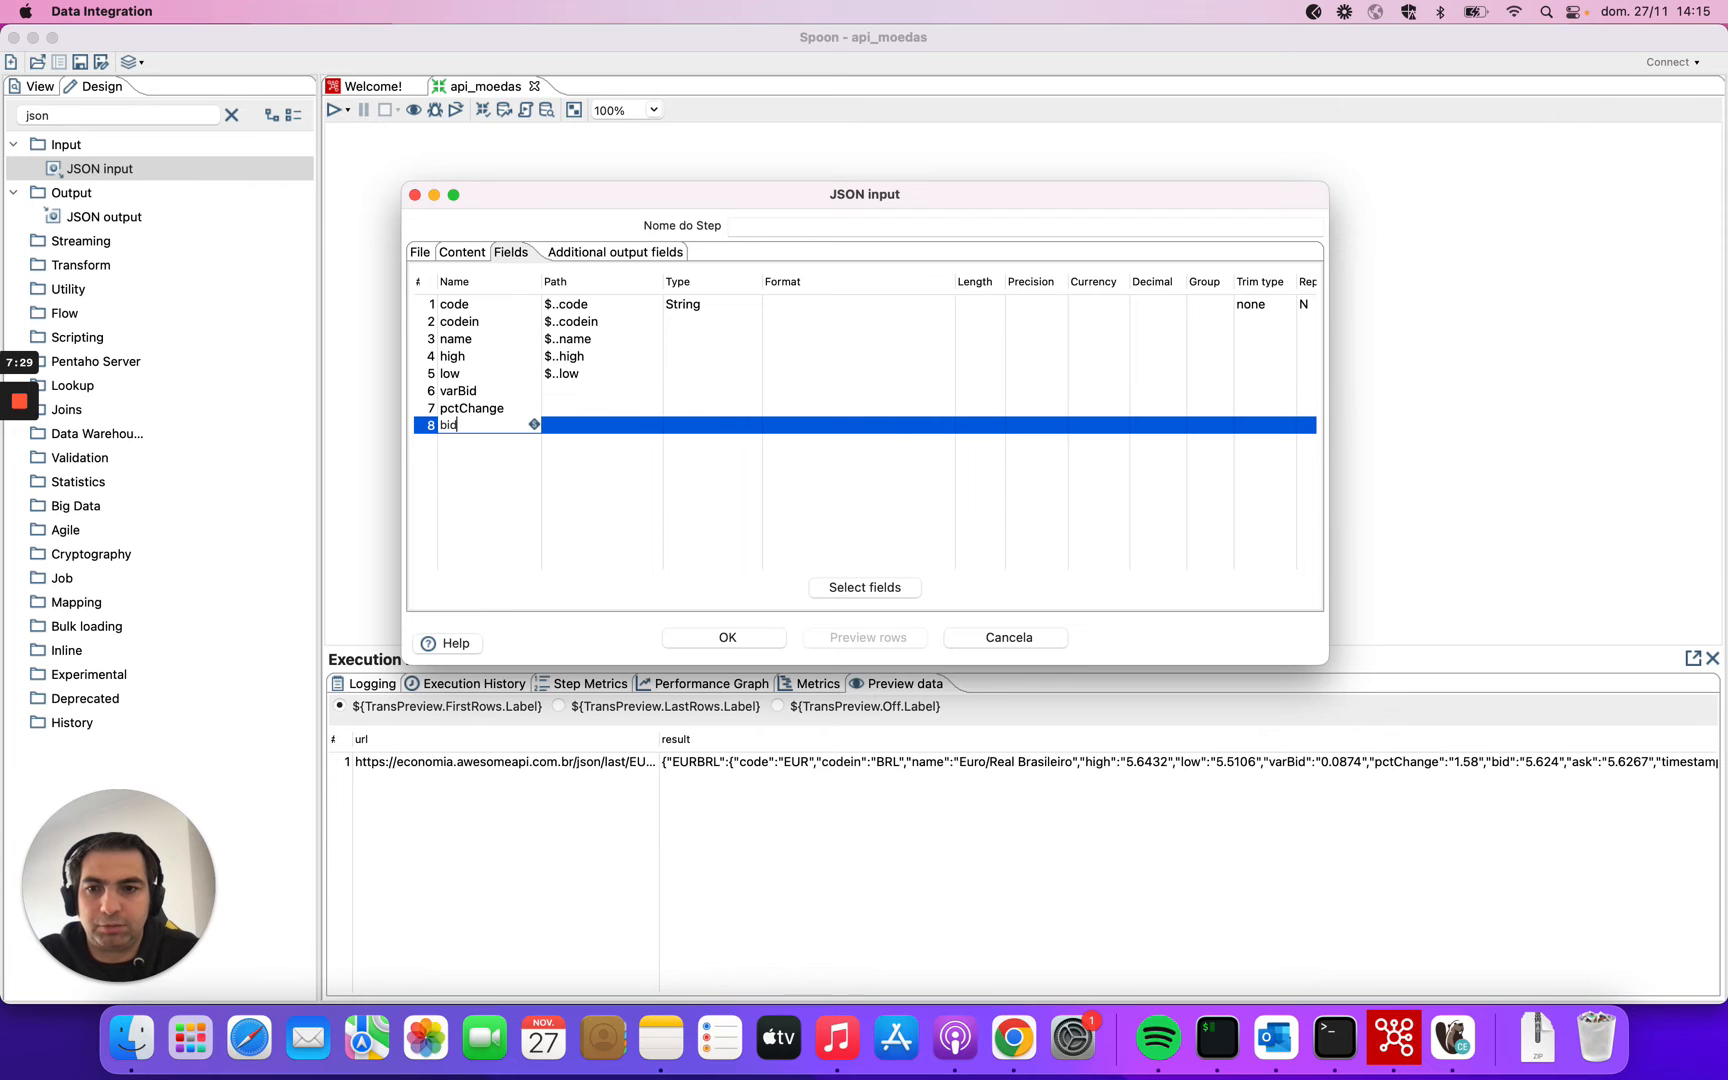
type("d")
key("Return")
Check the key after bid in the Postman response and name the ninth JSON input field ask.
key("super+Tab")
key("super+Tab")
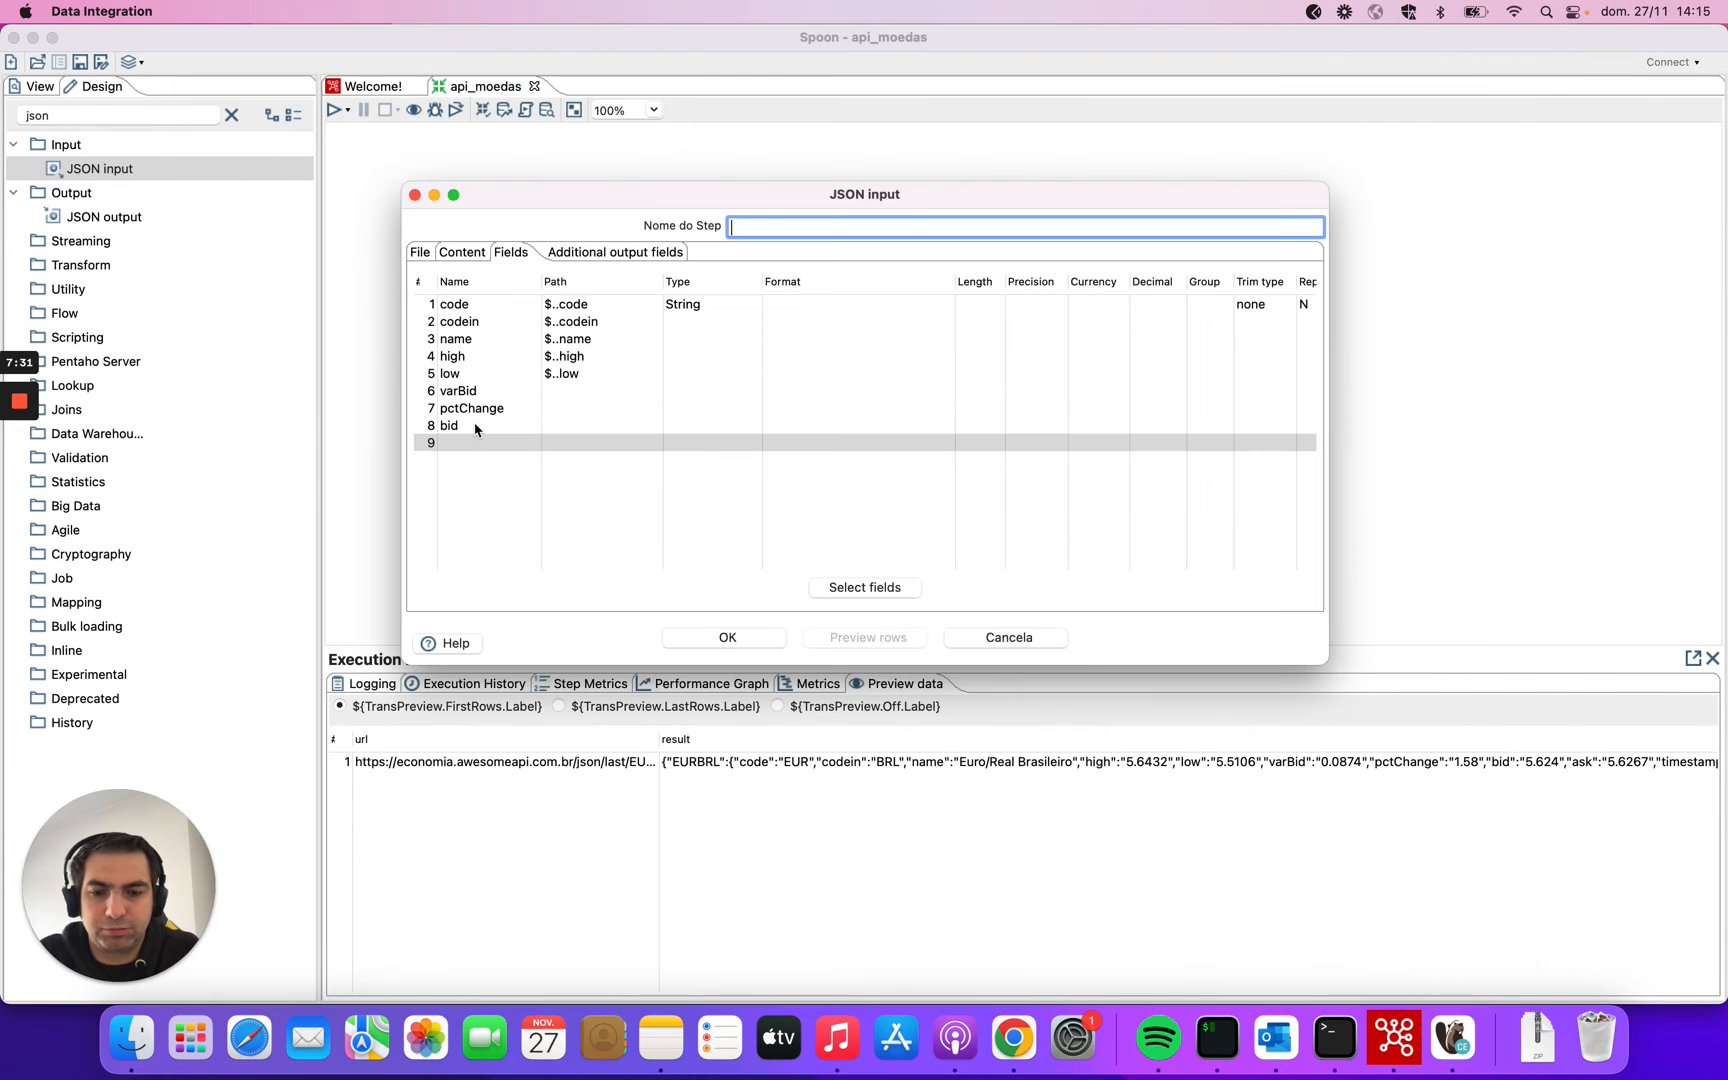
type("a")
key("BackSpace")
key("BackSpace")
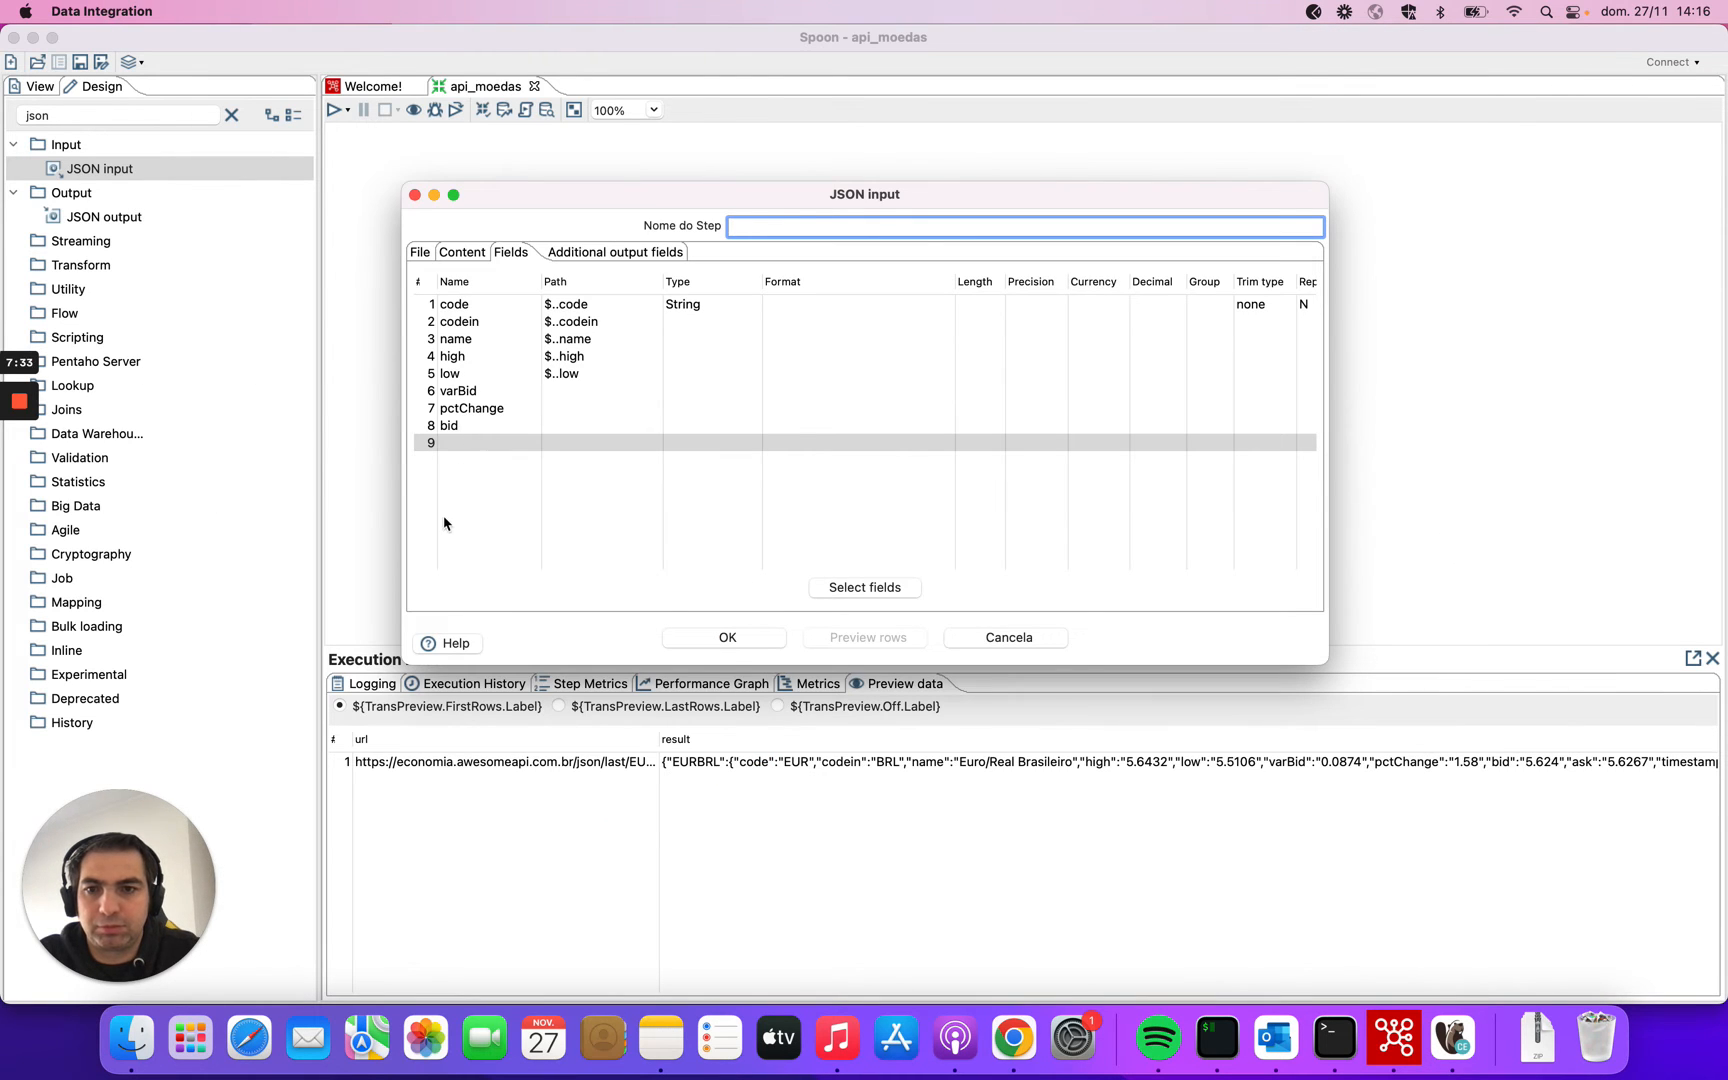
mouse_move(24, 412)
left_click(20, 477)
left_click(20, 477)
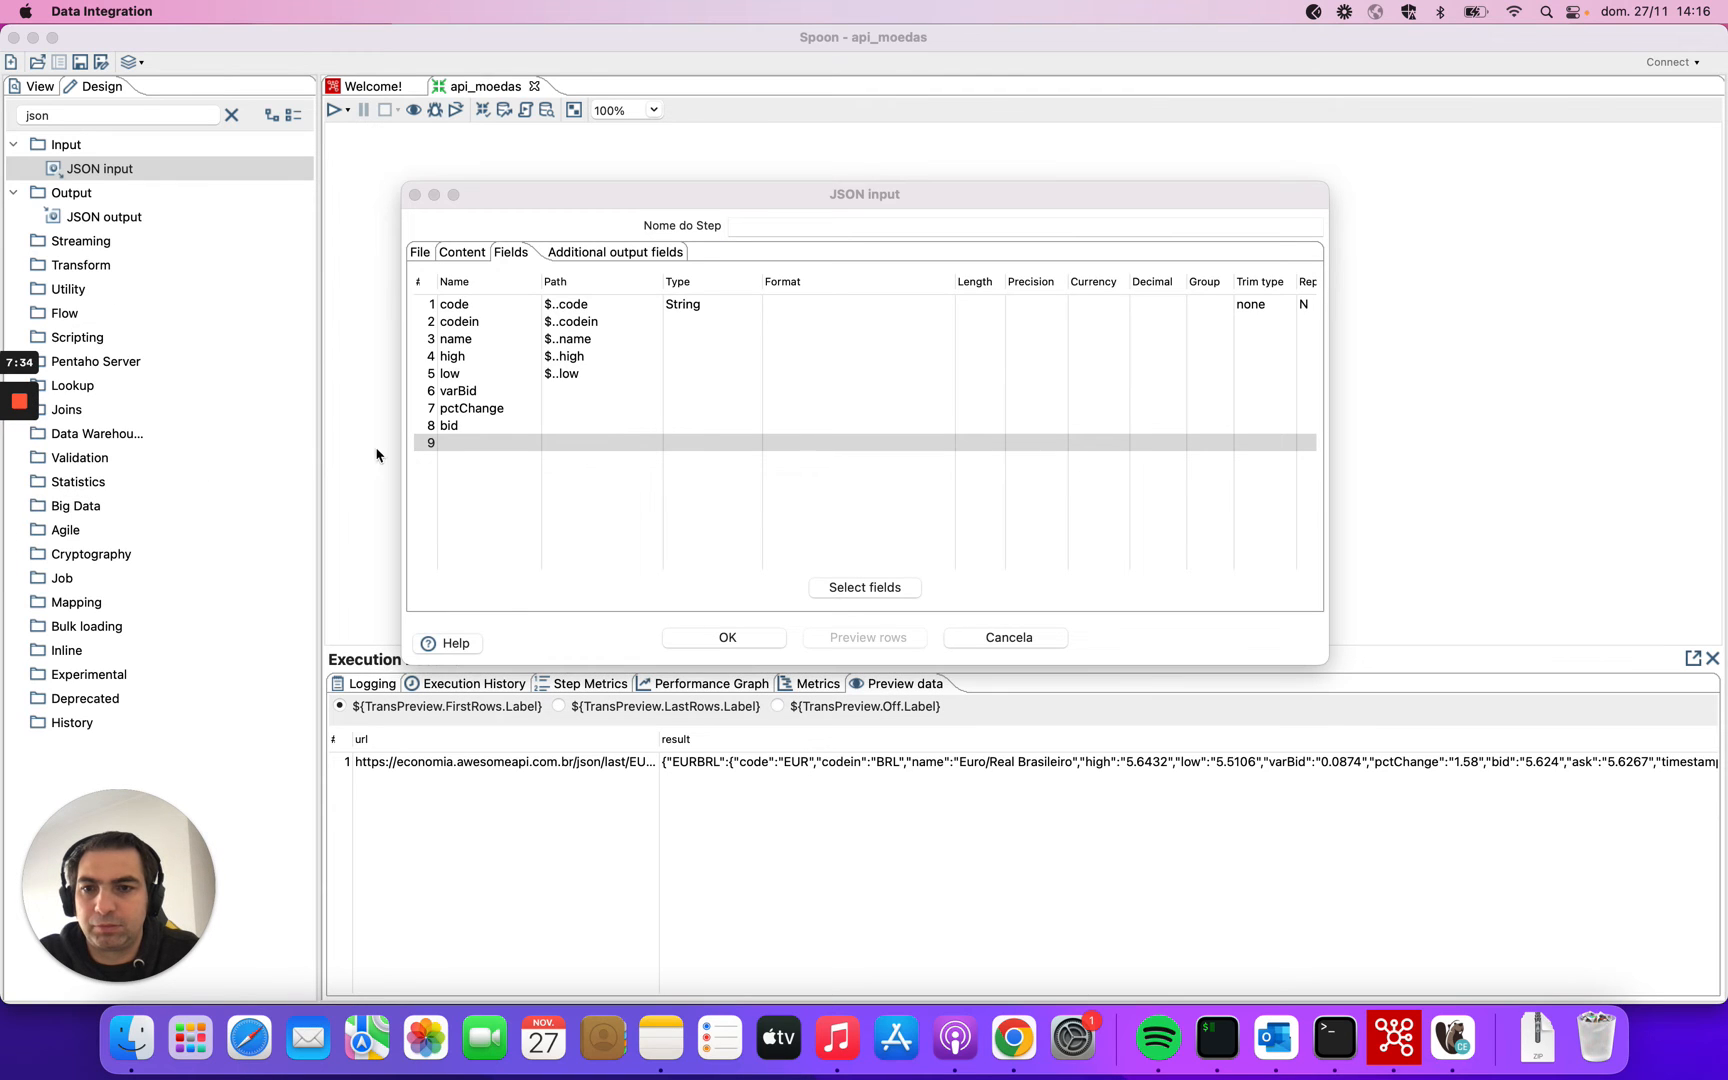
left_click(451, 445)
type("as")
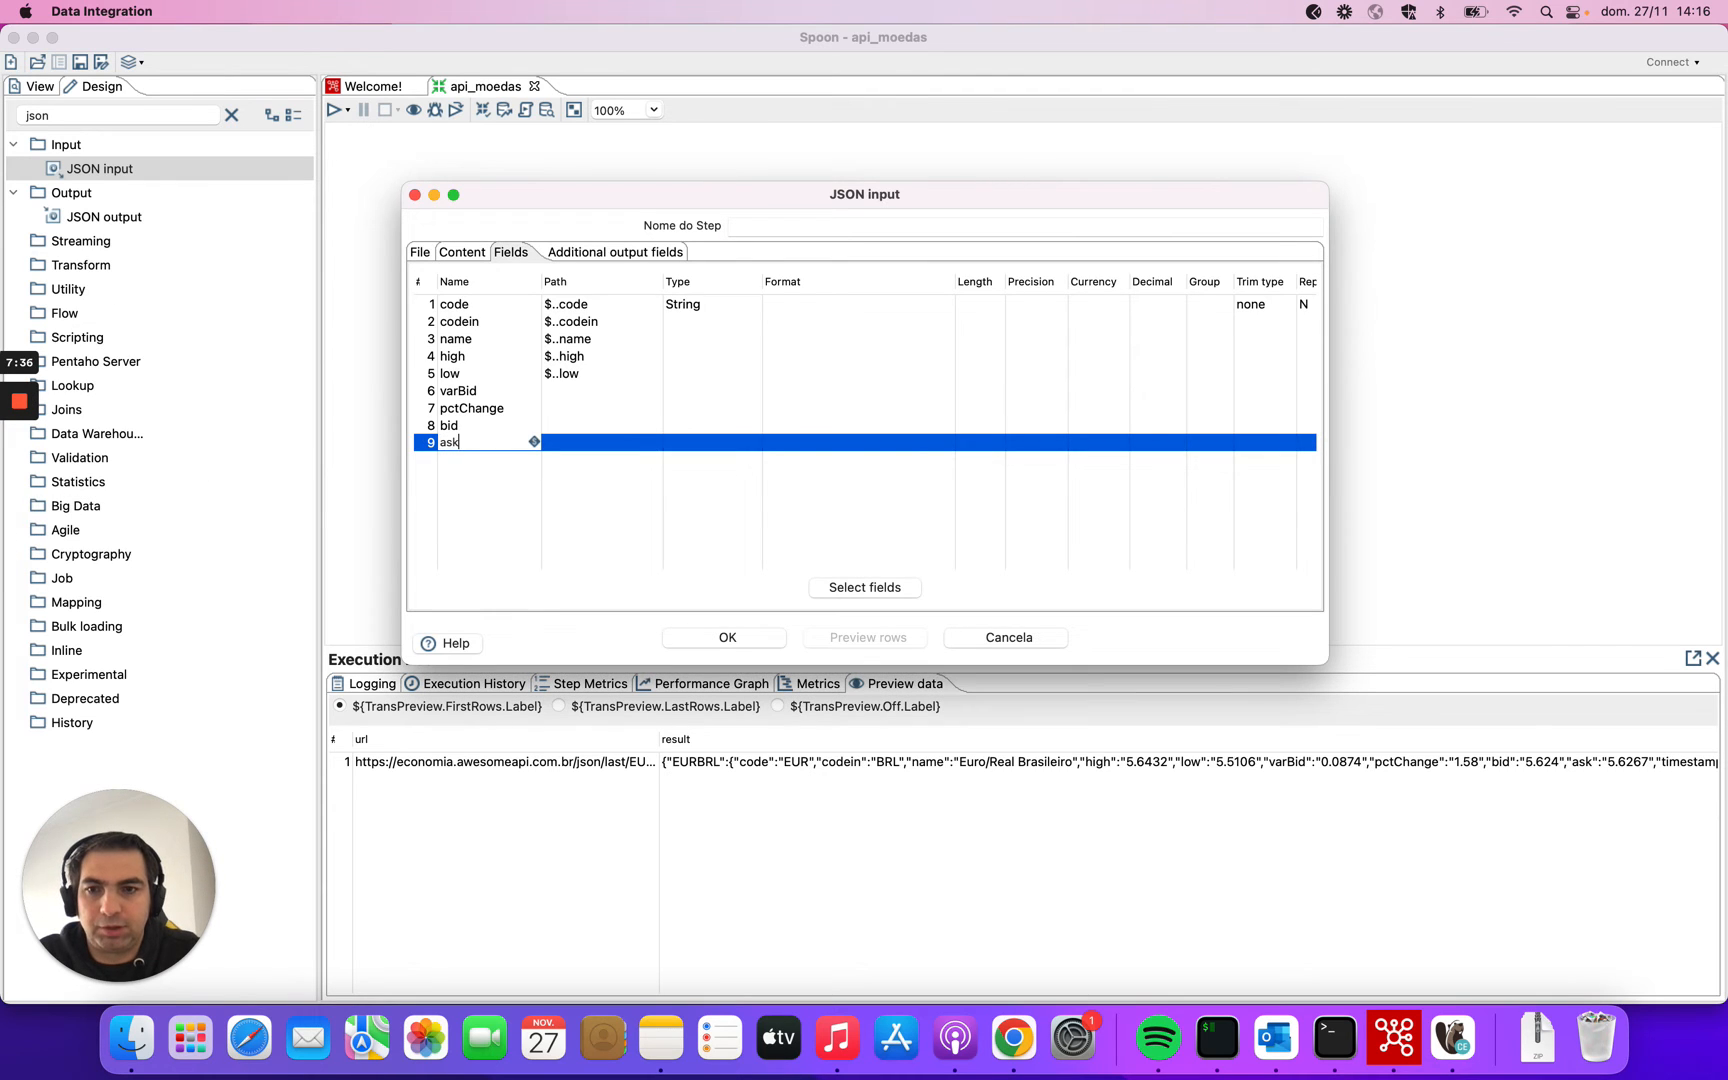
type("k")
Set the varBid field's path to $..varBid, copying the key from its name.
left_click(569, 390)
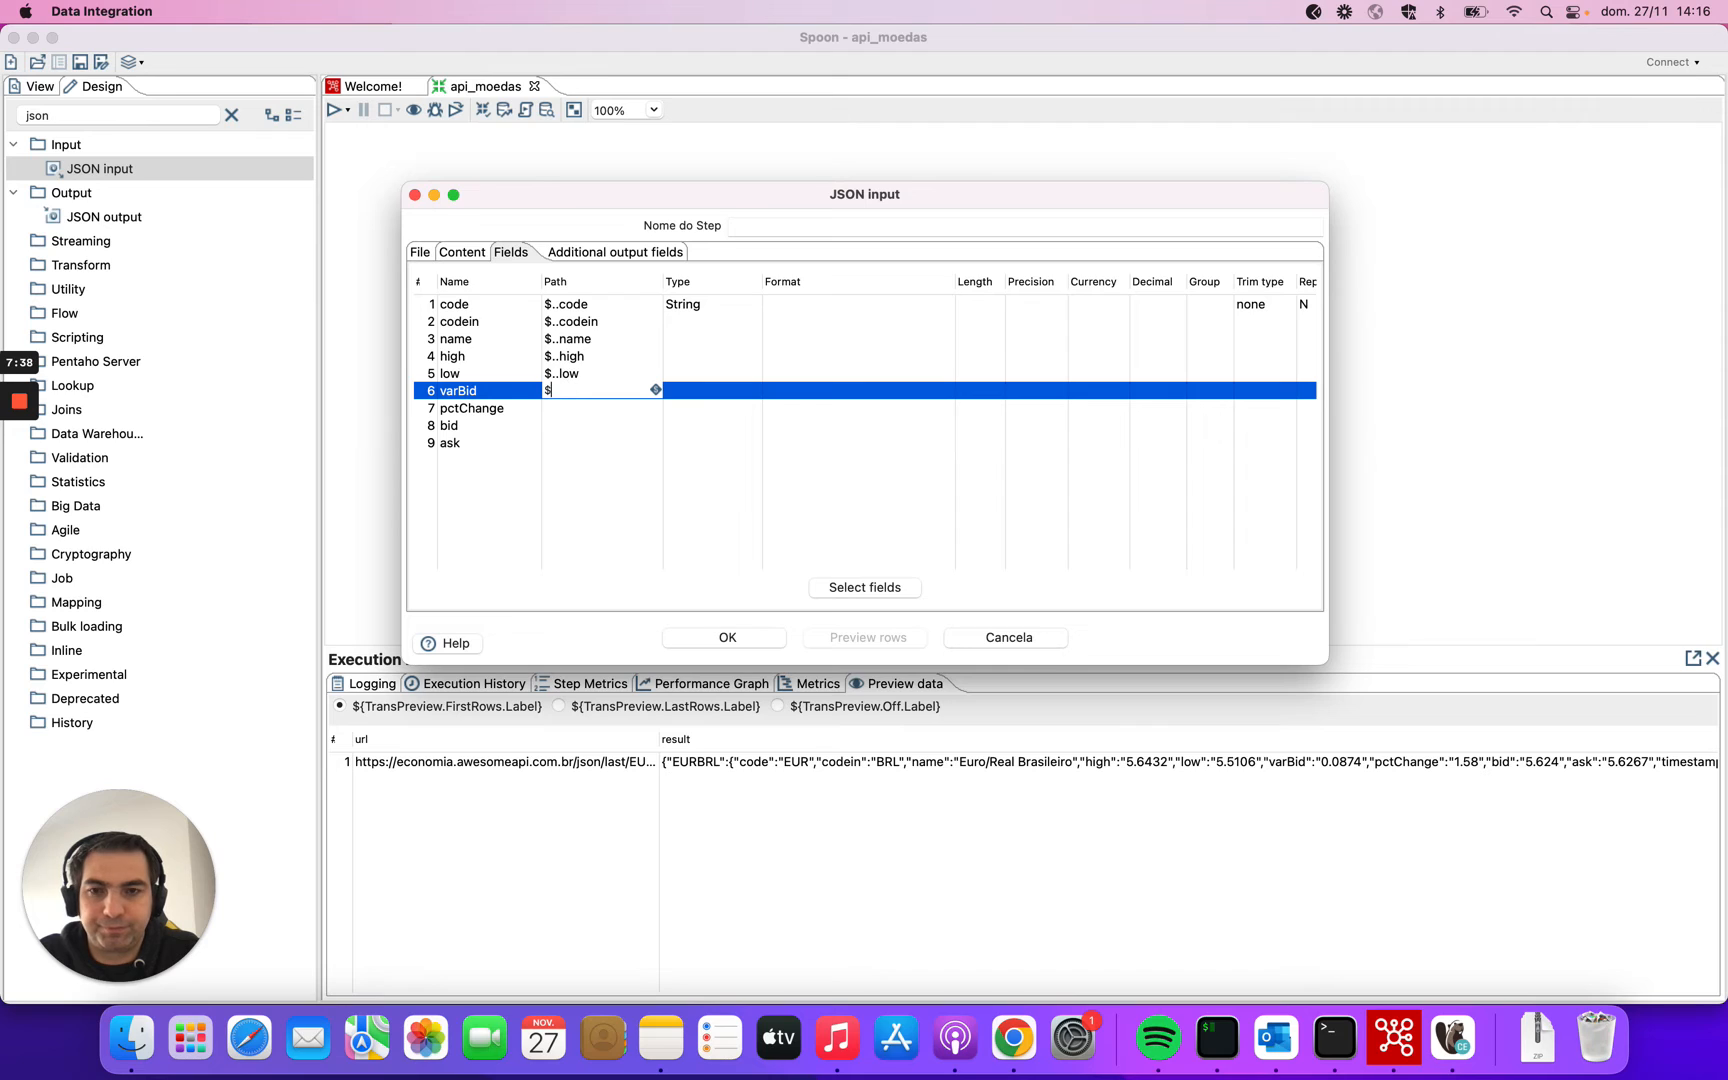
left_click(472, 393)
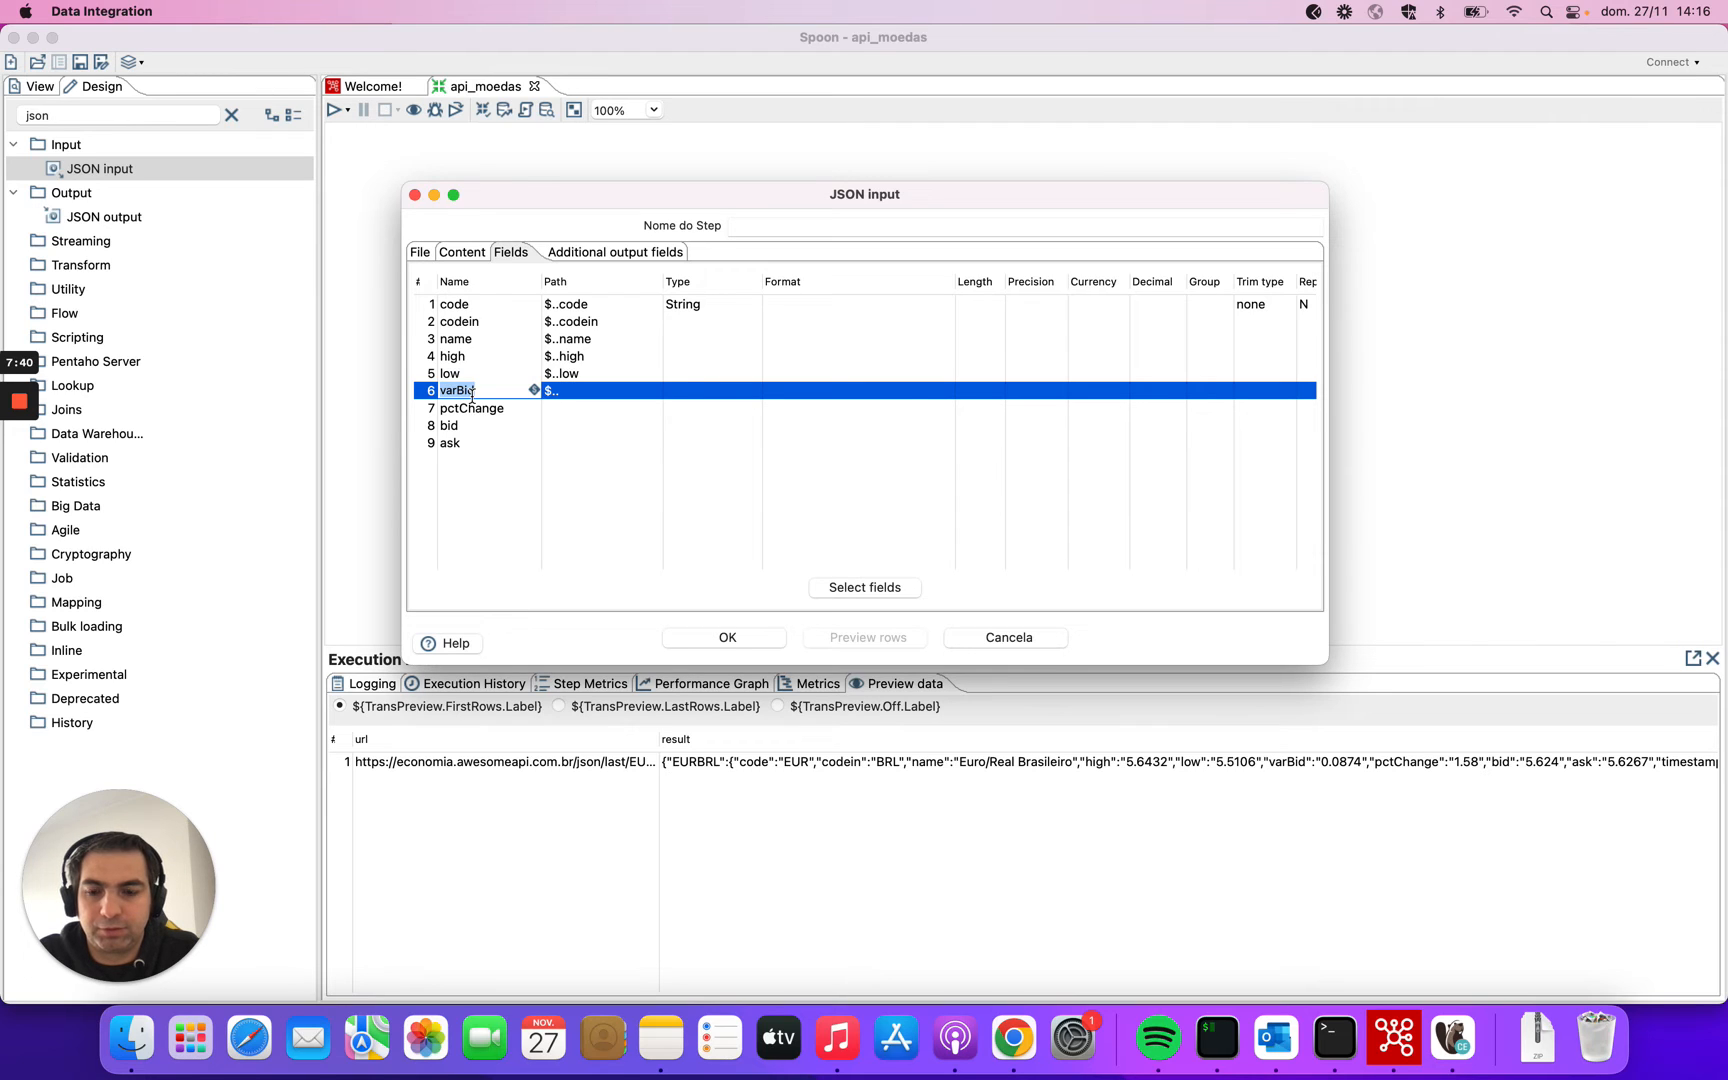
key("super+c")
left_click(605, 390)
left_click(605, 390)
key("super+v")
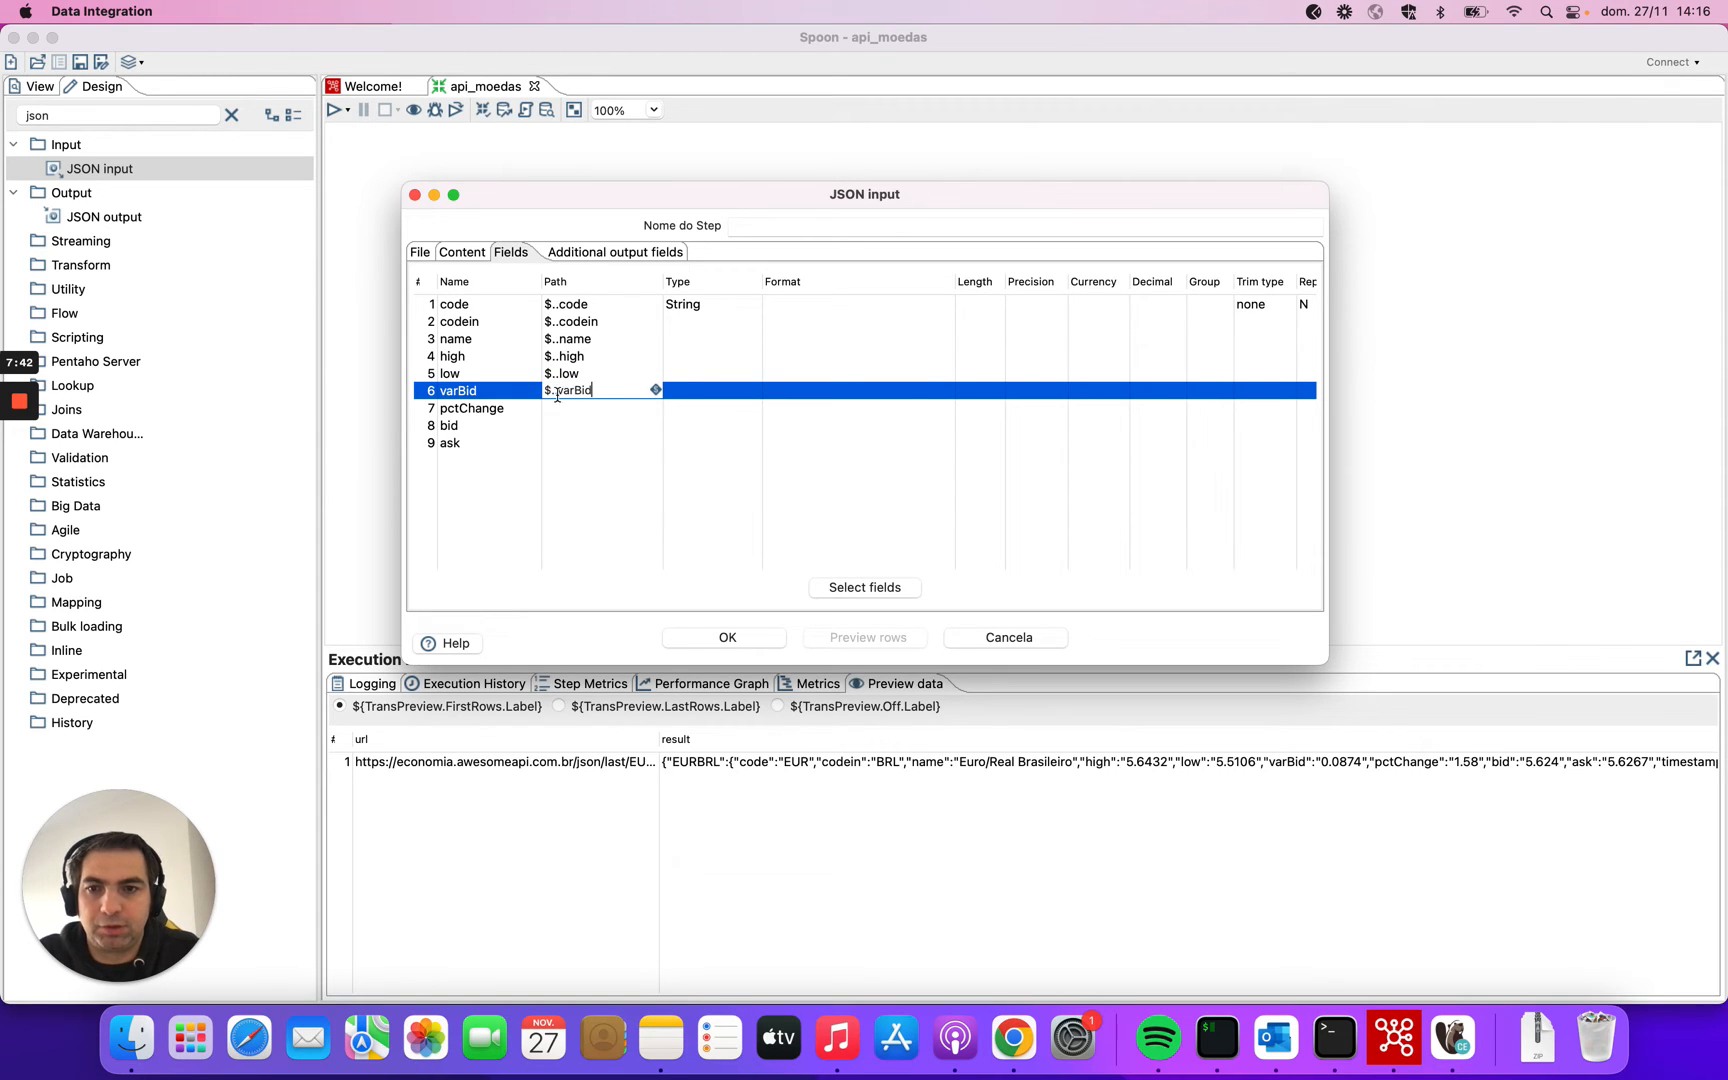
Set the pctChange field's path to $..pctChange, copying the key from its name.
left_click(508, 410)
left_click(563, 414)
left_click(563, 414)
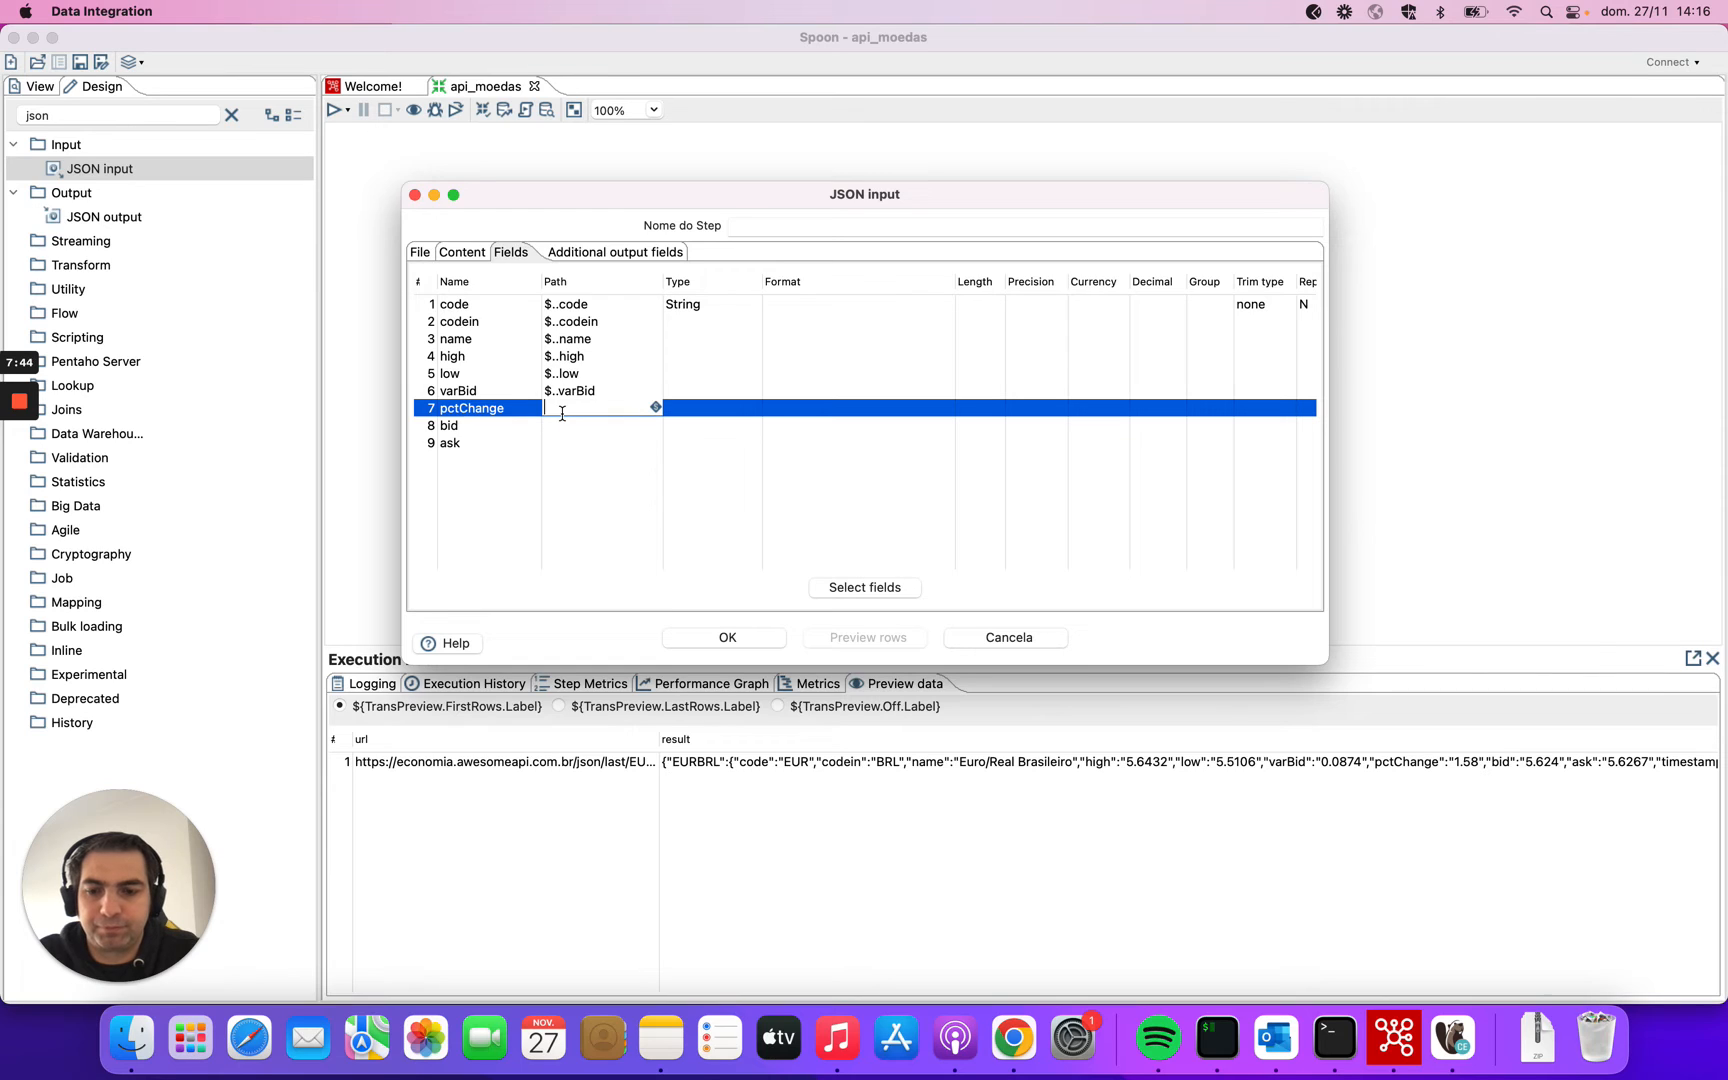
type("##.")
key("super+v")
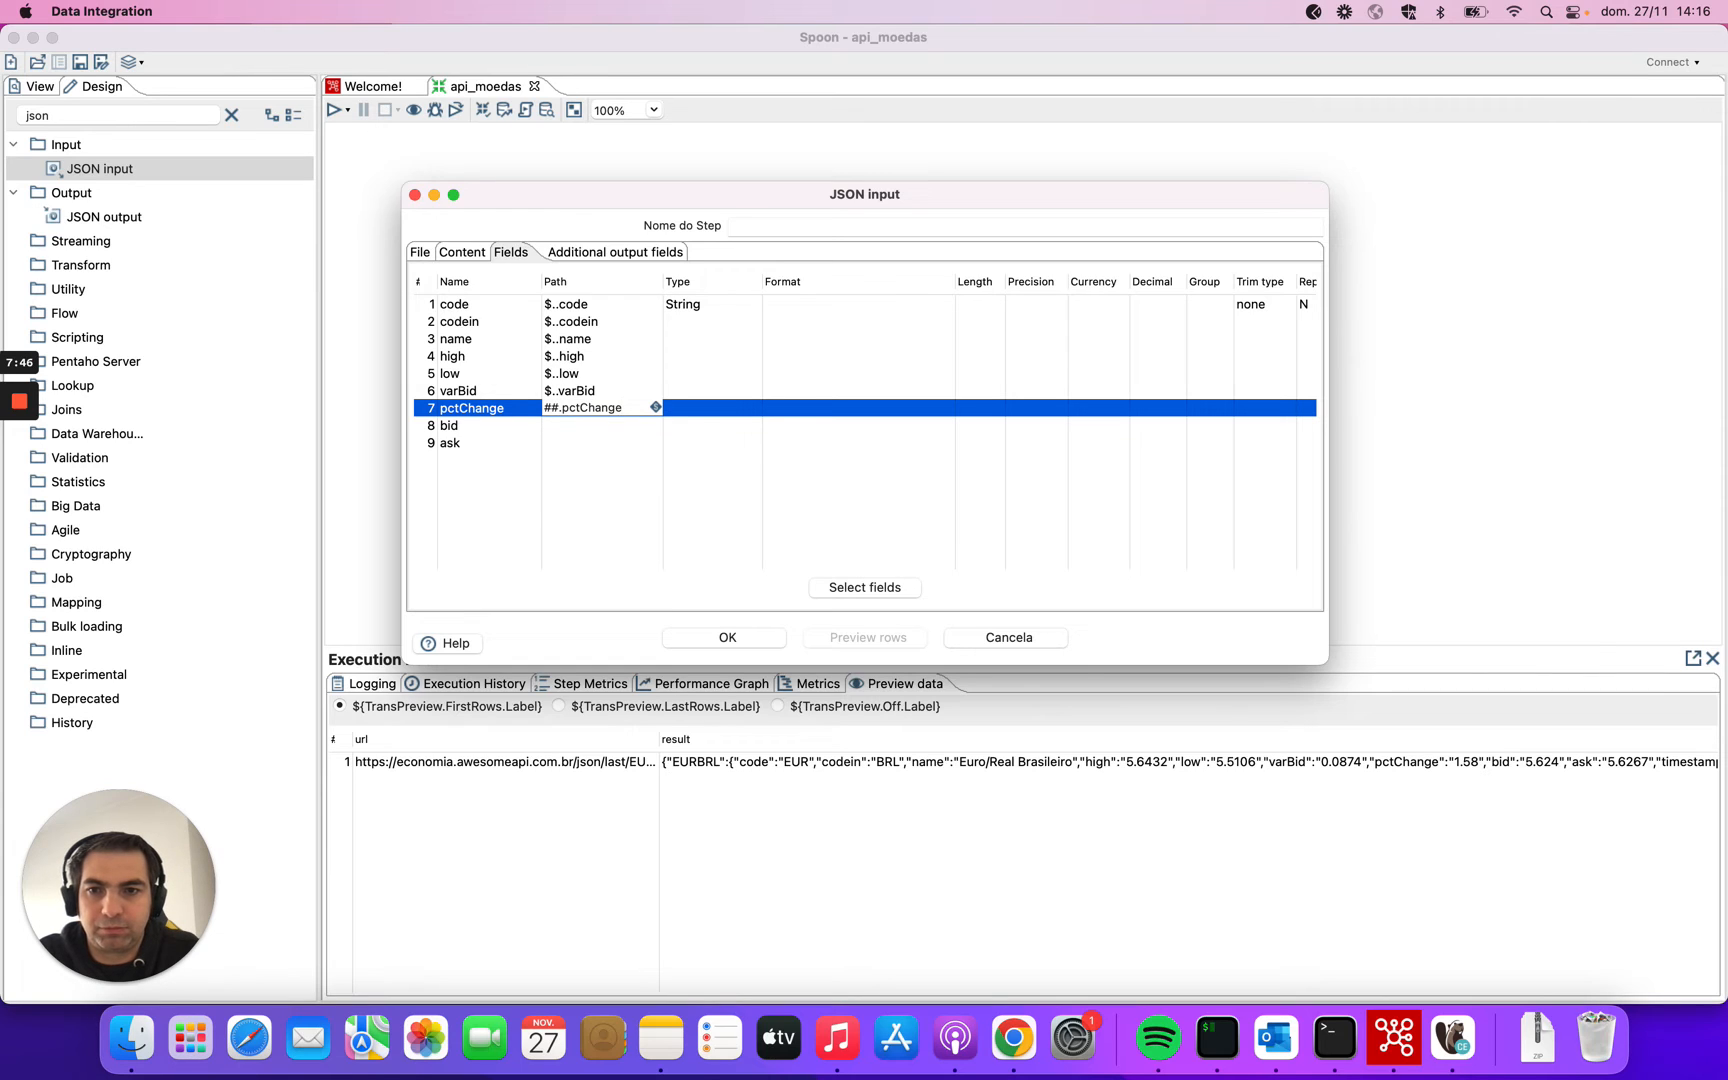
key("super+a")
type("$")
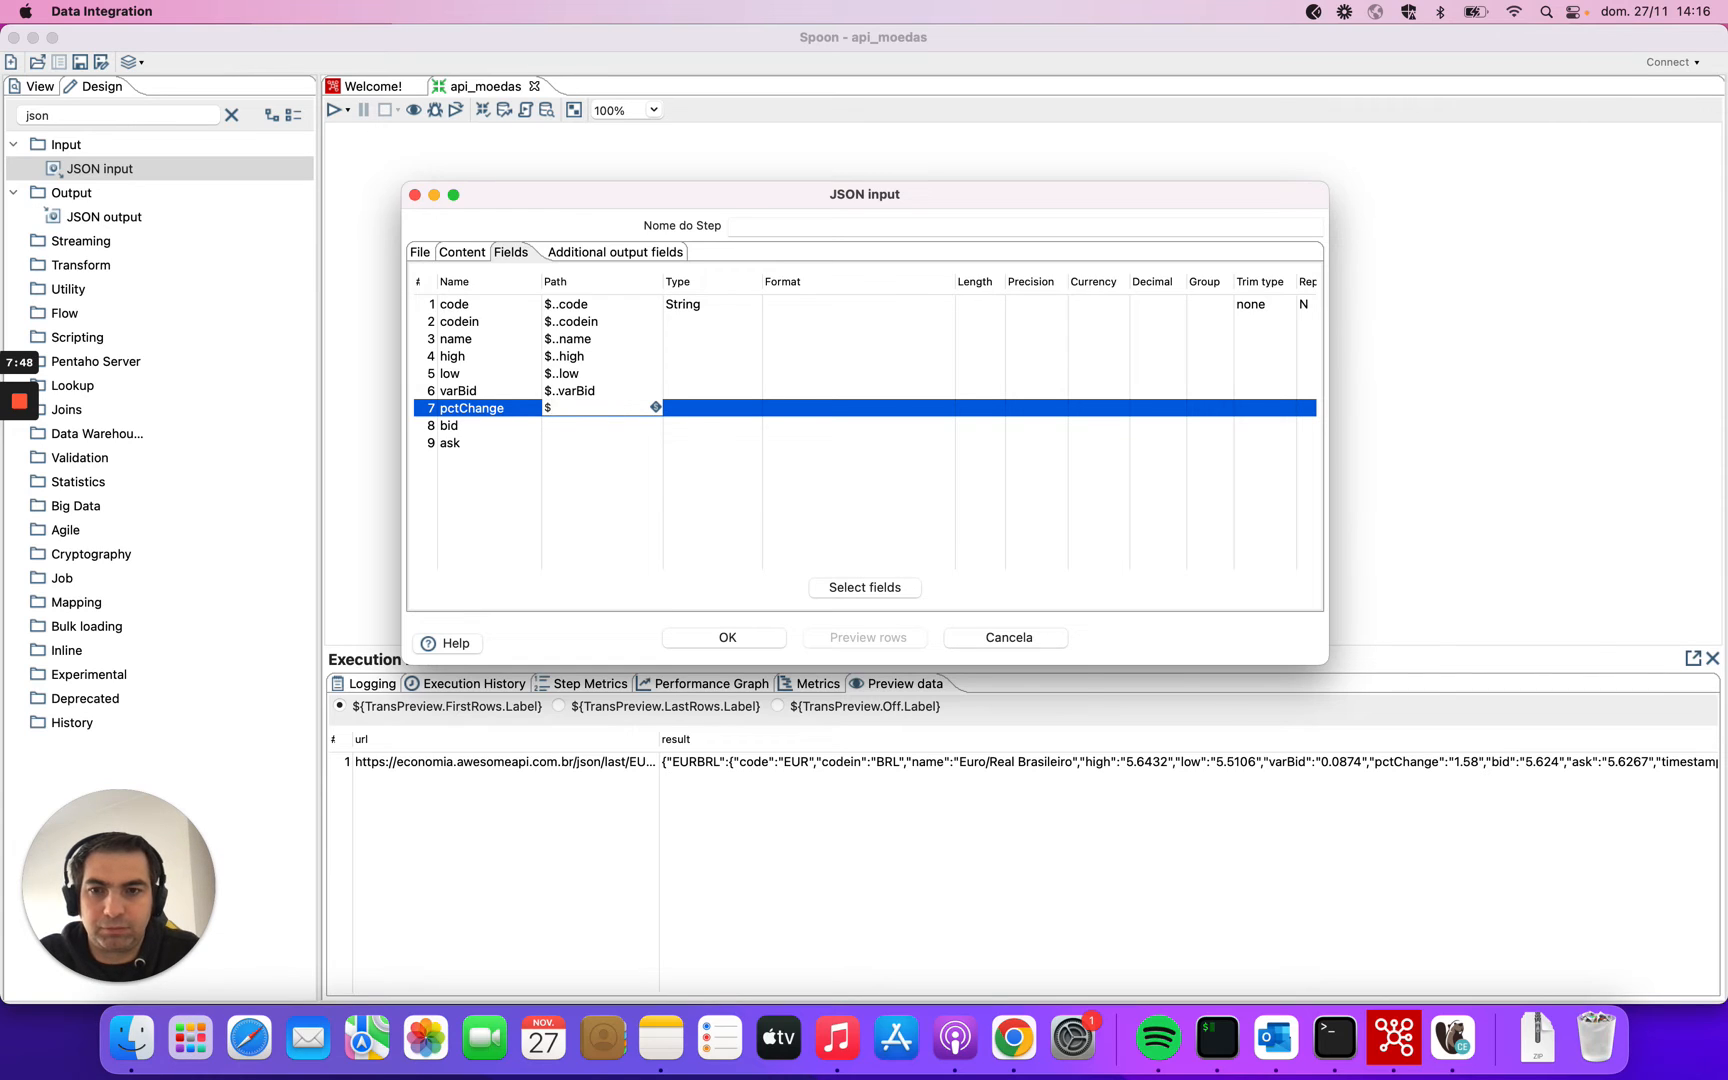
type("..")
key("super+v")
Set the paths of the bid and ask fields to $..bid and $..ask.
left_click(492, 423)
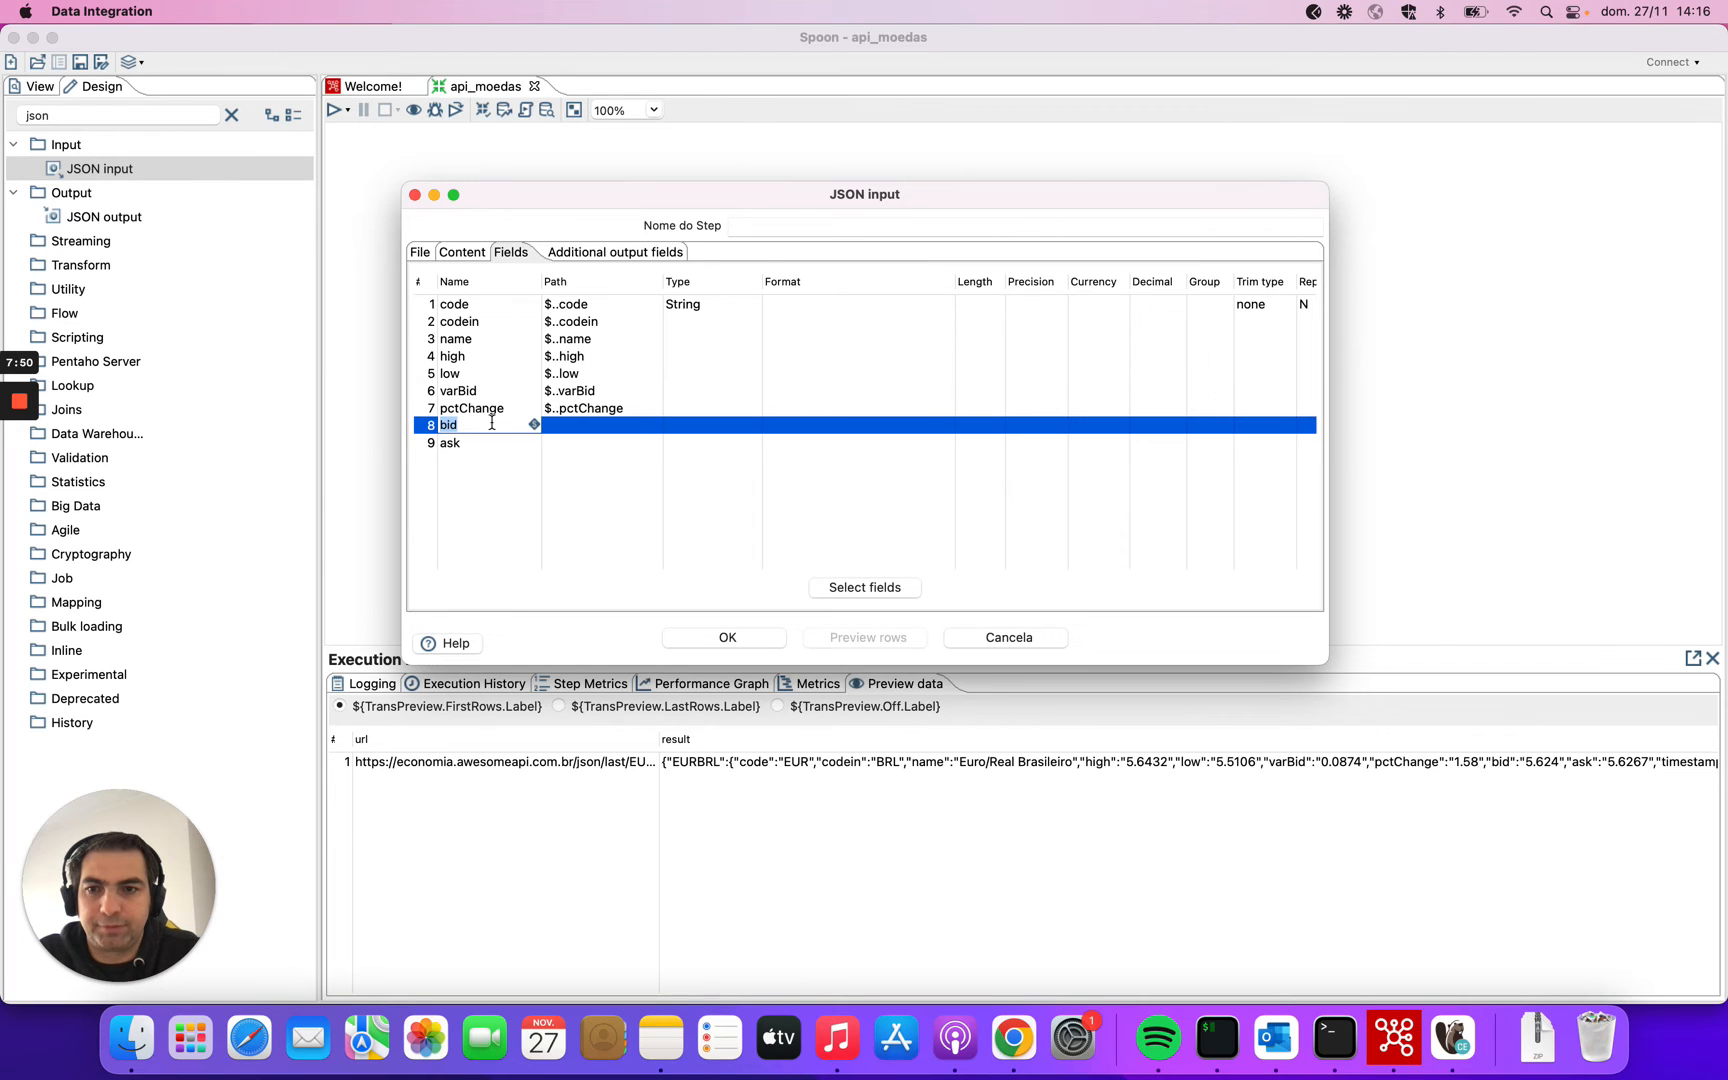
left_click(597, 425)
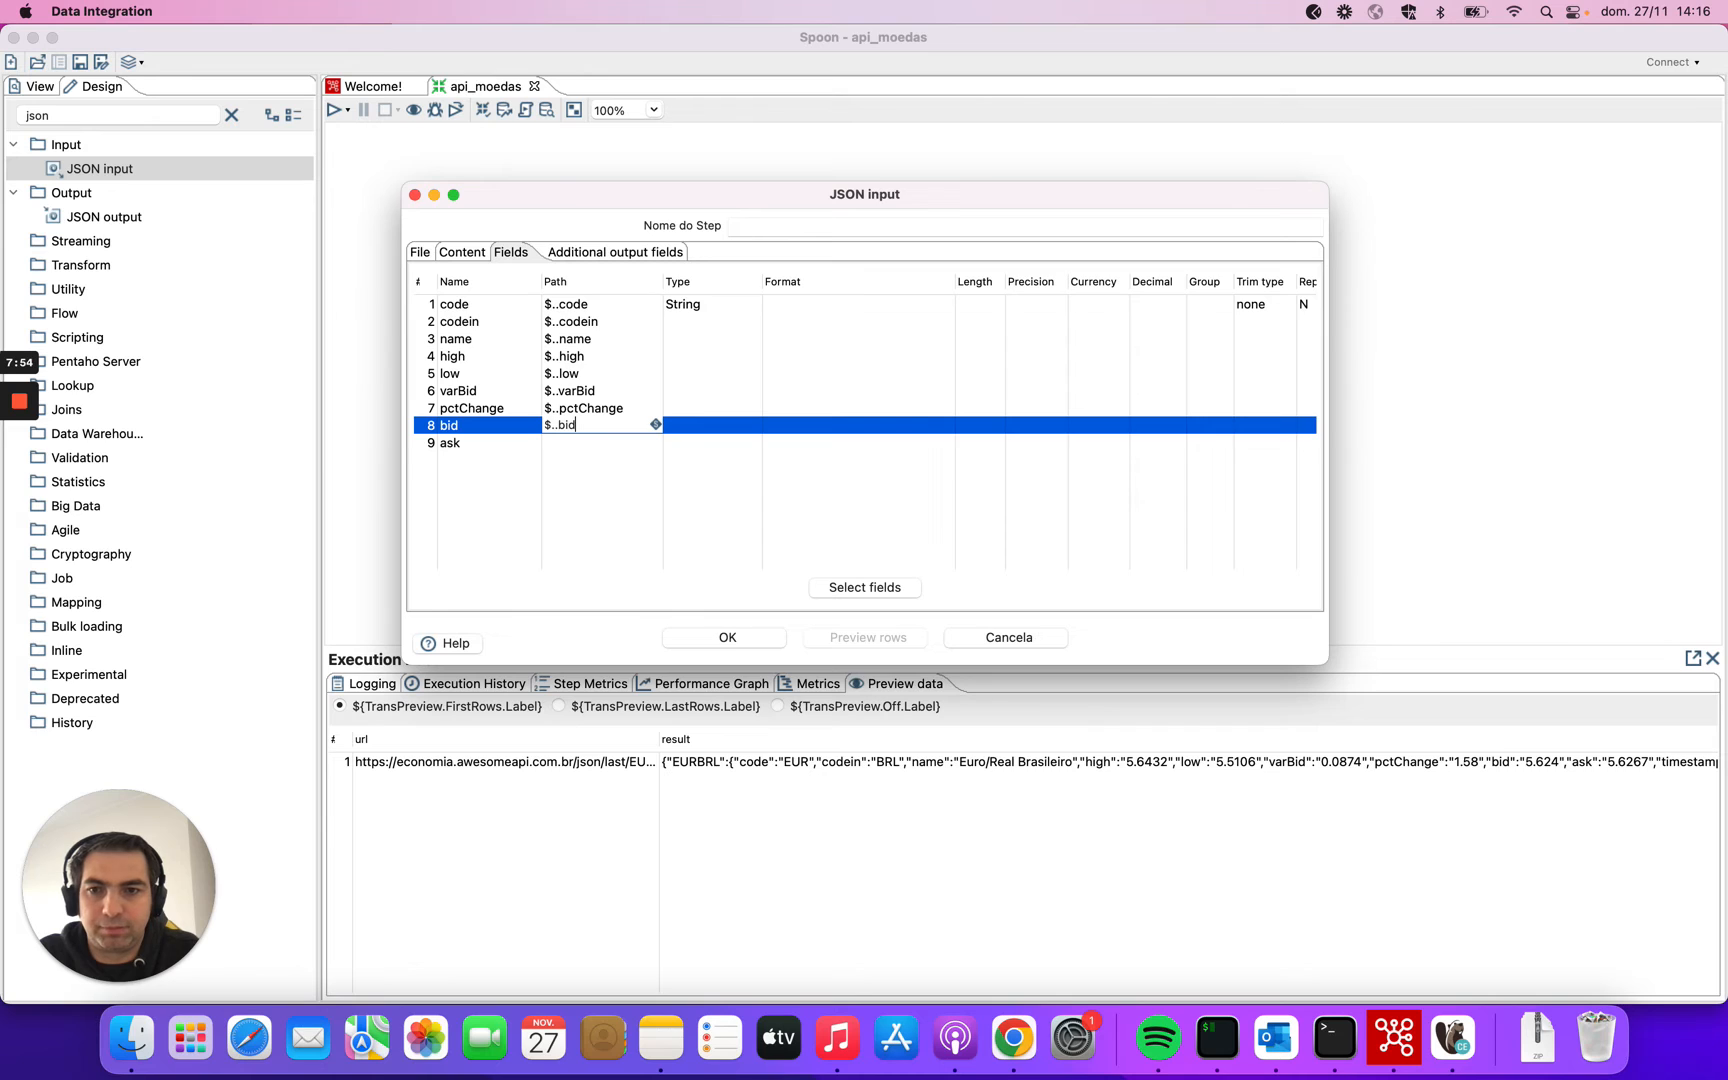
key("Down")
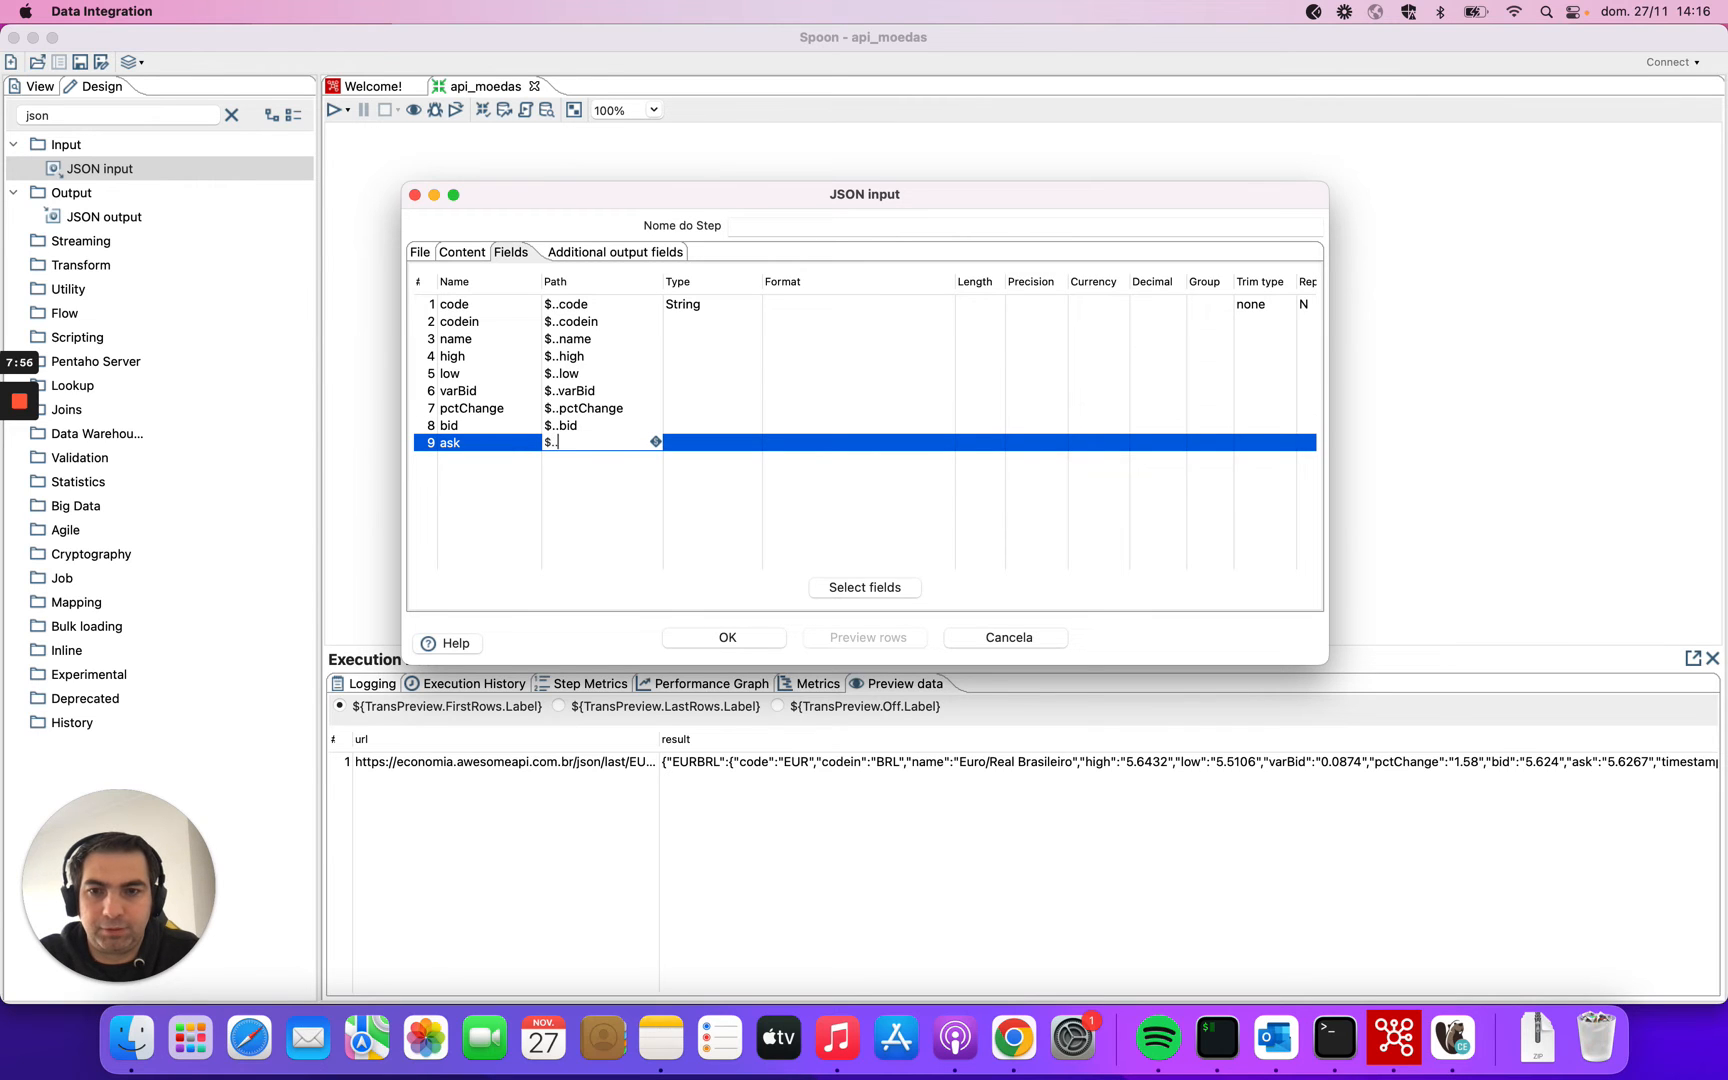
Add a tenth field named timestamp, copying the key from the Postman response, with the path $..timestamp.
key("super+Tab")
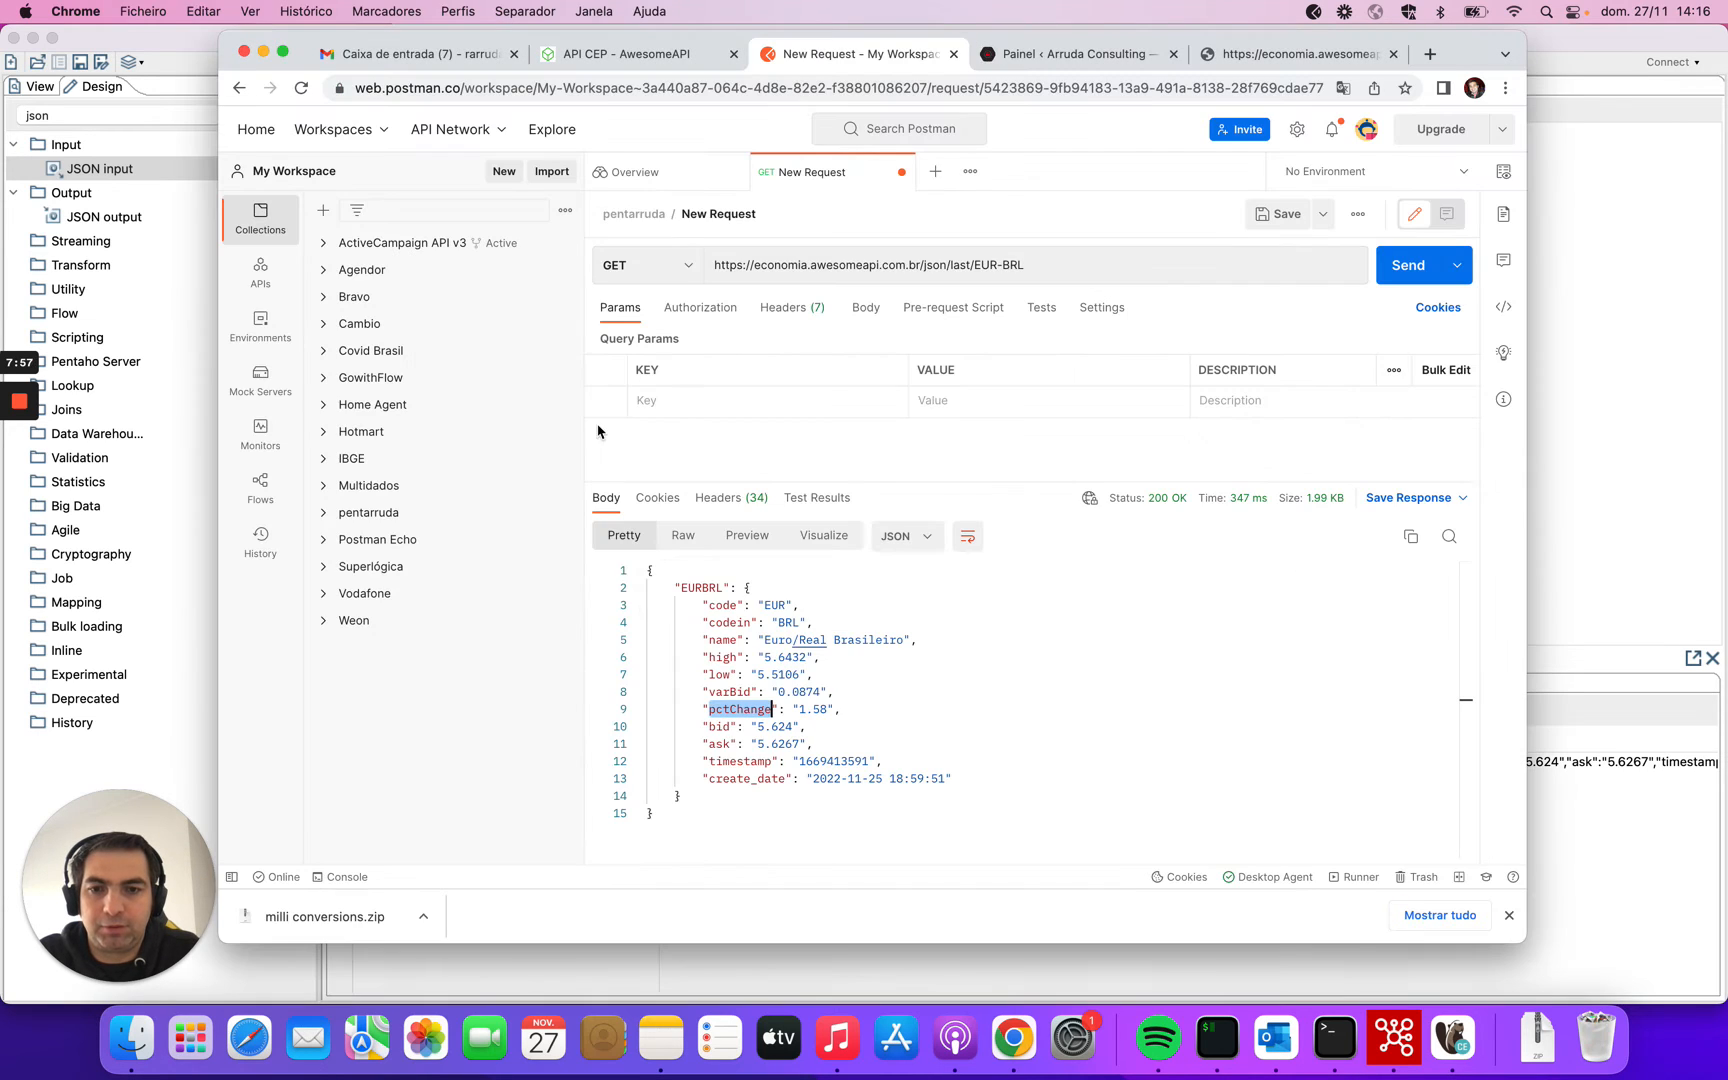
left_click(733, 763)
double_click(733, 763)
key("super+c")
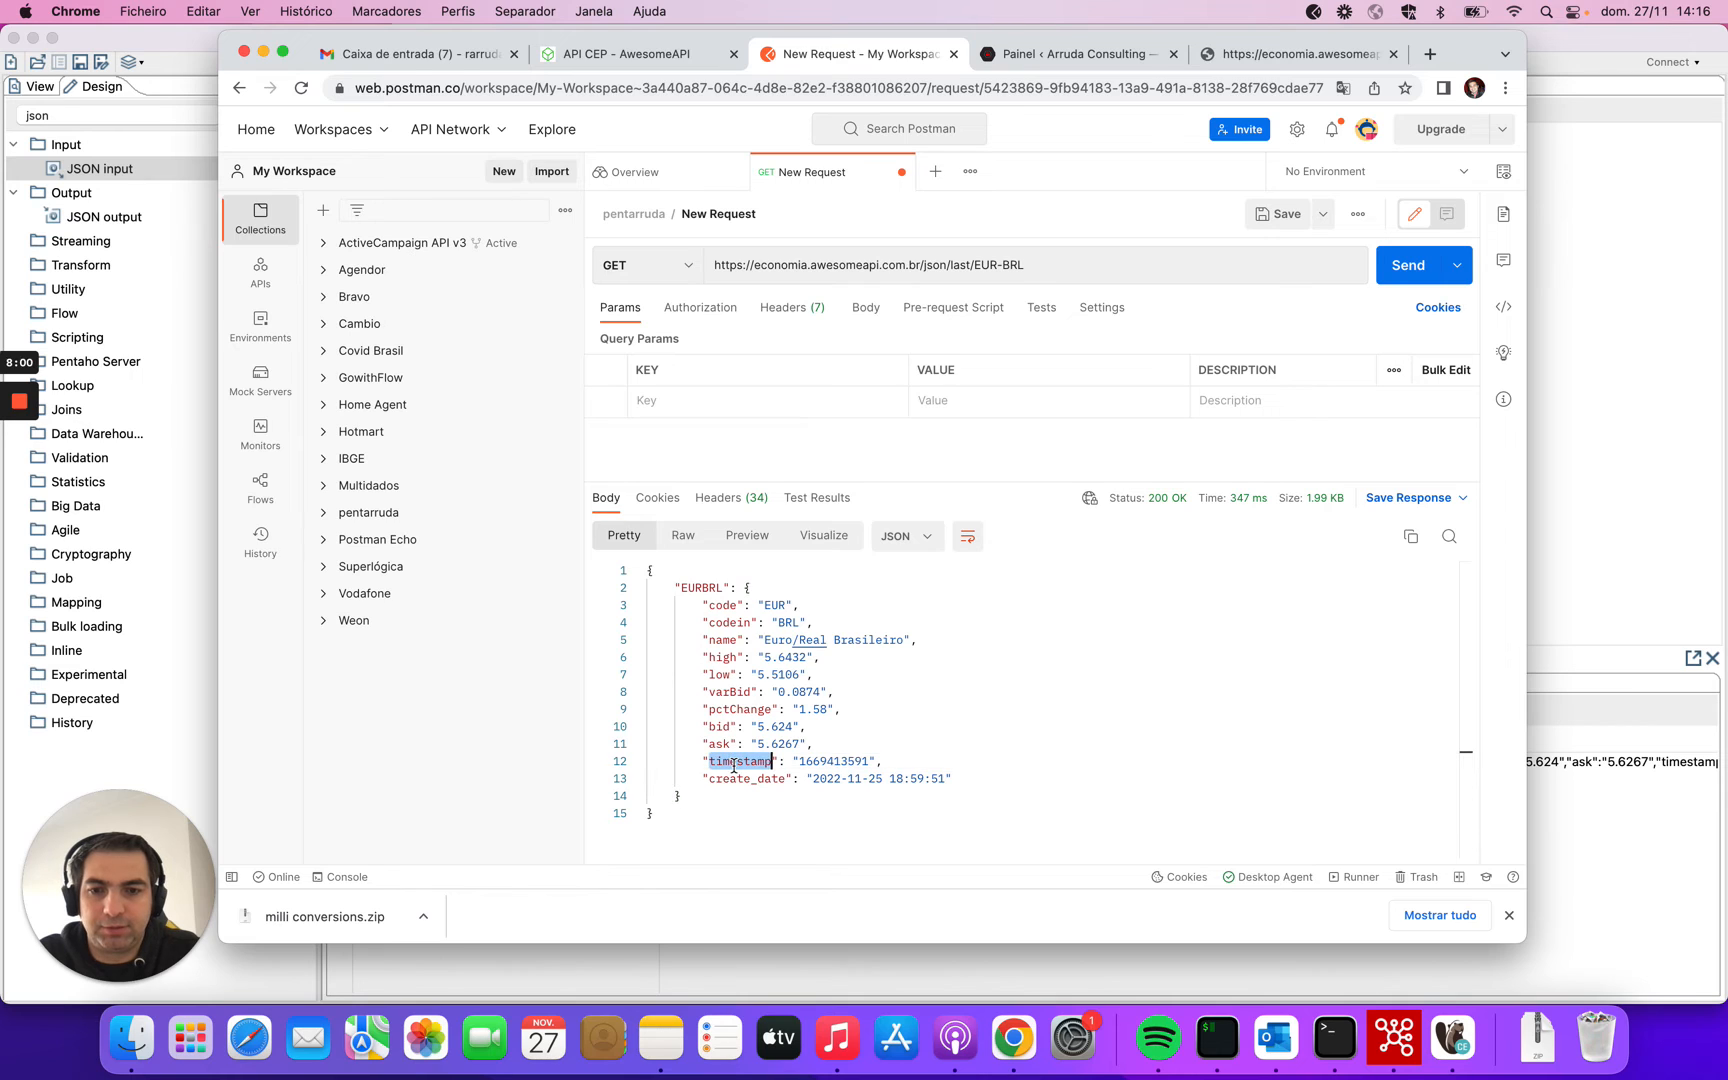
key("super+Tab")
left_click(493, 460)
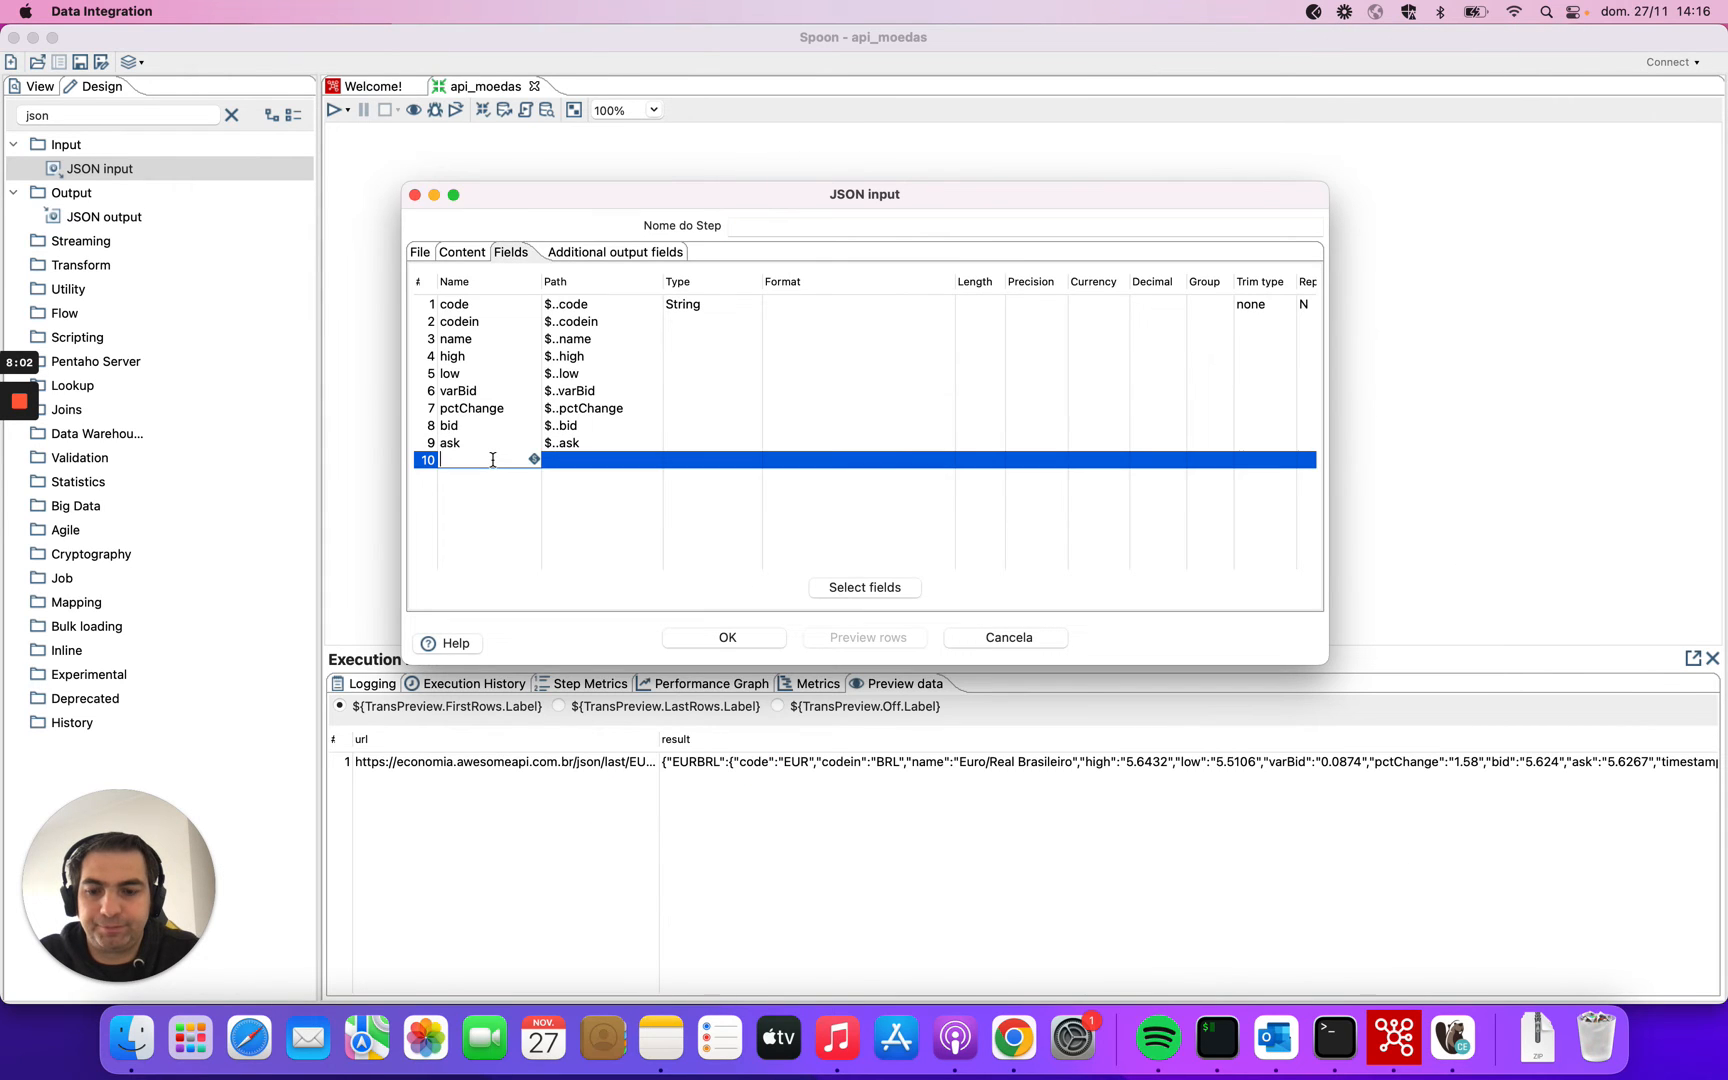
key("super+v")
key("Tab")
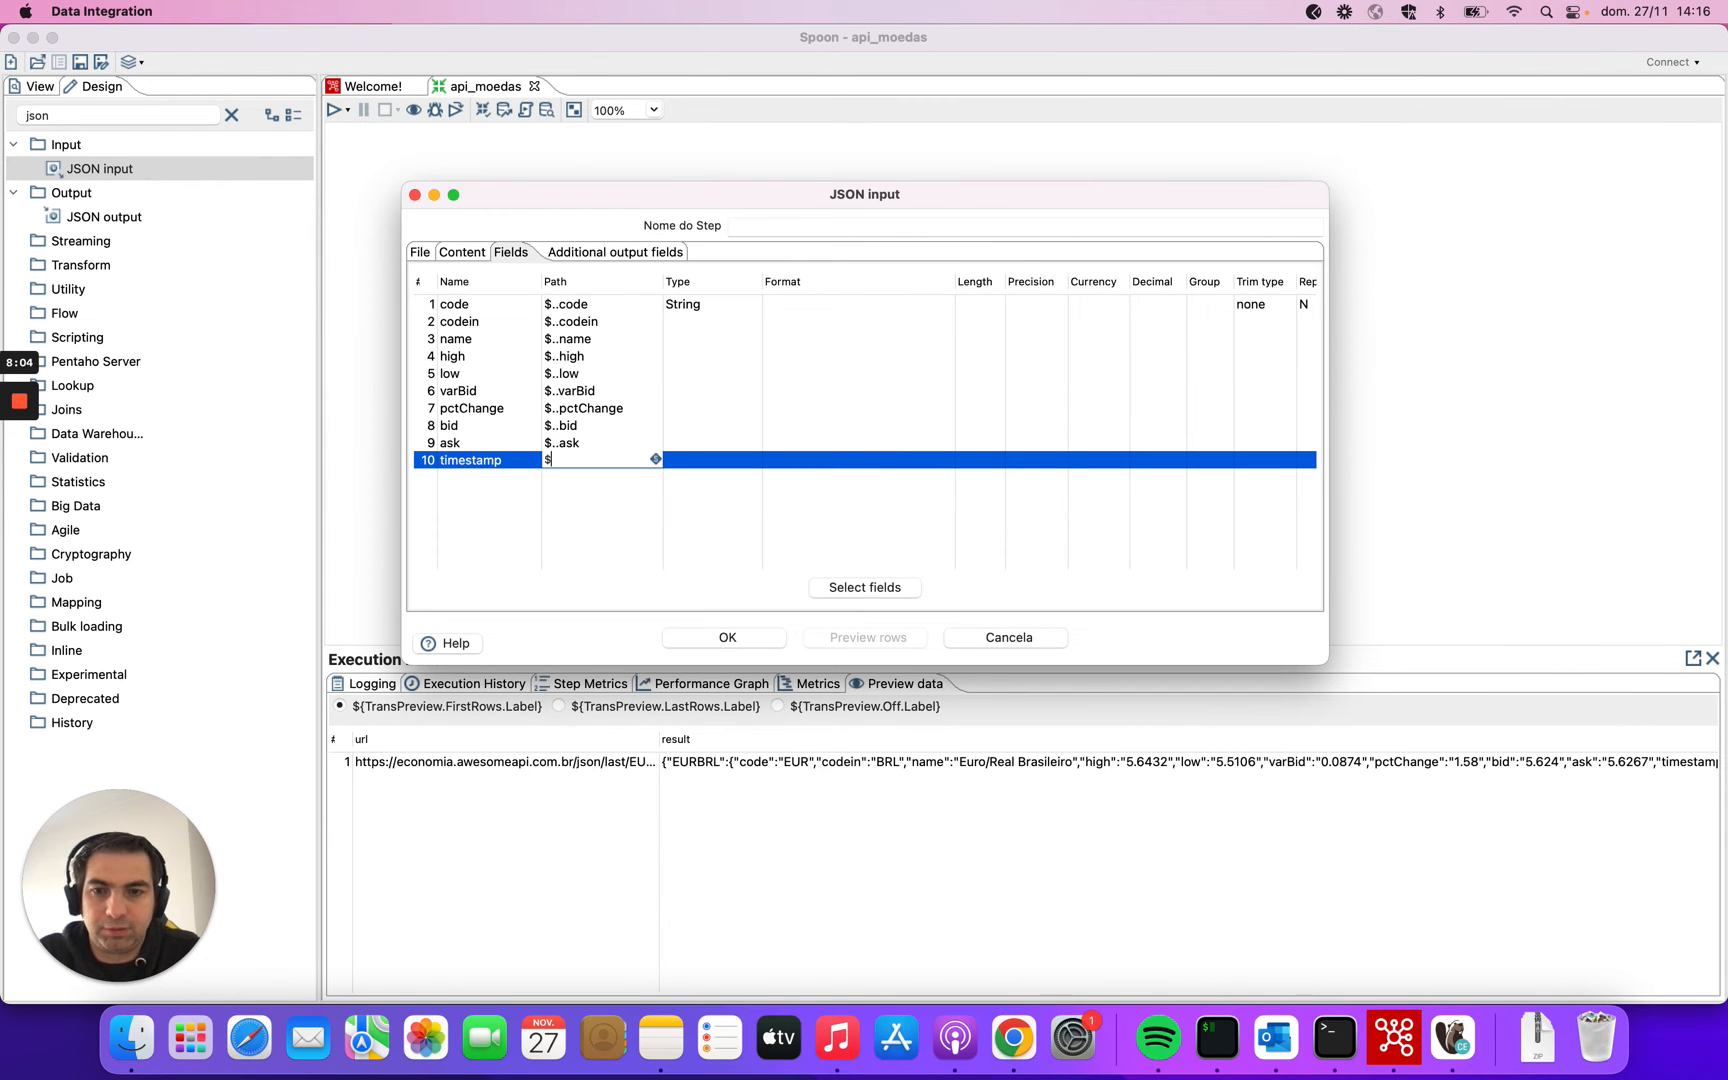
type("$..")
key("super+v")
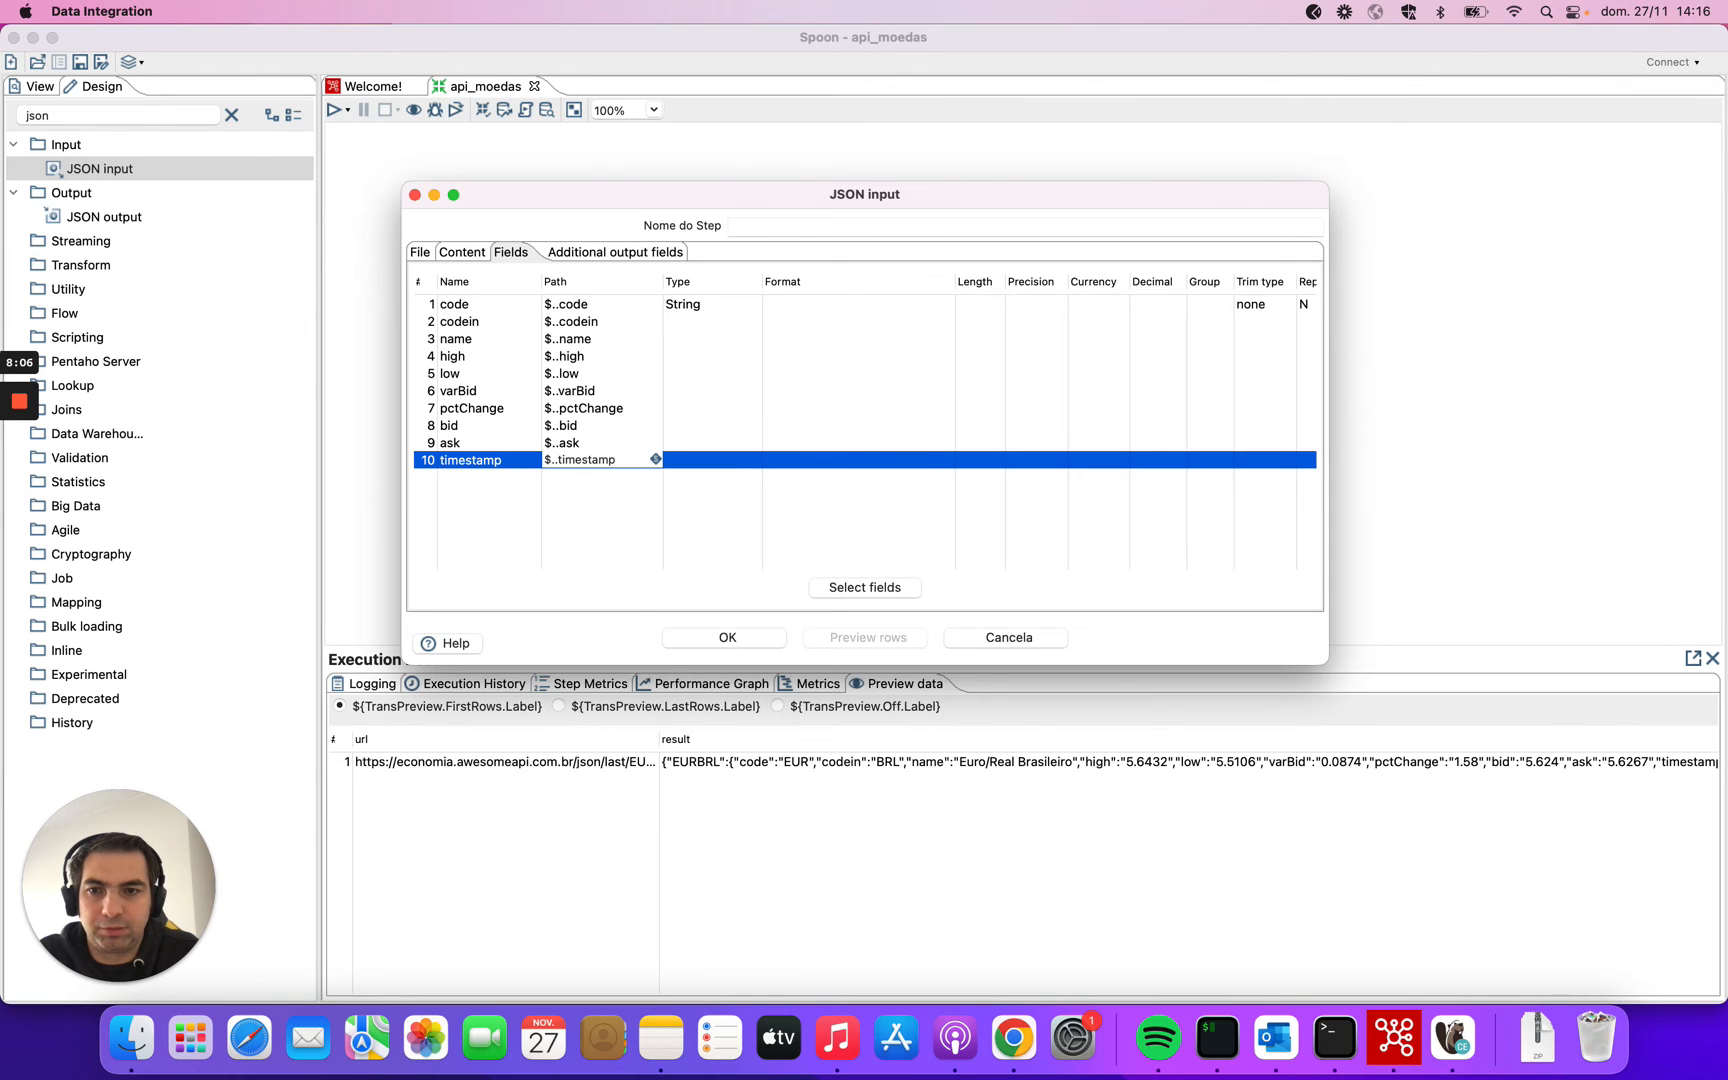
Add an eleventh field named create_date, copying the key from the Postman response, with the path $..create_date.
key("super+Tab")
double_click(754, 781)
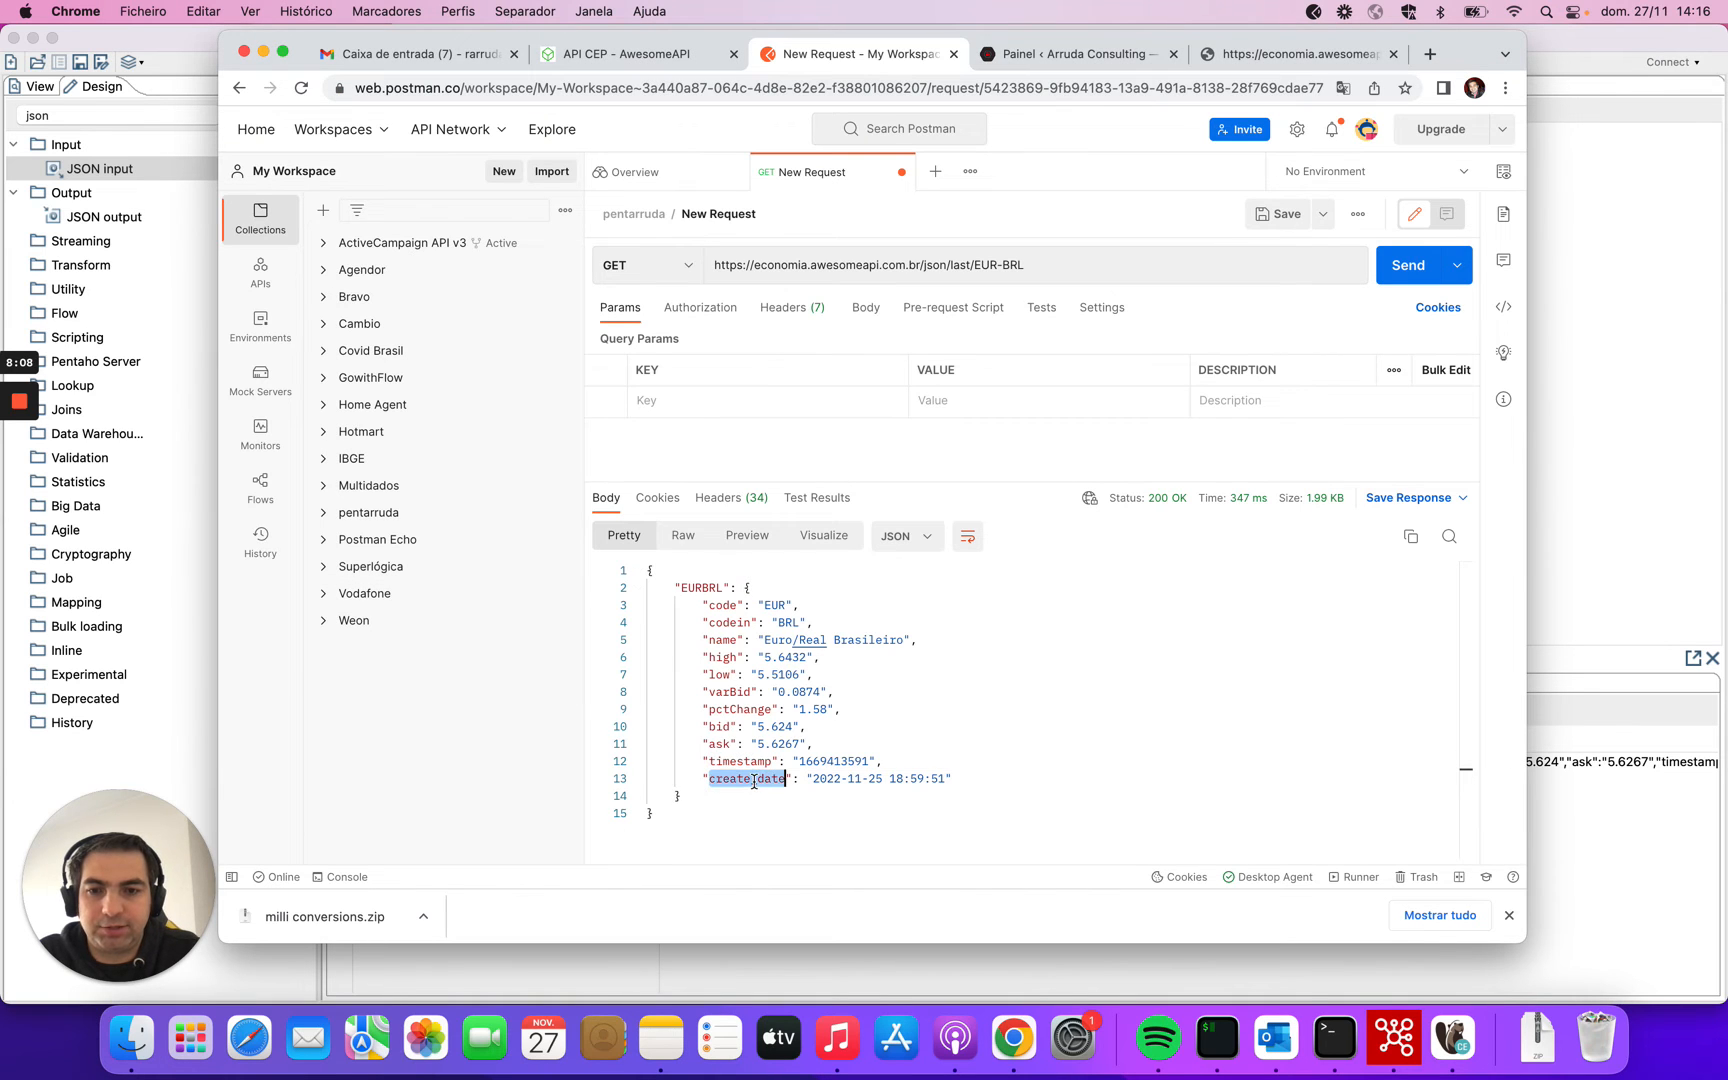
key("super+c")
key("super+Tab")
left_click(520, 478)
left_click(520, 487)
key("super+v")
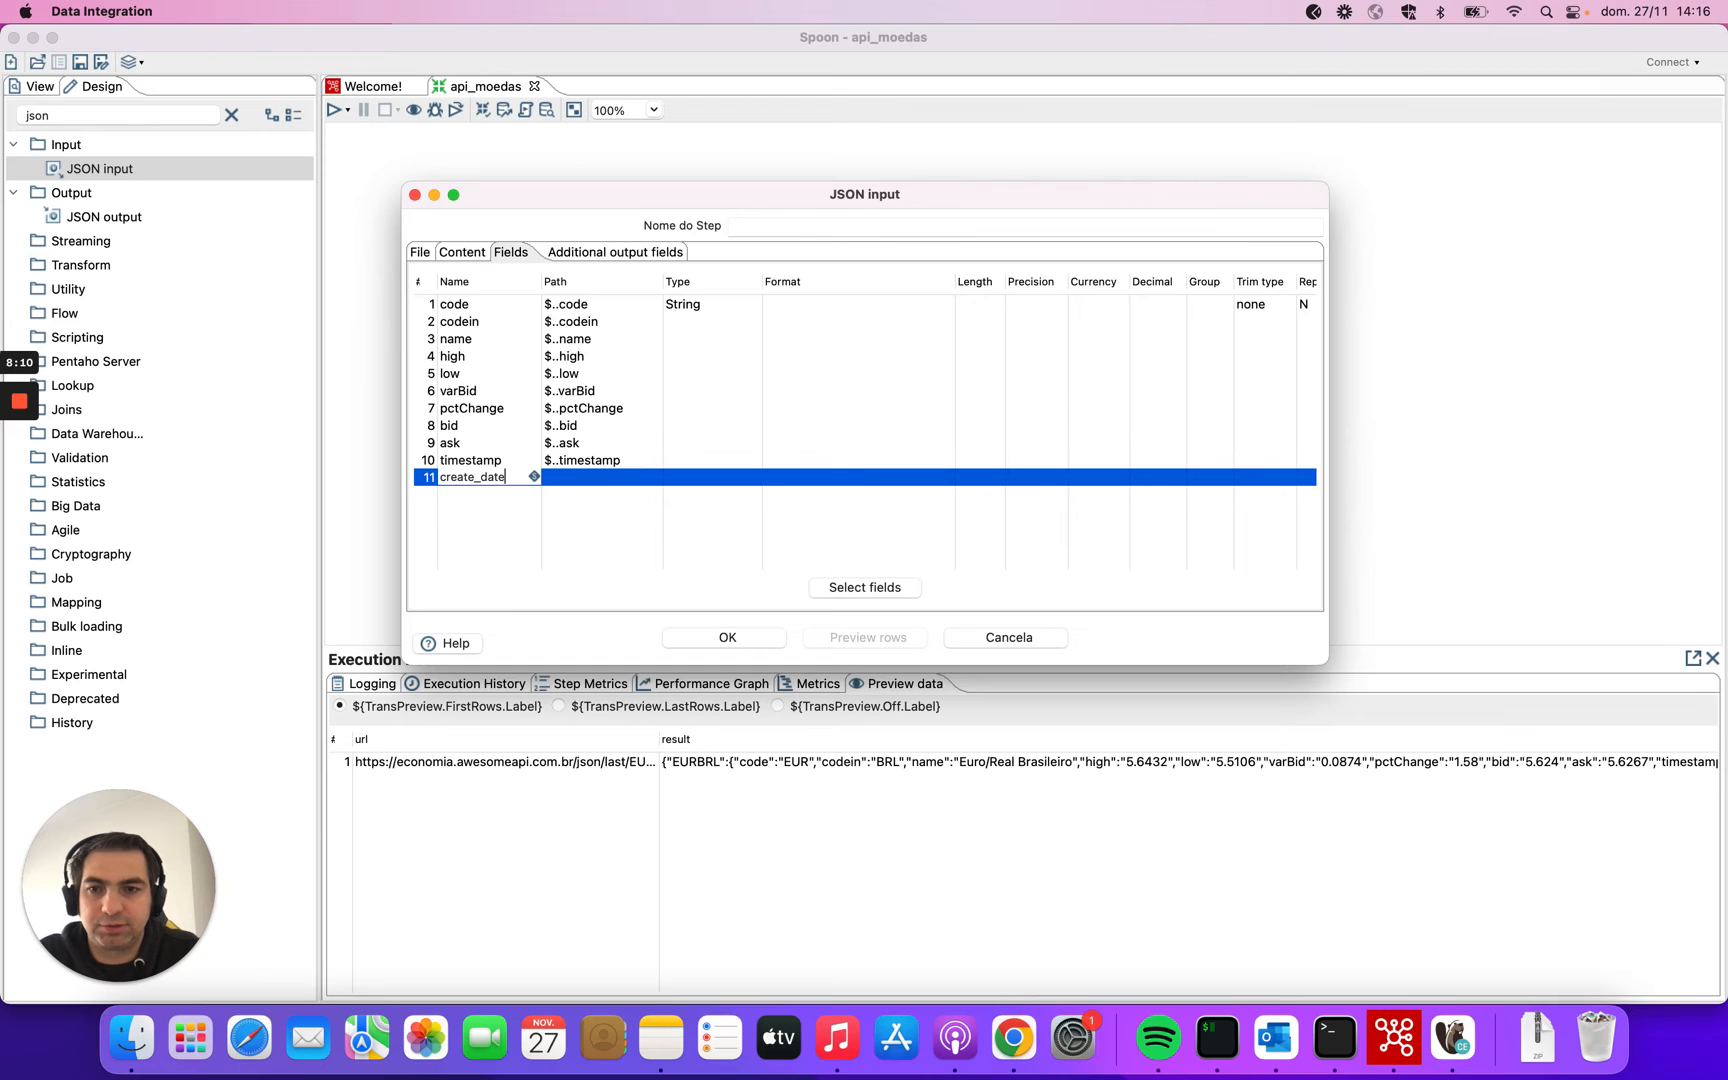
key("Tab")
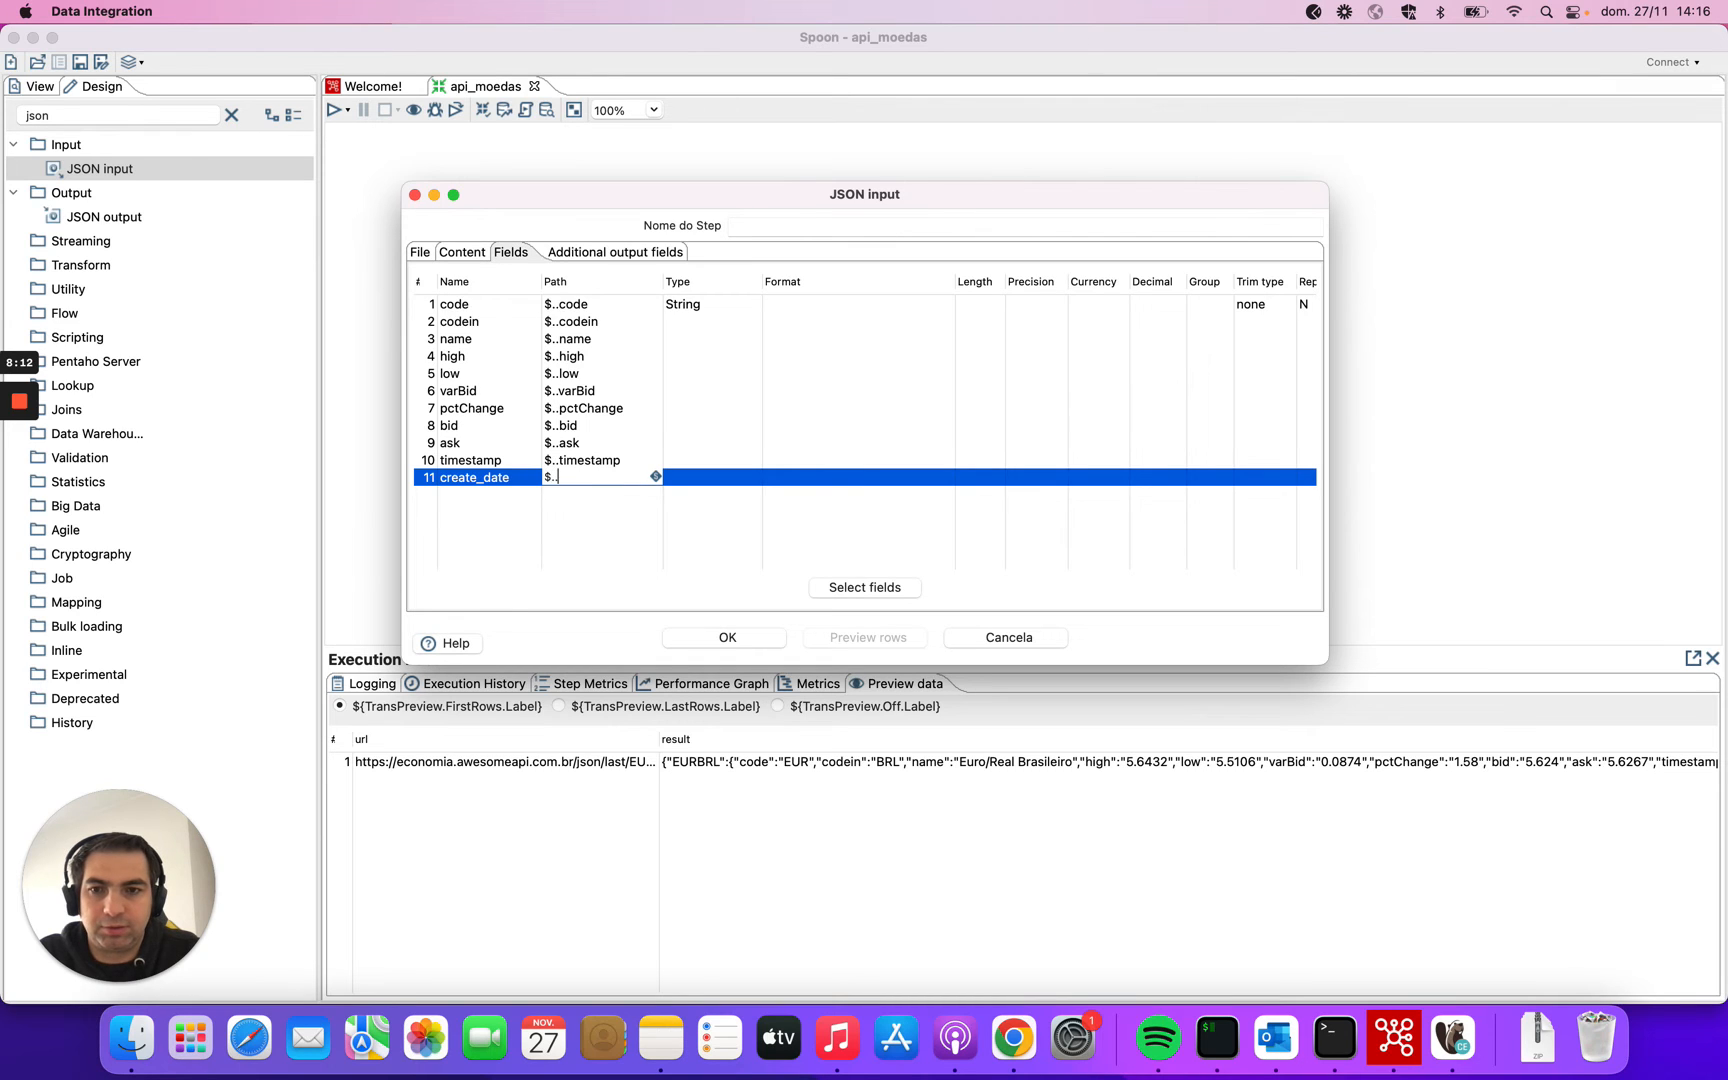
type("$..")
key("super+v")
key("Tab")
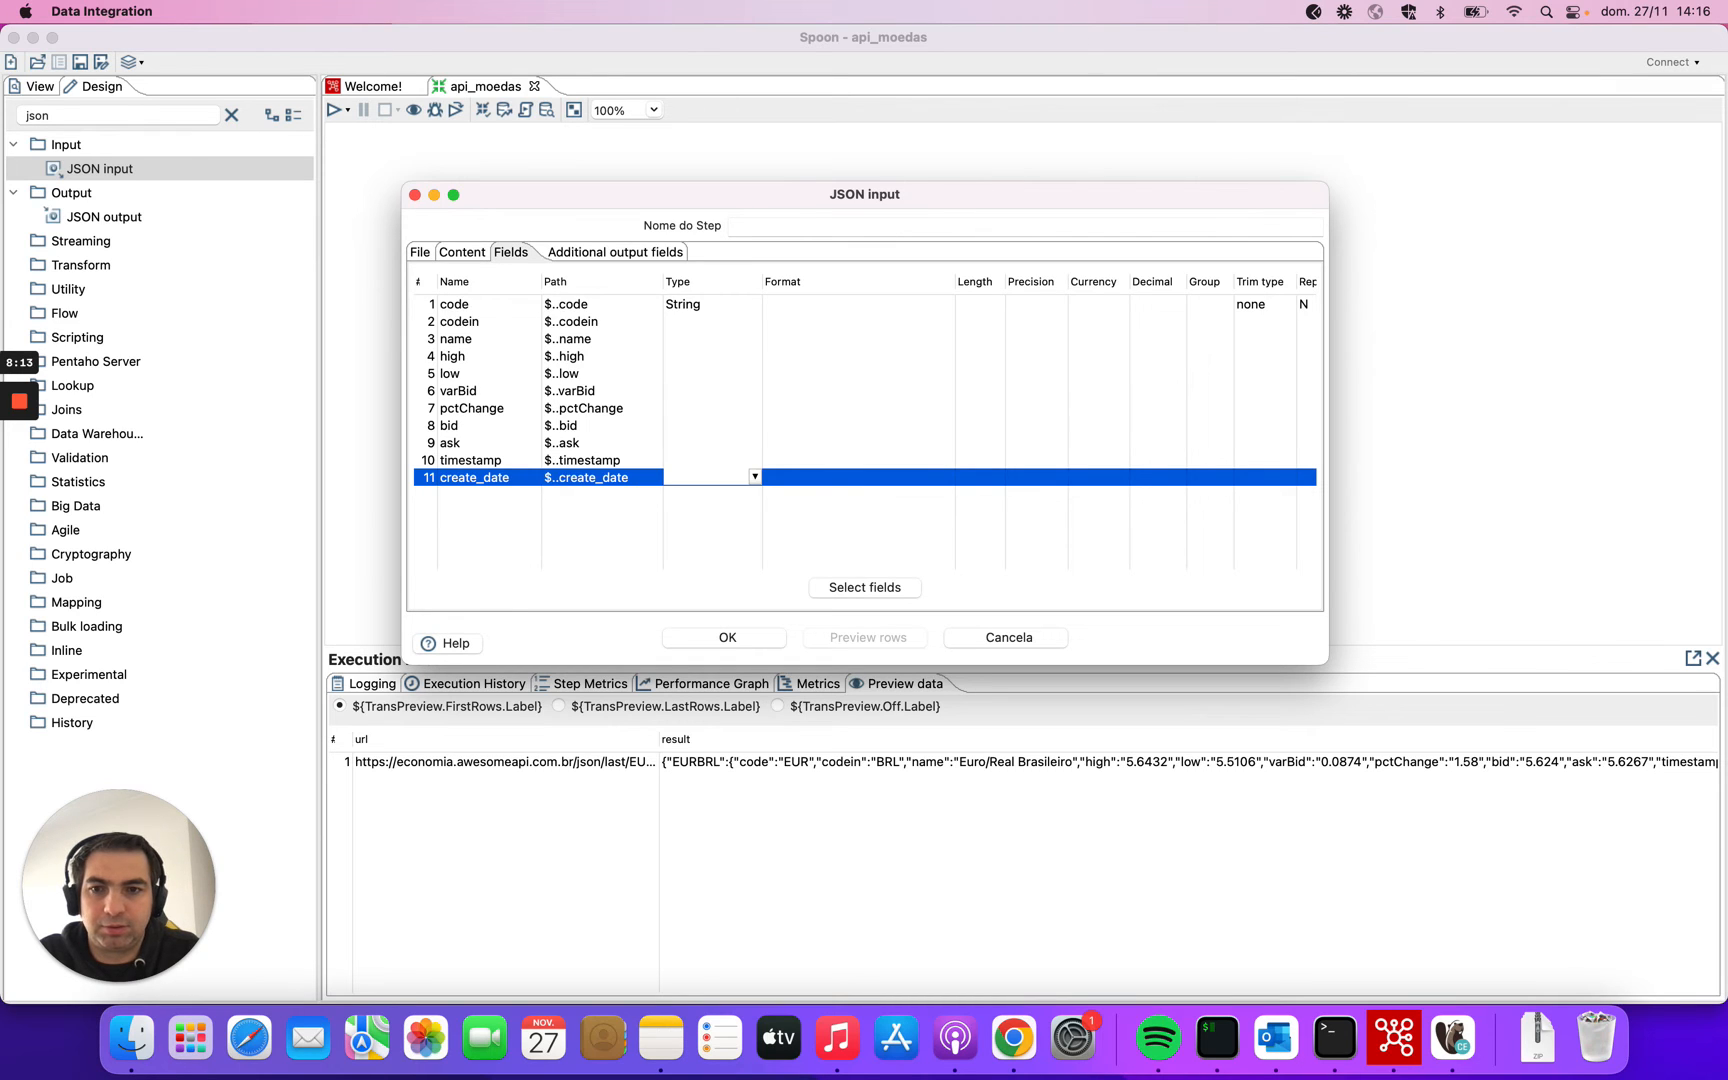
Copy the code field's String type to all the other fields, including create_date.
right_click(689, 305)
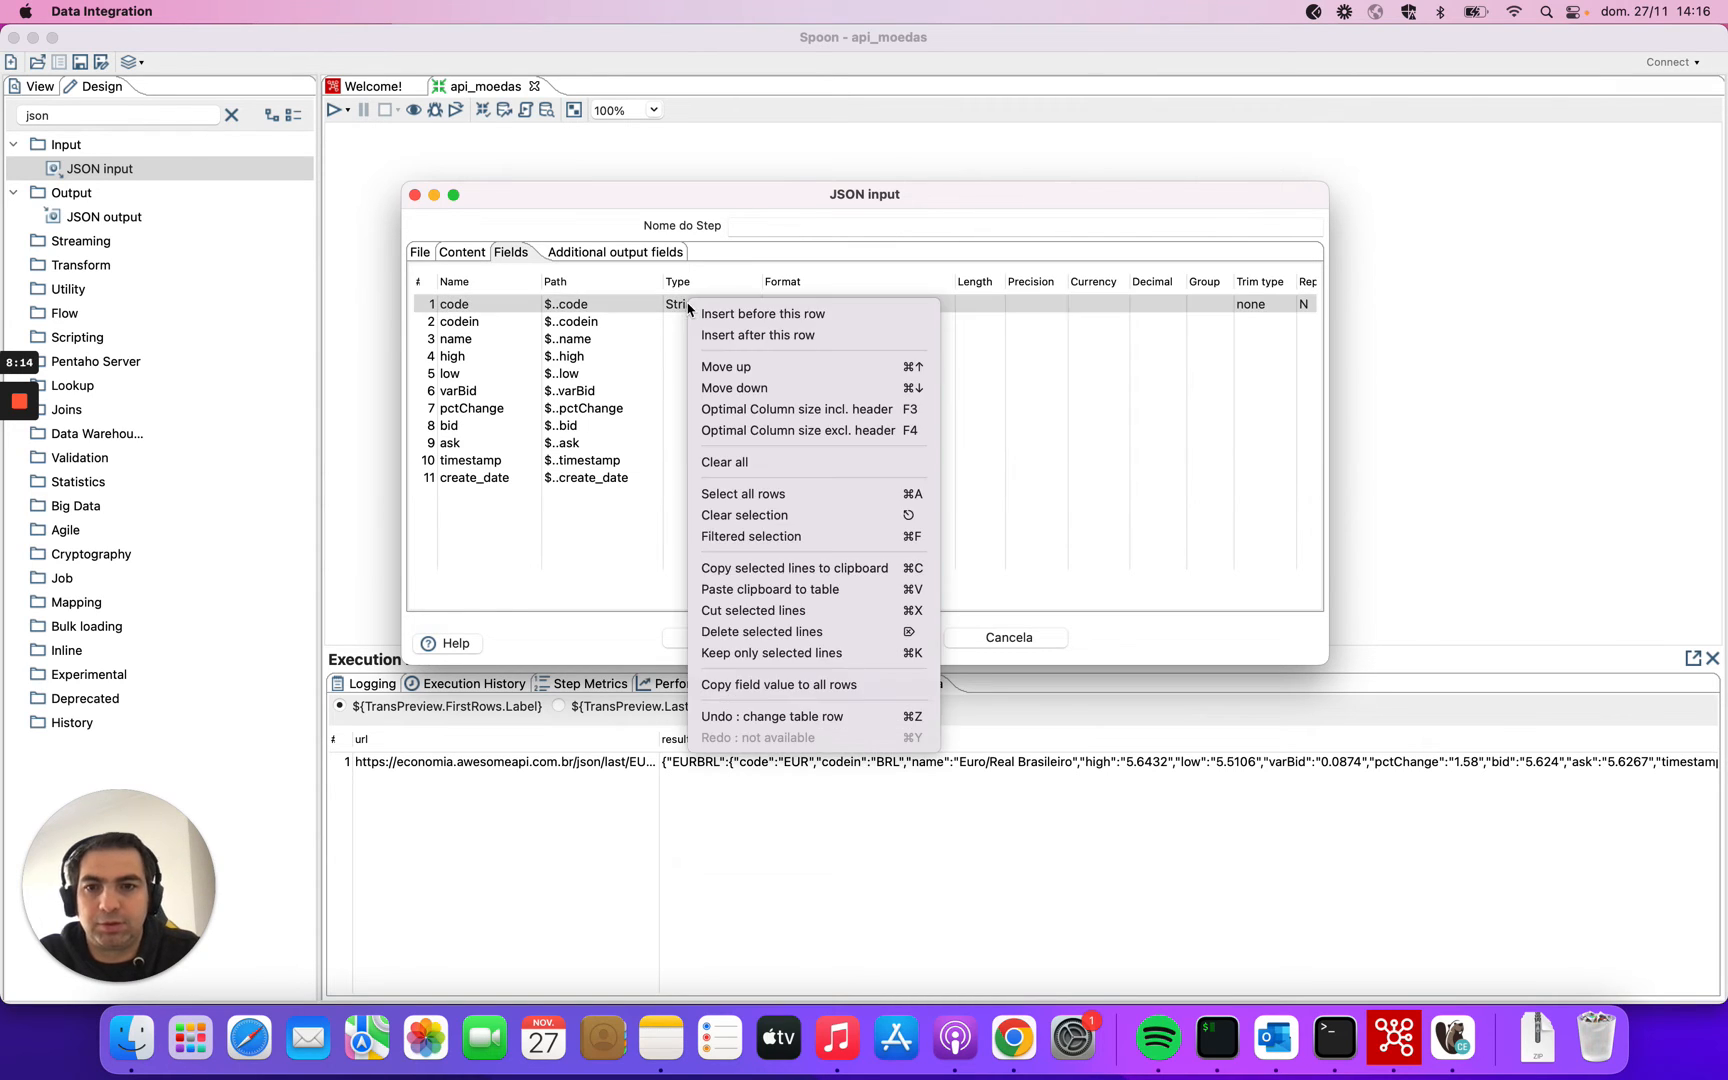
left_click(752, 686)
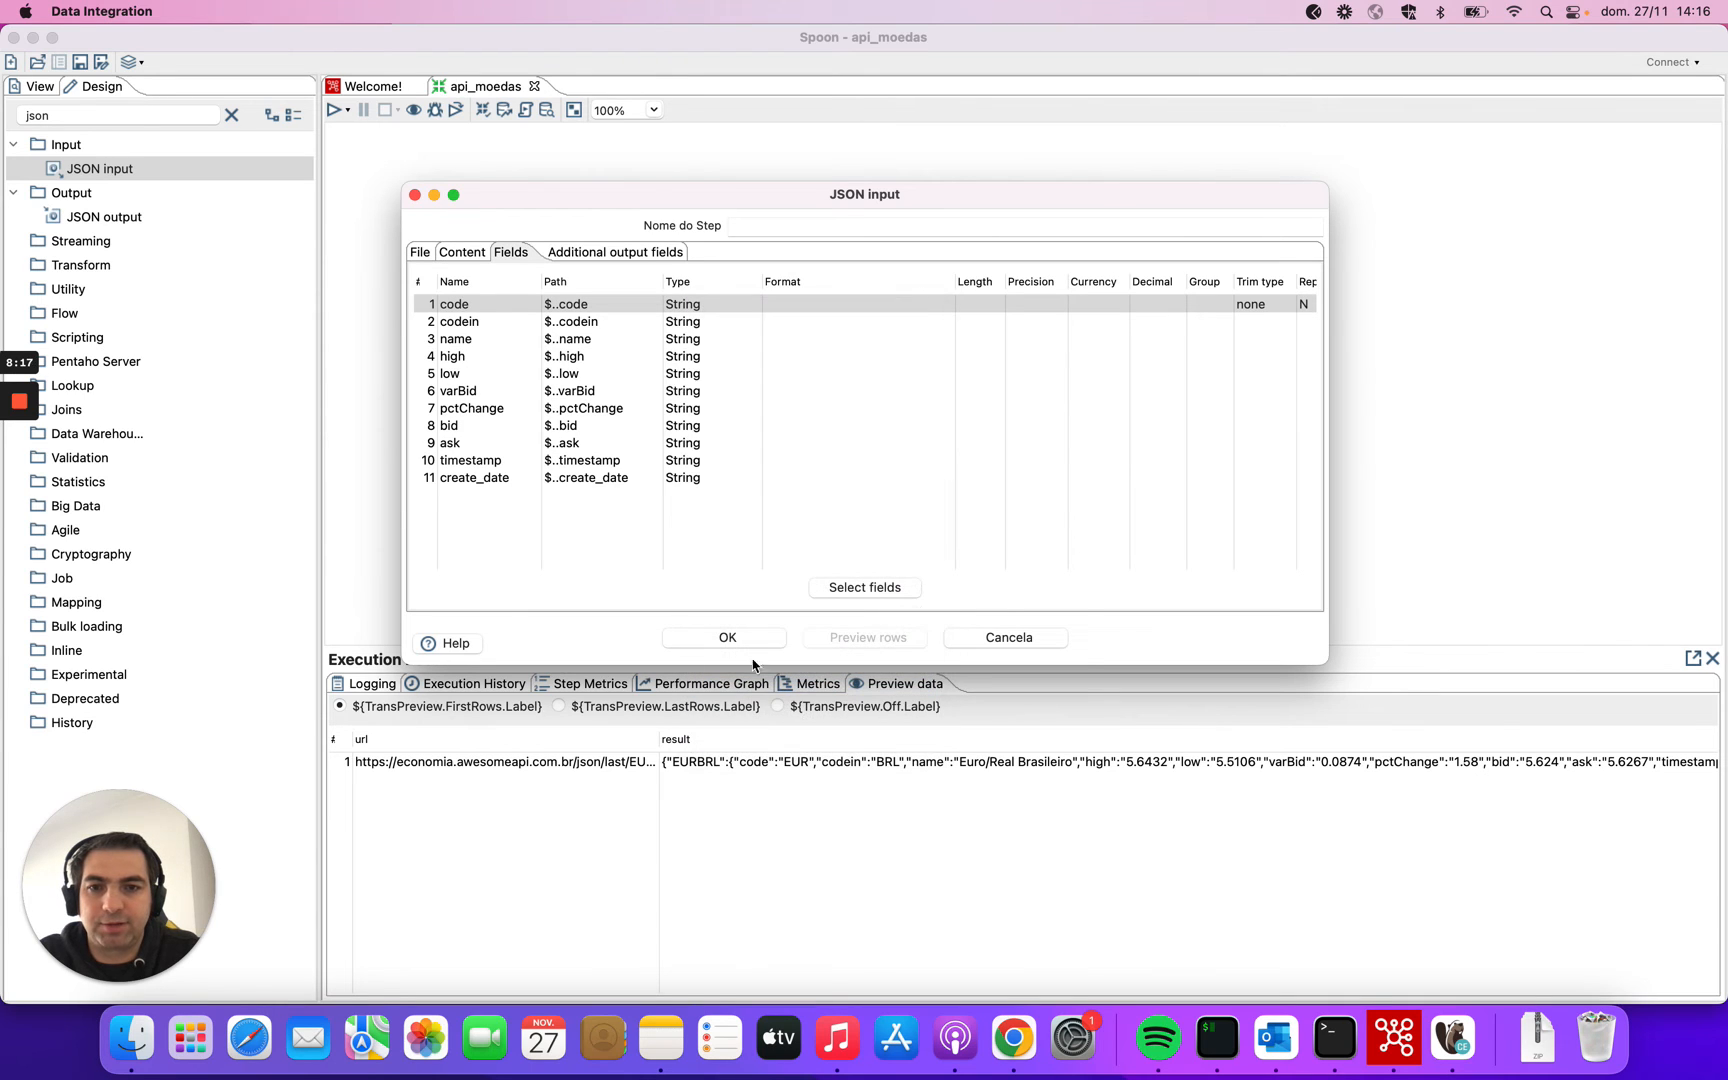
left_click(701, 480)
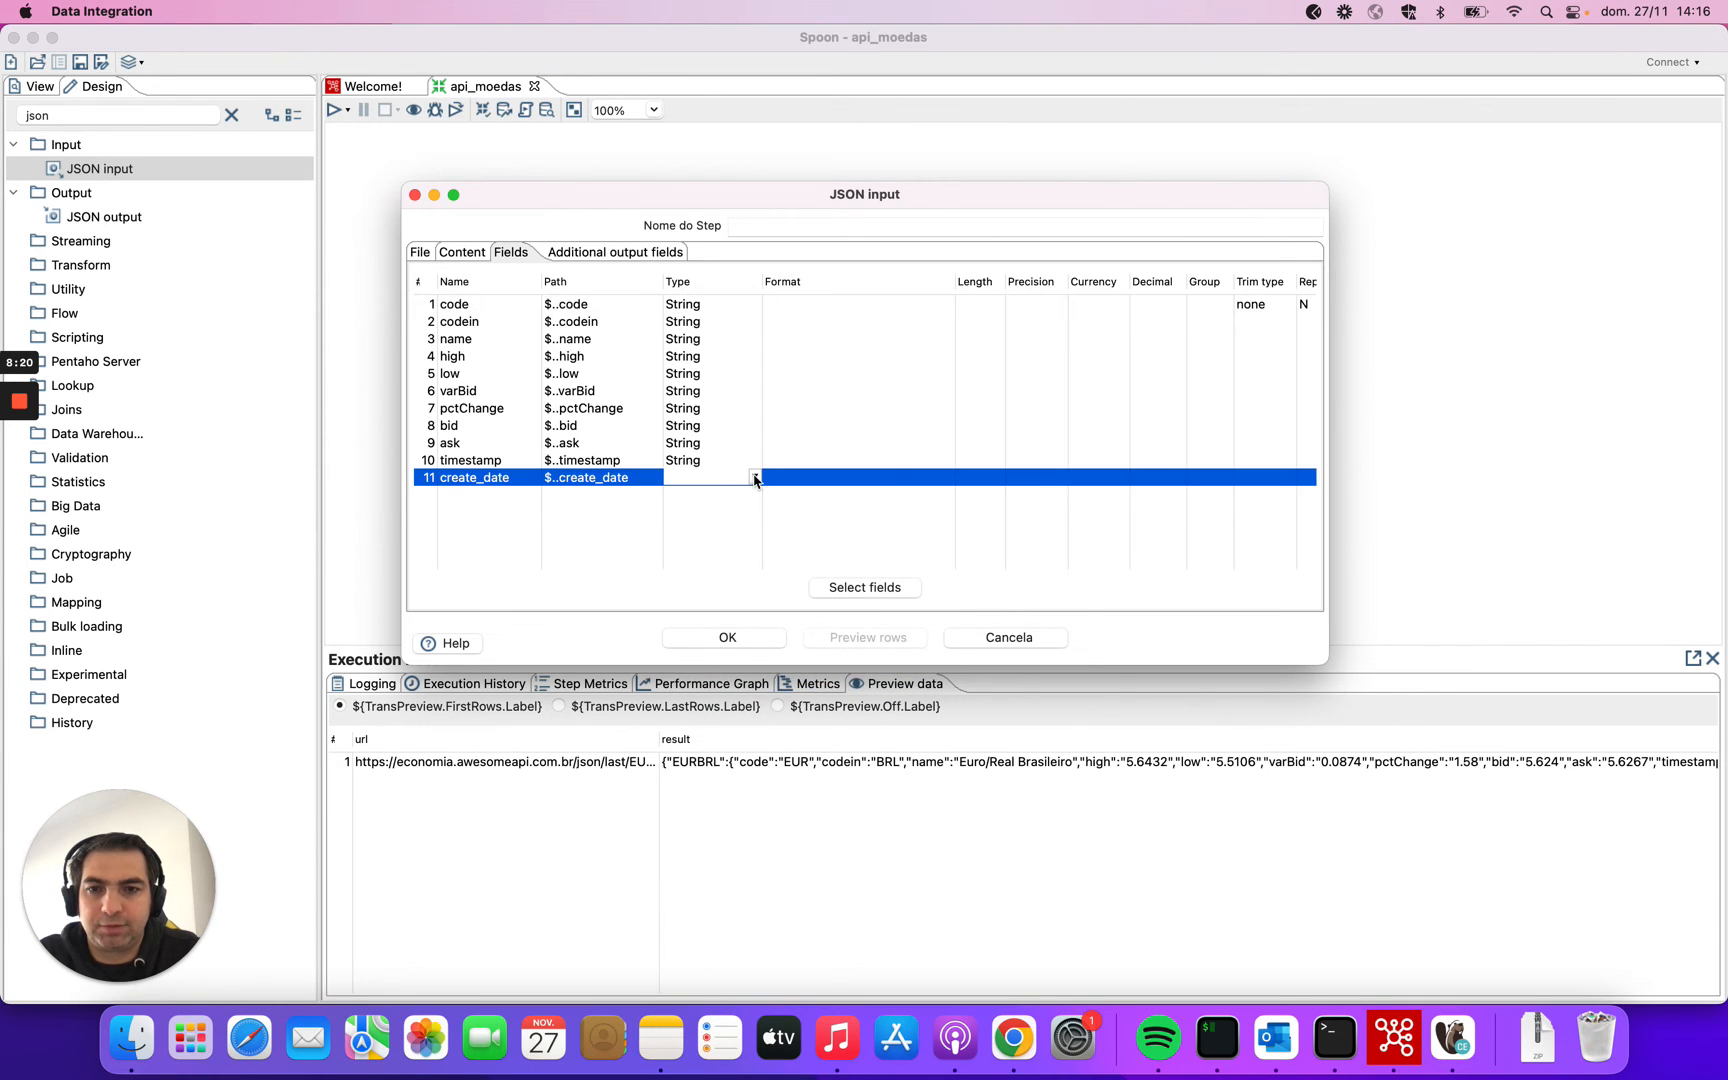
left_click(755, 477)
left_click(716, 618)
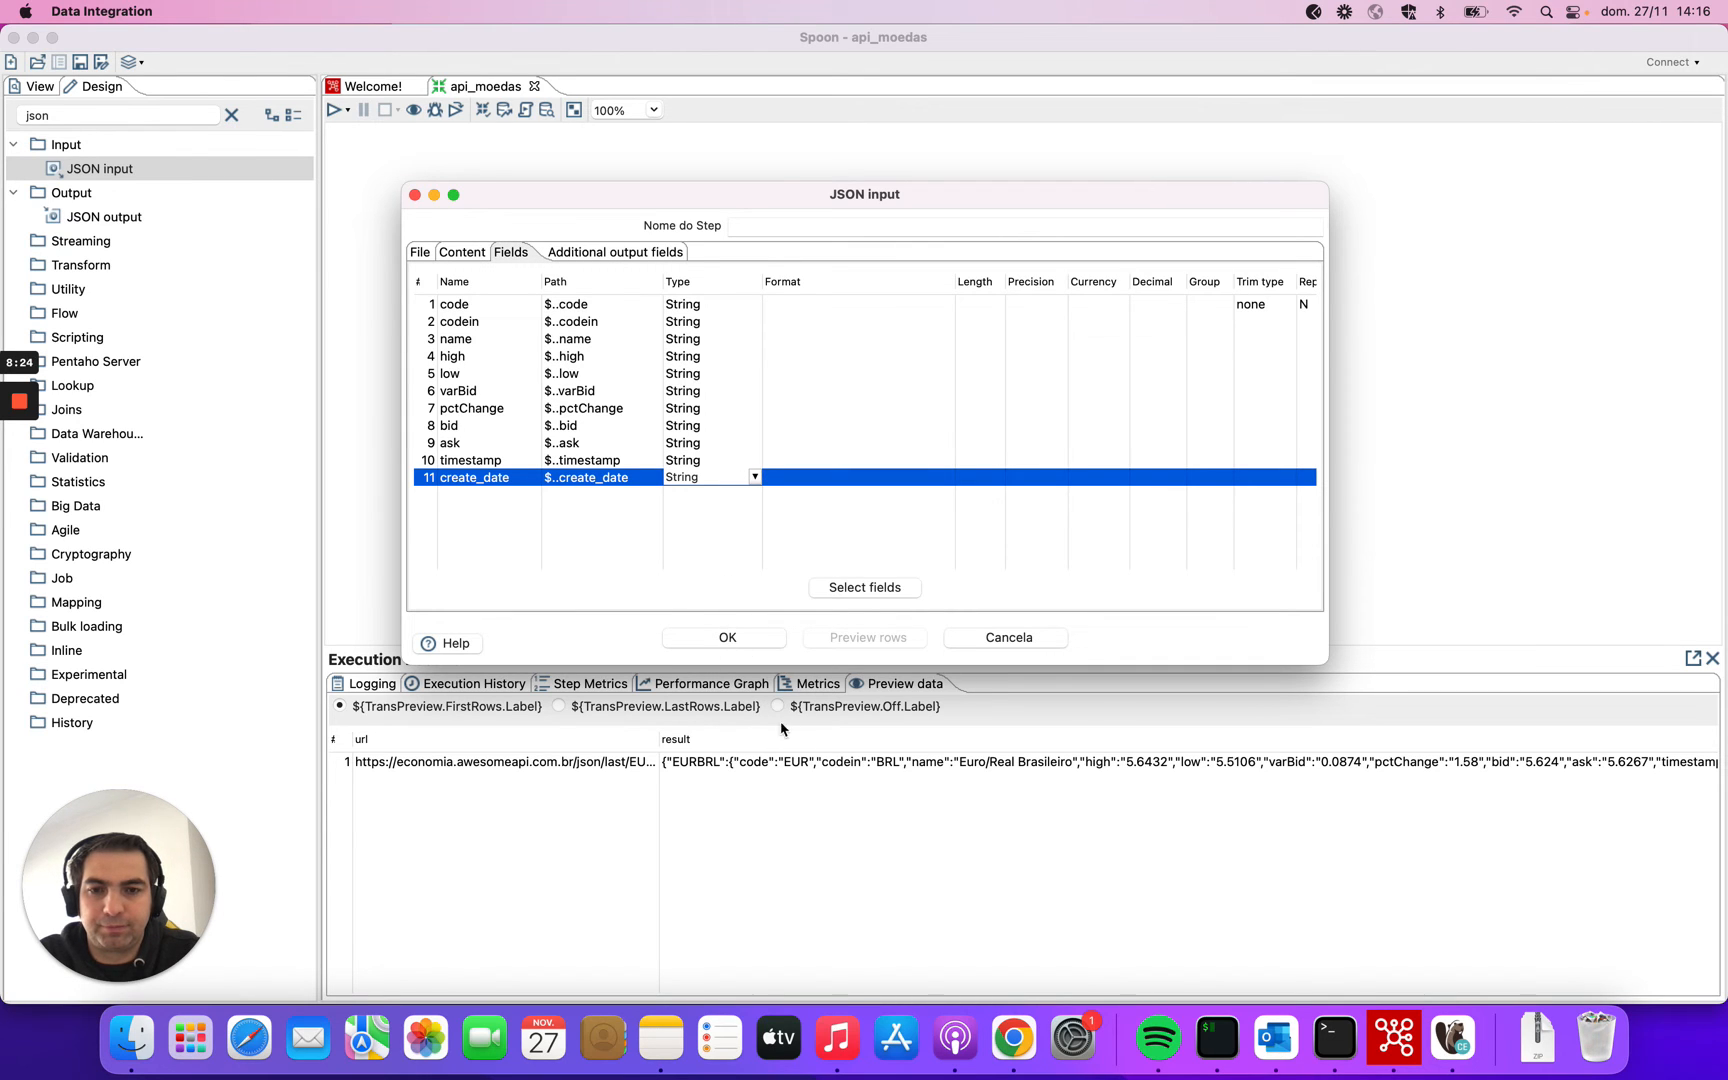
Check the create_date value in the Postman response and set that field's type to Date.
left_click(1013, 1038)
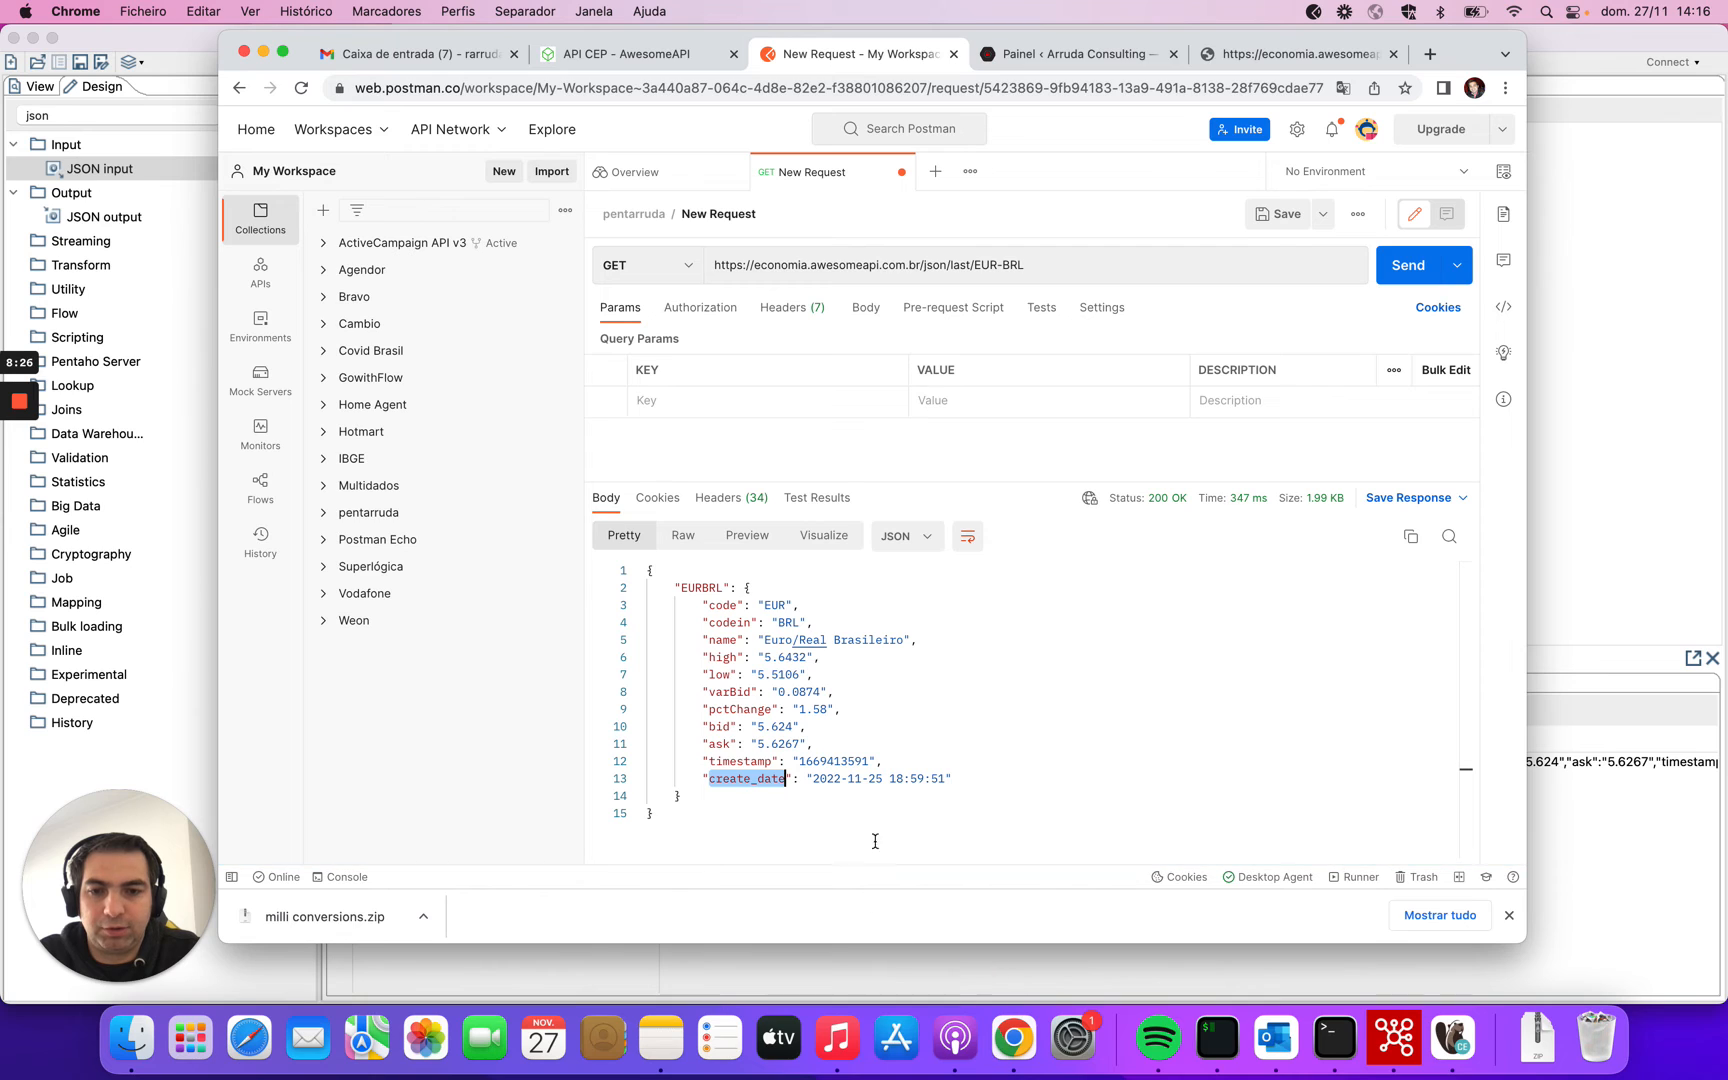
key("super+Tab")
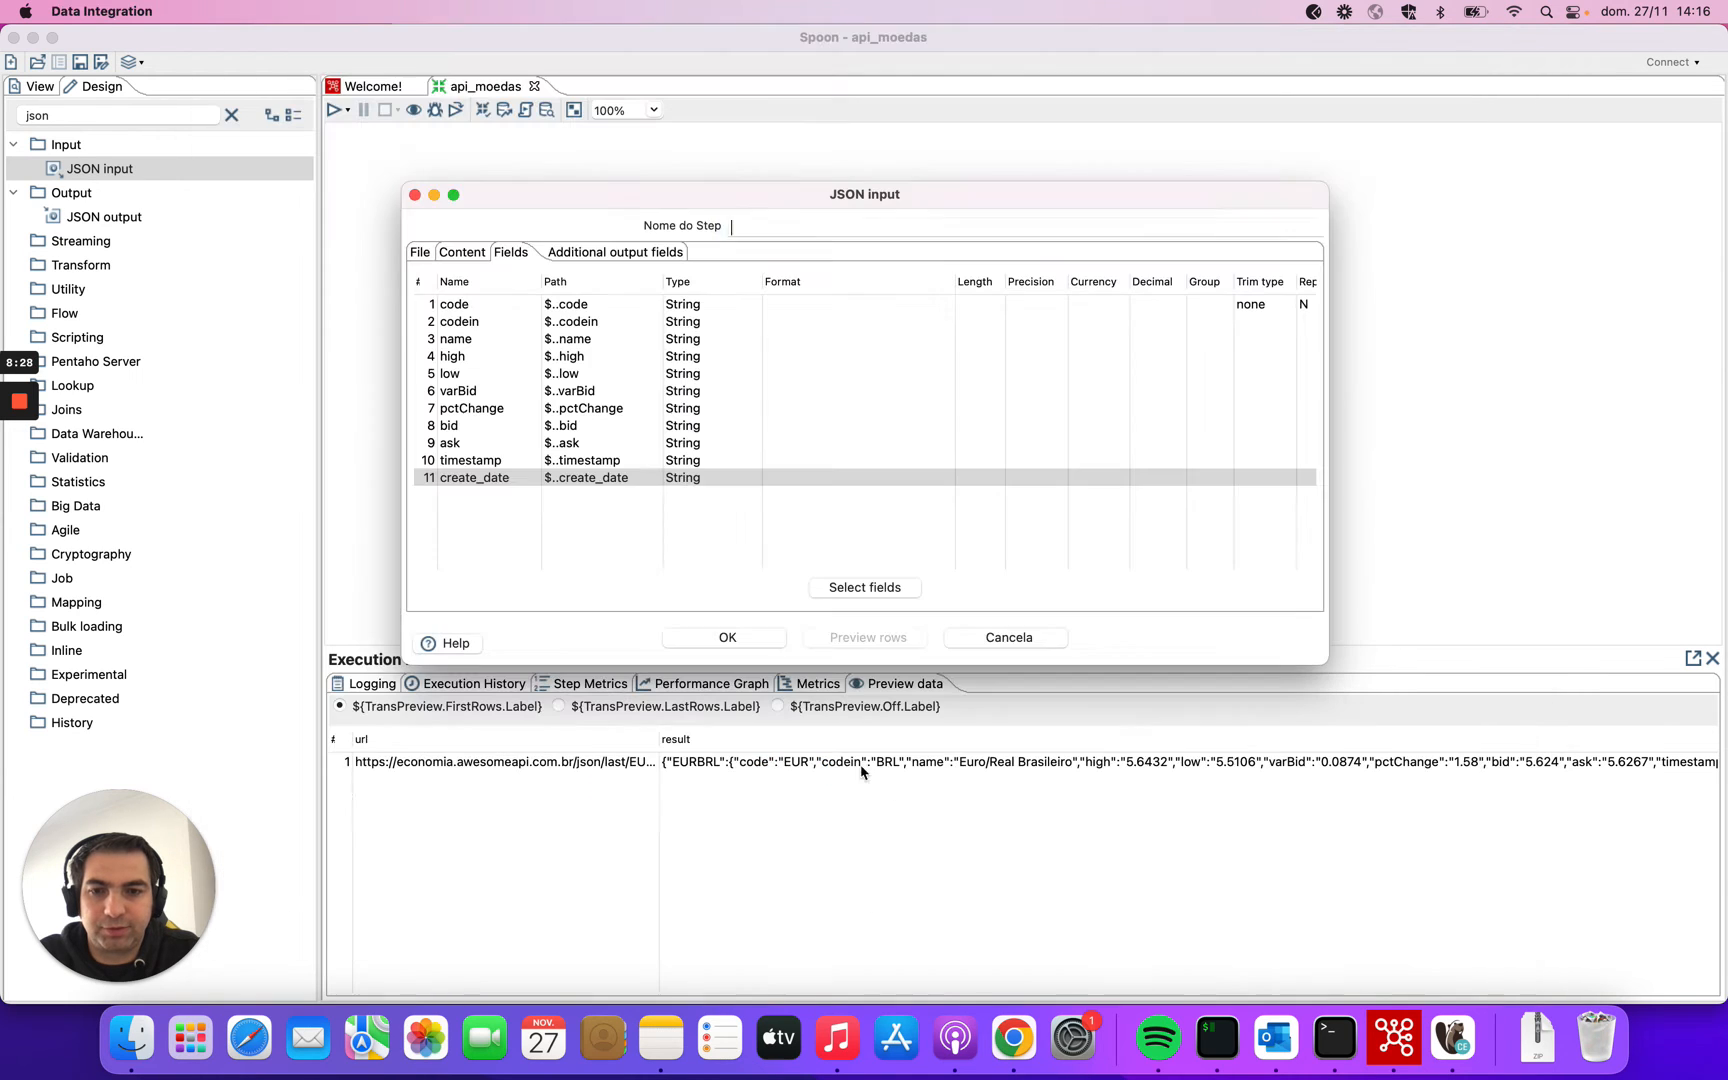
left_click(726, 481)
left_click(755, 477)
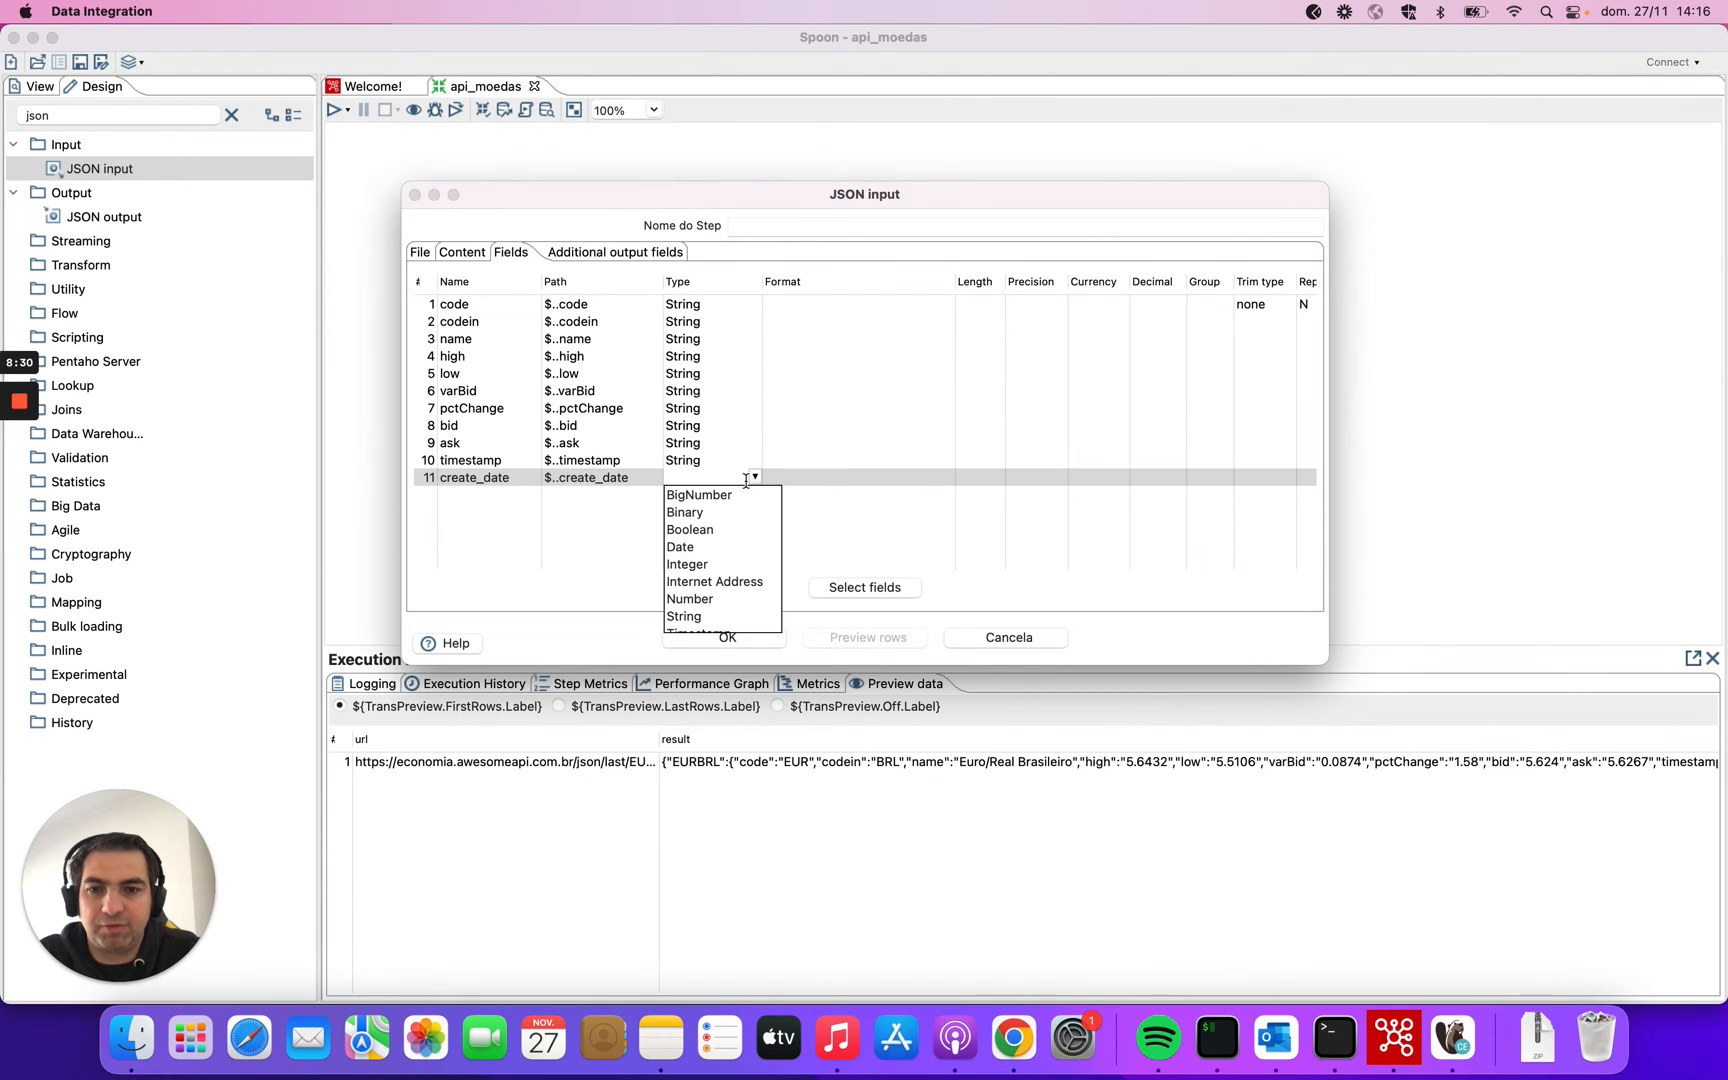
left_click(697, 552)
left_click(940, 478)
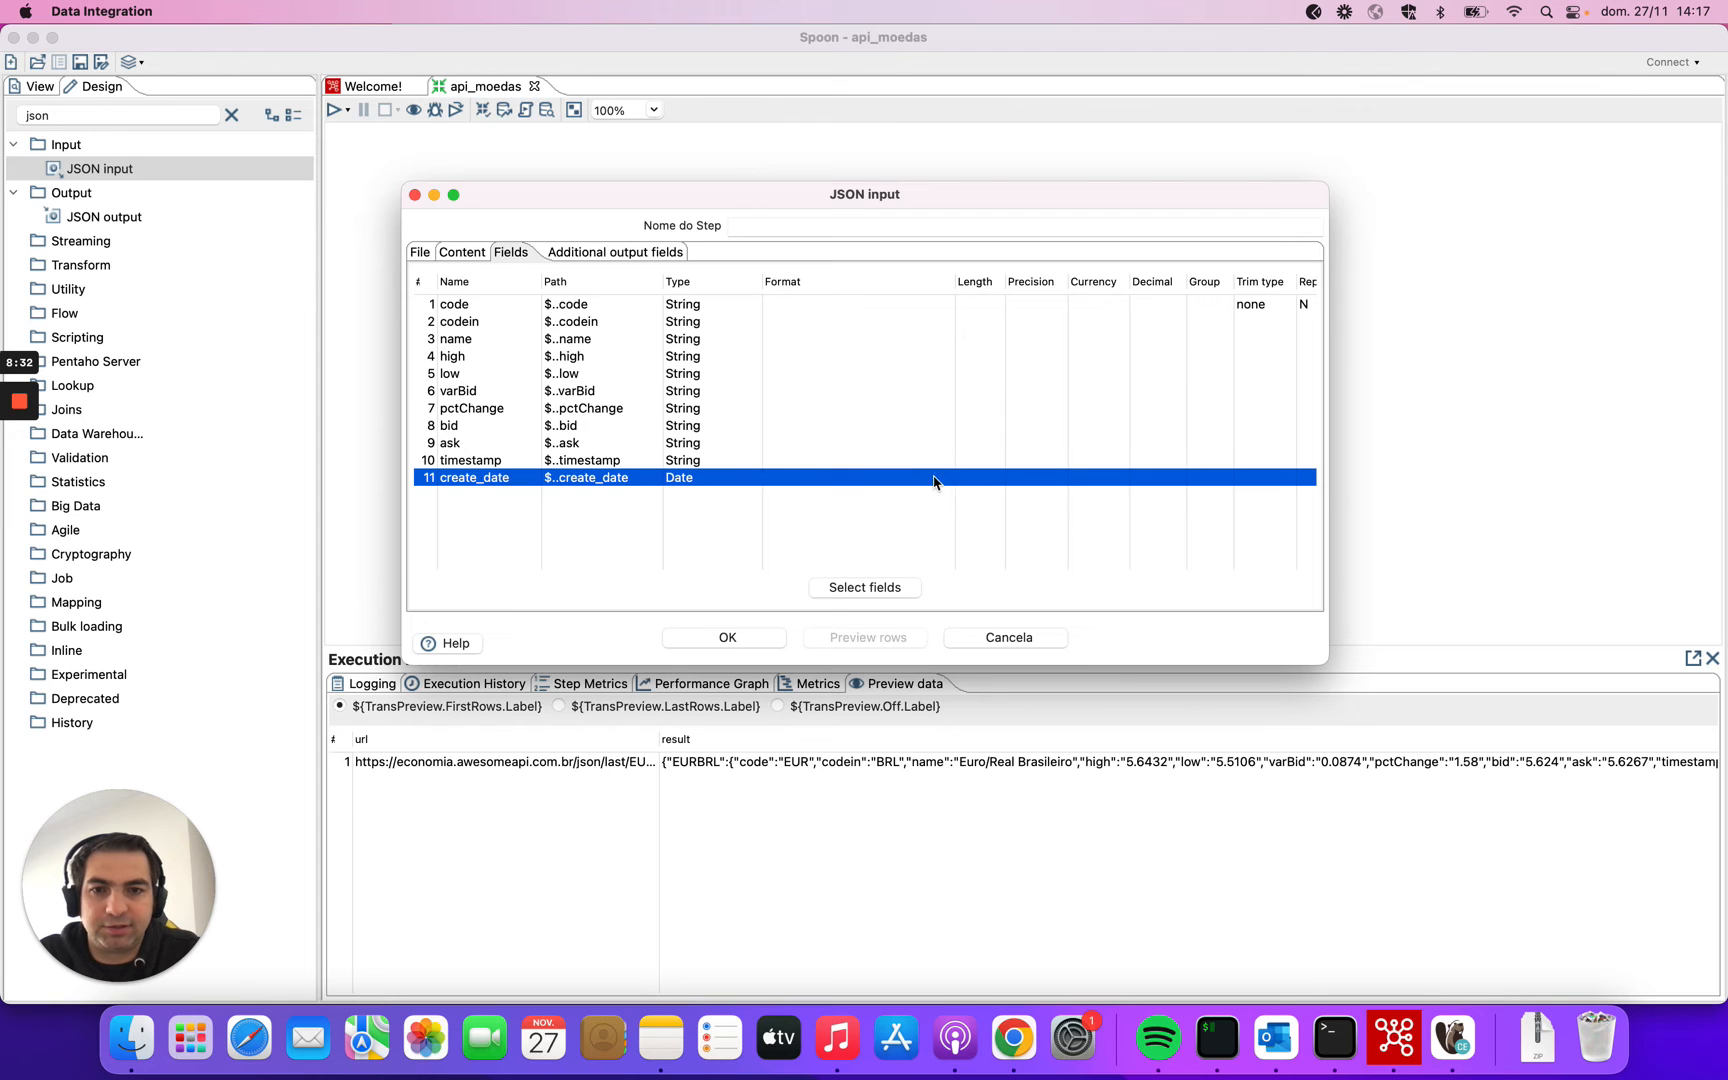
Set the create_date format to yyyy-MM-dd HH:mm:ss to match the Postman response, and accept the JSON input settings.
key("super+Tab")
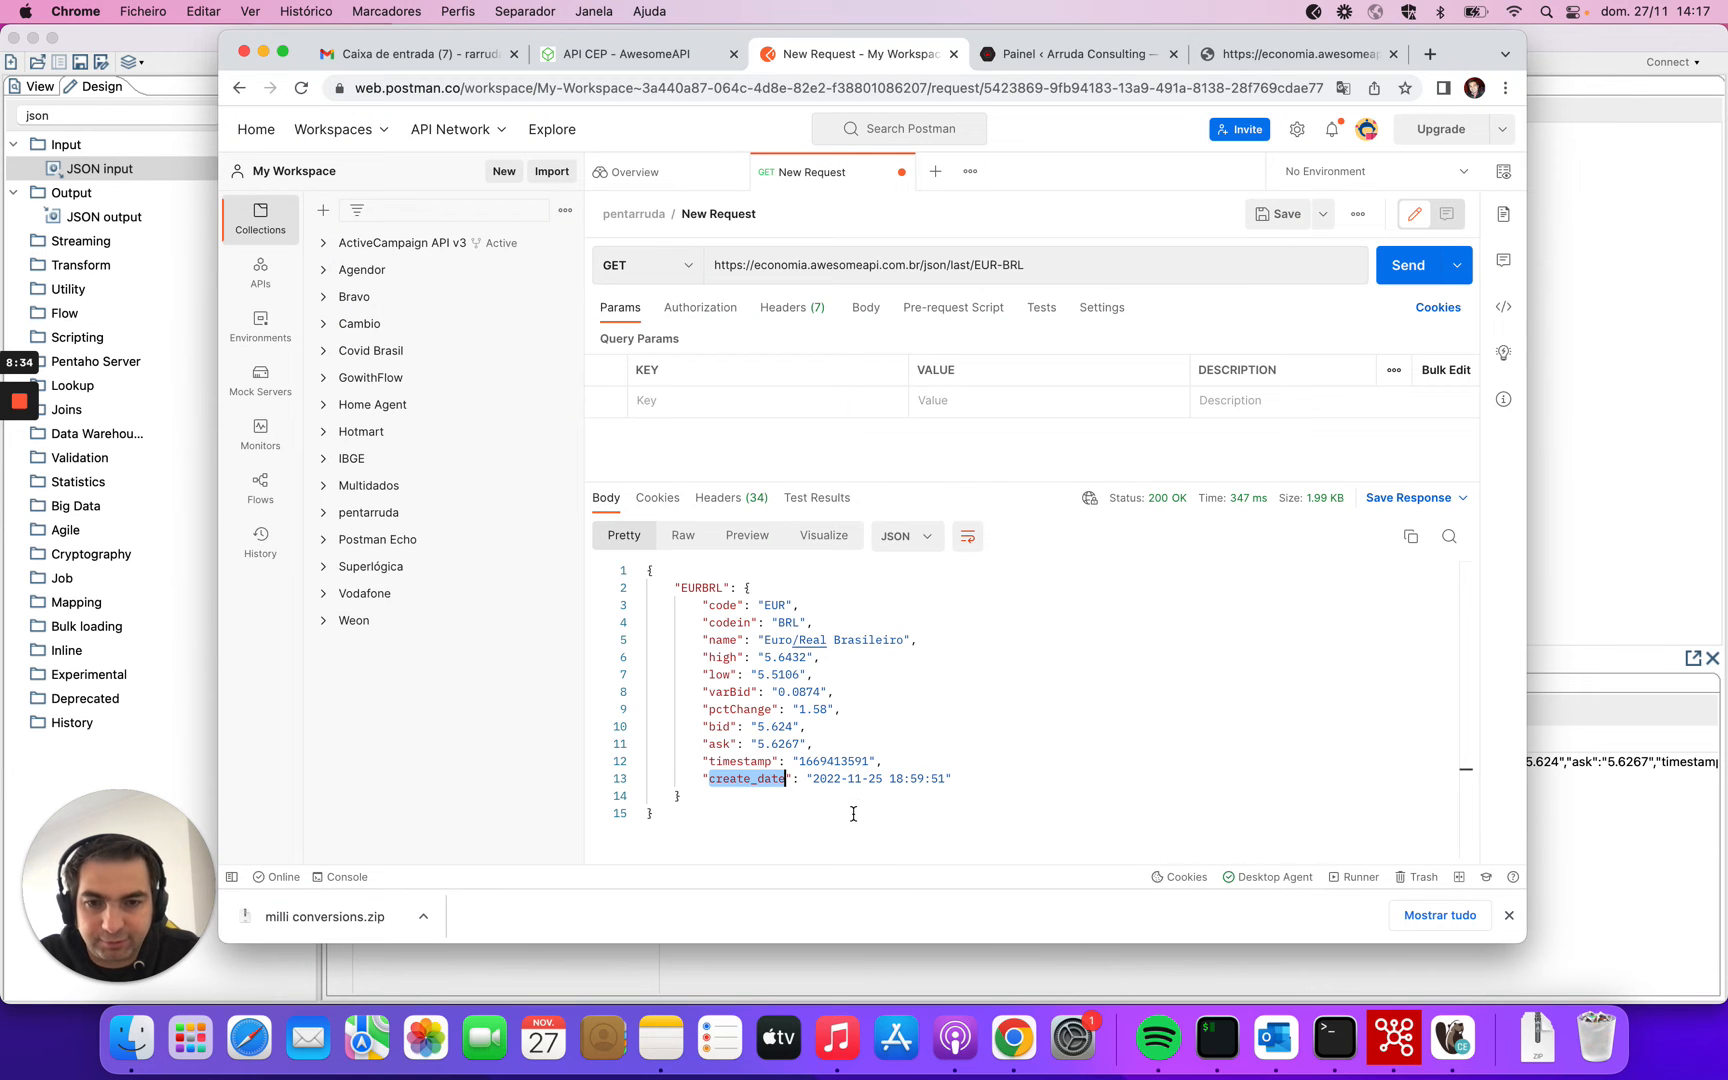
key("super+Tab")
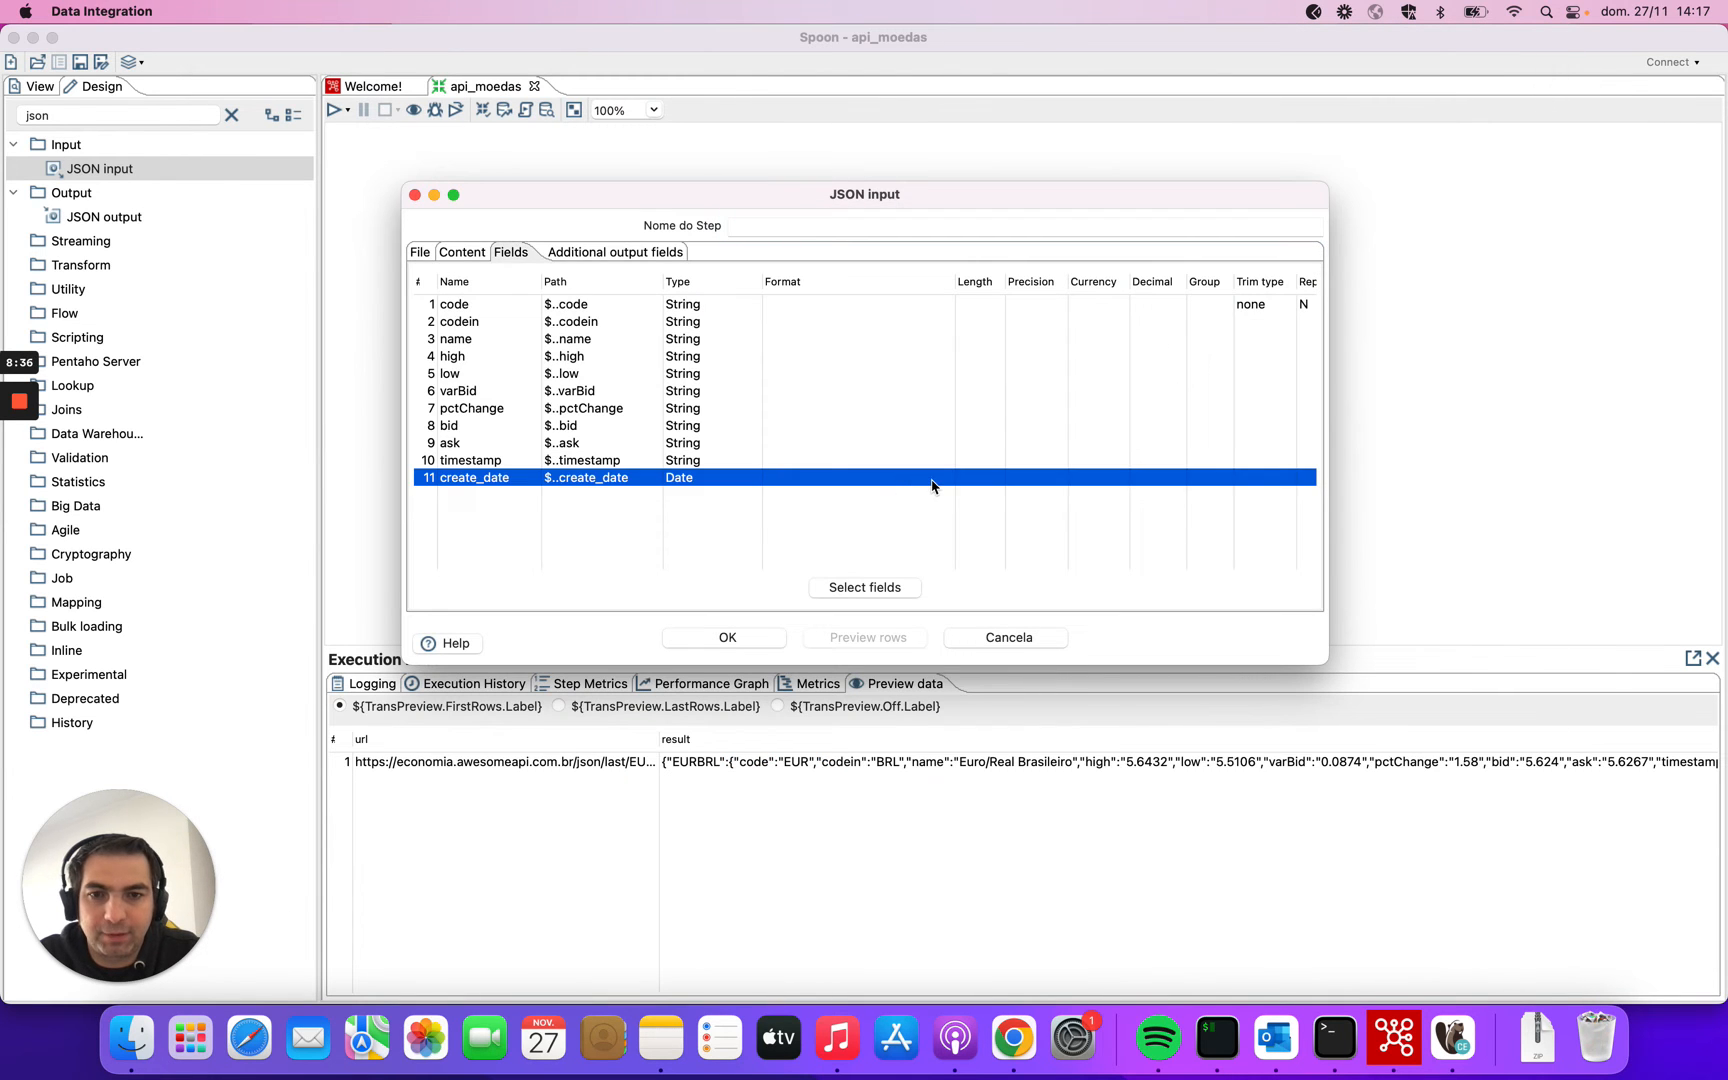
key("super+Tab")
key("super+Tab")
left_click(940, 479)
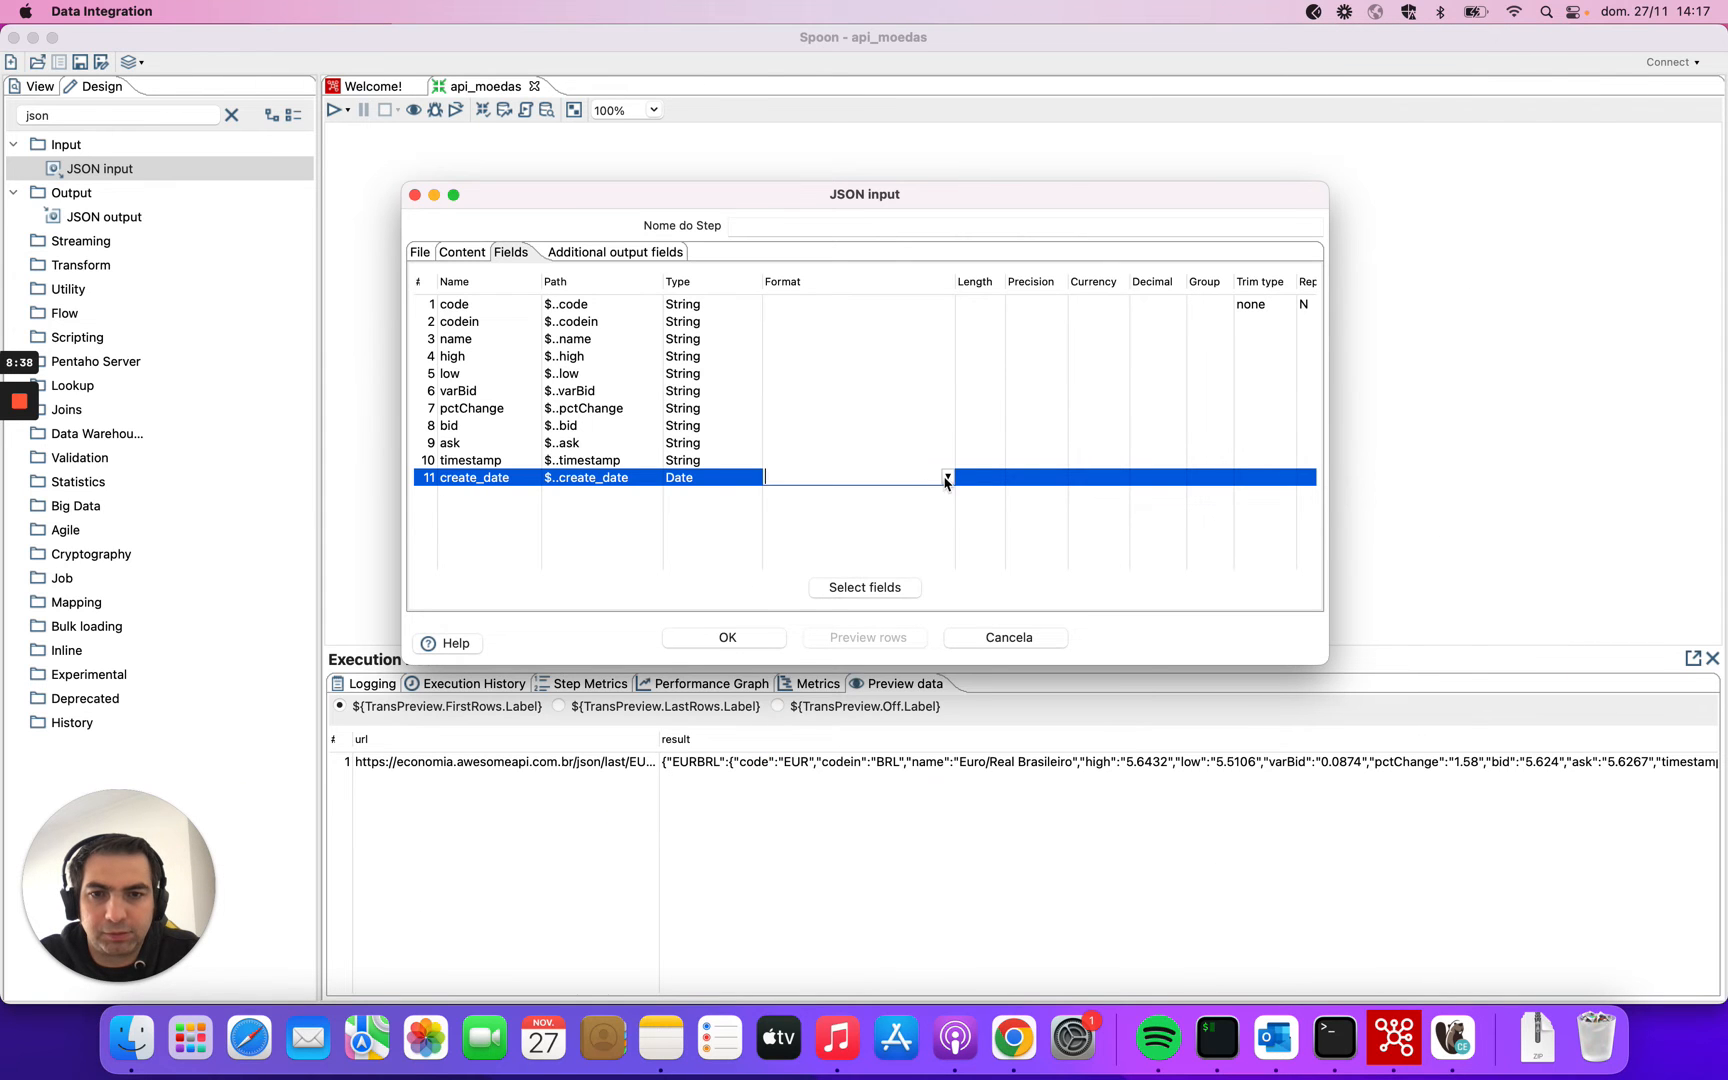
left_click(947, 477)
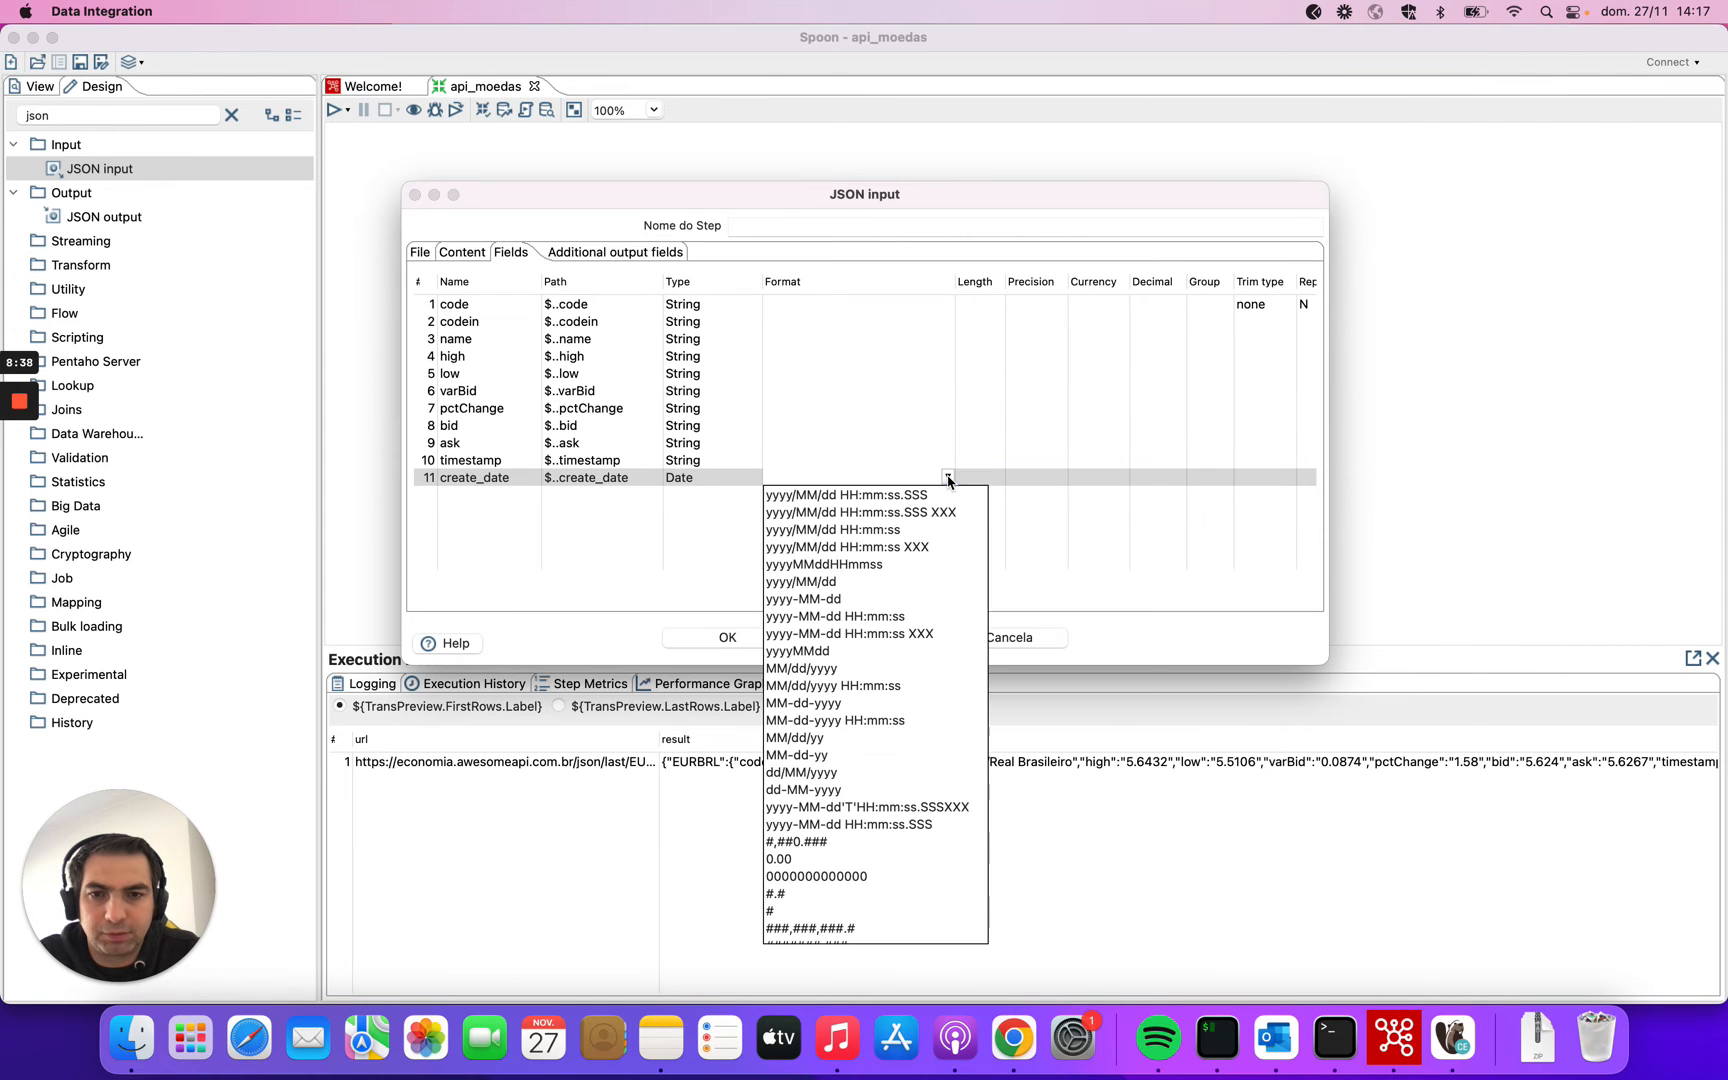
left_click(851, 617)
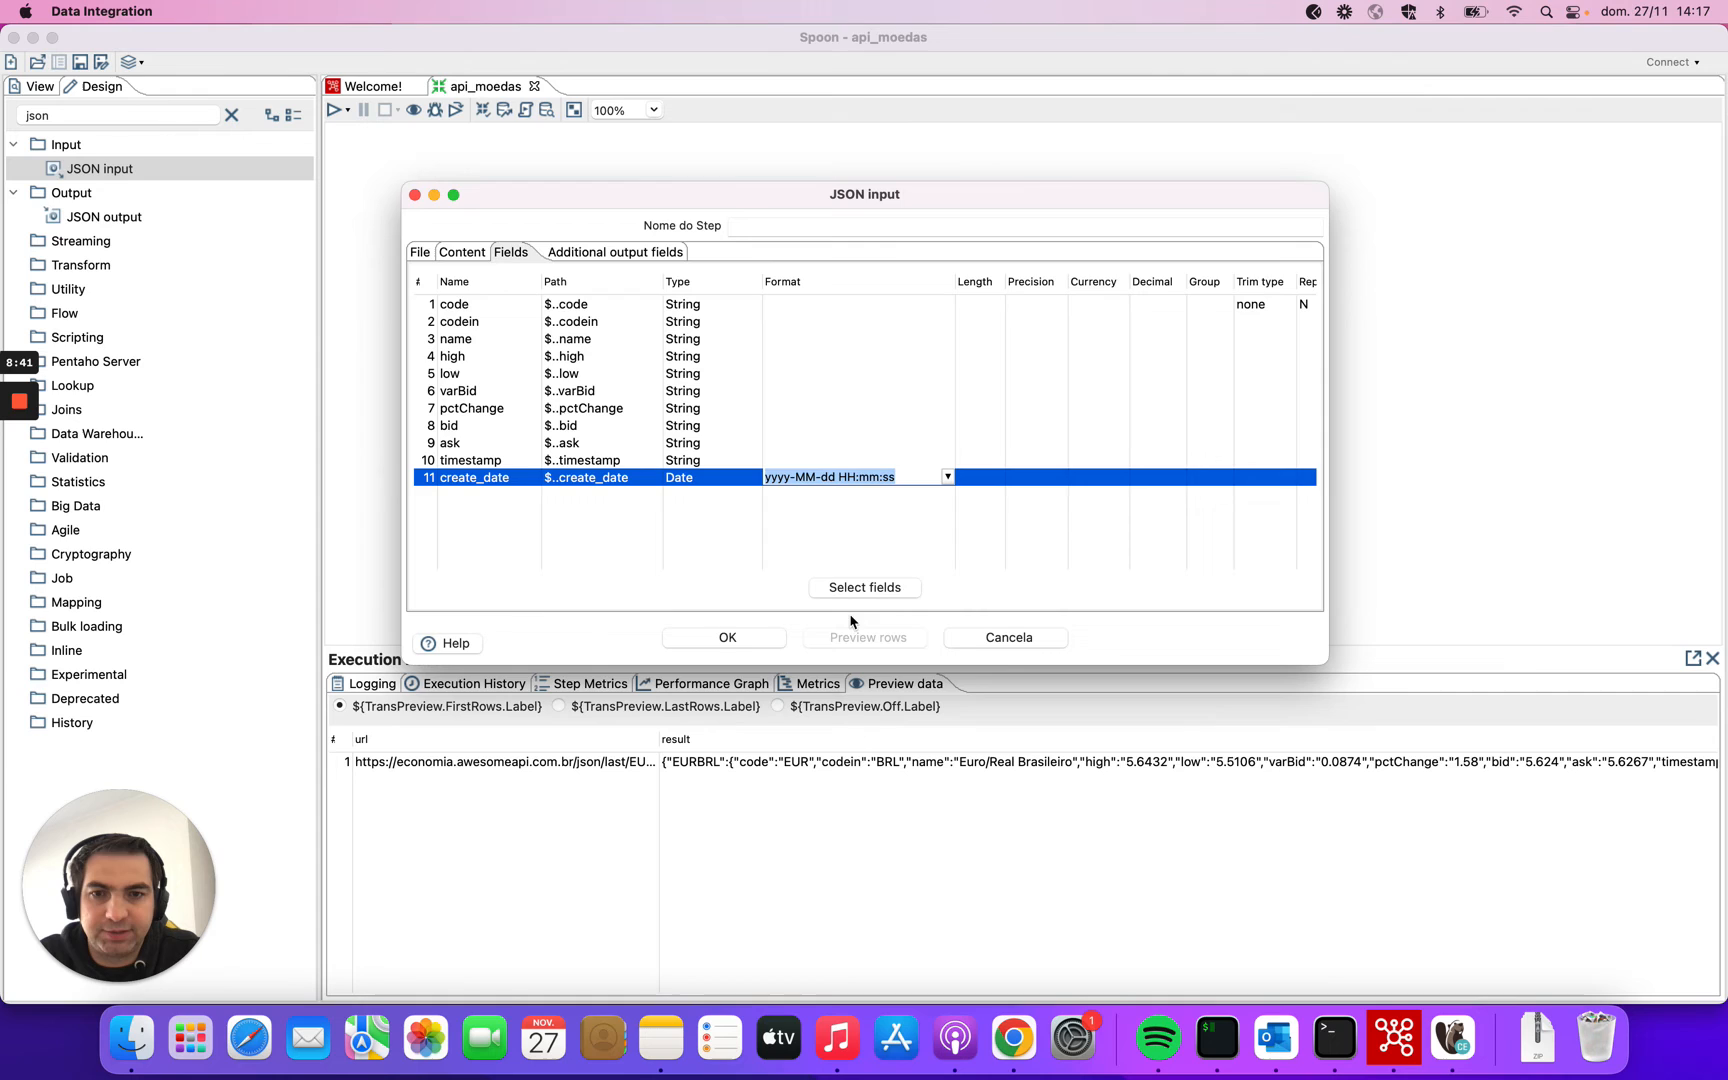
left_click(722, 638)
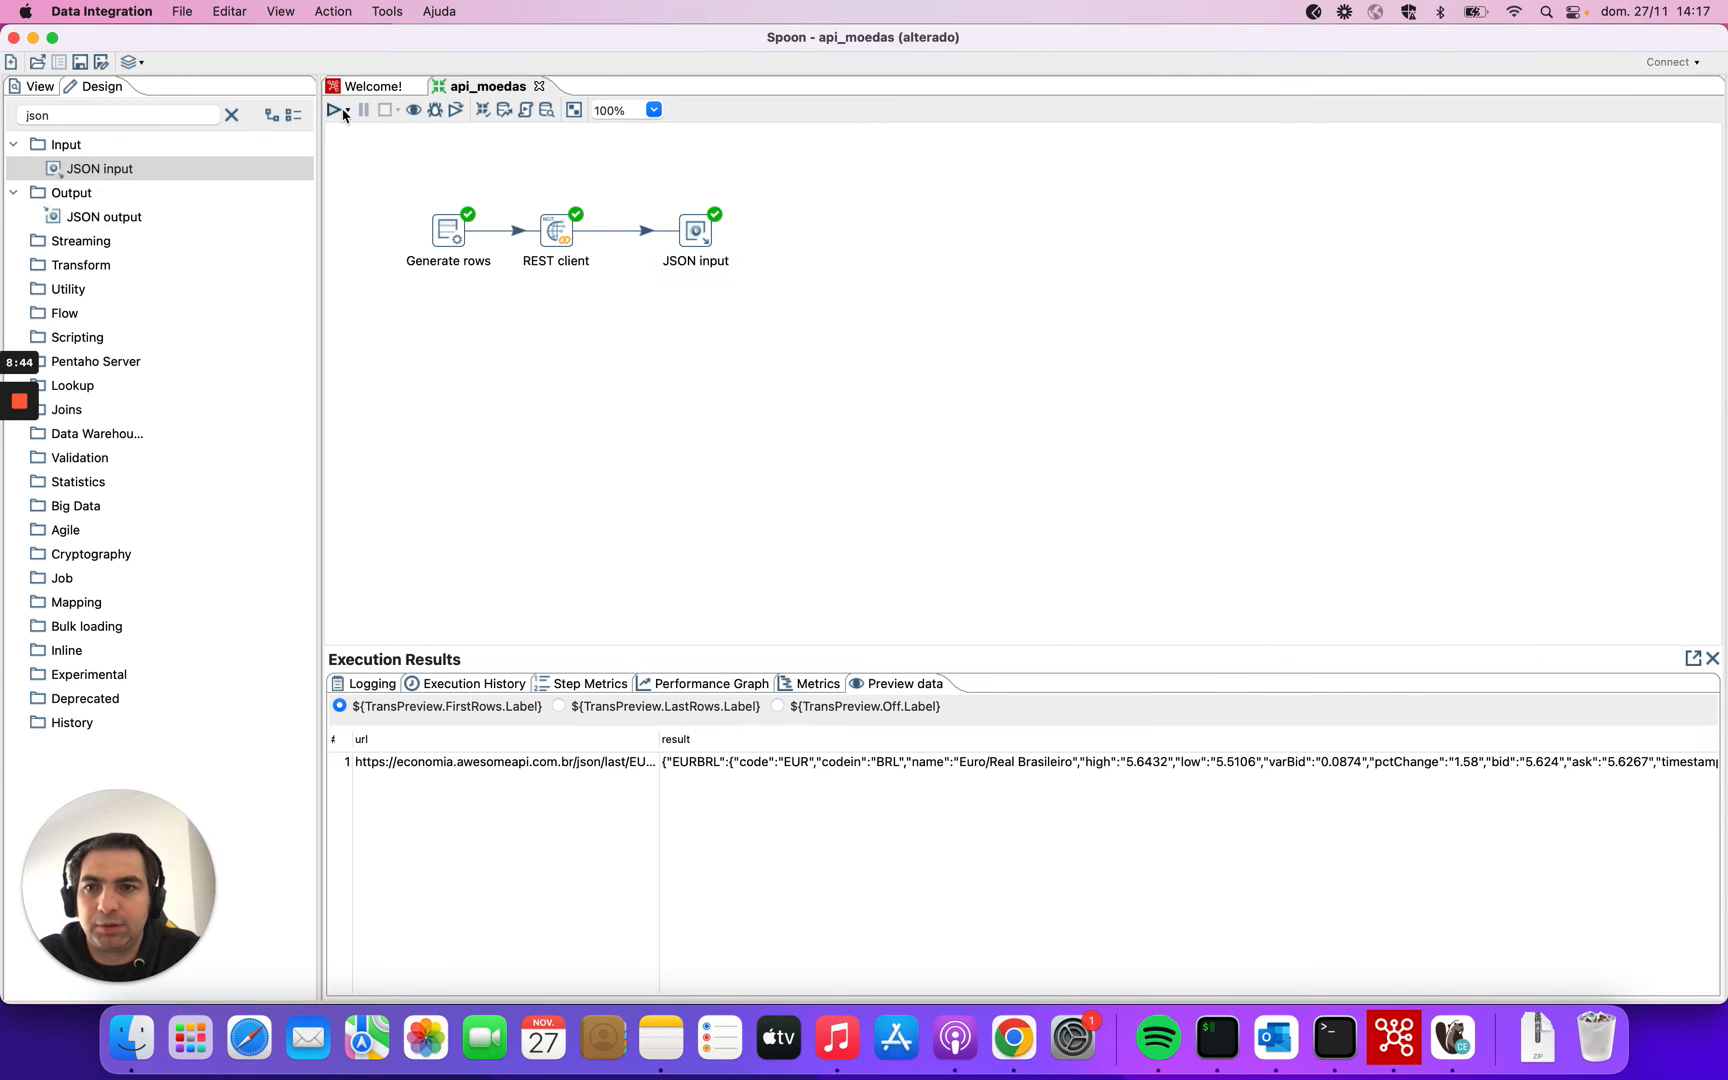
Run the transformation and preview the extracted columns output by the JSON input step.
left_click(333, 110)
left_click(1040, 742)
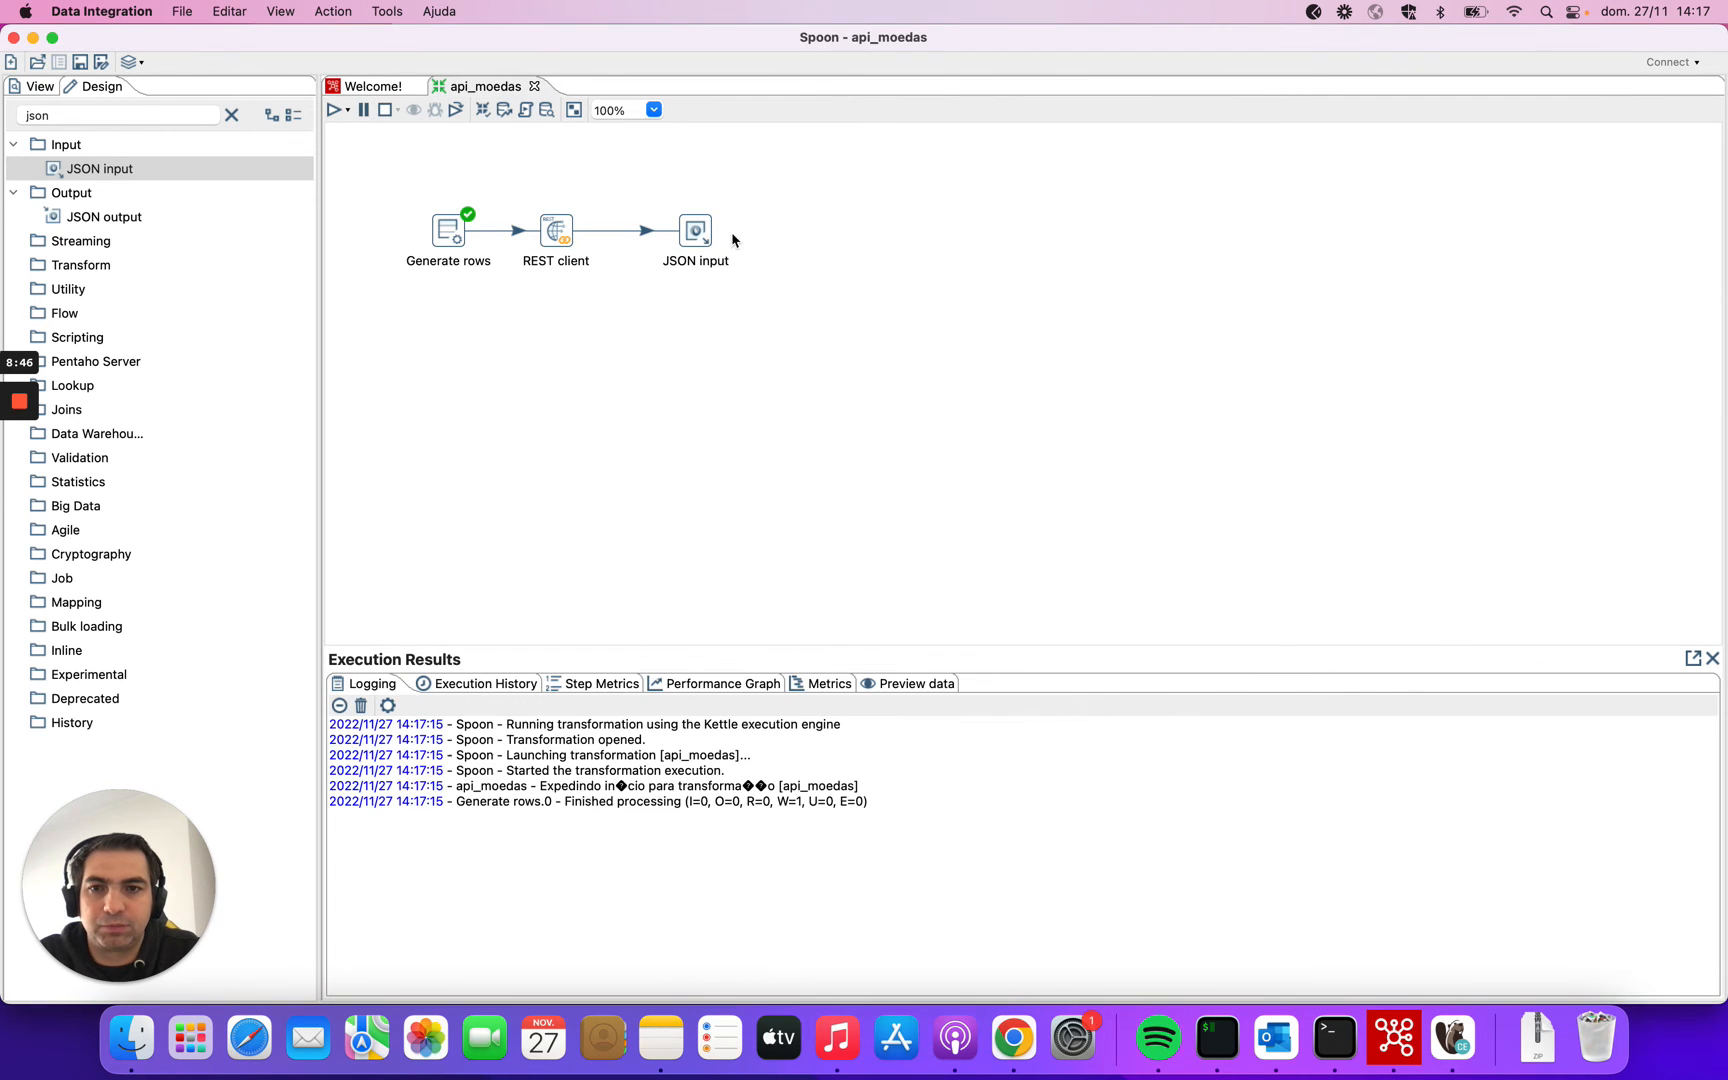
left_click(699, 234)
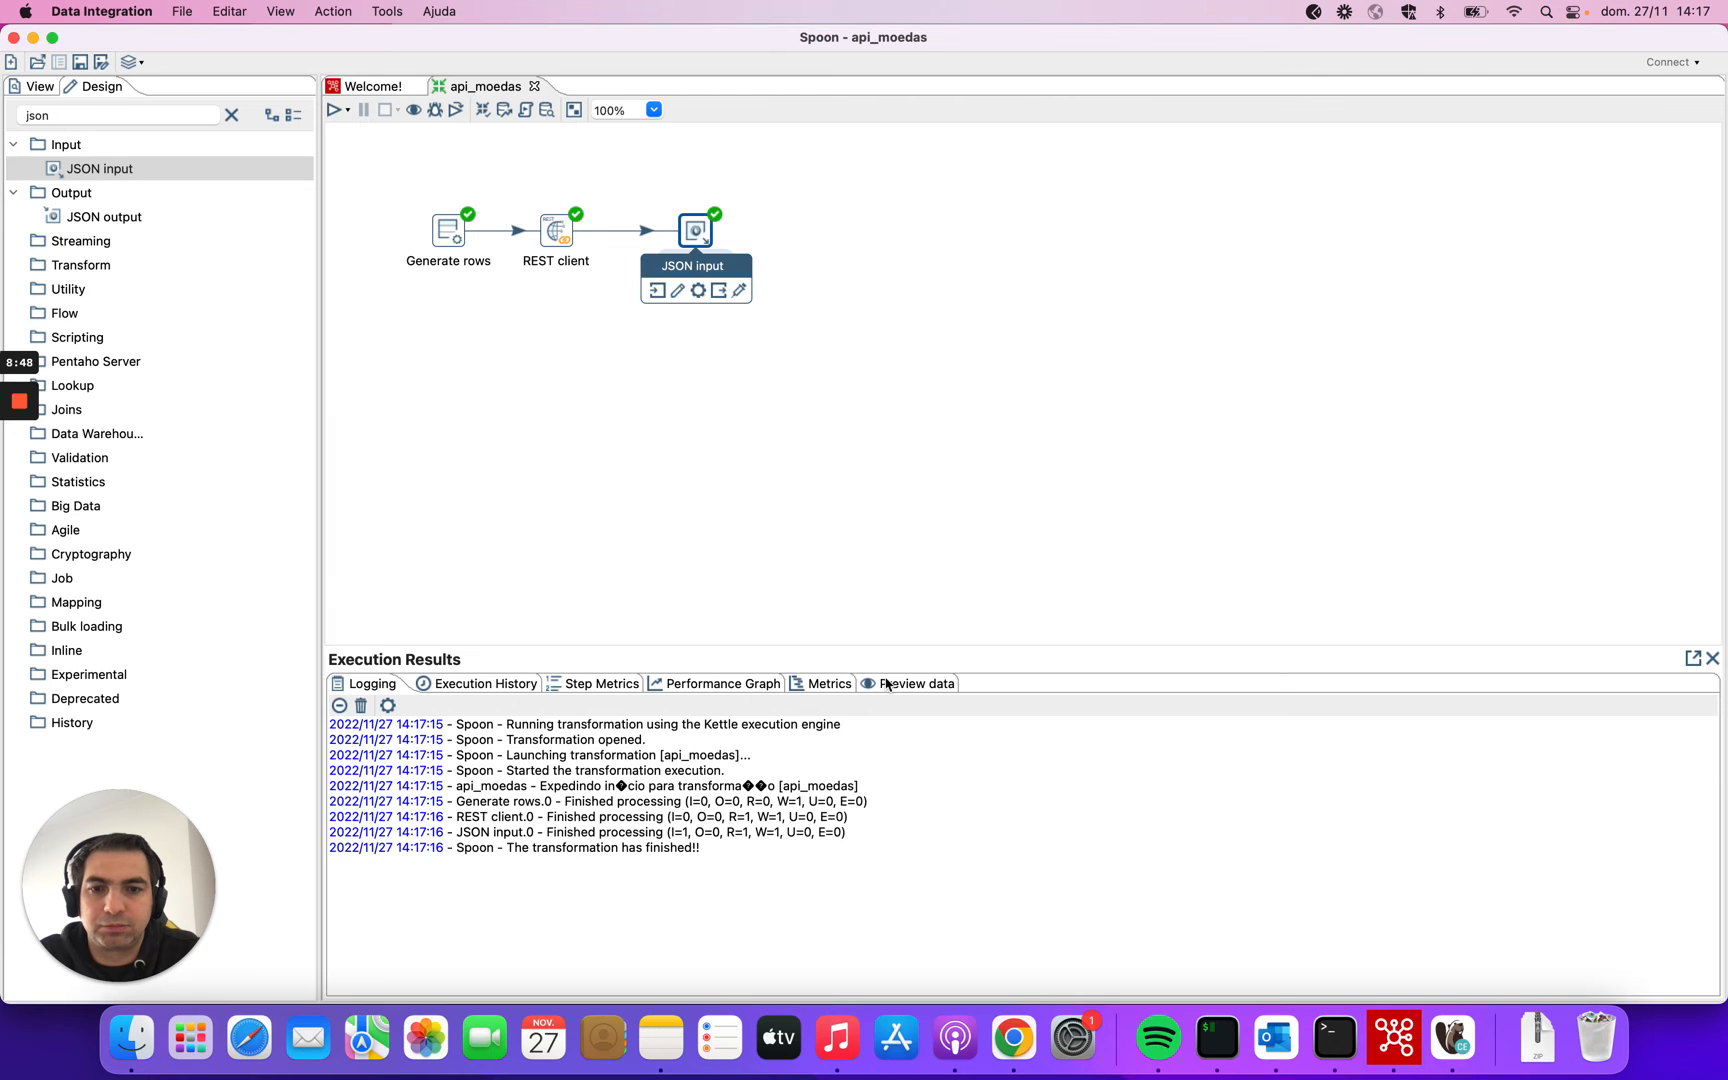
left_click(903, 686)
scroll(1047, 802, "left", 2)
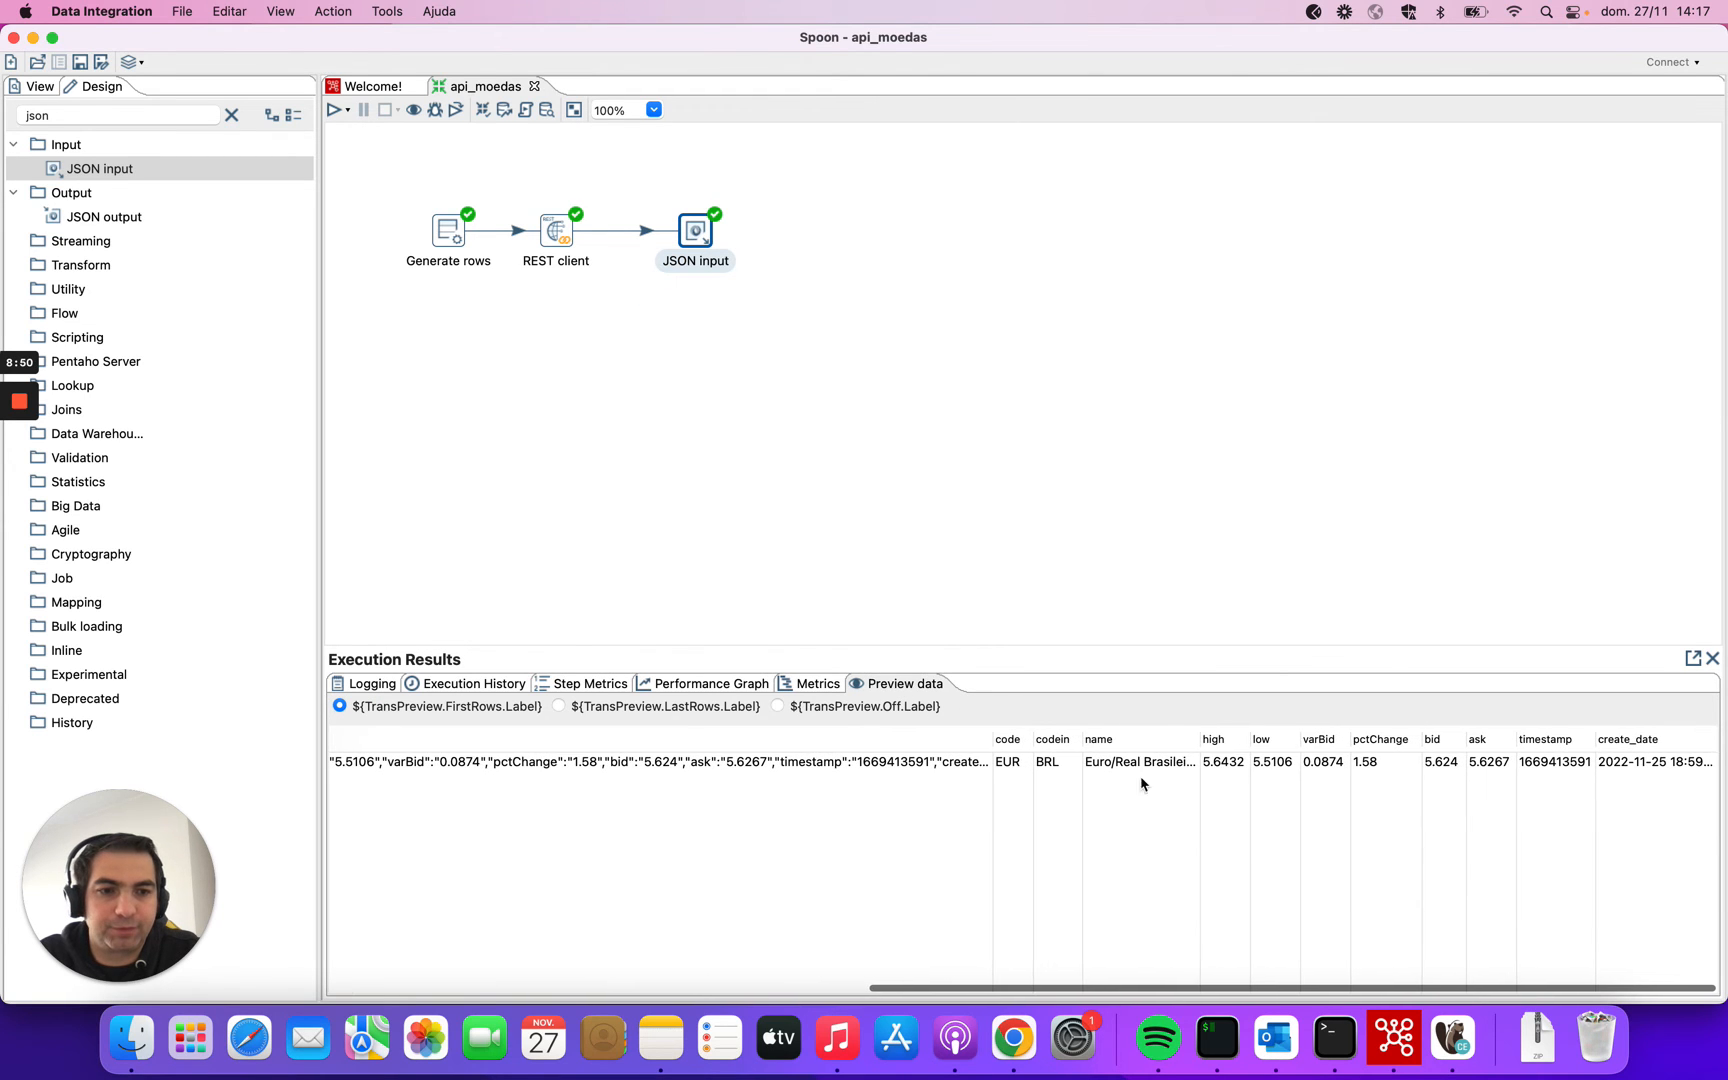
left_click(627, 375)
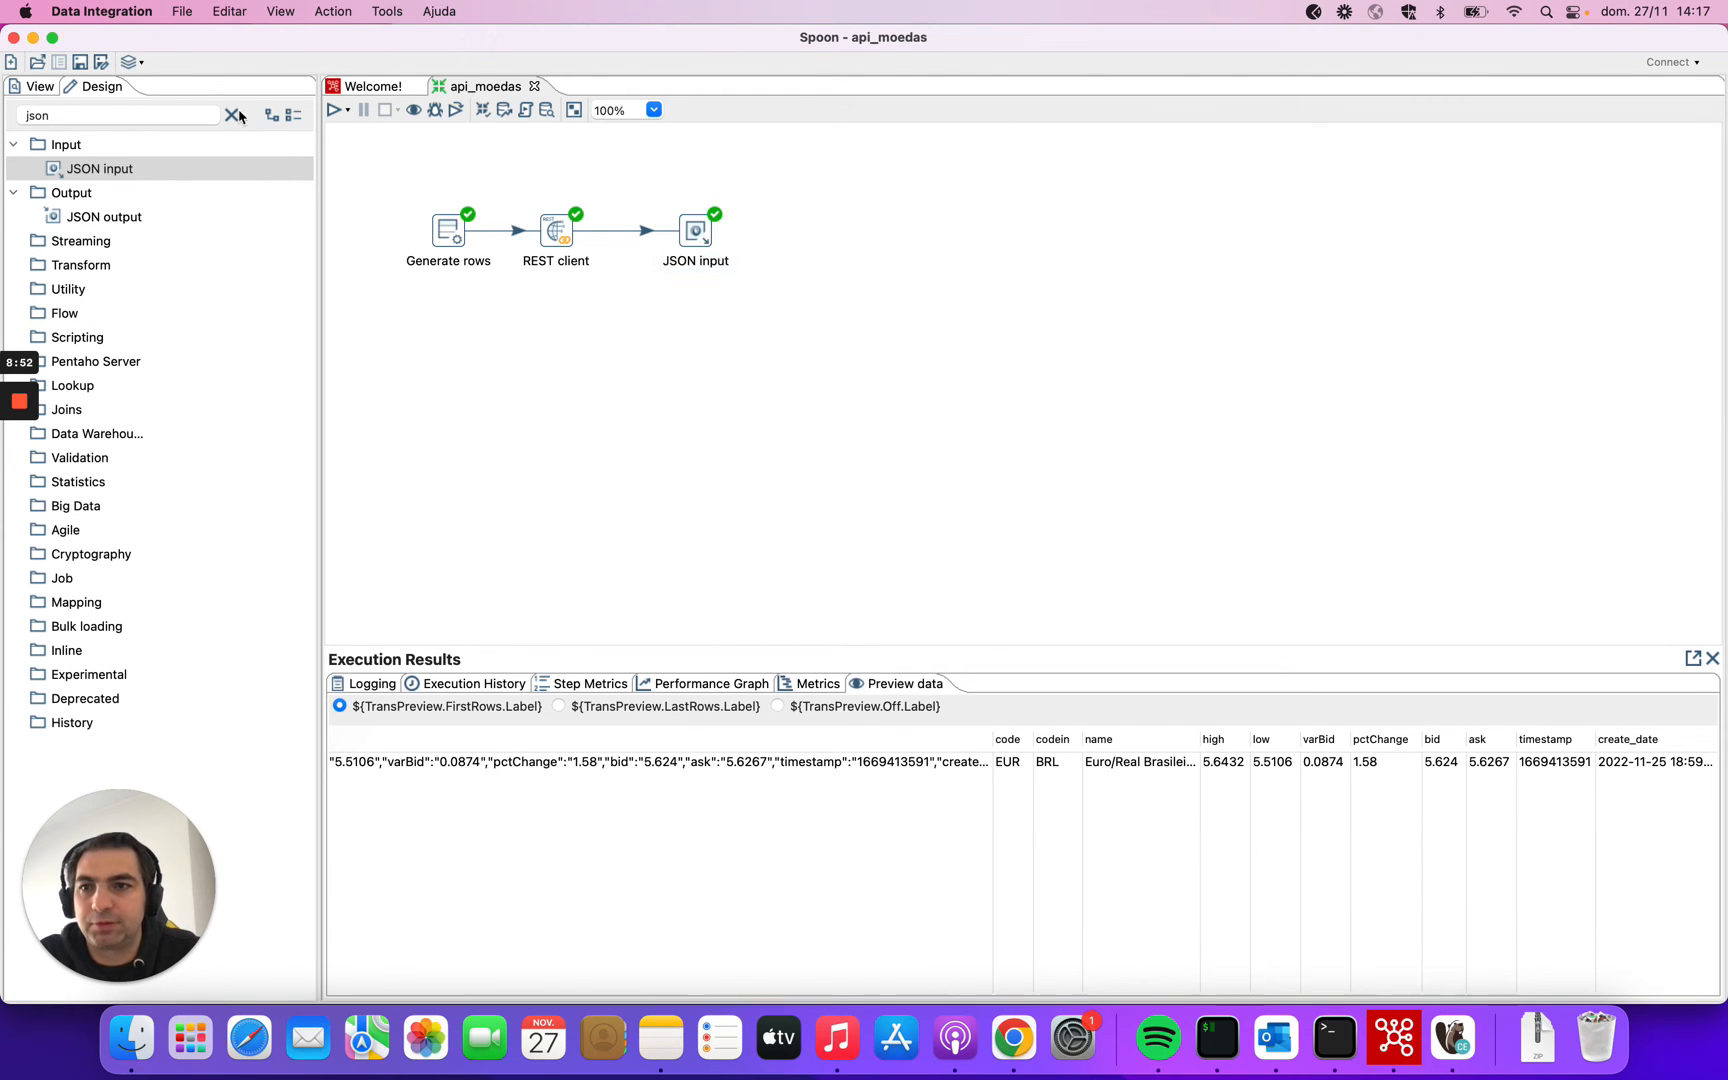
Search the step library for "selec" and add a Select values step connected after JSON input.
left_click(233, 115)
left_click(197, 116)
type("sle")
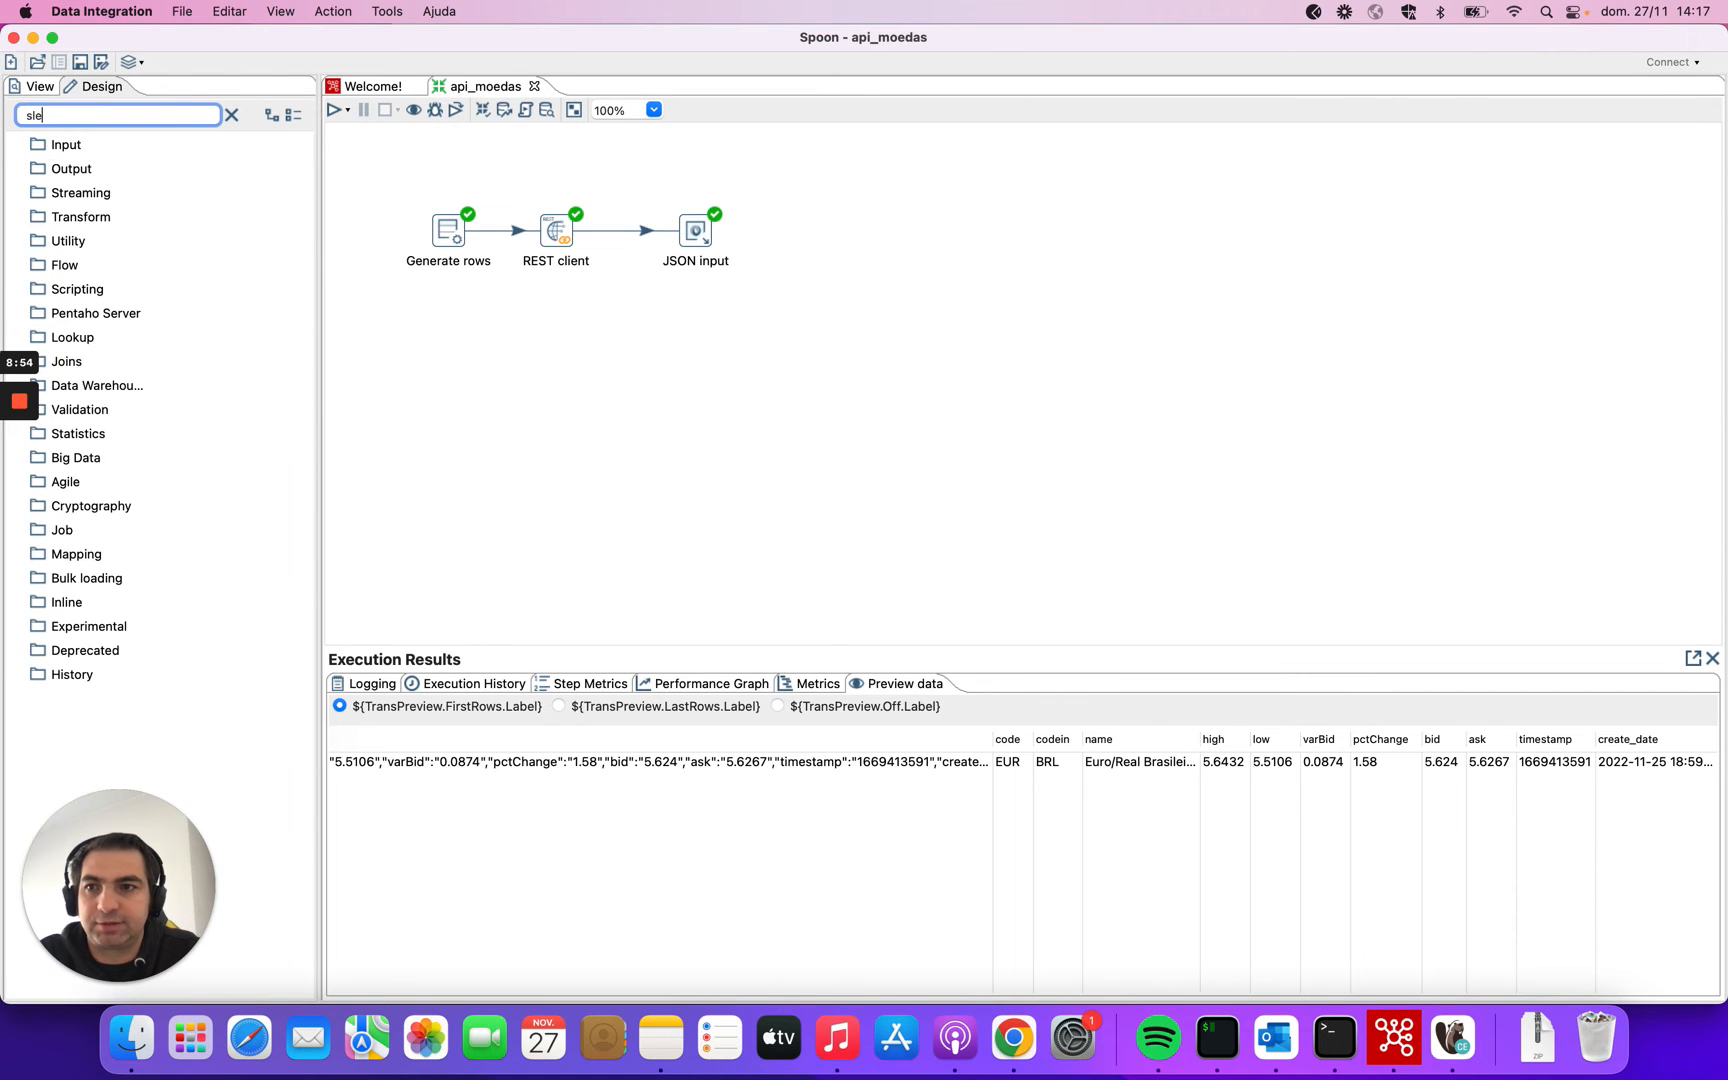
key("BackSpace")
key("BackSpace")
type("elec")
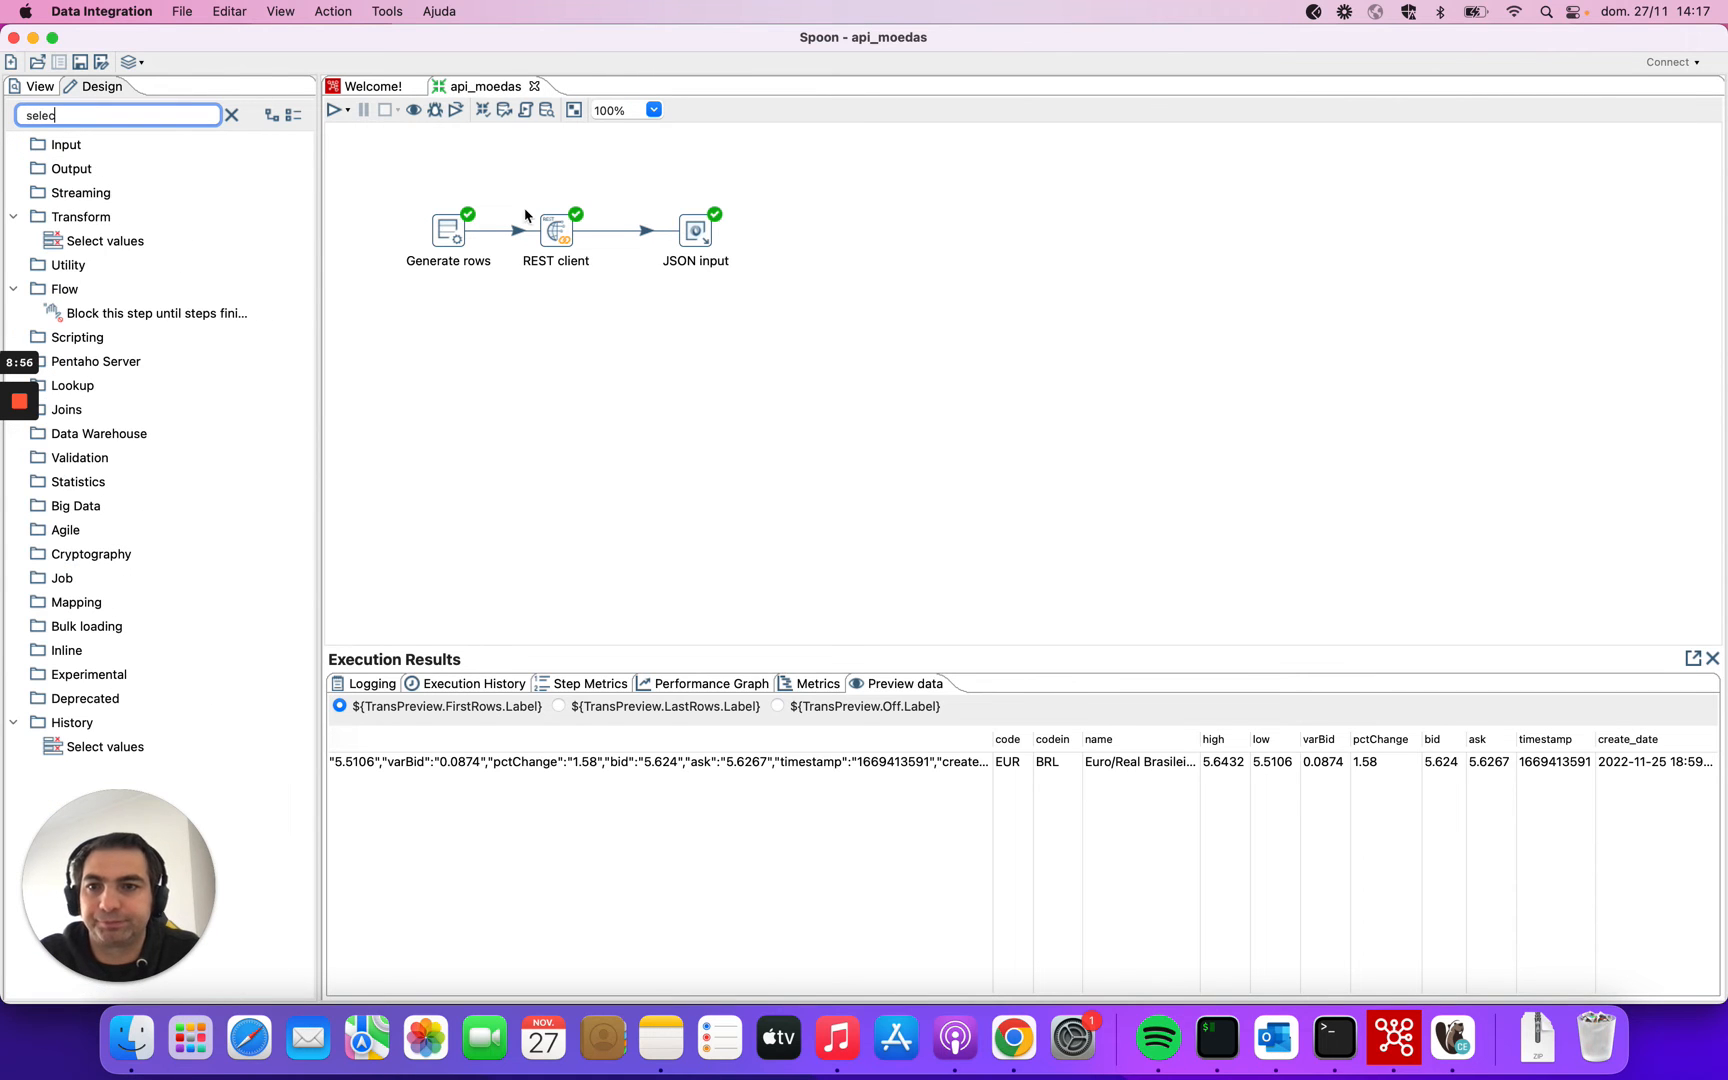
left_click_drag(135, 241, 820, 235)
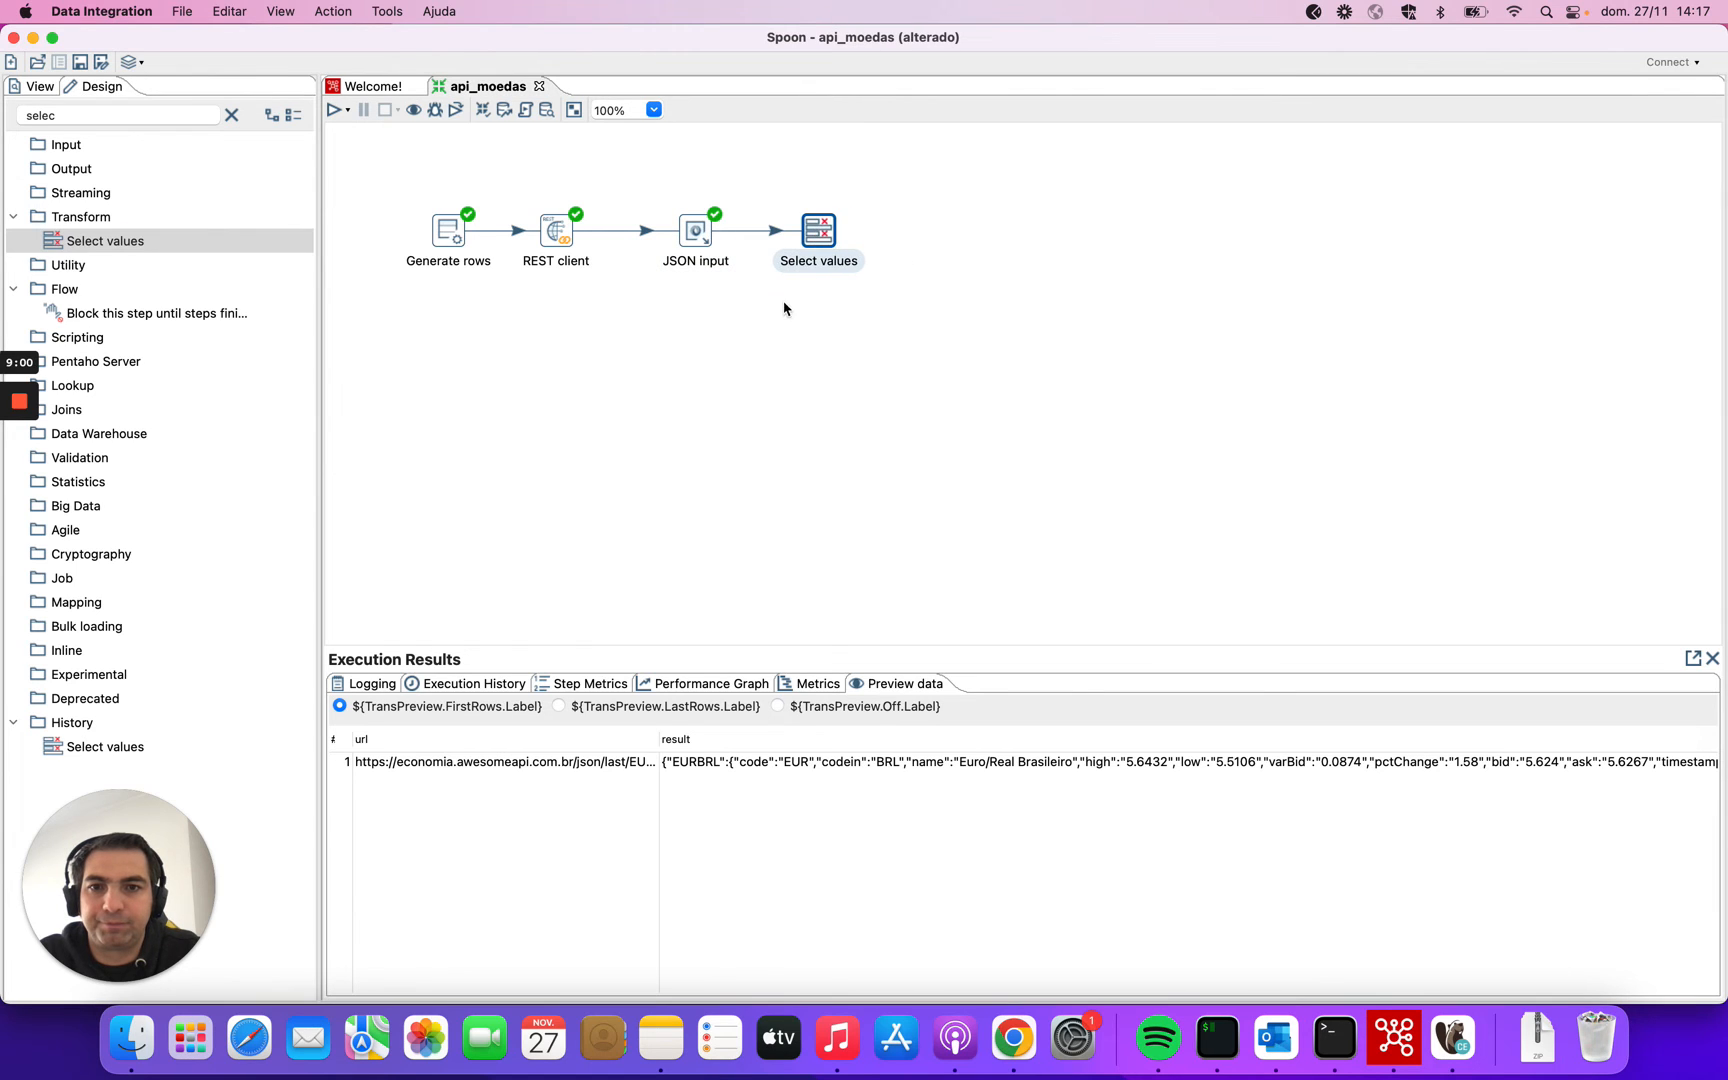
Load all incoming fields into the Select values step, remove url and result from the selection, and accept the settings.
double_click(820, 235)
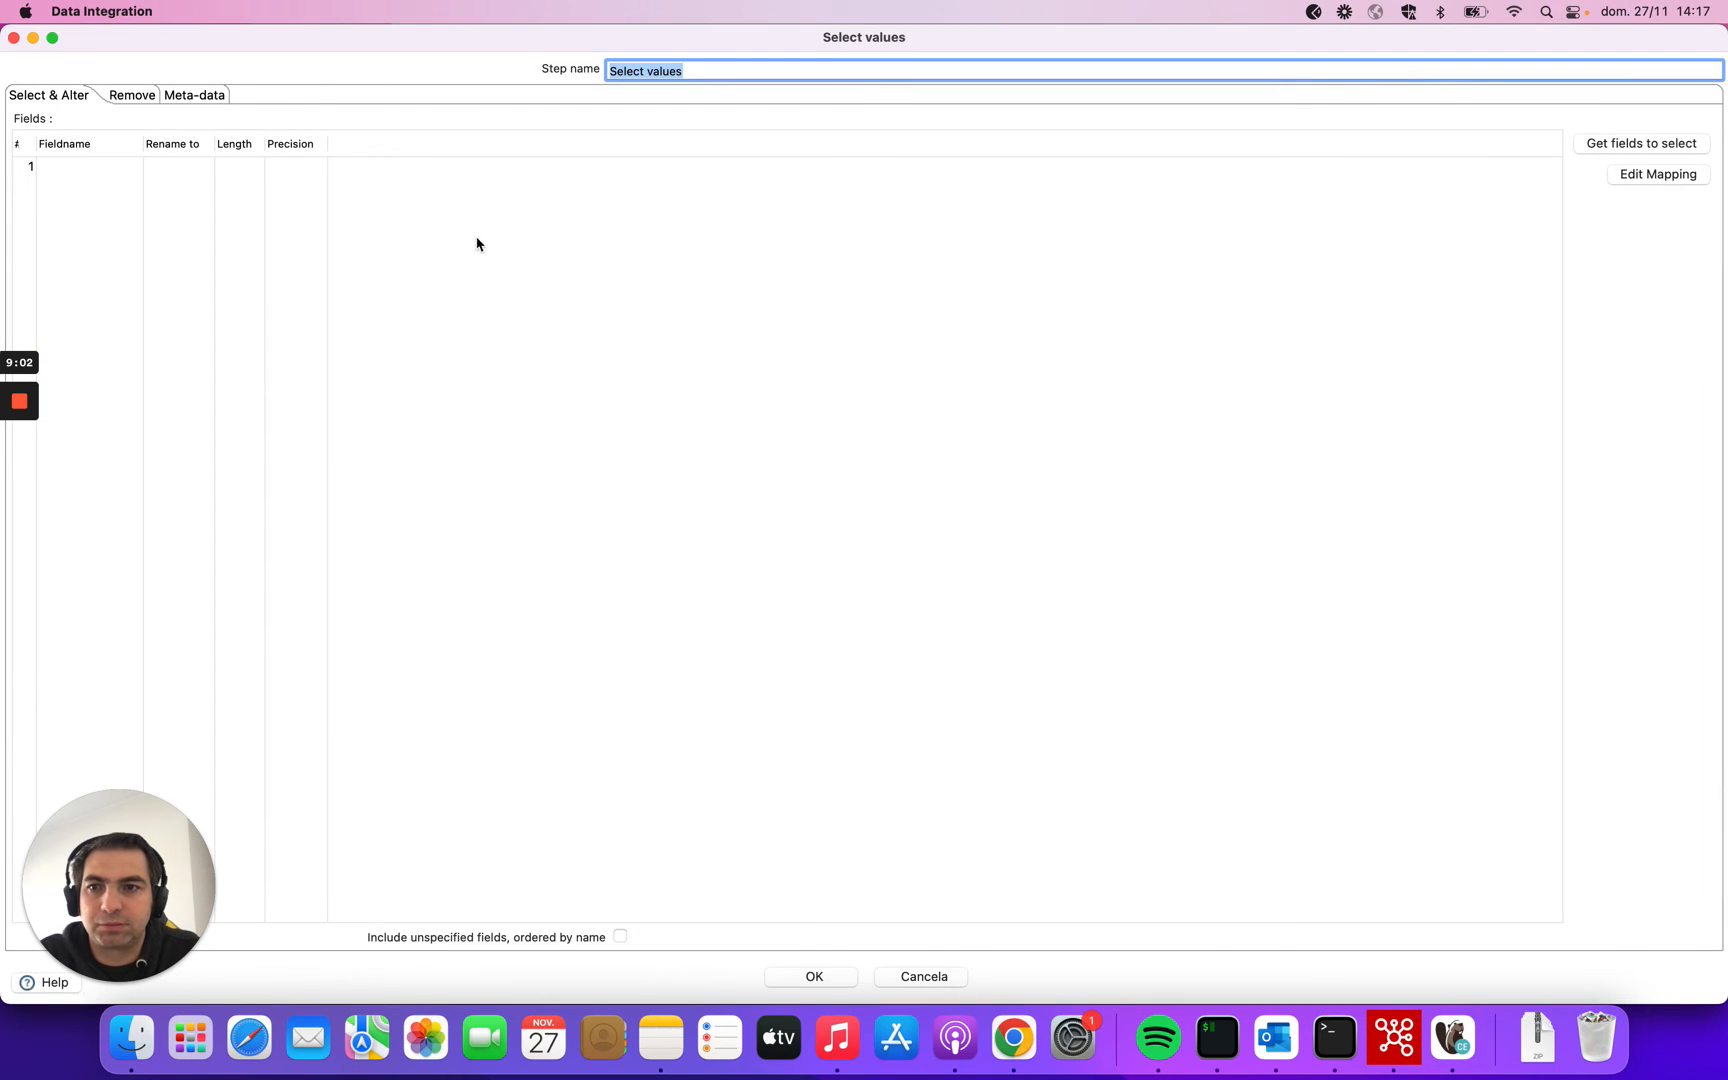
left_click(1651, 148)
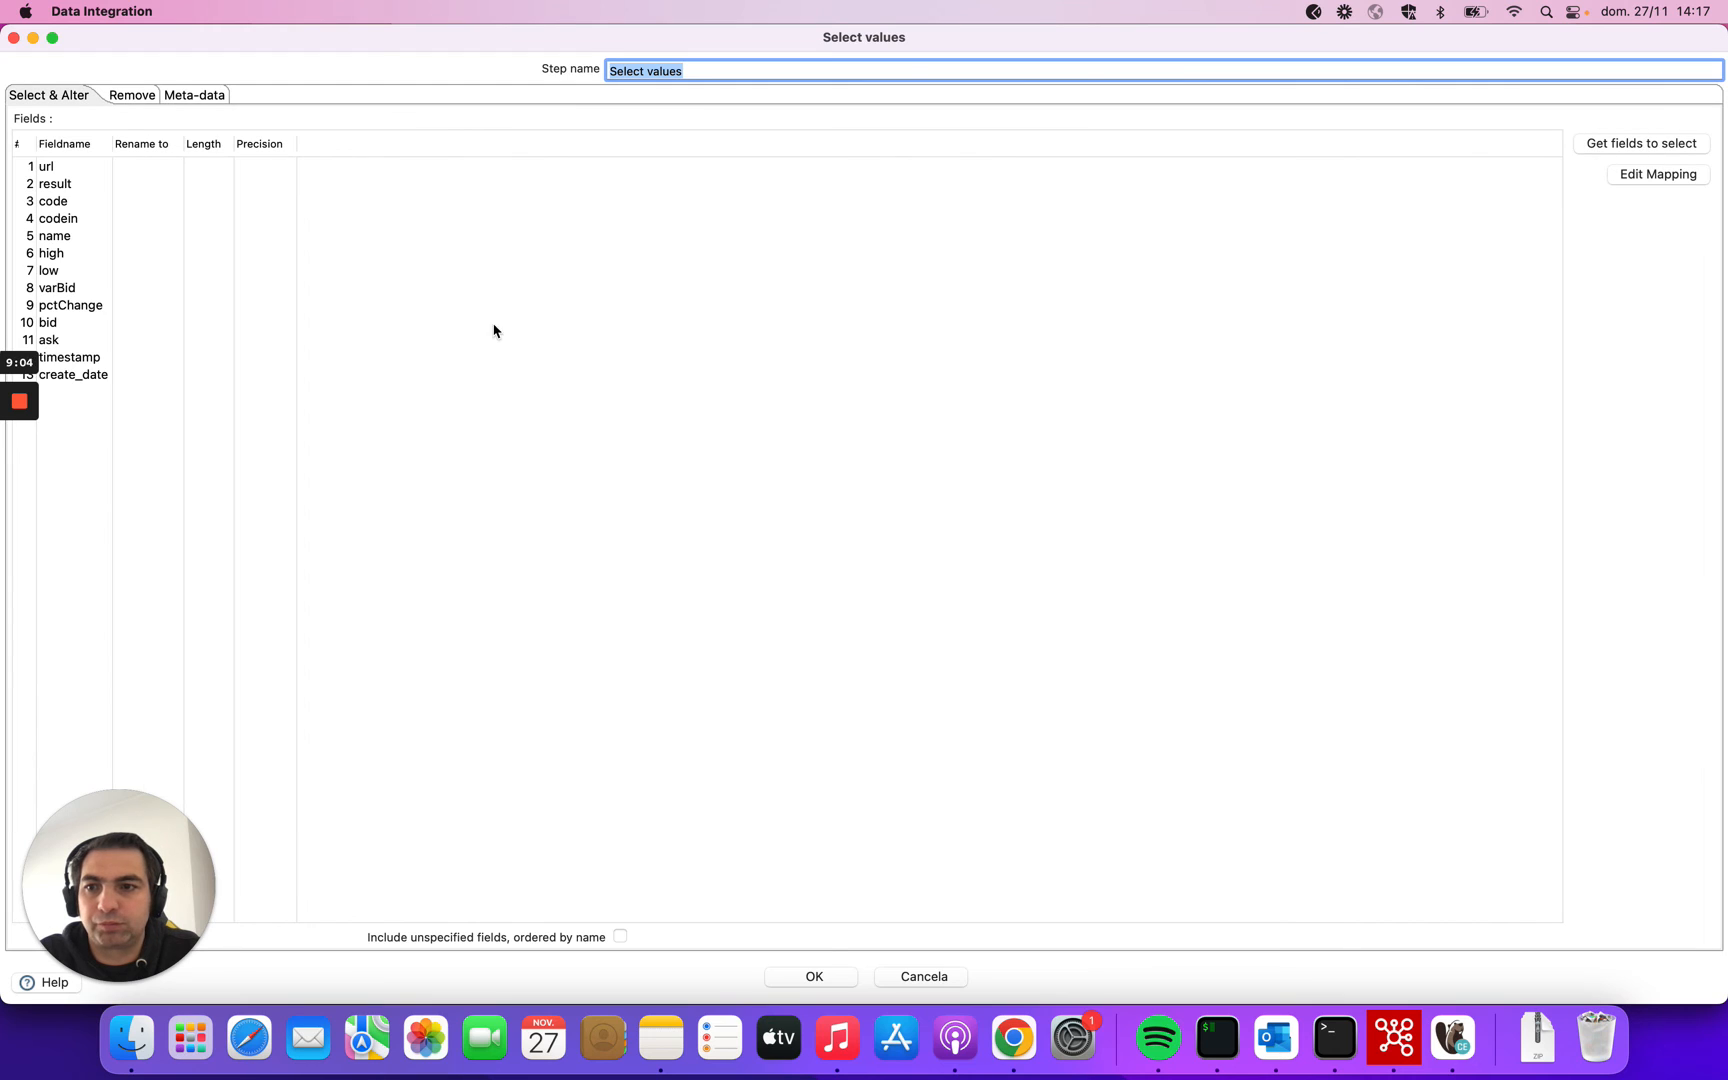
left_click(27, 185)
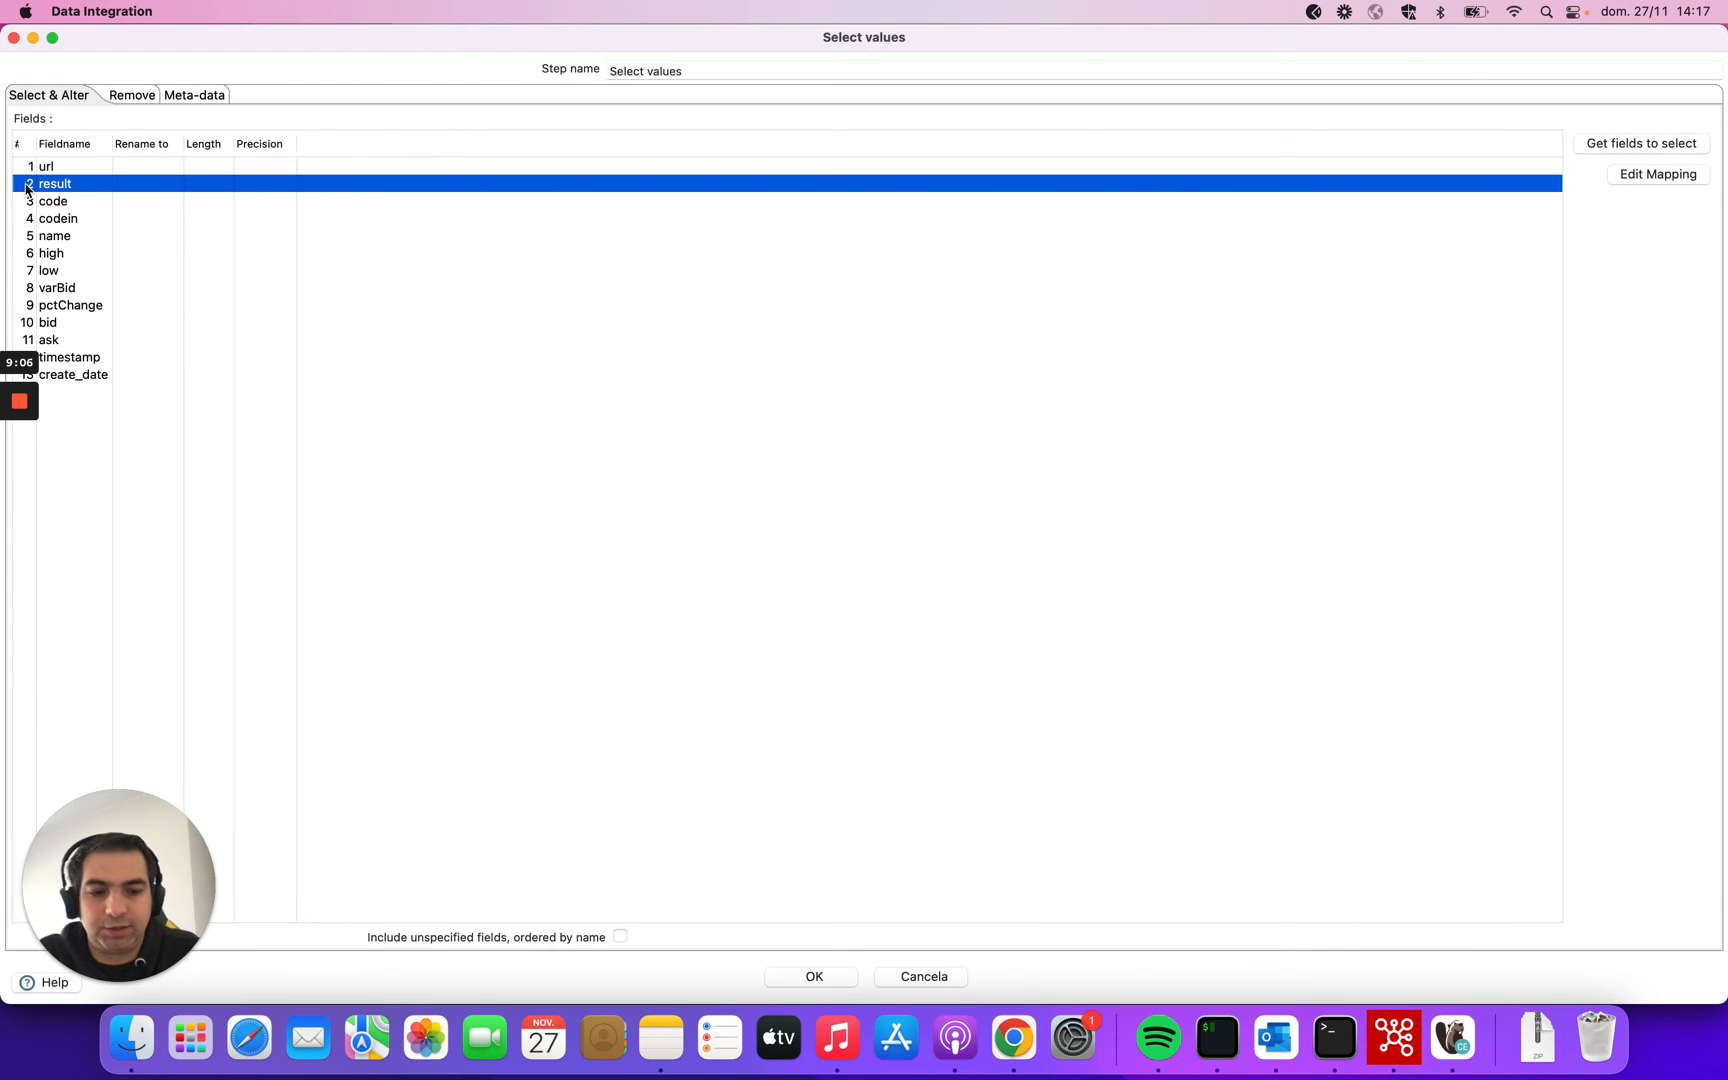
key("shift+Up")
key("Delete")
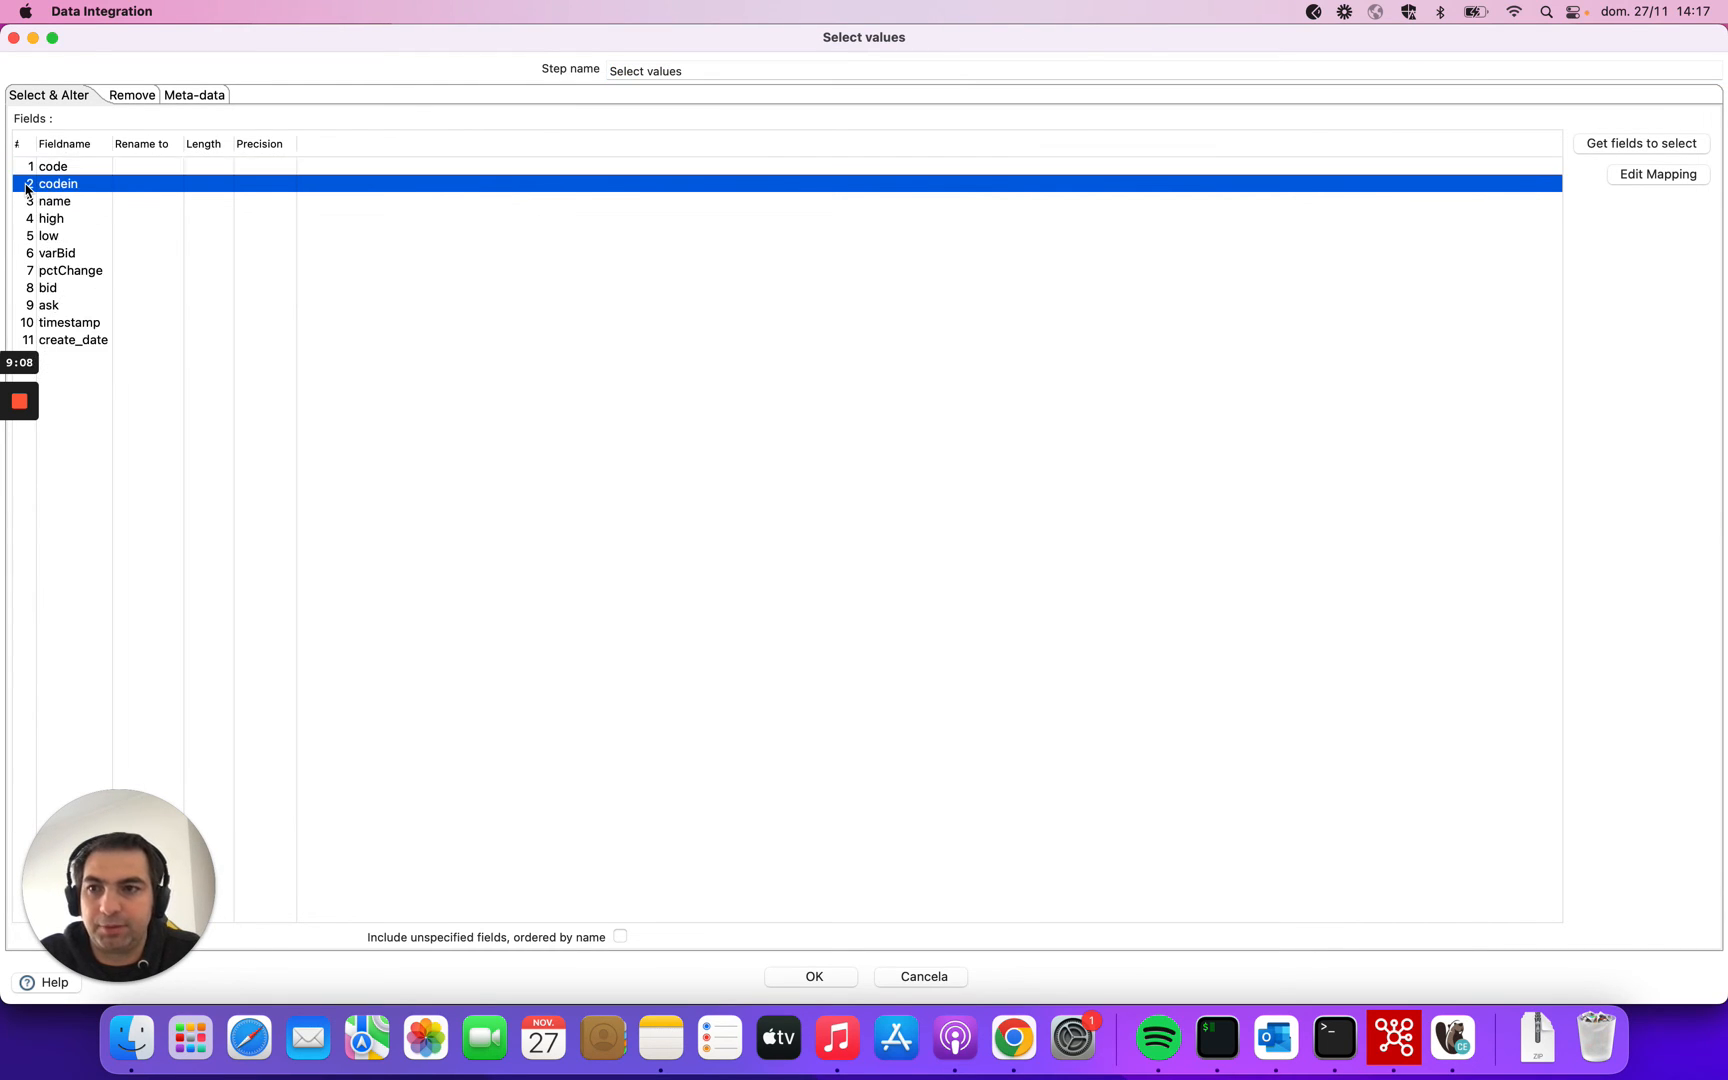
left_click(809, 978)
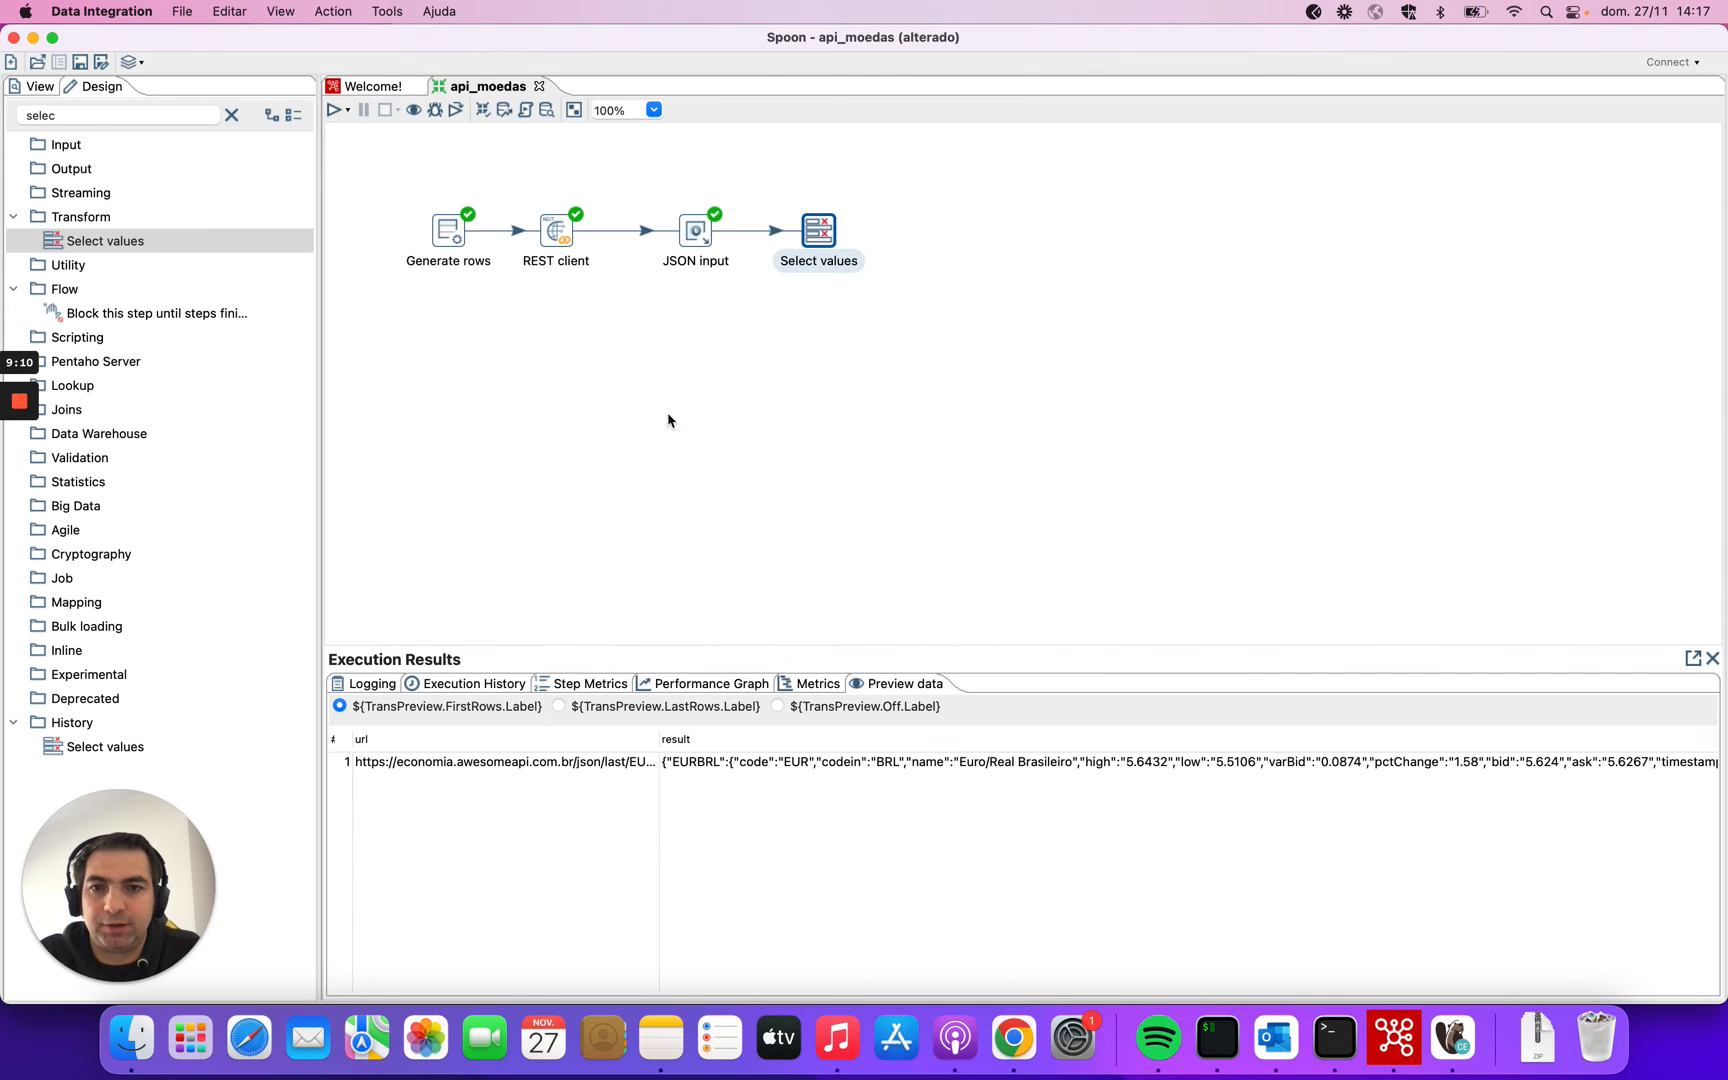
Run the transformation and preview the Select values output, widening the create_date column to show the full date and time.
left_click(336, 111)
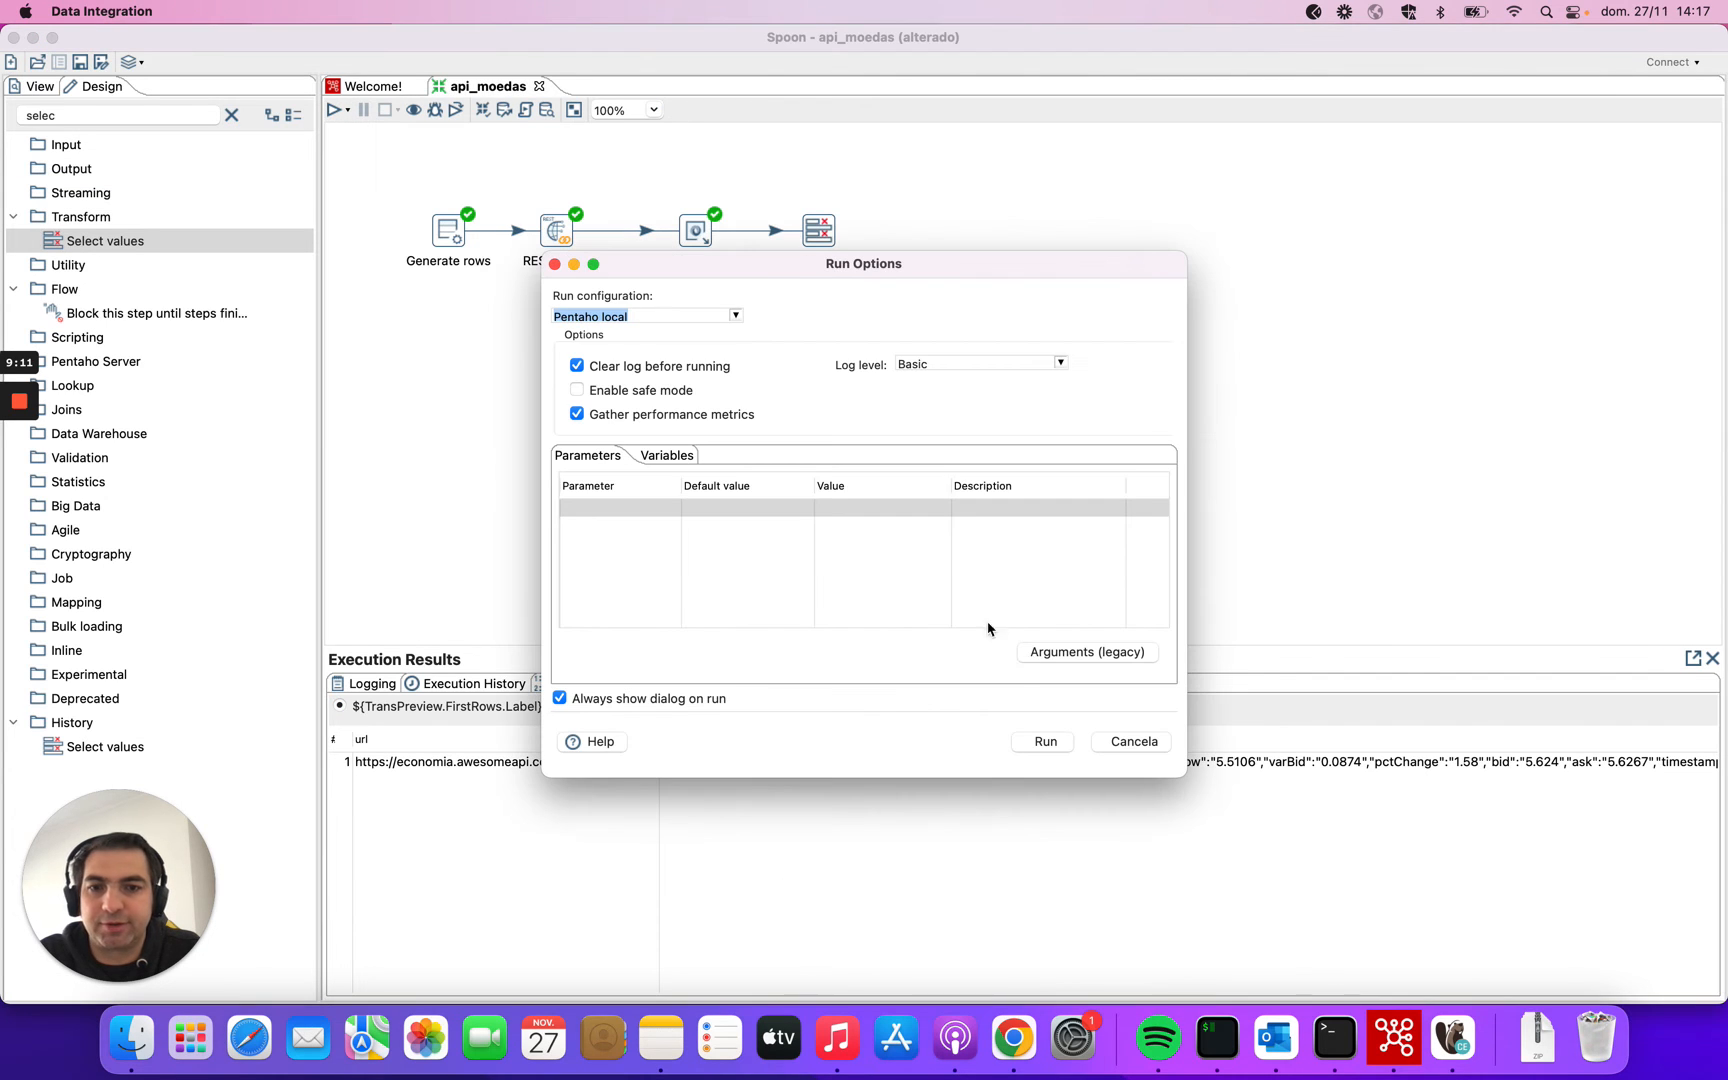
left_click(1034, 739)
left_click(827, 240)
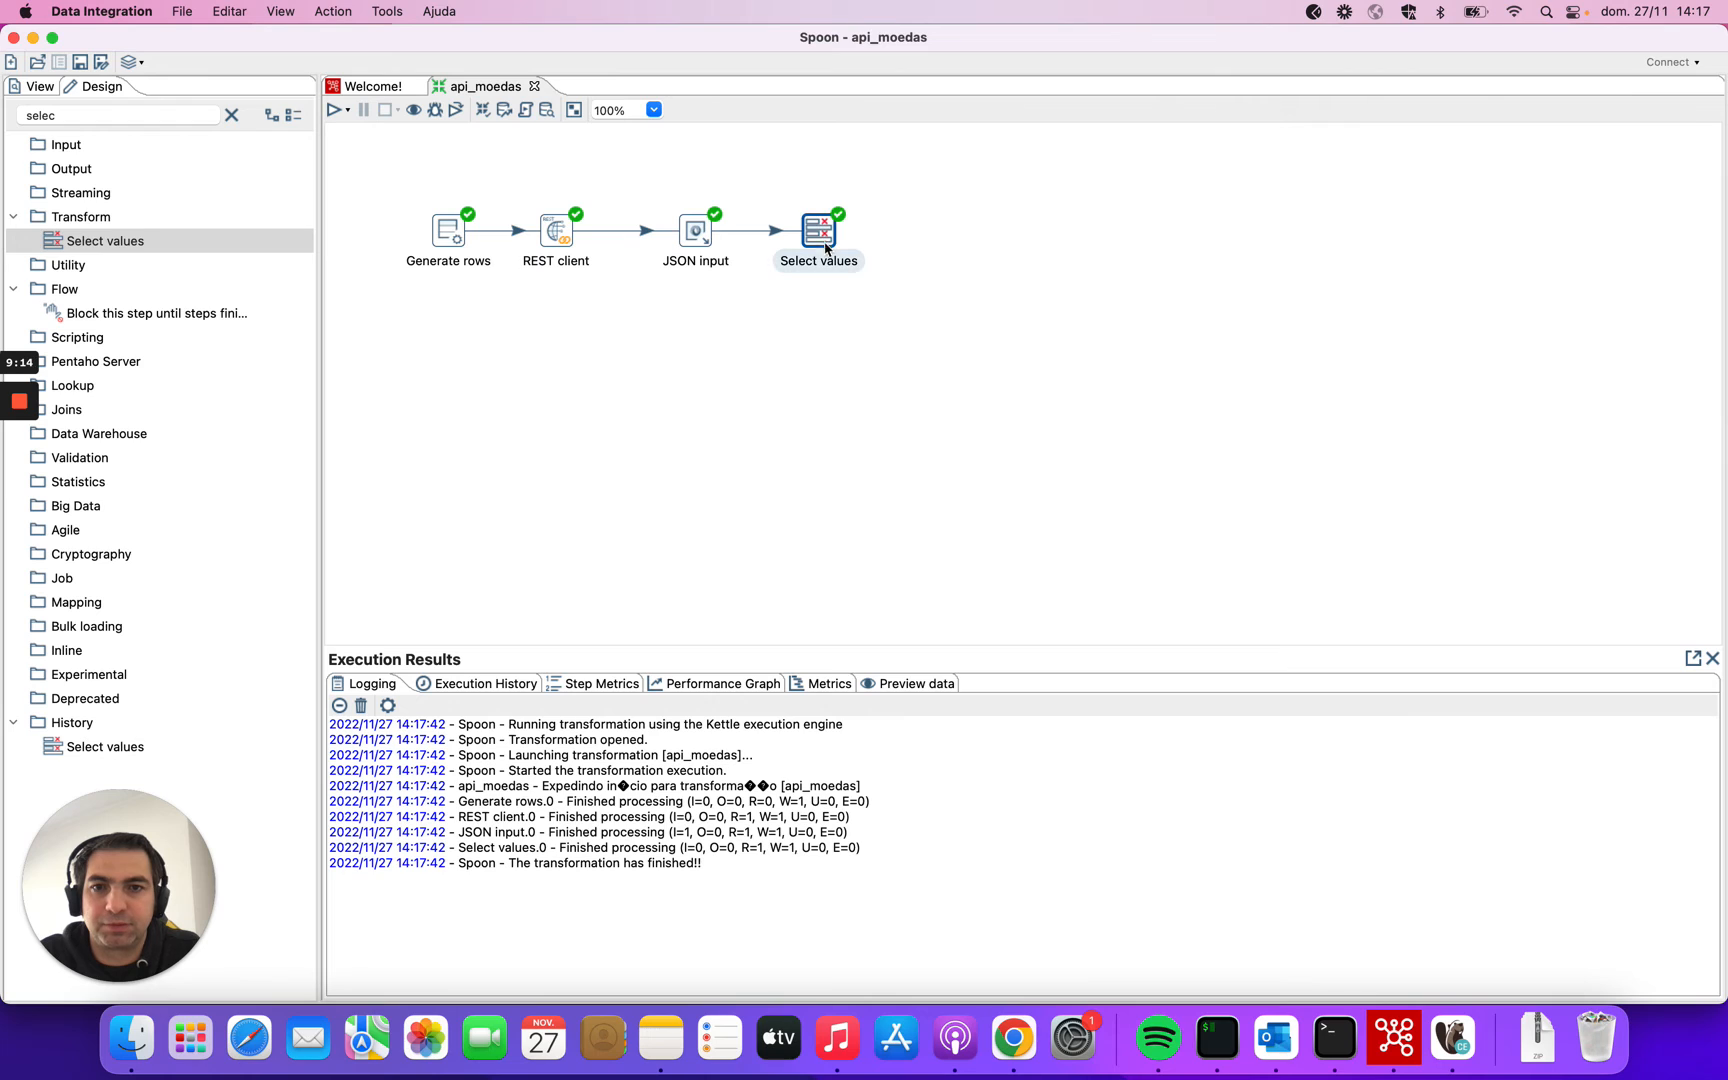
left_click(937, 685)
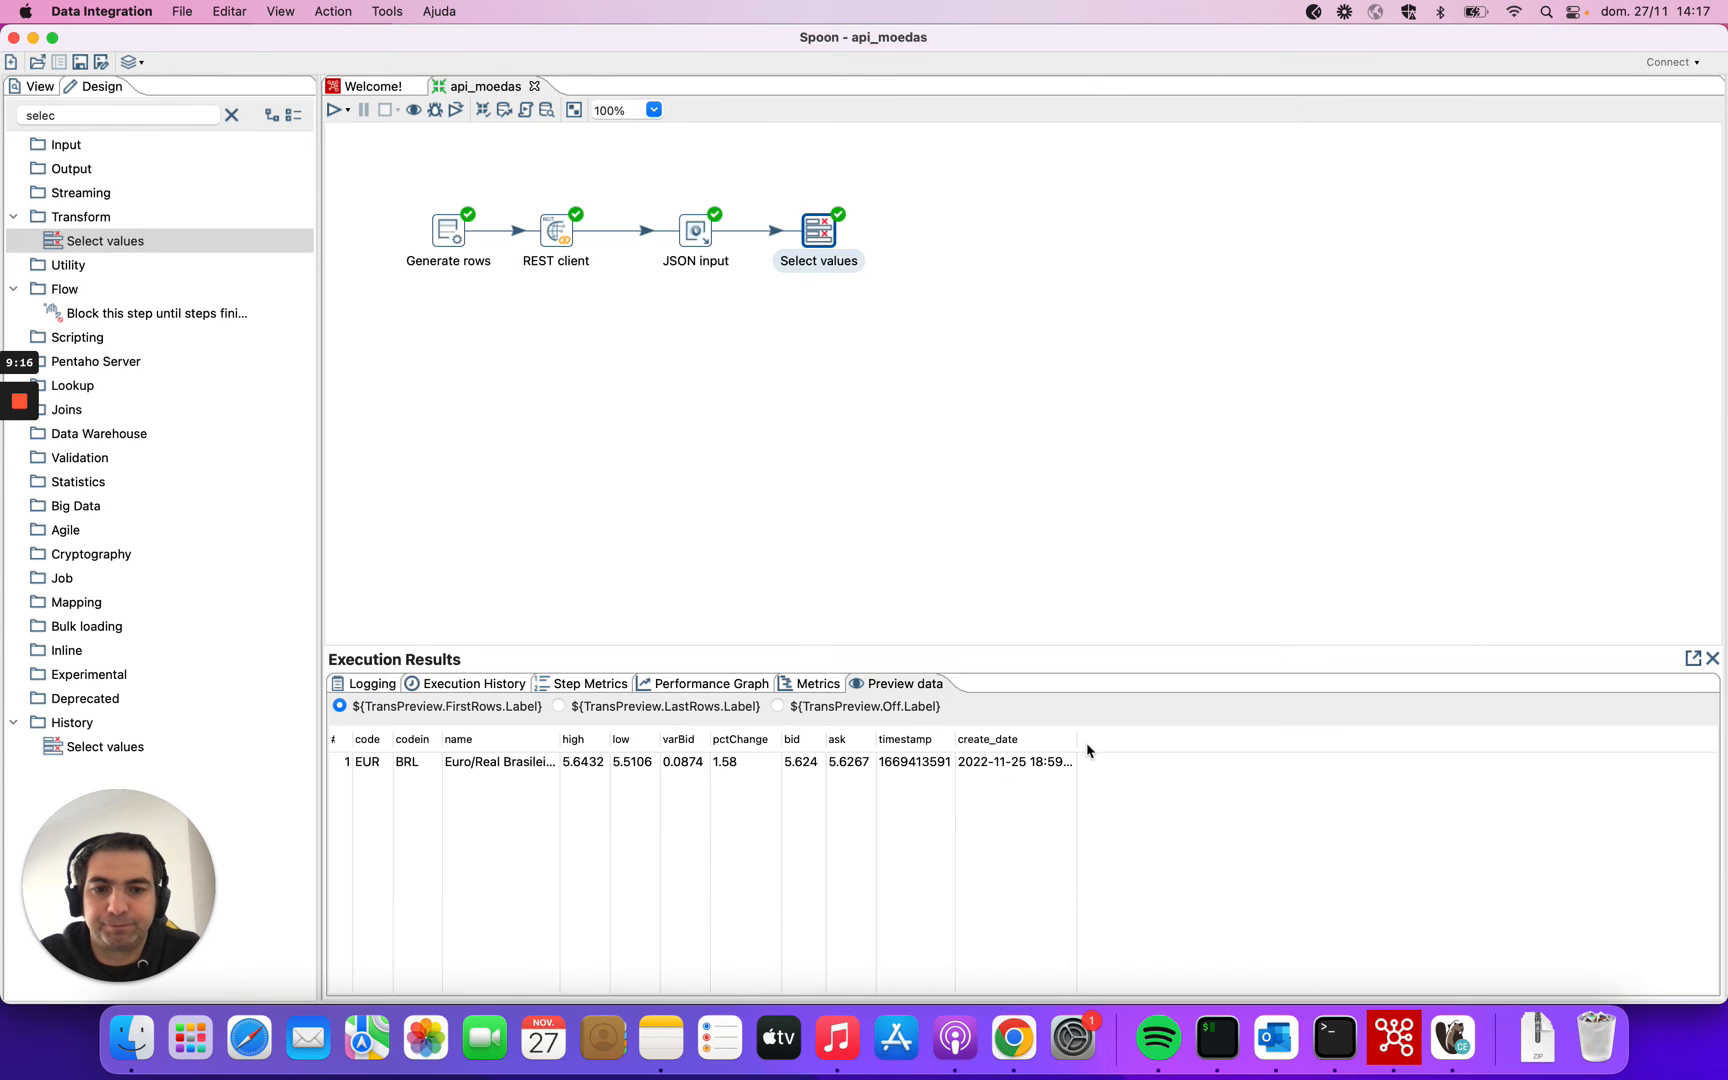
left_click_drag(1077, 741, 1170, 741)
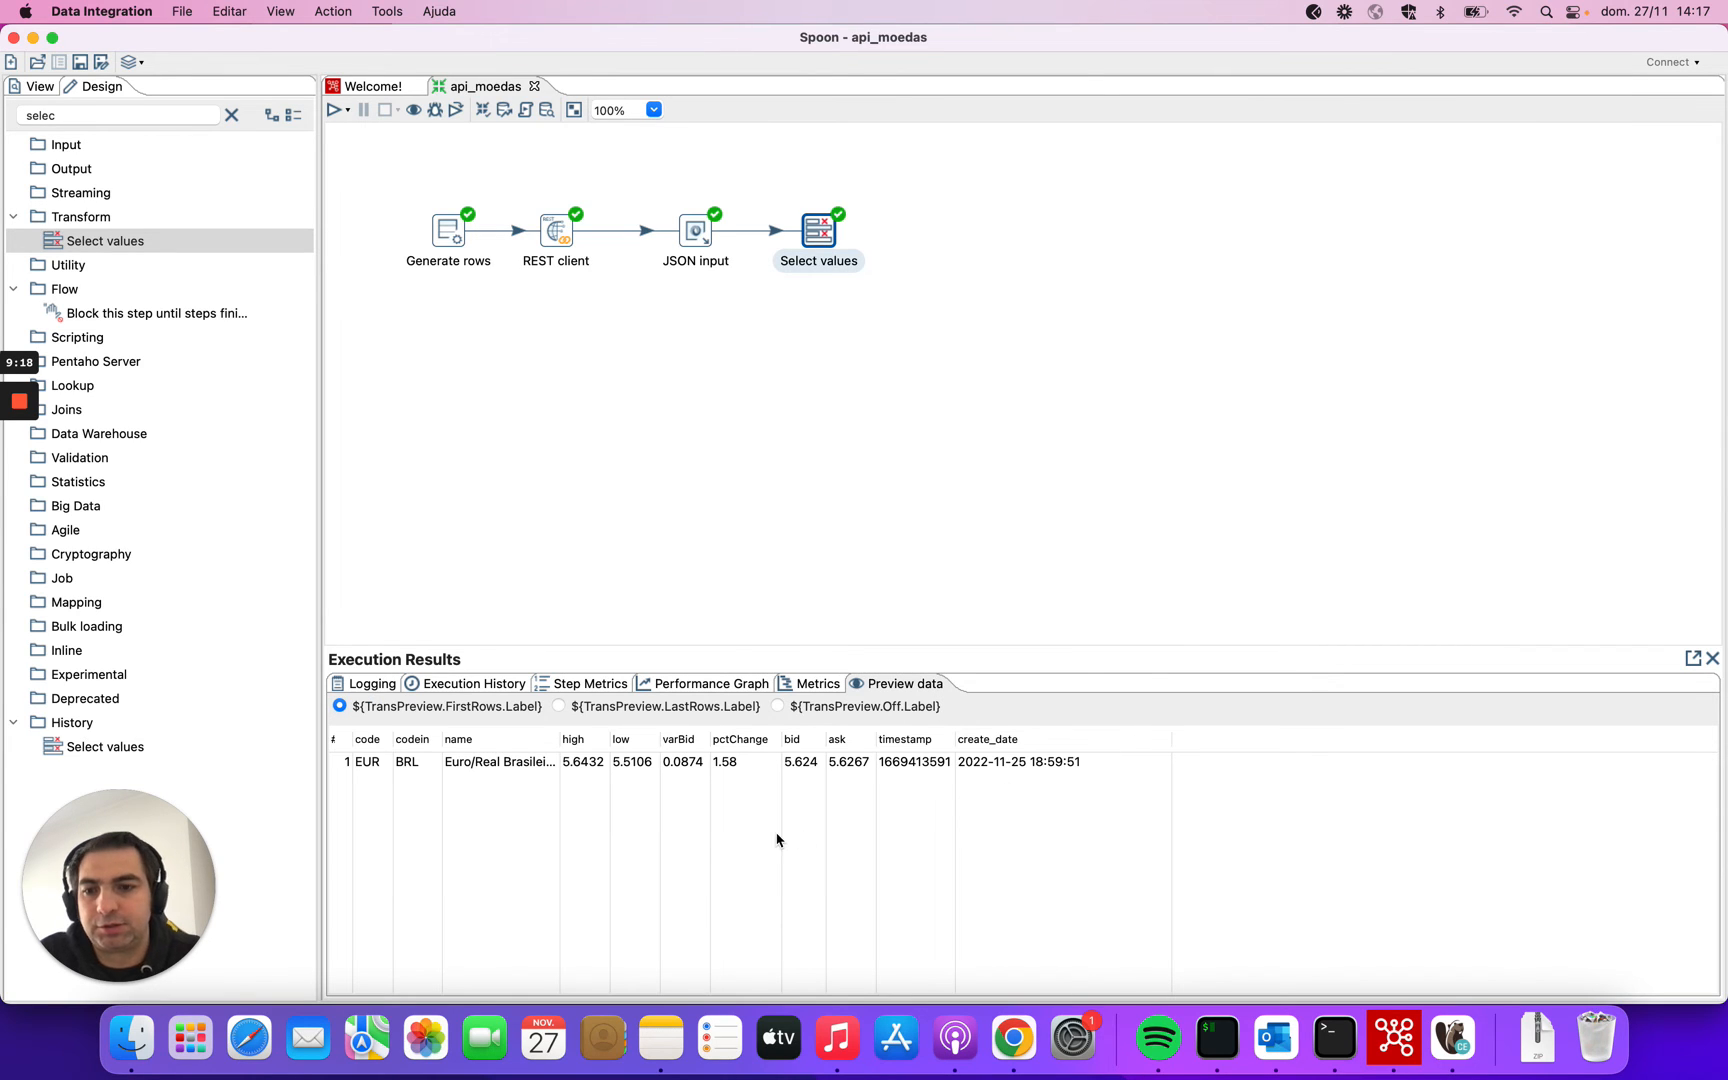
Rename the Generate rows step to url, keeping its AwesomeAPI address field settings.
double_click(448, 230)
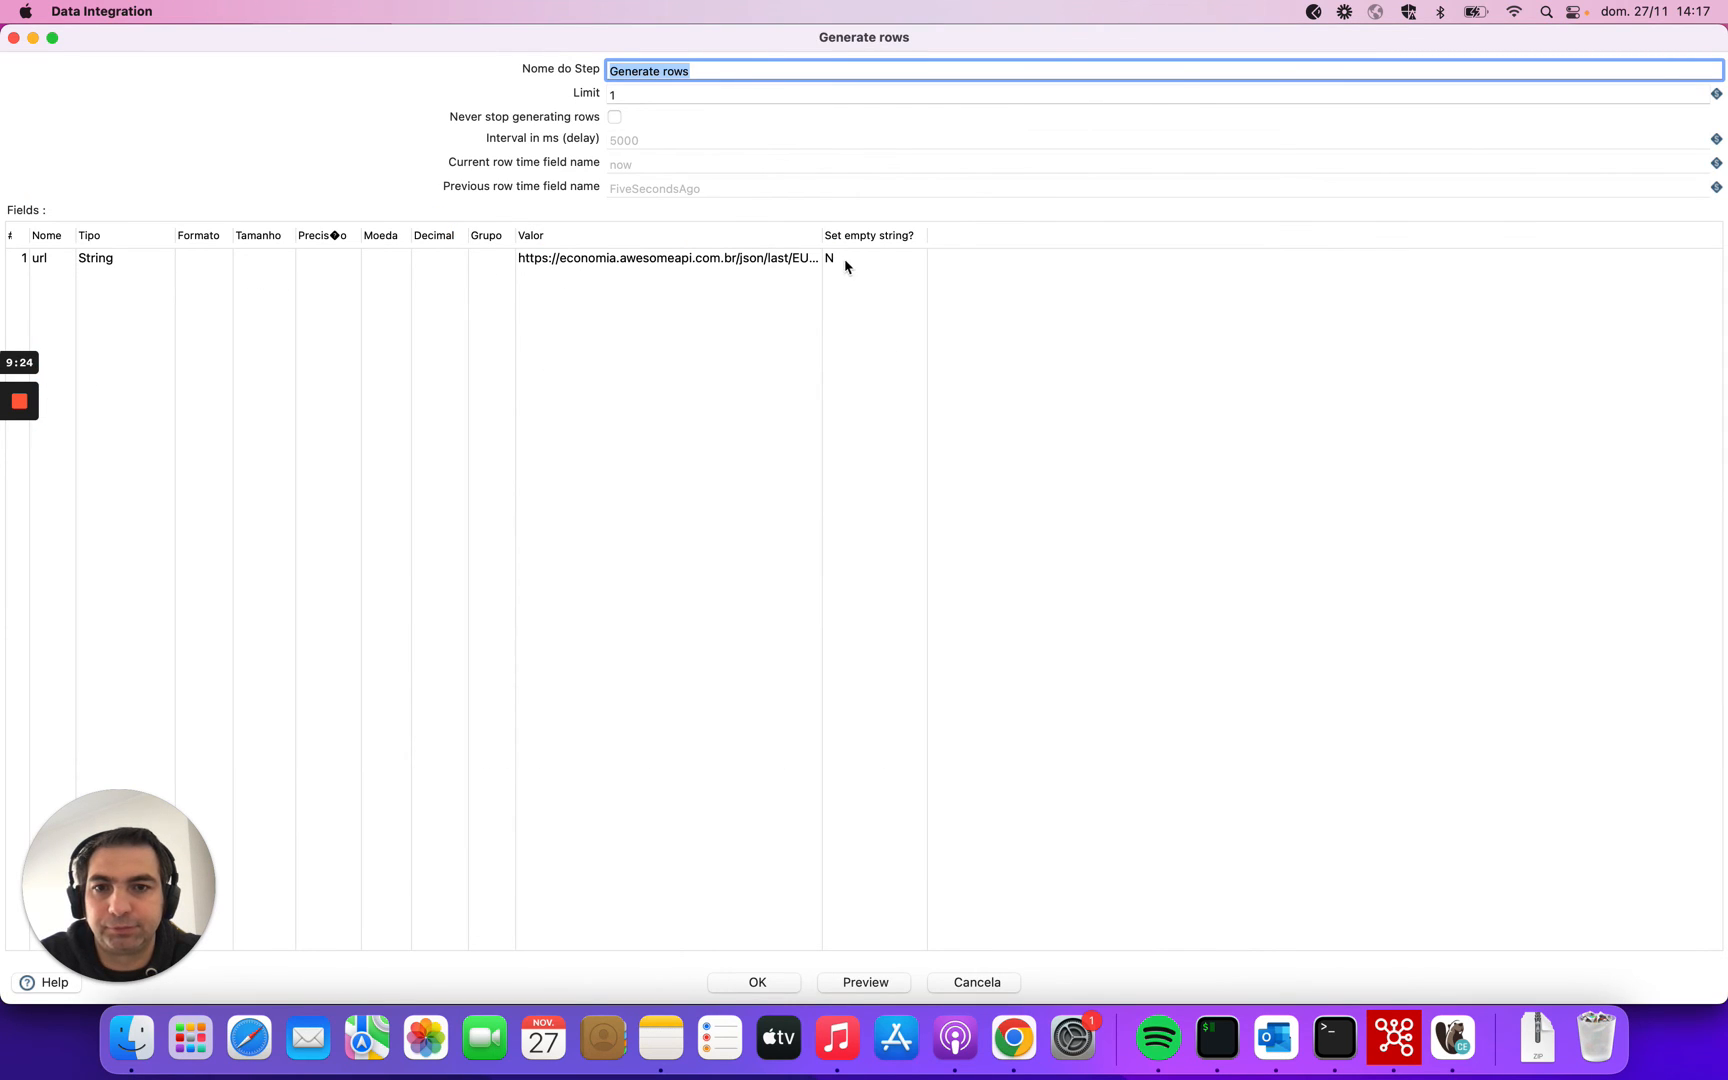
left_click_drag(822, 235, 876, 235)
left_click(752, 982)
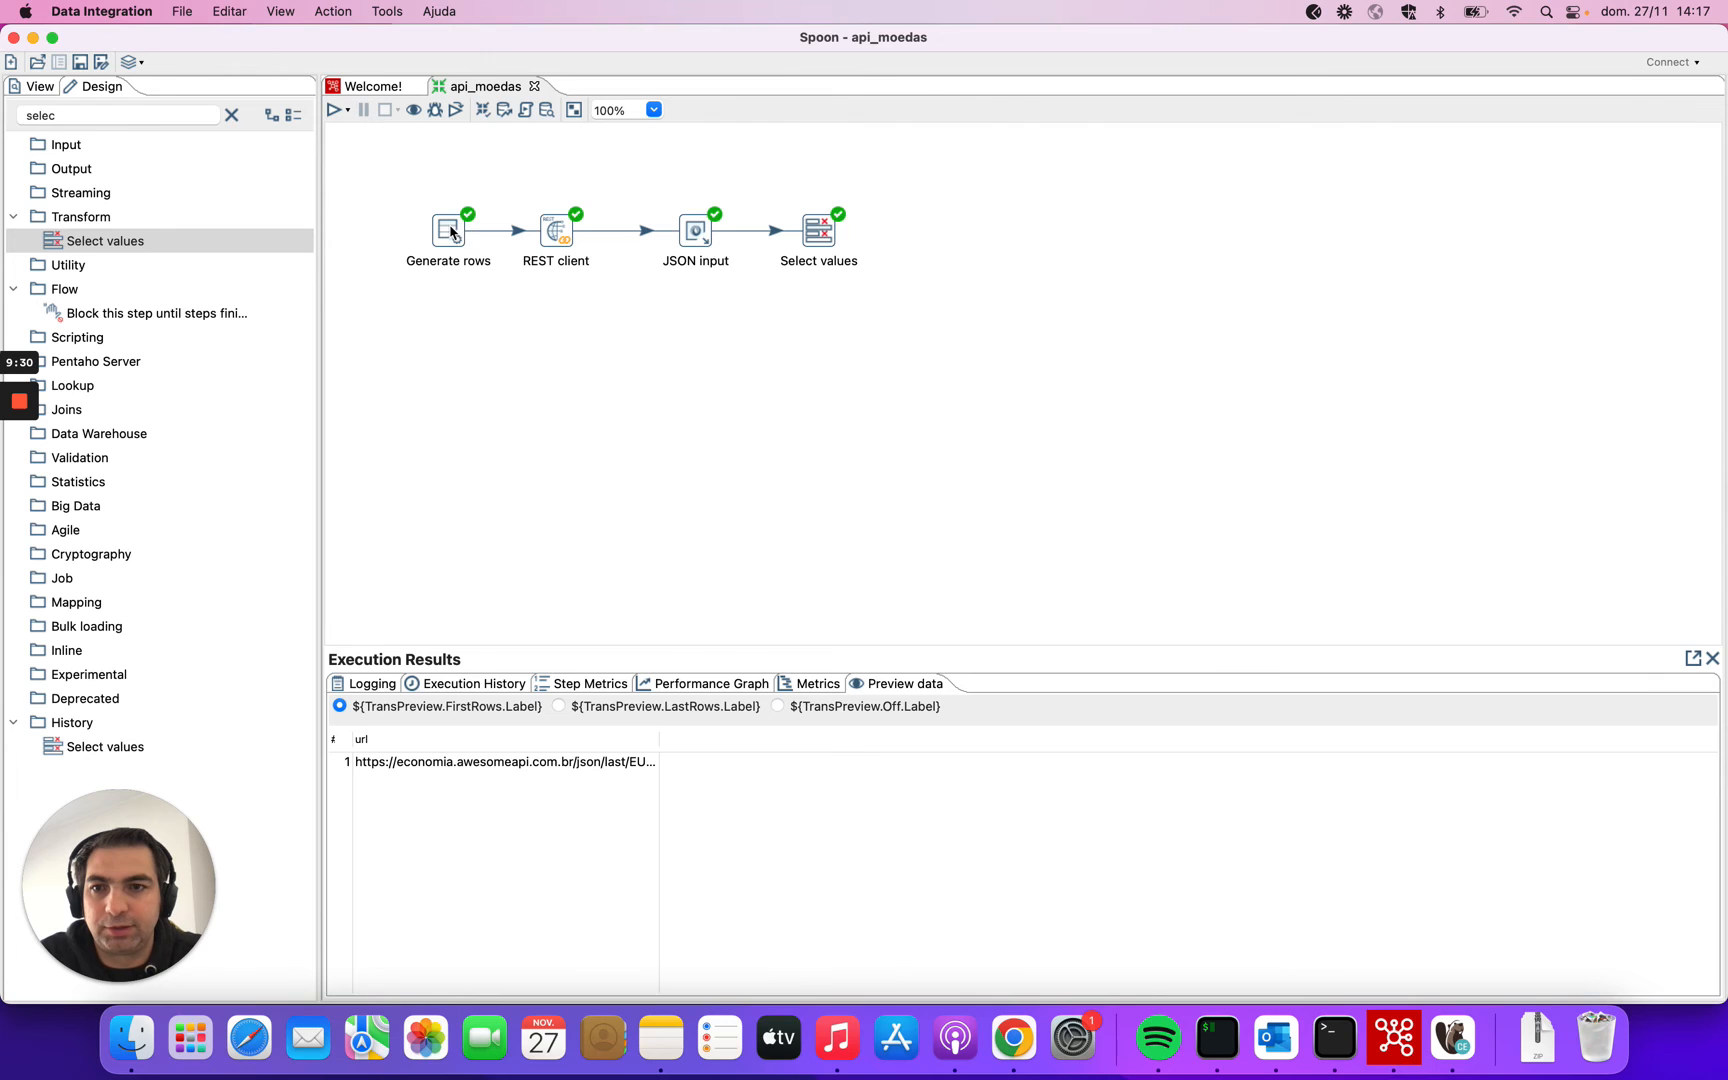
double_click(450, 231)
type("url")
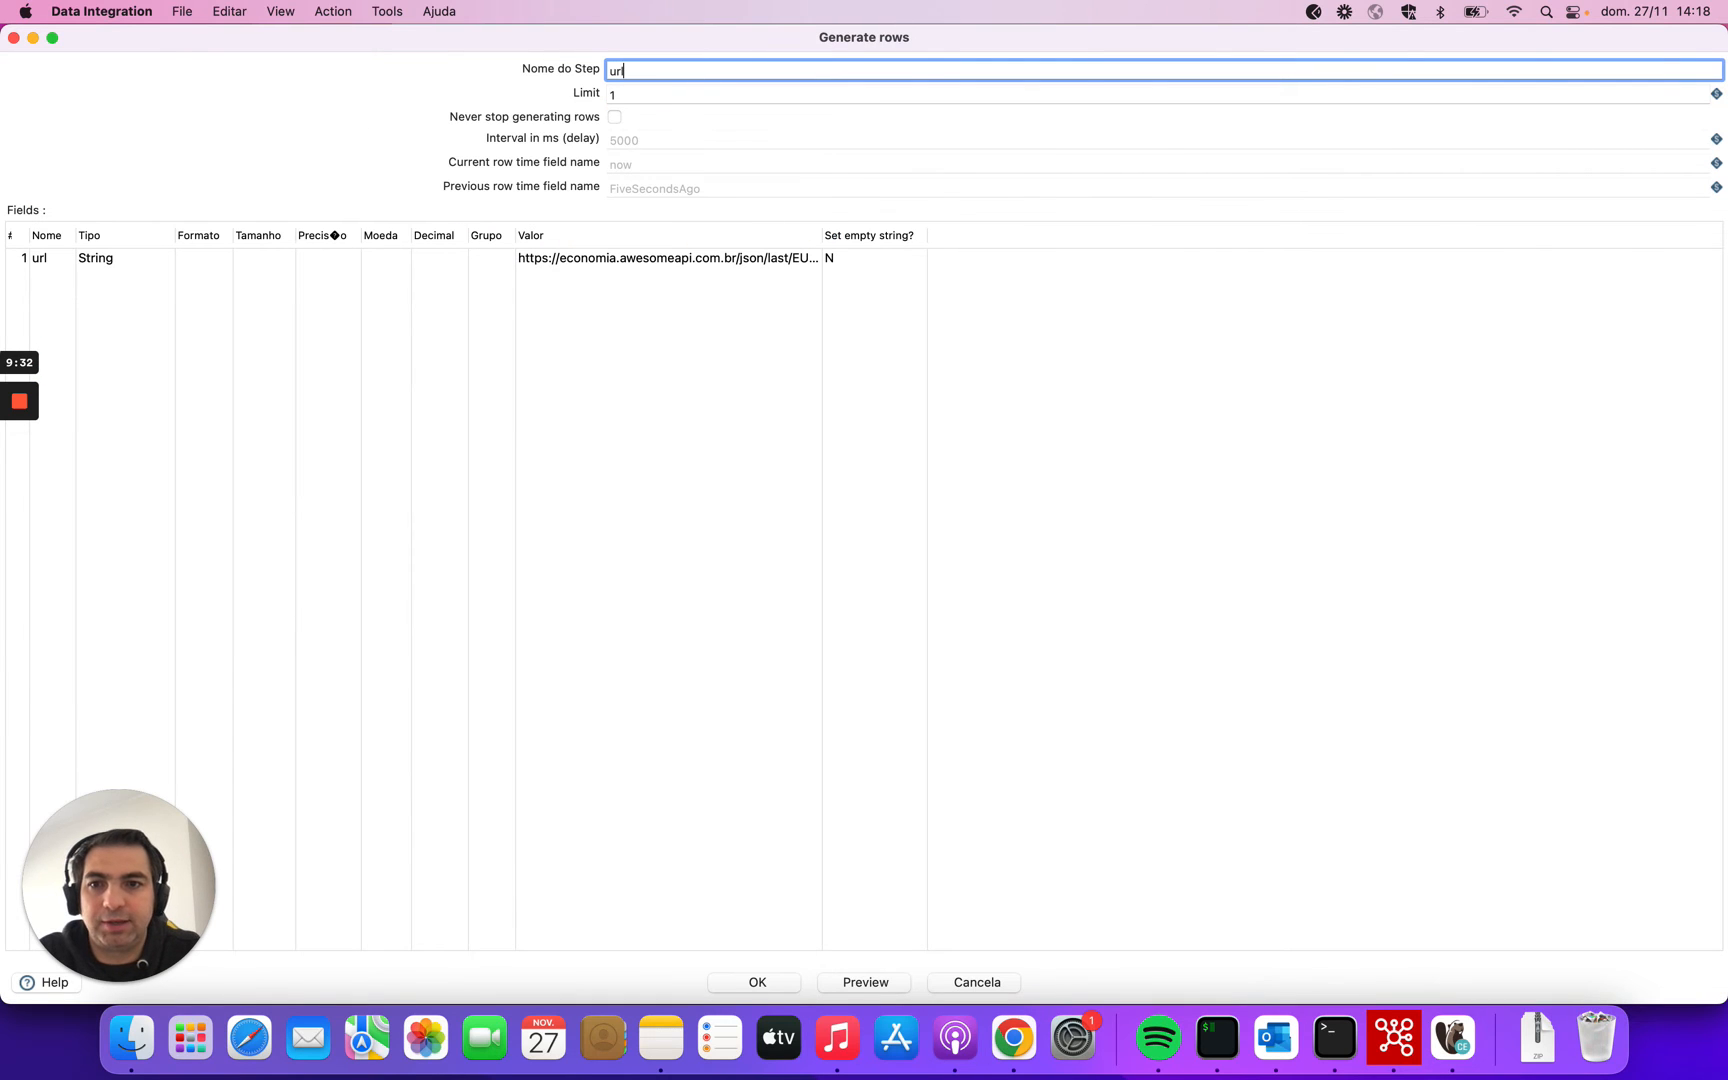
key("Return")
Rename the REST client step to rest_api.
left_click(556, 232)
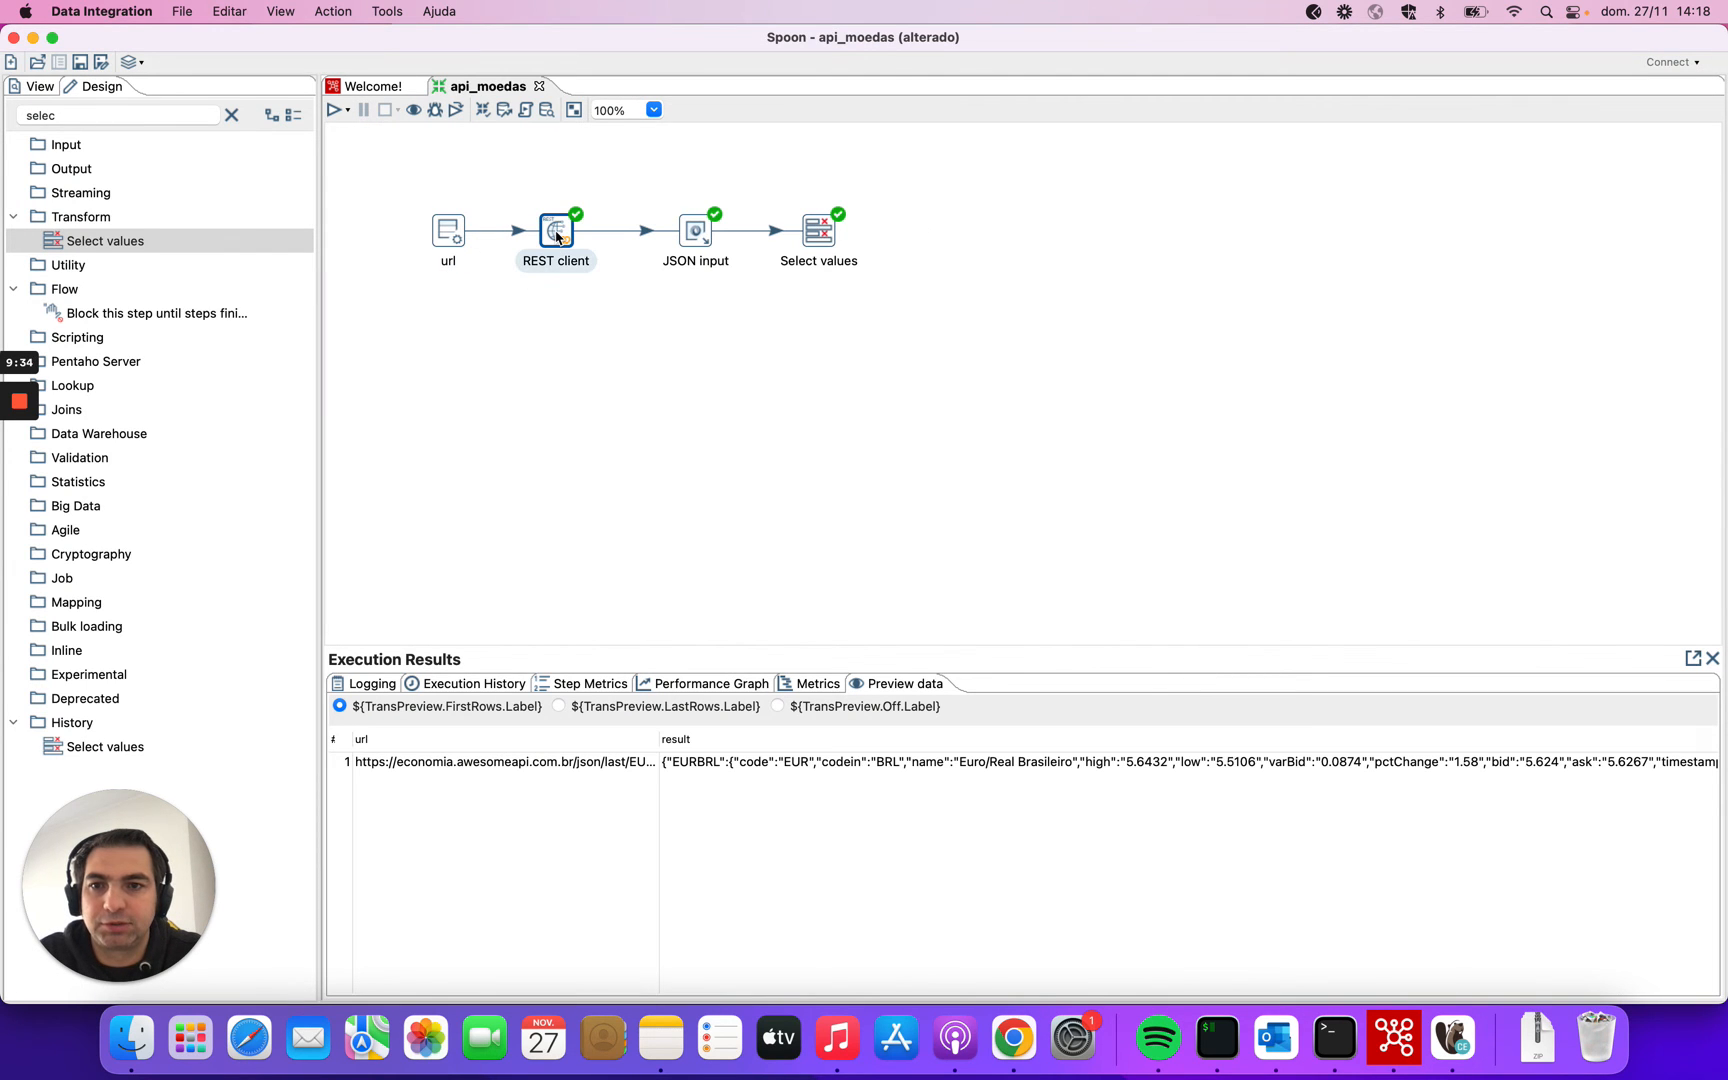
double_click(557, 234)
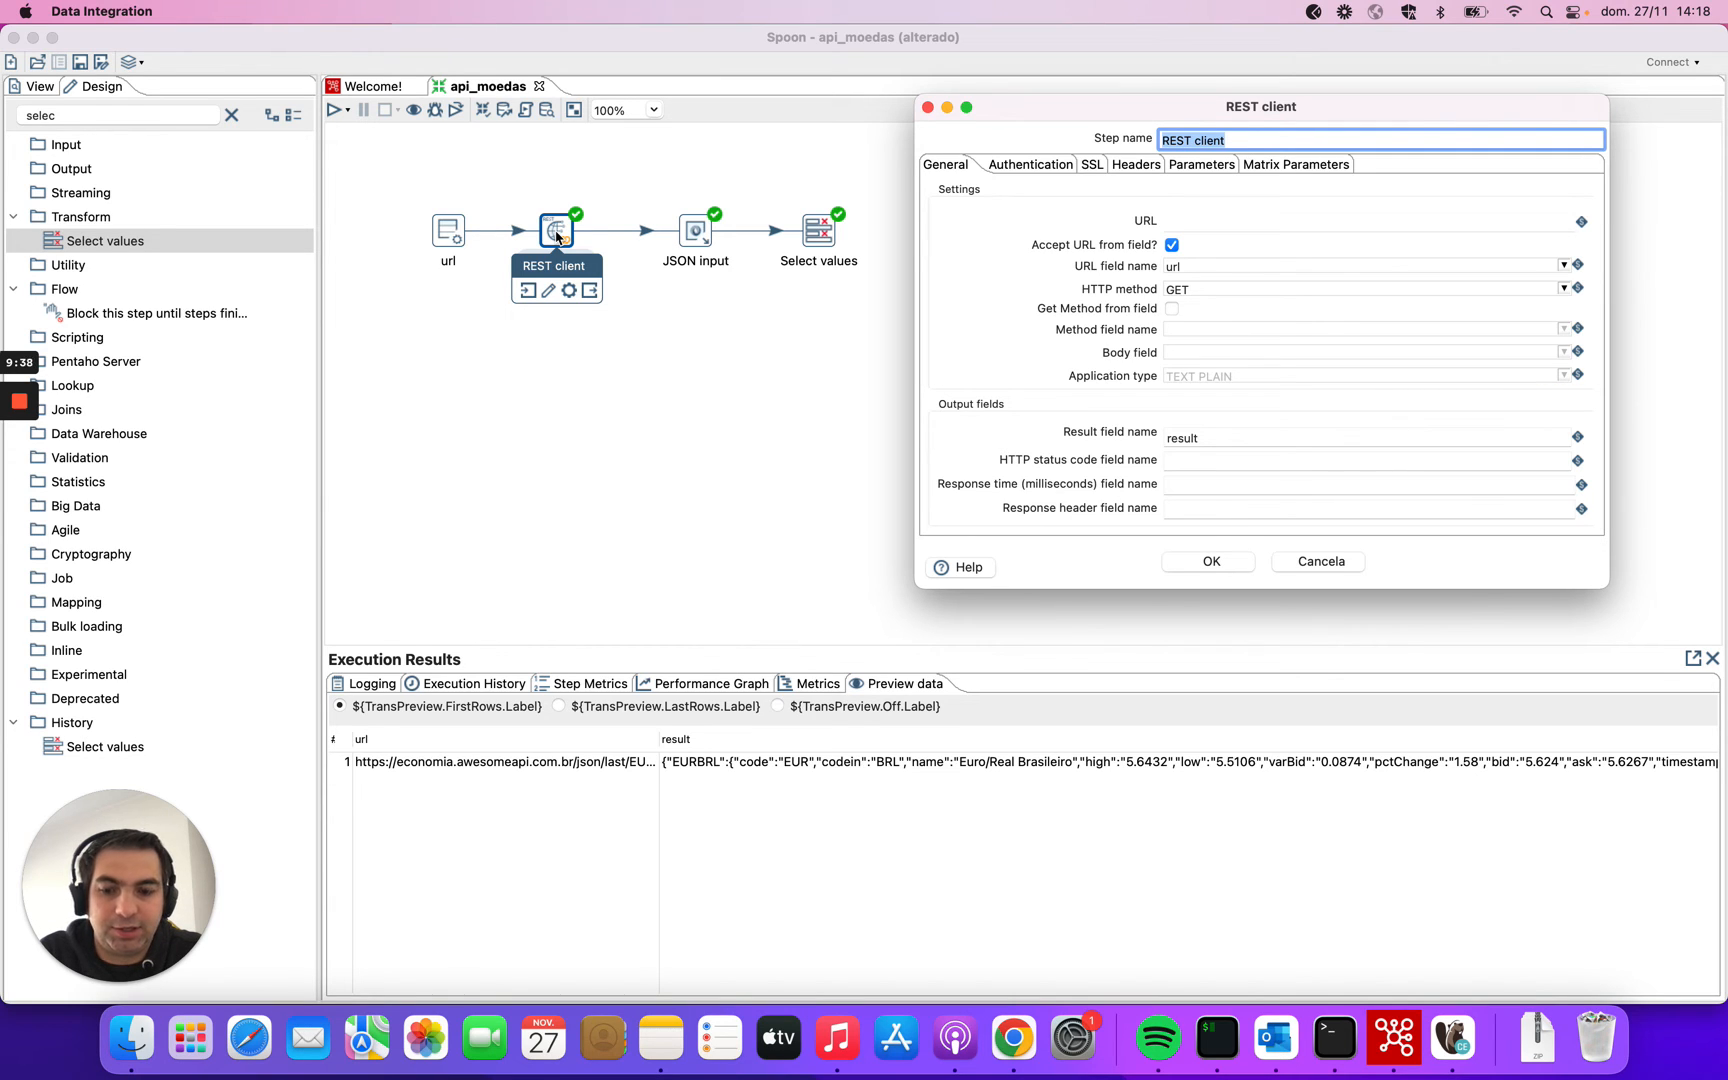
type("rest_api")
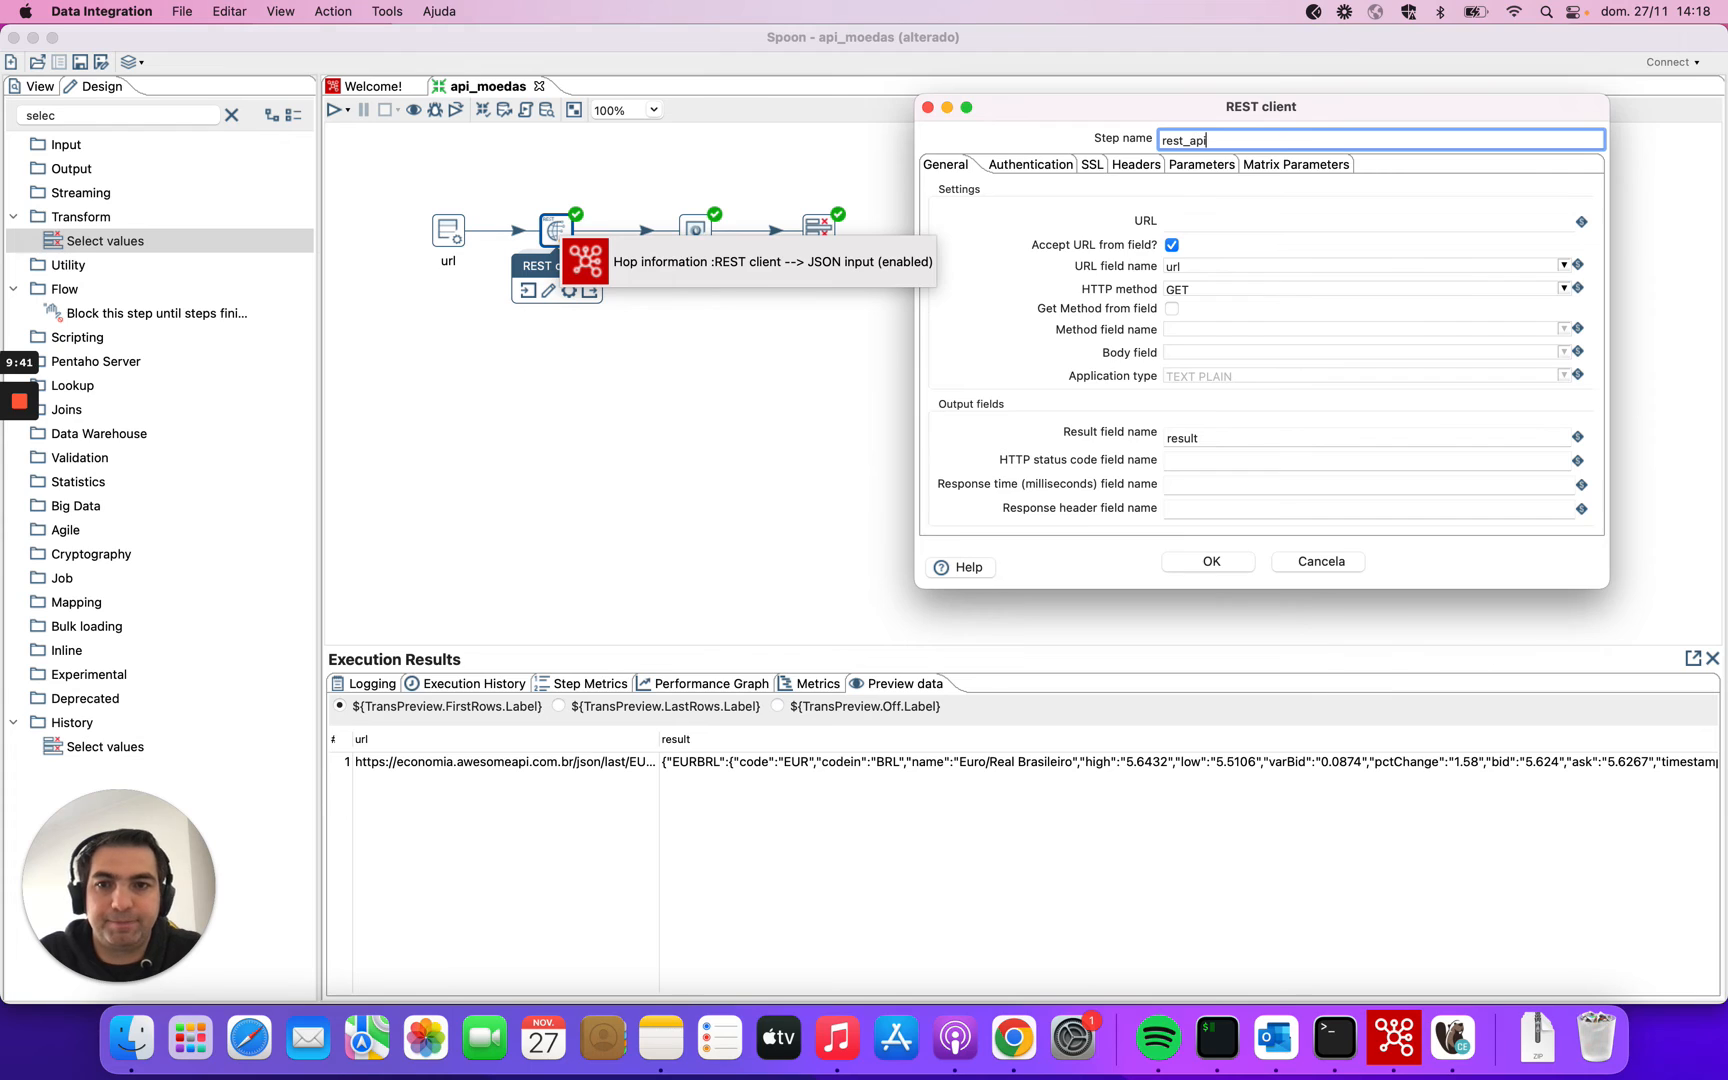
key("Return")
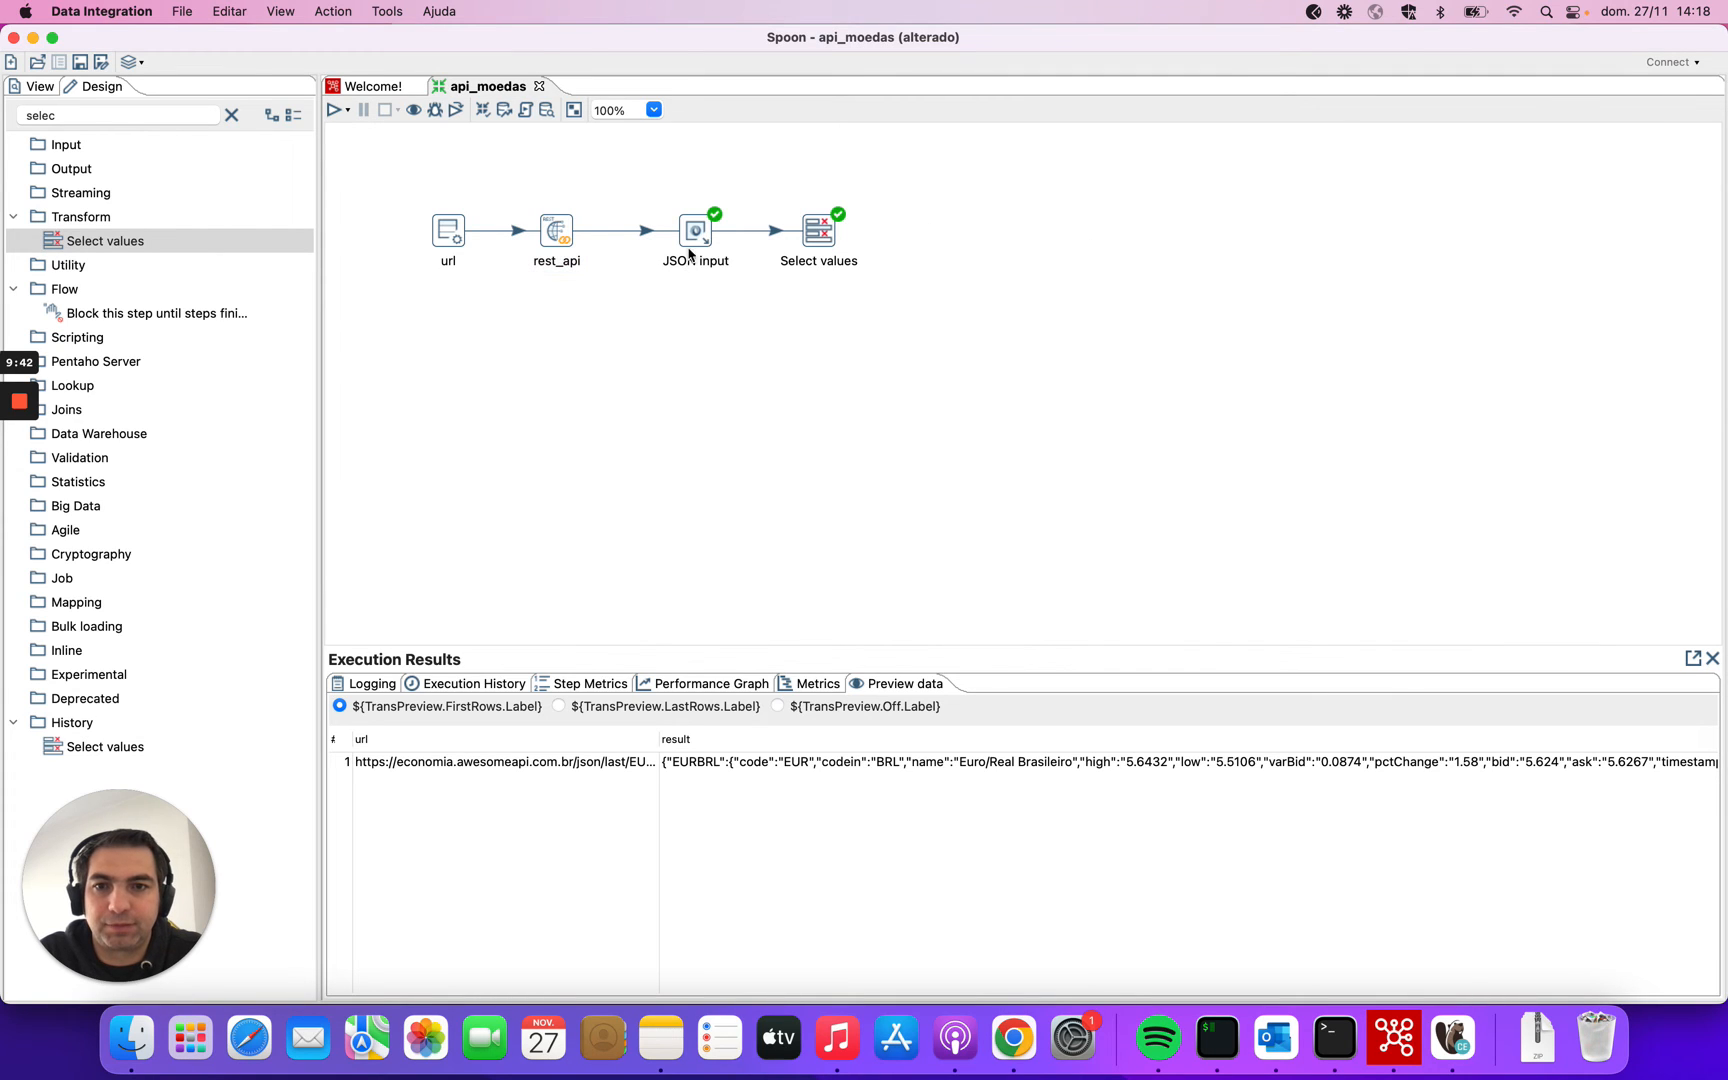
Rename the JSON input step to read_json.
double_click(690, 236)
type("read_")
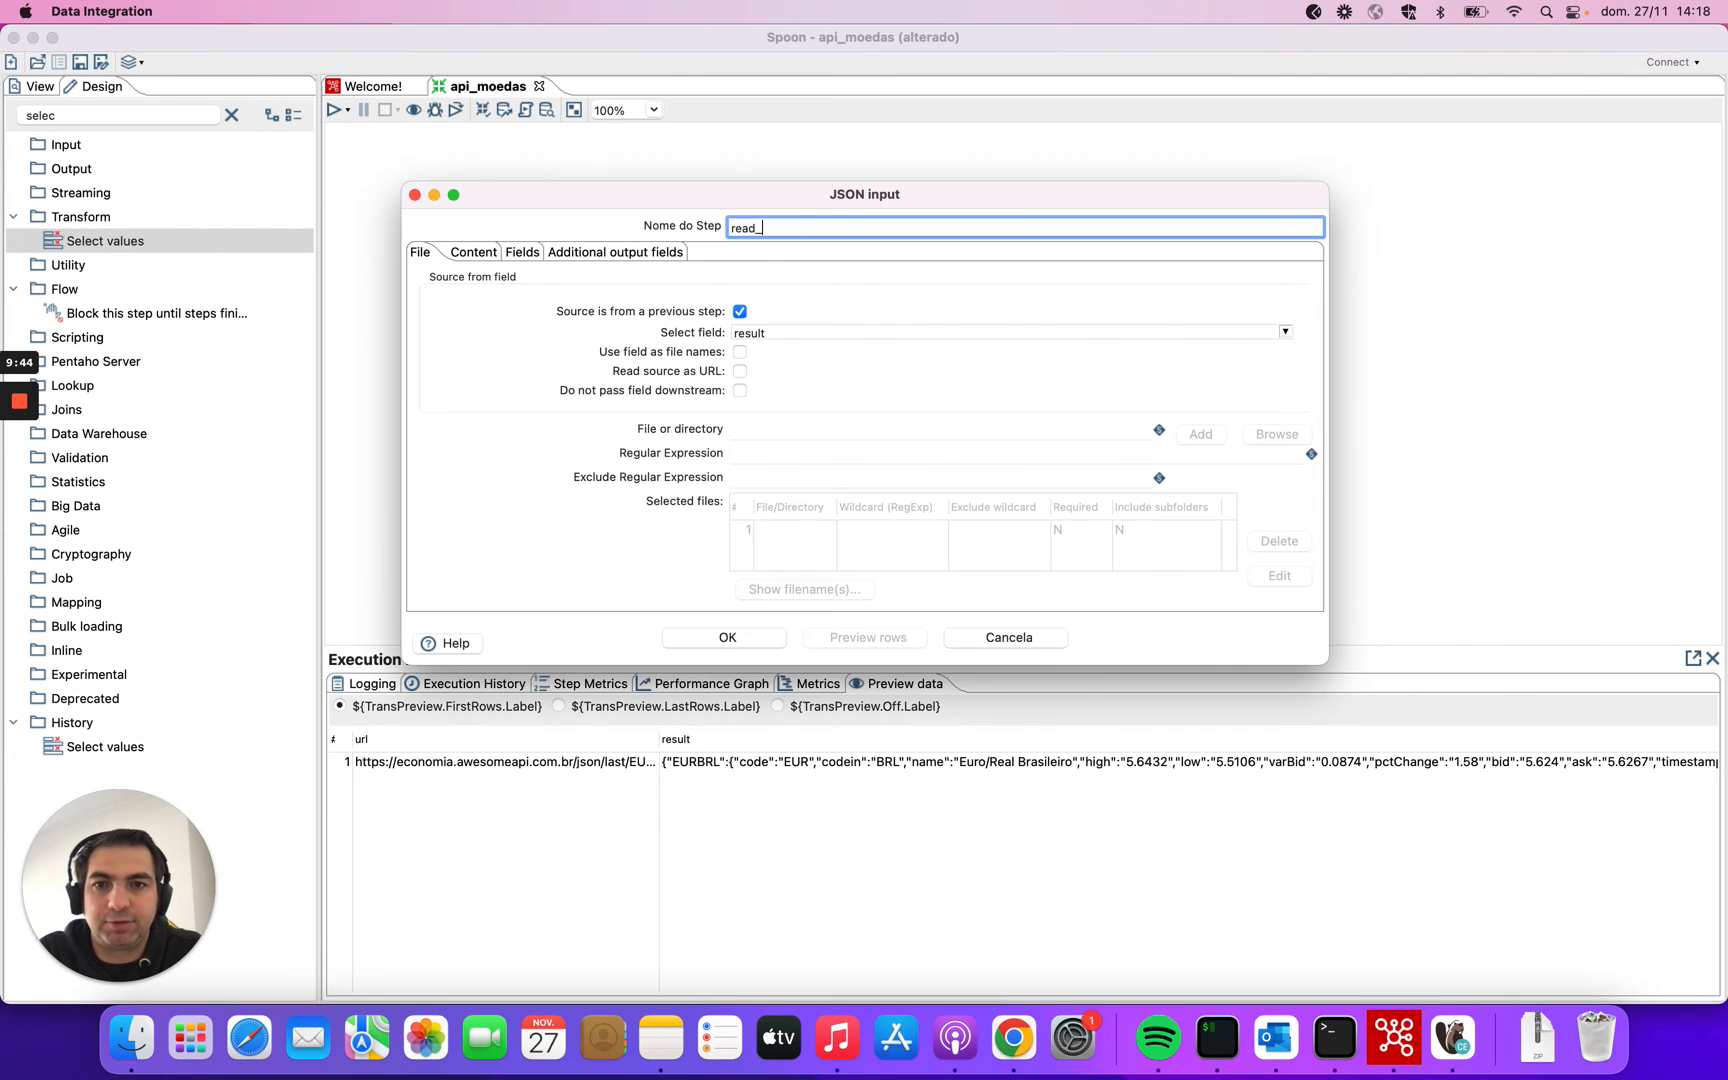
type("json")
key("Return")
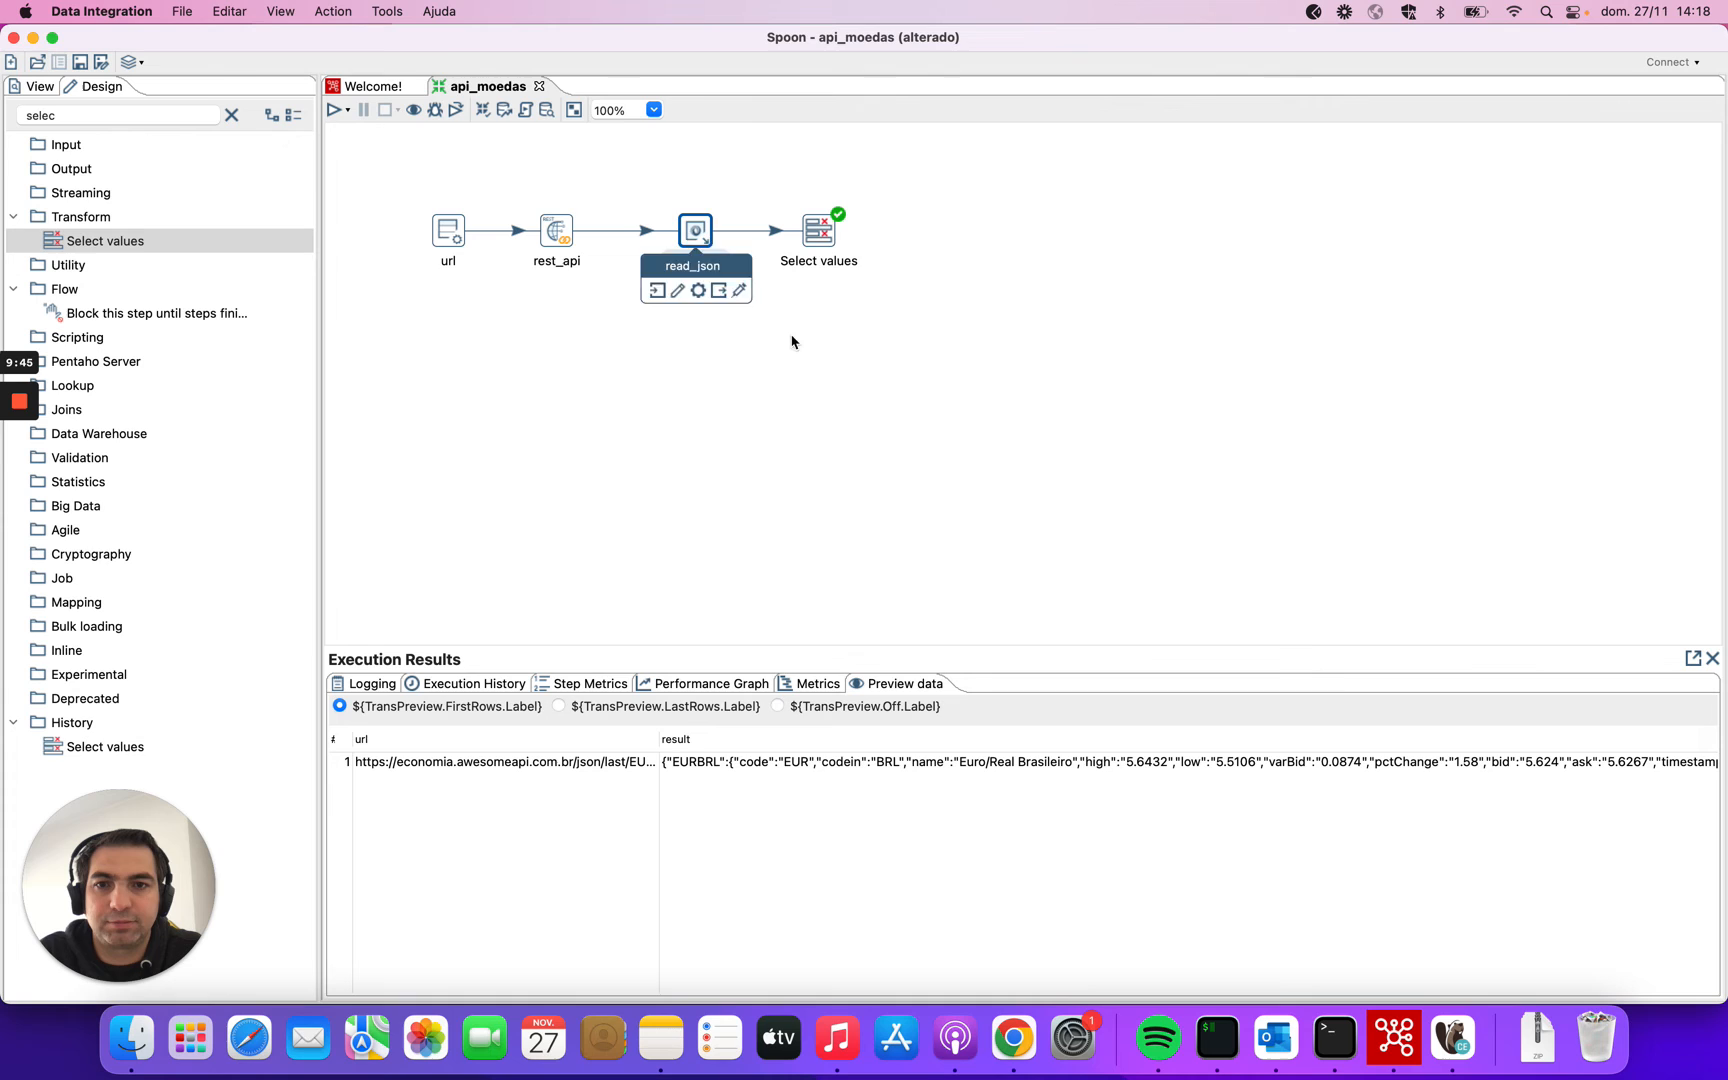
Rename the Select values step to slt.
double_click(815, 235)
type("s")
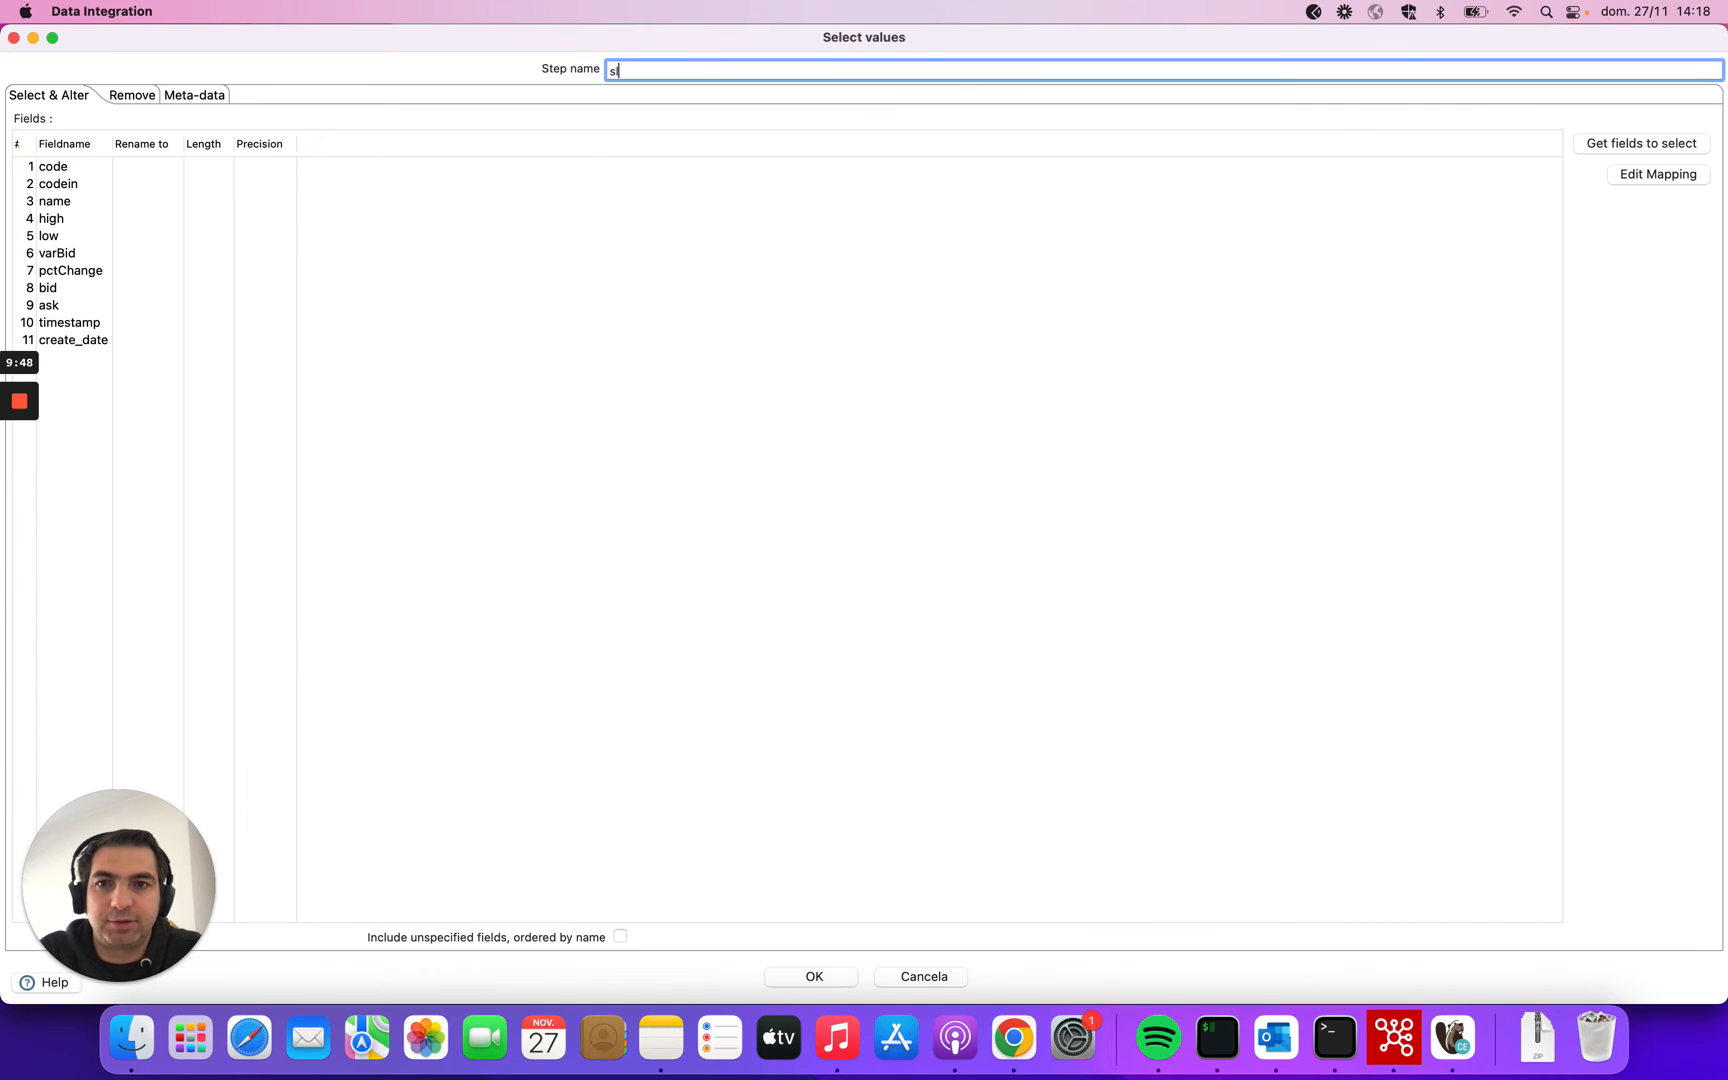
type("lt")
key("Return")
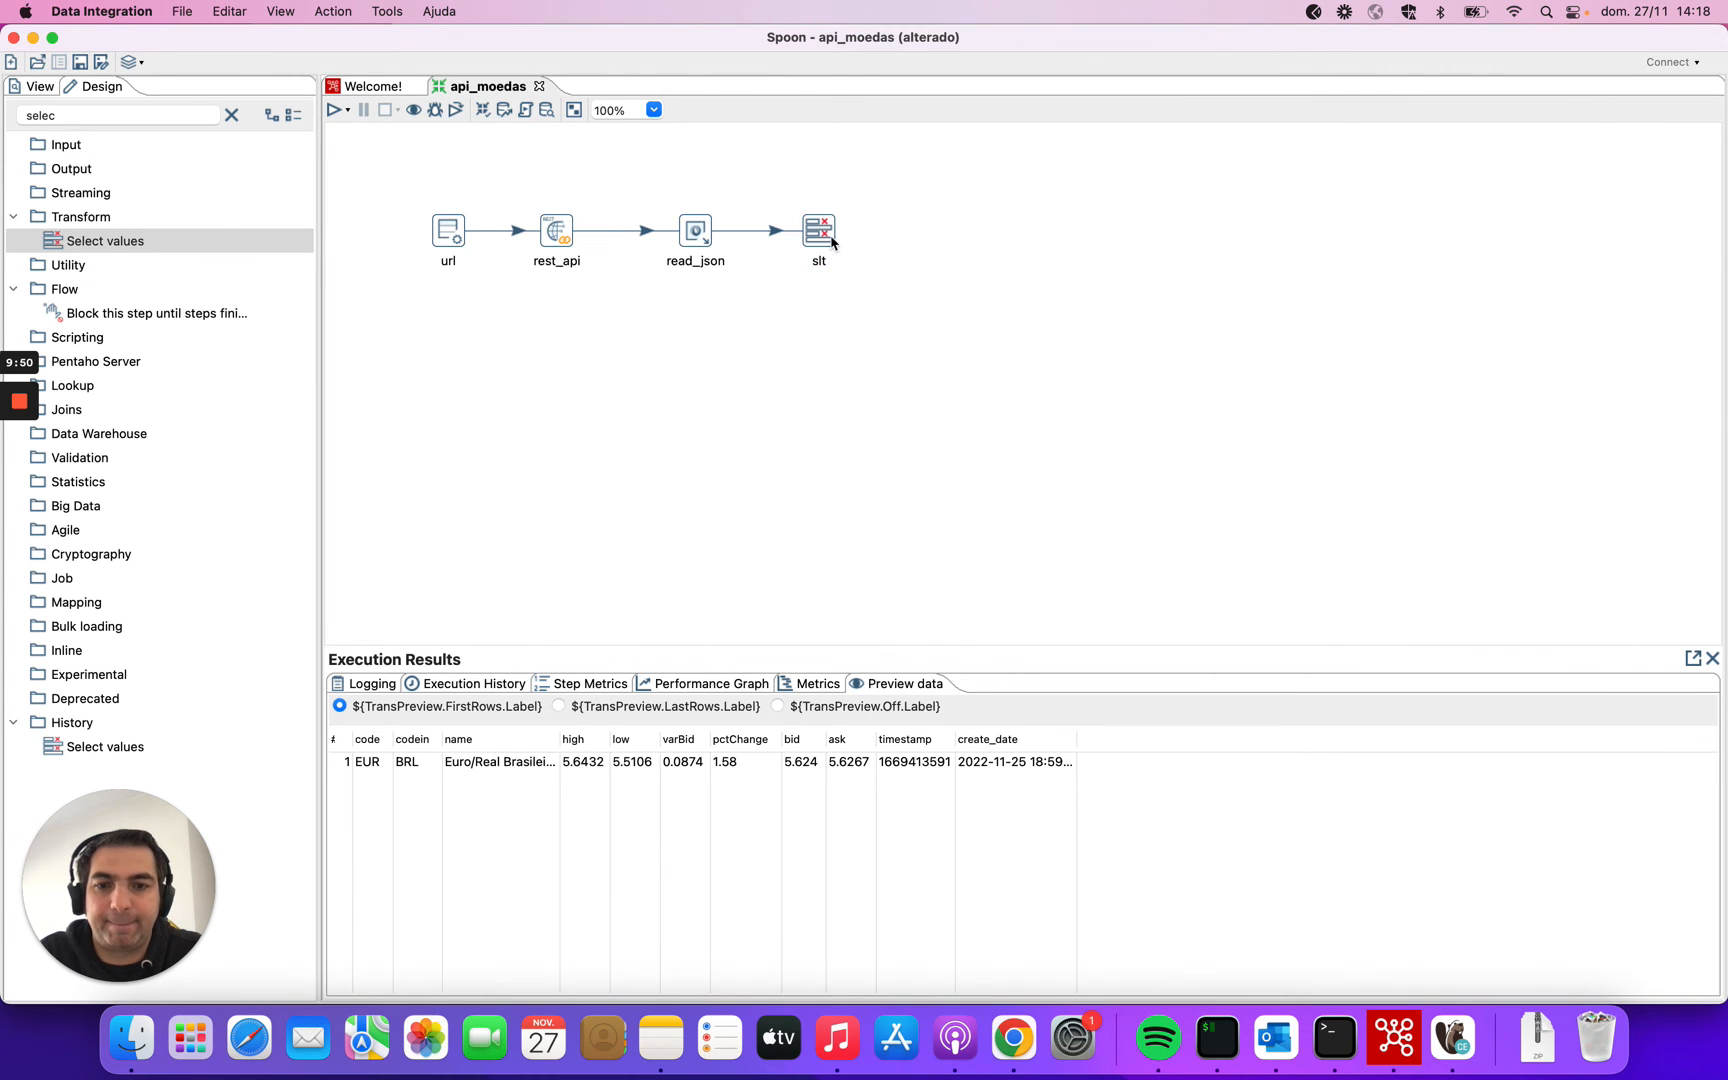
Run the transformation with the Pentaho local configuration and preview the slt output, resizing the name and create_date columns to show their full values.
left_click(334, 110)
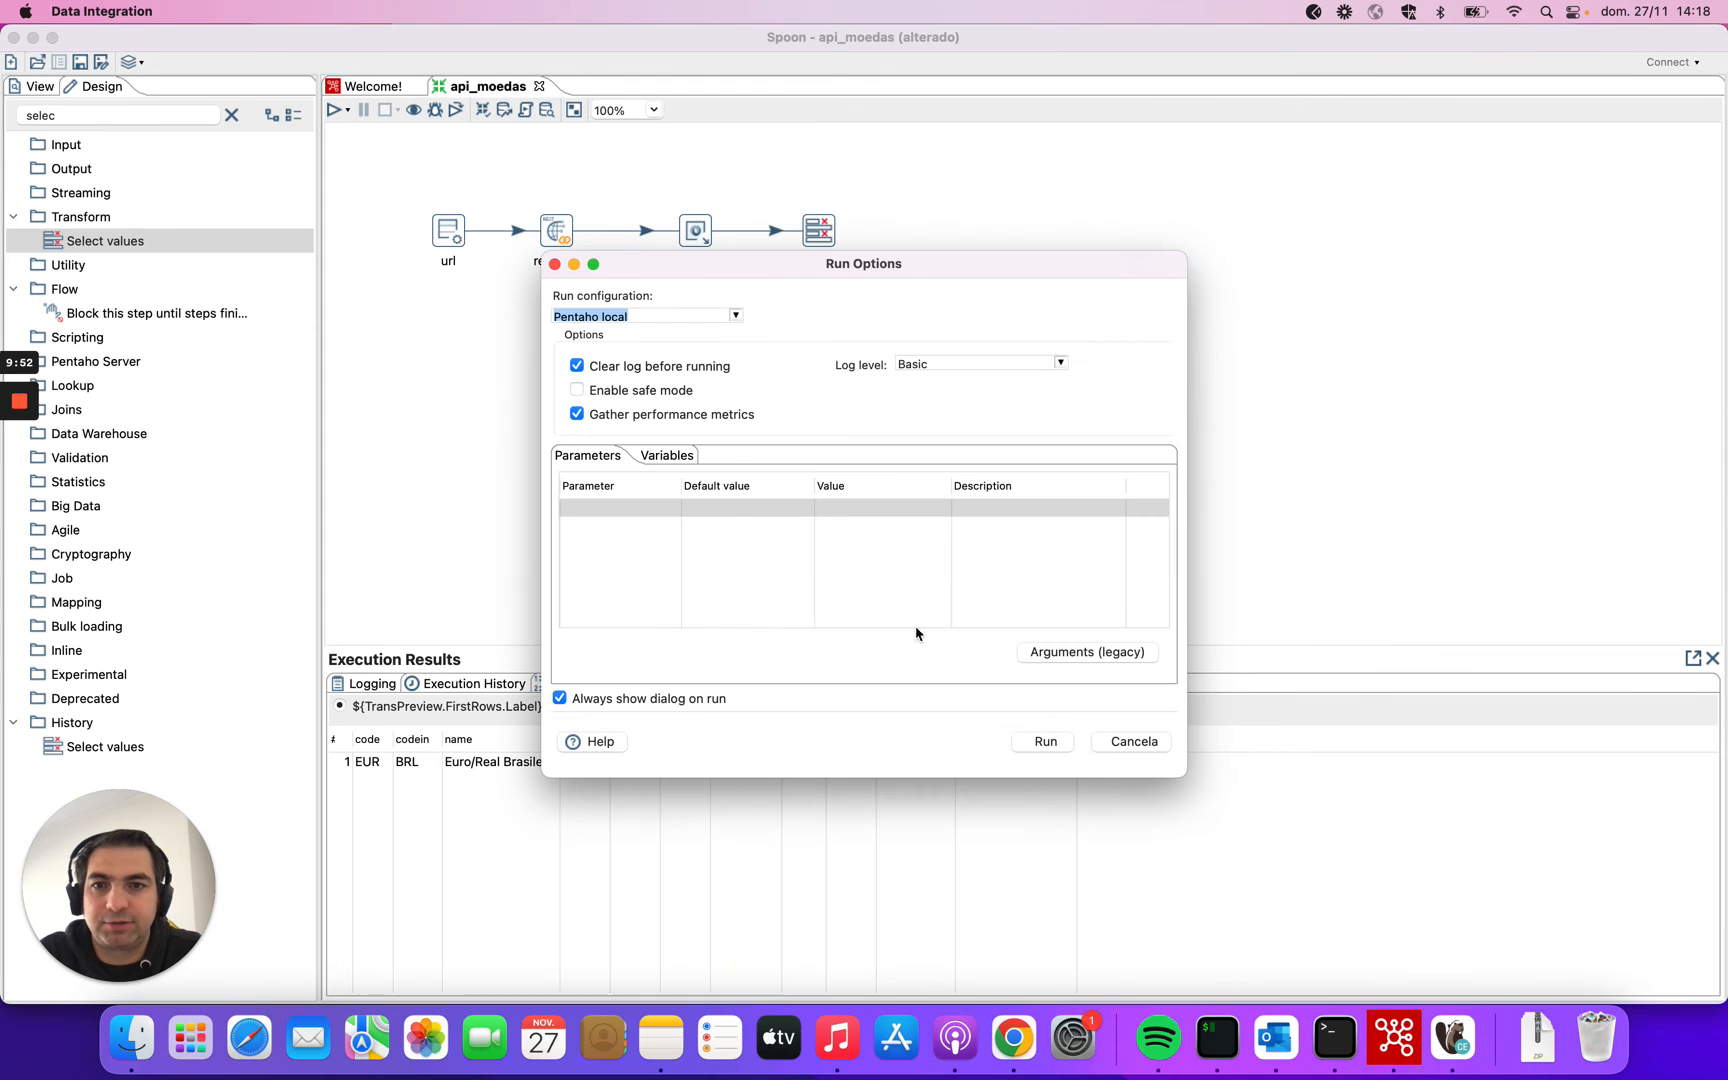
left_click(1062, 749)
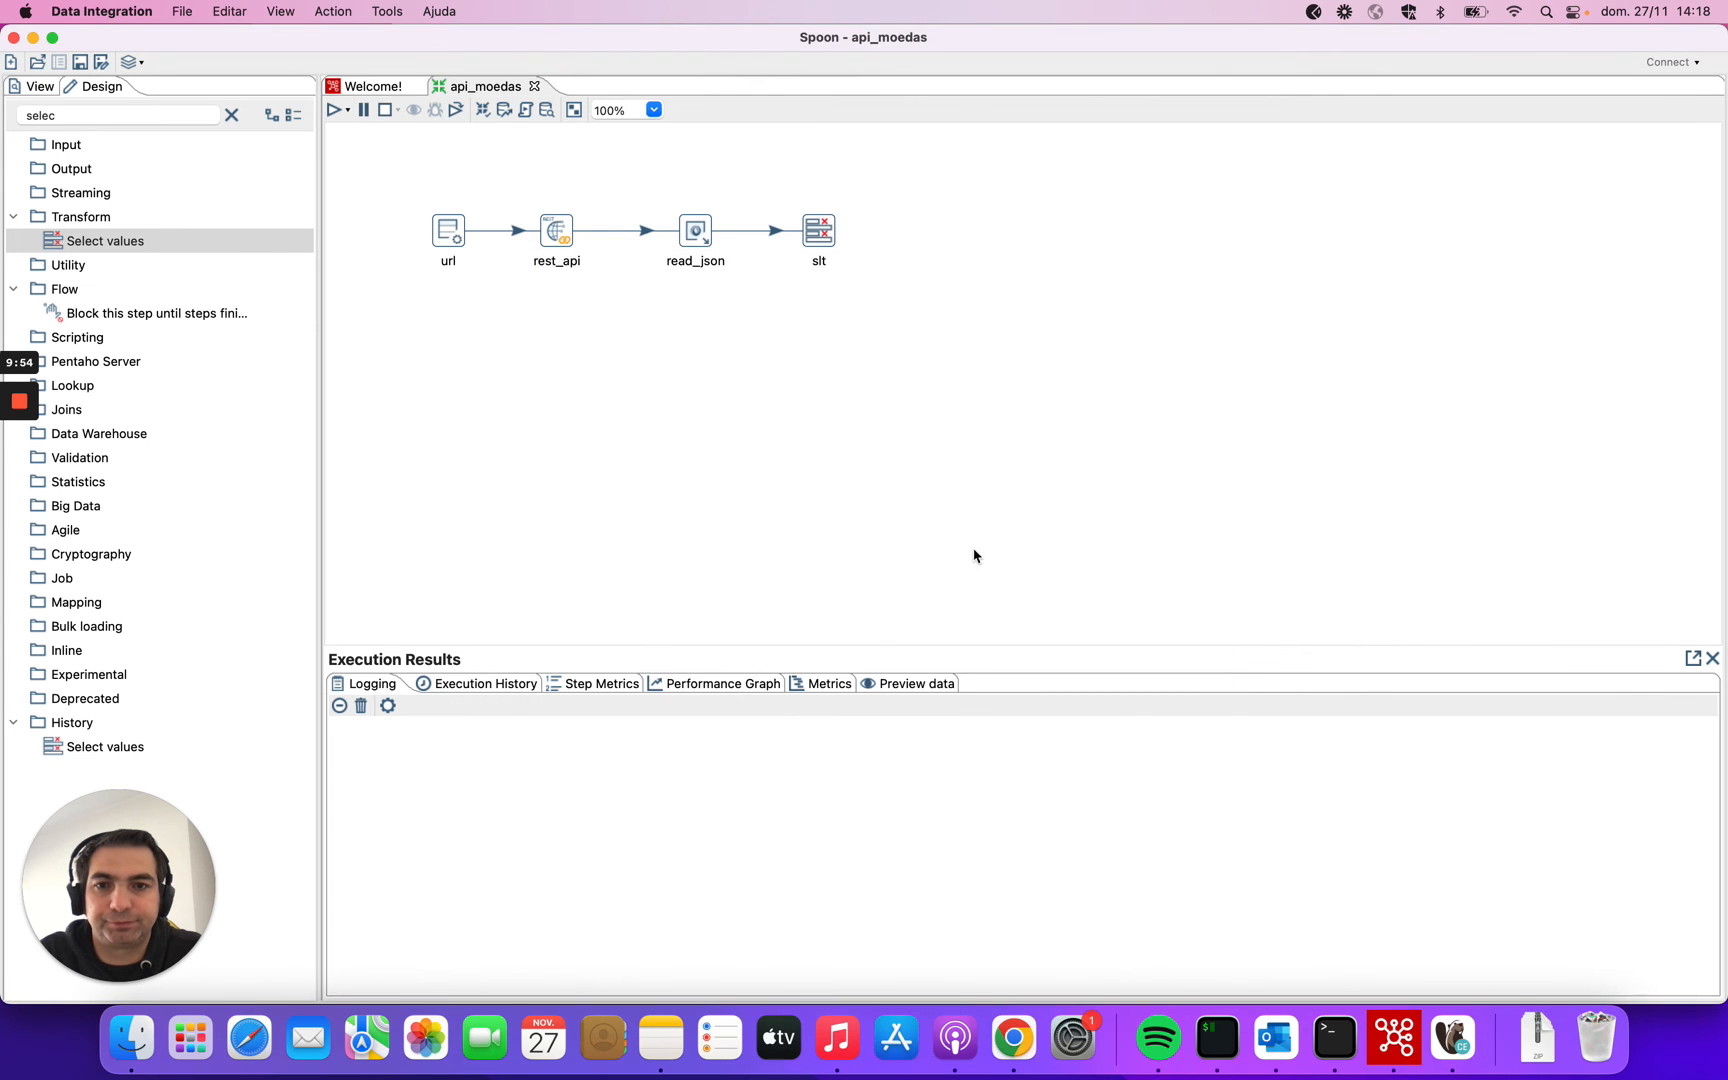
left_click(938, 686)
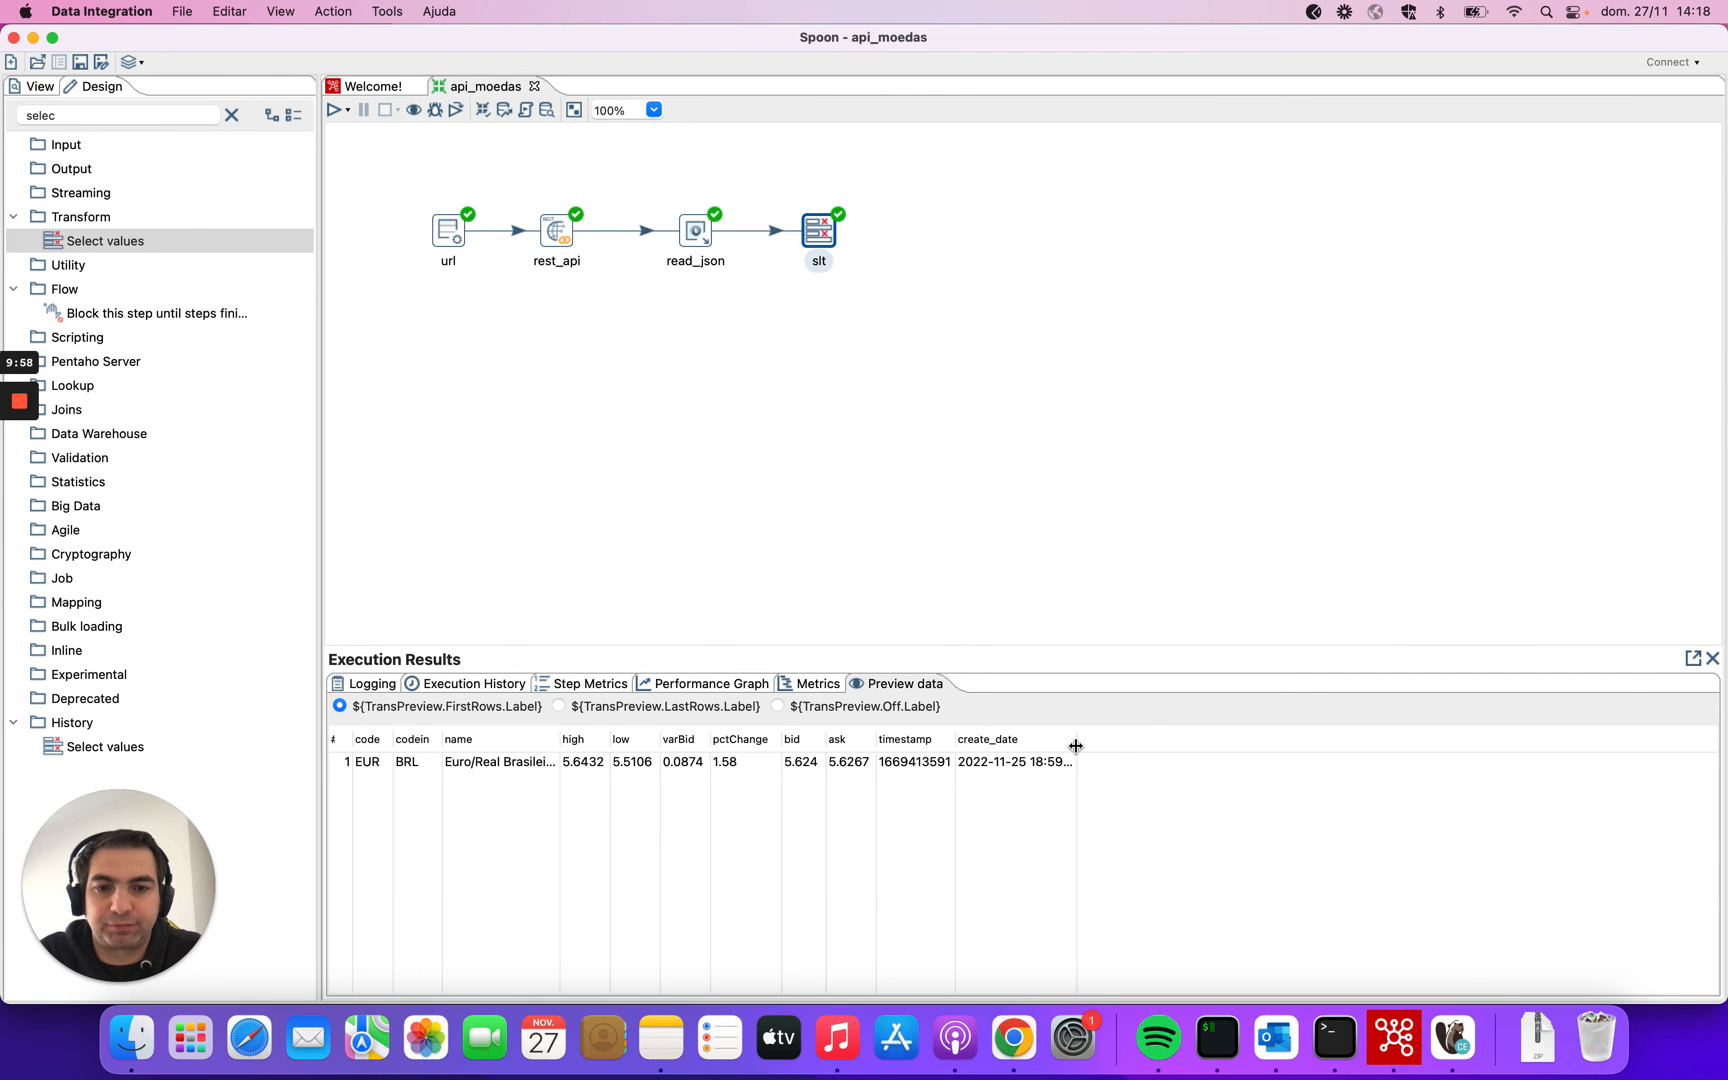
left_click_drag(1076, 745, 1138, 745)
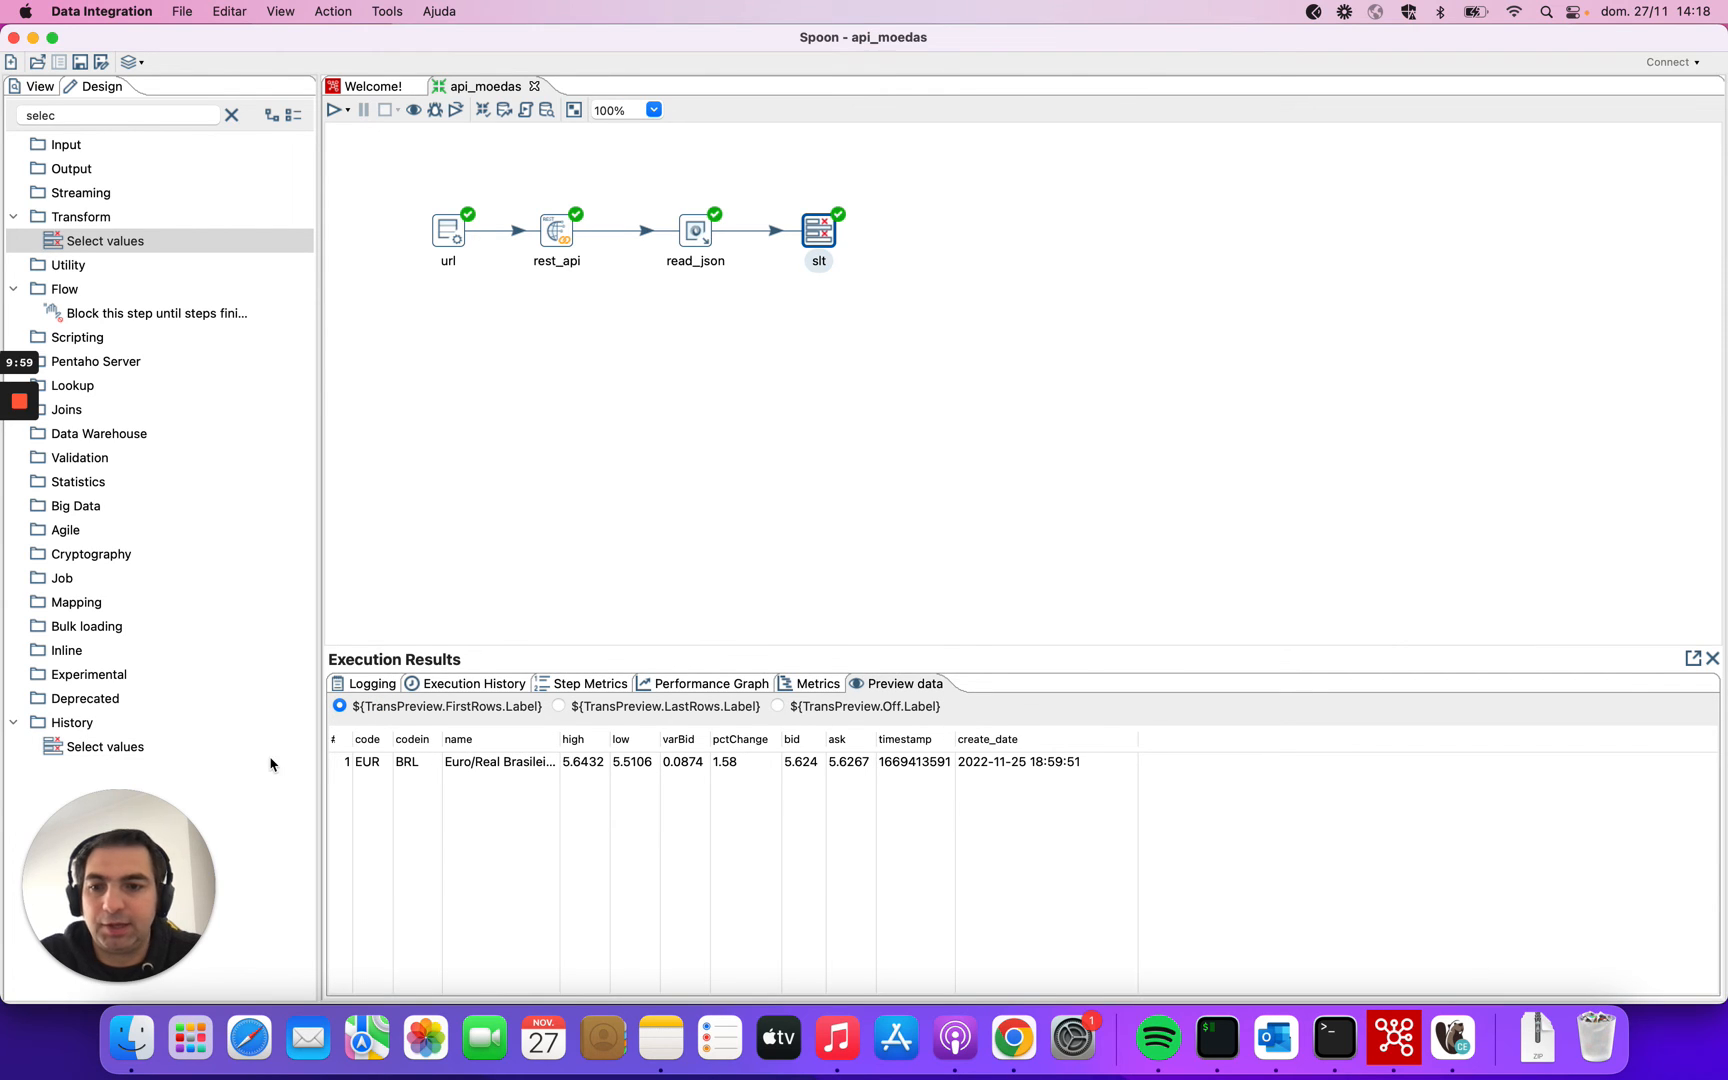
left_click(352, 766)
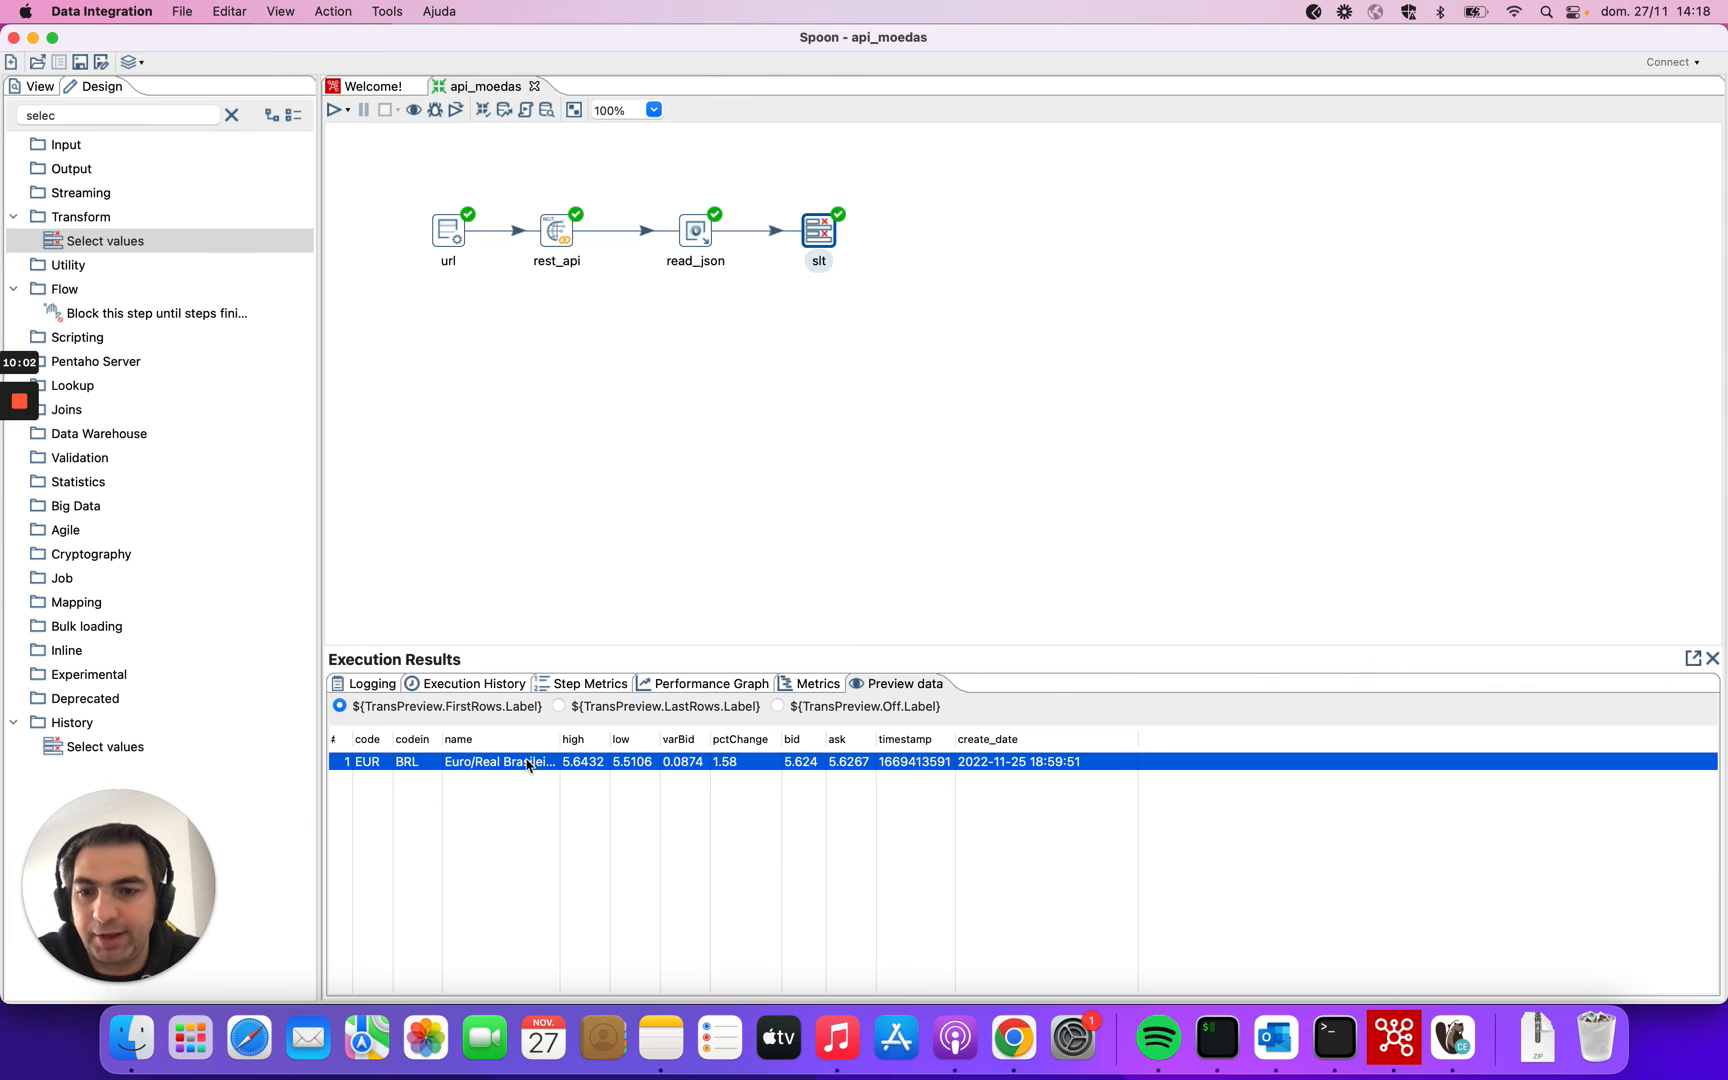
left_click_drag(562, 739, 630, 739)
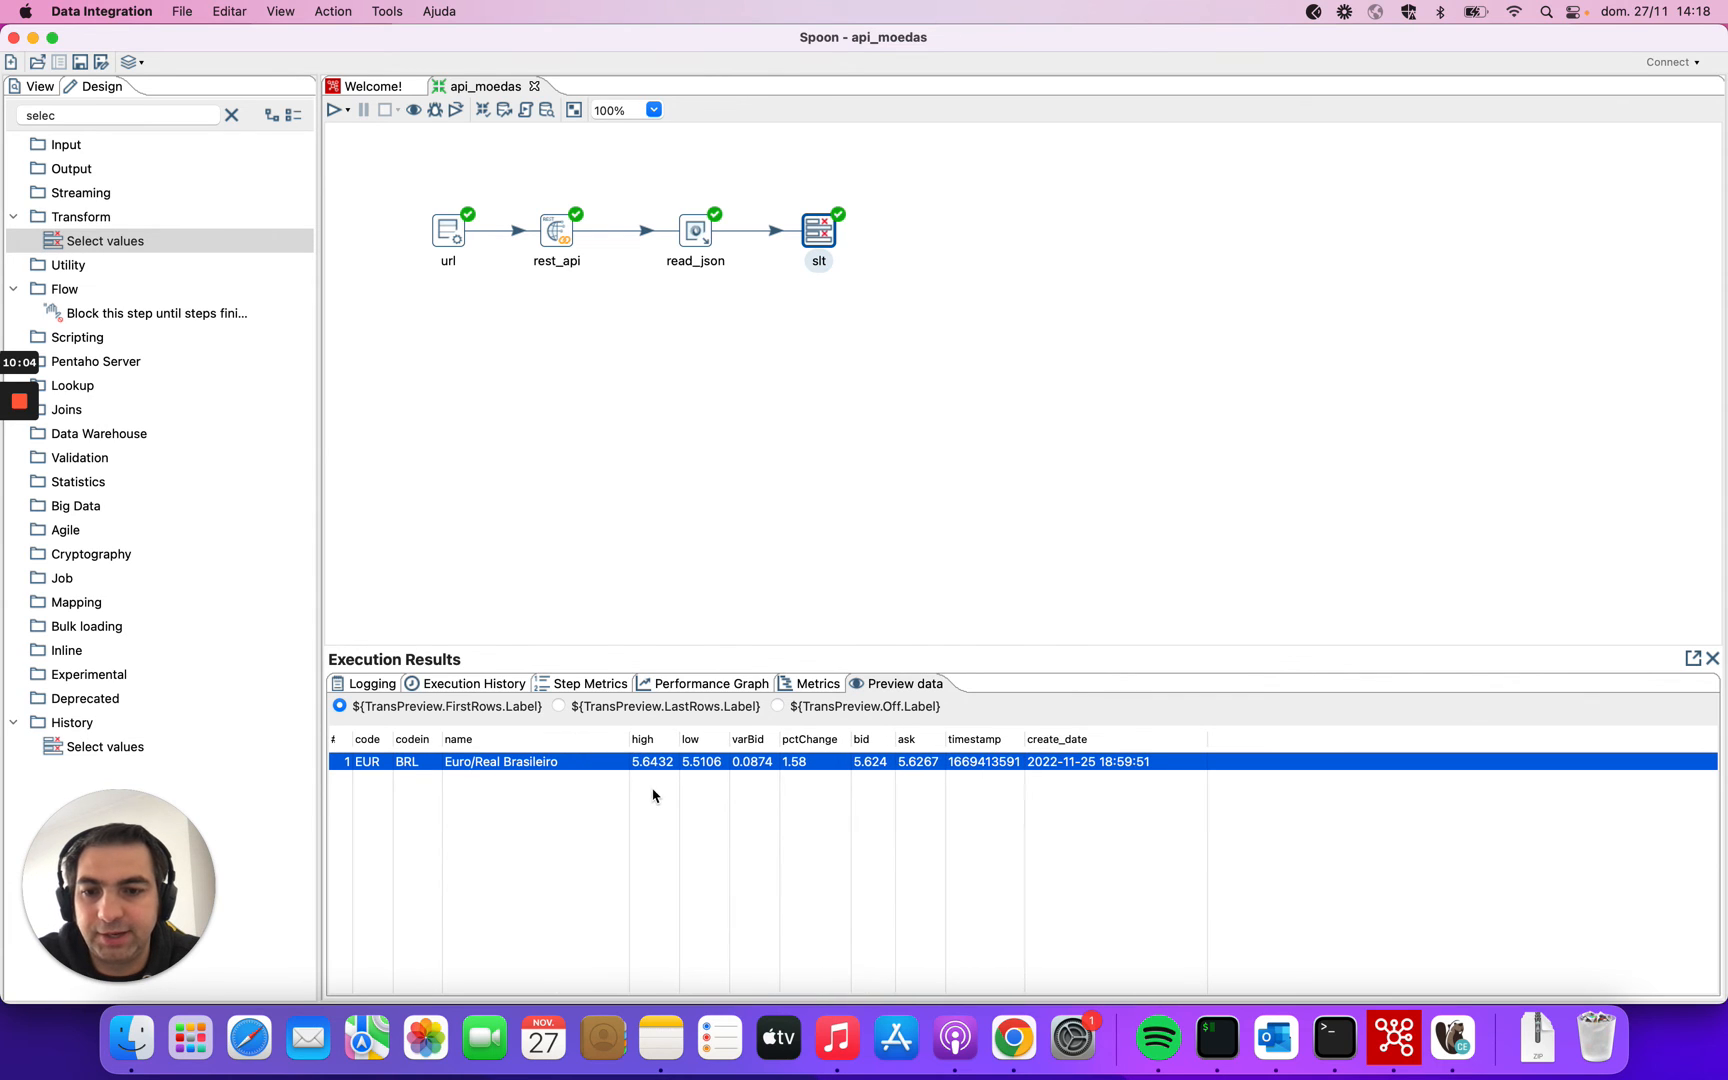
left_click(663, 775)
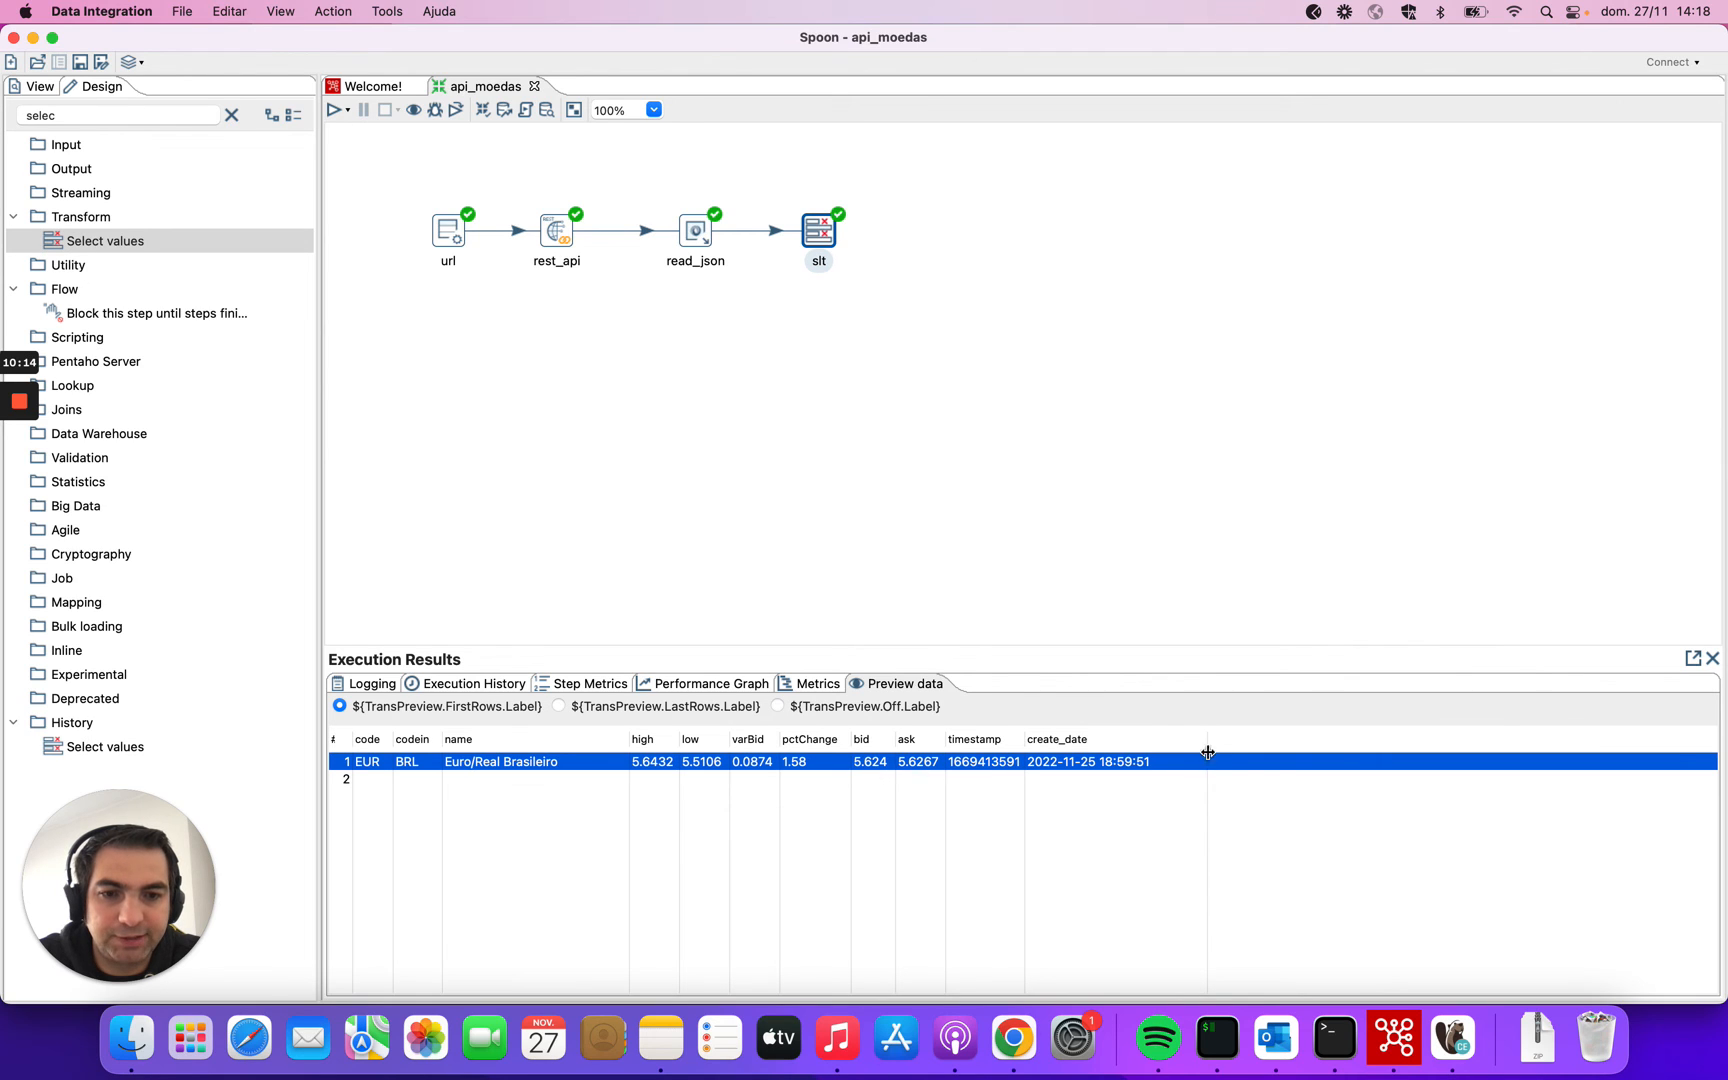
left_click_drag(1207, 746, 1169, 749)
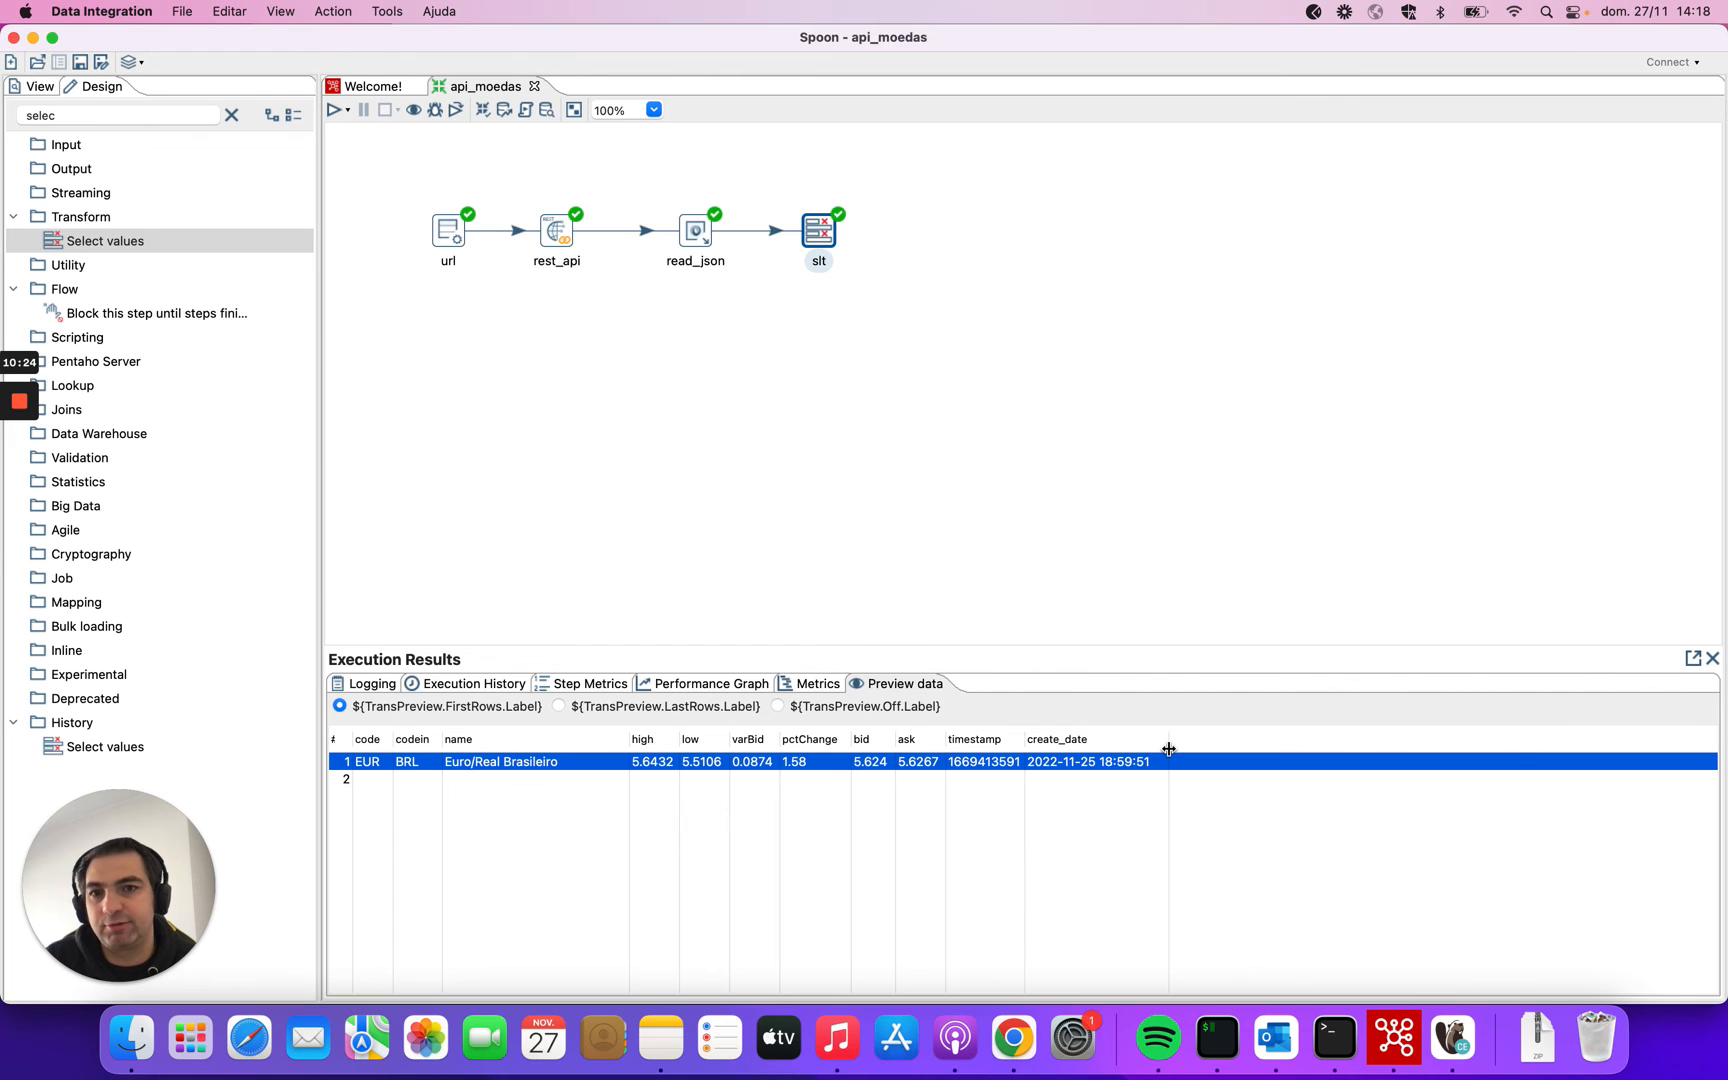
left_click(1259, 533)
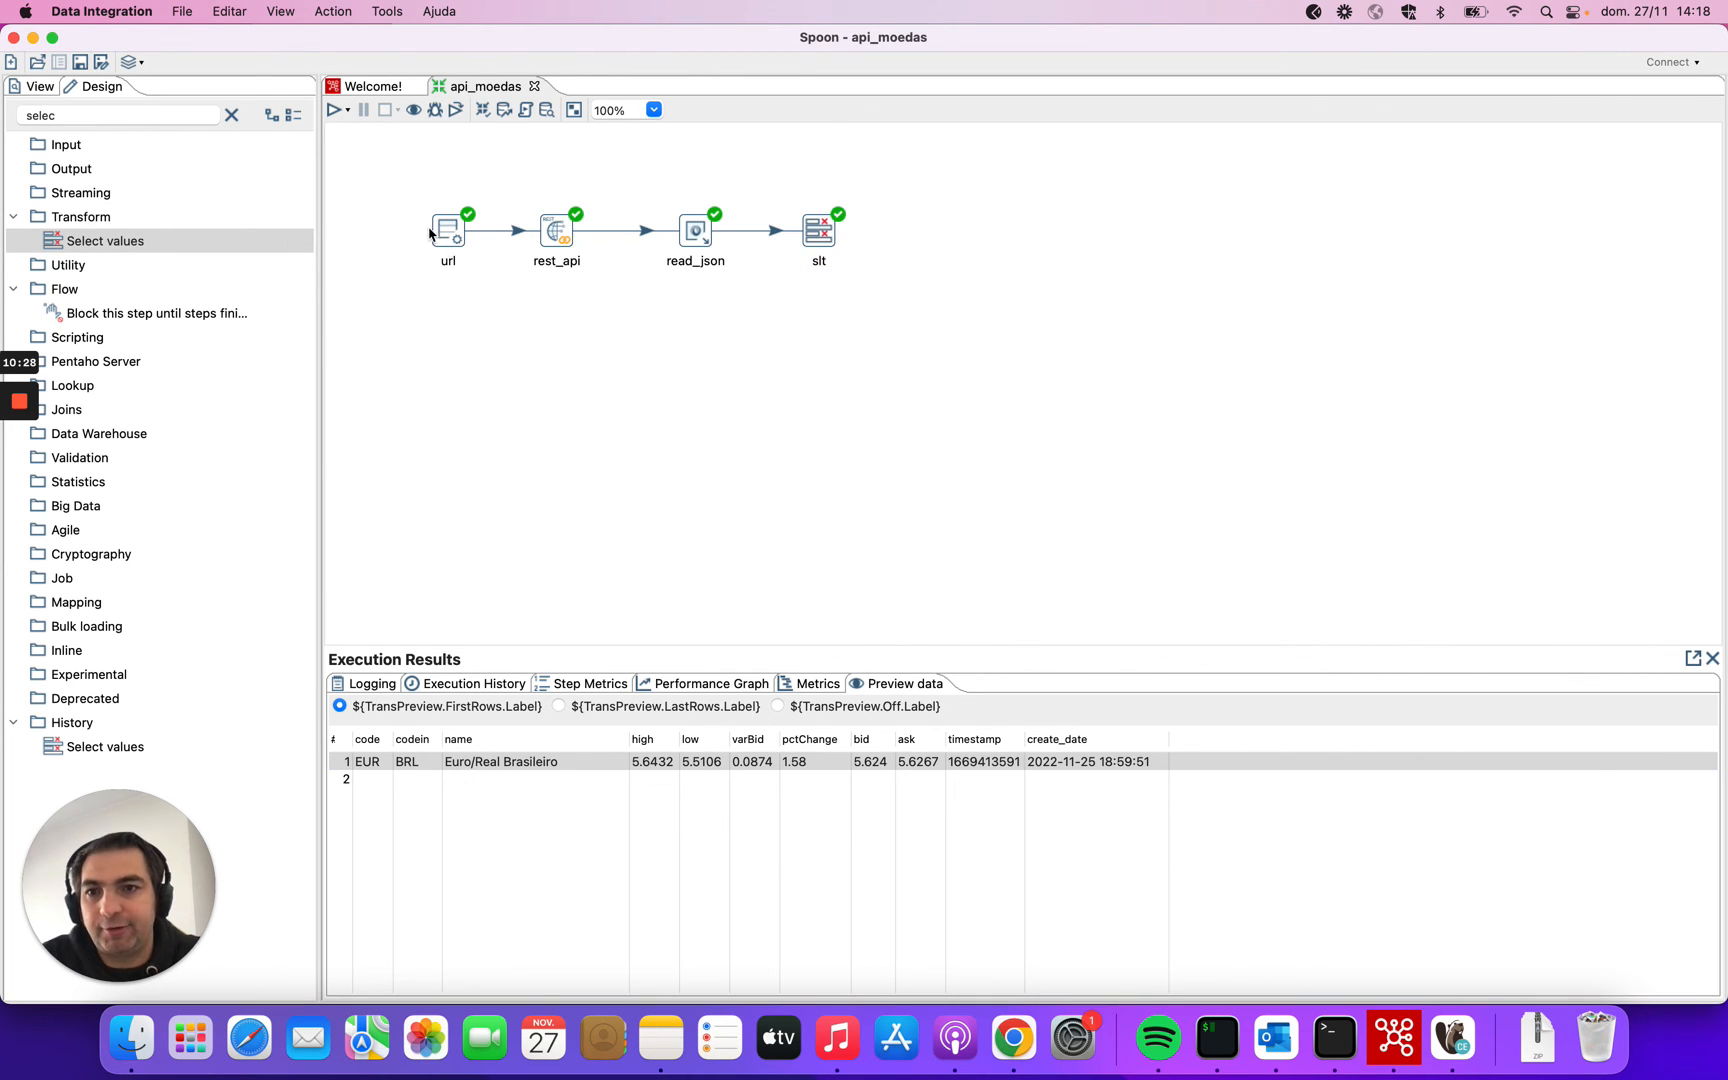
left_click_drag(376, 197, 536, 302)
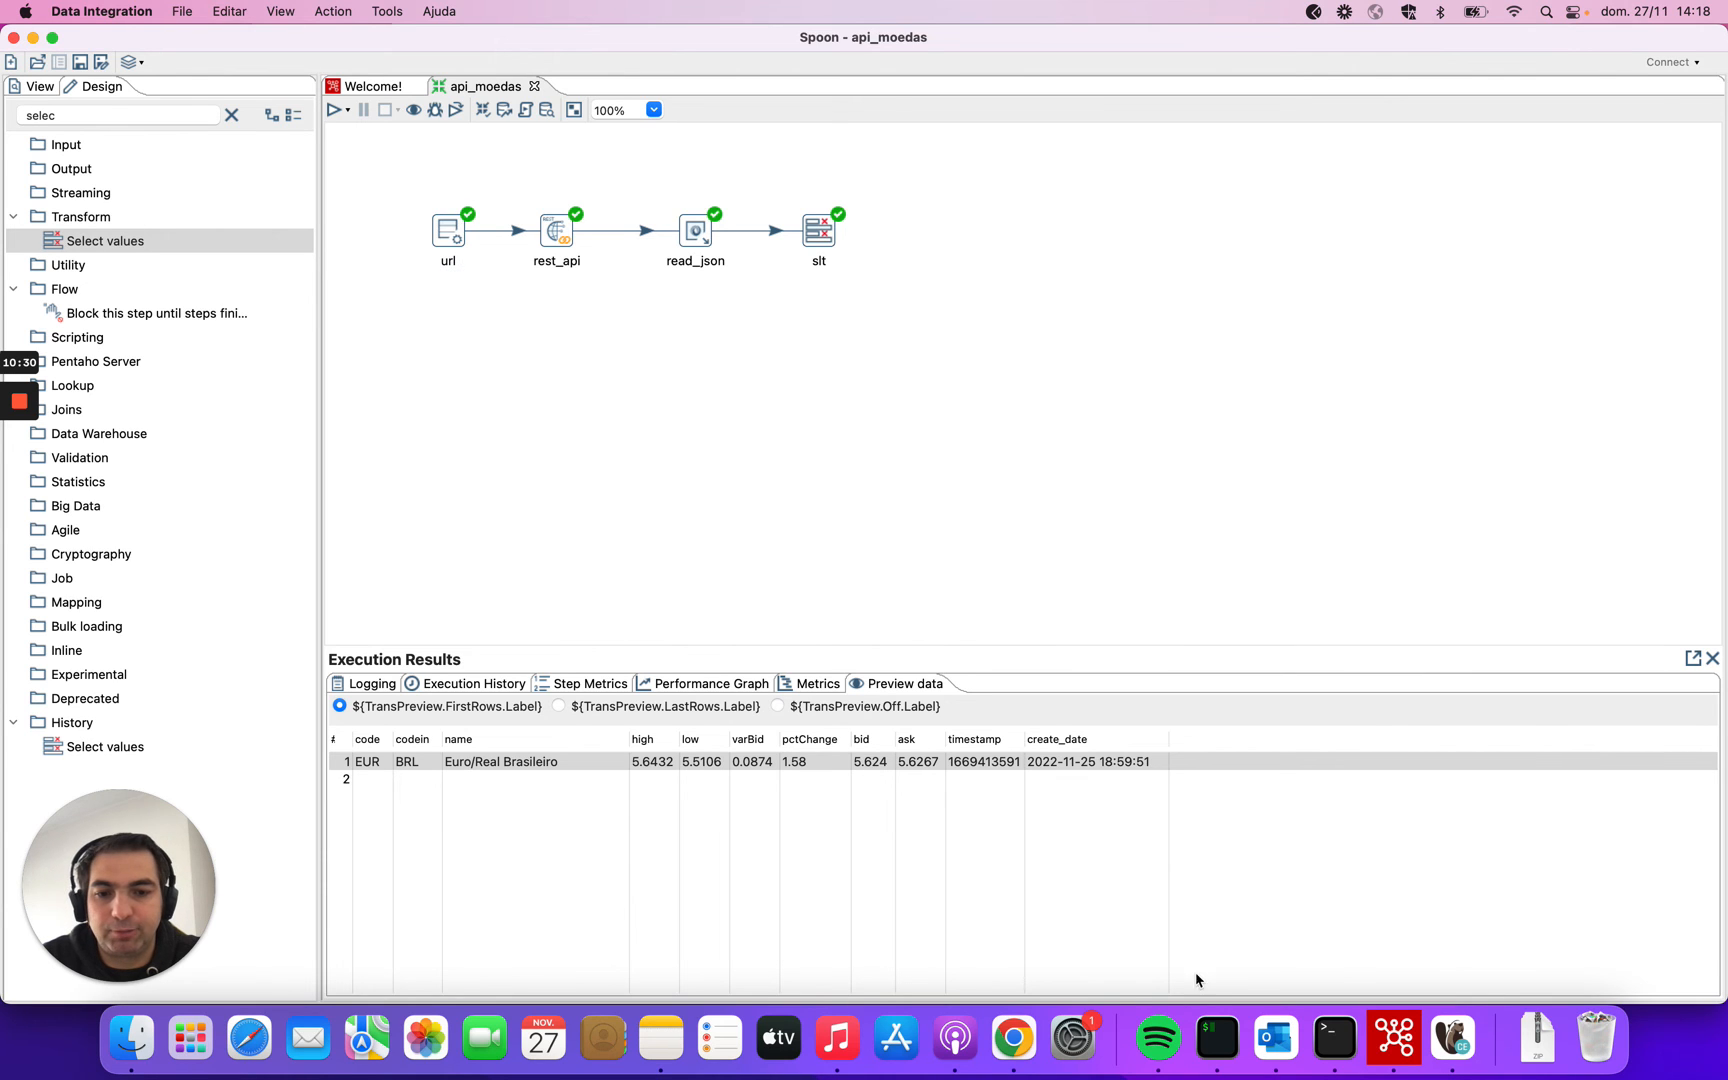
Switch to Postman in Chrome, examine the EURBRL response fields from code to create_date, and return to Data Integration.
left_click(1013, 1038)
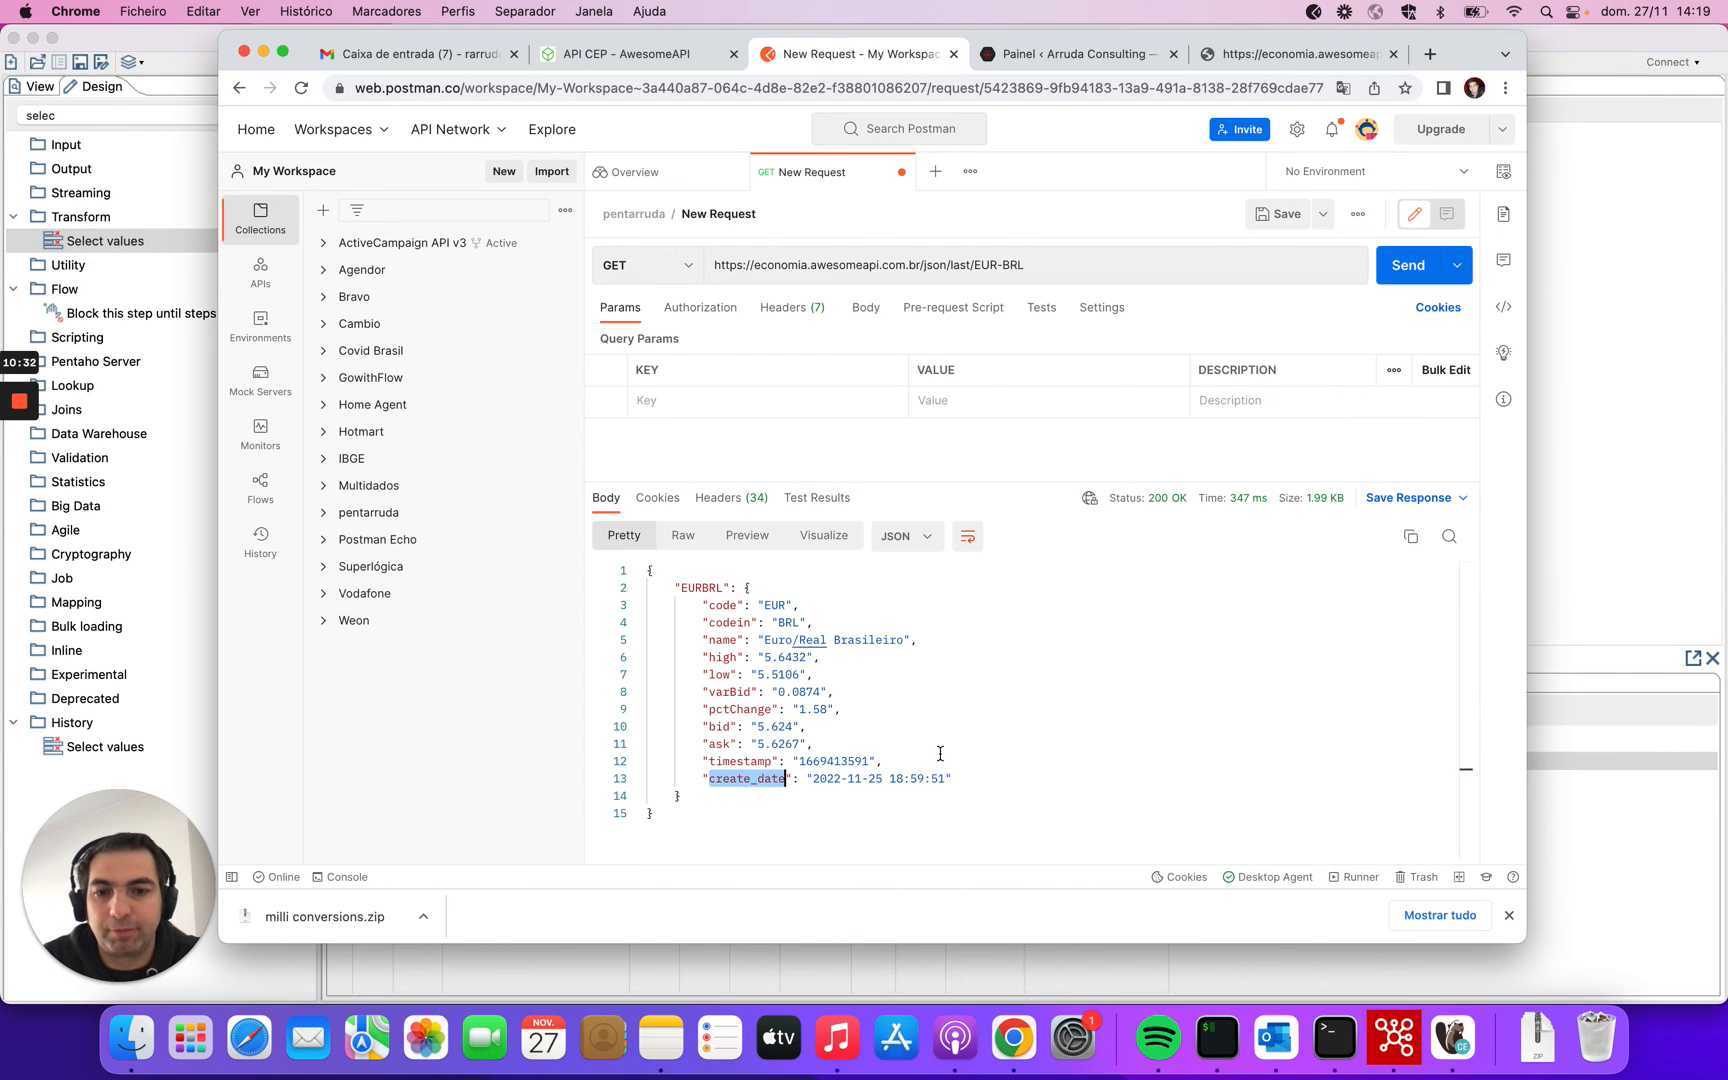
left_click_drag(952, 778, 630, 605)
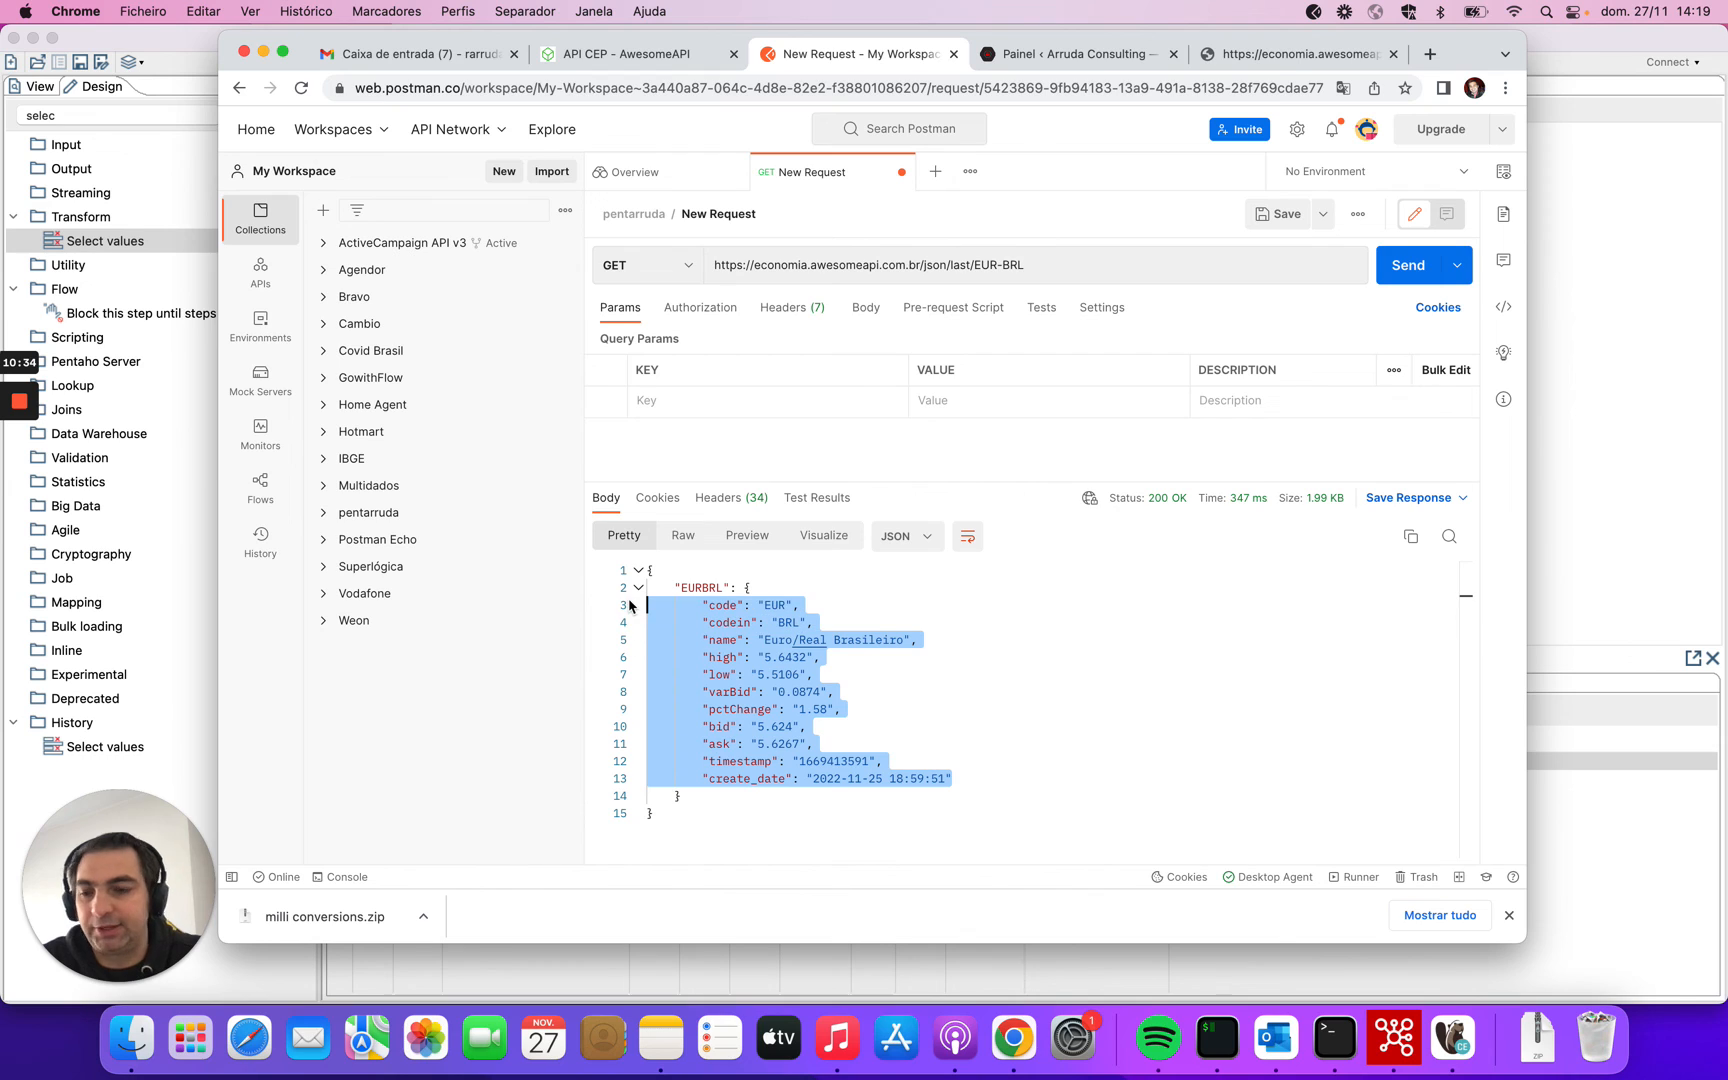
left_click(694, 632)
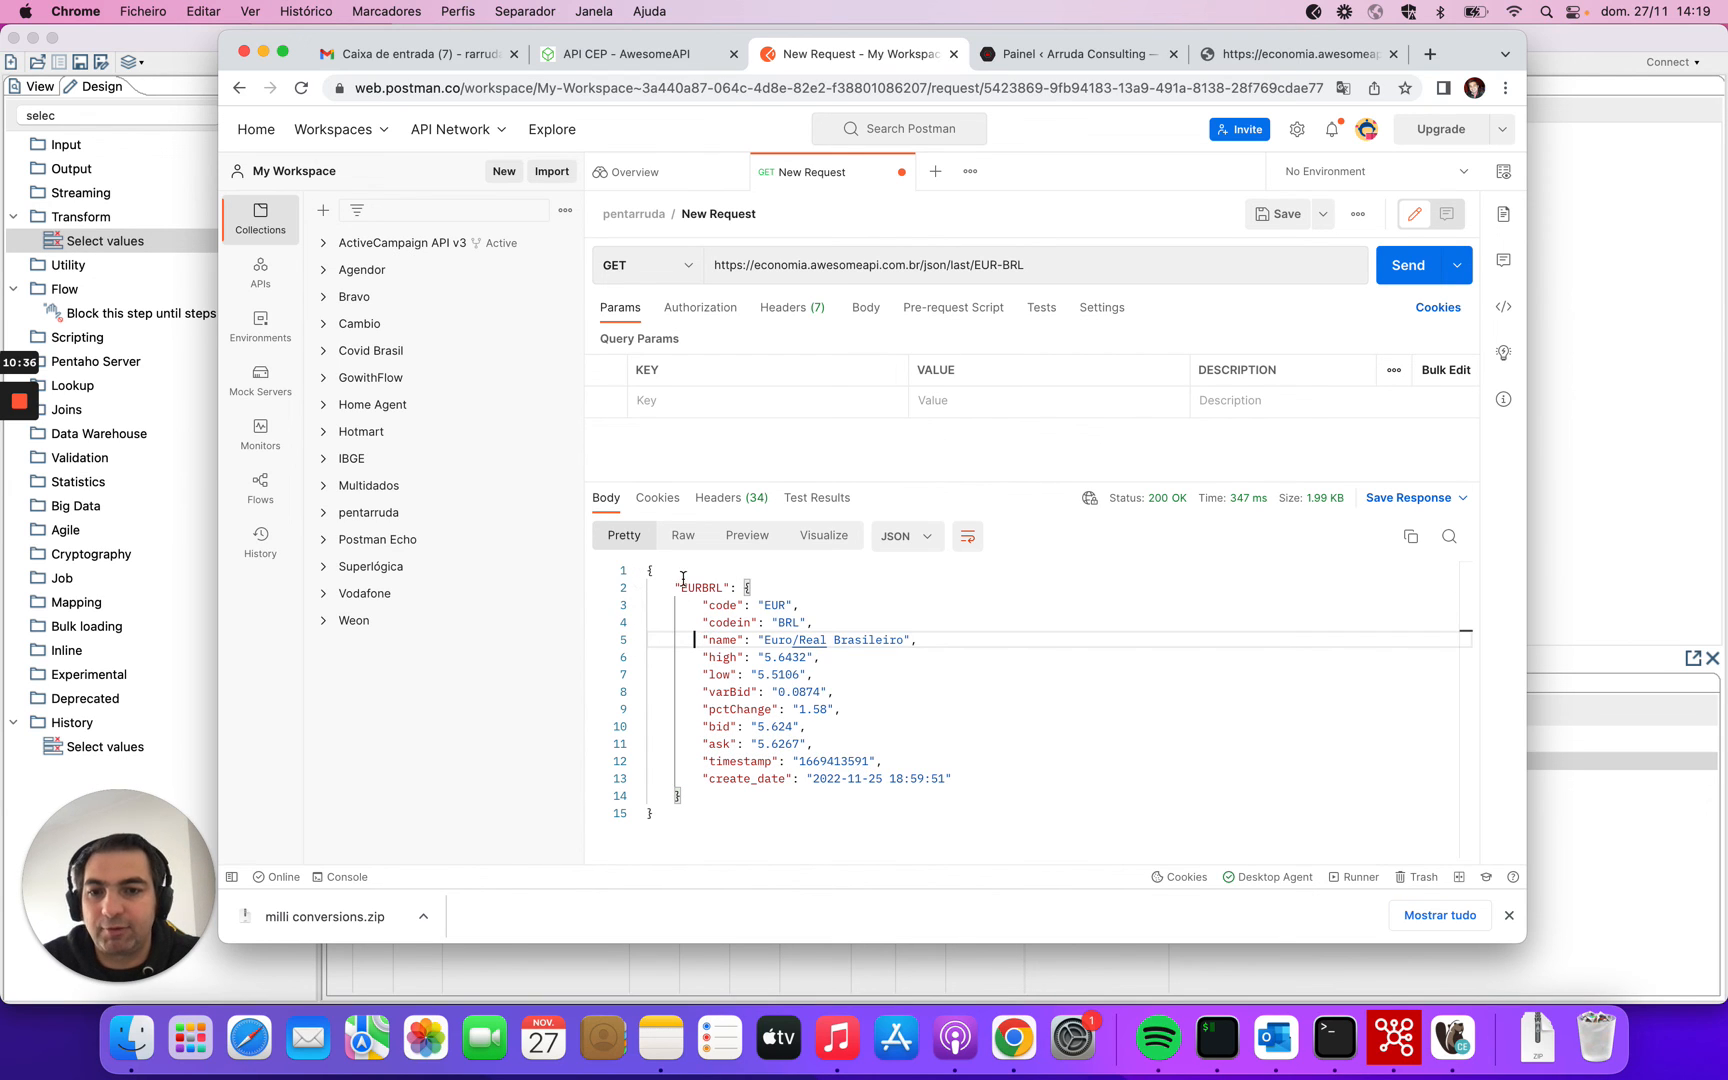
left_click(737, 605)
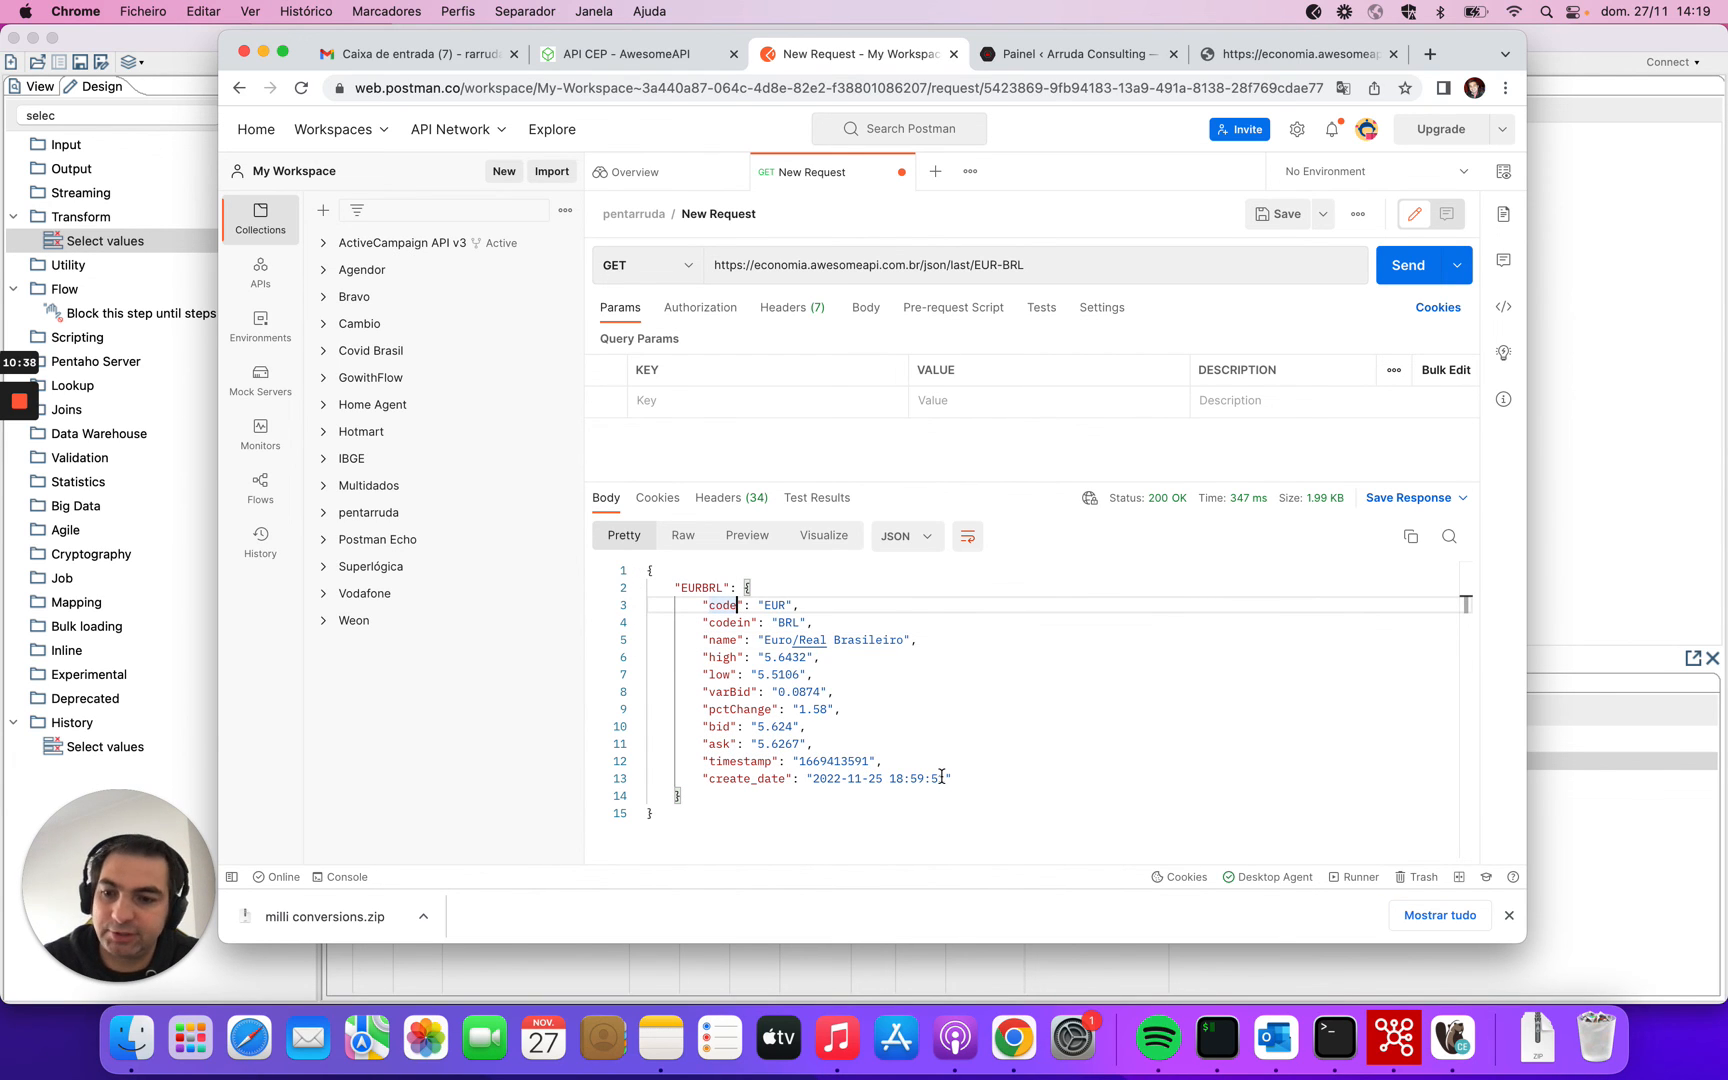
left_click(1394, 1040)
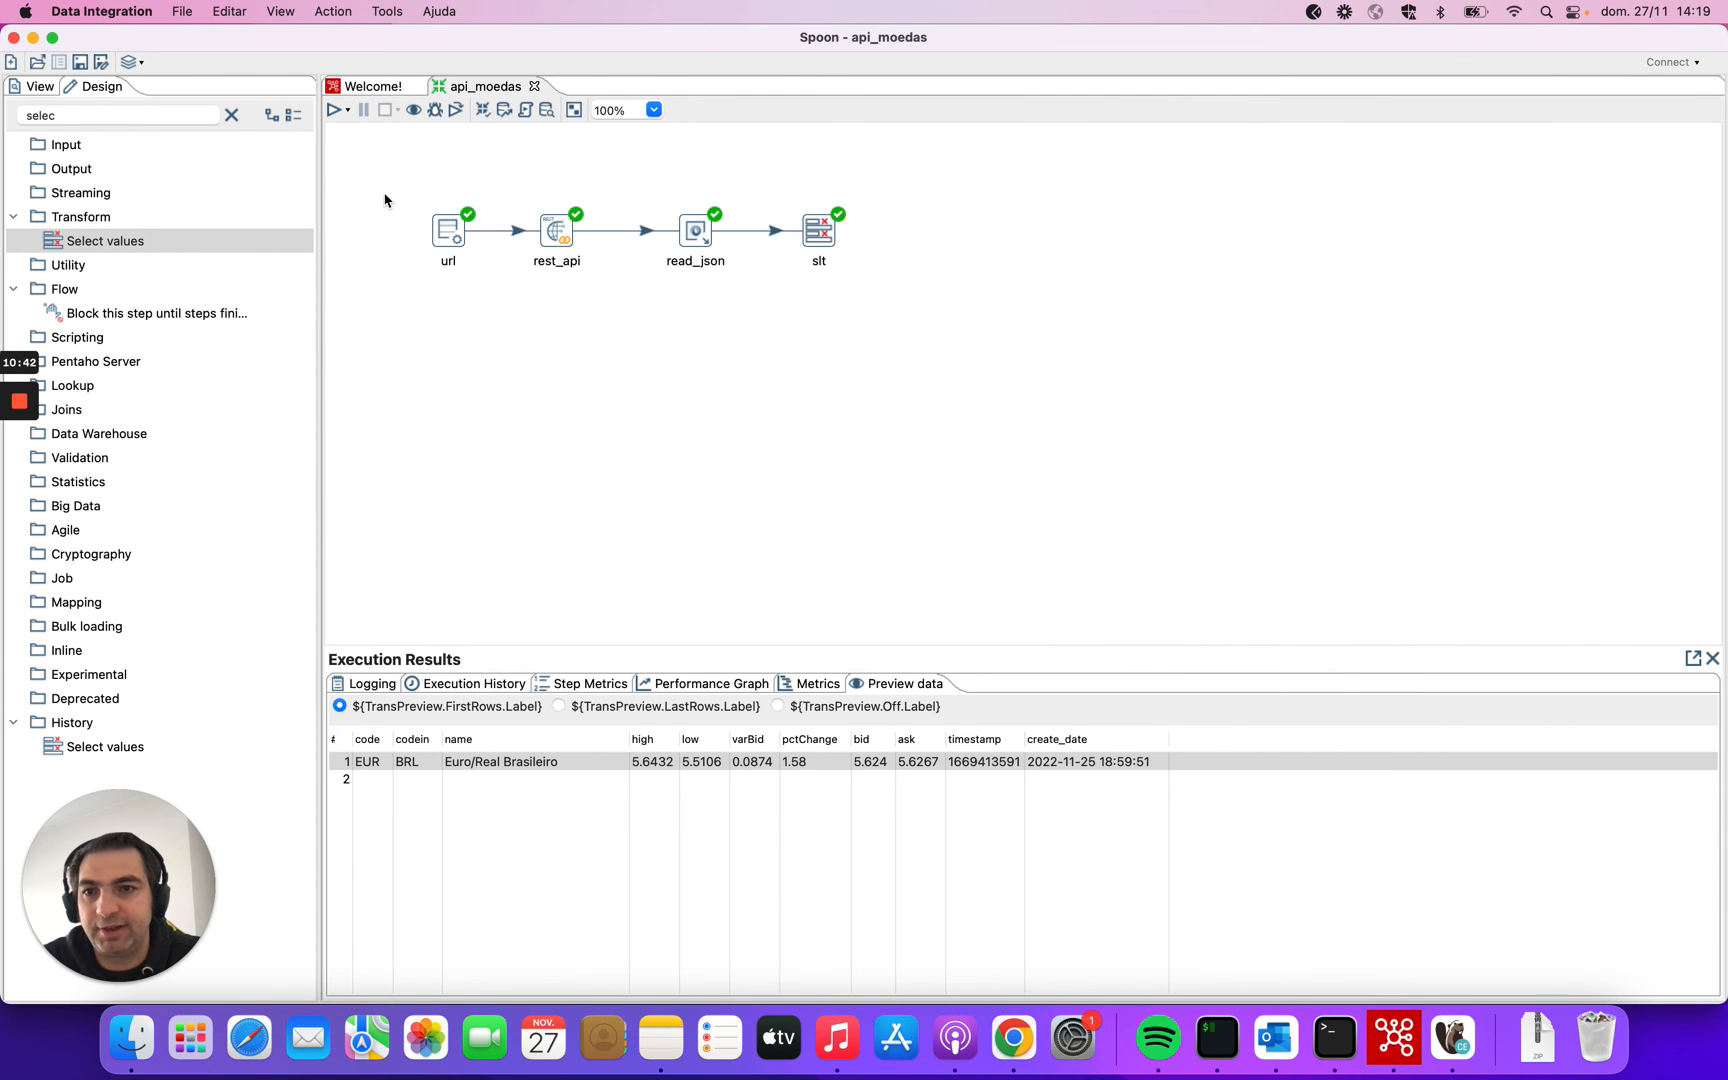
left_click_drag(384, 193, 486, 273)
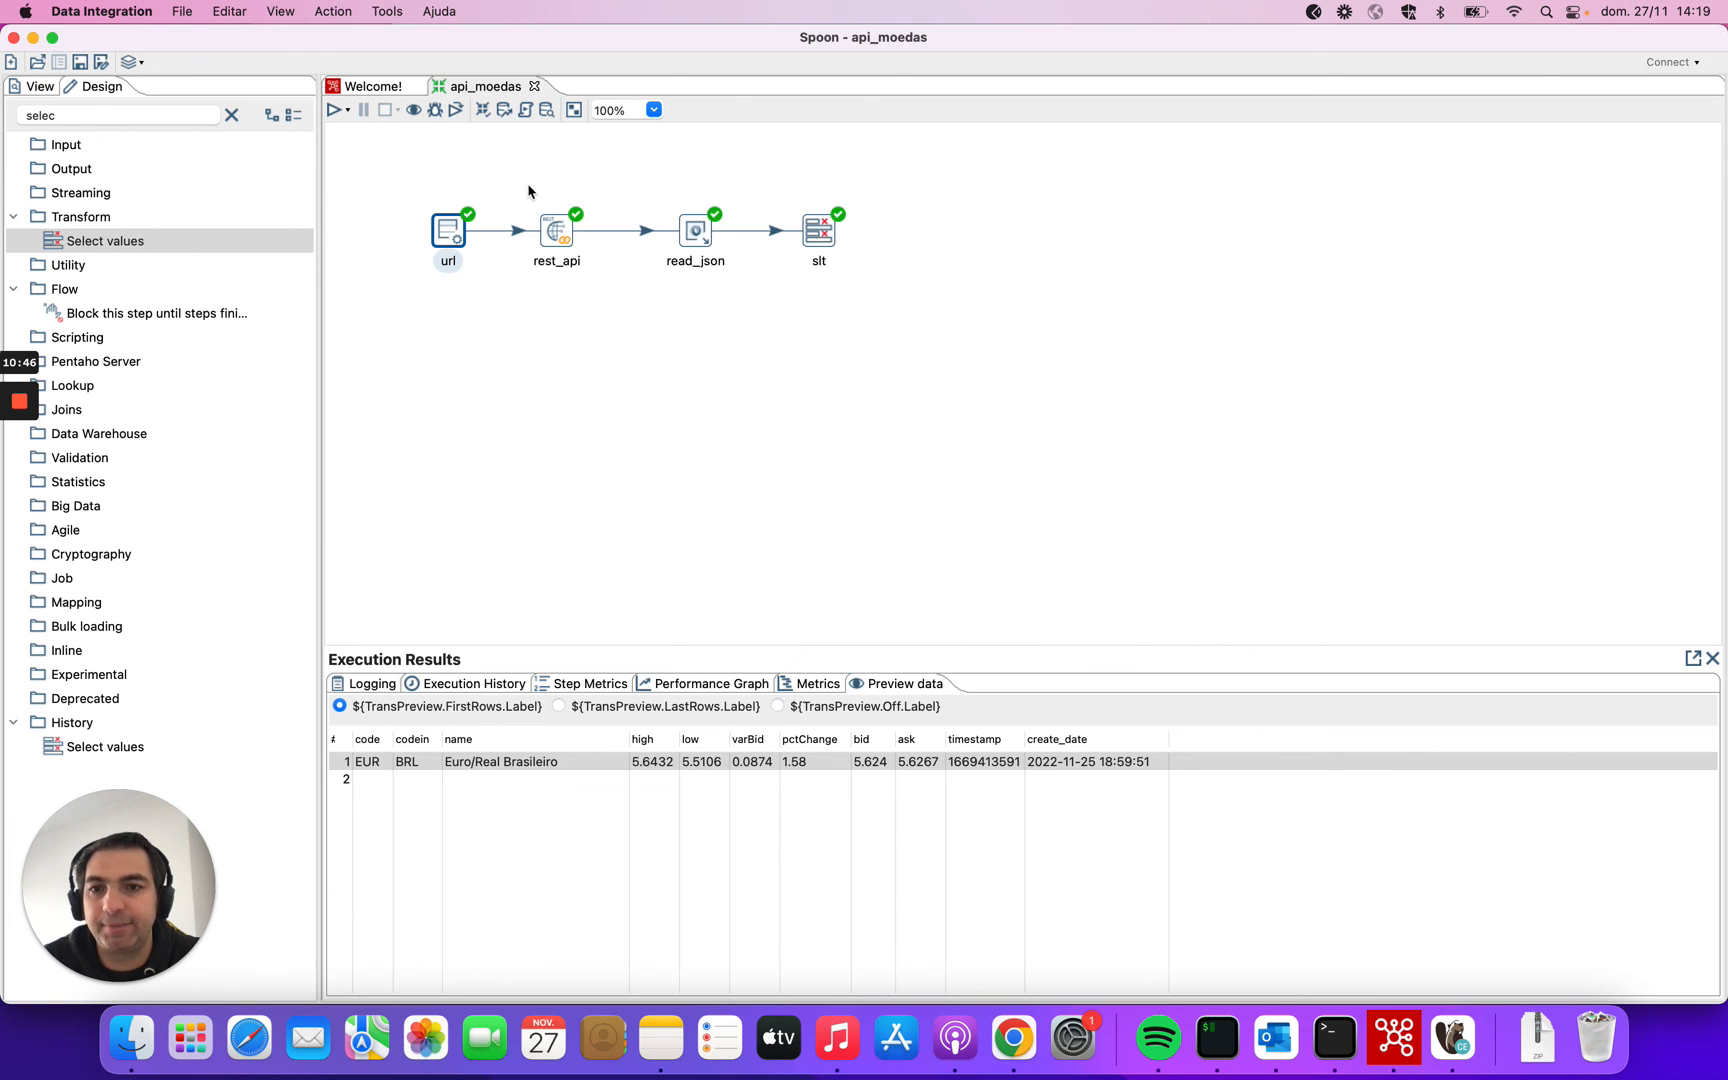
left_click_drag(530, 190, 628, 296)
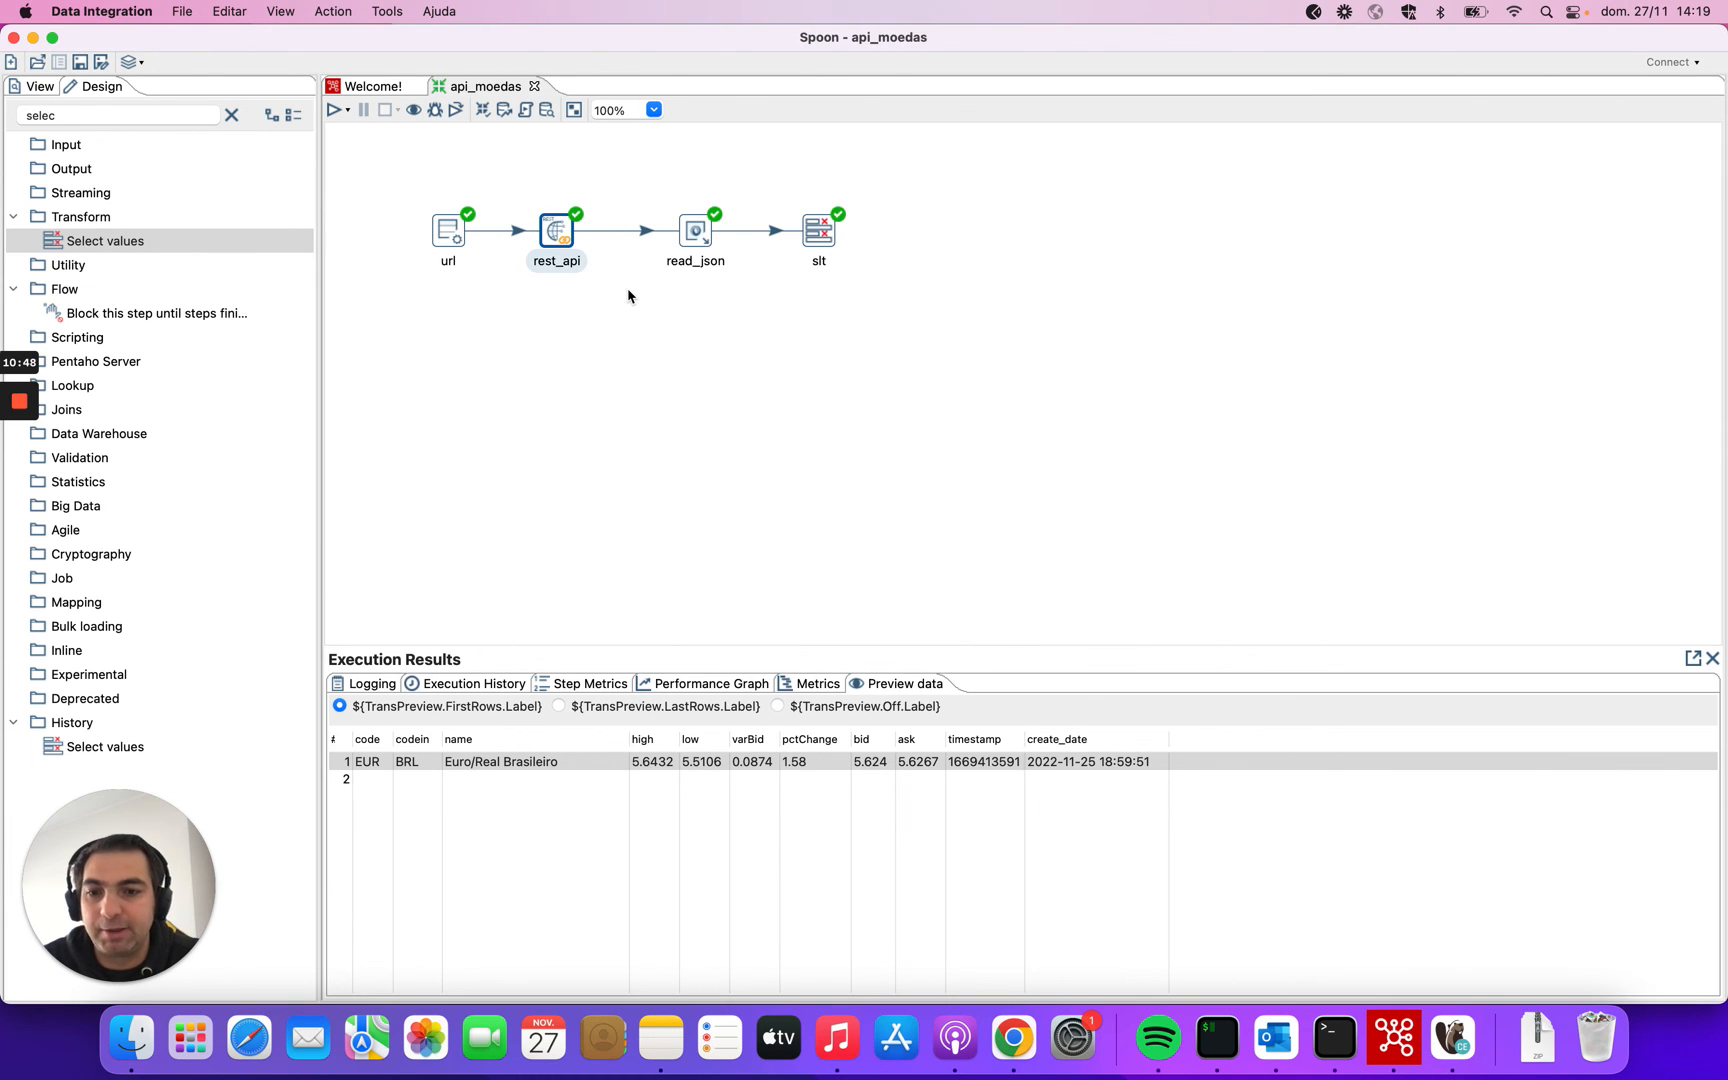
left_click(420, 190)
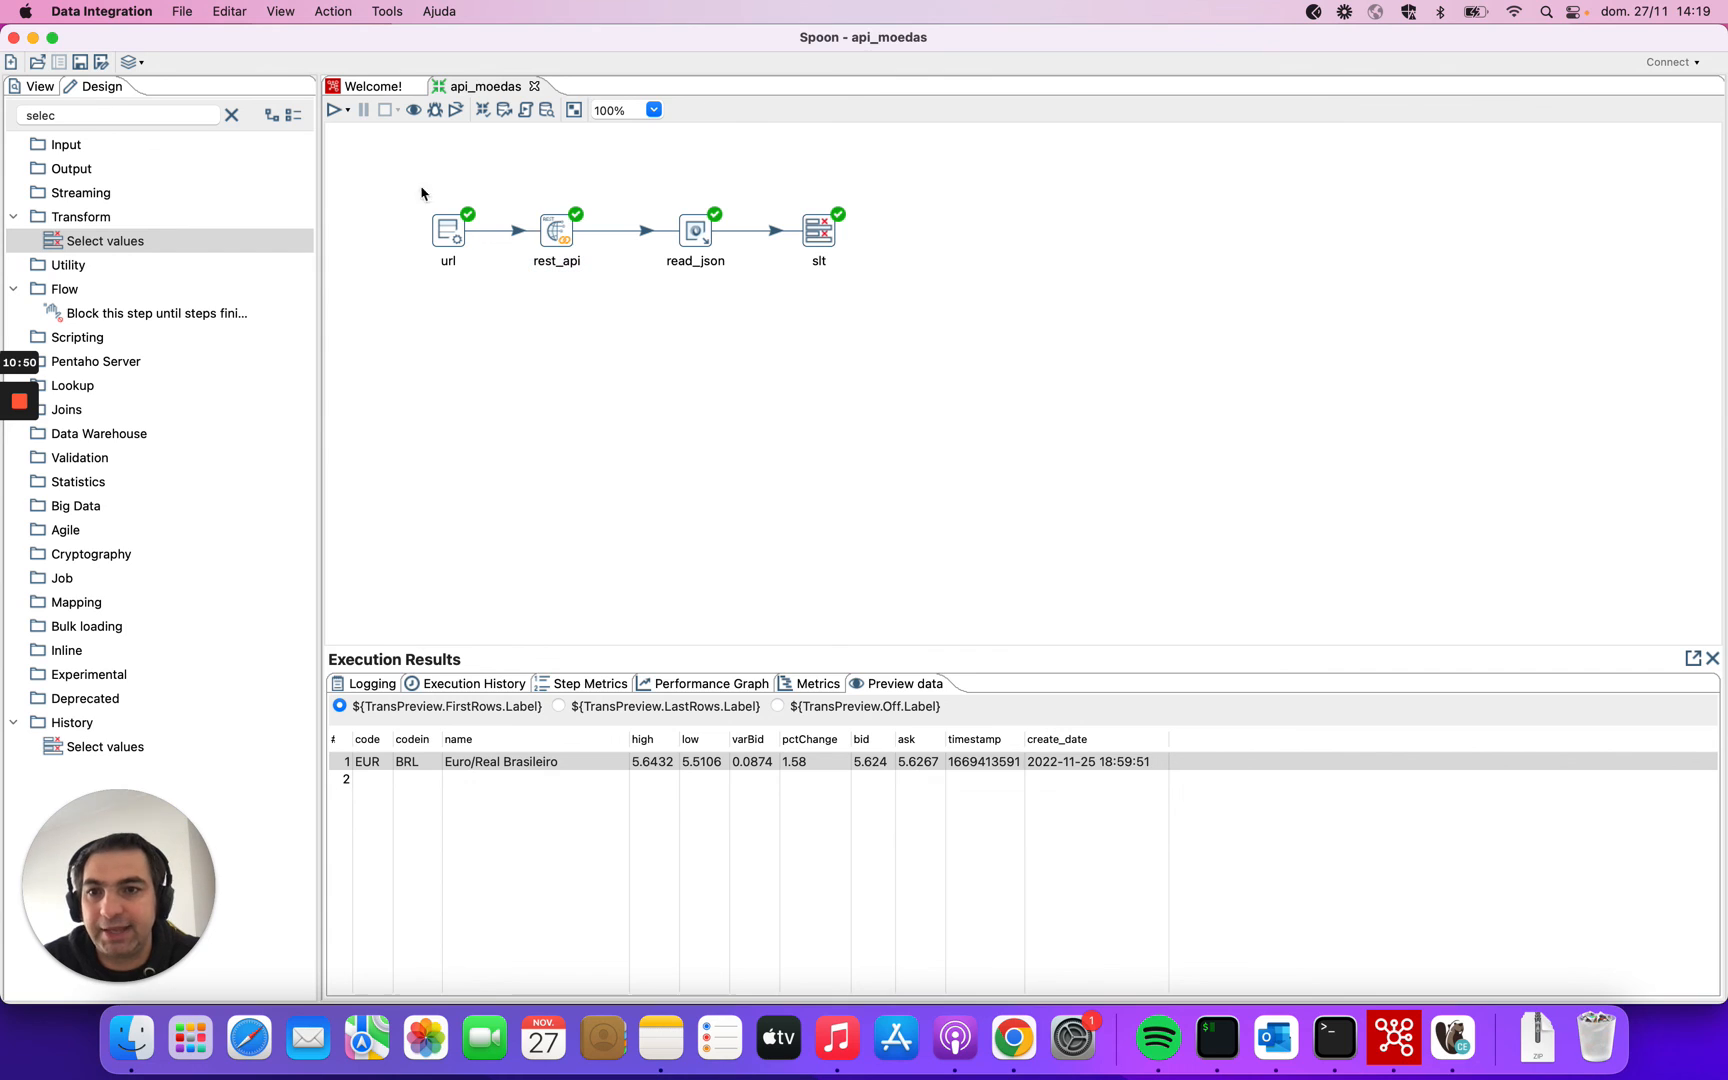
left_click_drag(393, 172, 513, 280)
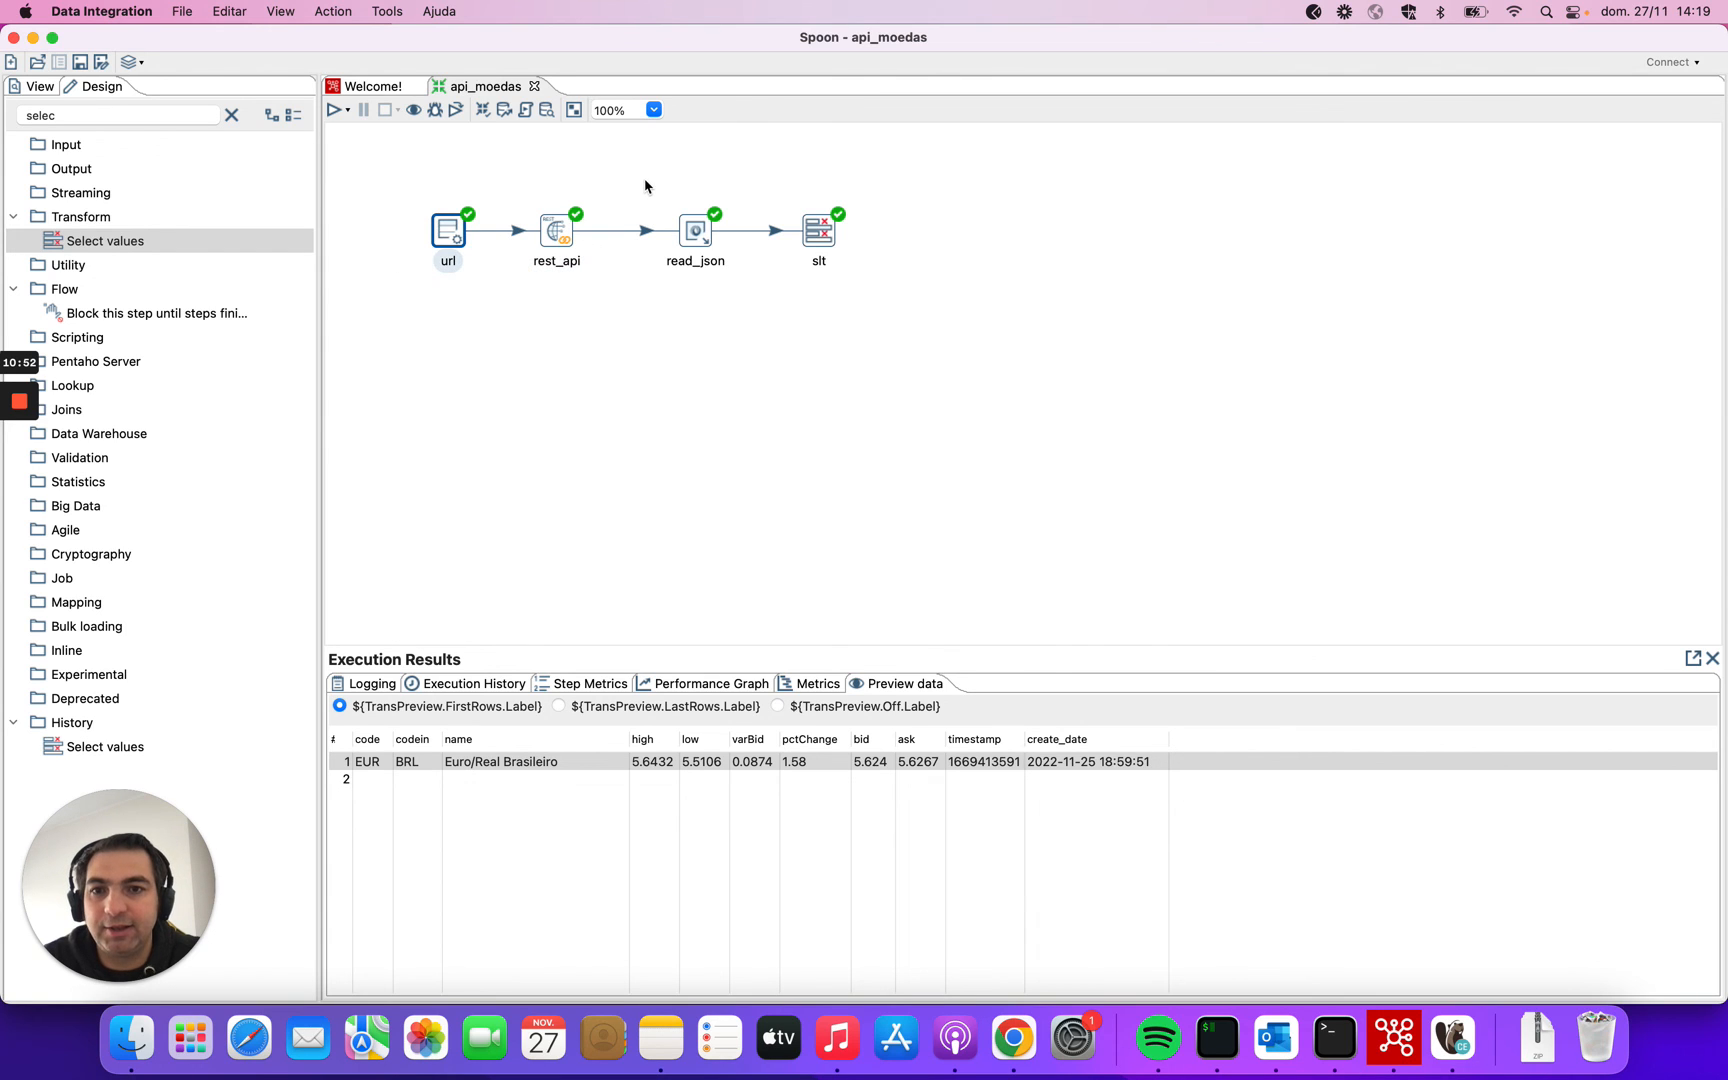
left_click_drag(645, 181, 765, 307)
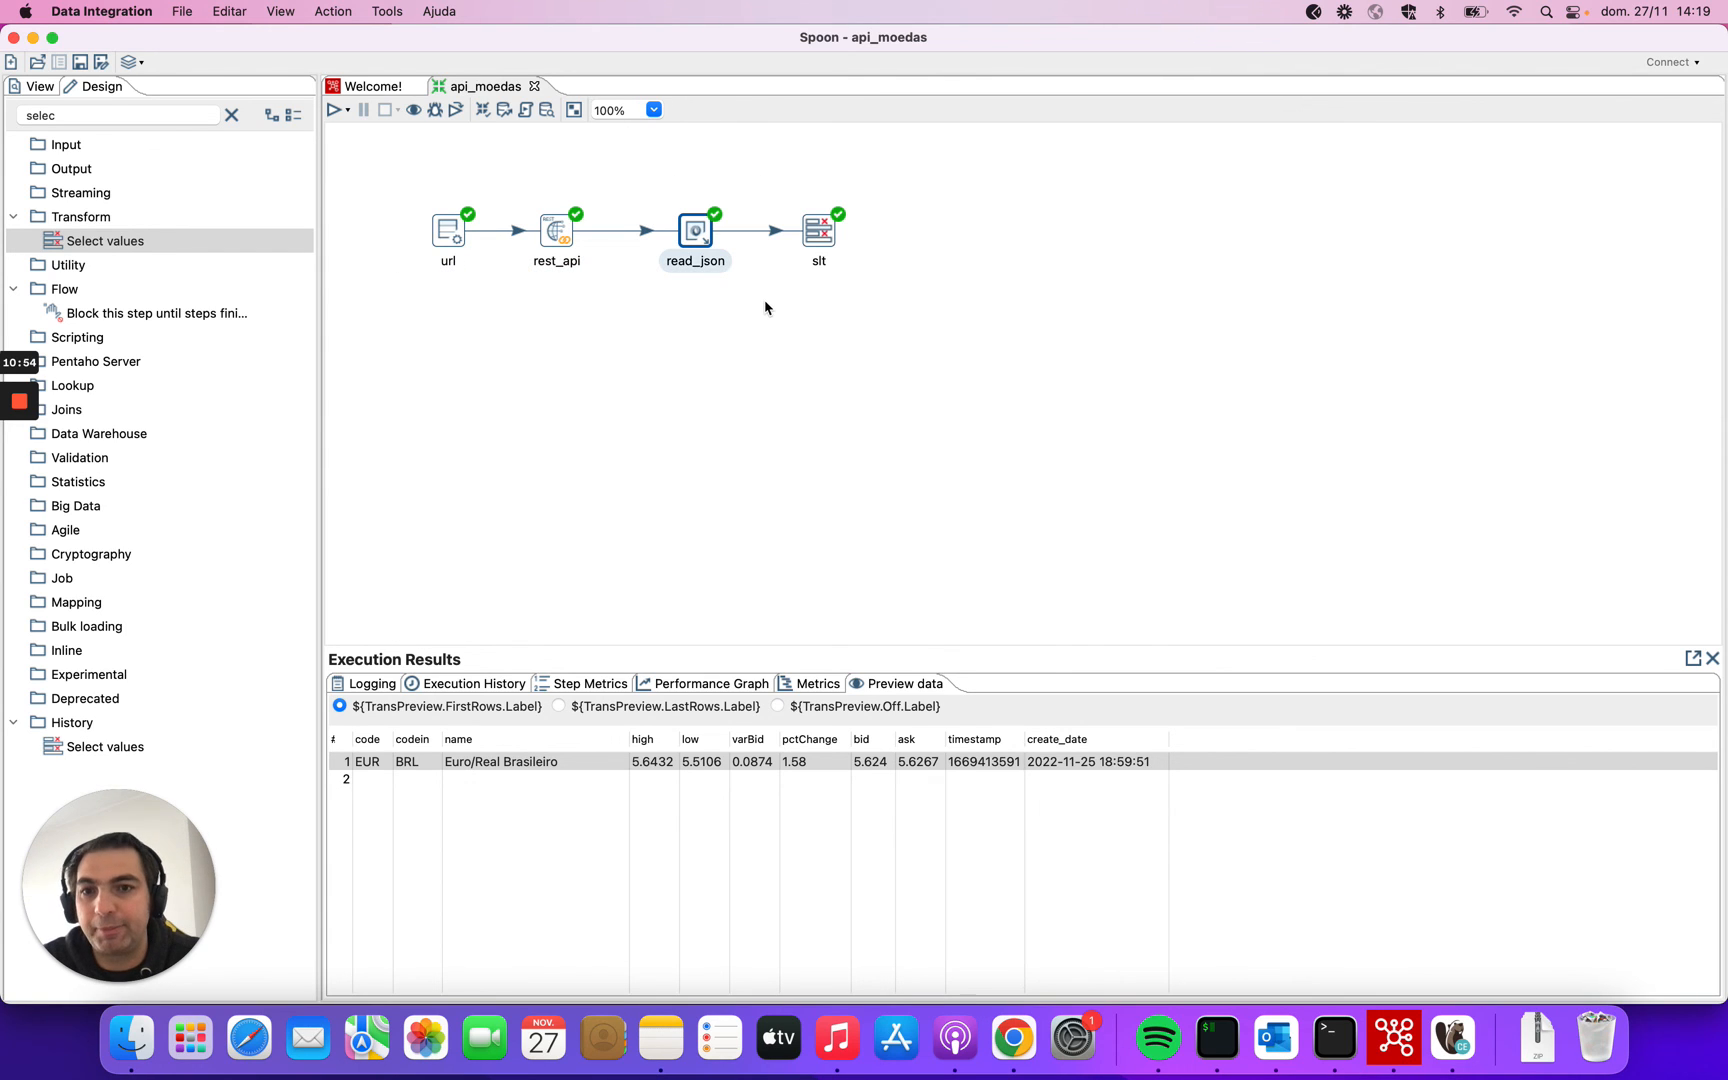
left_click(820, 232)
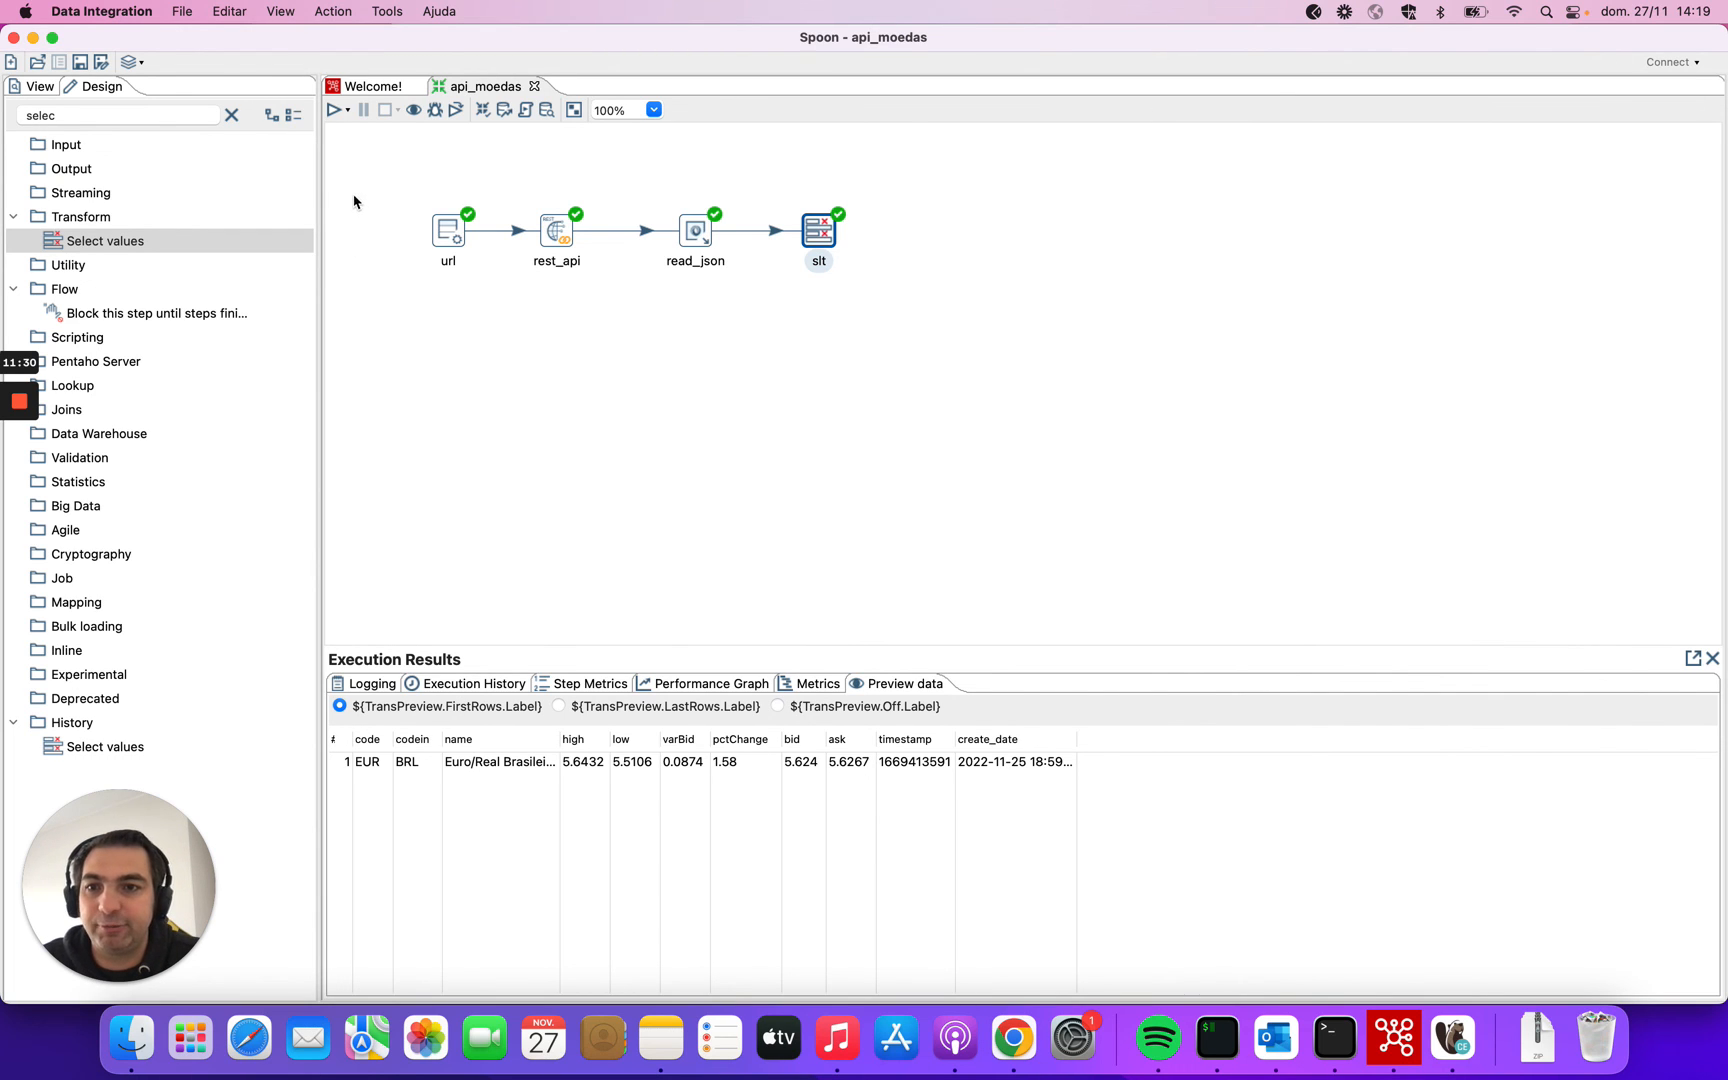
left_click_drag(354, 197, 888, 343)
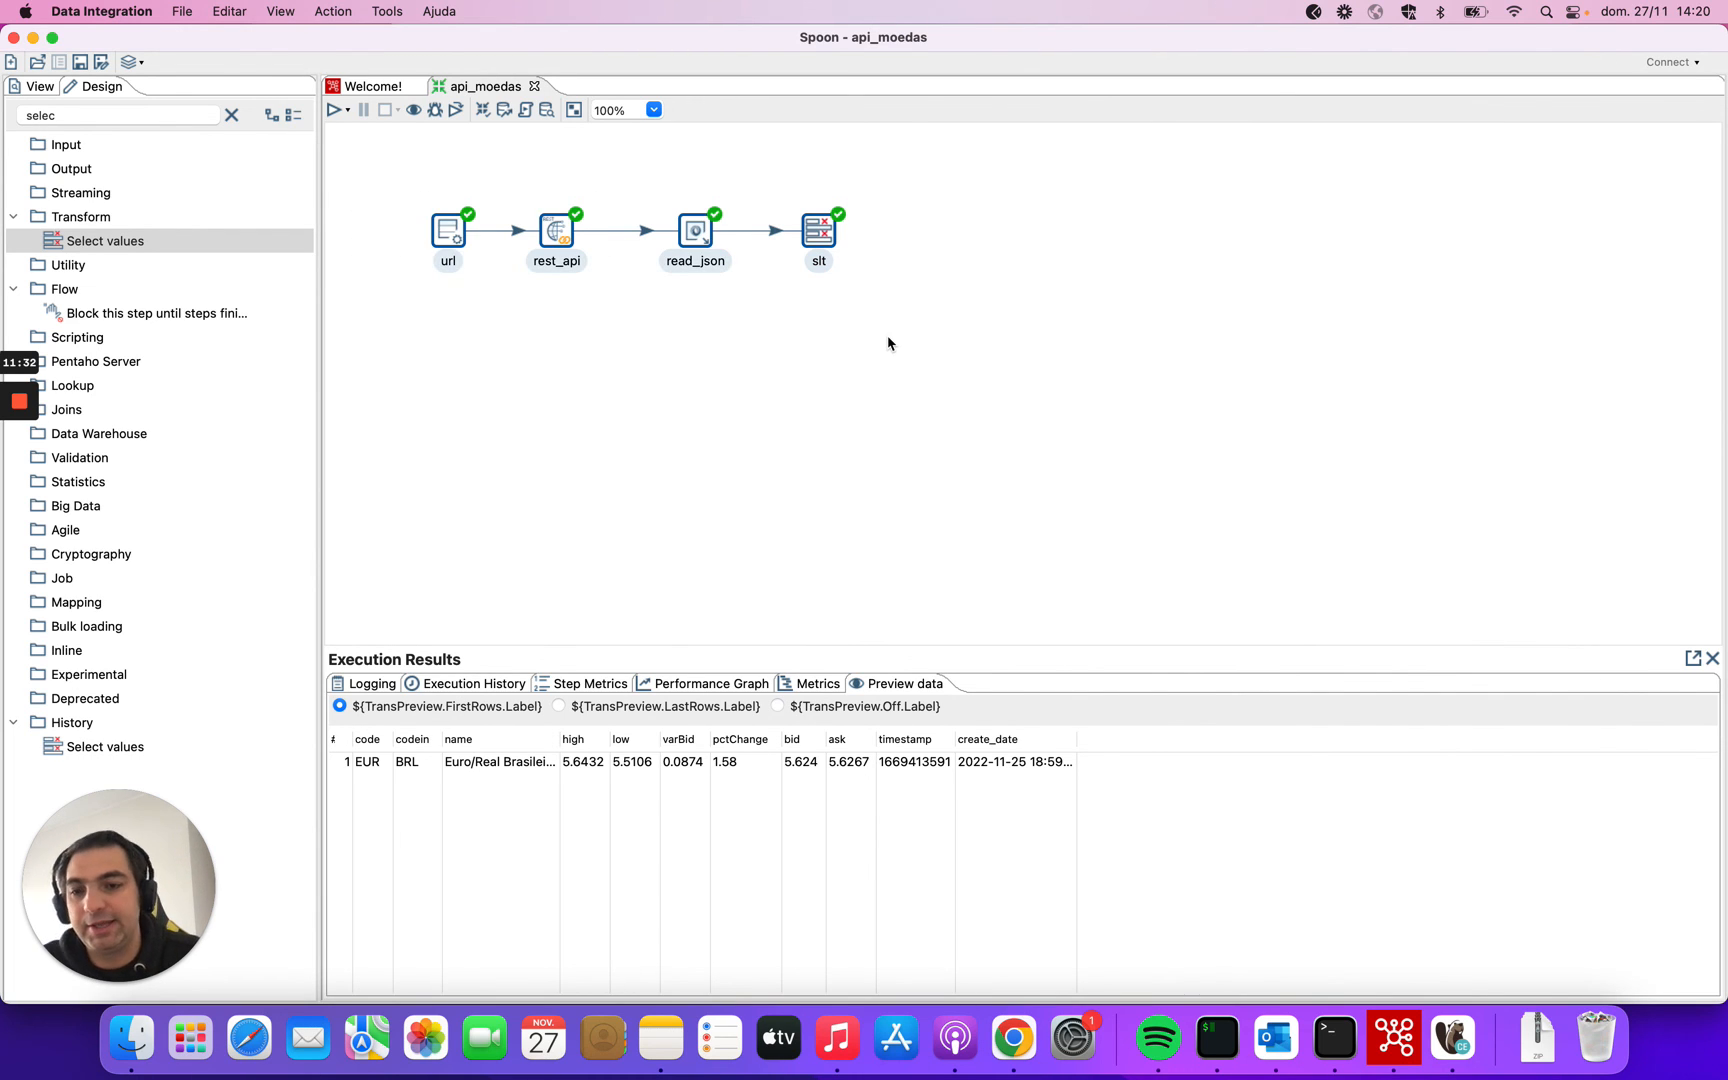